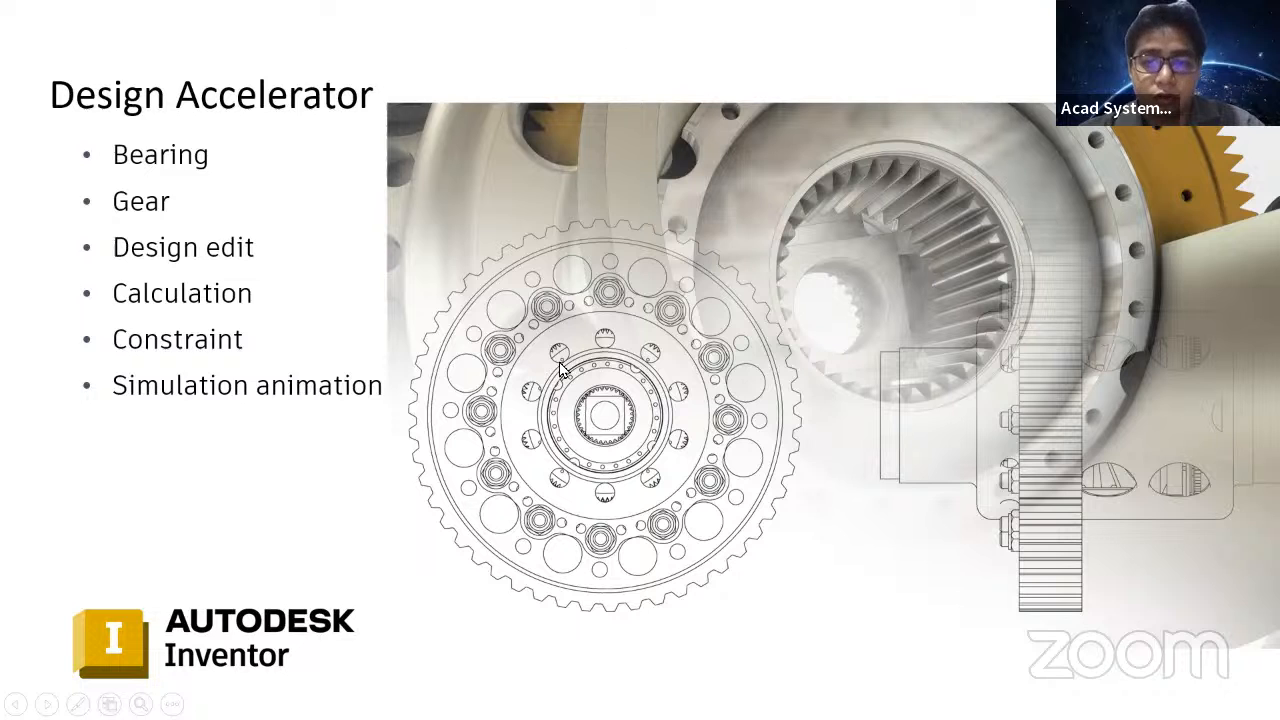
- Switch to Inventor and examine the gearbox housing and its two shafts in the TutorialFile.iam assembly
{"action": "key", "text": "alt+Tab"}
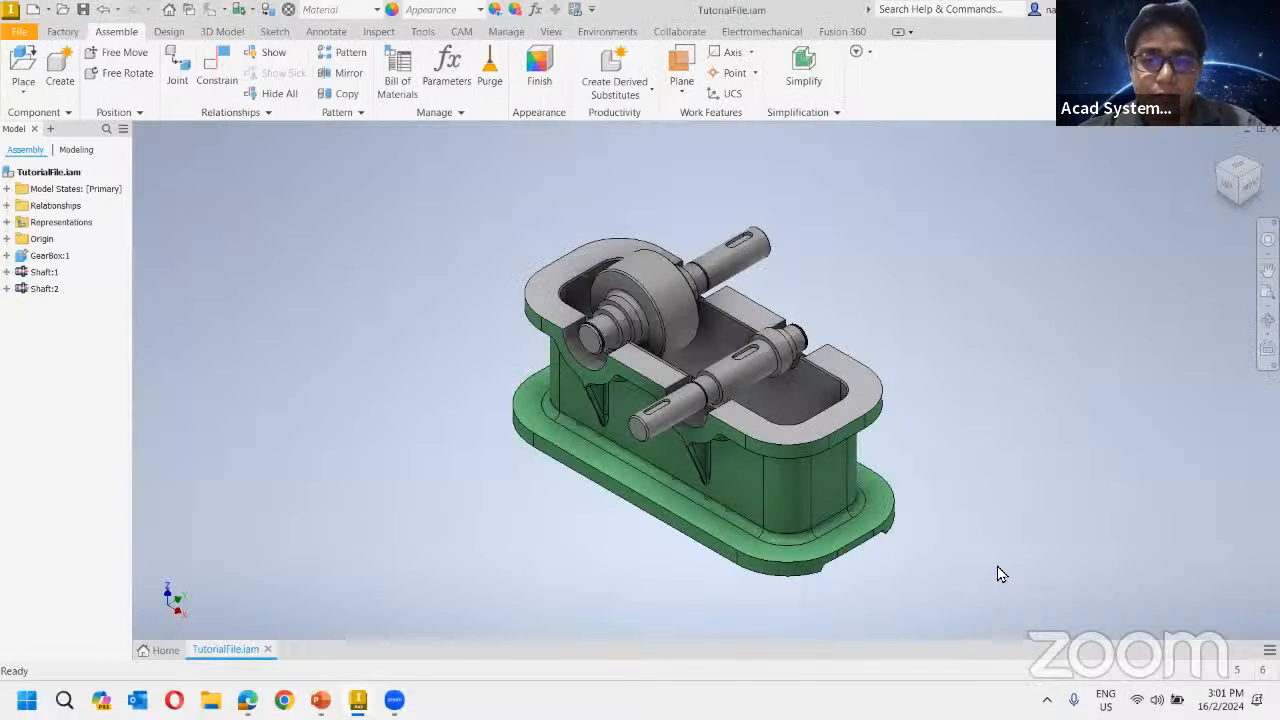
{"action": "key", "text": "v"}
{"action": "left_click_drag", "start_coordinate": [749, 384], "coordinate": [765, 412]}
{"action": "left_click", "coordinate": [825, 234]}
{"action": "middle_click_drag", "start_coordinate": [812, 350], "coordinate": [711, 225], "text": "shift"}
{"action": "left_click", "coordinate": [748, 242]}
{"action": "scroll", "coordinate": [666, 257], "scroll_direction": "up", "scroll_amount": 3}
{"action": "scroll", "coordinate": [705, 220], "scroll_direction": "down", "scroll_amount": 4}
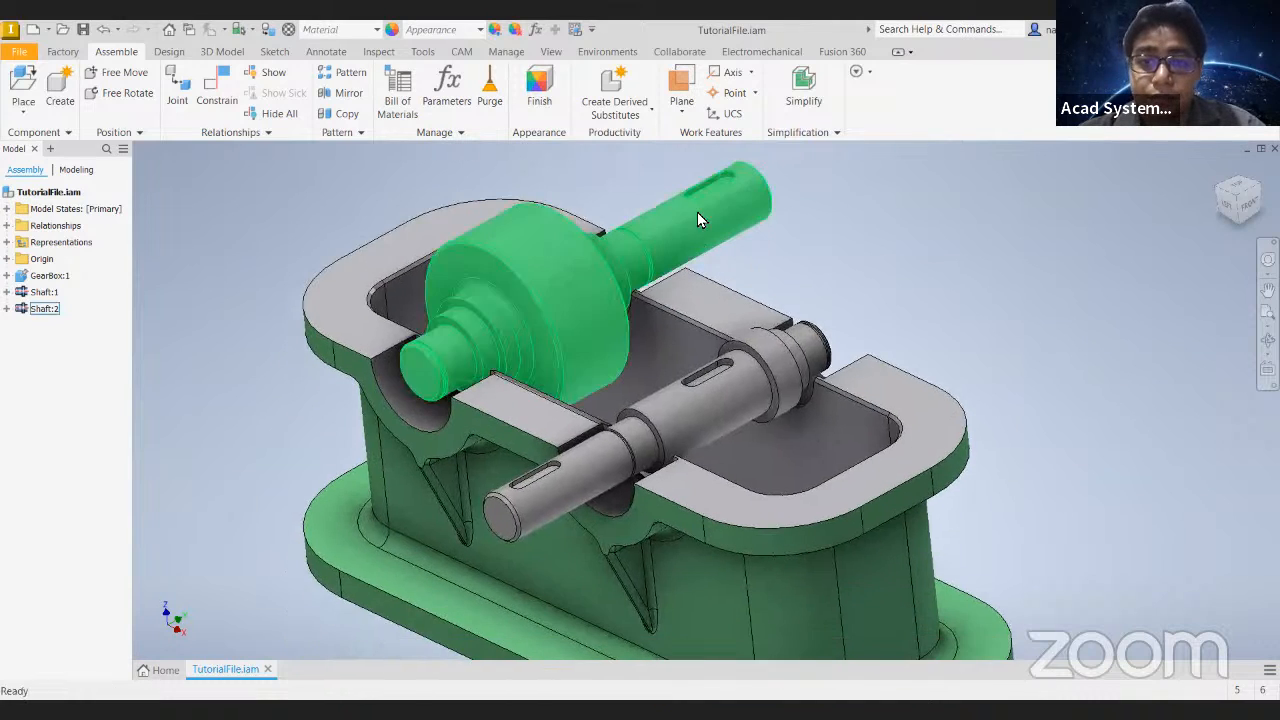
{"action": "middle_click_drag", "start_coordinate": [698, 291], "coordinate": [611, 277], "text": "shift"}
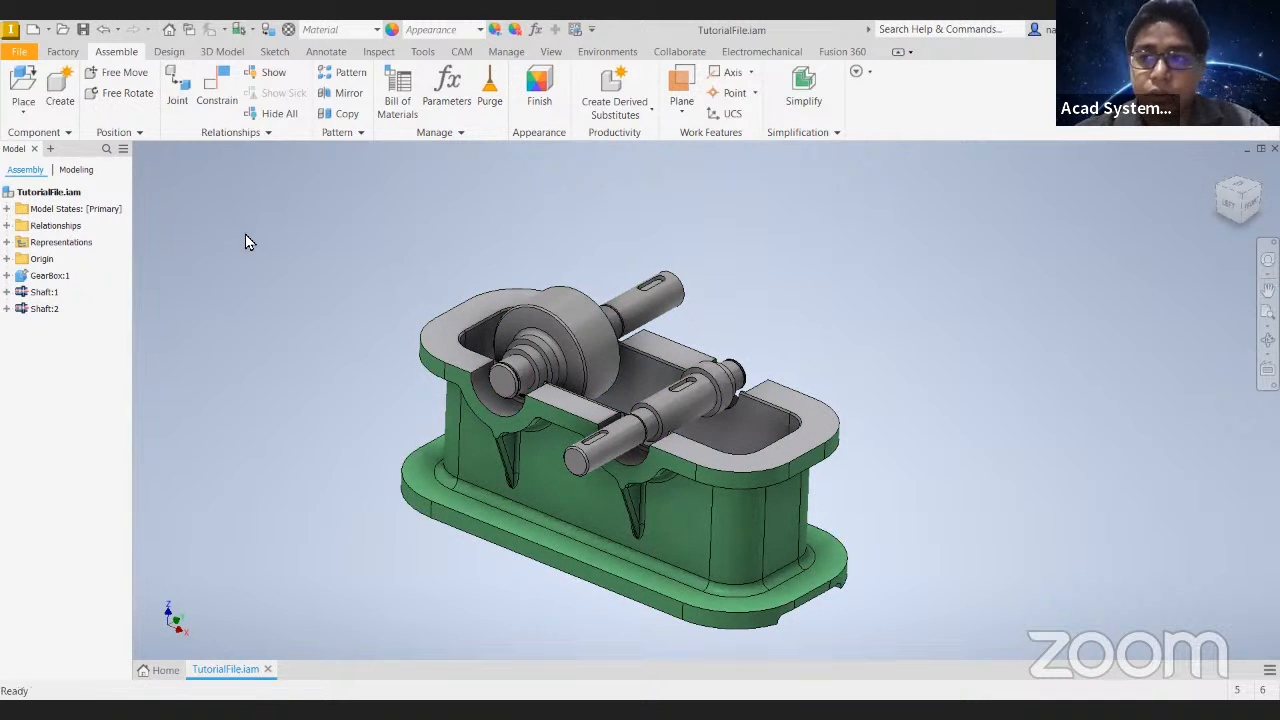
{"action": "middle_click_drag", "start_coordinate": [323, 317], "coordinate": [320, 269]}
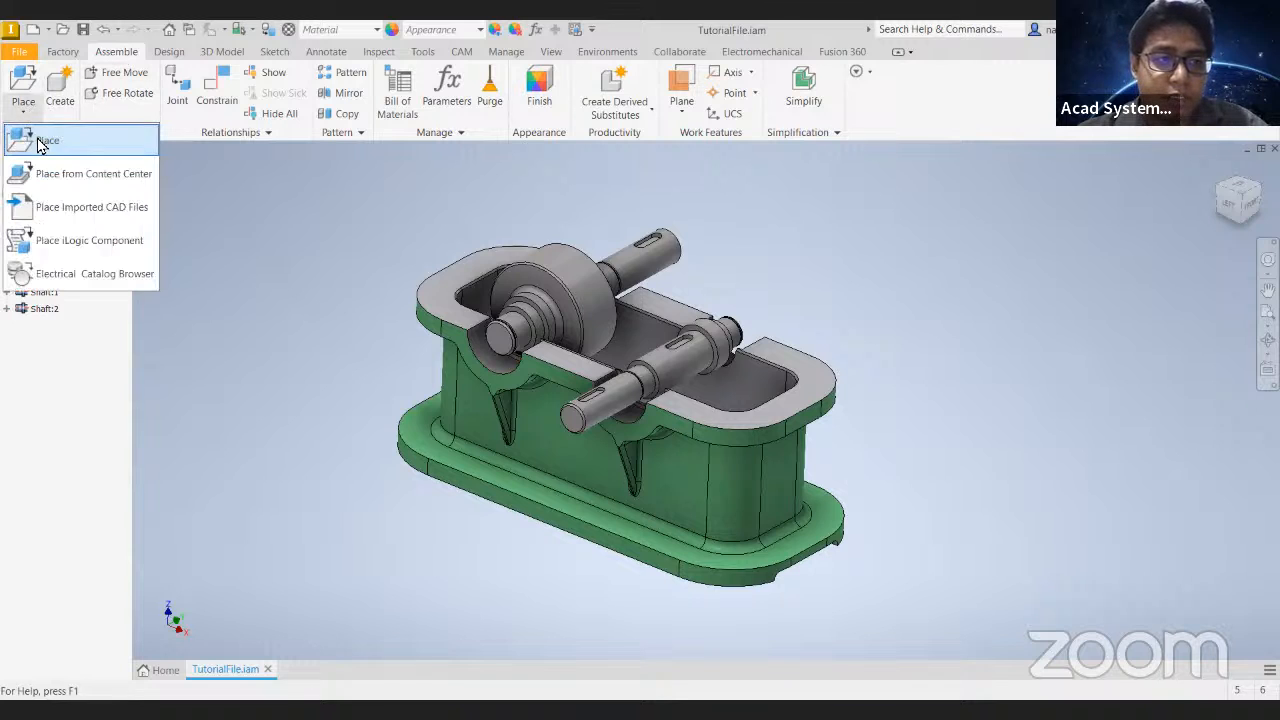
- Start placing a Content Center component and open the Bearings category under Shaft Parts
{"action": "left_click", "coordinate": [27, 112]}
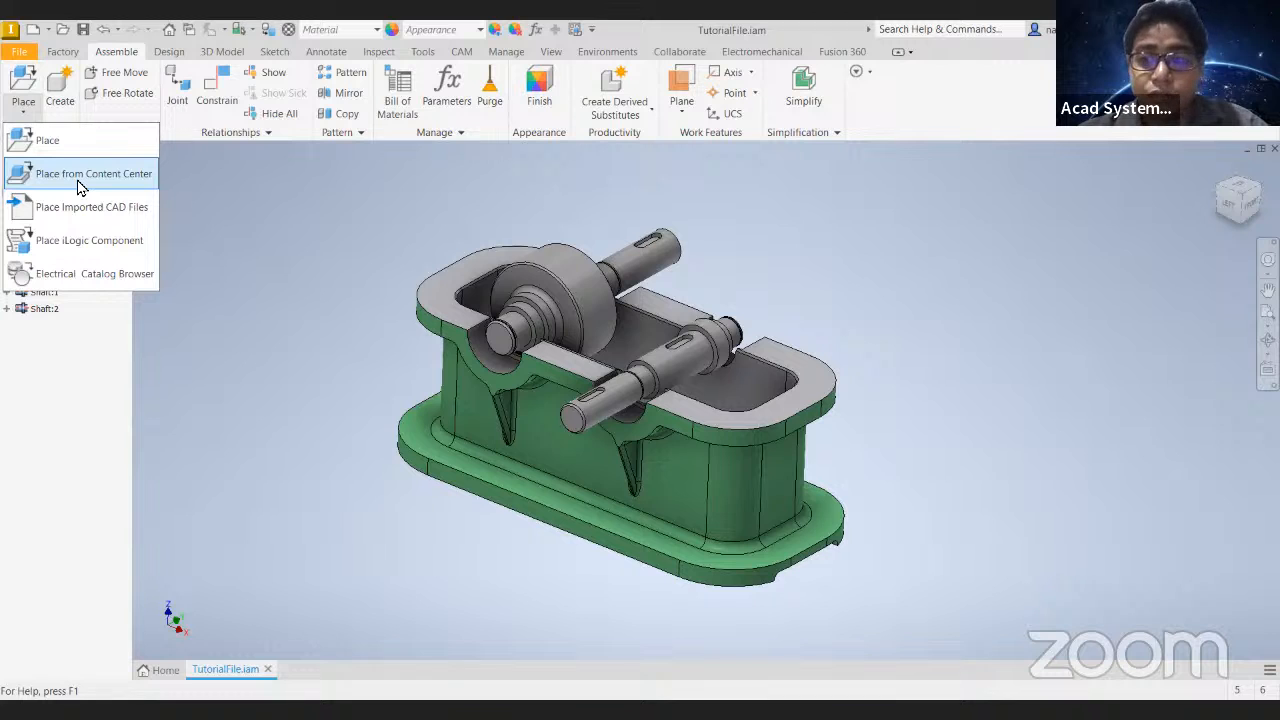
{"action": "left_click", "coordinate": [85, 185]}
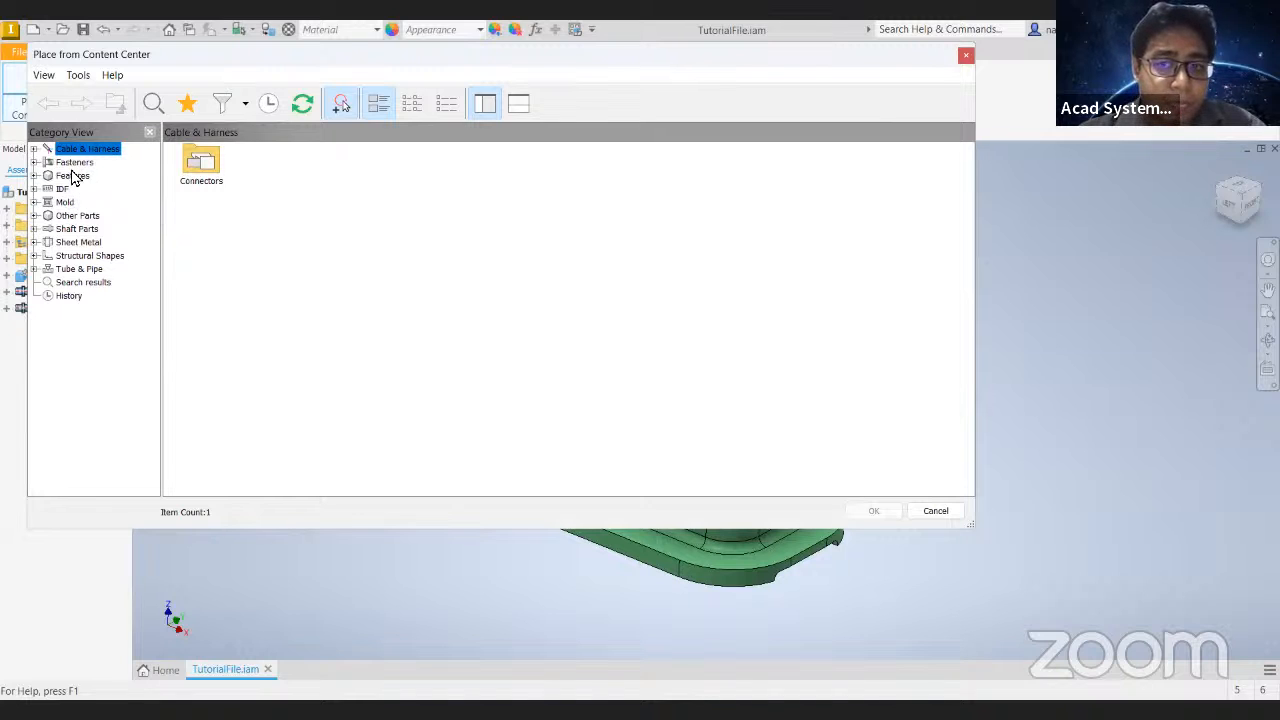
{"action": "left_click", "coordinate": [72, 163]}
{"action": "left_click", "coordinate": [65, 202]}
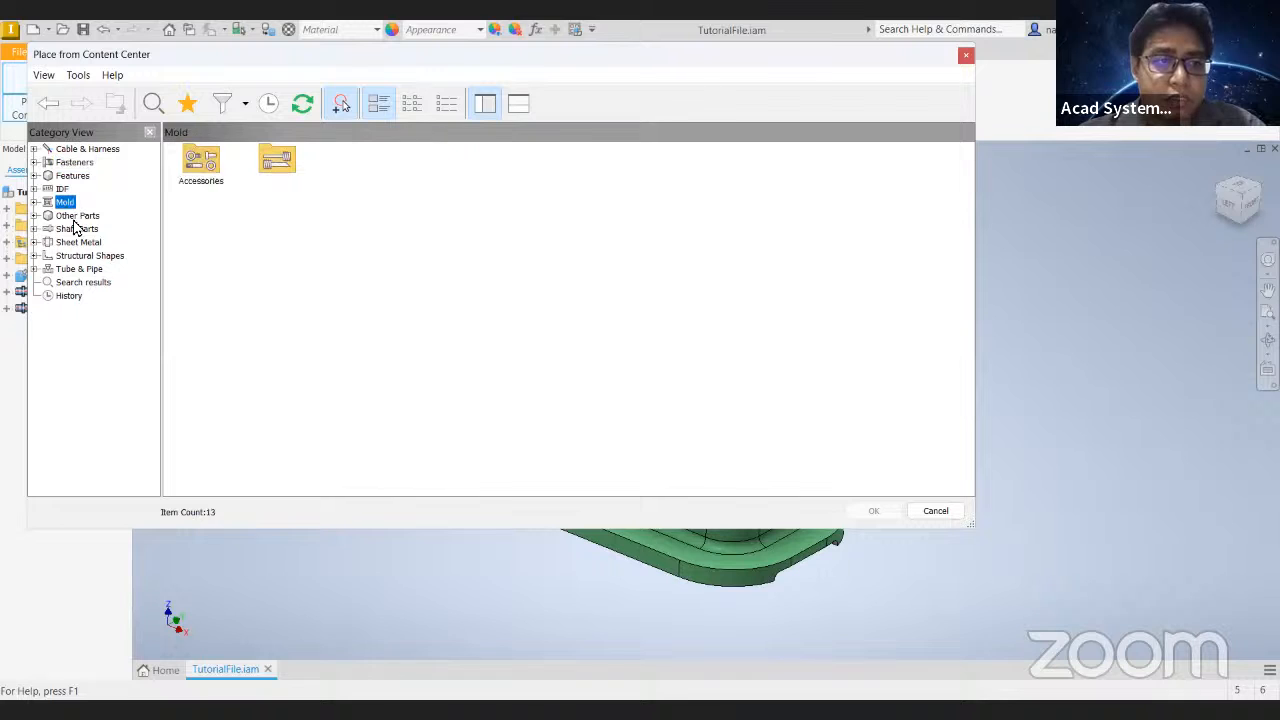
{"action": "left_click", "coordinate": [77, 229]}
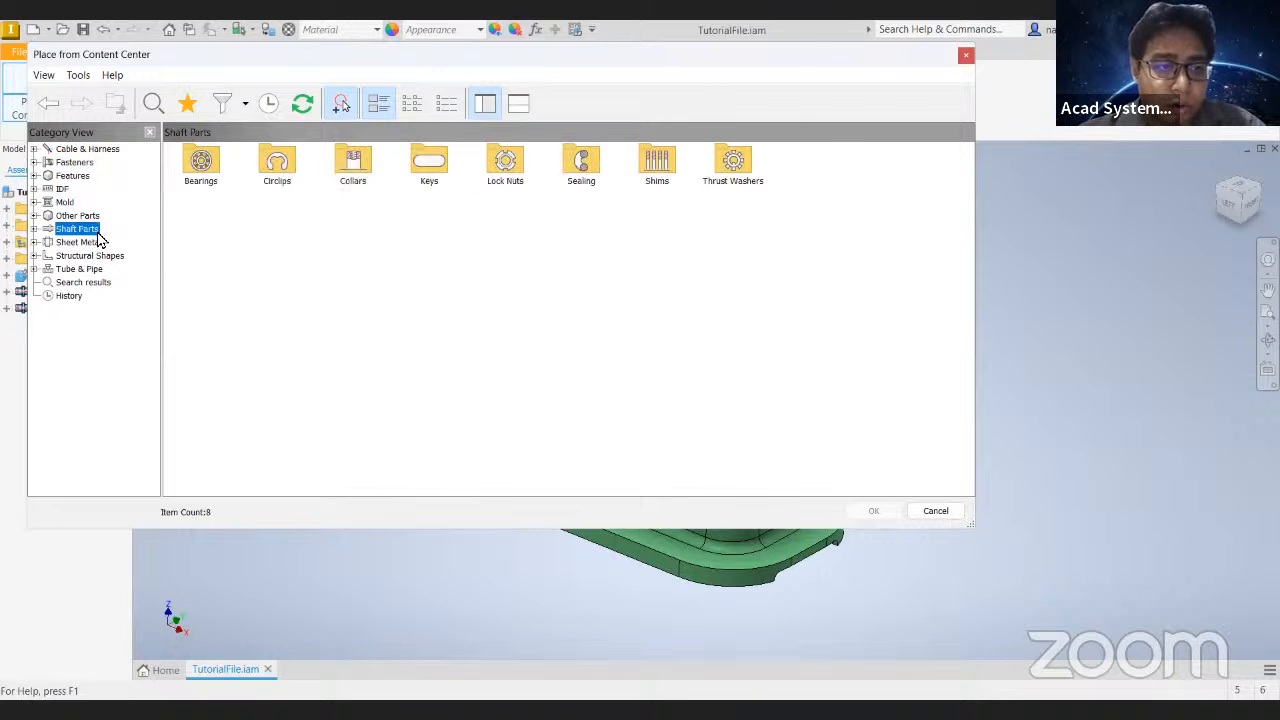
{"action": "double_click", "coordinate": [203, 170]}
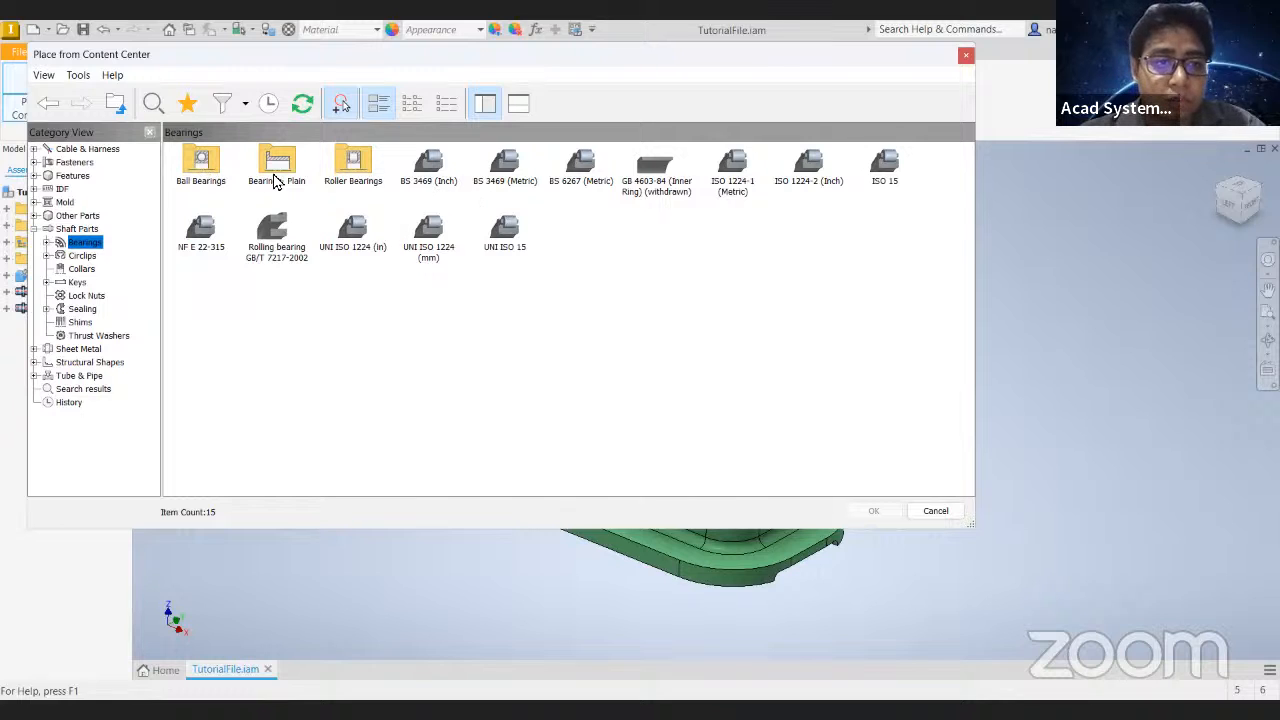
- Look through the ball and roller bearing categories and choose the ANSI/AFBMA 18.1 NBM family from Needle Roller Bearings
{"action": "double_click", "coordinate": [204, 172]}
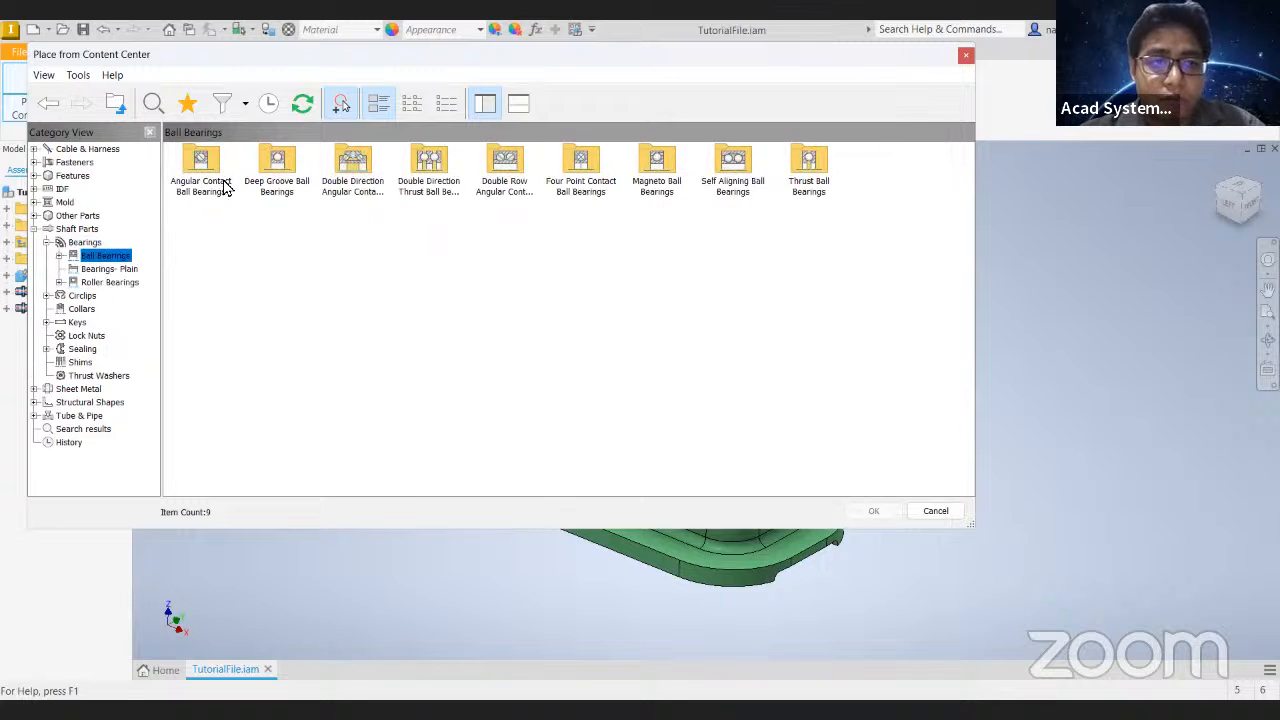
{"action": "left_click", "coordinate": [48, 103]}
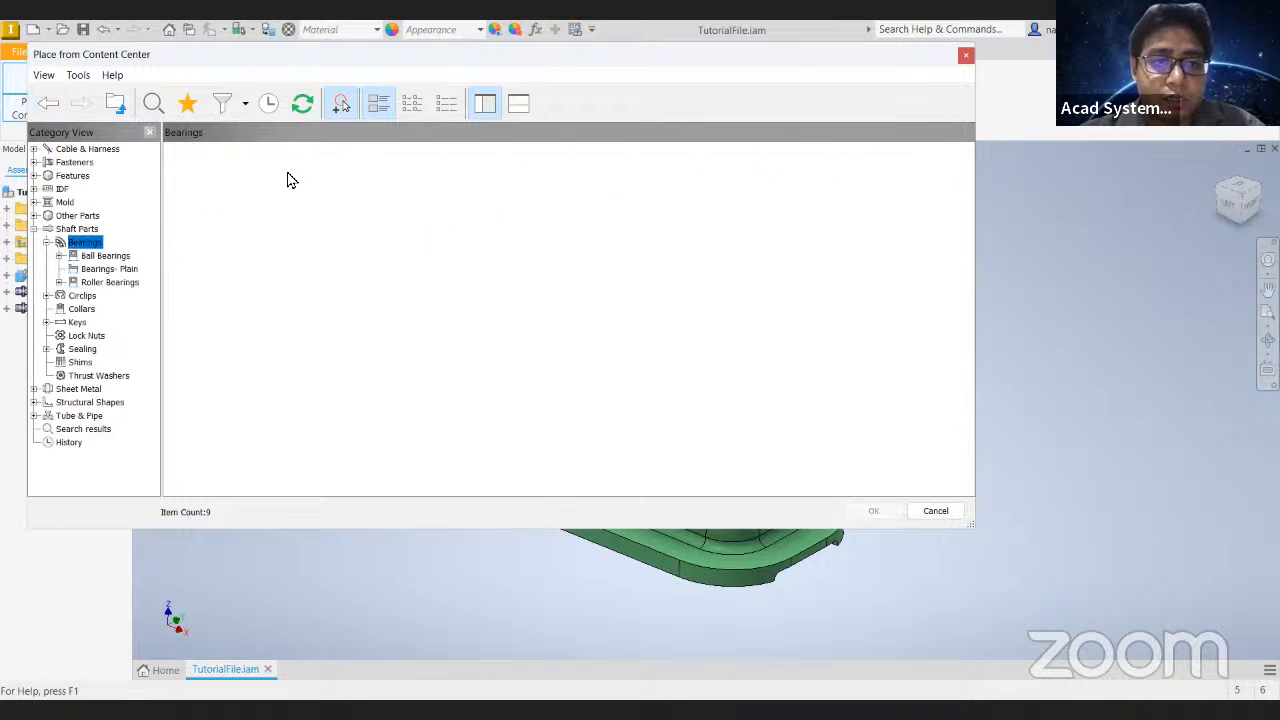
{"action": "double_click", "coordinate": [355, 170]}
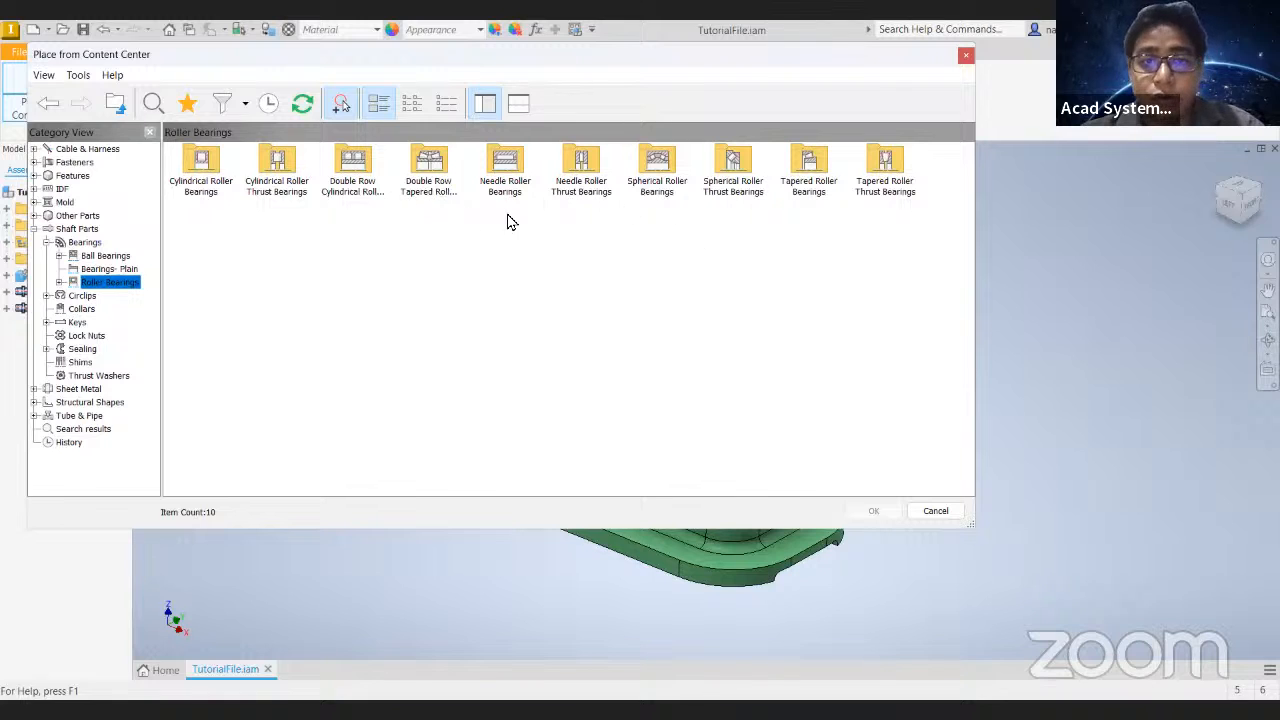
{"action": "double_click", "coordinate": [506, 168]}
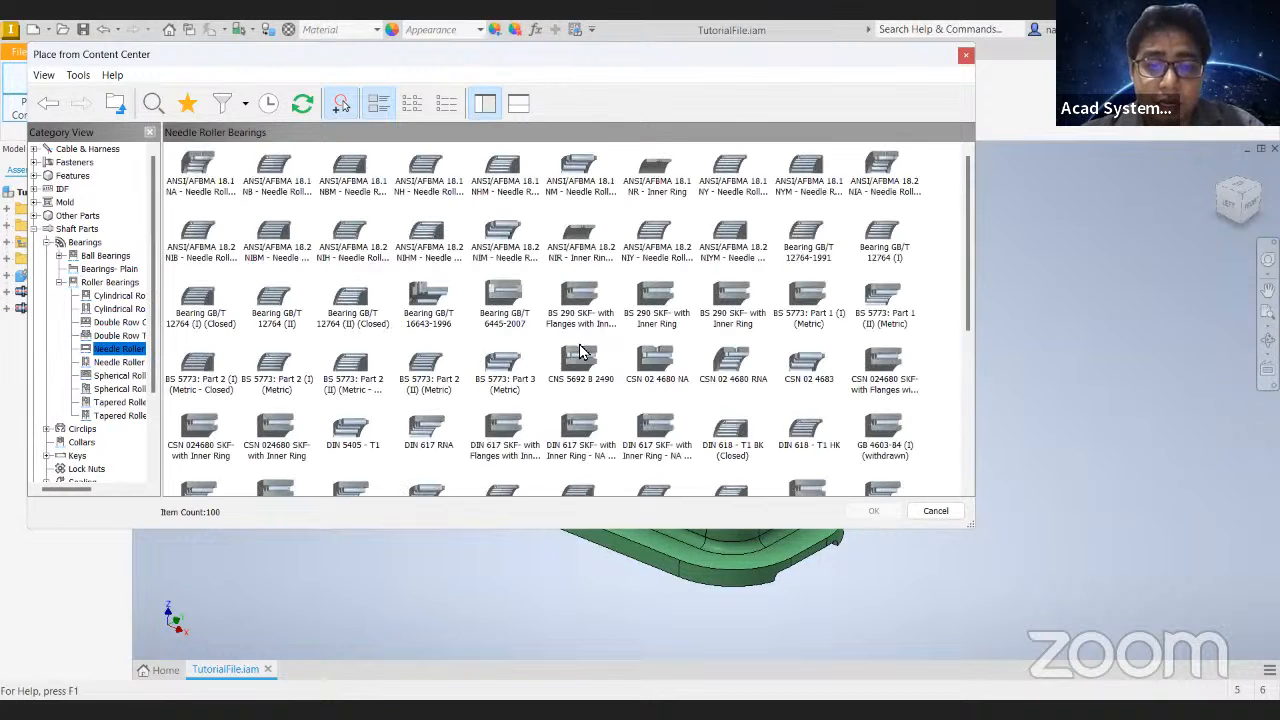
{"action": "double_click", "coordinate": [350, 172]}
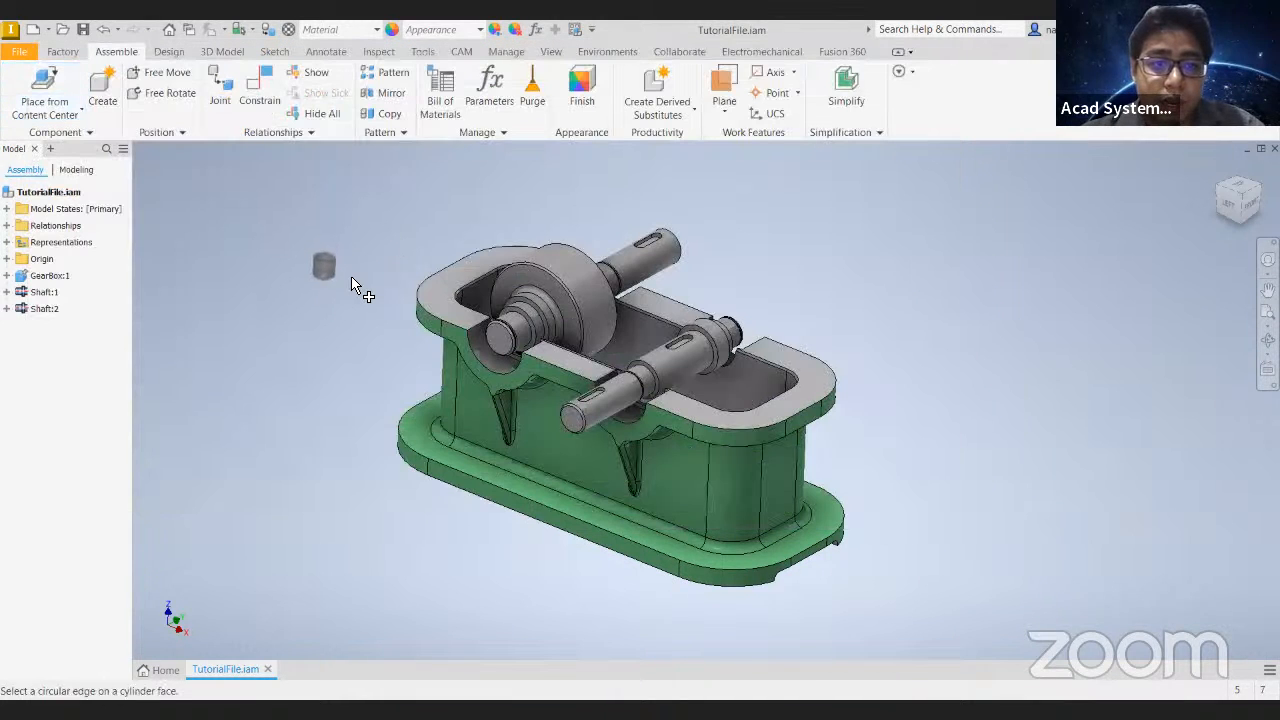
- Place one standard needle roller bearing of size 7 x 11 x 9 - 4 / 41 in the empty space beside the gearbox
{"action": "scroll", "coordinate": [355, 290], "scroll_direction": "up", "scroll_amount": 5}
{"action": "key", "text": "Escape"}
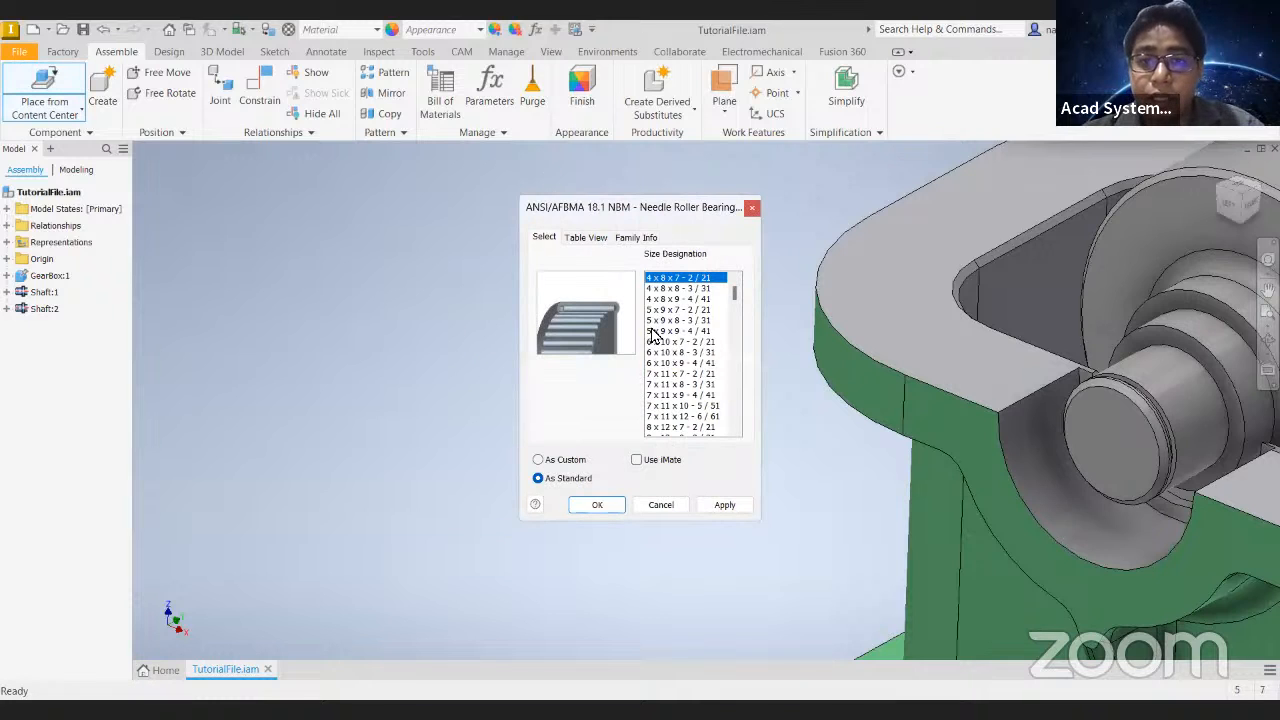
{"action": "left_click", "coordinate": [688, 320]}
{"action": "left_click", "coordinate": [687, 363]}
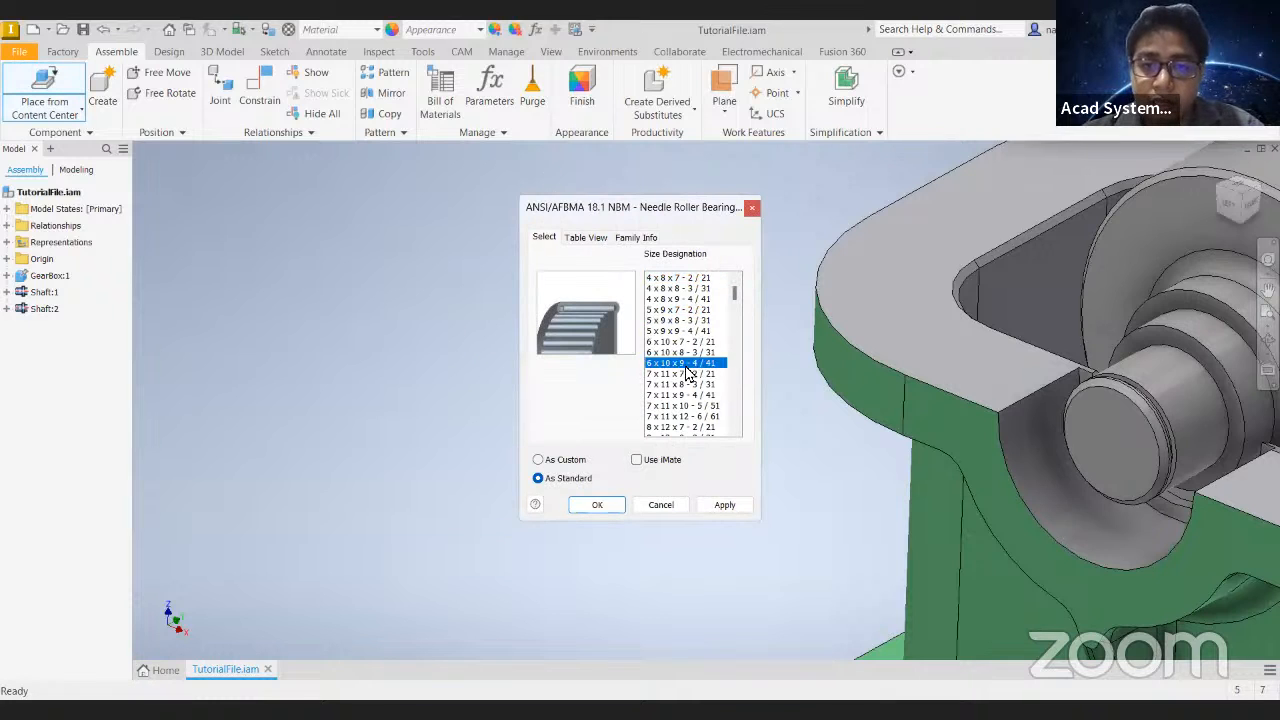
{"action": "scroll", "coordinate": [652, 363], "scroll_direction": "down", "scroll_amount": 2}
{"action": "left_click", "coordinate": [682, 331]}
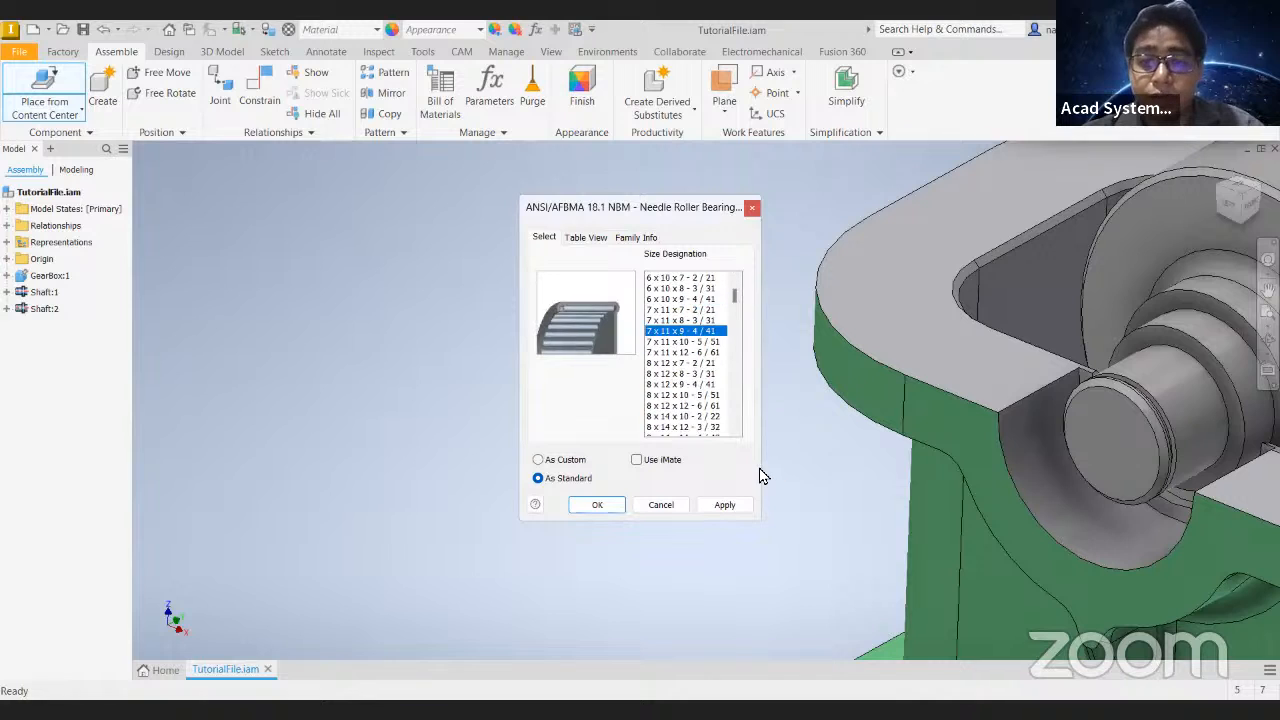
{"action": "left_click", "coordinate": [598, 505]}
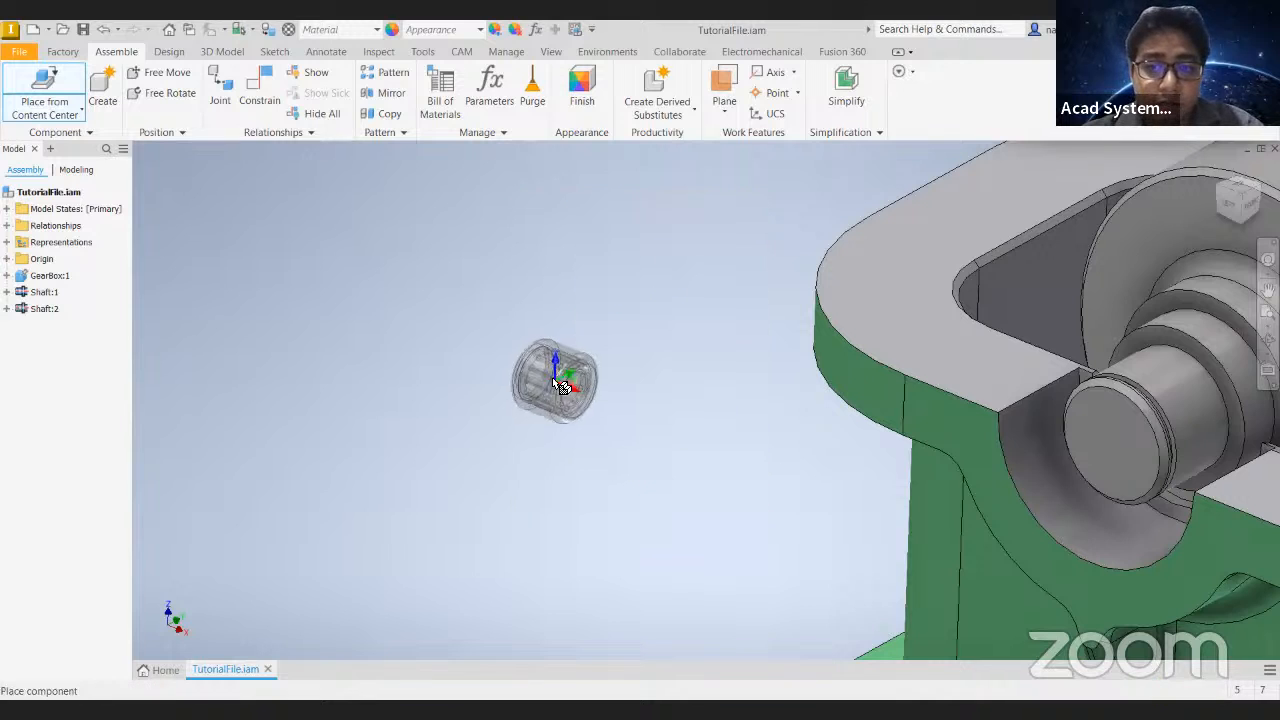
{"action": "left_click", "coordinate": [428, 348]}
{"action": "scroll", "coordinate": [517, 344], "scroll_direction": "down", "scroll_amount": 3}
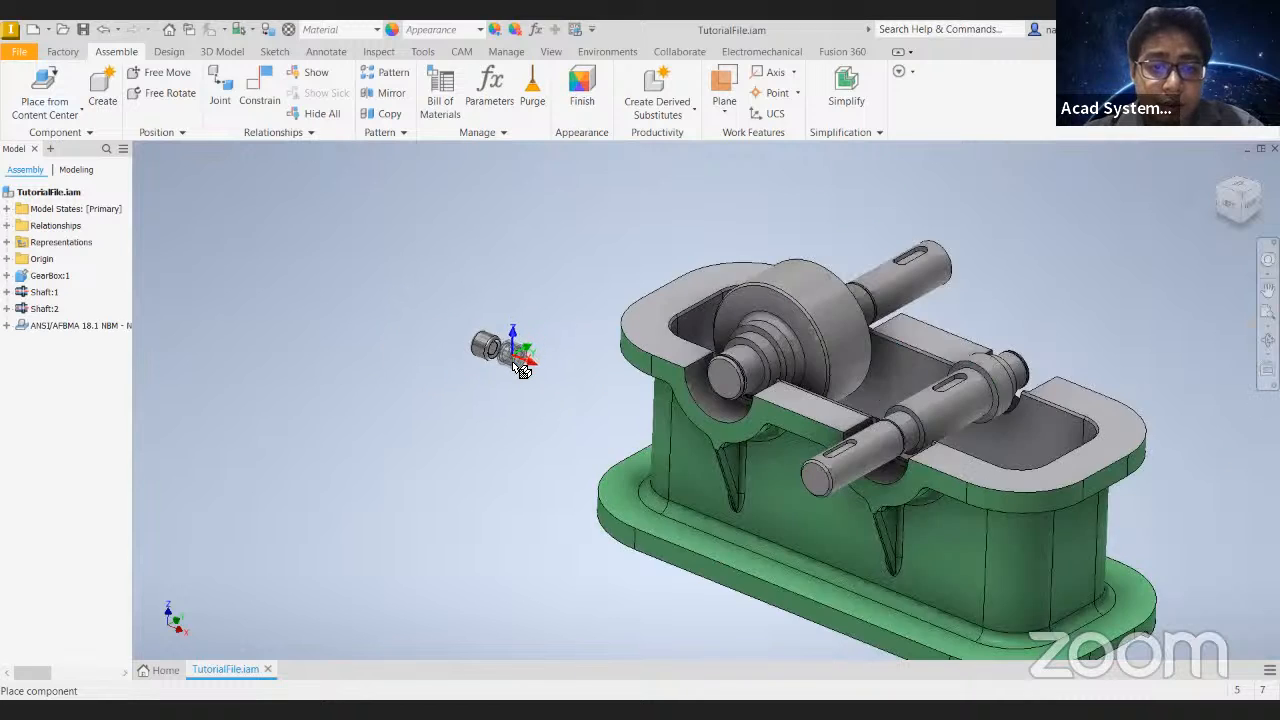
{"action": "scroll", "coordinate": [513, 346], "scroll_direction": "up", "scroll_amount": 5}
{"action": "middle_click_drag", "start_coordinate": [392, 298], "coordinate": [441, 341]}
{"action": "key", "text": "Escape"}
{"action": "middle_click_drag", "start_coordinate": [577, 349], "coordinate": [523, 405], "text": "shift"}
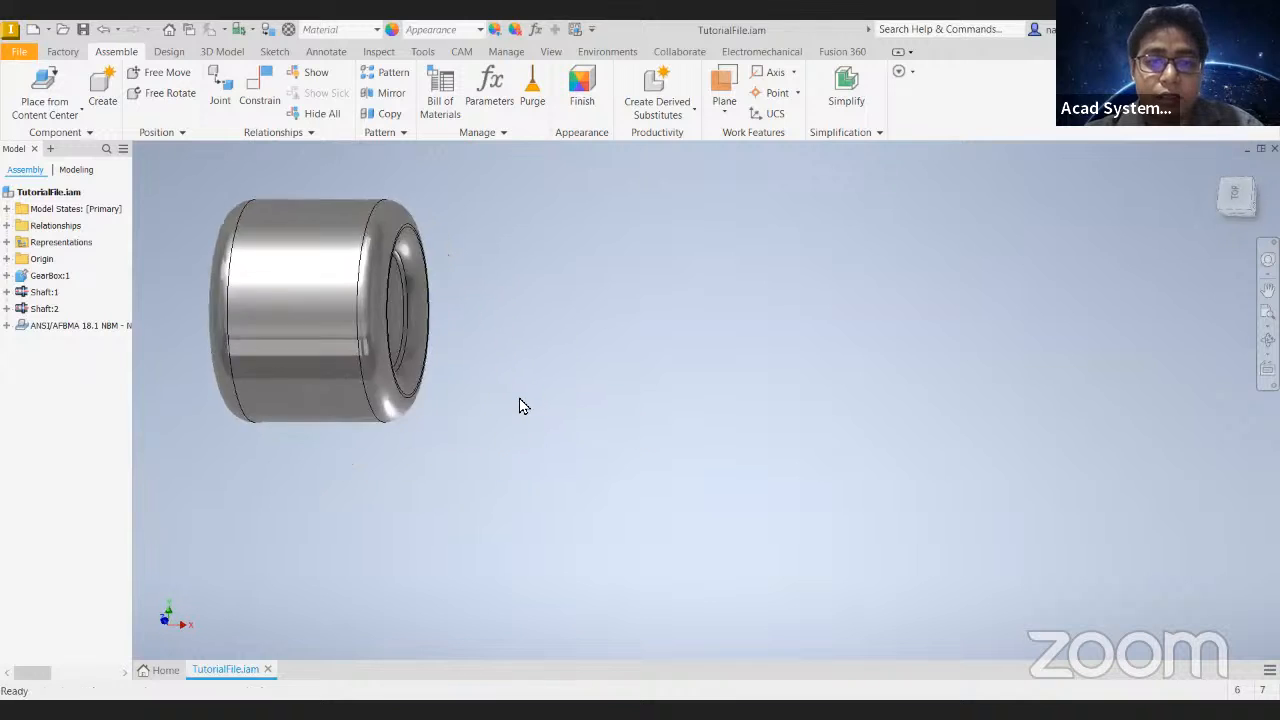
{"action": "scroll", "coordinate": [523, 405], "scroll_direction": "down", "scroll_amount": 5}
- Choose the JIS B 1522 family from the Content Center's Angular Contact Ball Bearings category for placement
{"action": "mouse_move", "coordinate": [635, 214]}
{"action": "middle_mouse_down"}
{"action": "mouse_move", "coordinate": [585, 314]}
{"action": "mouse_move", "coordinate": [154, 118]}
{"action": "mouse_move", "coordinate": [55, 97]}
{"action": "middle_mouse_up"}
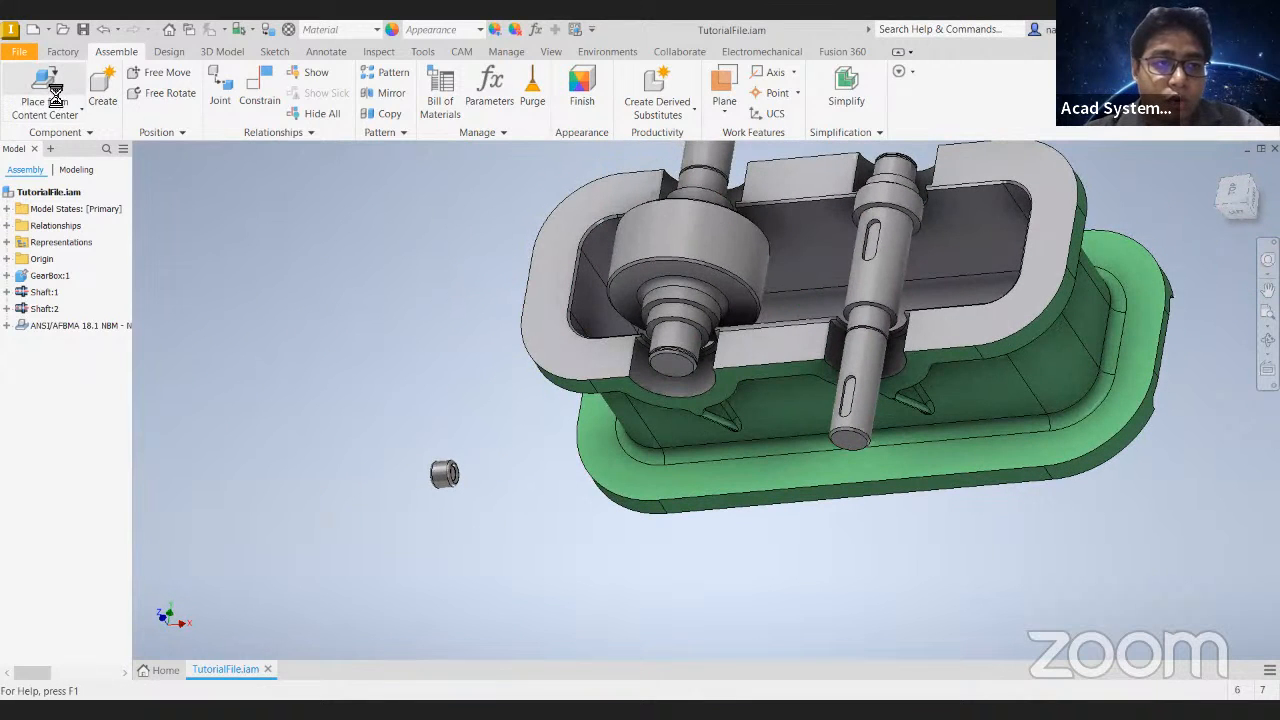
{"action": "left_click", "coordinate": [55, 97]}
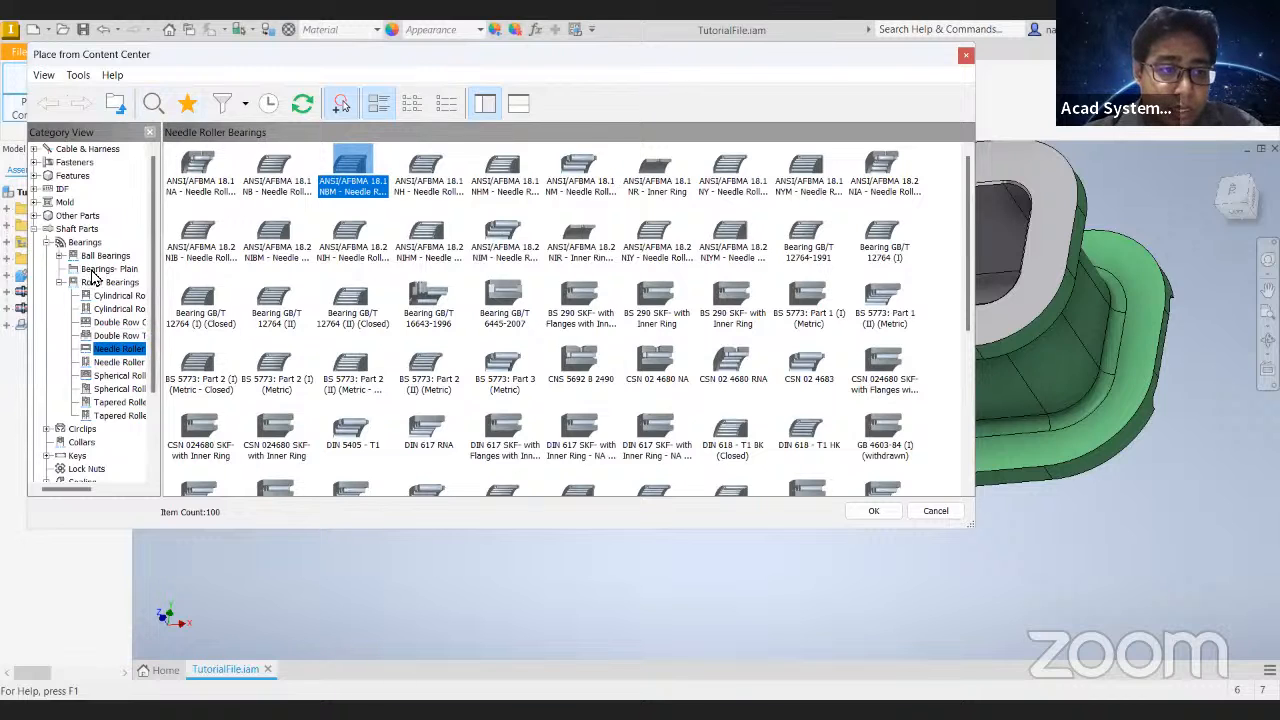
{"action": "left_click", "coordinate": [85, 243]}
{"action": "double_click", "coordinate": [214, 176]}
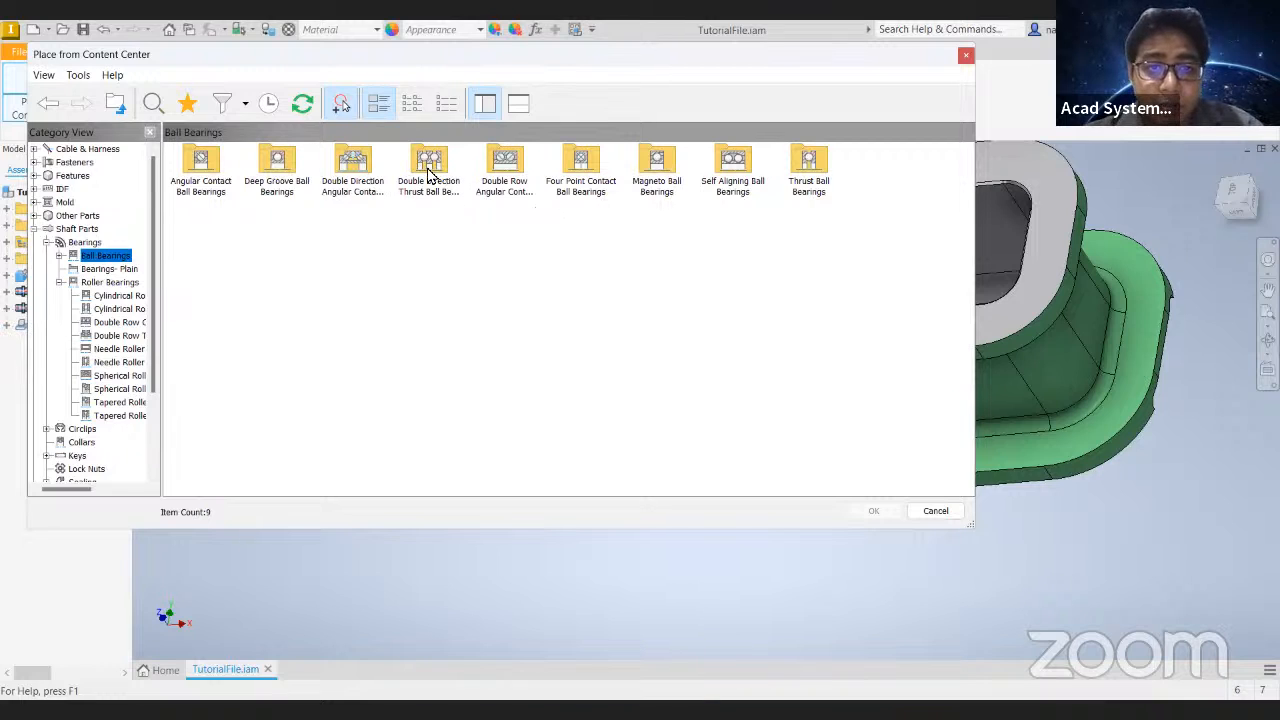
{"action": "double_click", "coordinate": [205, 173]}
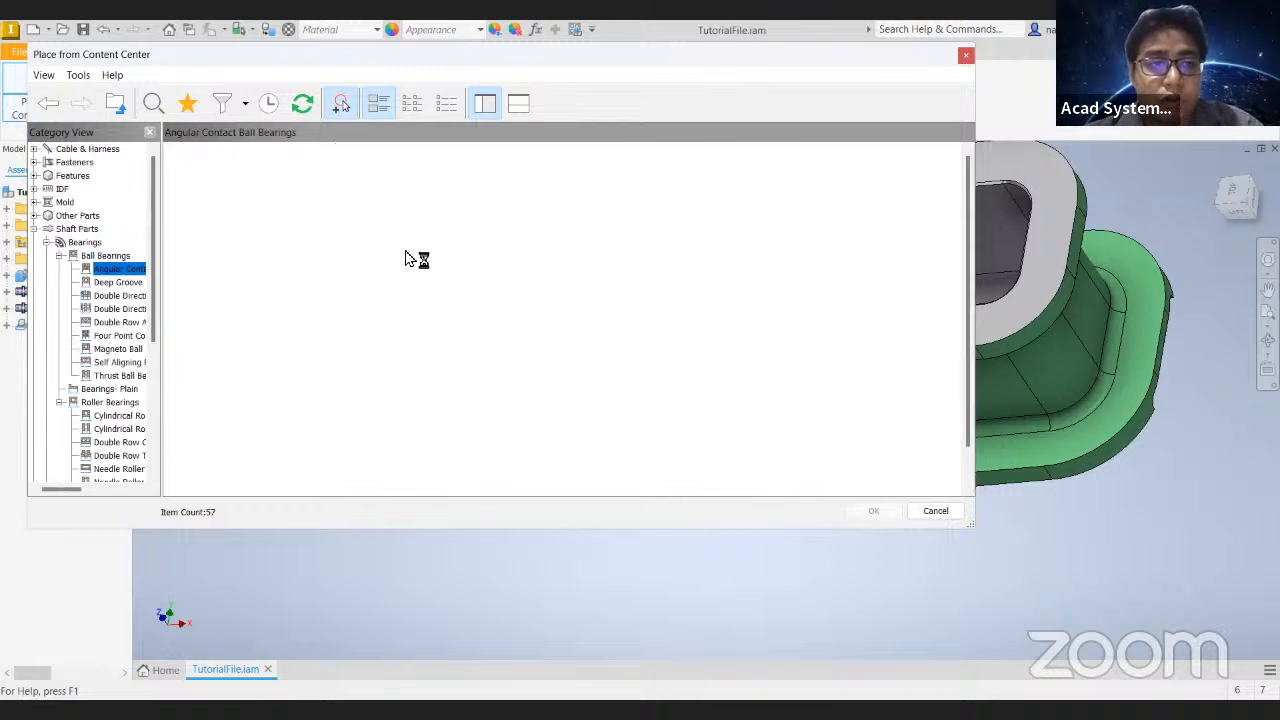
{"action": "left_click", "coordinate": [435, 232]}
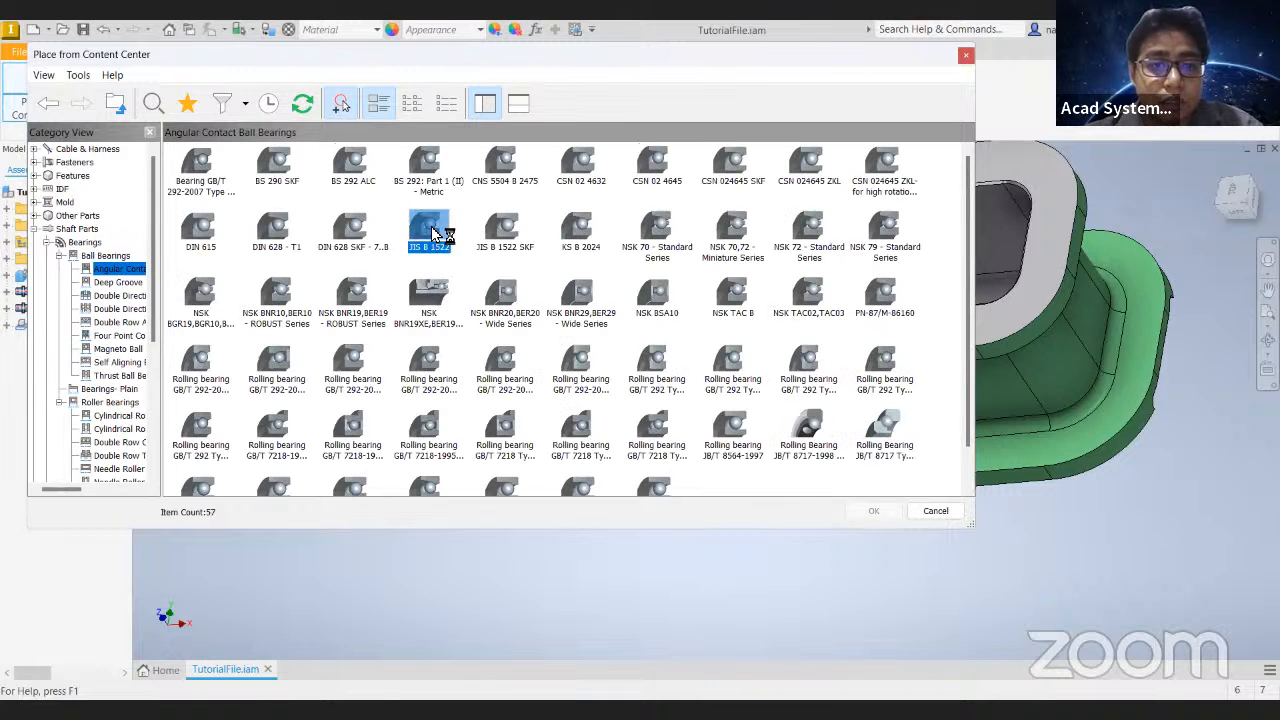
{"action": "double_click", "coordinate": [435, 232]}
- Place one standard JIS B 1522 bearing of size 7904 beside the gearbox, near the needle roller bearing
{"action": "scroll", "coordinate": [377, 352], "scroll_direction": "up", "scroll_amount": 5}
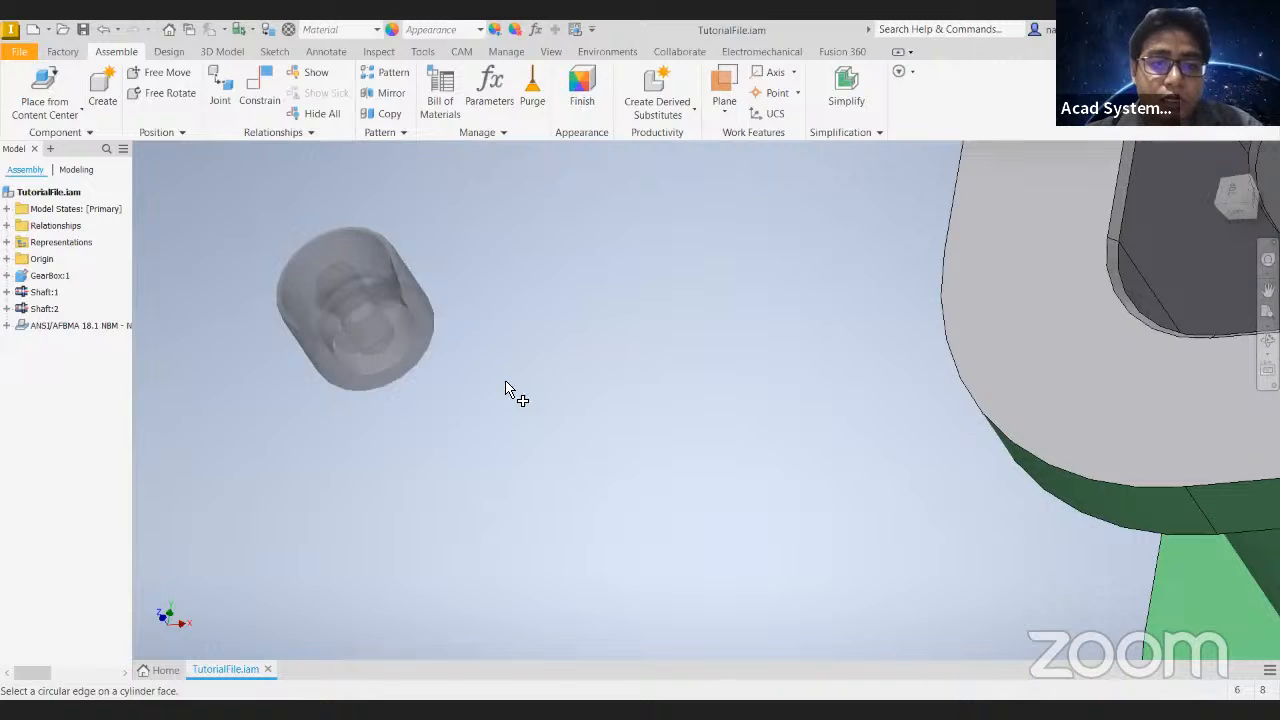
{"action": "left_click", "coordinate": [313, 330]}
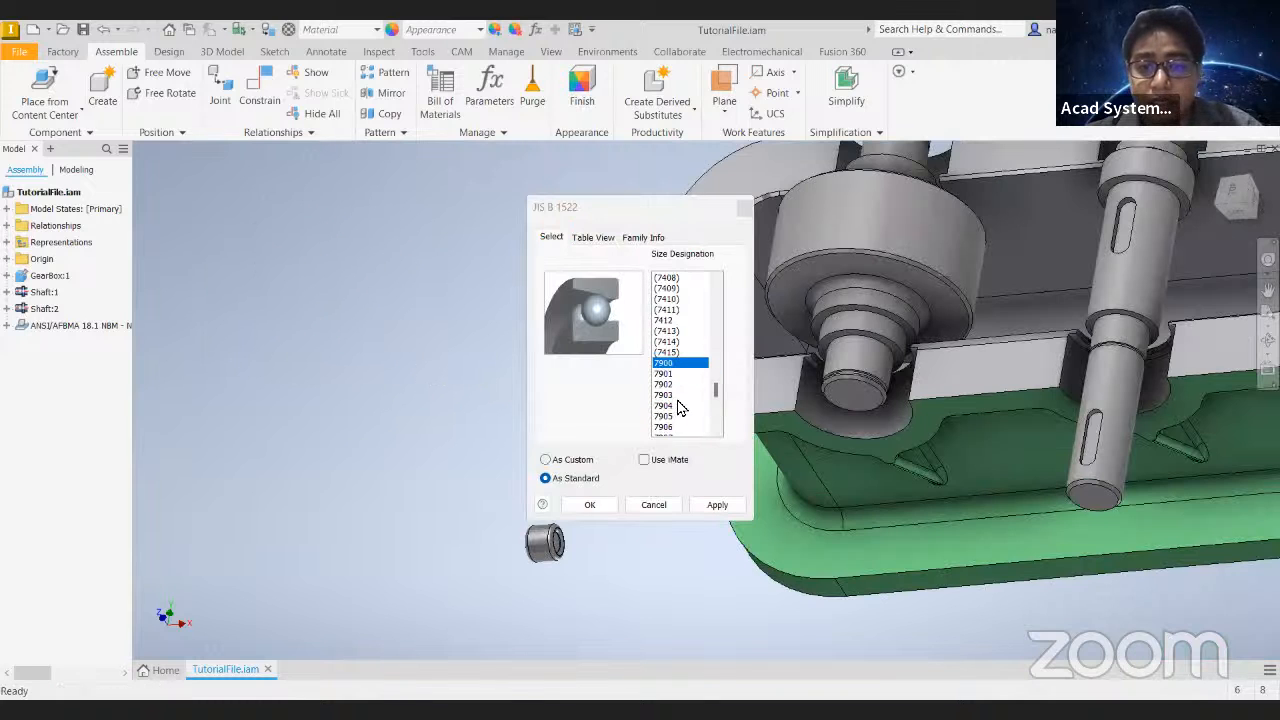
{"action": "left_click", "coordinate": [604, 508]}
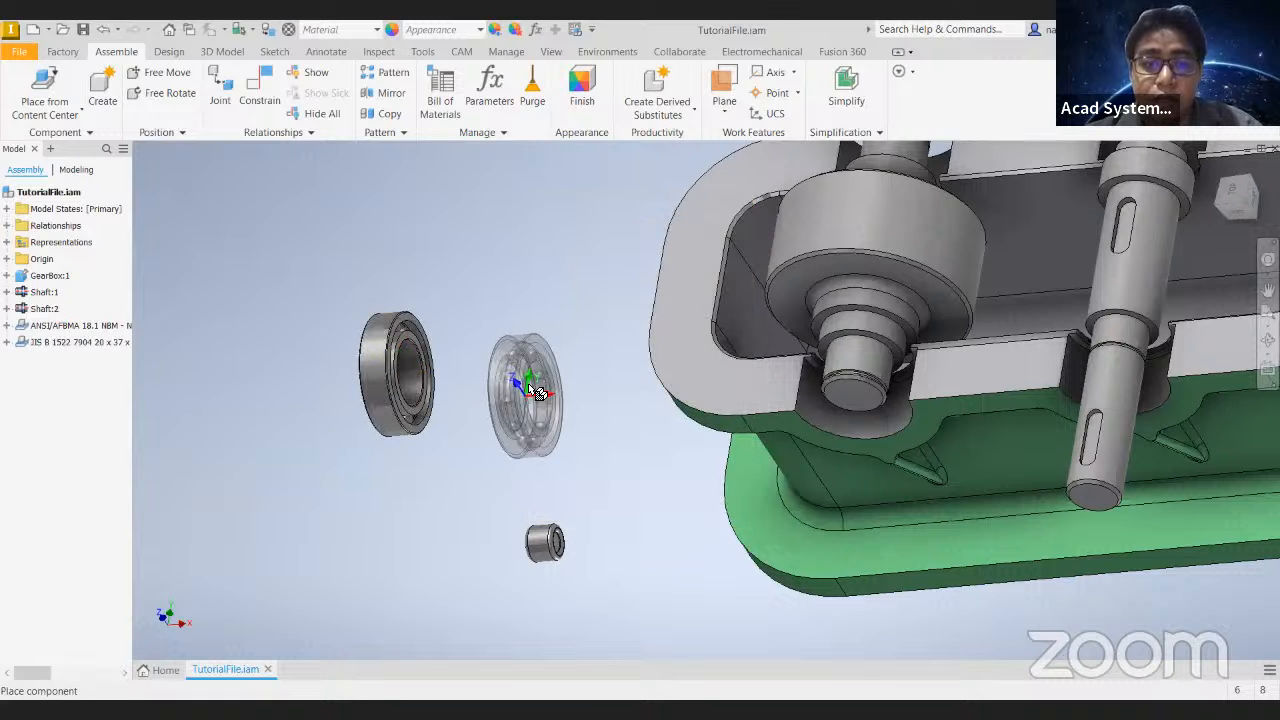
{"action": "key", "text": "Escape"}
{"action": "middle_click_drag", "start_coordinate": [402, 375], "coordinate": [389, 324], "text": "shift"}
{"action": "left_click", "coordinate": [392, 328]}
{"action": "left_click_drag", "start_coordinate": [620, 395], "coordinate": [425, 380]}
{"action": "scroll", "coordinate": [815, 400], "scroll_direction": "down", "scroll_amount": 3}
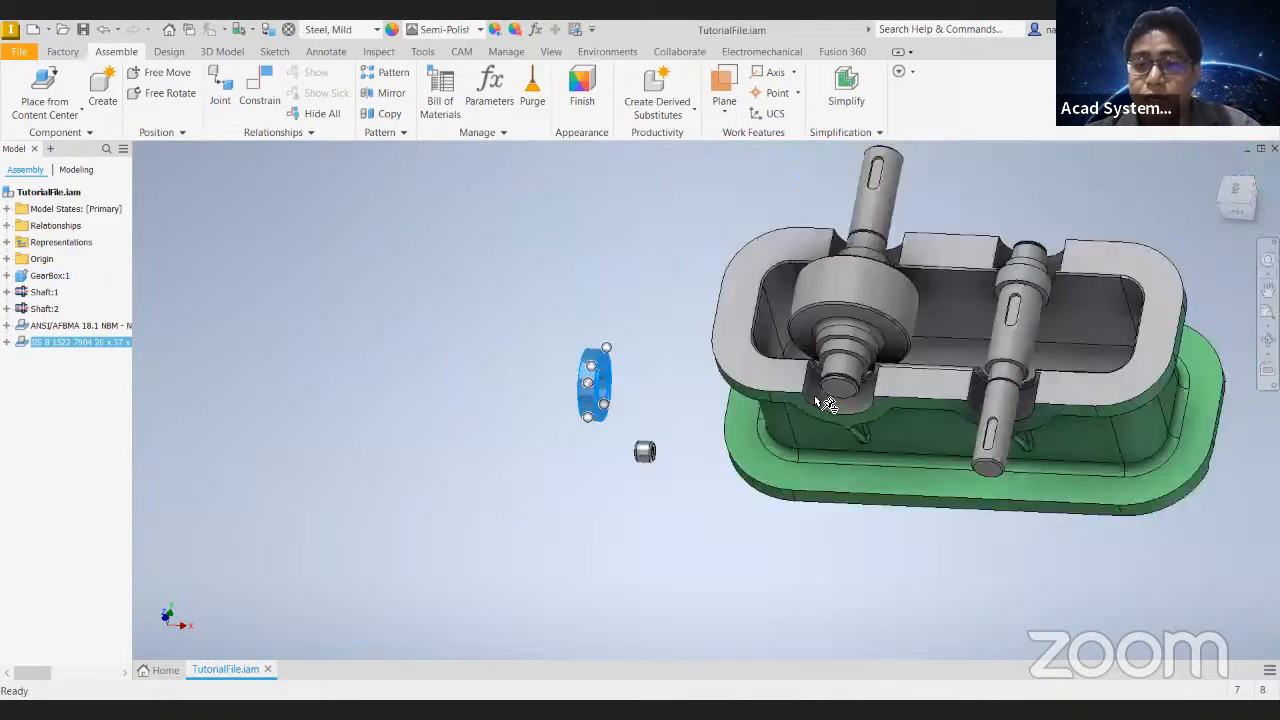
{"action": "scroll", "coordinate": [816, 399], "scroll_direction": "up", "scroll_amount": 5}
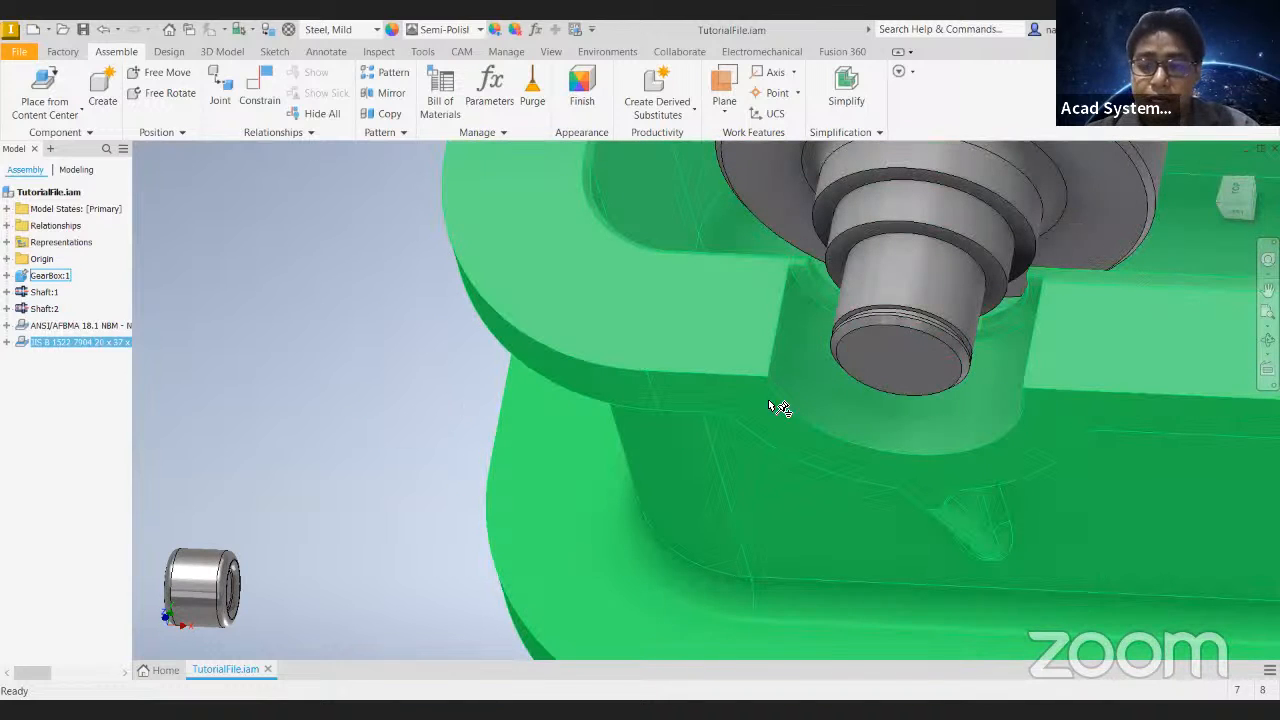
{"action": "scroll", "coordinate": [430, 380], "scroll_direction": "down", "scroll_amount": 5}
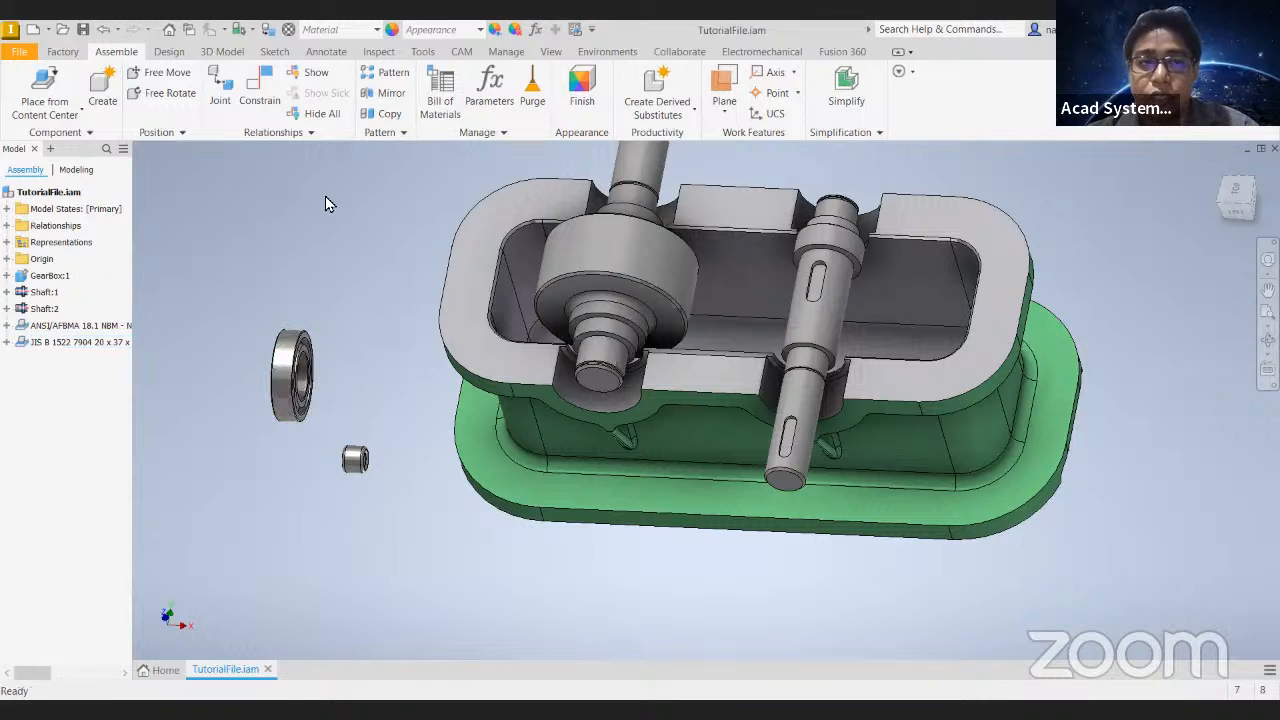
- Delete both Content Center bearings from the assembly
{"action": "left_click_drag", "start_coordinate": [184, 291], "coordinate": [420, 614]}
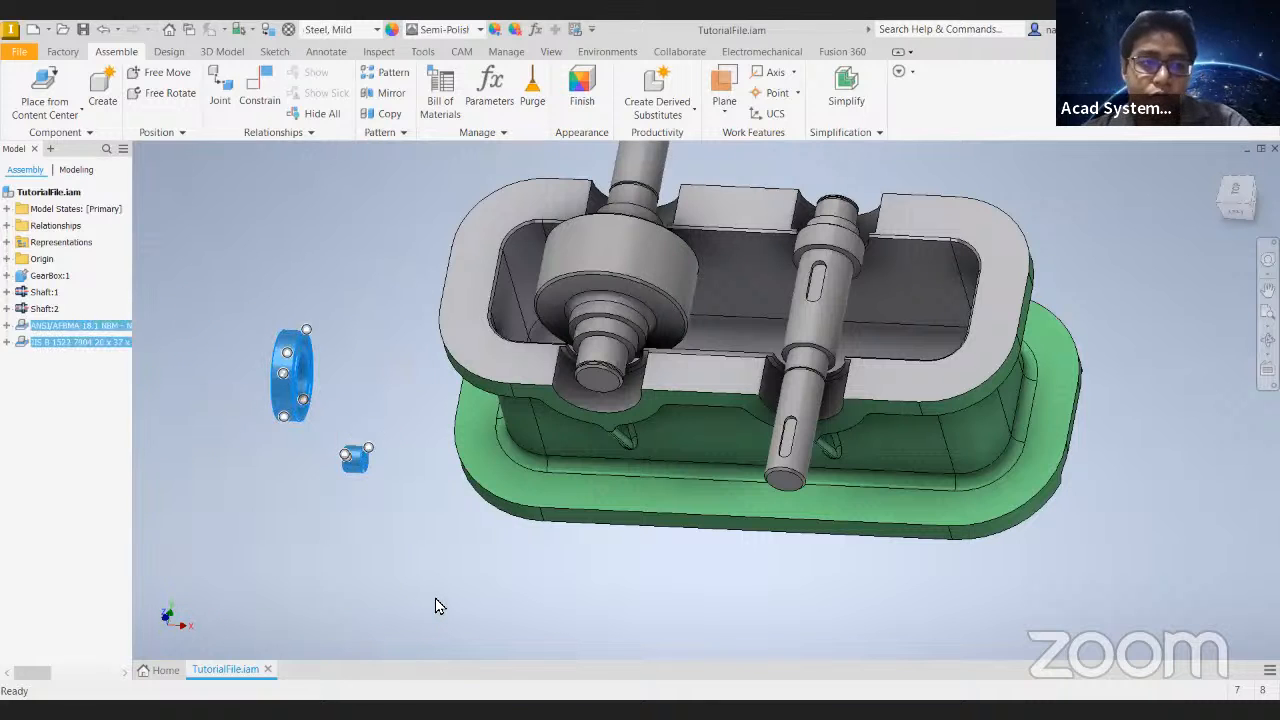
{"action": "key", "text": "Delete"}
- Start the Bearing Generator for the gearbox assembly and review its strength calculation settings before returning to the design settings
{"action": "left_click", "coordinate": [169, 51]}
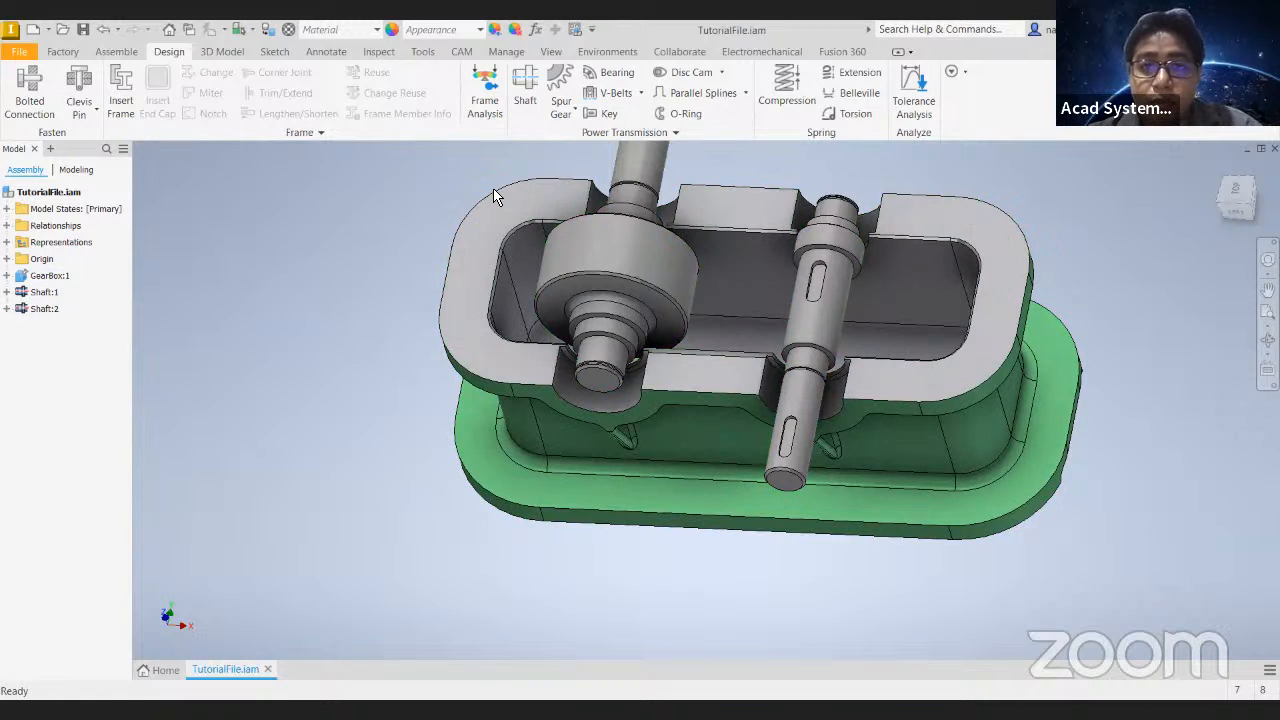
{"action": "left_click", "coordinate": [614, 76]}
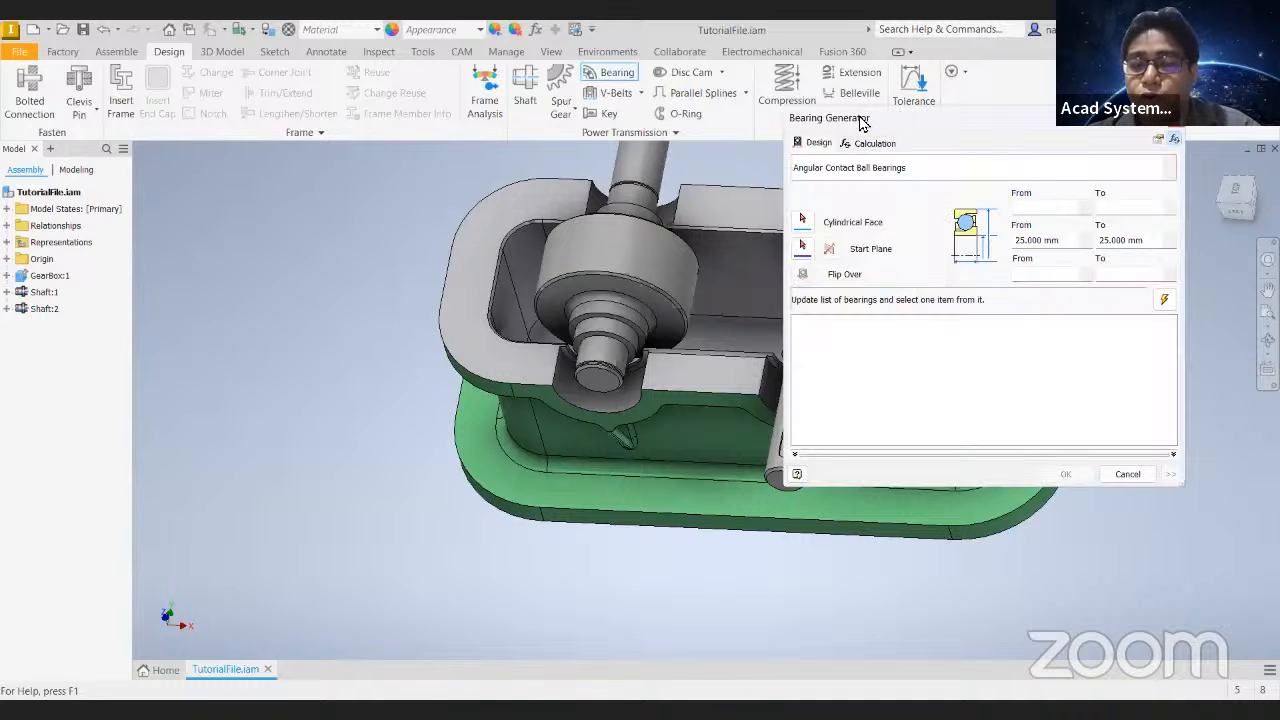
{"action": "left_click_drag", "start_coordinate": [862, 120], "coordinate": [208, 93]}
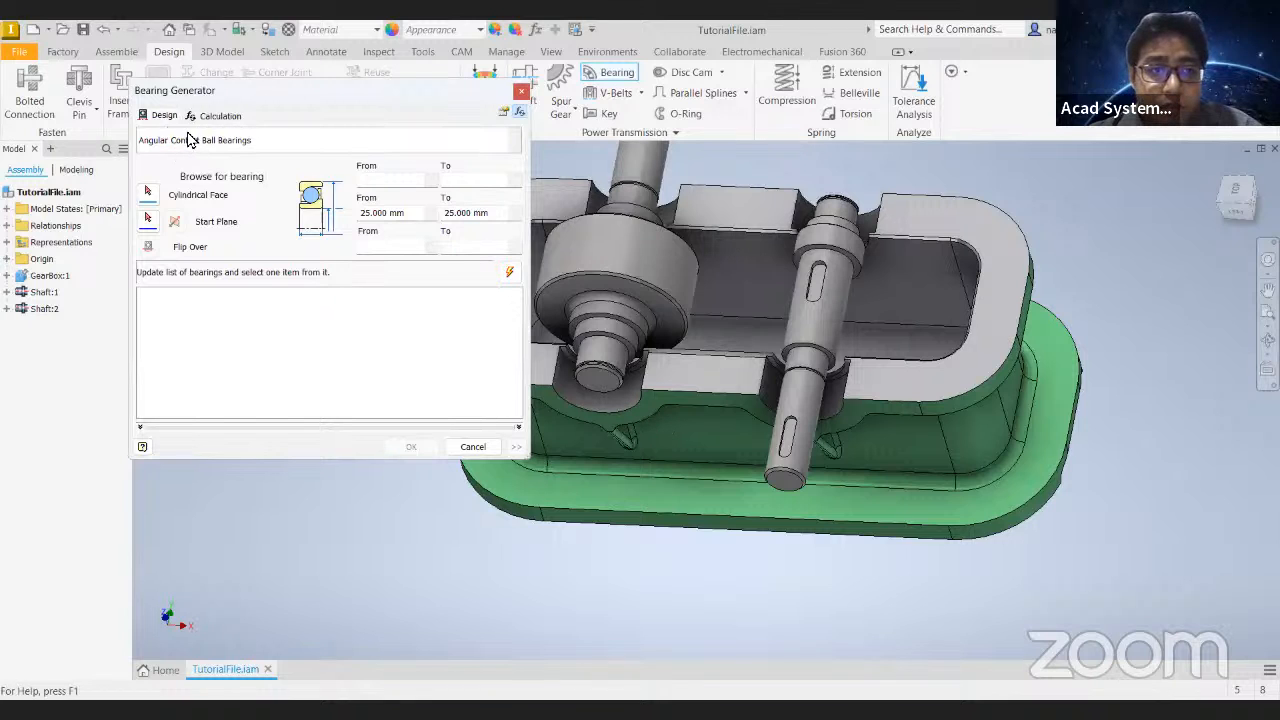
{"action": "left_click", "coordinate": [219, 116]}
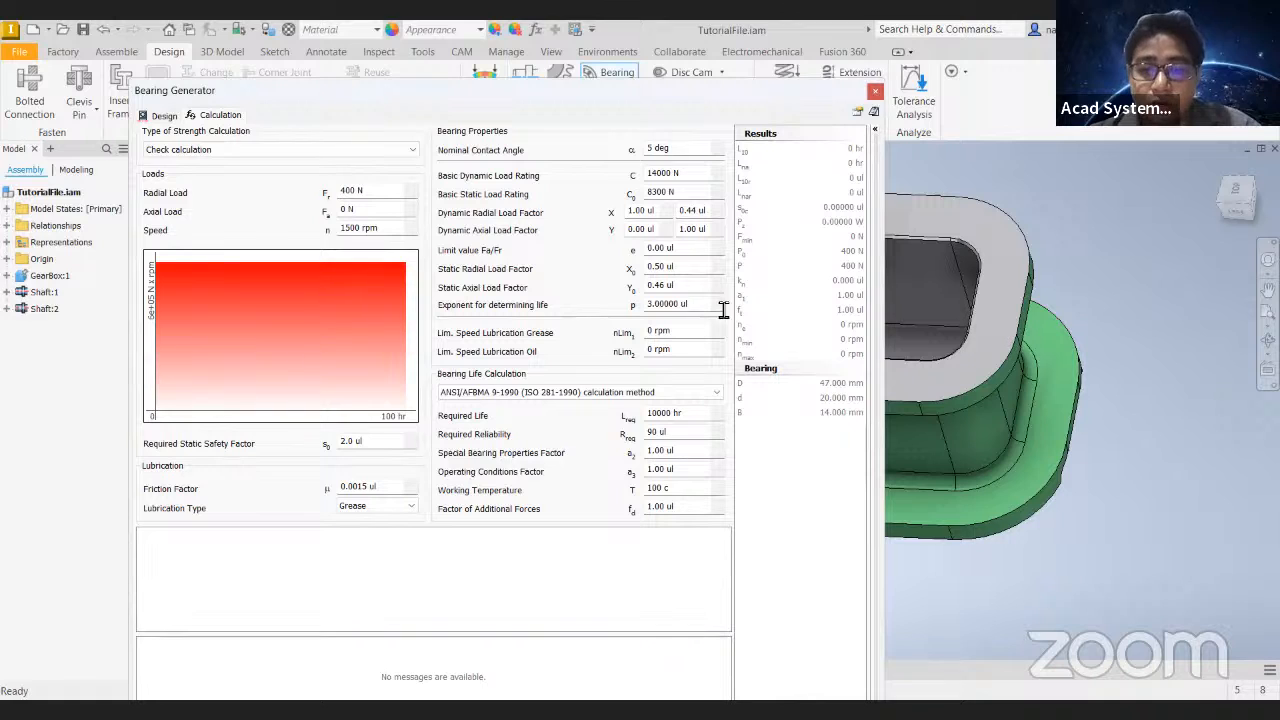
{"action": "left_click", "coordinate": [163, 116]}
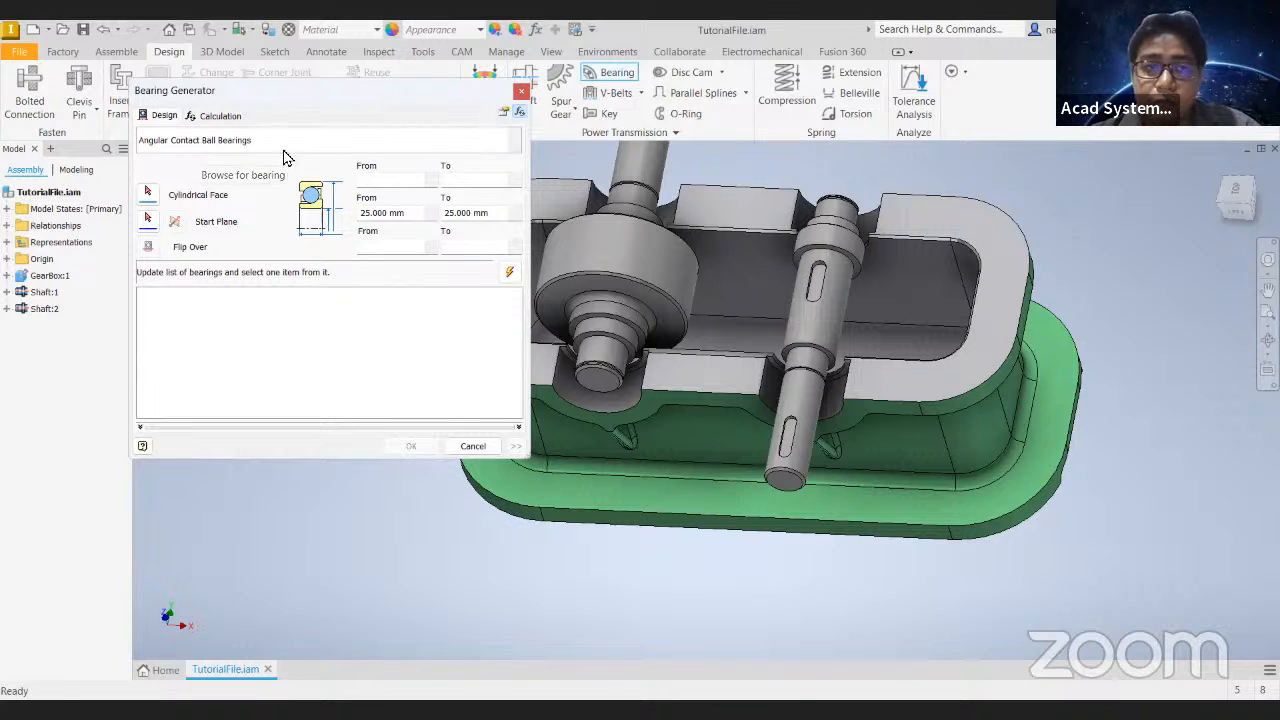
- Browse the bearing families in the Double Row Angular Contact Ball Bearings and Cylindrical Roller Thrust Bearings categories
{"action": "left_click", "coordinate": [518, 140]}
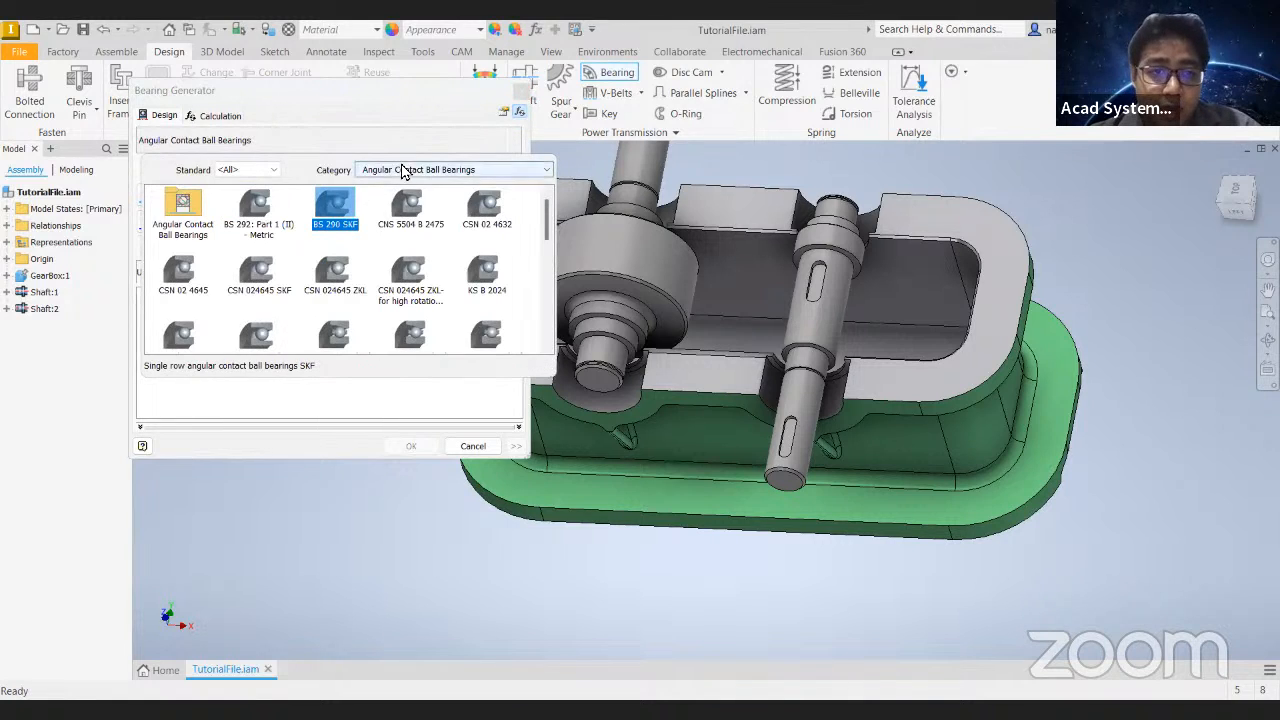
{"action": "left_click", "coordinate": [407, 171]}
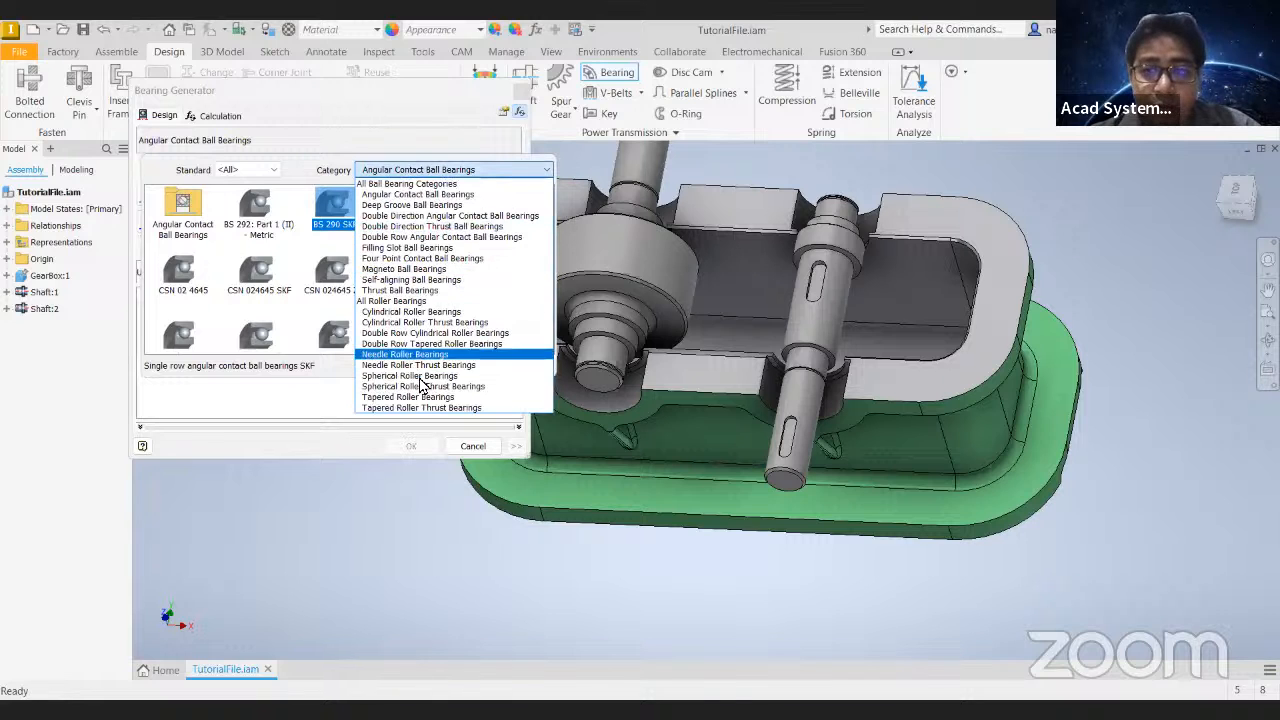
{"action": "left_click", "coordinate": [402, 238]}
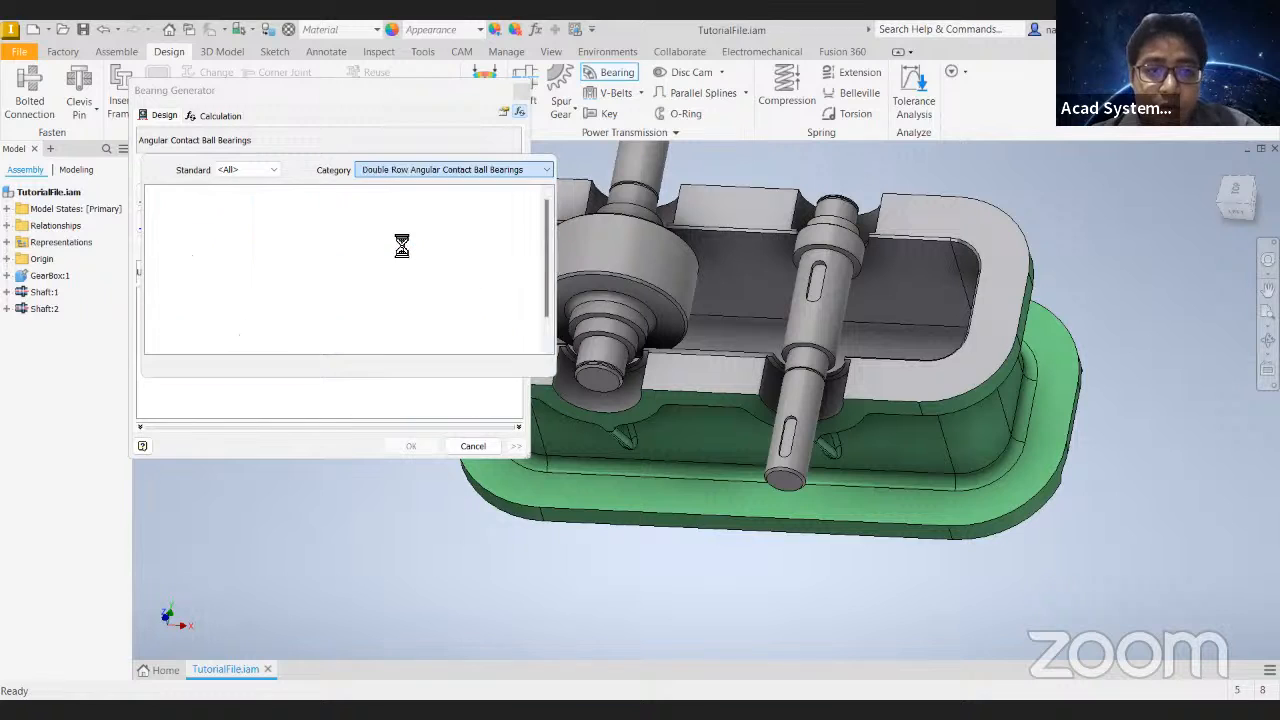
{"action": "left_click", "coordinate": [462, 171]}
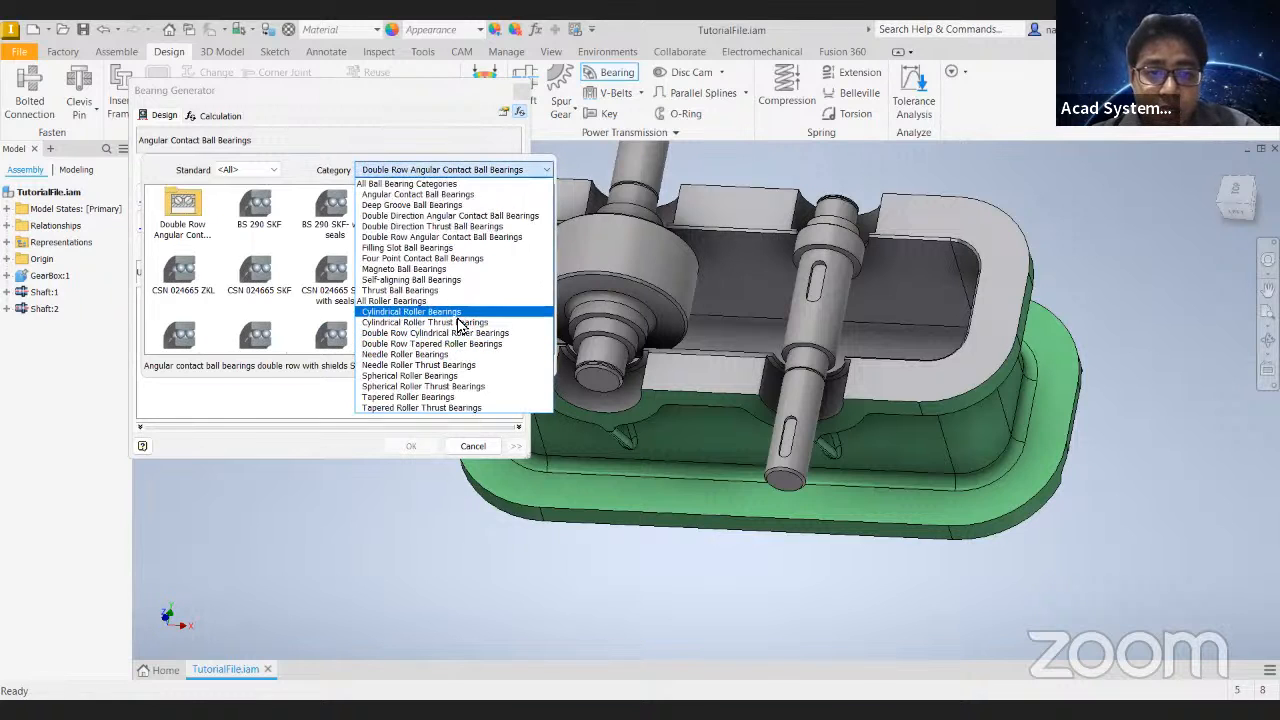
{"action": "left_click", "coordinate": [455, 323]}
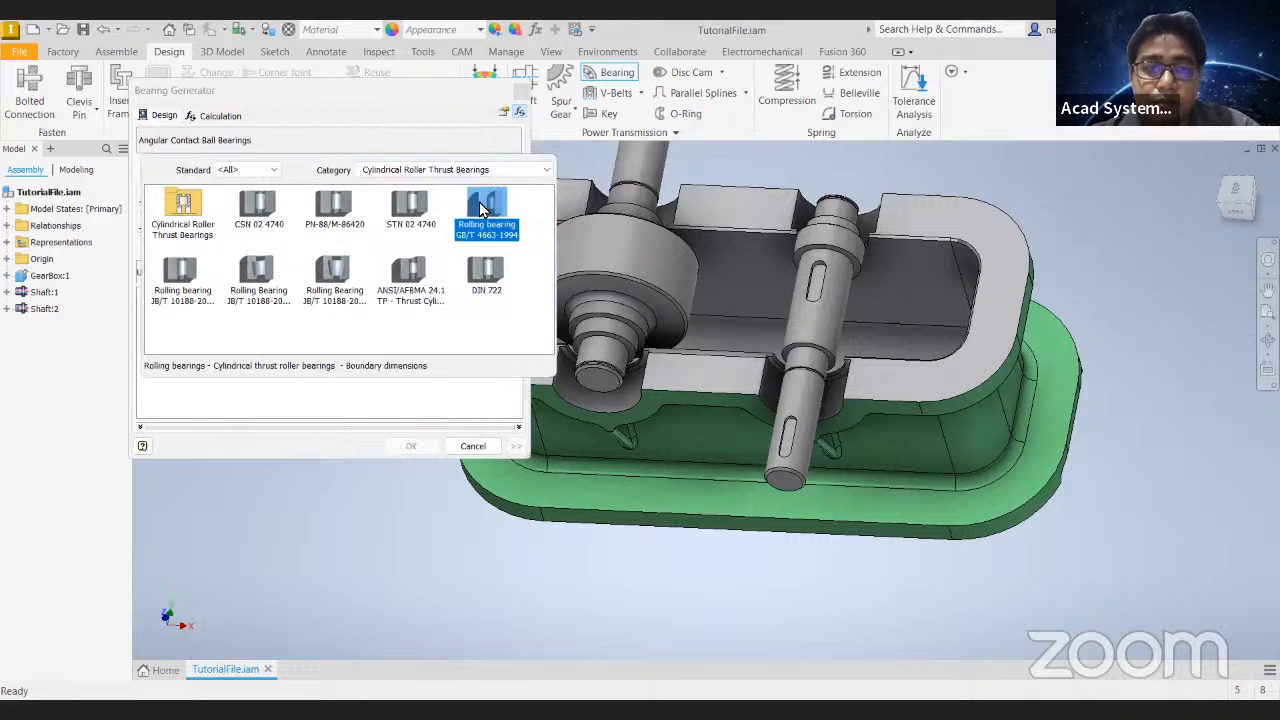
- Choose the BS 292: Part 1 (II) - Metric family from the Angular Contact Ball Bearings category
{"action": "left_click", "coordinate": [440, 170]}
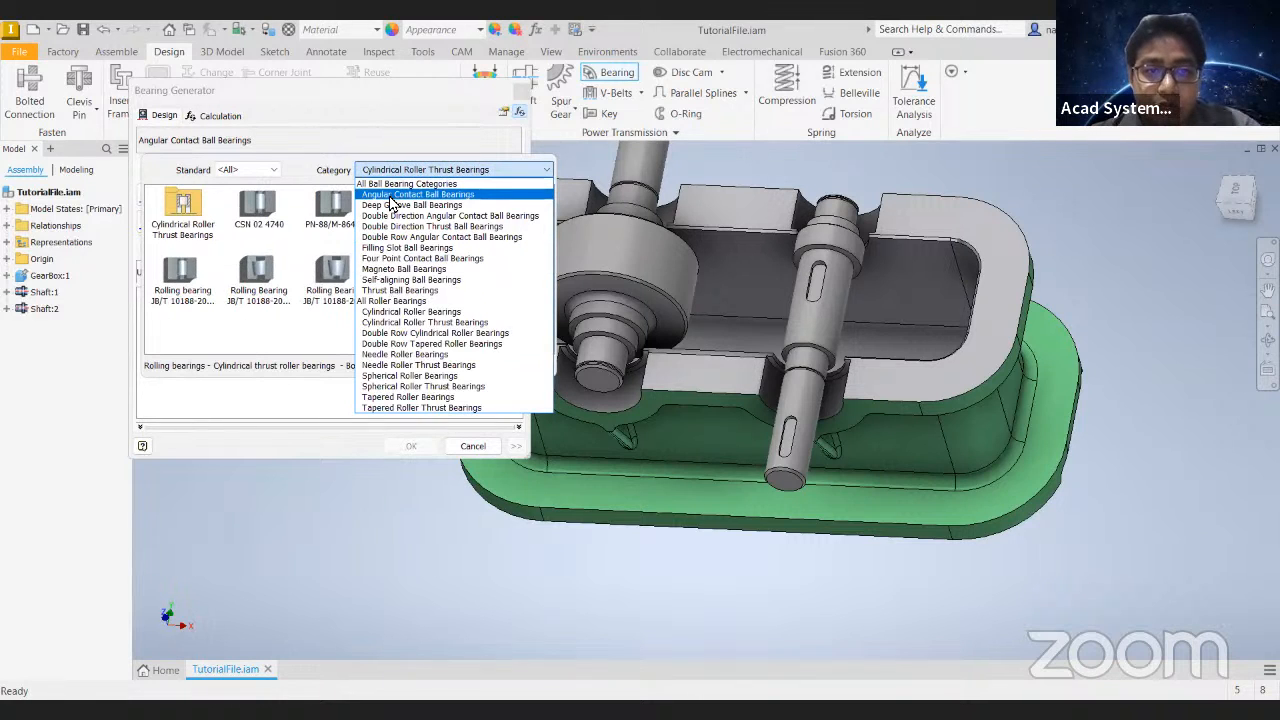
{"action": "left_click", "coordinate": [391, 196]}
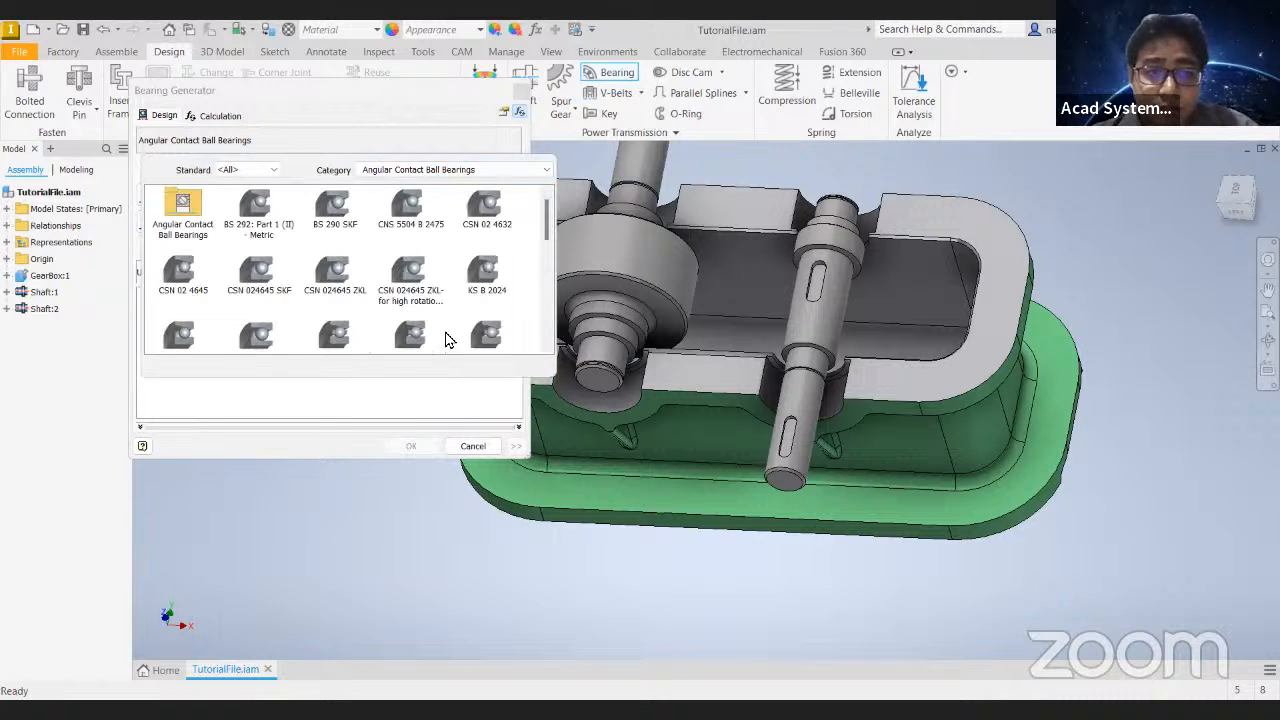
{"action": "scroll", "coordinate": [407, 268], "scroll_direction": "down", "scroll_amount": 3}
{"action": "scroll", "coordinate": [407, 268], "scroll_direction": "down", "scroll_amount": 2}
{"action": "scroll", "coordinate": [340, 240], "scroll_direction": "up", "scroll_amount": 10}
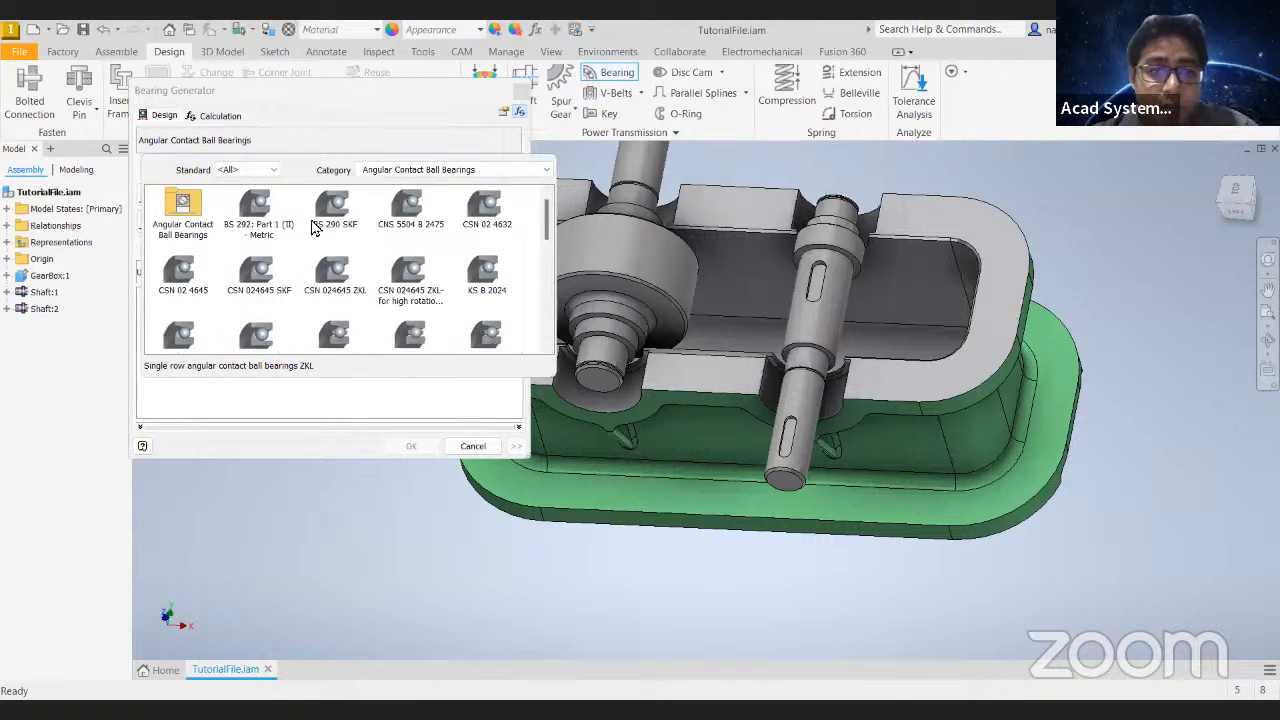
{"action": "left_click", "coordinate": [255, 218]}
{"action": "left_click", "coordinate": [258, 218]}
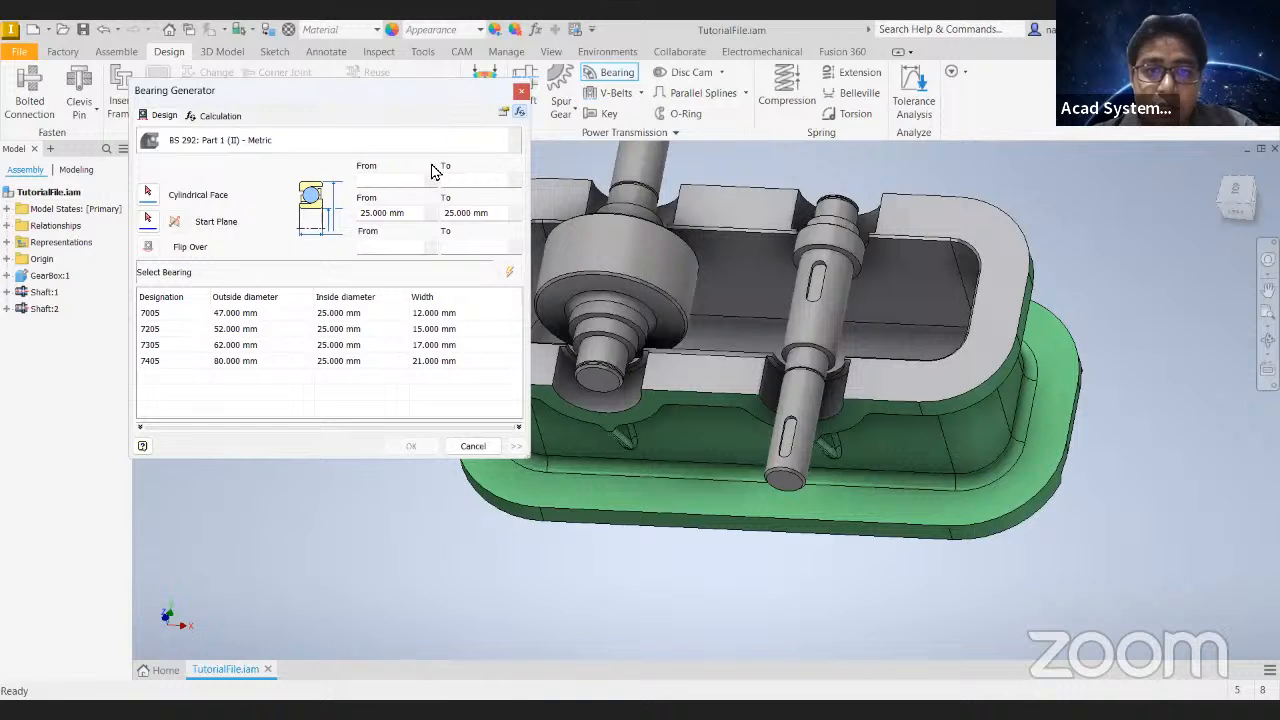
- Clear both inside diameter limits, update the bearing list and look through the available sizes
{"action": "left_click", "coordinate": [415, 219]}
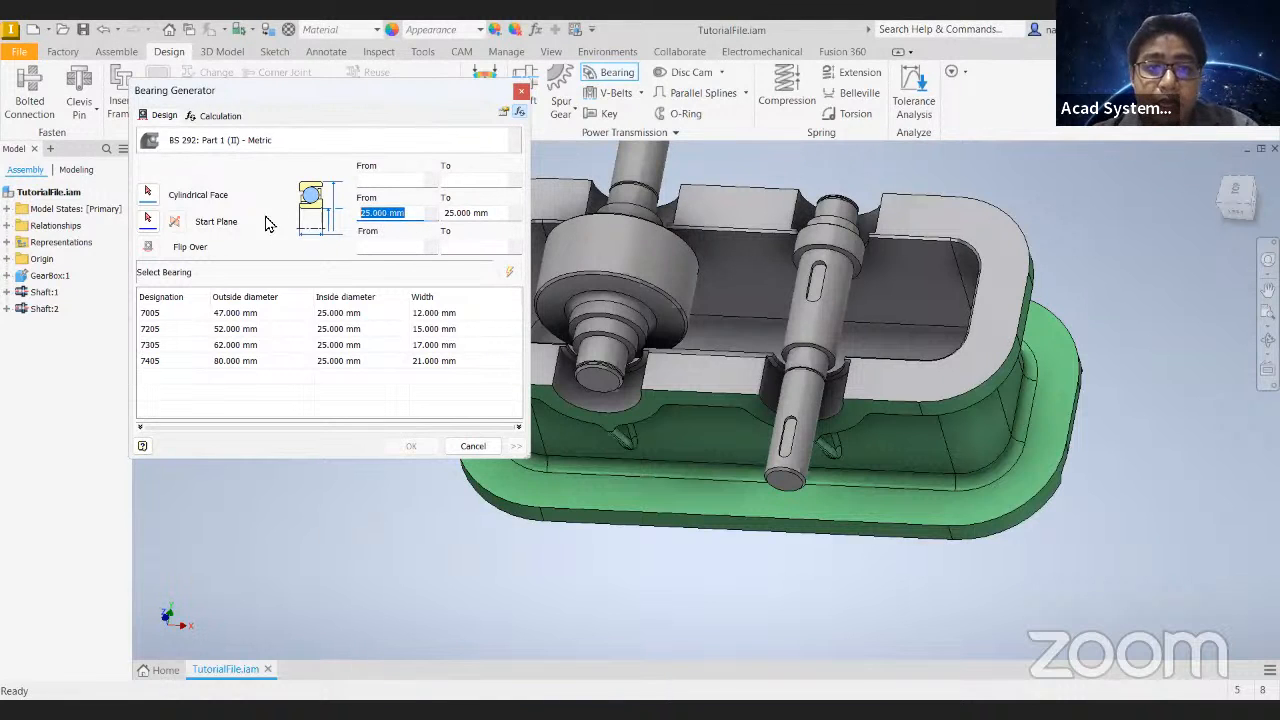
{"action": "key", "text": "BackSpace"}
{"action": "left_click", "coordinate": [497, 215]}
{"action": "key", "text": "BackSpace"}
{"action": "left_click", "coordinate": [509, 275]}
{"action": "scroll", "coordinate": [300, 370], "scroll_direction": "down", "scroll_amount": 10}
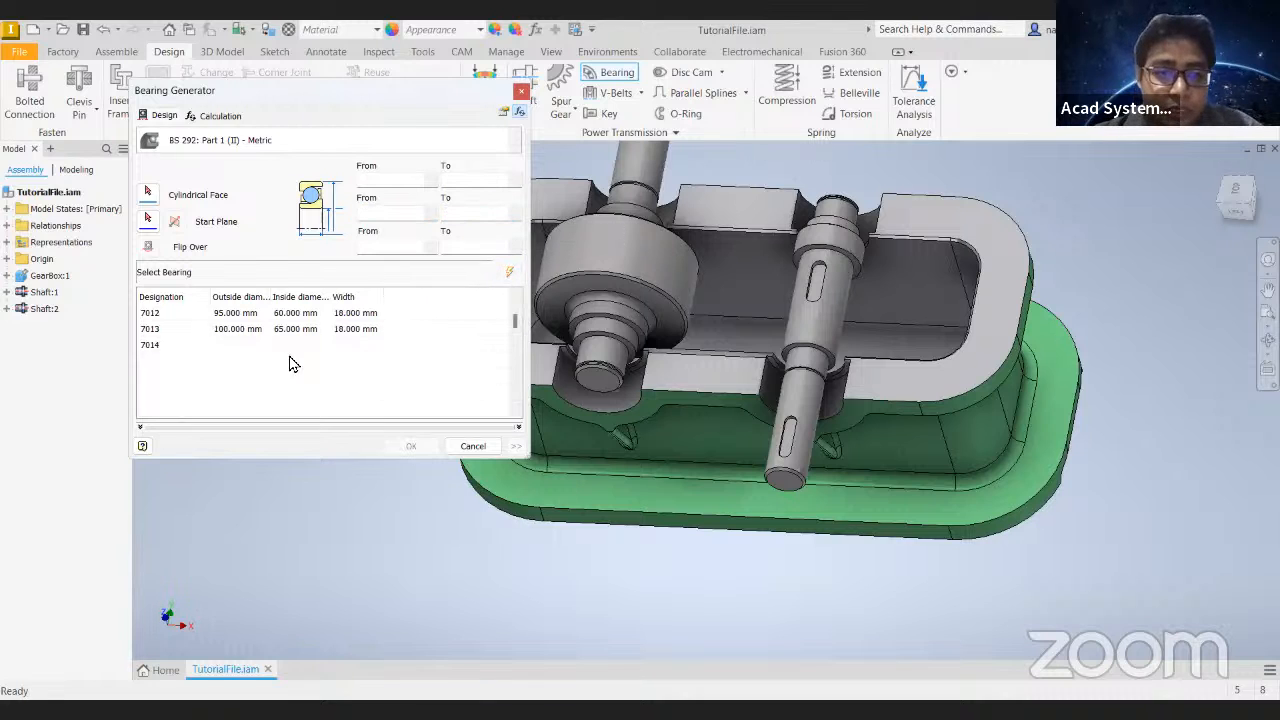
{"action": "scroll", "coordinate": [315, 375], "scroll_direction": "down", "scroll_amount": 5}
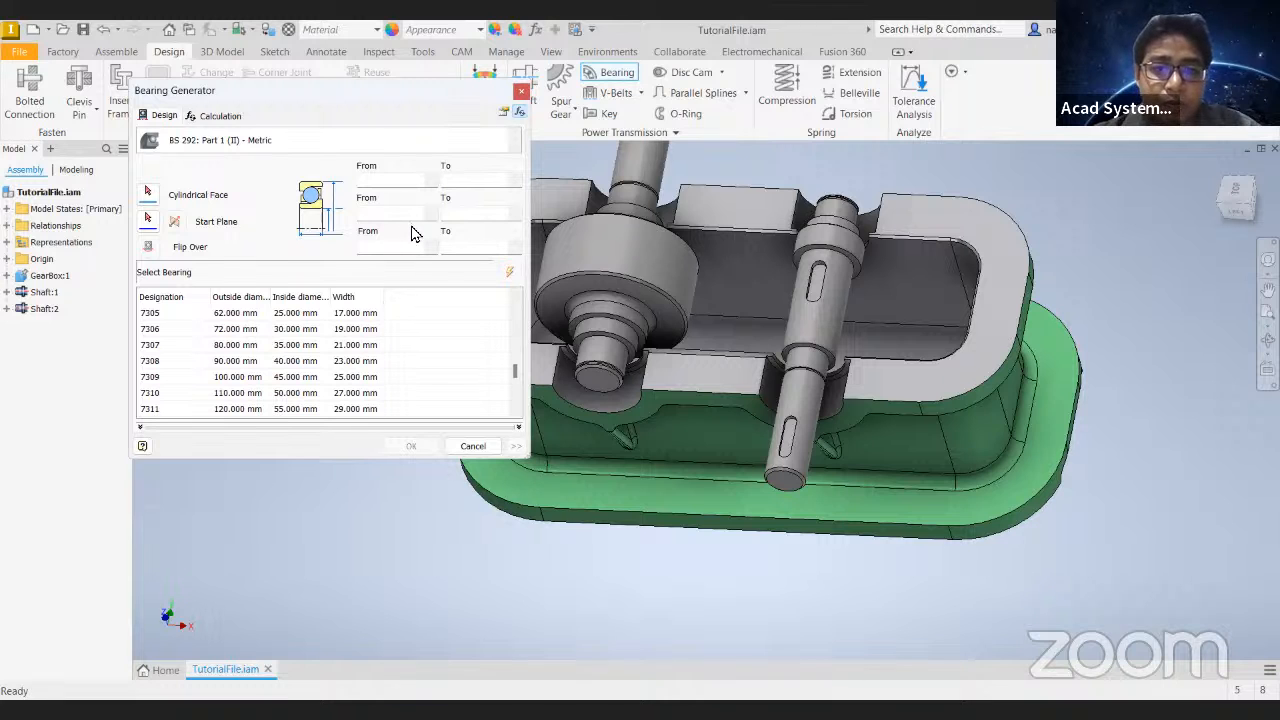
- Set the shaft's short journal at the housing wall as the cylindrical face for the bearing
{"action": "scroll", "coordinate": [790, 460], "scroll_direction": "down", "scroll_amount": 3}
{"action": "middle_click_drag", "start_coordinate": [689, 468], "coordinate": [629, 449], "text": "shift"}
{"action": "scroll", "coordinate": [686, 417], "scroll_direction": "up", "scroll_amount": 4}
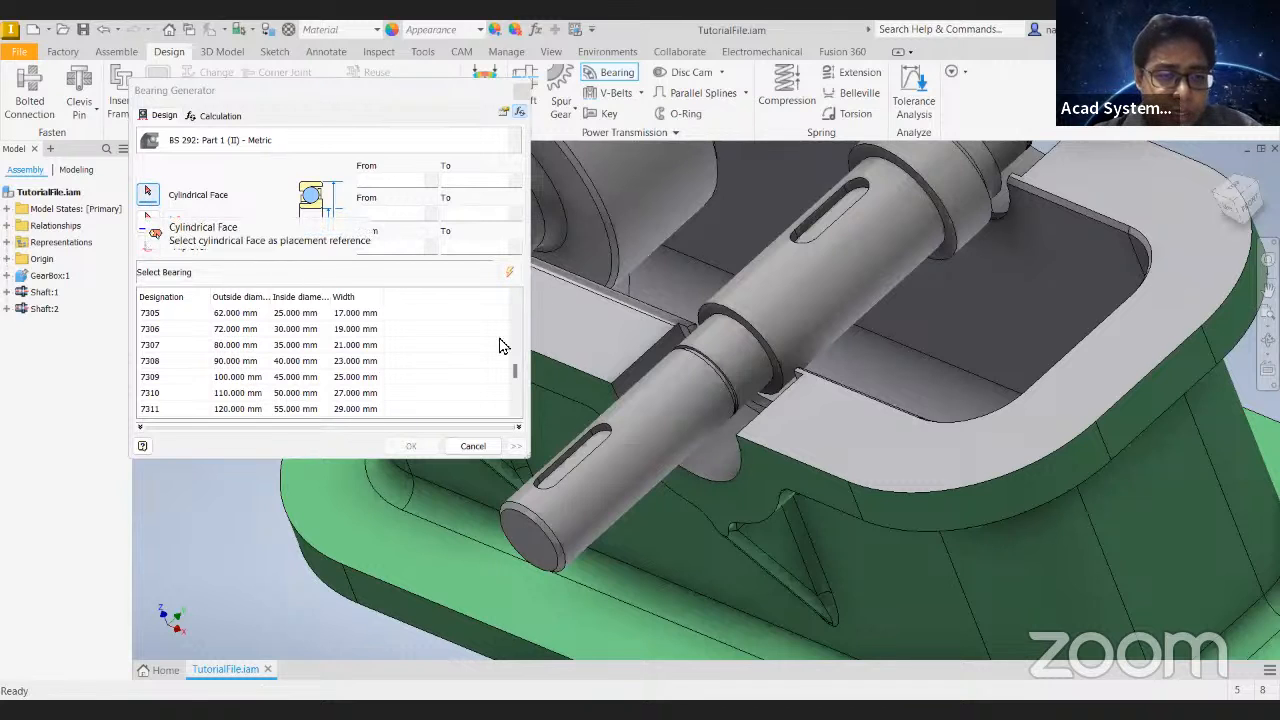
{"action": "left_click", "coordinate": [147, 200]}
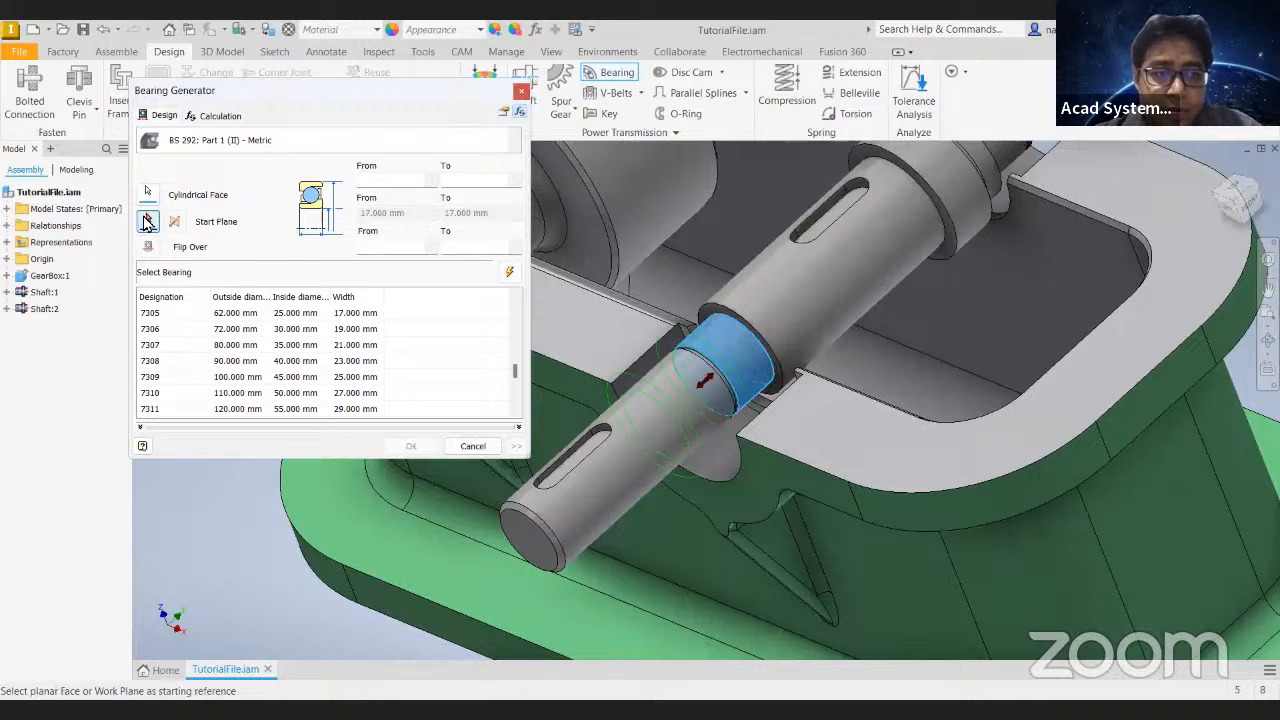
- Set the curved step face in the housing's shaft opening as the start plane and reverse the bearing's direction
{"action": "scroll", "coordinate": [750, 358], "scroll_direction": "up", "scroll_amount": 2}
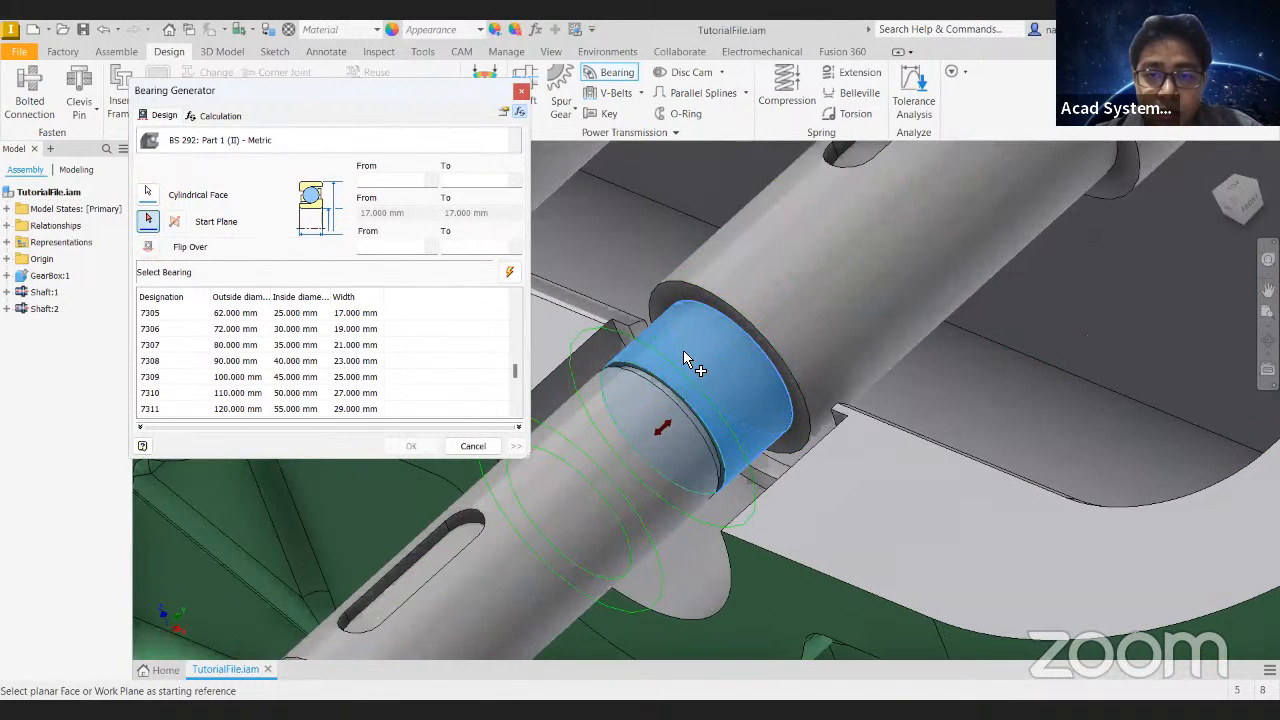
{"action": "middle_click_drag", "start_coordinate": [662, 430], "coordinate": [683, 492], "text": "shift"}
{"action": "left_click", "coordinate": [691, 494]}
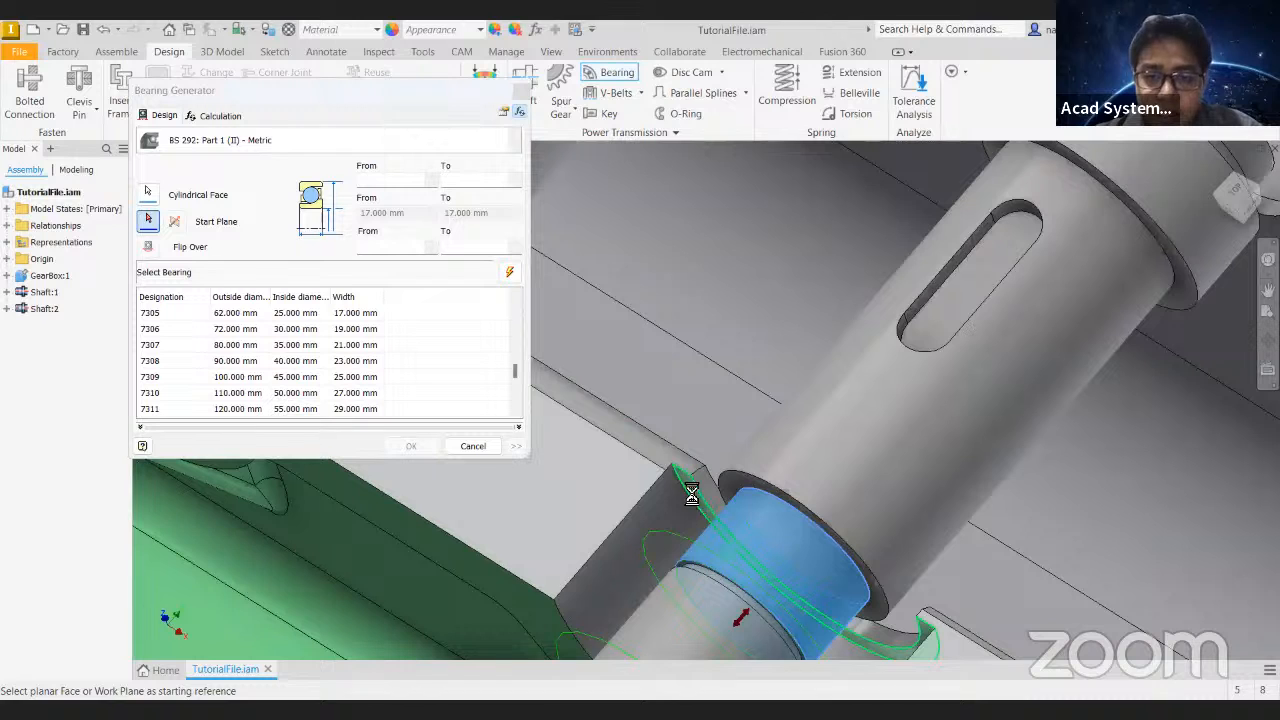
{"action": "middle_click_drag", "start_coordinate": [737, 357], "coordinate": [797, 378], "text": "shift"}
{"action": "scroll", "coordinate": [797, 378], "scroll_direction": "down", "scroll_amount": 2}
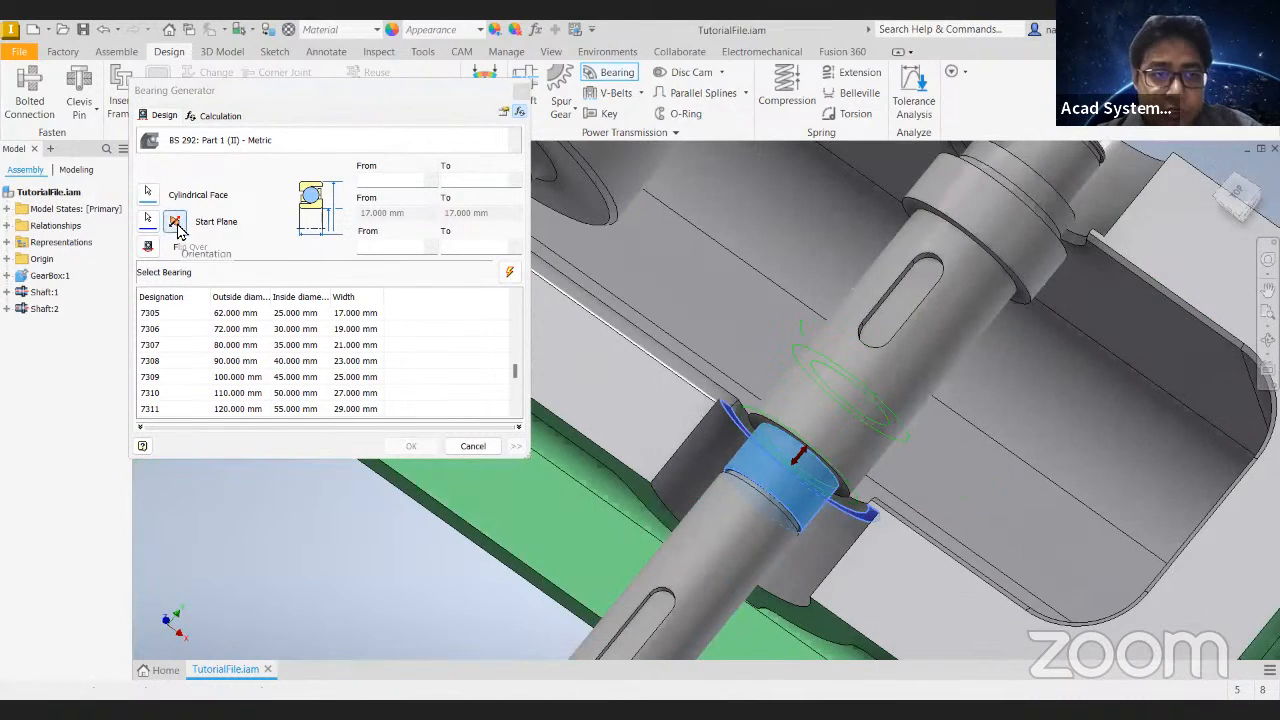
{"action": "left_click", "coordinate": [176, 223]}
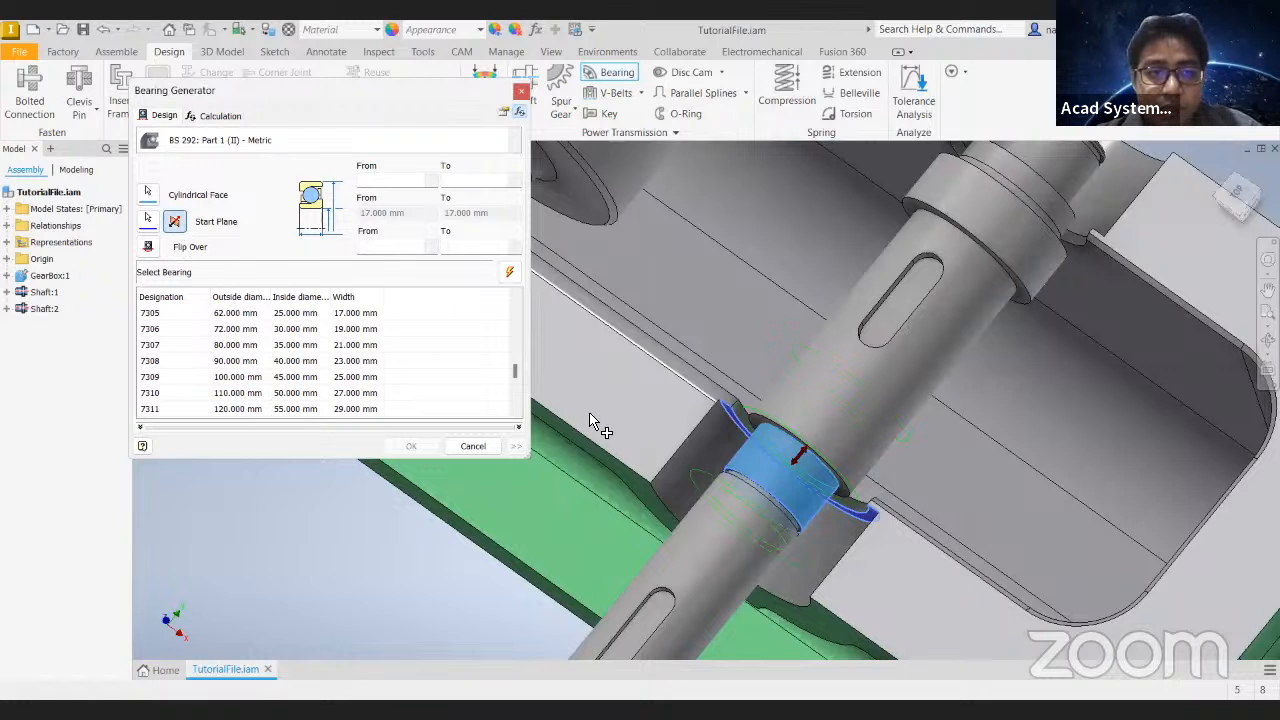
{"action": "middle_click_drag", "start_coordinate": [682, 400], "coordinate": [833, 314], "text": "shift"}
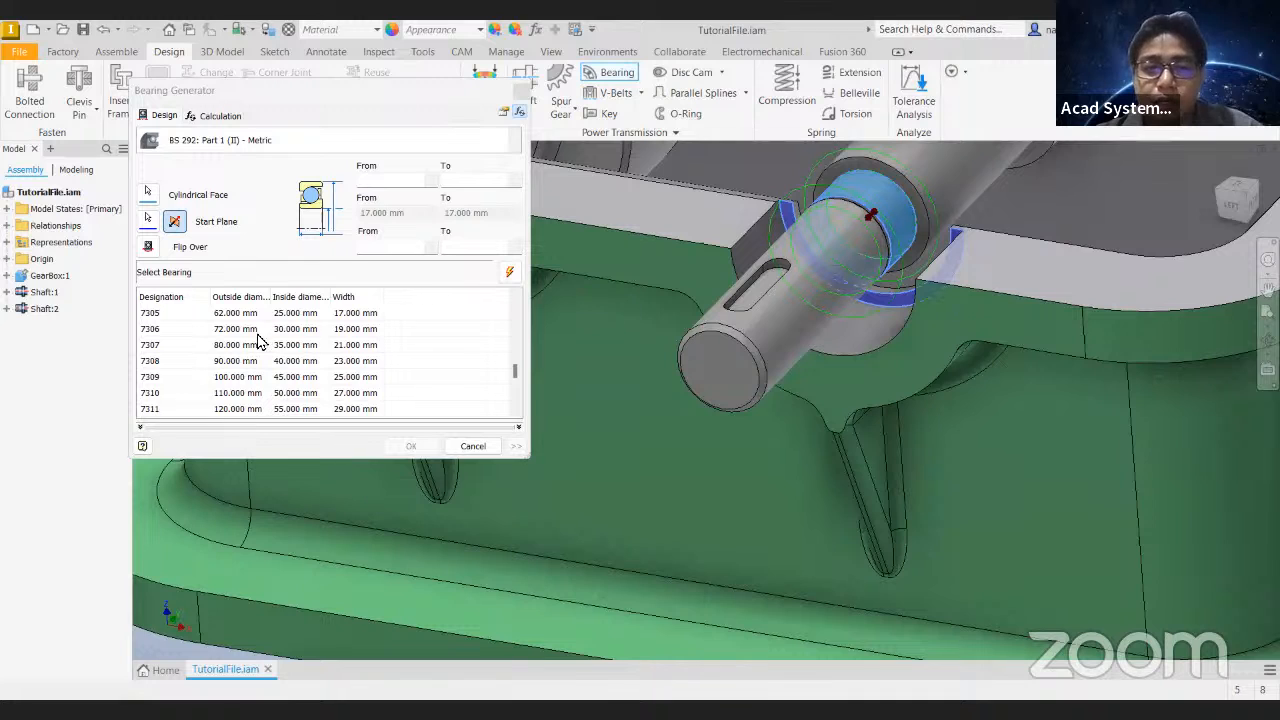
- Select bearing 7311, size 55 x 120 x 29, and inspect its preview around the shaft and housing
{"action": "left_click", "coordinate": [250, 364]}
{"action": "left_click", "coordinate": [294, 408]}
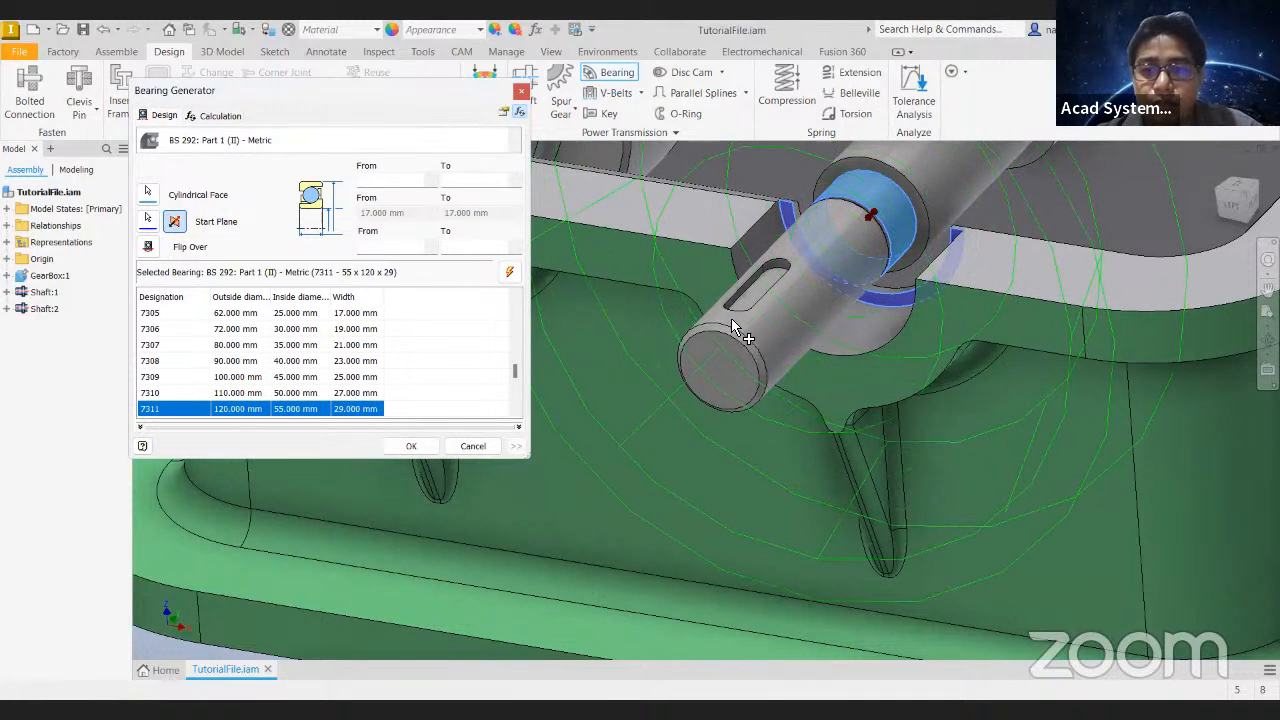
{"action": "middle_click_drag", "start_coordinate": [855, 292], "coordinate": [915, 245], "text": "shift"}
{"action": "middle_click_drag", "start_coordinate": [915, 245], "coordinate": [645, 480]}
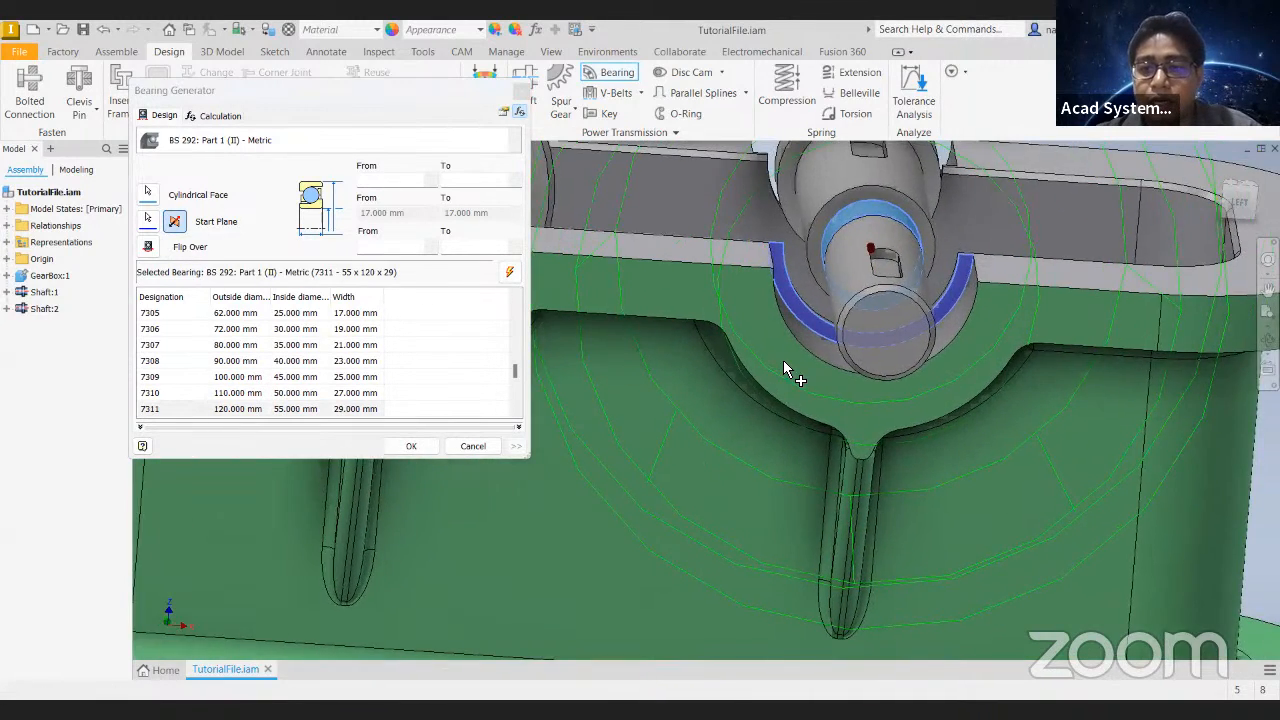
{"action": "scroll", "coordinate": [731, 282], "scroll_direction": "up", "scroll_amount": 3}
{"action": "scroll", "coordinate": [731, 282], "scroll_direction": "down", "scroll_amount": 3}
{"action": "middle_click_drag", "start_coordinate": [717, 286], "coordinate": [662, 318], "text": "shift"}
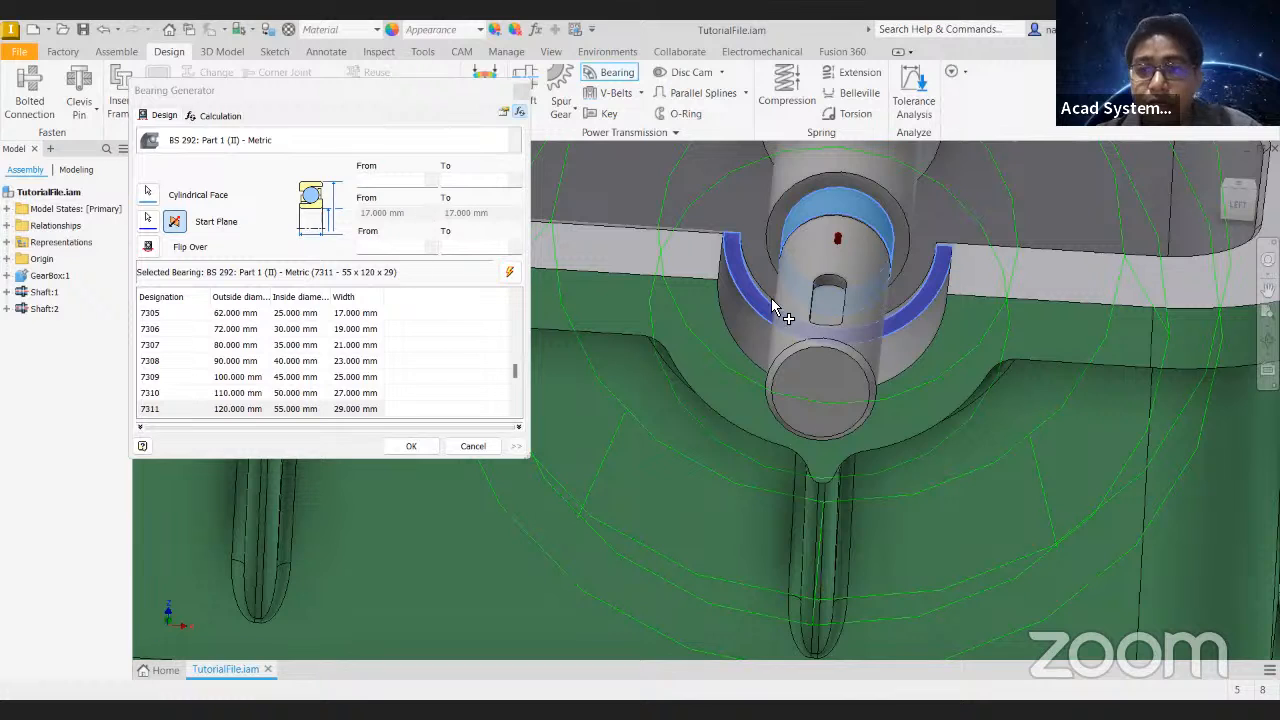
- Set the outside diameter limits to 35 mm and 17 mm from the housing opening and shaft faces, and update the bearing list
{"action": "scroll", "coordinate": [262, 335], "scroll_direction": "down", "scroll_amount": 2}
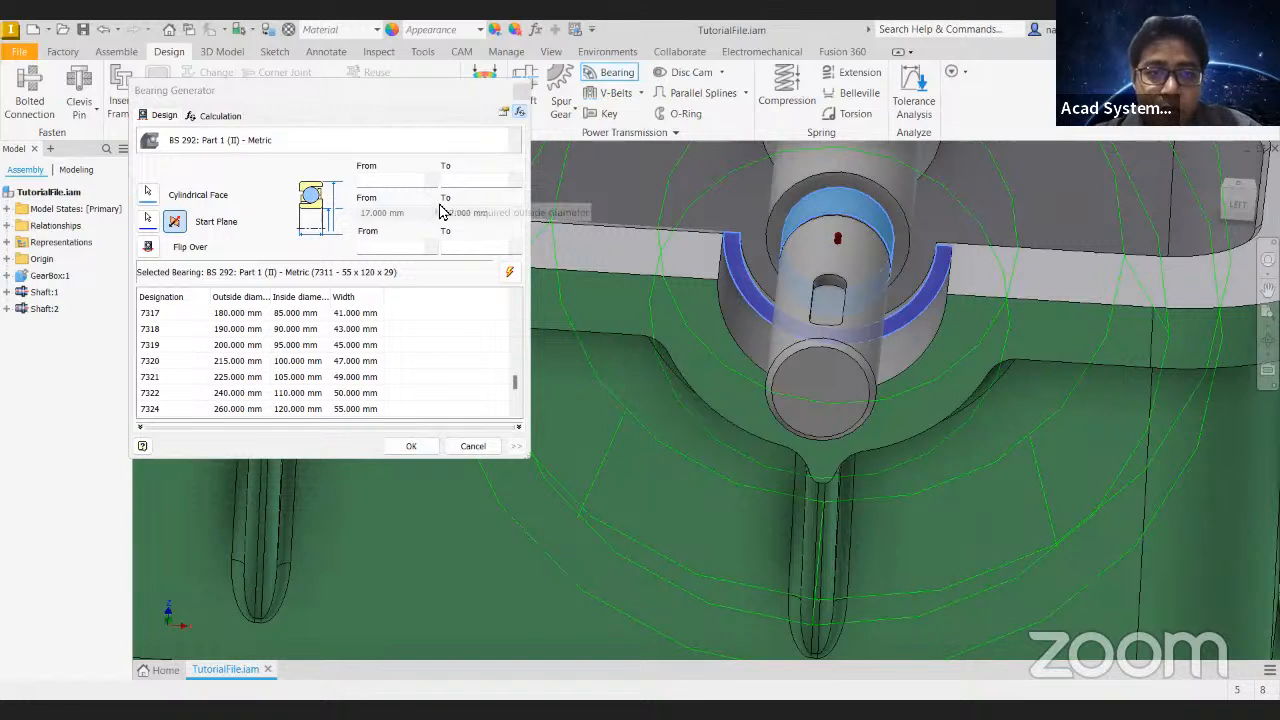
{"action": "left_click", "coordinate": [731, 307]}
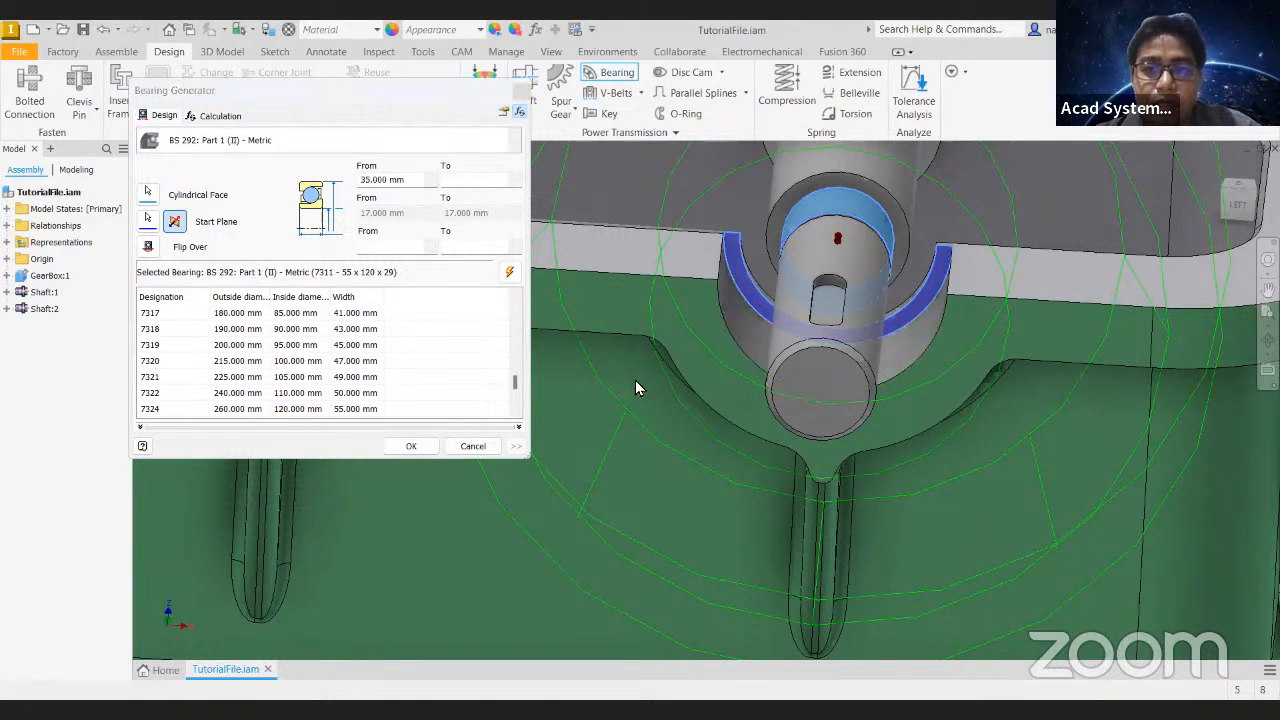
{"action": "left_click", "coordinate": [515, 184]}
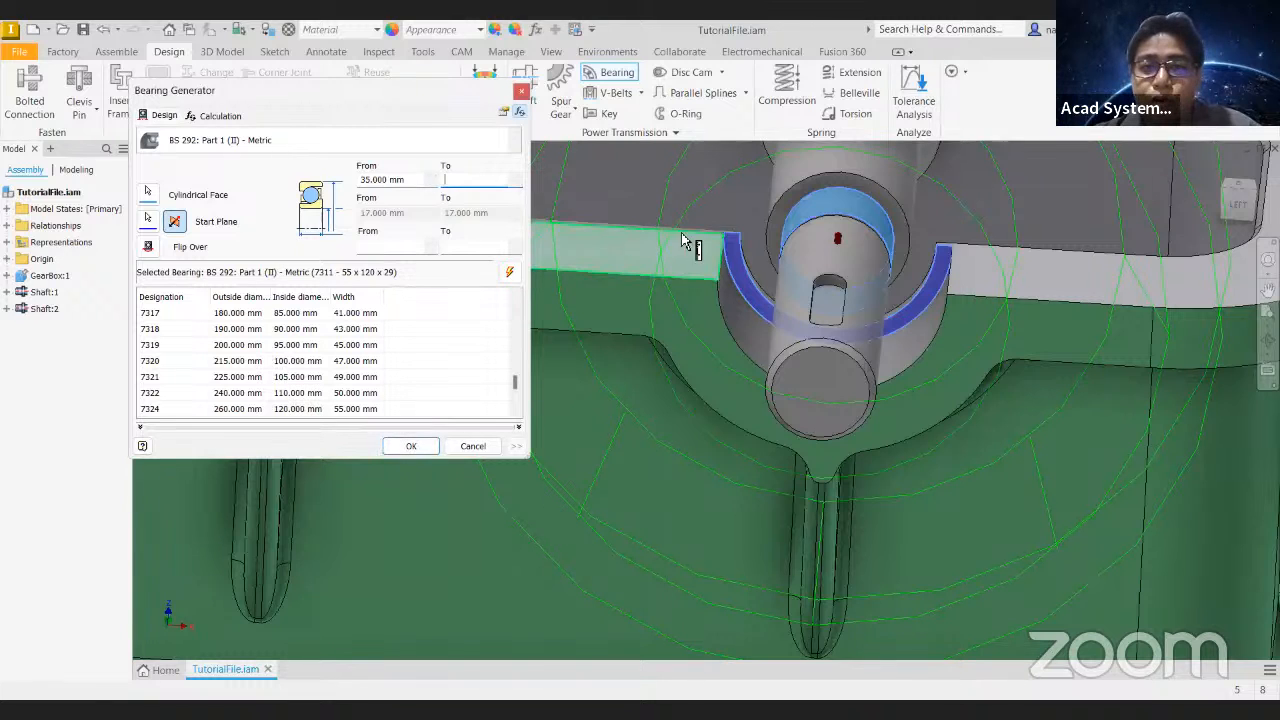
{"action": "left_click", "coordinate": [815, 213]}
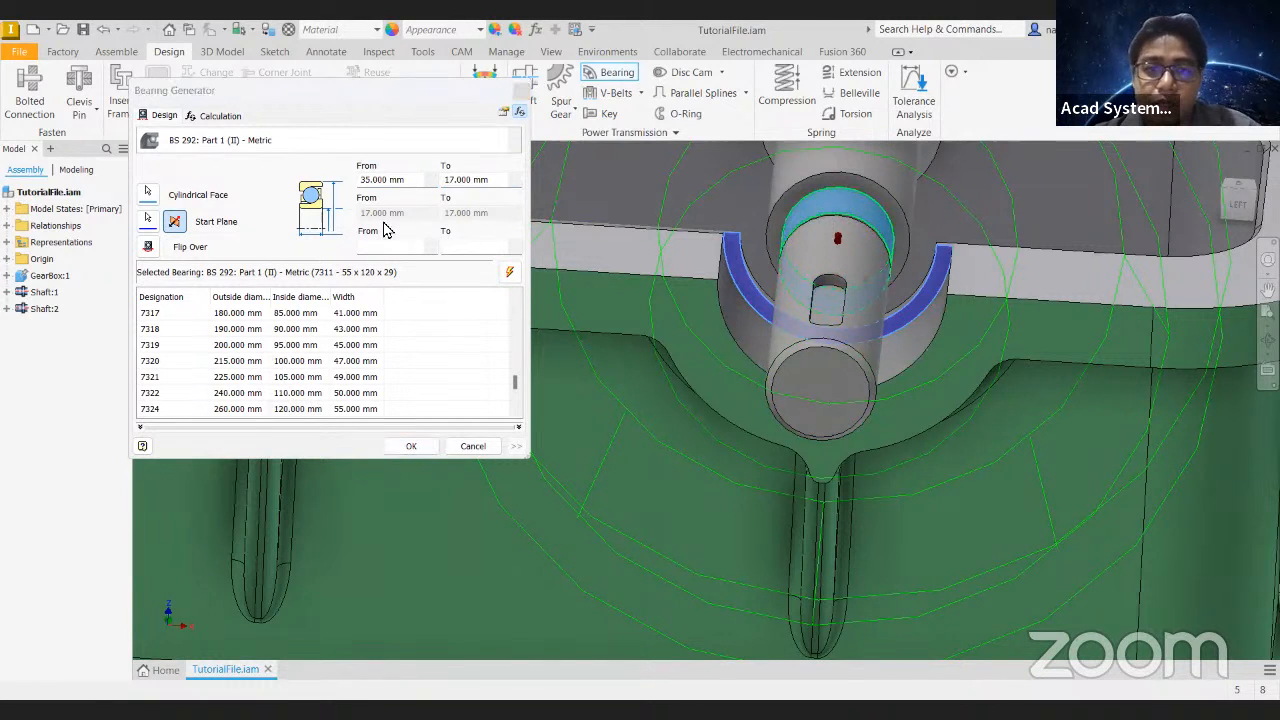
{"action": "left_click", "coordinate": [510, 274]}
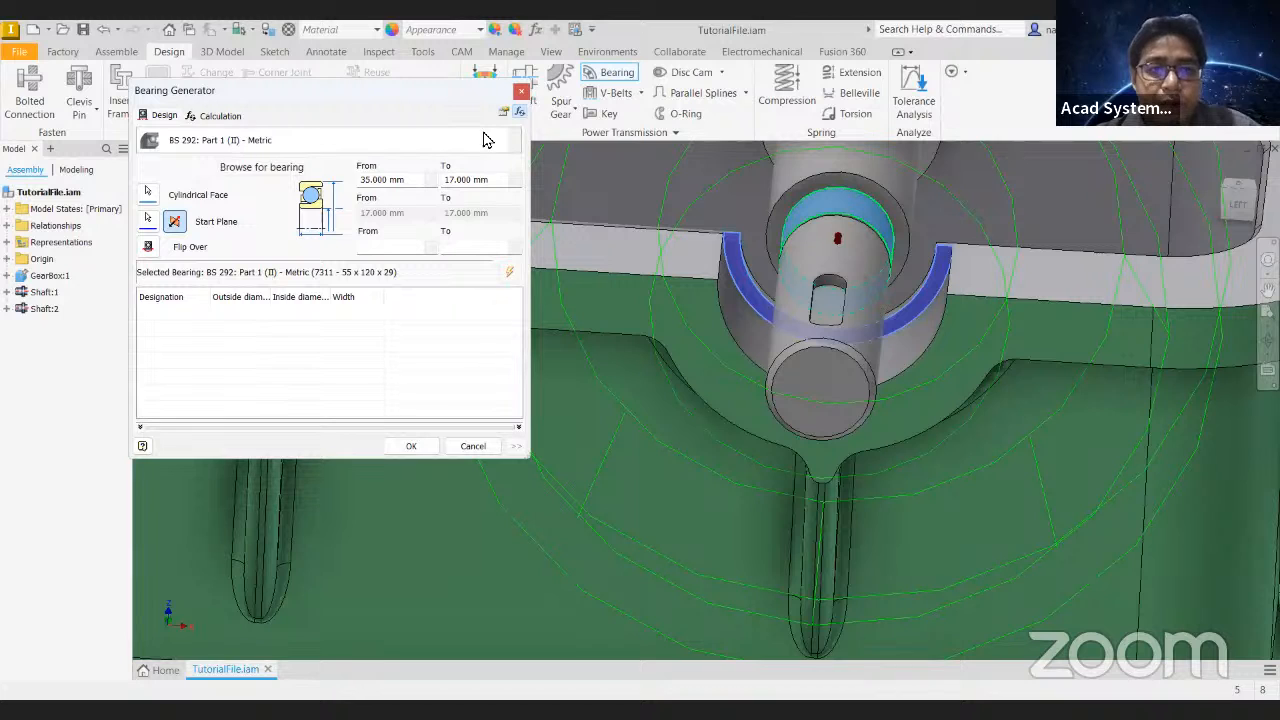
{"action": "left_click", "coordinate": [513, 142]}
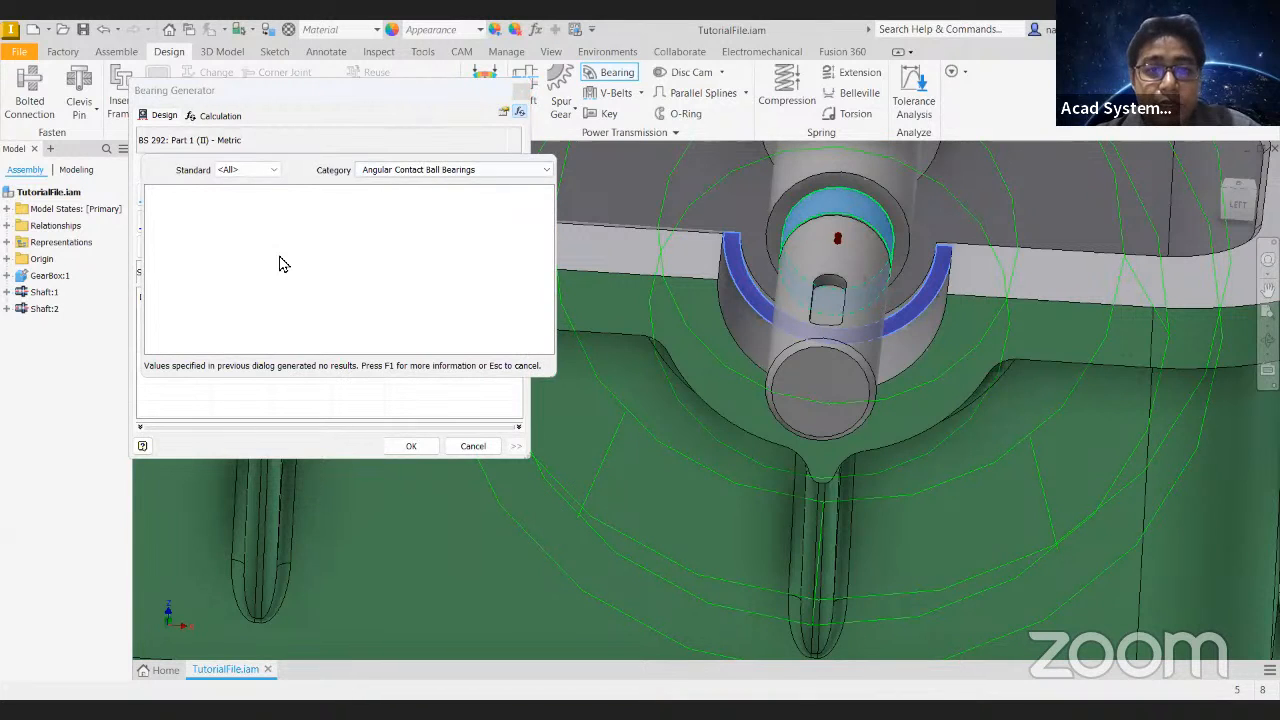
{"action": "left_click", "coordinate": [435, 172]}
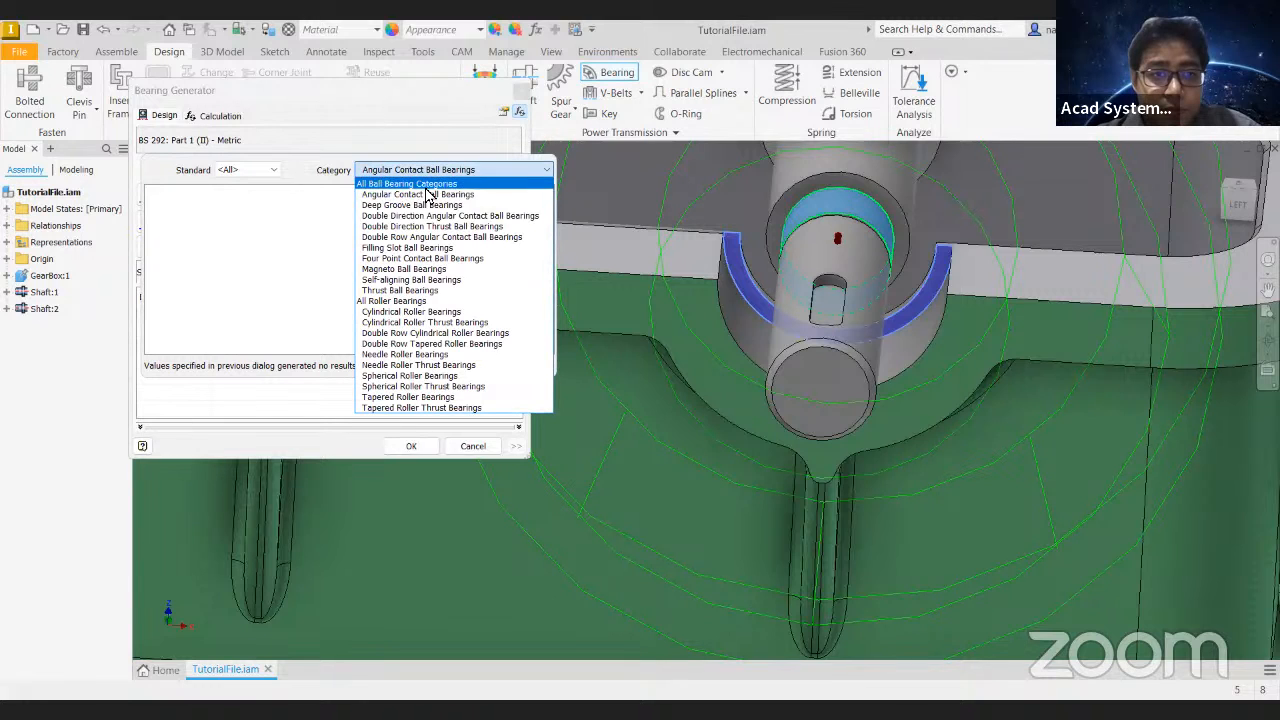
{"action": "left_click", "coordinate": [405, 197]}
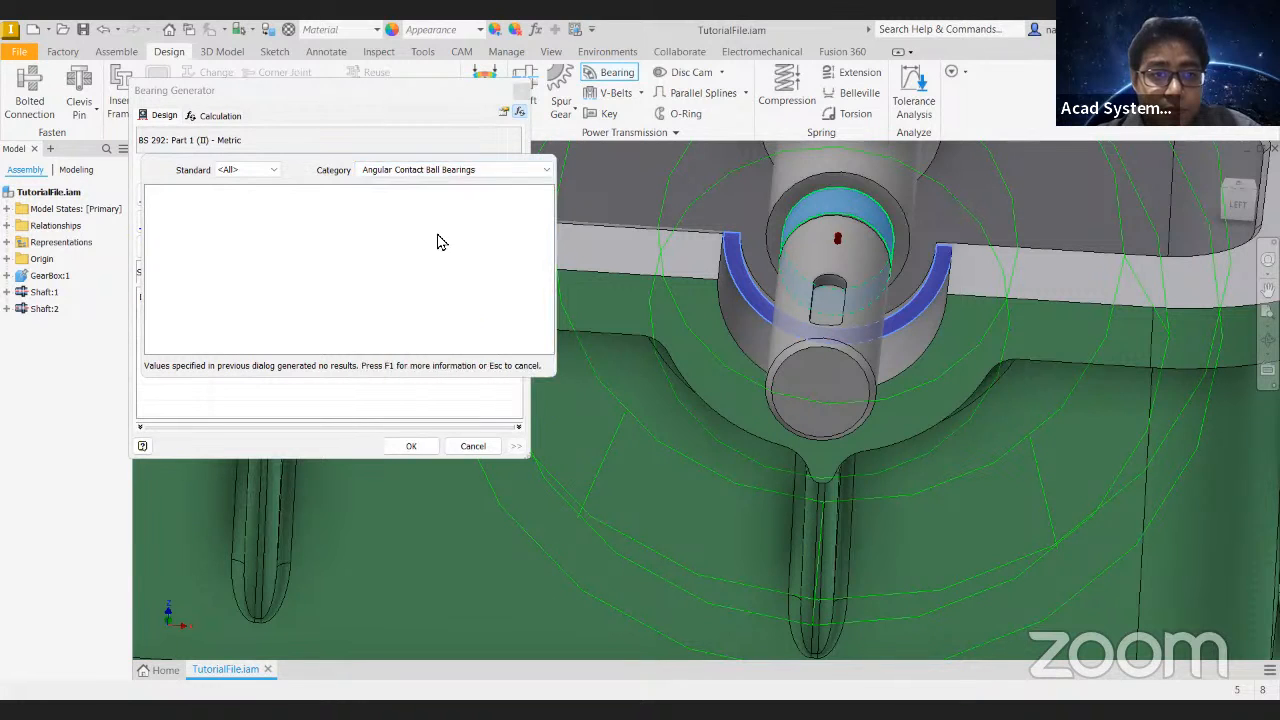
{"action": "left_click", "coordinate": [407, 409]}
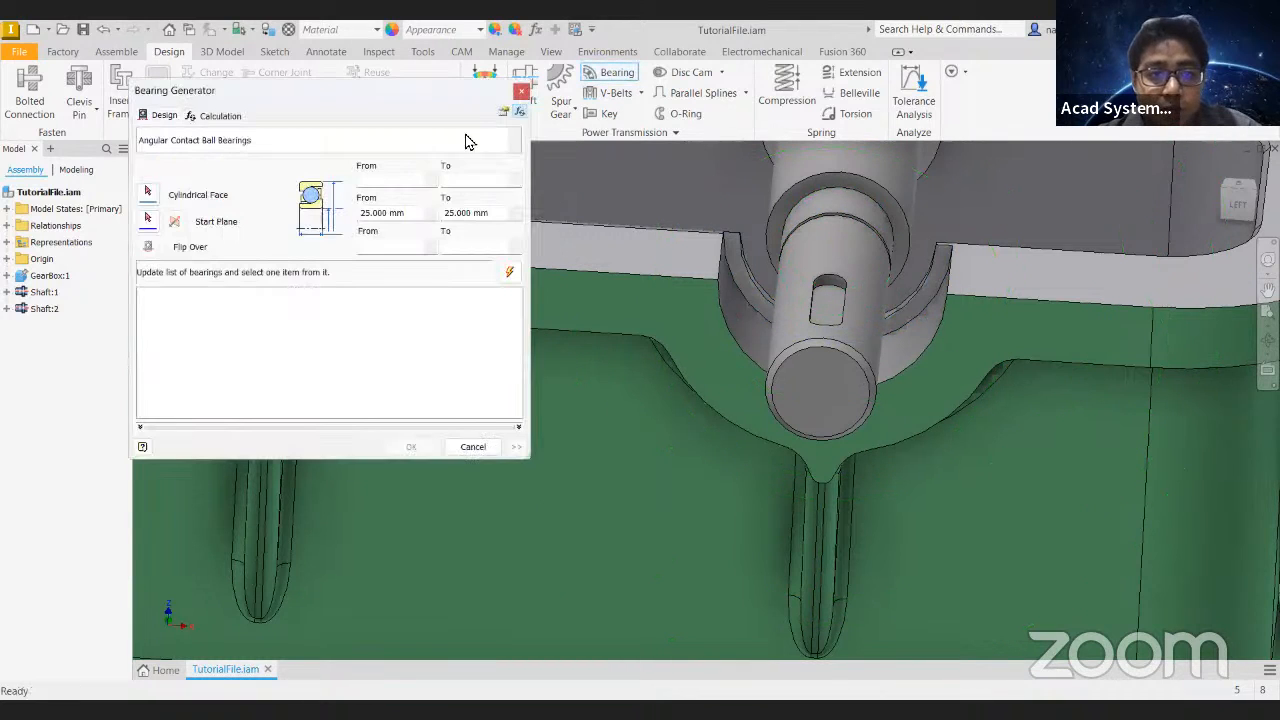
- Start a CSN 024645 ZKL bearing using the shaft's keyed end section as cylindrical face and the housing's curved step as start plane
{"action": "left_click", "coordinate": [516, 143]}
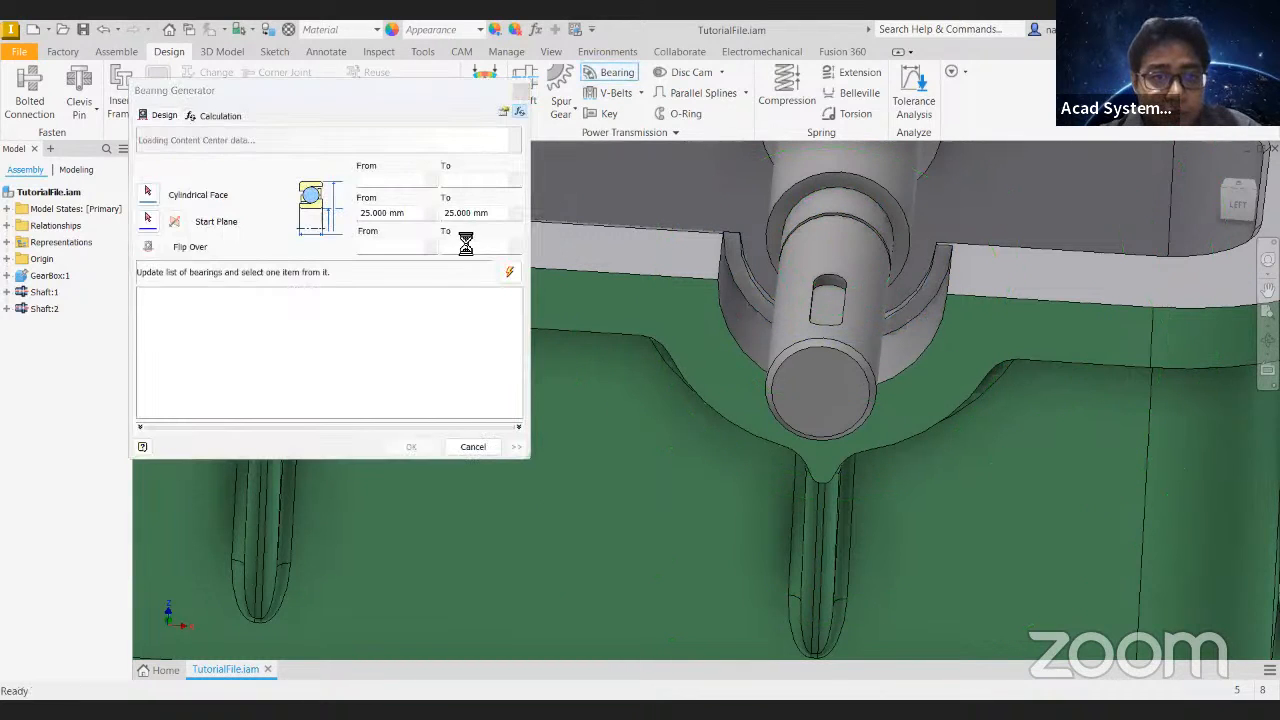
{"action": "left_click", "coordinate": [340, 285]}
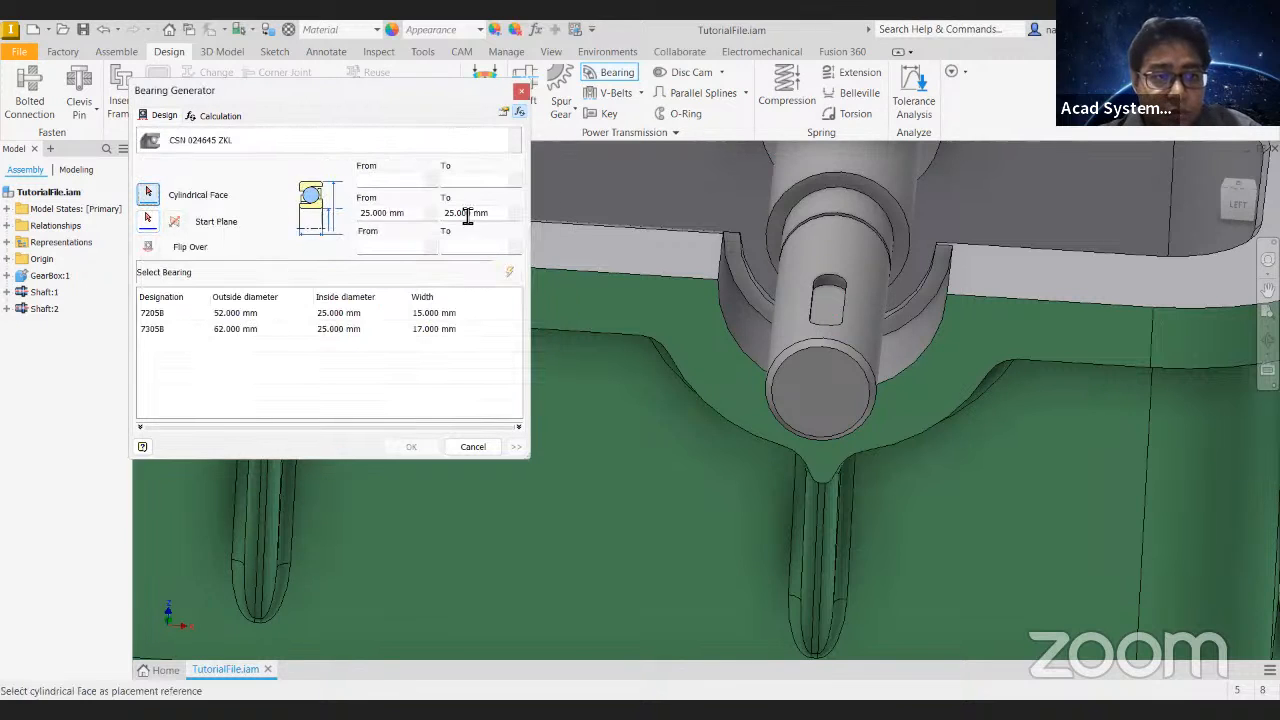
{"action": "left_click", "coordinate": [796, 265]}
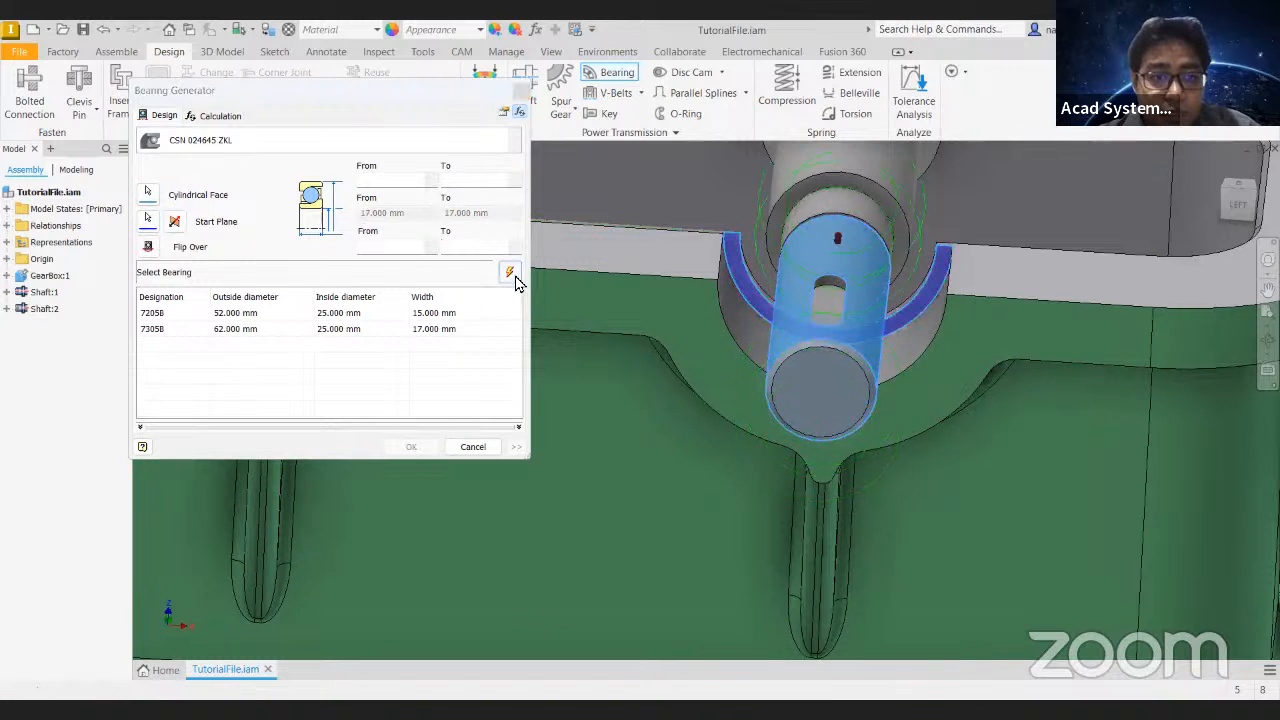
- Update the bearing list and preview bearings 7203B and 7303B on the shaft
{"action": "left_click", "coordinate": [300, 314]}
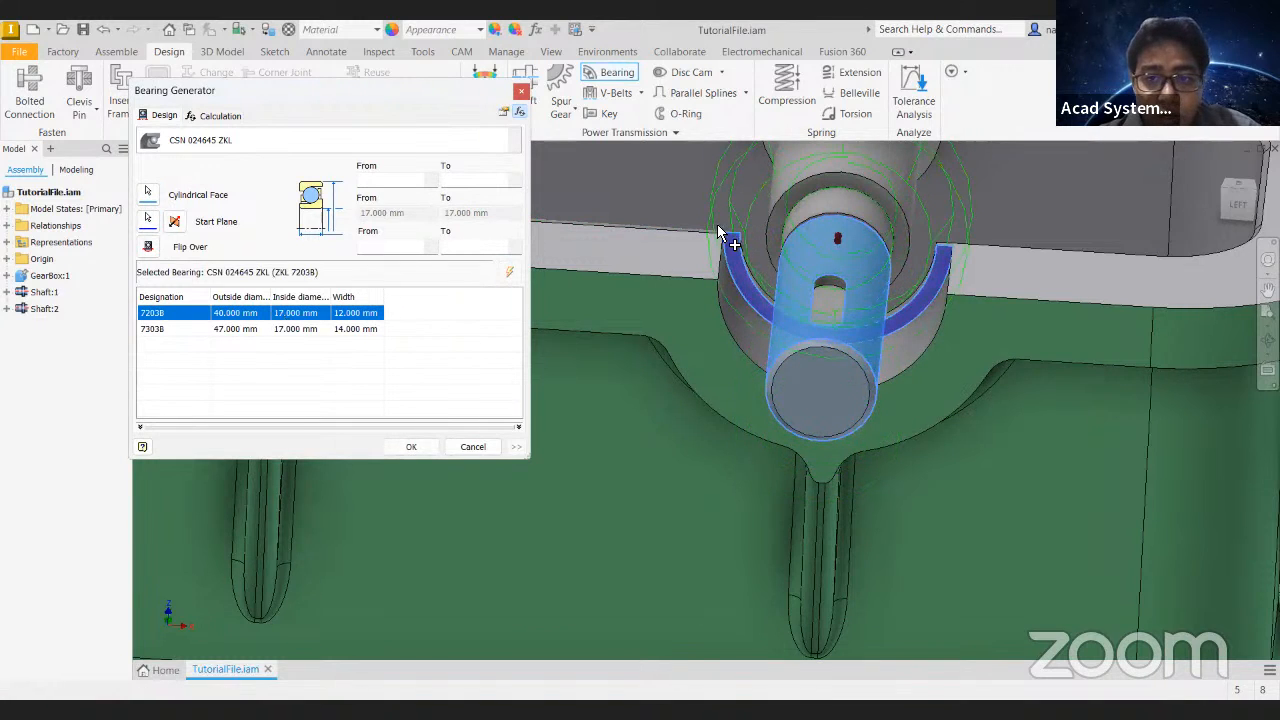
{"action": "middle_click_drag", "start_coordinate": [722, 240], "coordinate": [680, 288], "text": "shift"}
{"action": "left_click", "coordinate": [313, 333]}
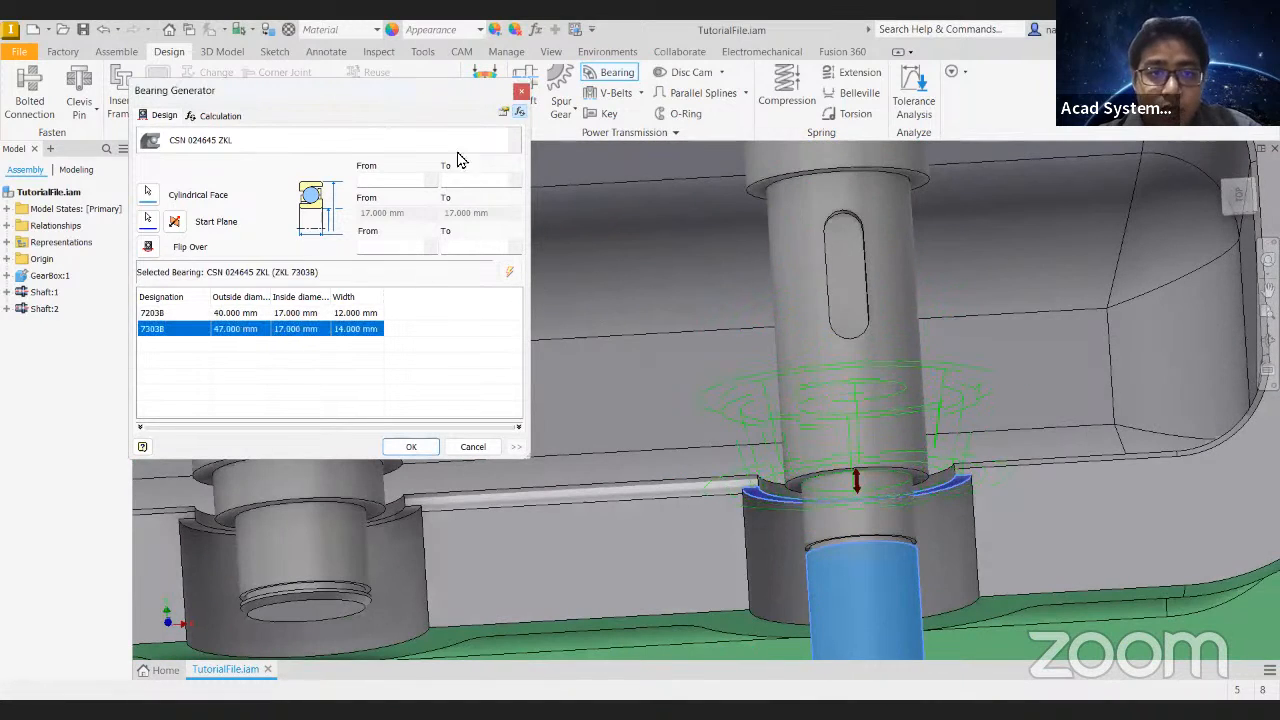
- Switch the bearing family to Bearing GB/T 292-2007 Type IN - withdrawn
{"action": "left_click", "coordinate": [510, 145]}
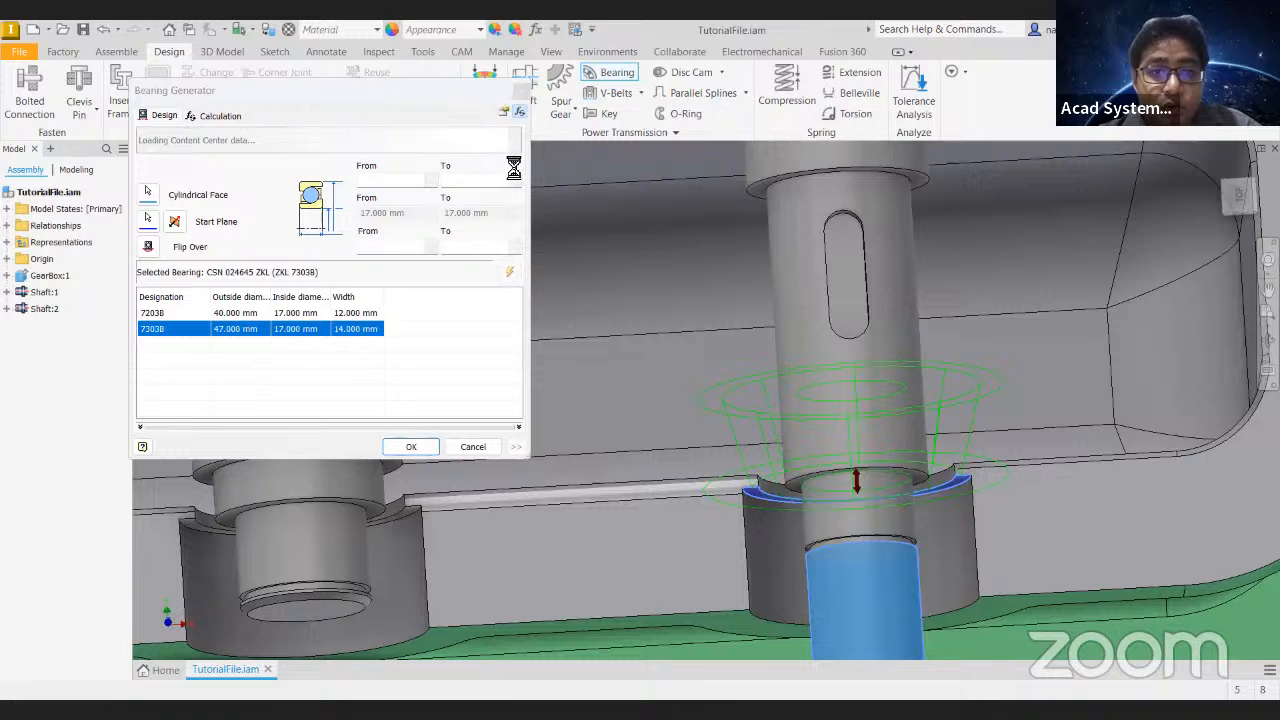
{"action": "scroll", "coordinate": [410, 310], "scroll_direction": "down", "scroll_amount": 5}
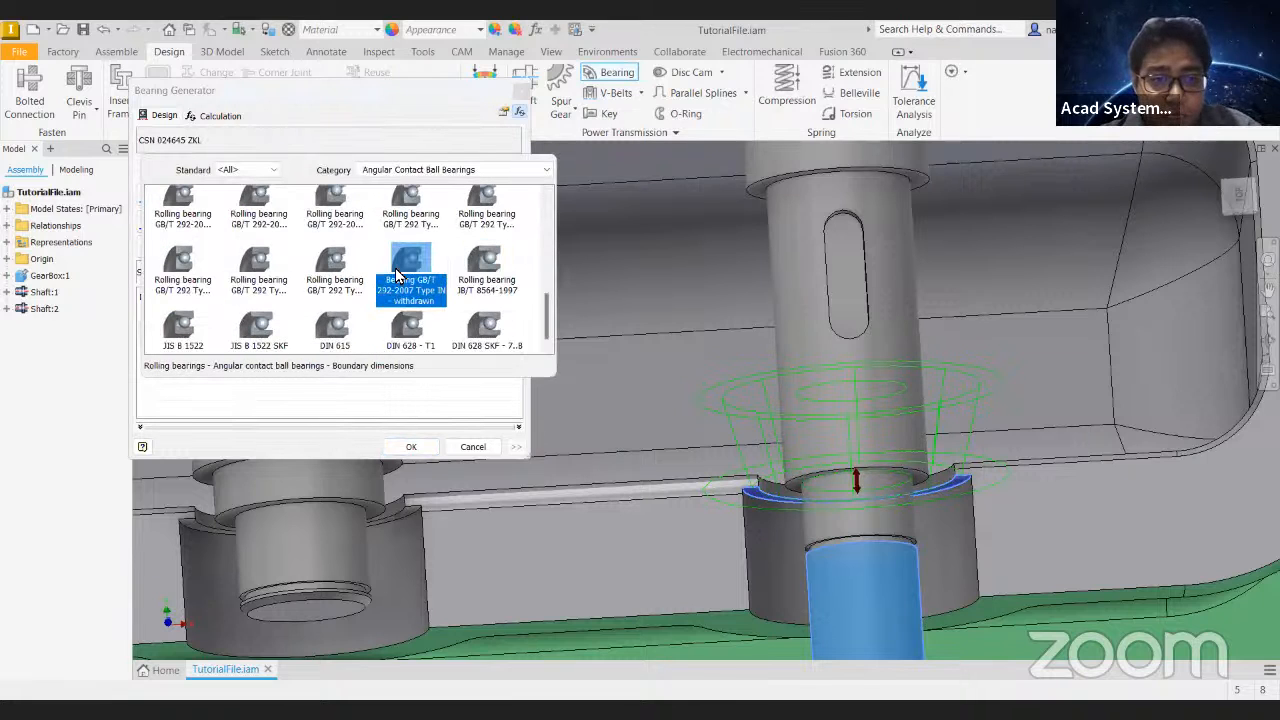
{"action": "left_click", "coordinate": [405, 280]}
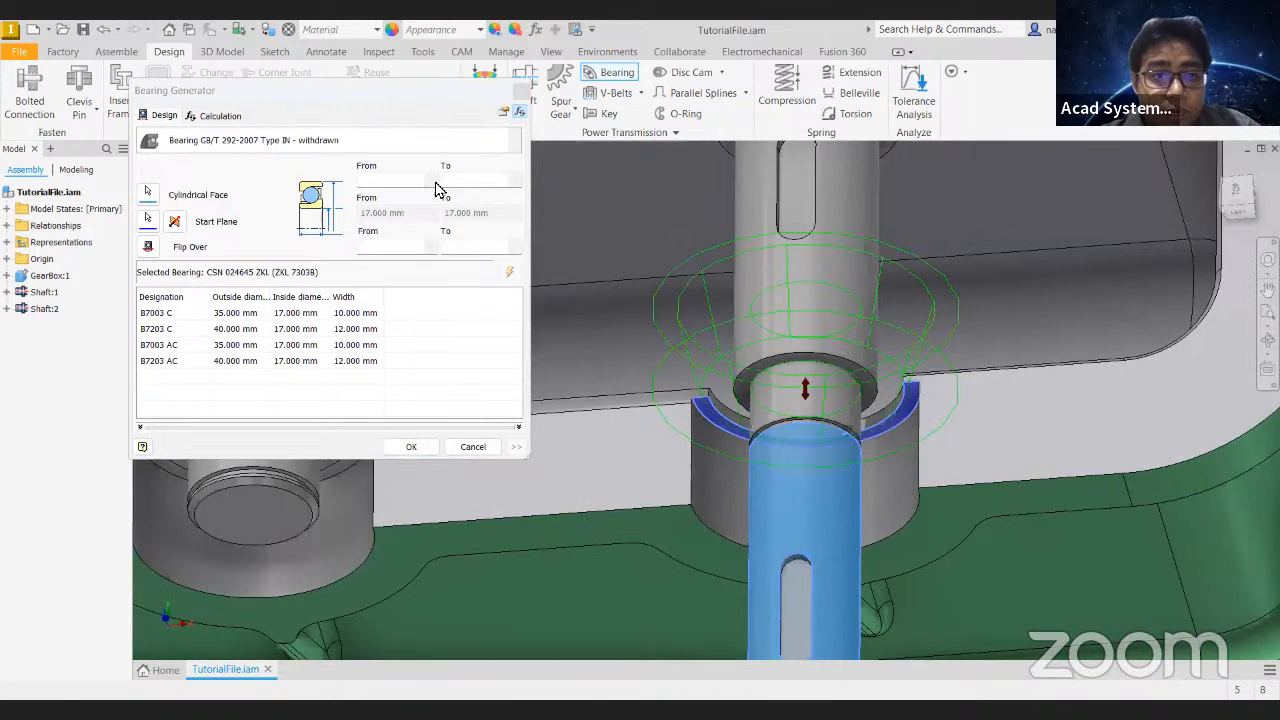
- Limit the outside diameter to 35 mm from the housing's bore face, update the list and select bearing B7003 C
{"action": "left_click", "coordinate": [430, 180]}
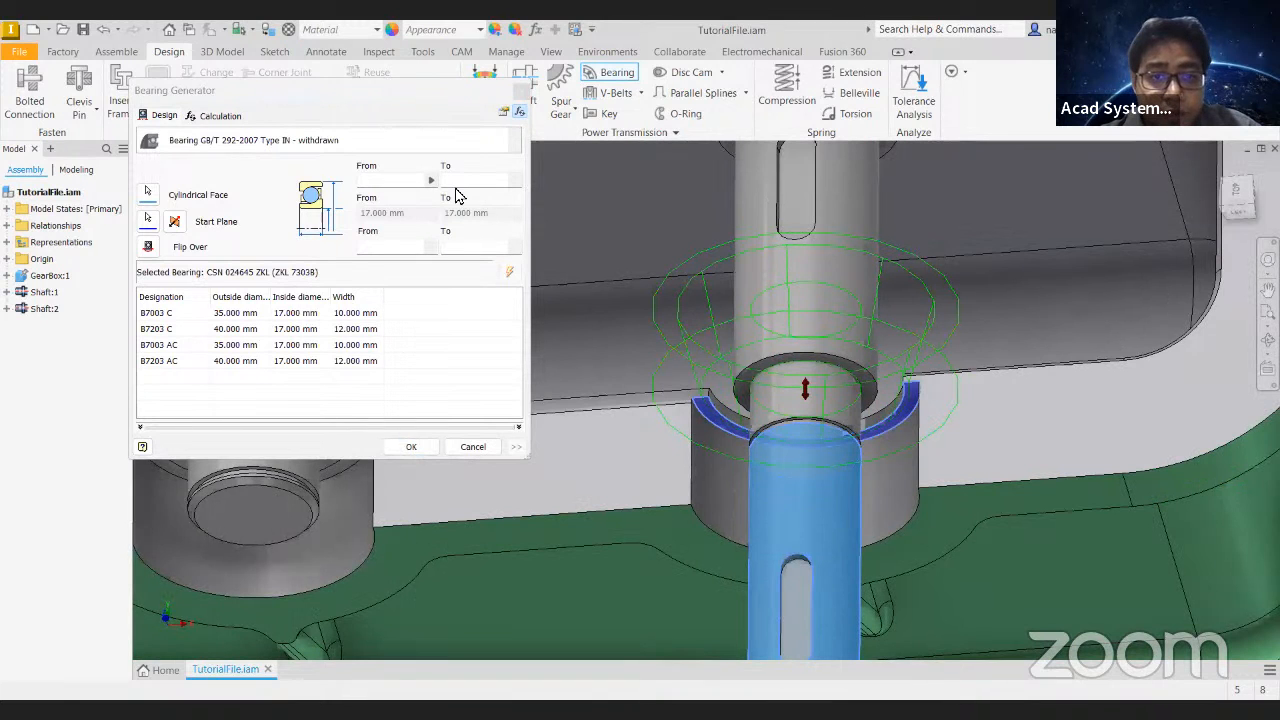
{"action": "left_click", "coordinate": [722, 486]}
{"action": "left_click", "coordinate": [509, 273]}
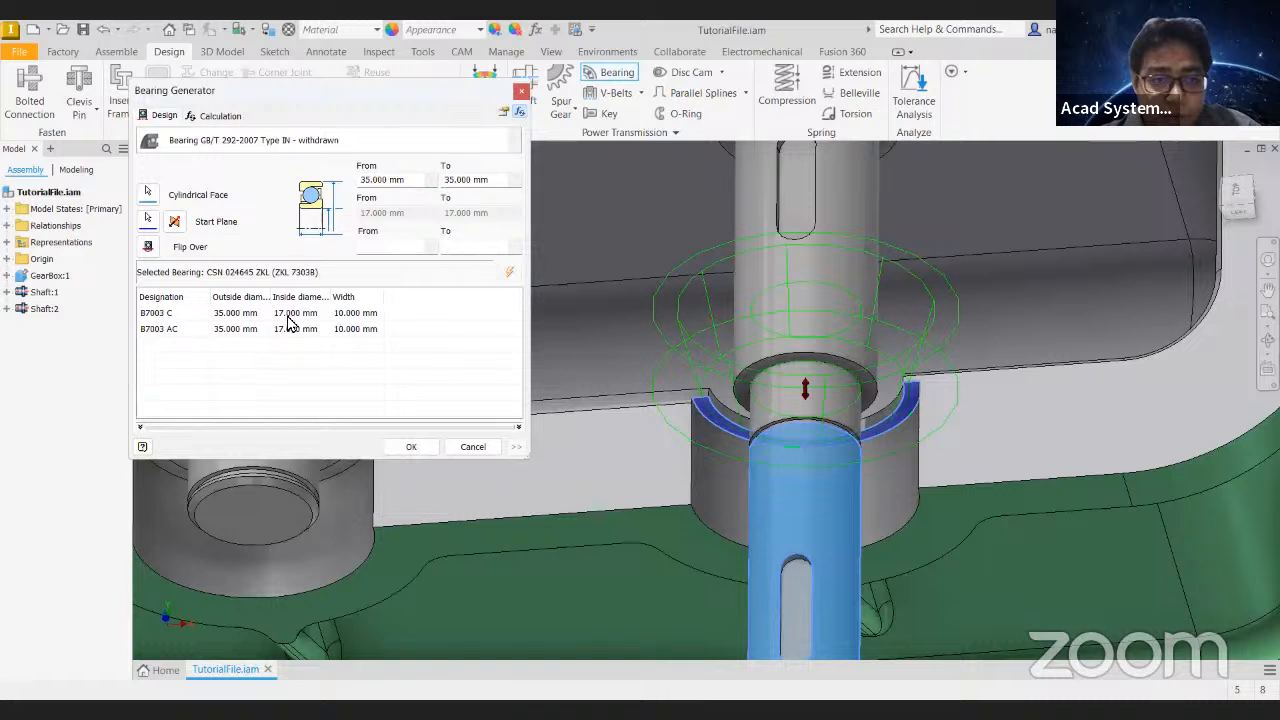
{"action": "left_click", "coordinate": [320, 313]}
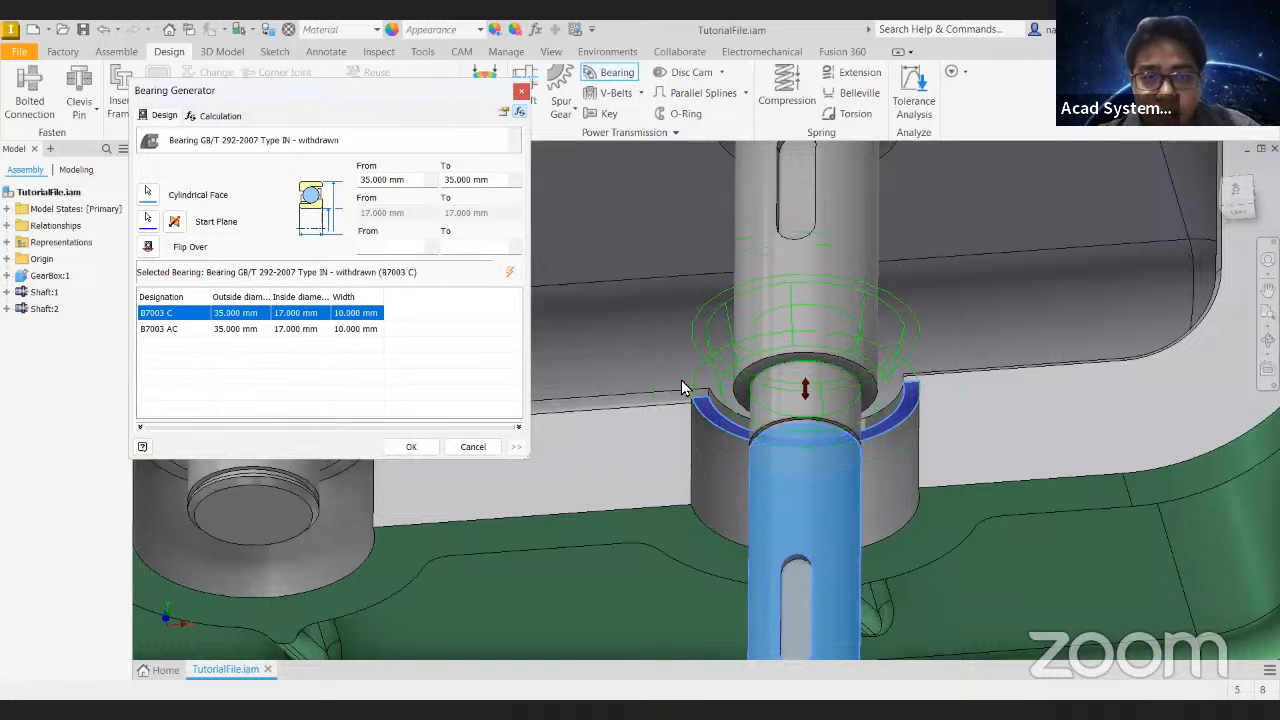
- Reverse the bearing's direction from the start plane so it sits inside the housing opening, and create it
{"action": "left_click", "coordinate": [174, 221]}
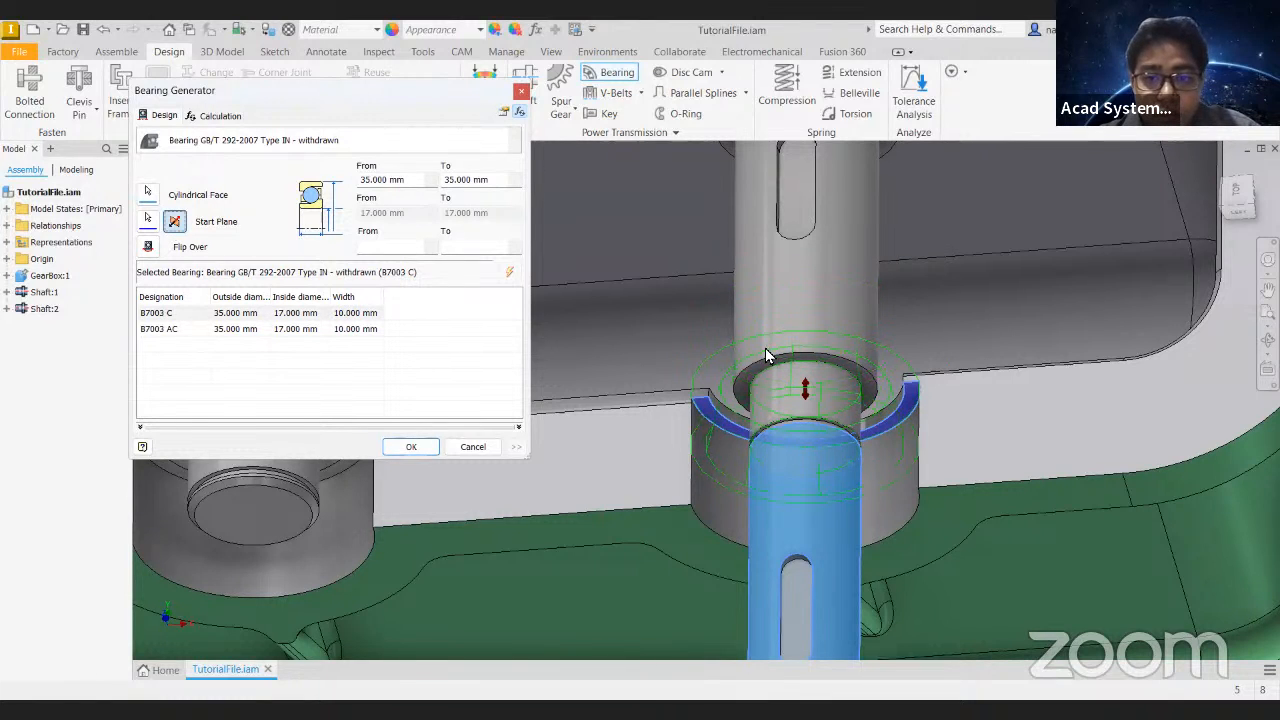
{"action": "middle_click_drag", "start_coordinate": [749, 342], "coordinate": [700, 348], "text": "shift"}
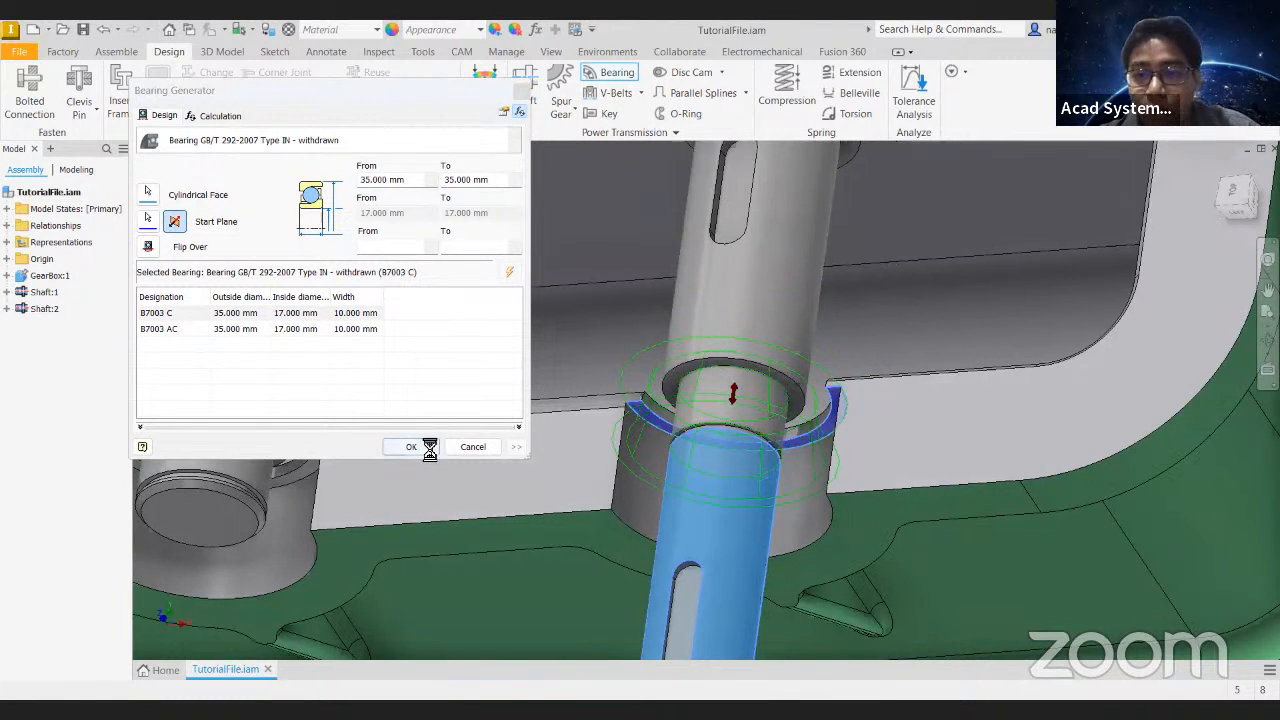
{"action": "left_click", "coordinate": [425, 448]}
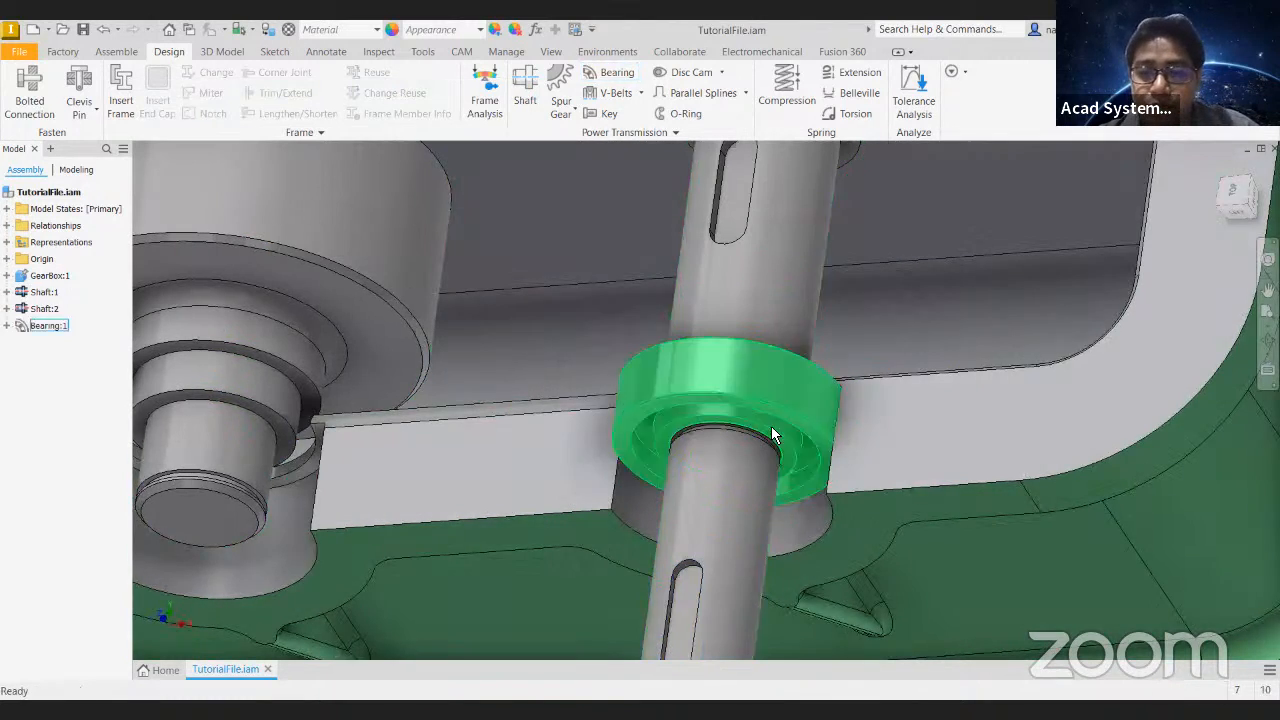
{"action": "middle_click_drag", "start_coordinate": [771, 432], "coordinate": [1063, 209], "text": "shift"}
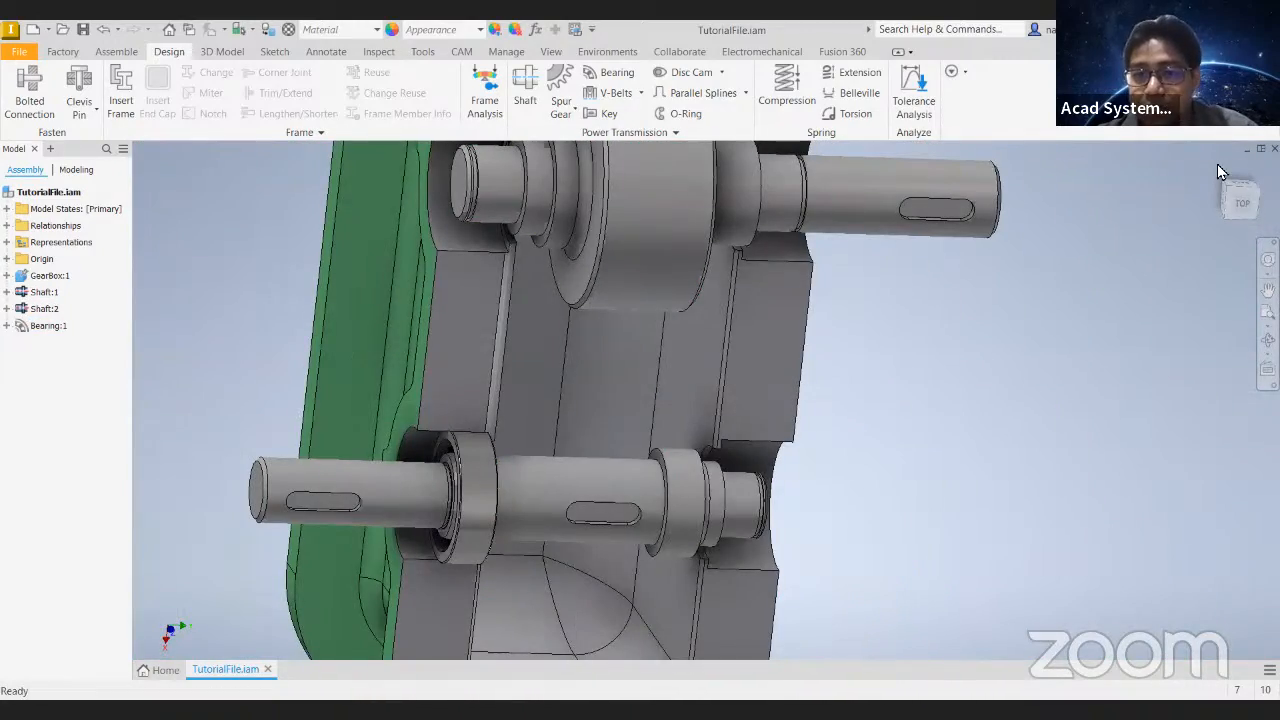
{"action": "key", "text": "F5"}
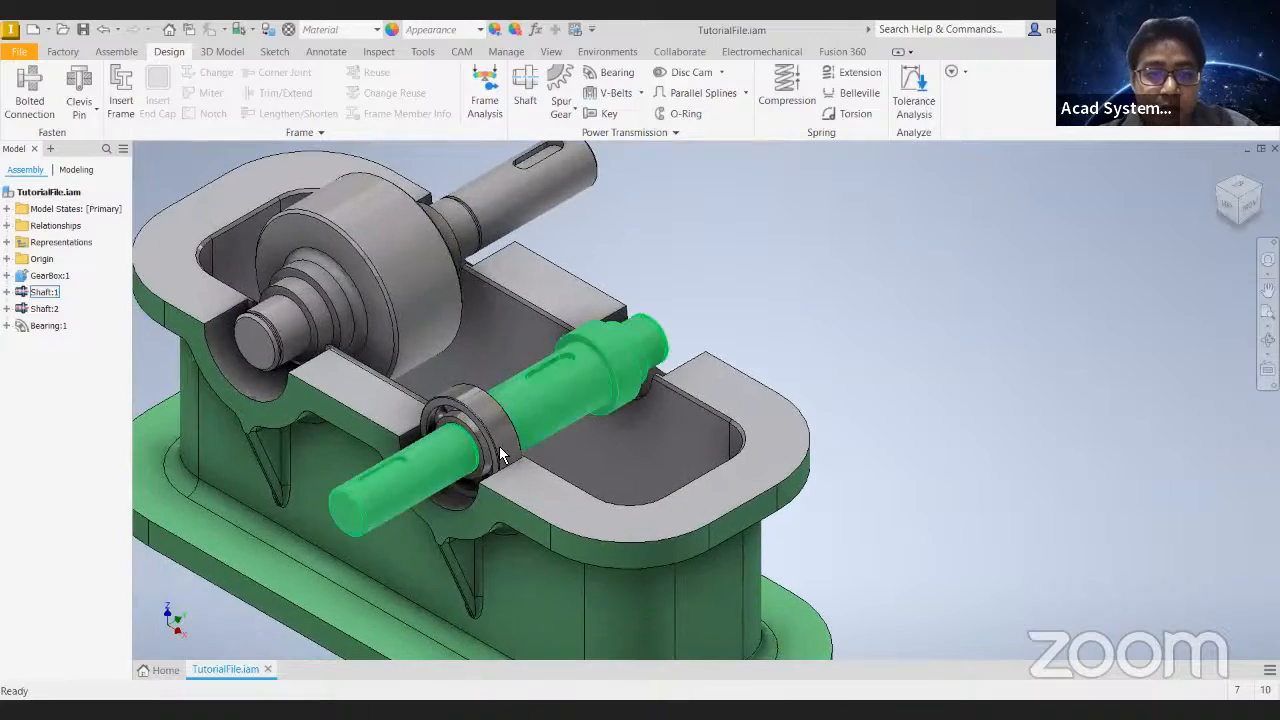
- Place a second copy of the bearing in free space beside the opposite end of the small shaft
{"action": "middle_click_drag", "start_coordinate": [675, 366], "coordinate": [529, 435], "text": "shift"}
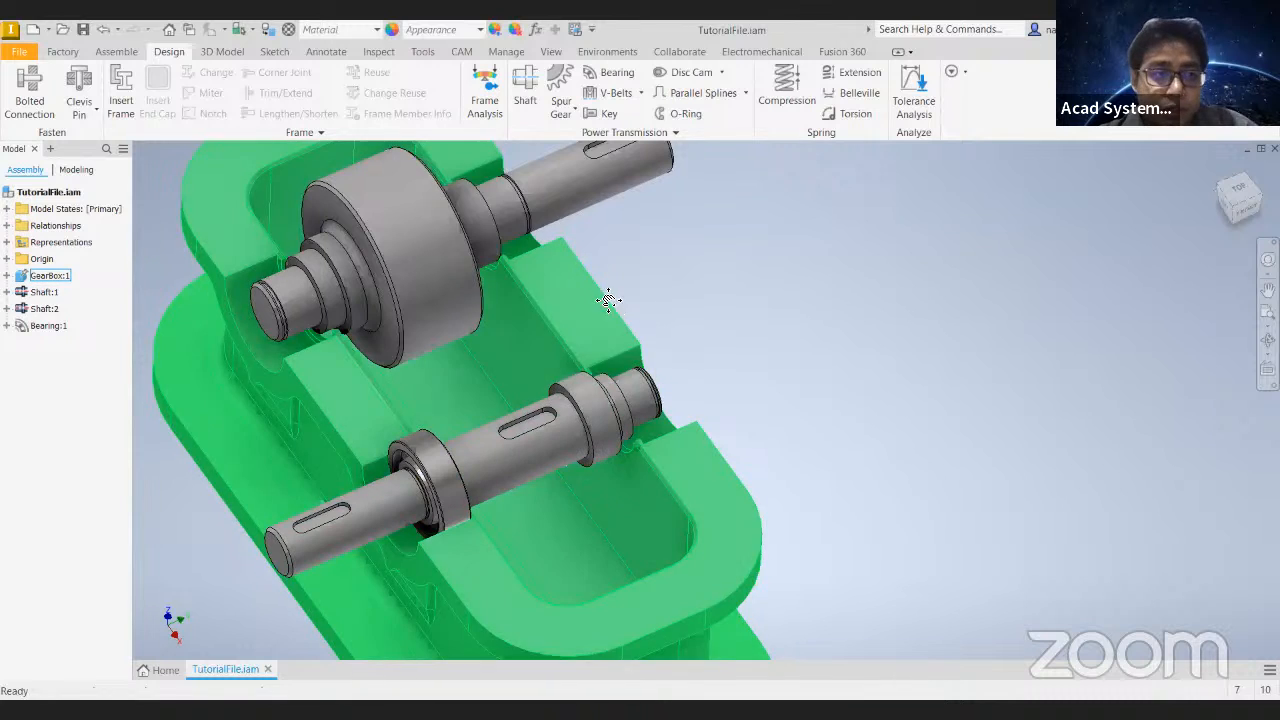
{"action": "middle_click_drag", "start_coordinate": [606, 306], "coordinate": [634, 274]}
{"action": "left_click_drag", "start_coordinate": [50, 326], "coordinate": [750, 360]}
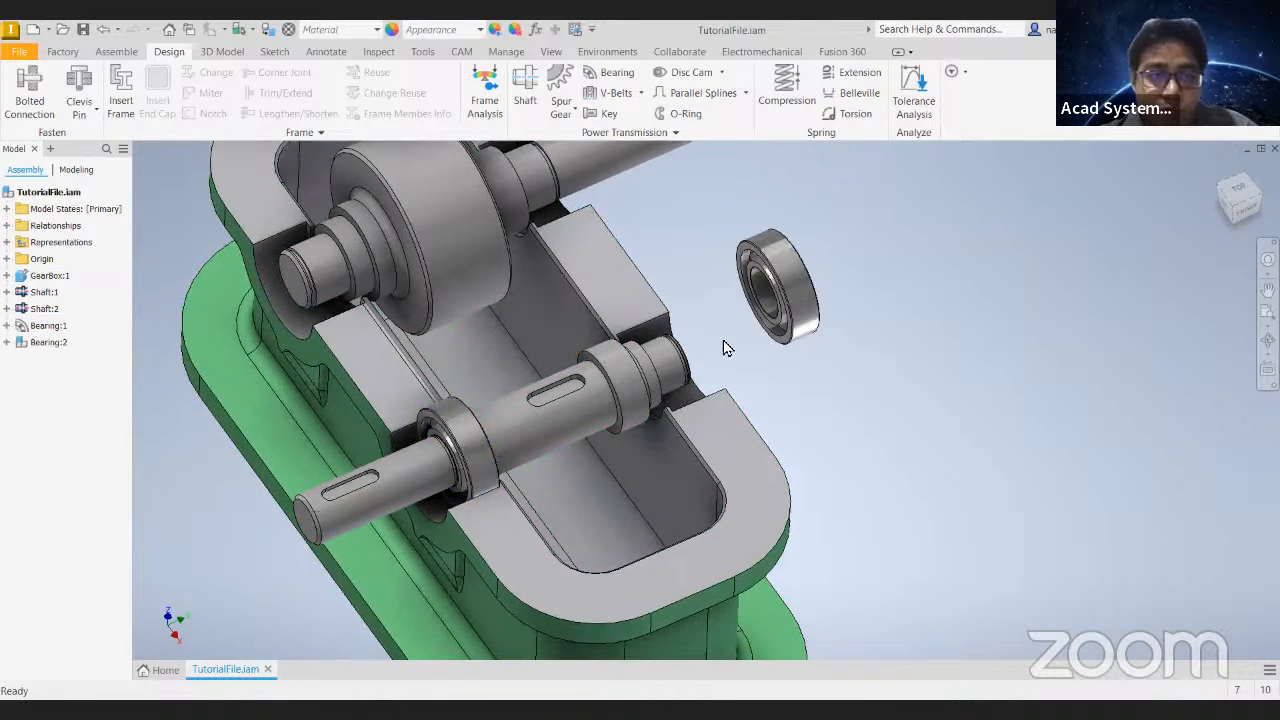
{"action": "left_click", "coordinate": [116, 51]}
{"action": "left_click", "coordinate": [263, 97]}
{"action": "left_click", "coordinate": [222, 112]}
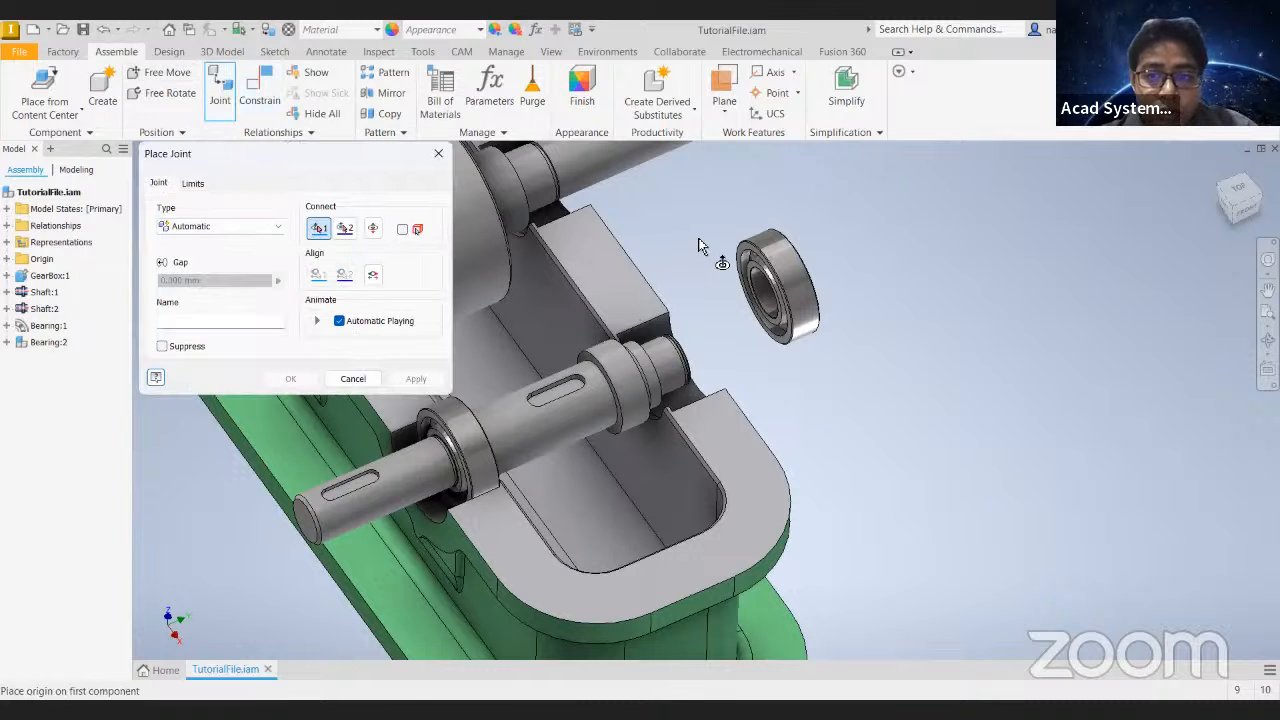
{"action": "left_click", "coordinate": [740, 302]}
{"action": "scroll", "coordinate": [730, 303], "scroll_direction": "up", "scroll_amount": 5}
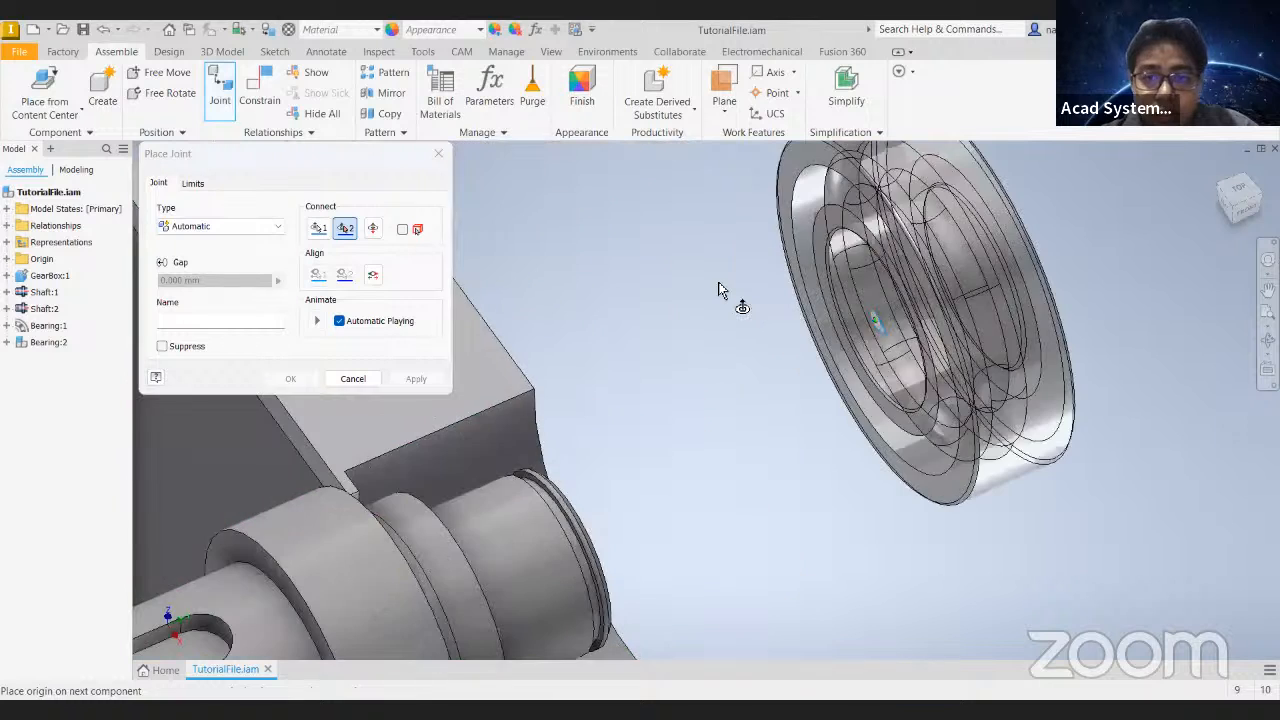
{"action": "key", "text": "Escape"}
- Add a rotational joint with zero gap seating the bearing copy on the small shaft's journal at its opposite end
{"action": "left_click", "coordinate": [228, 90]}
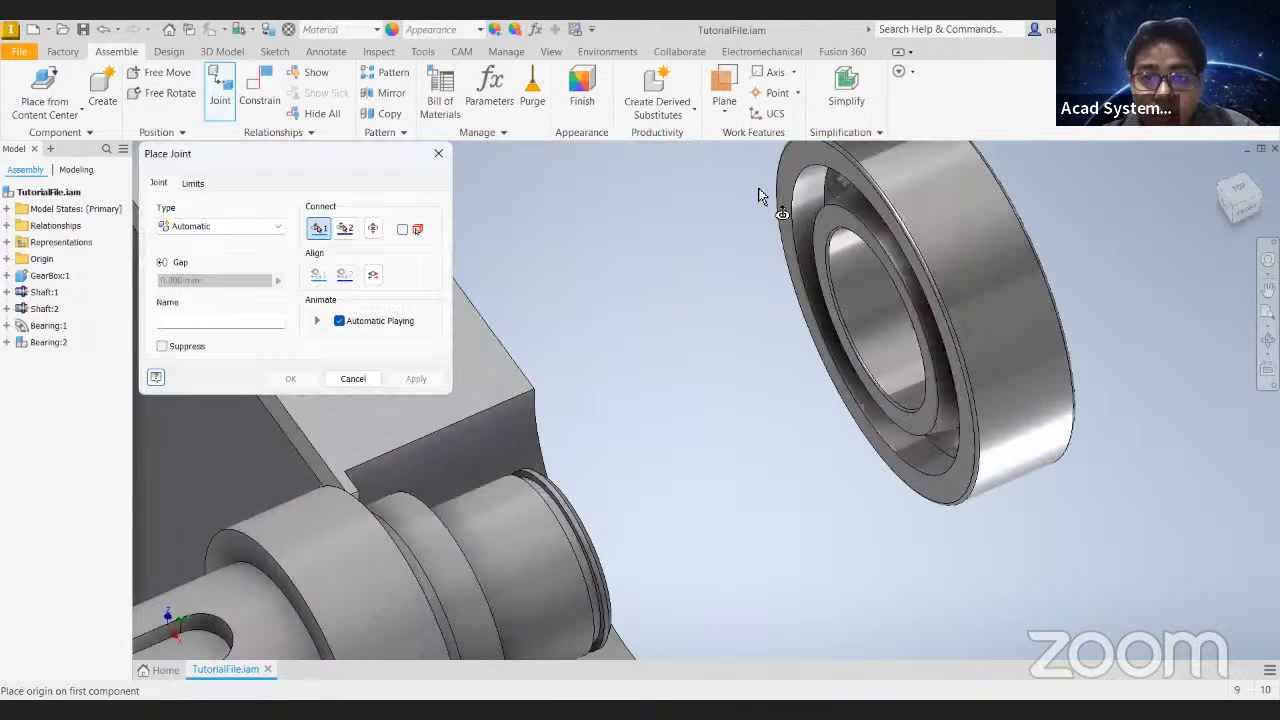
{"action": "left_click", "coordinate": [776, 207]}
{"action": "scroll", "coordinate": [640, 334], "scroll_direction": "down", "scroll_amount": 3}
{"action": "middle_click_drag", "start_coordinate": [512, 398], "coordinate": [455, 420], "text": "shift"}
{"action": "left_click", "coordinate": [457, 421]}
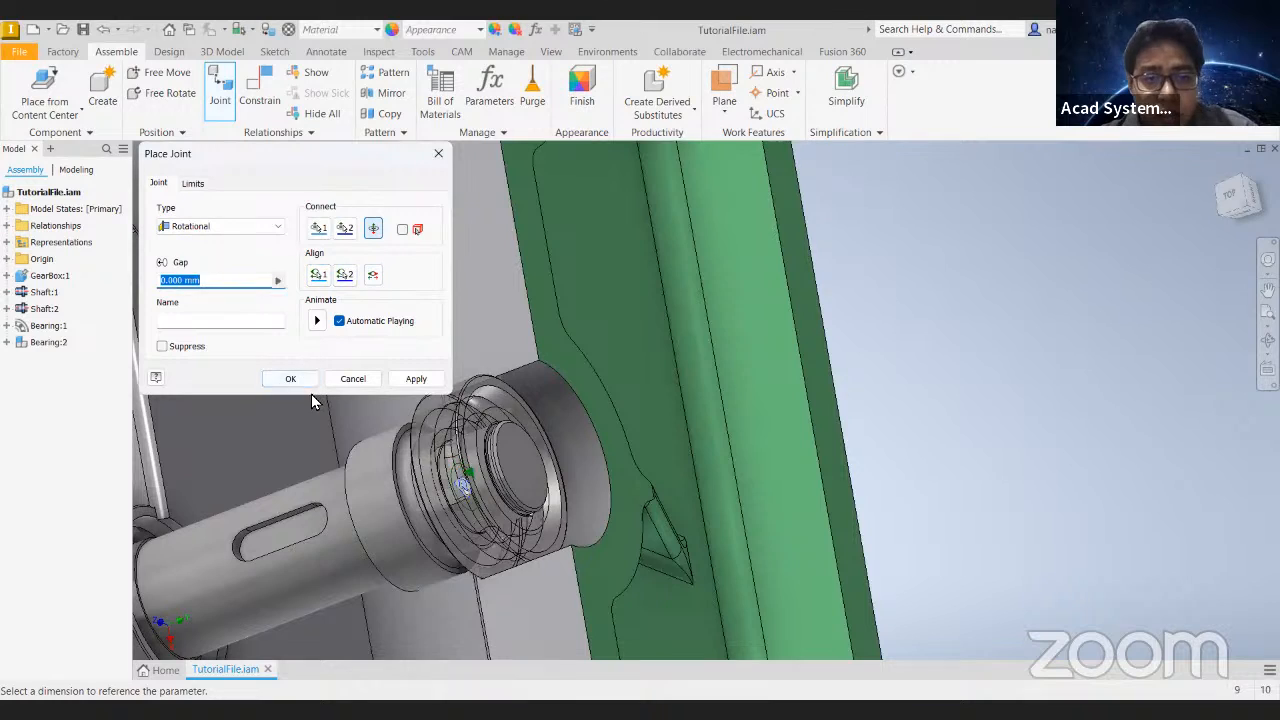
{"action": "left_click", "coordinate": [292, 381]}
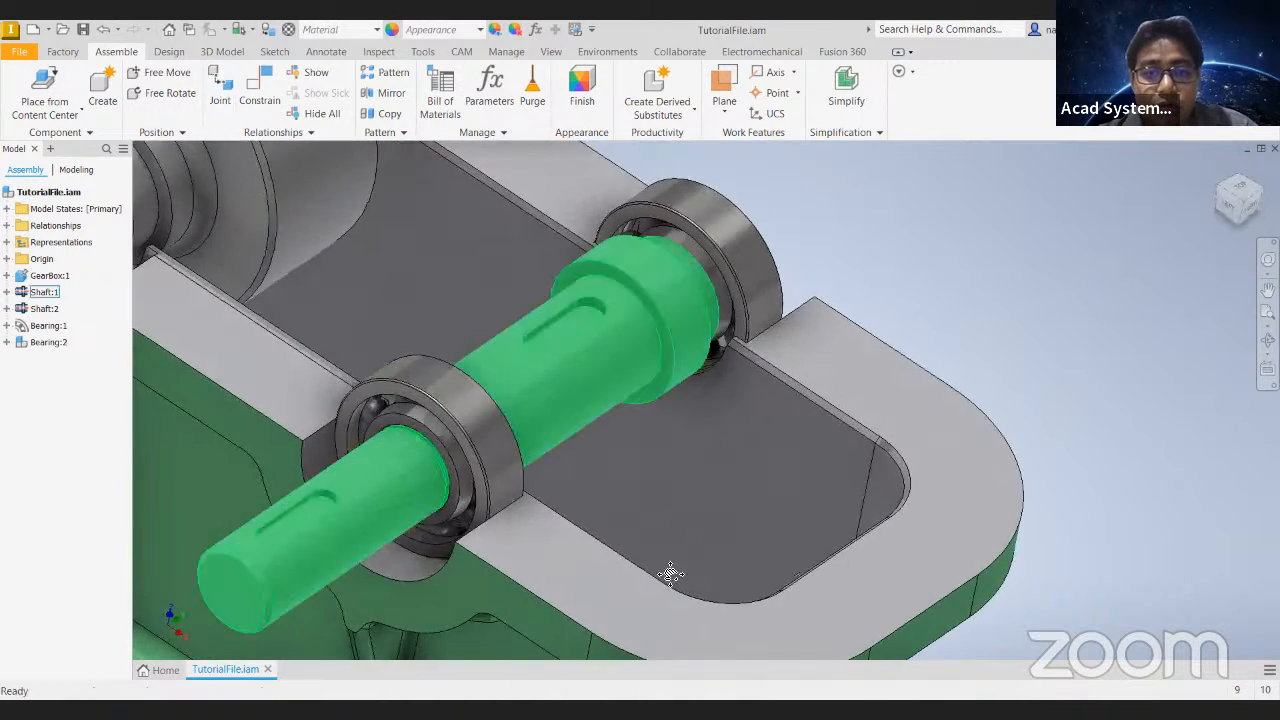
{"action": "middle_click_drag", "start_coordinate": [671, 574], "coordinate": [690, 620]}
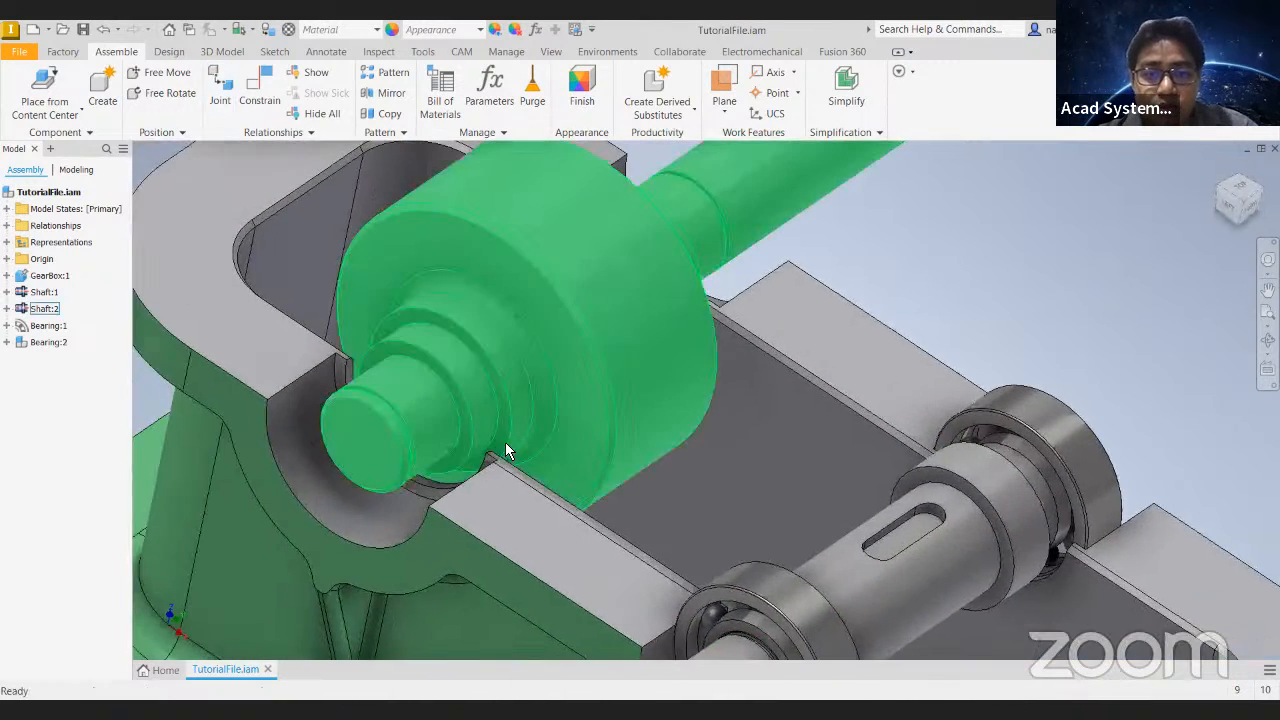
- Start a BS 292: Part 1 (VI) - Metric cylindrical roller bearing with the large shaft's short end journal as its cylindrical face
{"action": "scroll", "coordinate": [330, 489], "scroll_direction": "down", "scroll_amount": 3}
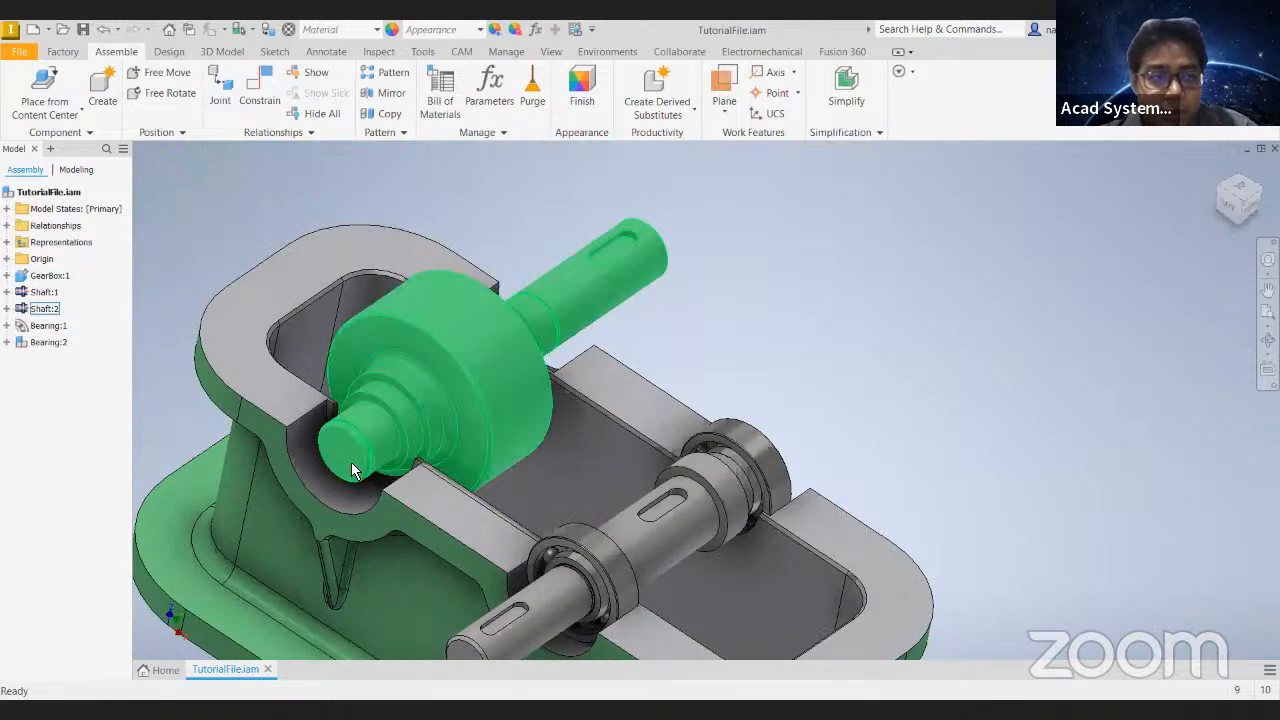
{"action": "middle_click_drag", "start_coordinate": [341, 463], "coordinate": [478, 450]}
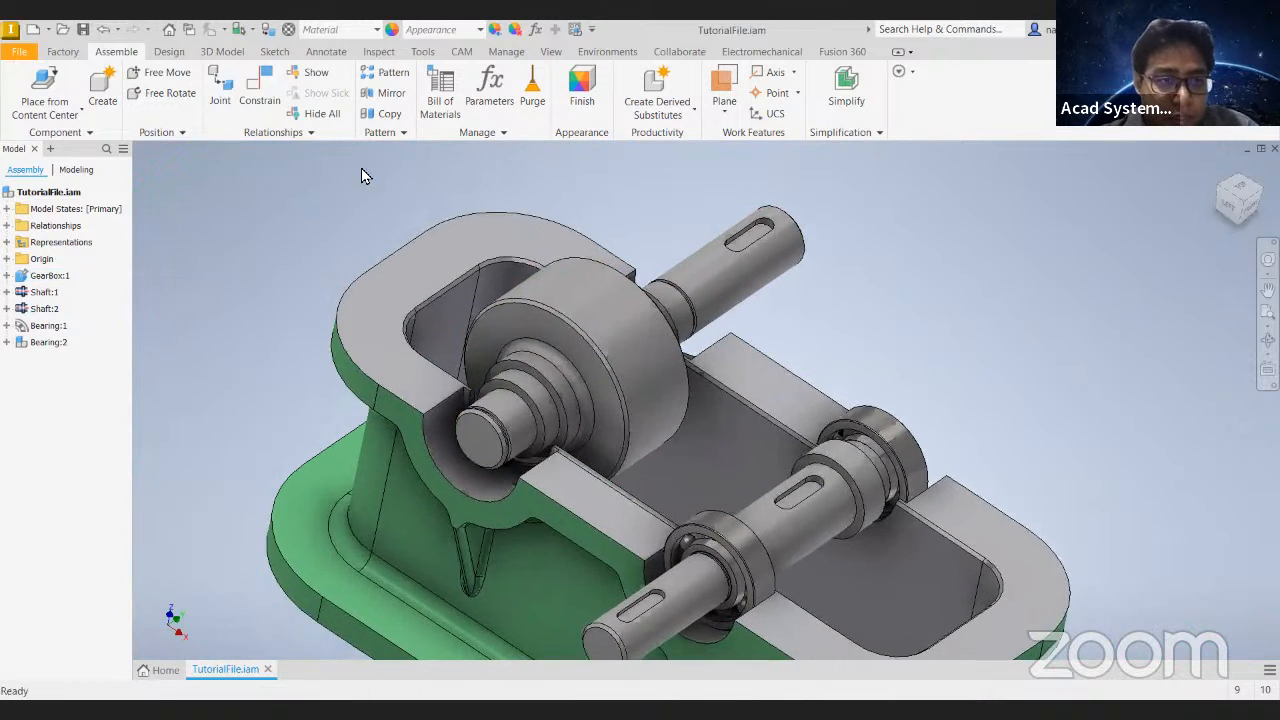
{"action": "left_click", "coordinate": [169, 51]}
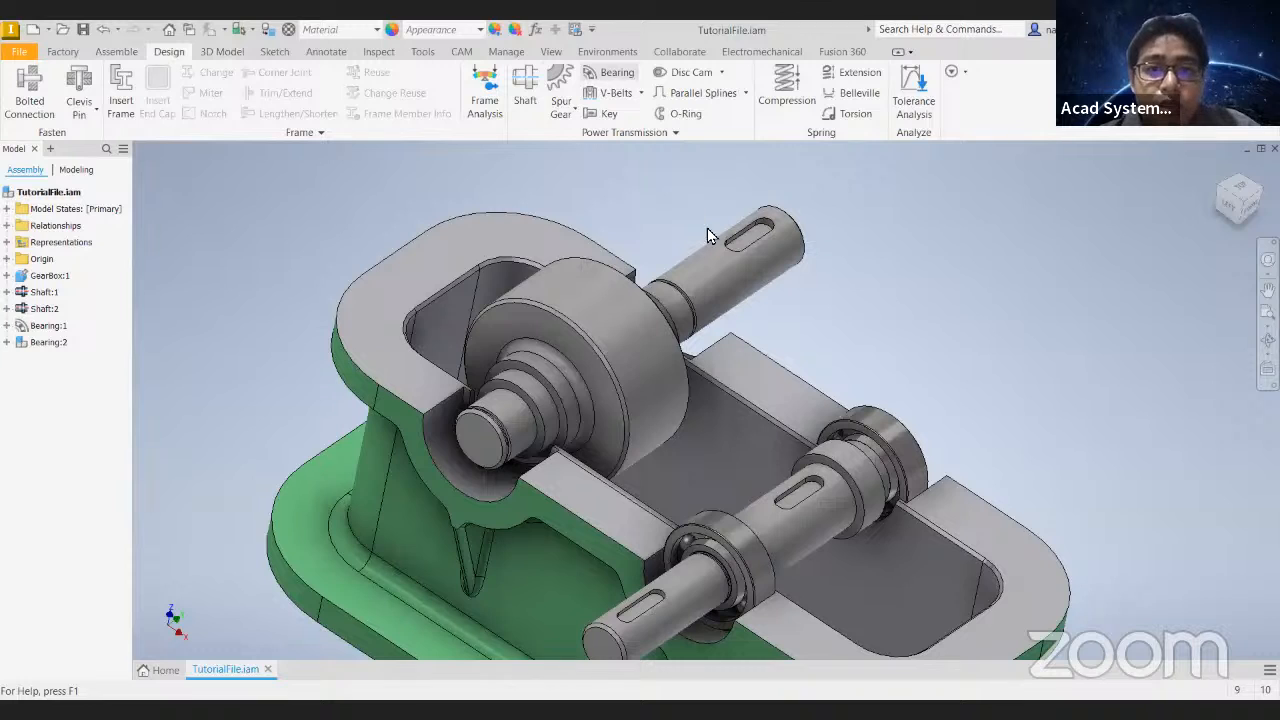
{"action": "left_click", "coordinate": [617, 75]}
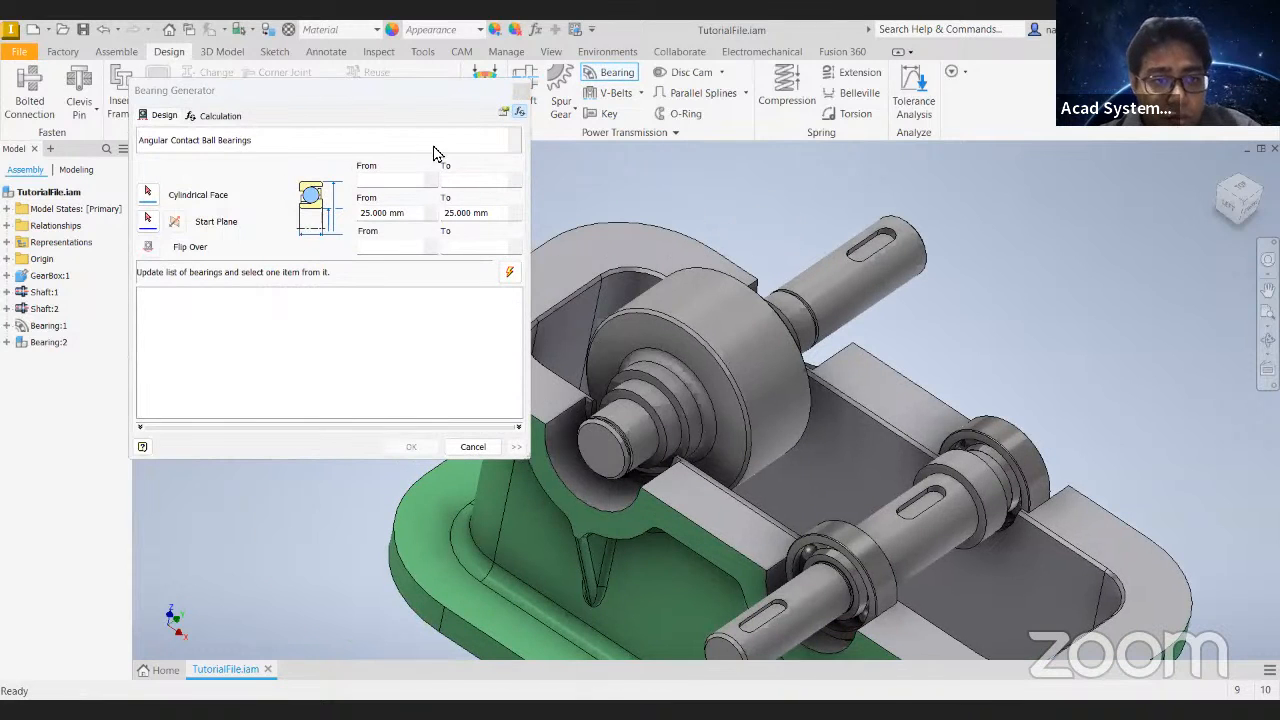
{"action": "left_click", "coordinate": [514, 142]}
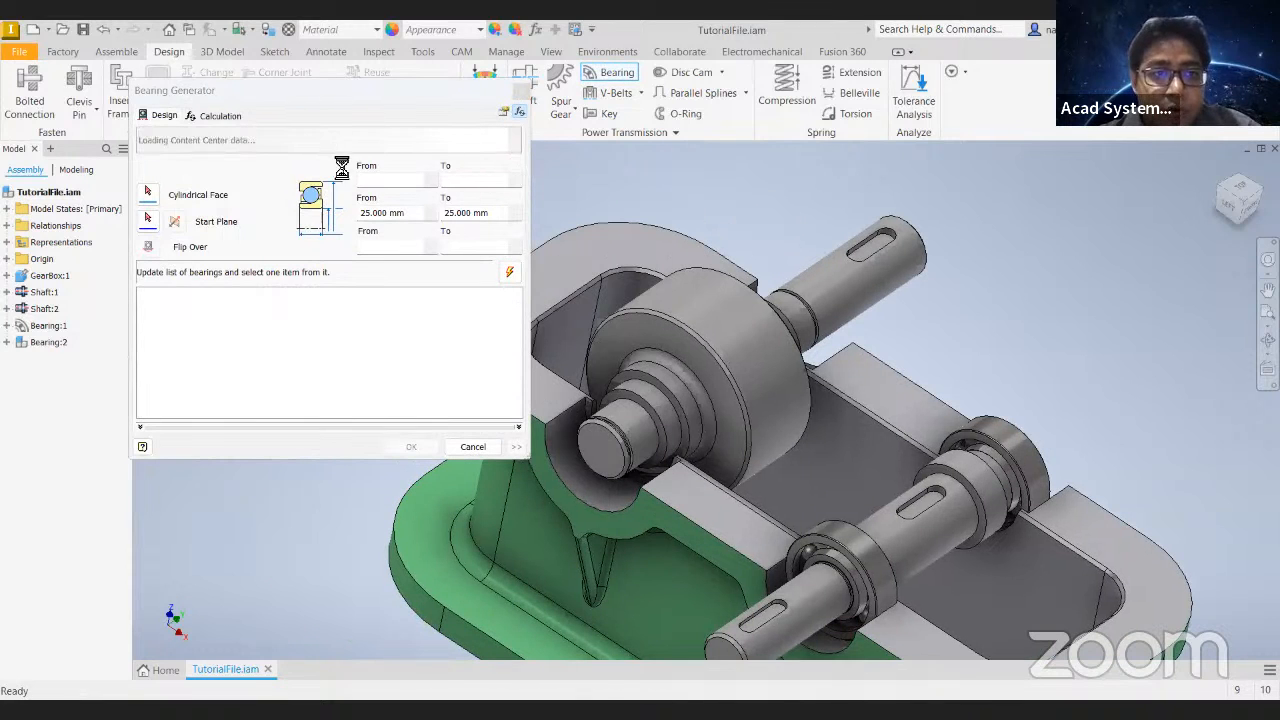
{"action": "left_click", "coordinate": [258, 212]}
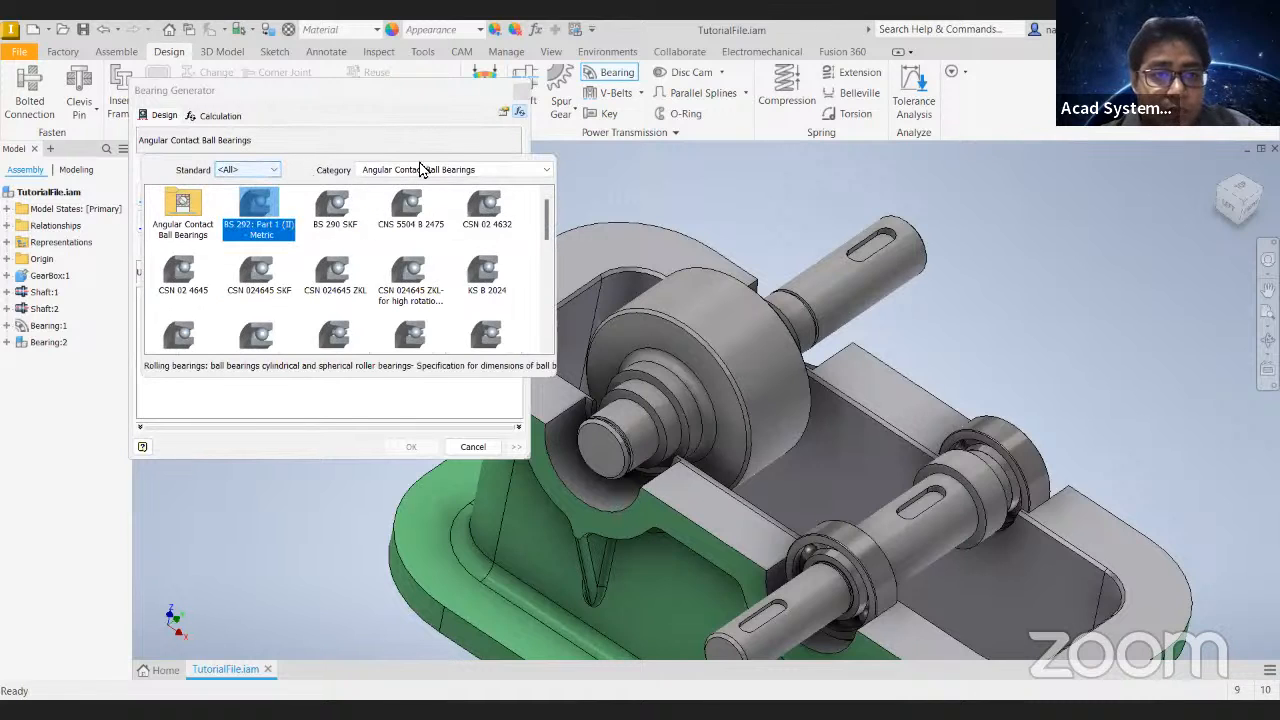
{"action": "left_click", "coordinate": [455, 169]}
{"action": "left_click", "coordinate": [425, 312]}
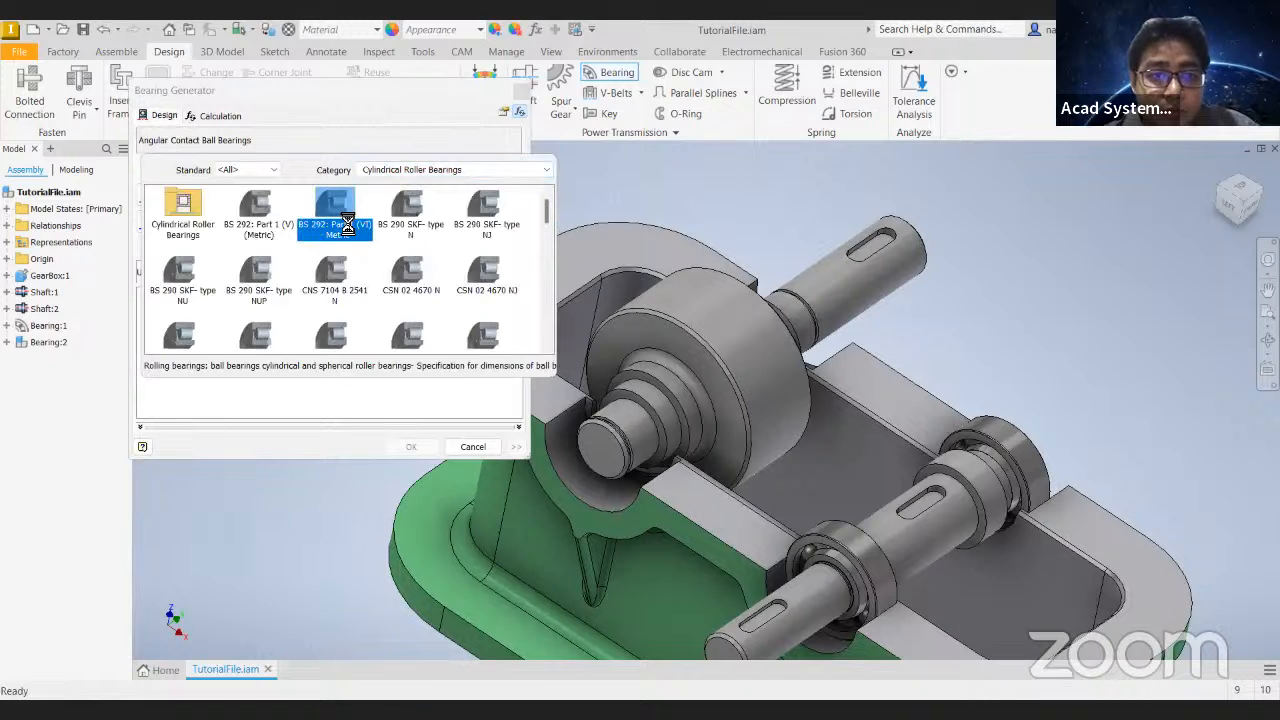
{"action": "left_click", "coordinate": [340, 220]}
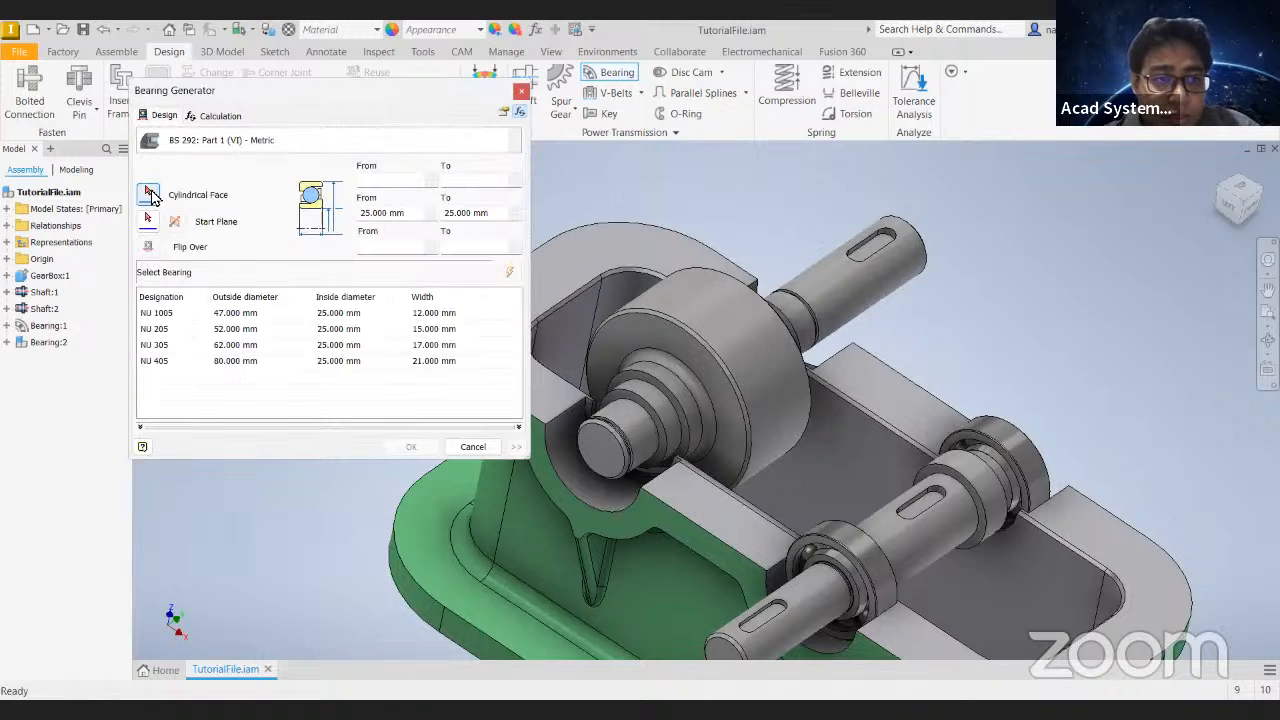
{"action": "left_click", "coordinate": [633, 441]}
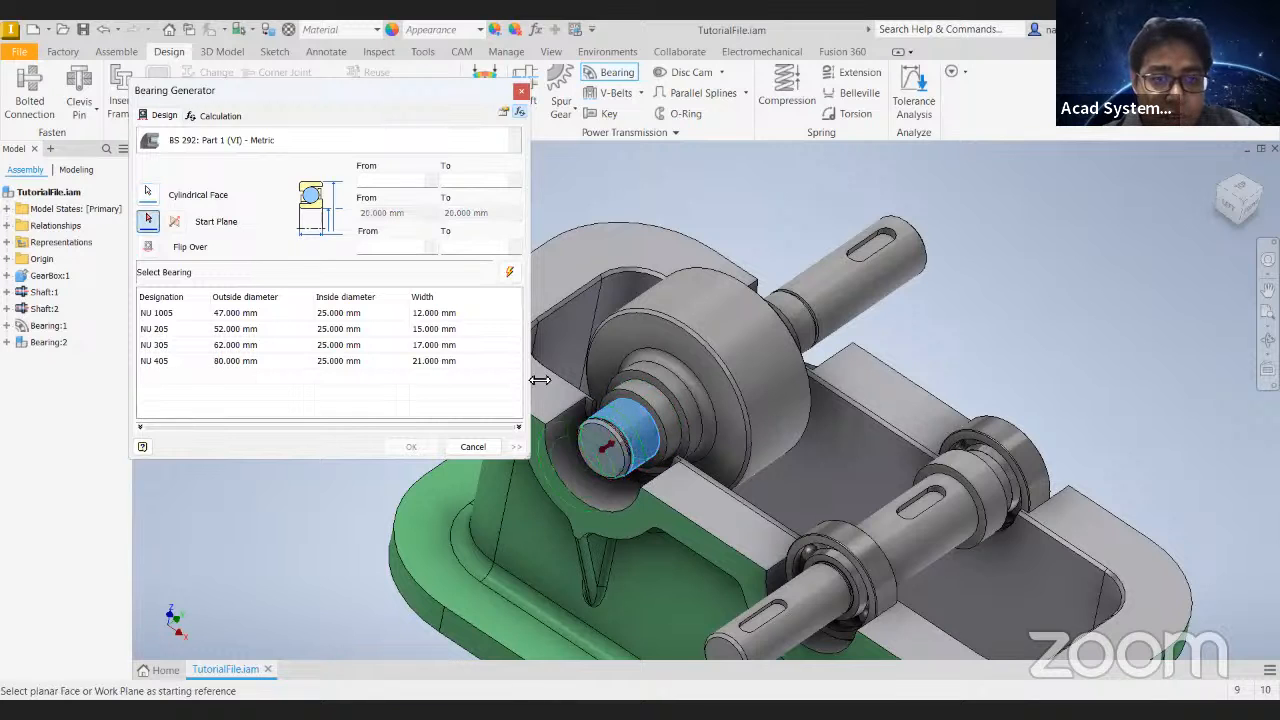
- Set the bearing's start plane on the housing wall, take the 37 mm outside diameter from the housing bore, and update the bearing list
{"action": "scroll", "coordinate": [633, 420], "scroll_direction": "up", "scroll_amount": 5}
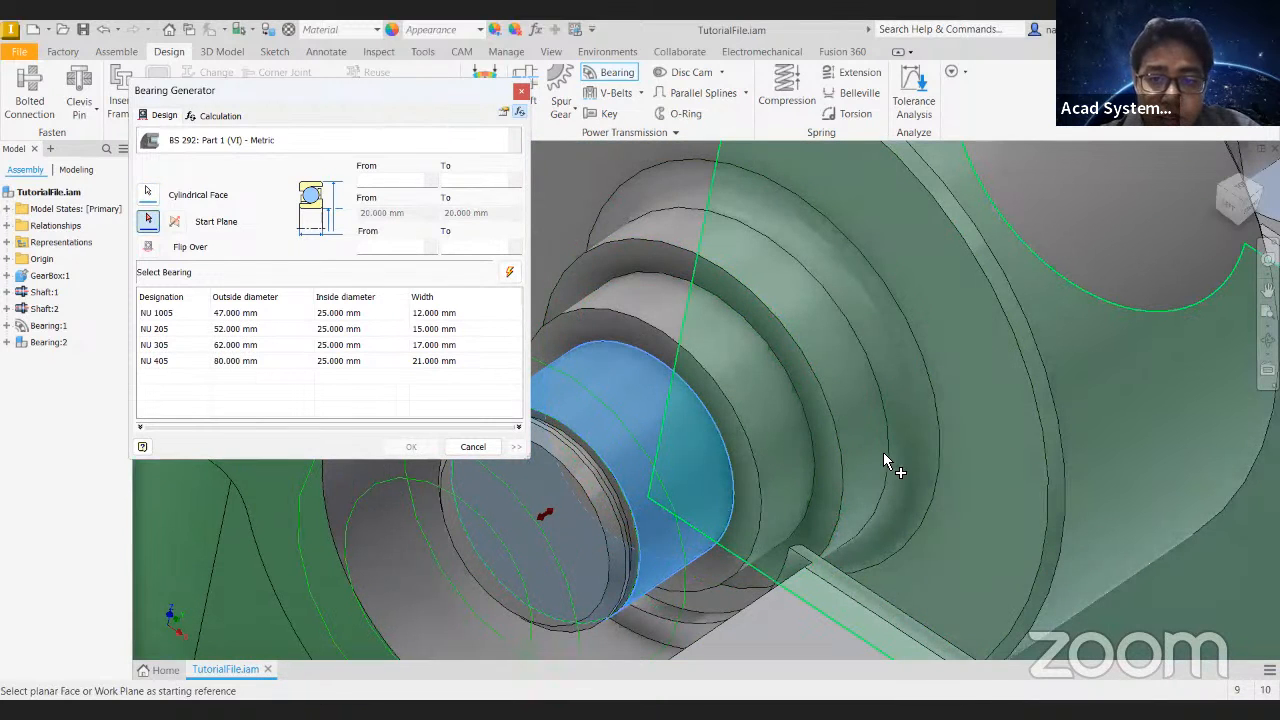
{"action": "left_click", "coordinate": [843, 449]}
{"action": "scroll", "coordinate": [843, 449], "scroll_direction": "down", "scroll_amount": 5}
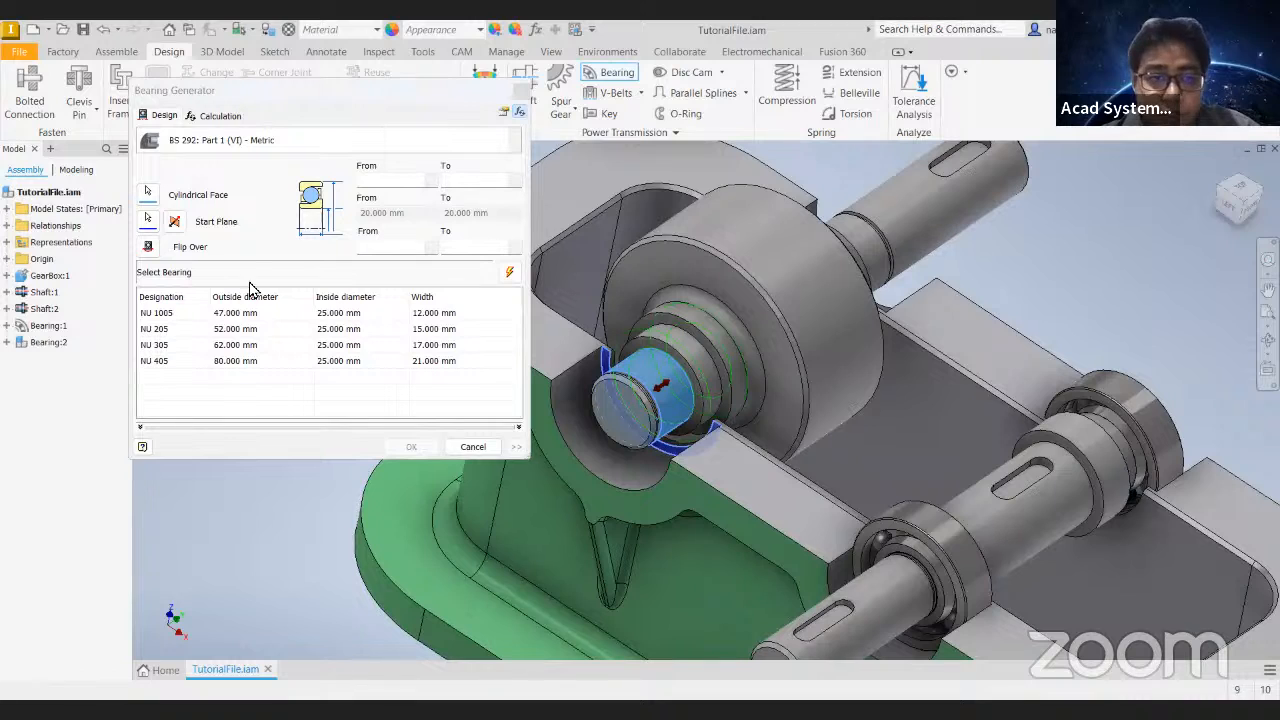
{"action": "left_click", "coordinate": [514, 279]}
{"action": "left_click", "coordinate": [431, 184]}
{"action": "left_click", "coordinate": [560, 405]}
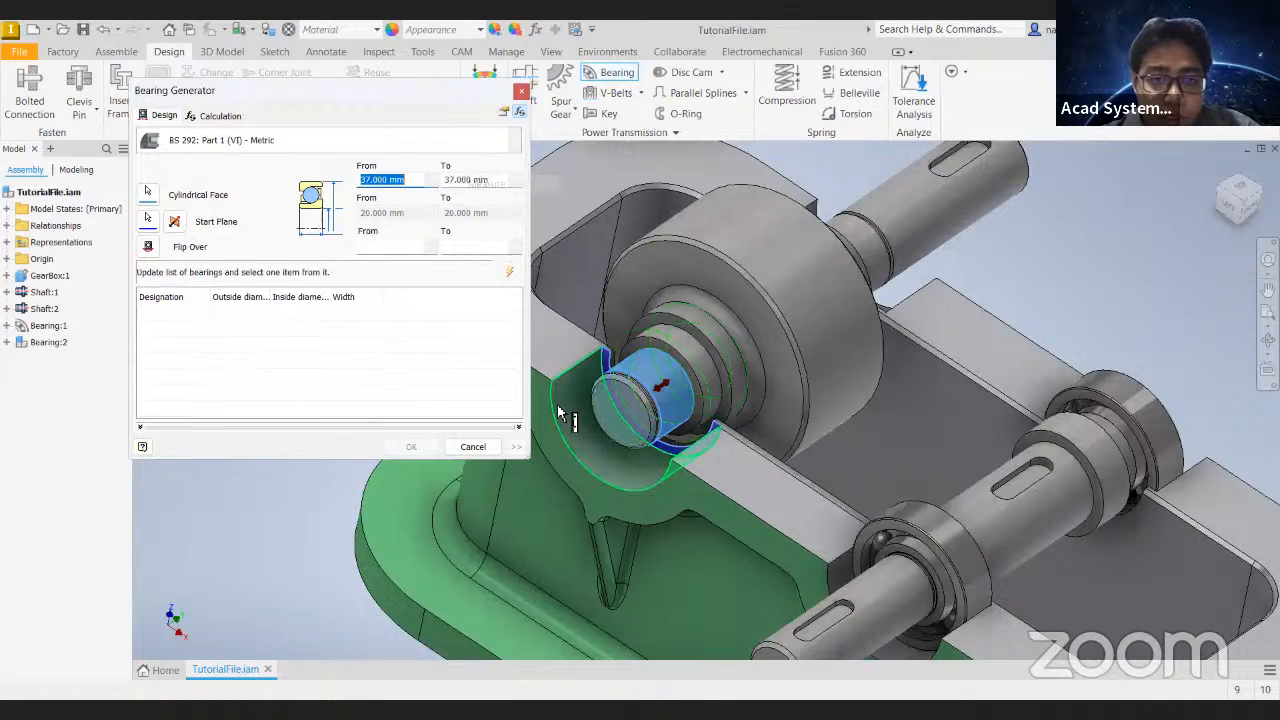
{"action": "left_click", "coordinate": [515, 271]}
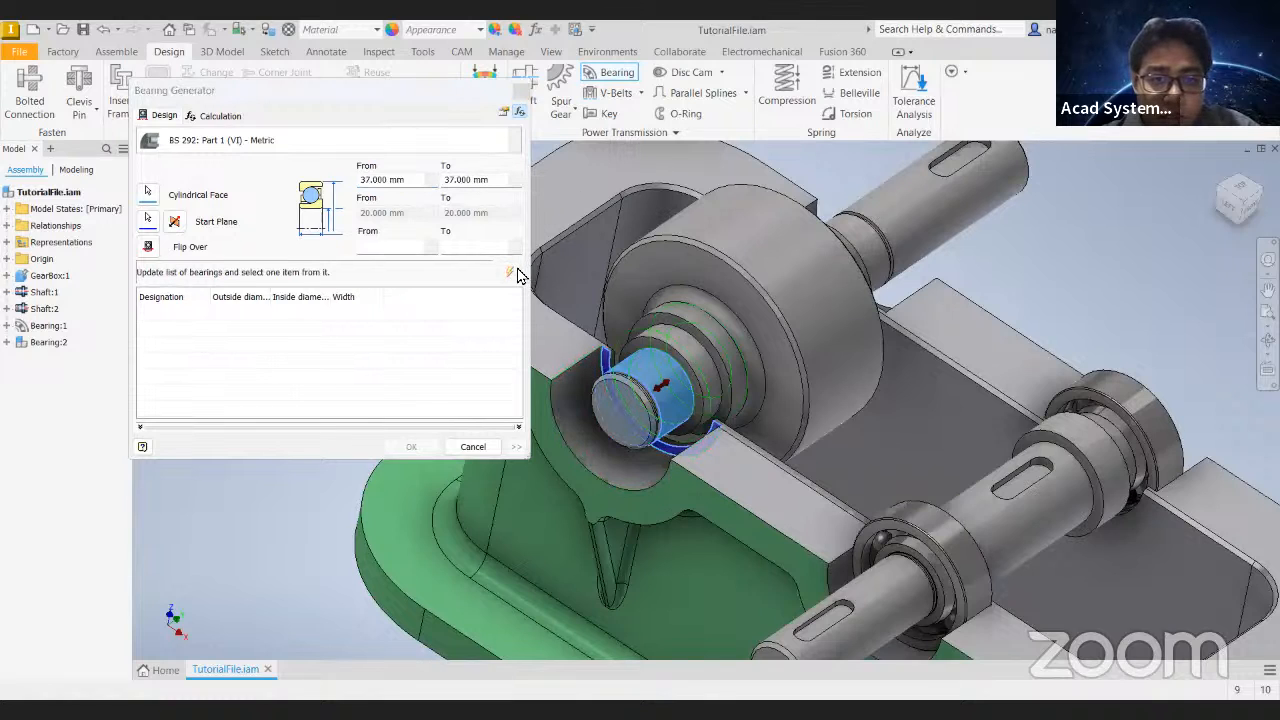
- Switch the bearing to JIS B 1522, choose designation 7904, reverse its direction from the start plane, and create it
{"action": "left_click", "coordinate": [514, 140]}
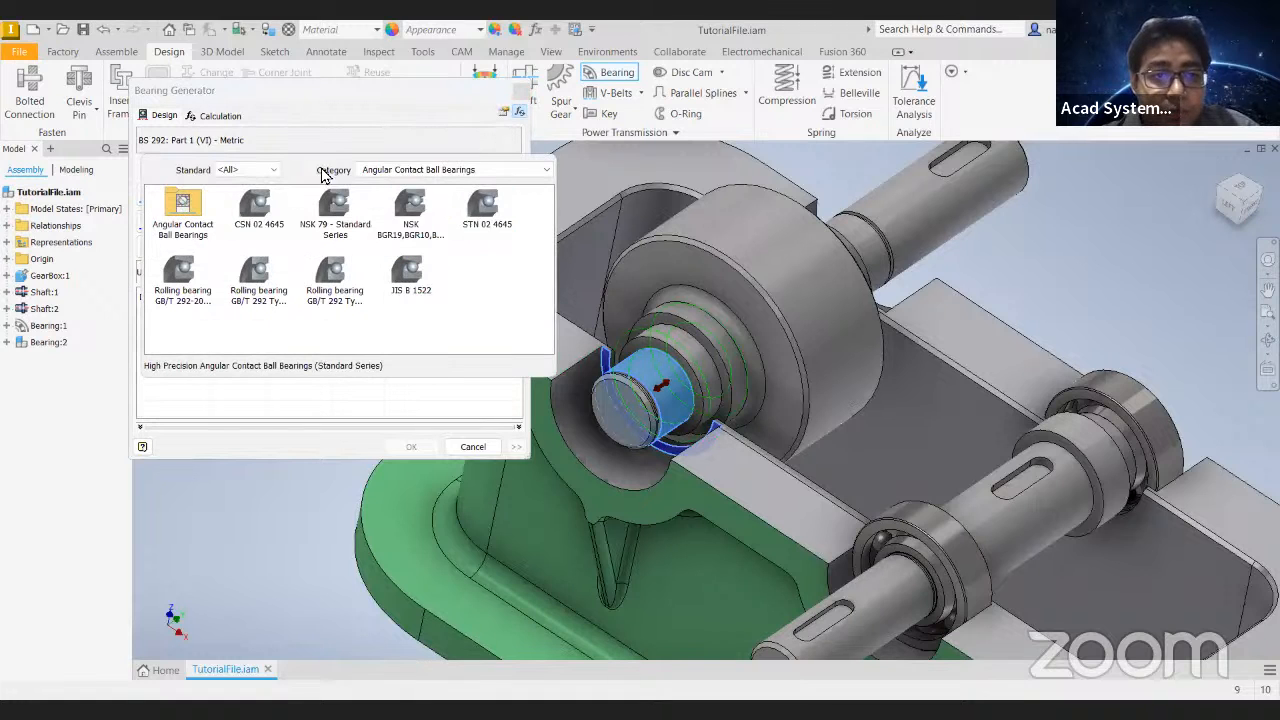
{"action": "left_click", "coordinate": [428, 170]}
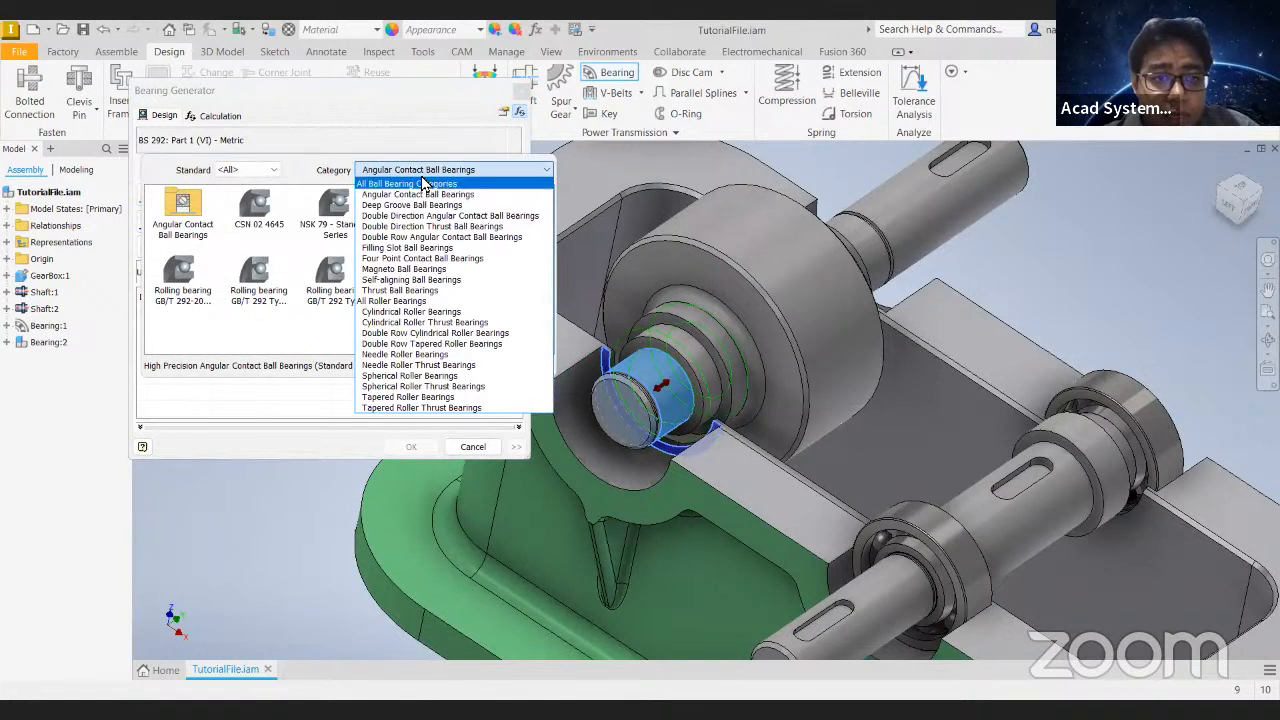
{"action": "left_click", "coordinate": [423, 183]}
{"action": "double_click", "coordinate": [395, 275]}
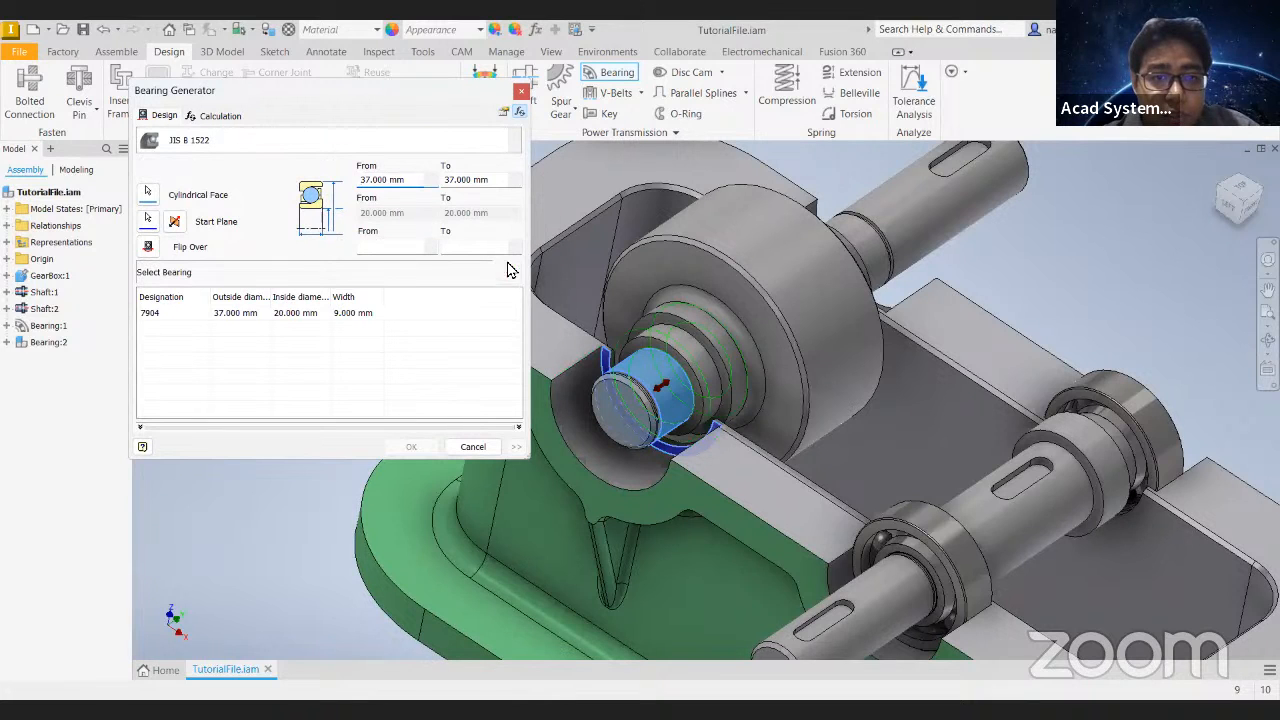
{"action": "left_click", "coordinate": [277, 316]}
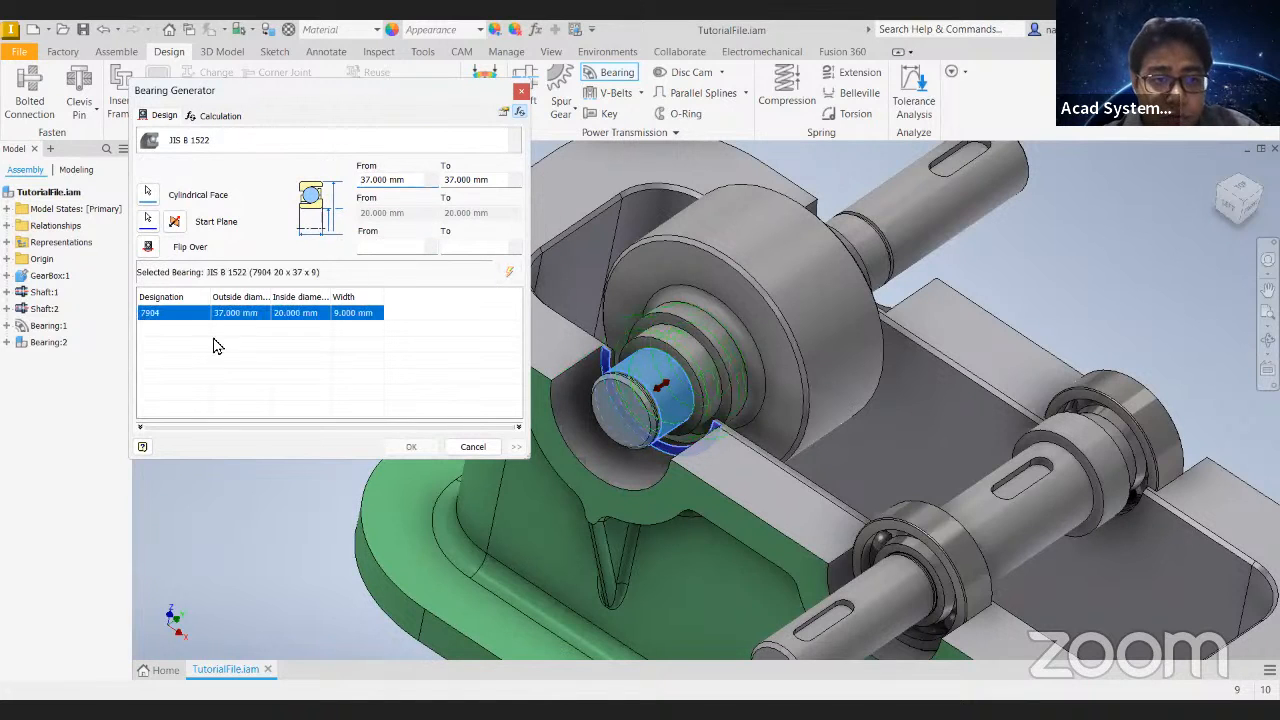
{"action": "middle_click_drag", "start_coordinate": [676, 433], "coordinate": [337, 400], "text": "shift"}
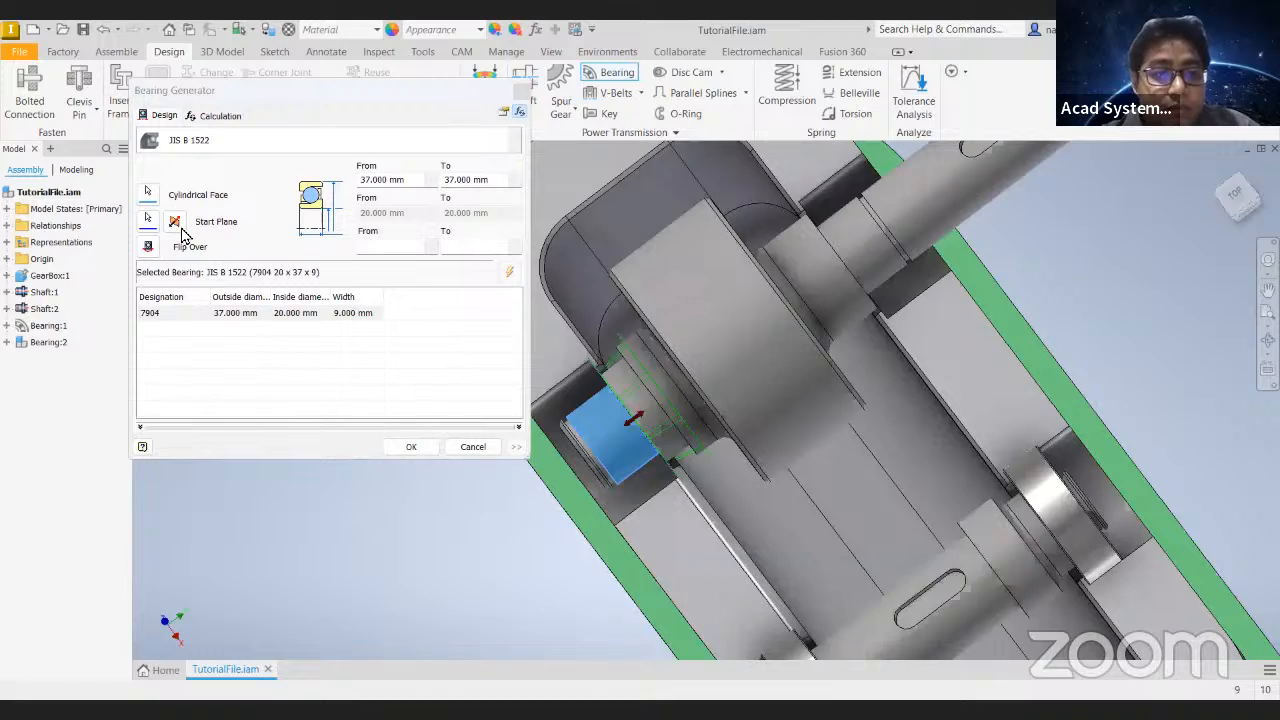
{"action": "left_click", "coordinate": [412, 451]}
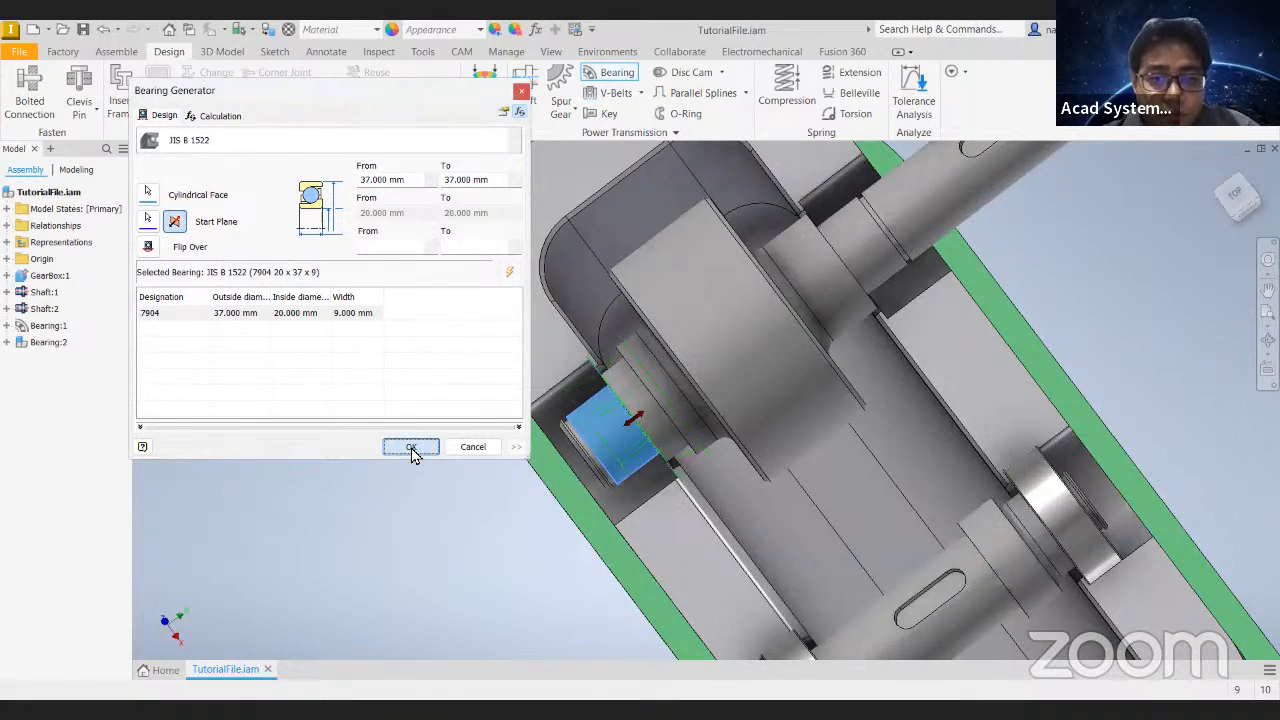
- Examine the large shaft's new bearing and the gearbox assembly from several sides, finishing in the home view
{"action": "middle_click_drag", "start_coordinate": [731, 446], "coordinate": [766, 354], "text": "shift"}
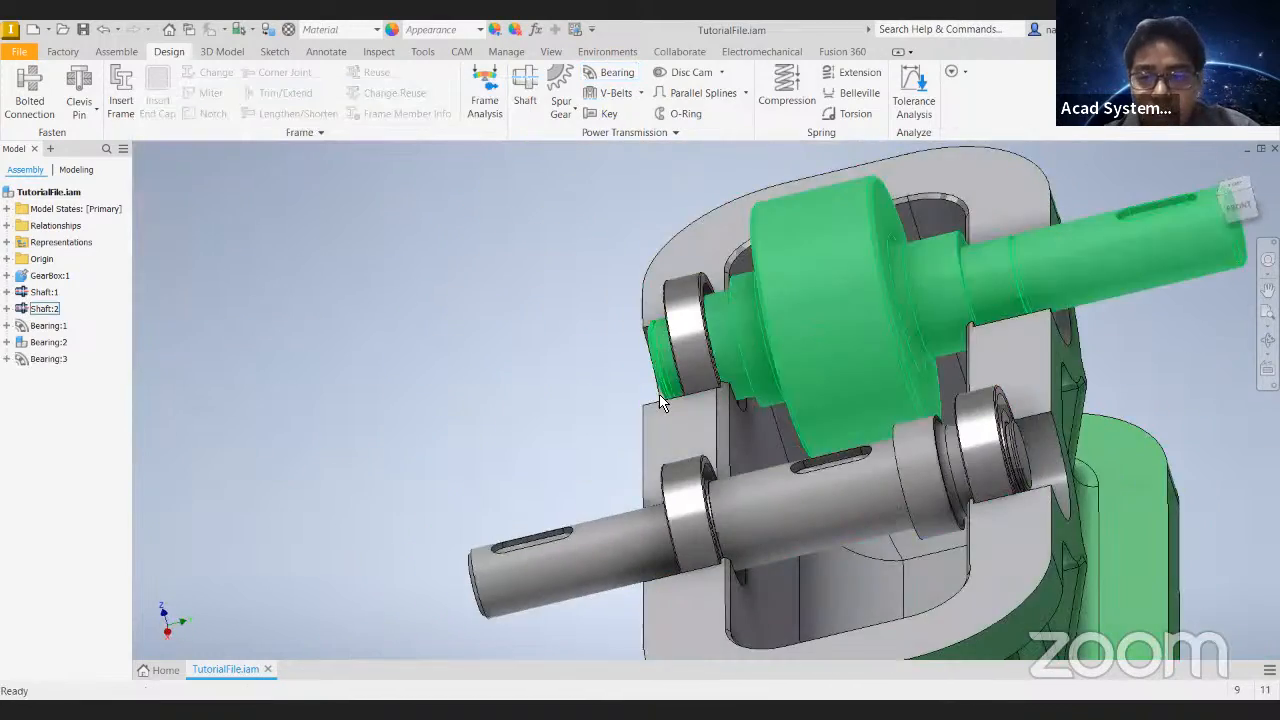
{"action": "middle_click_drag", "start_coordinate": [862, 345], "coordinate": [736, 344]}
{"action": "scroll", "coordinate": [735, 345], "scroll_direction": "down", "scroll_amount": 3}
{"action": "middle_click_drag", "start_coordinate": [662, 415], "coordinate": [430, 446]}
{"action": "middle_click_drag", "start_coordinate": [570, 470], "coordinate": [917, 353], "text": "shift"}
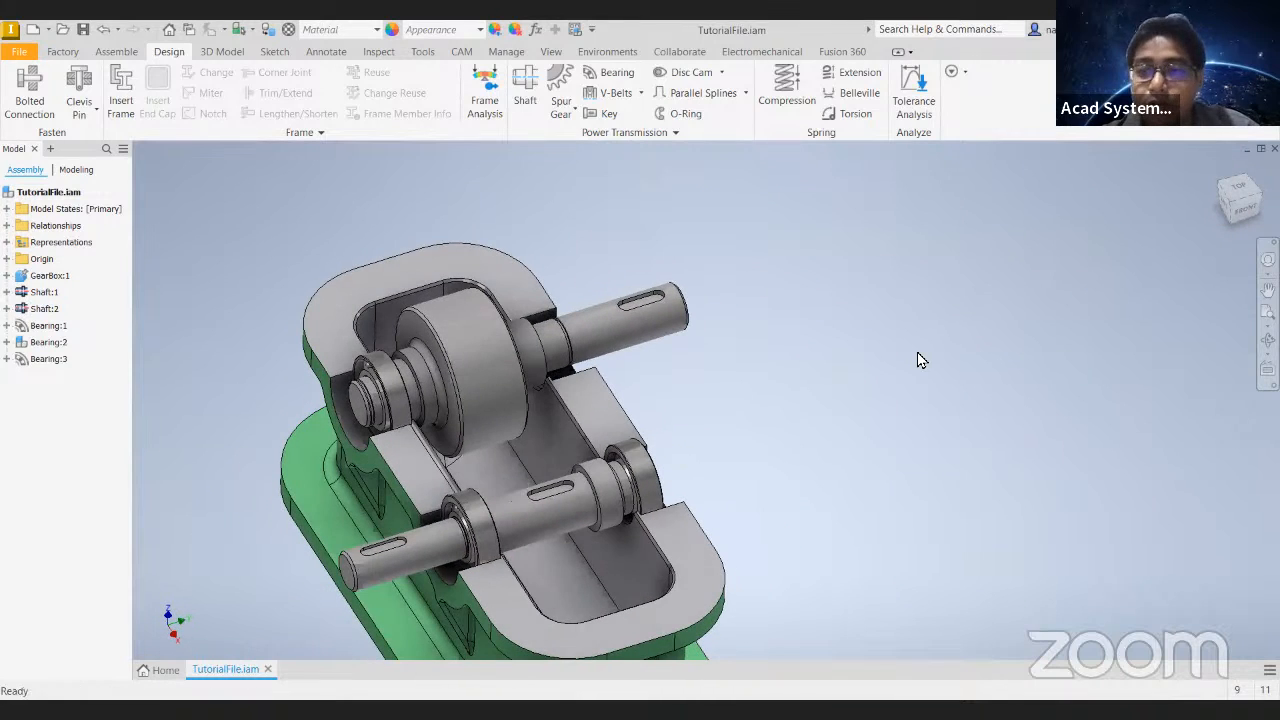
{"action": "left_click", "coordinate": [1211, 182]}
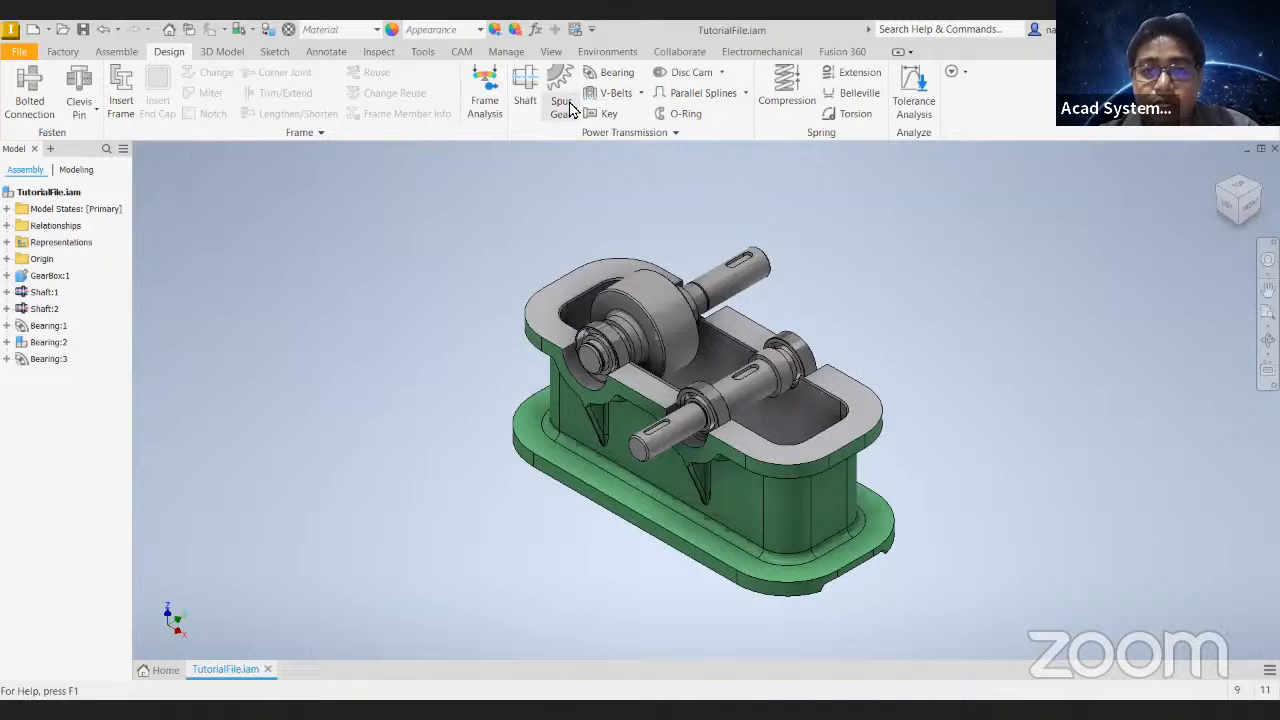
{"action": "middle_click_drag", "start_coordinate": [515, 197], "coordinate": [447, 221]}
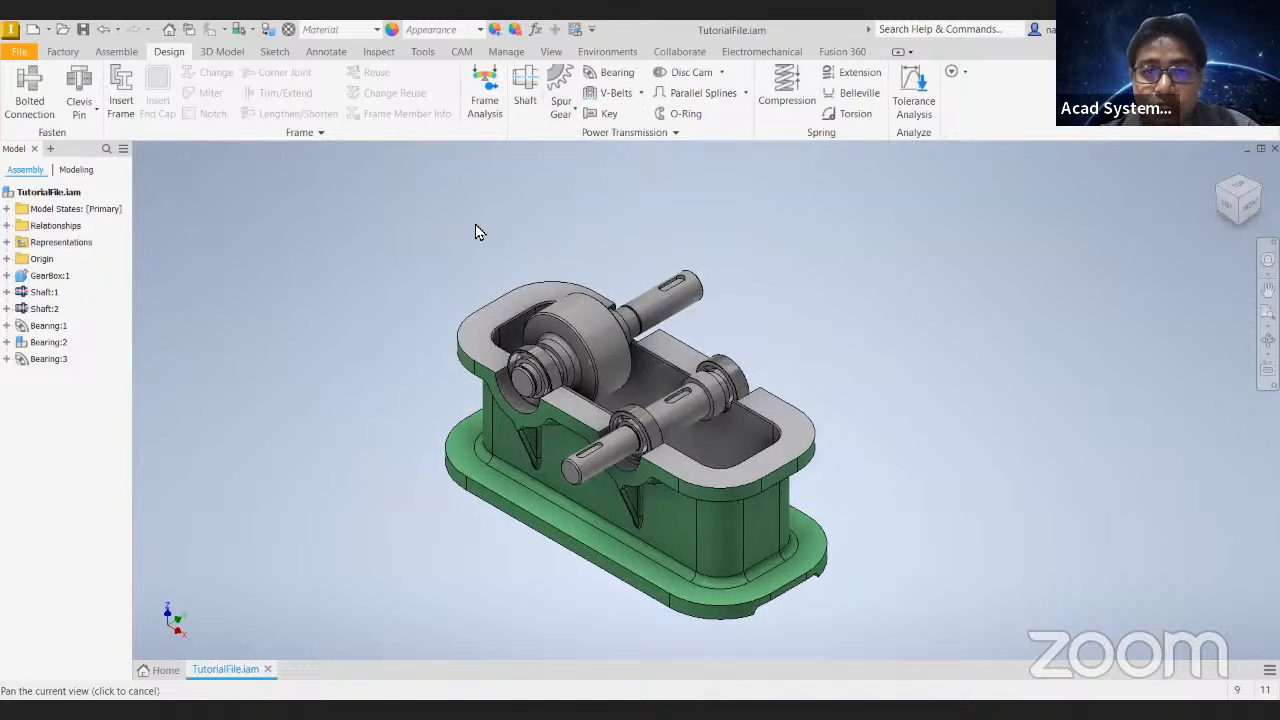
- Start a spur gear pair in the Spur Gears Component Generator
{"action": "left_click", "coordinate": [566, 117]}
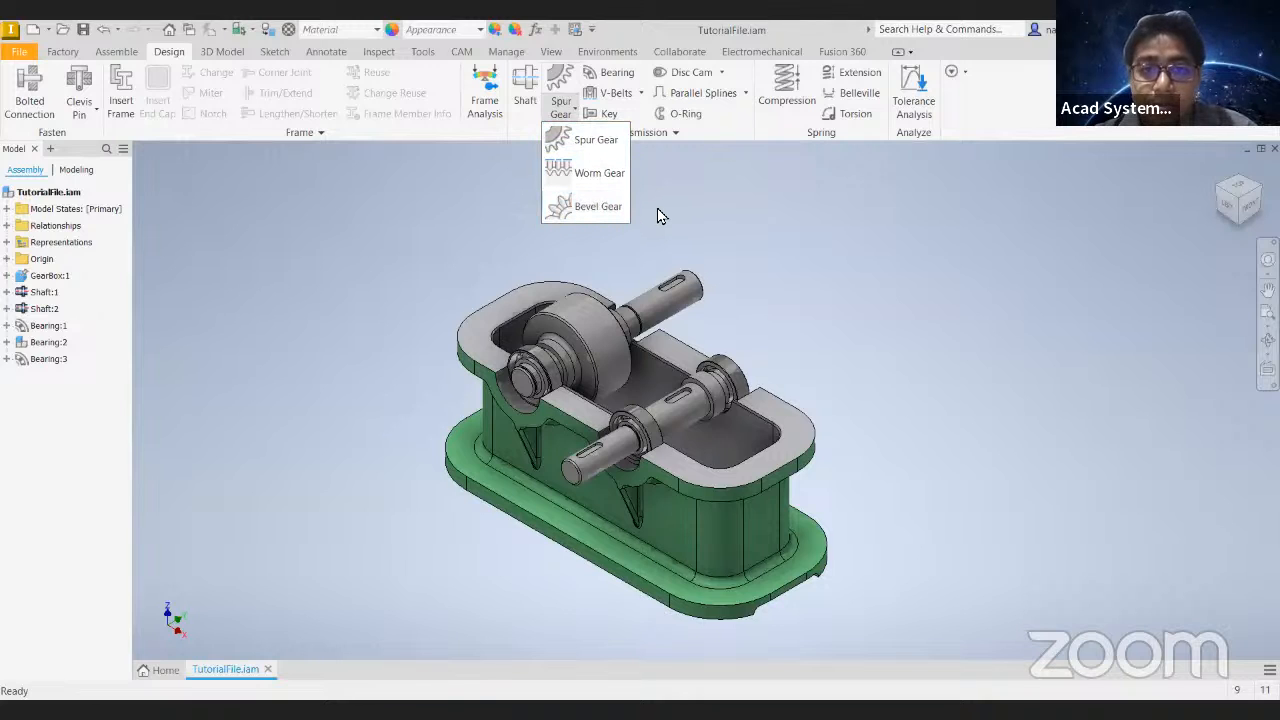
{"action": "left_click", "coordinate": [590, 142]}
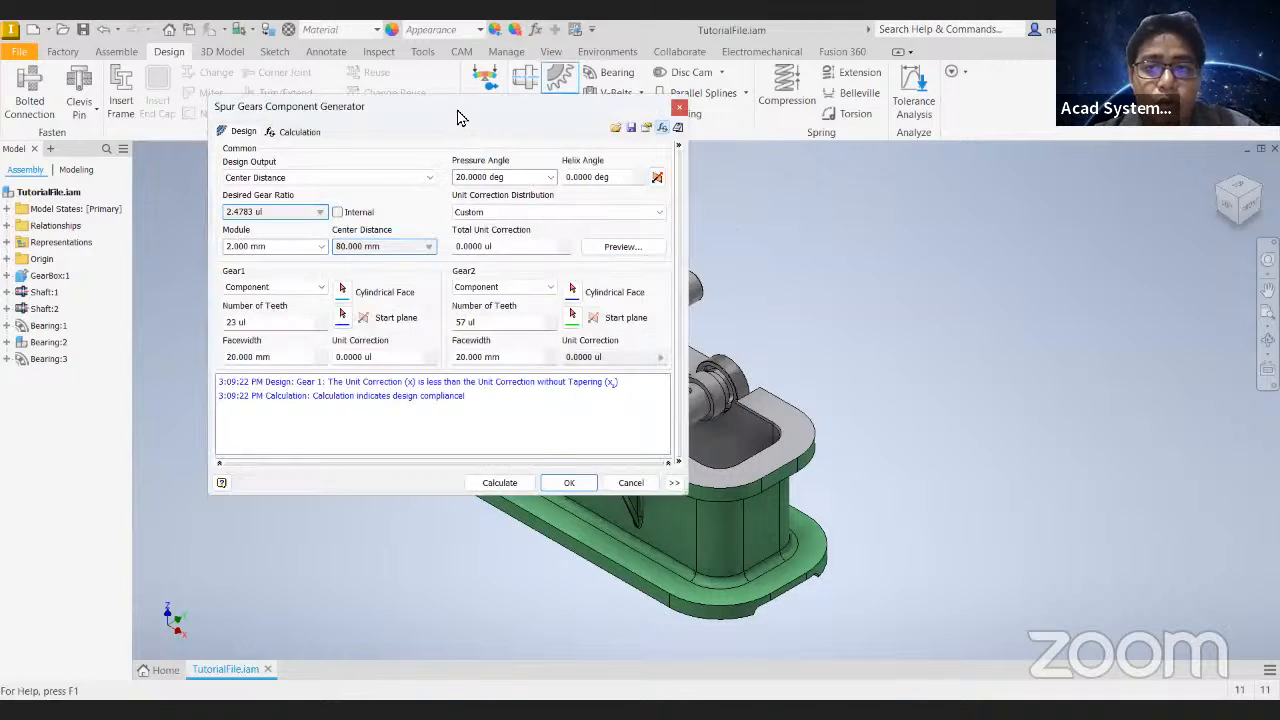
{"action": "left_click_drag", "start_coordinate": [443, 111], "coordinate": [449, 151]}
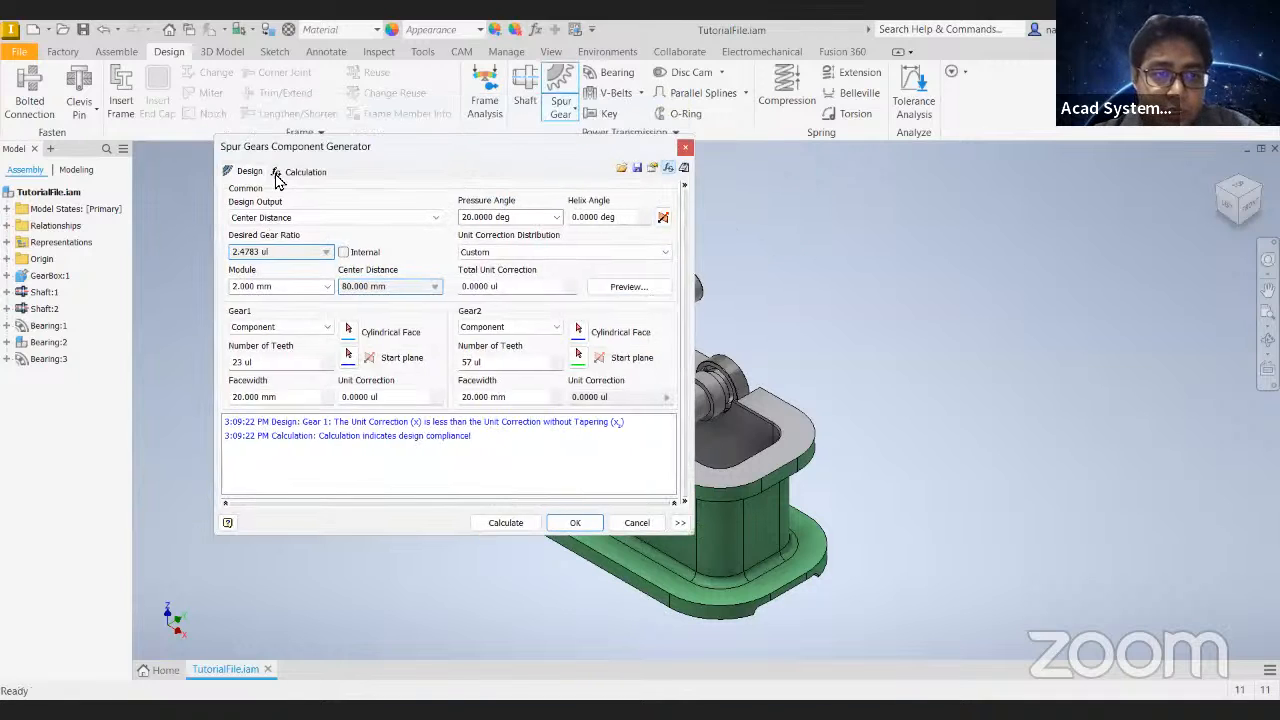
- Examine the power and speed inputs of the gear strength calculation and return to the gear design settings
{"action": "left_click", "coordinate": [298, 173]}
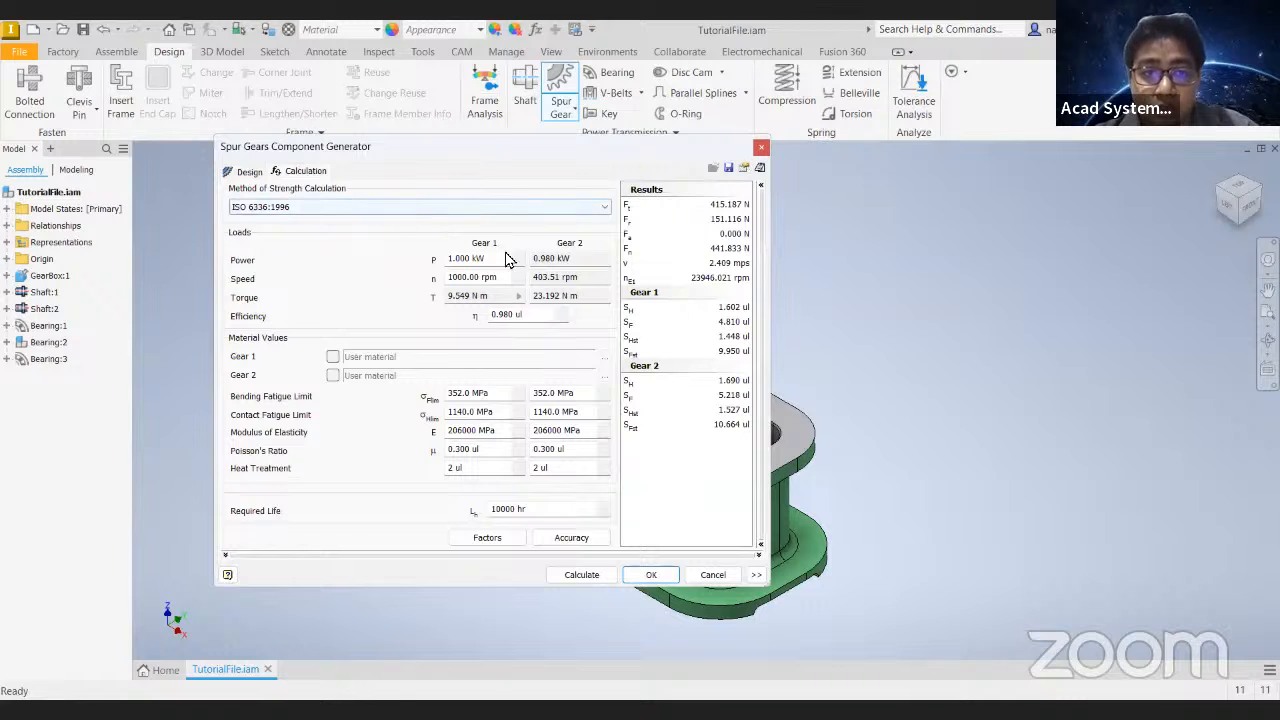
{"action": "double_click", "coordinate": [489, 260]}
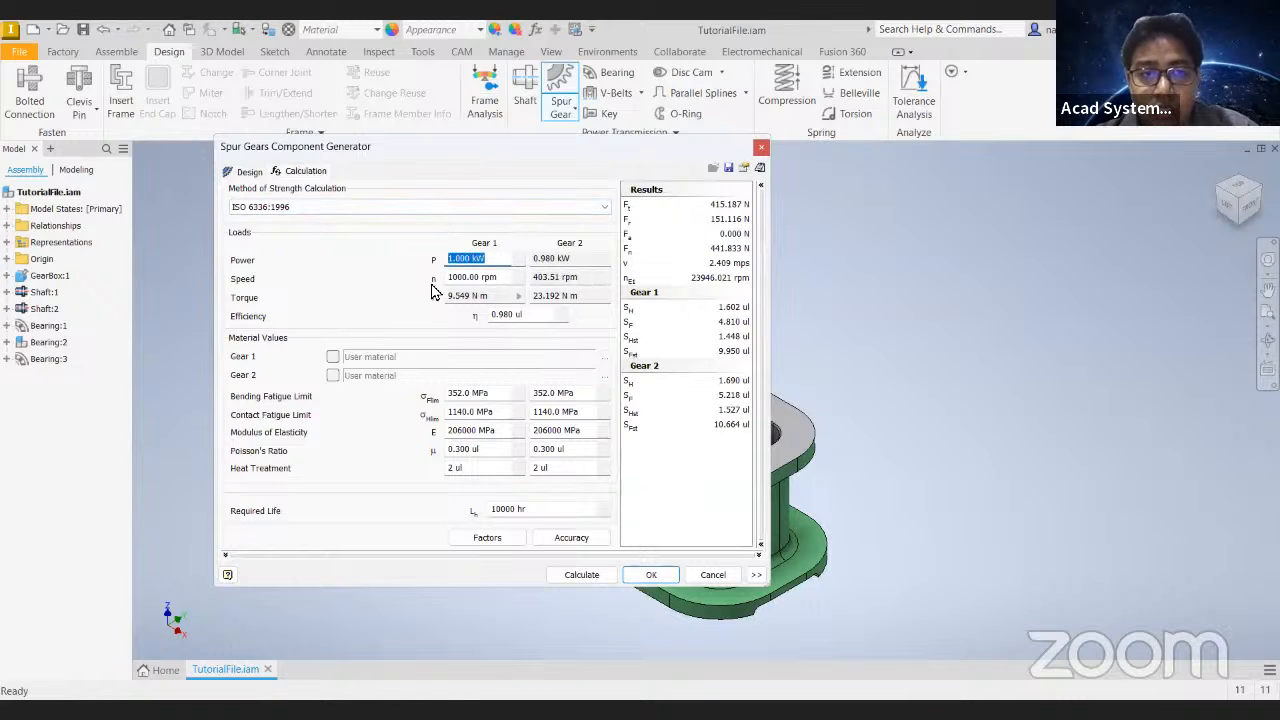
{"action": "double_click", "coordinate": [470, 277]}
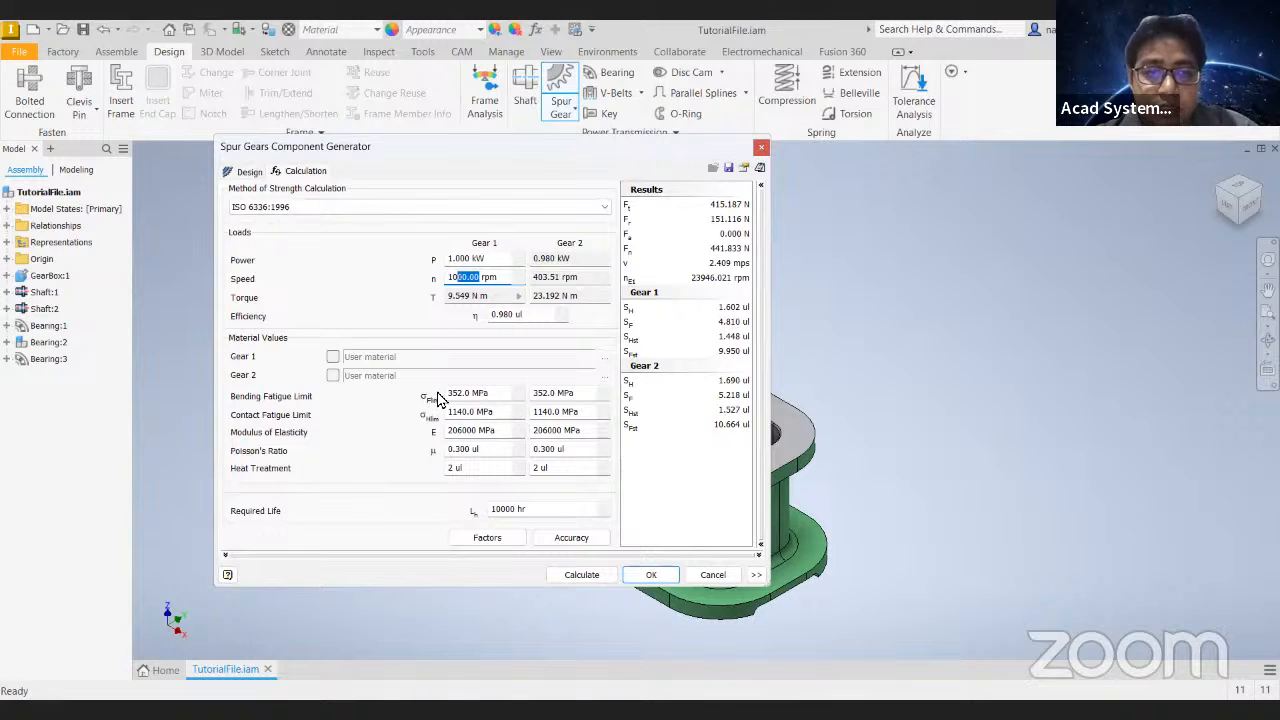
{"action": "left_click", "coordinate": [249, 172]}
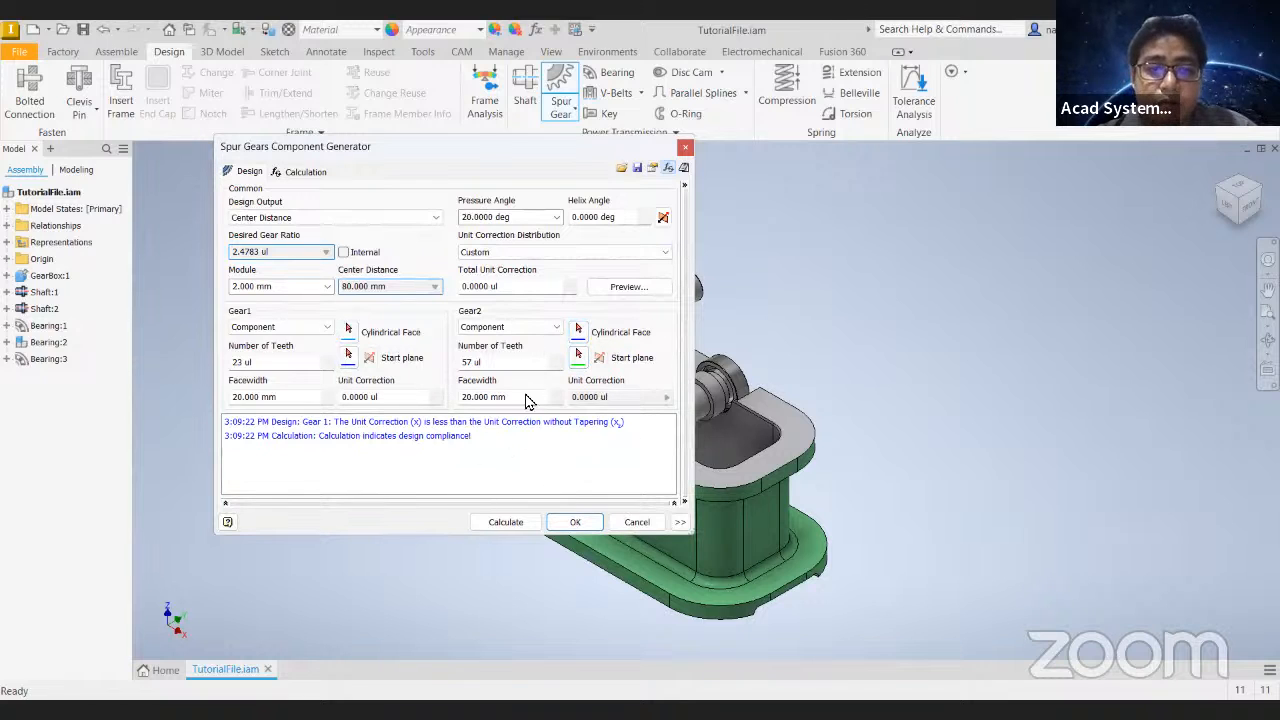
{"action": "left_click", "coordinate": [303, 174]}
{"action": "left_click", "coordinate": [248, 171]}
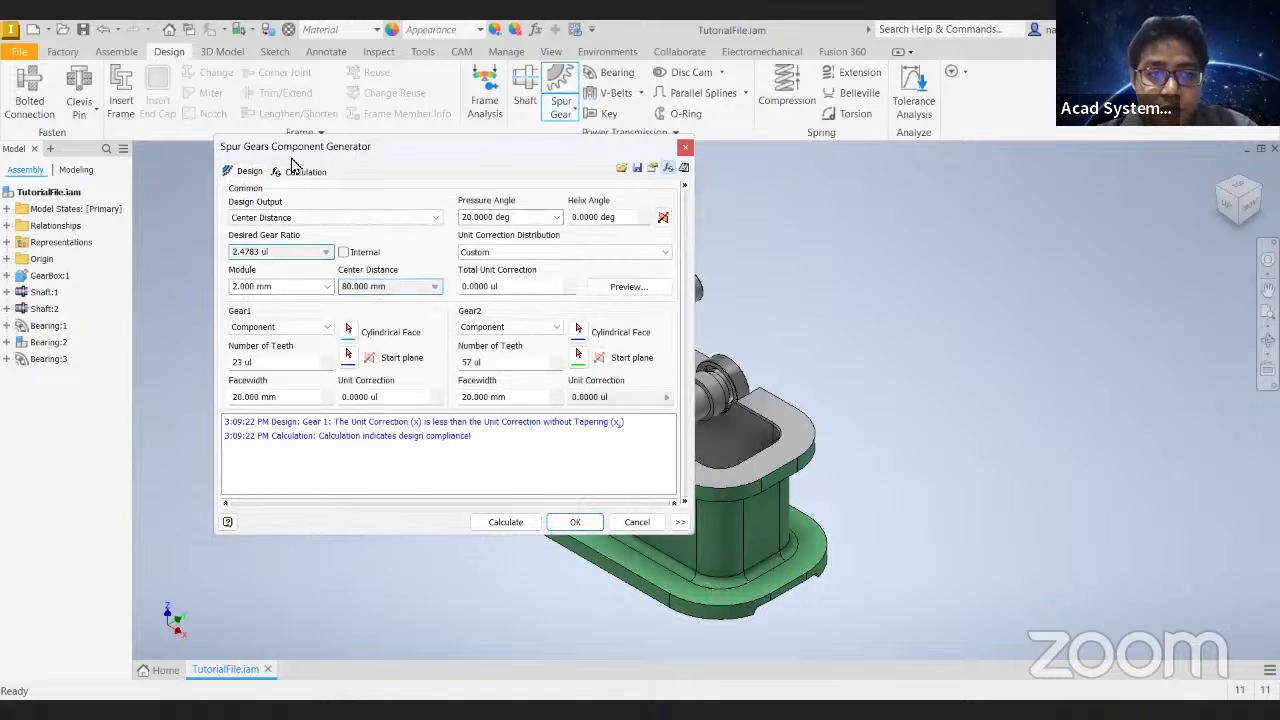
{"action": "left_click", "coordinate": [290, 174]}
{"action": "left_click", "coordinate": [245, 173]}
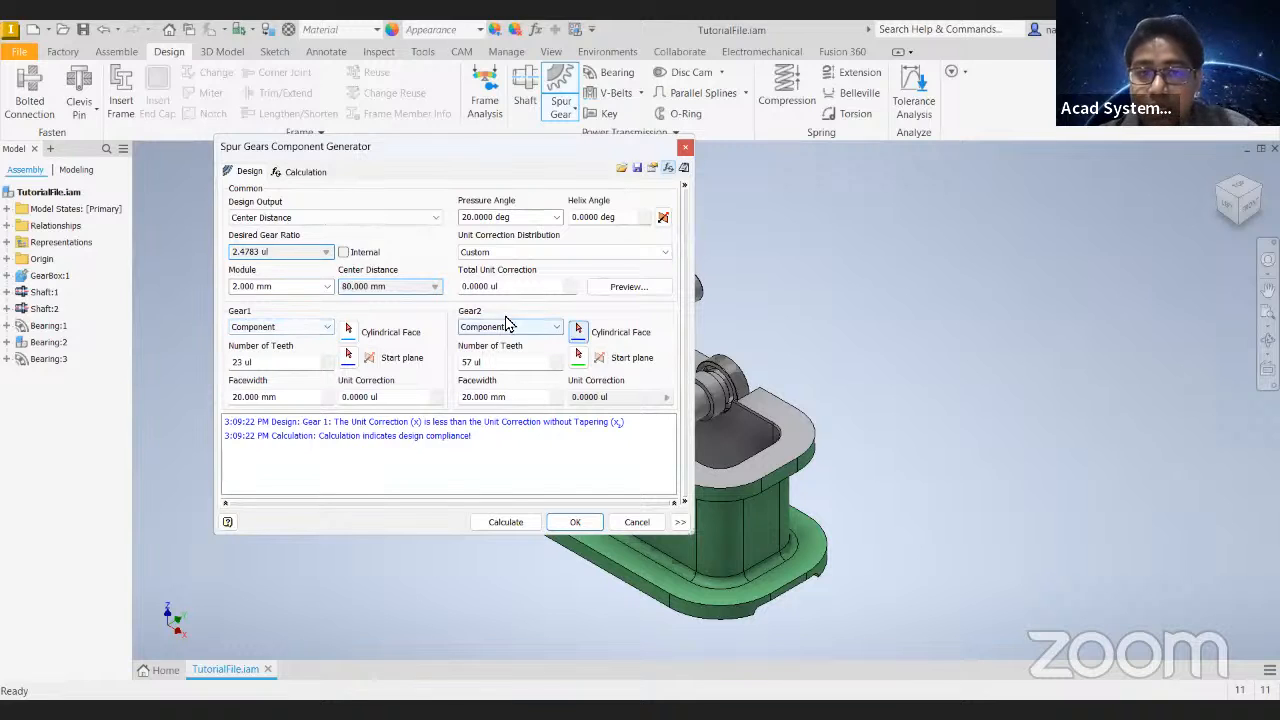
- Examine the Gear1 model type choices, the Design Output choices and the center distance of the gear pair
{"action": "left_click", "coordinate": [302, 330]}
{"action": "left_click", "coordinate": [302, 330]}
{"action": "left_click", "coordinate": [312, 330]}
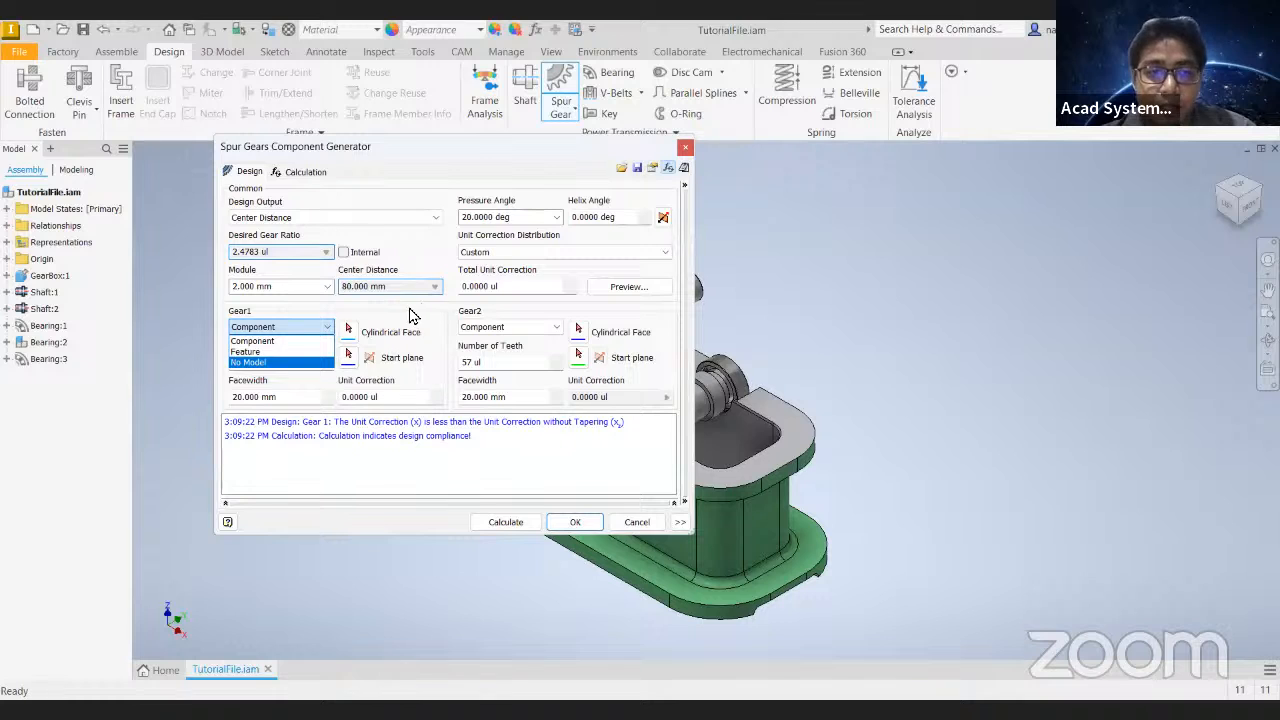
{"action": "left_click", "coordinate": [265, 189]}
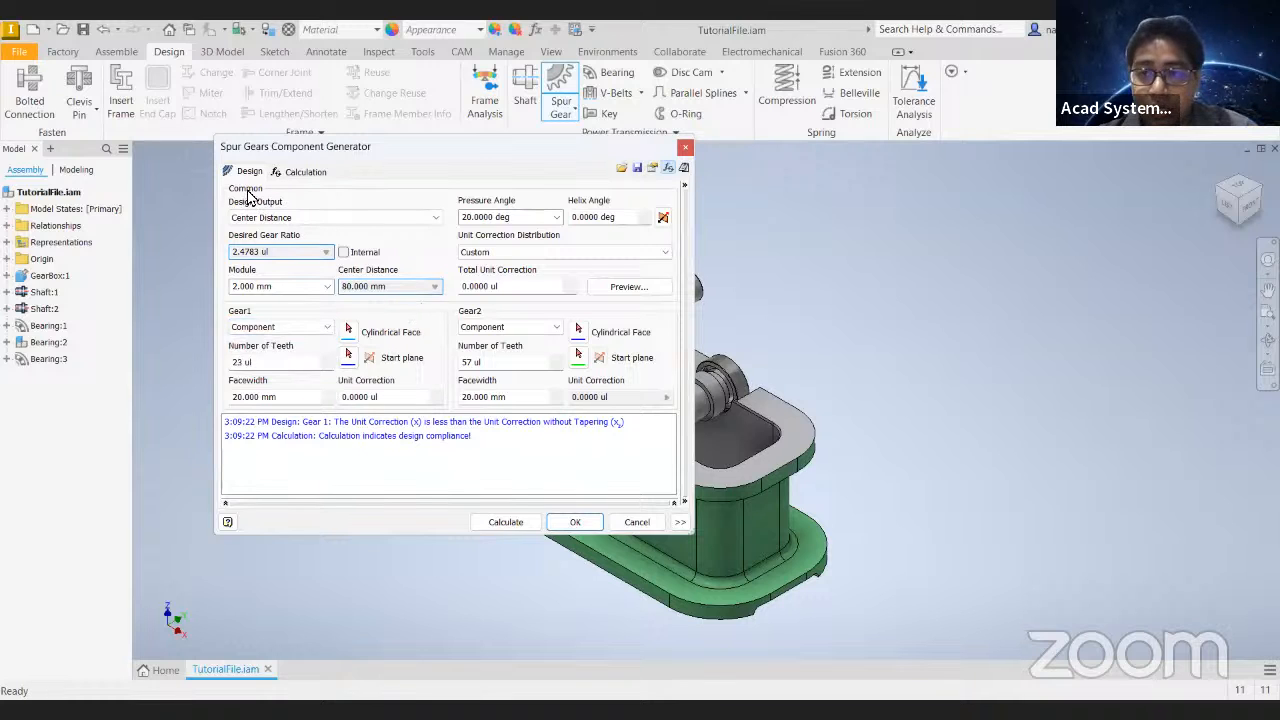
{"action": "left_click", "coordinate": [316, 219]}
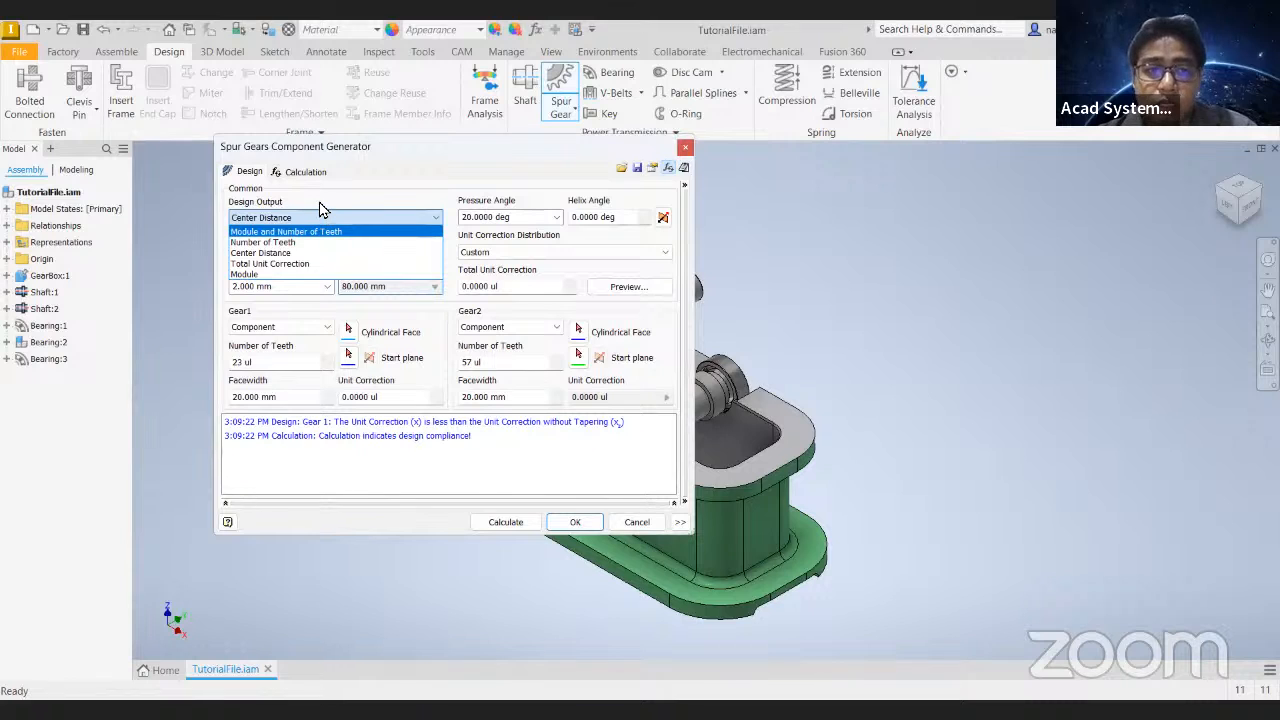
{"action": "left_click", "coordinate": [271, 219]}
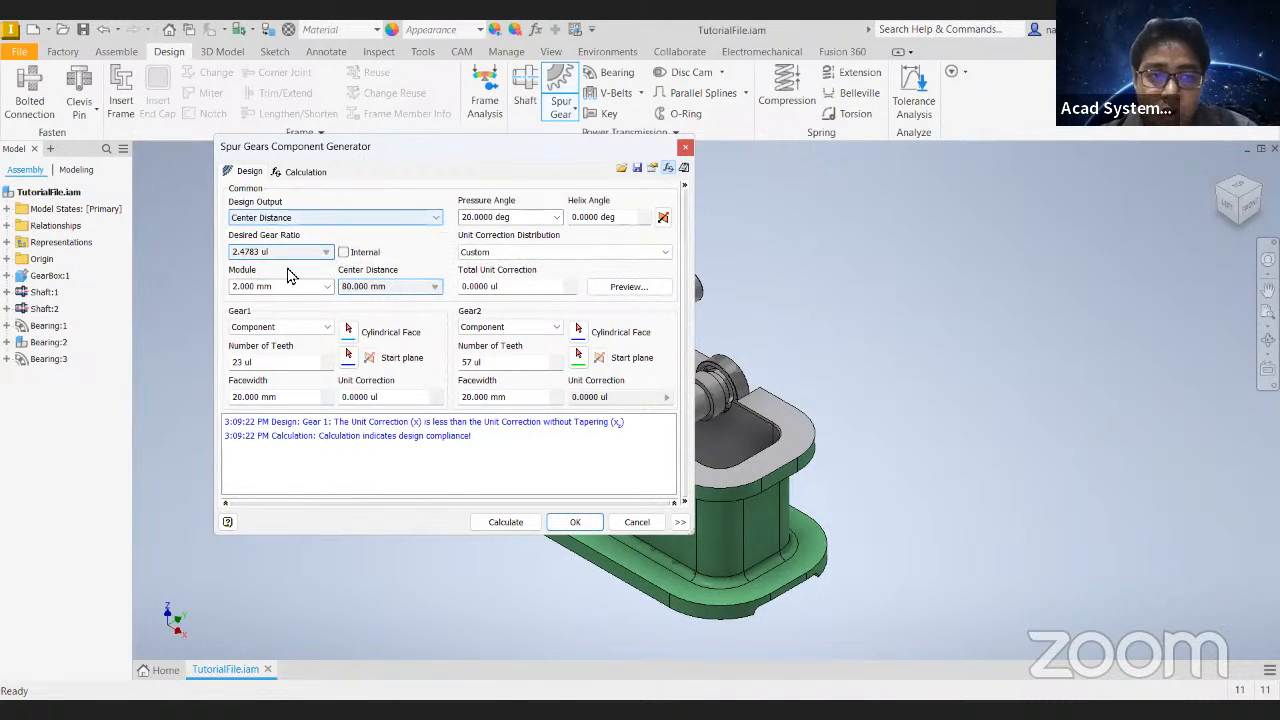
{"action": "left_click", "coordinate": [283, 220]}
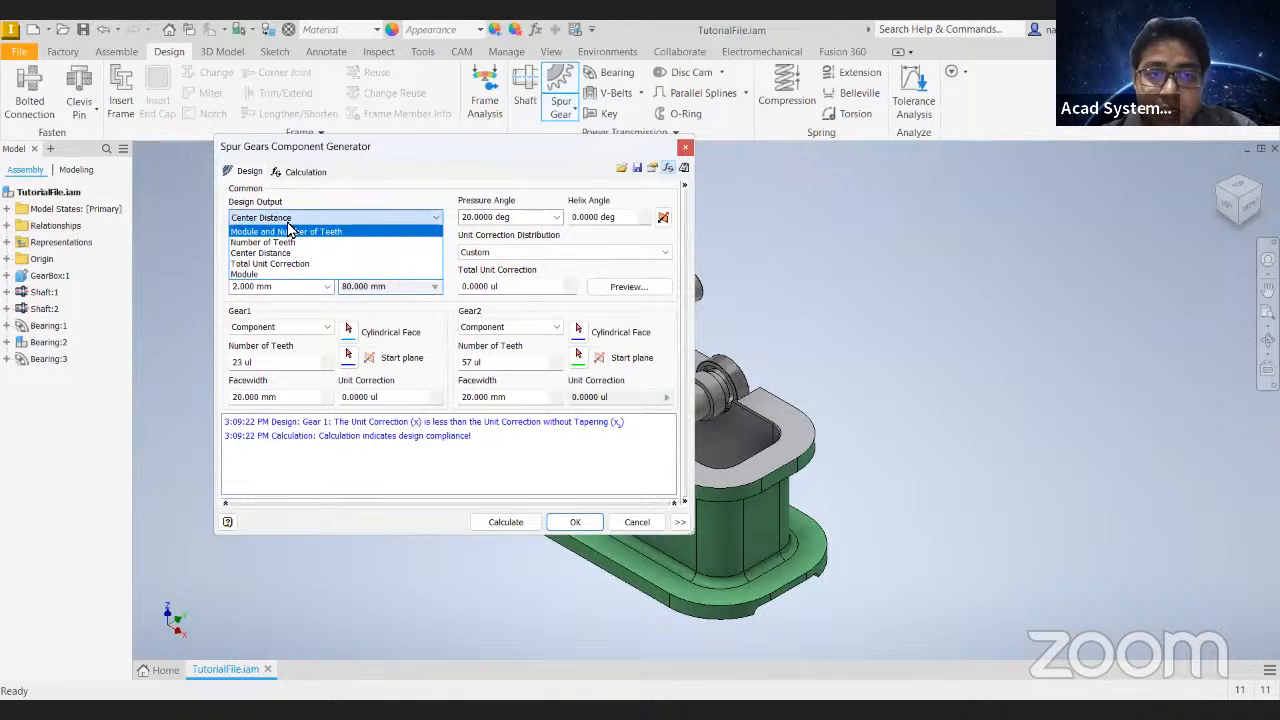
{"action": "left_click", "coordinate": [362, 288]}
{"action": "double_click", "coordinate": [345, 288]}
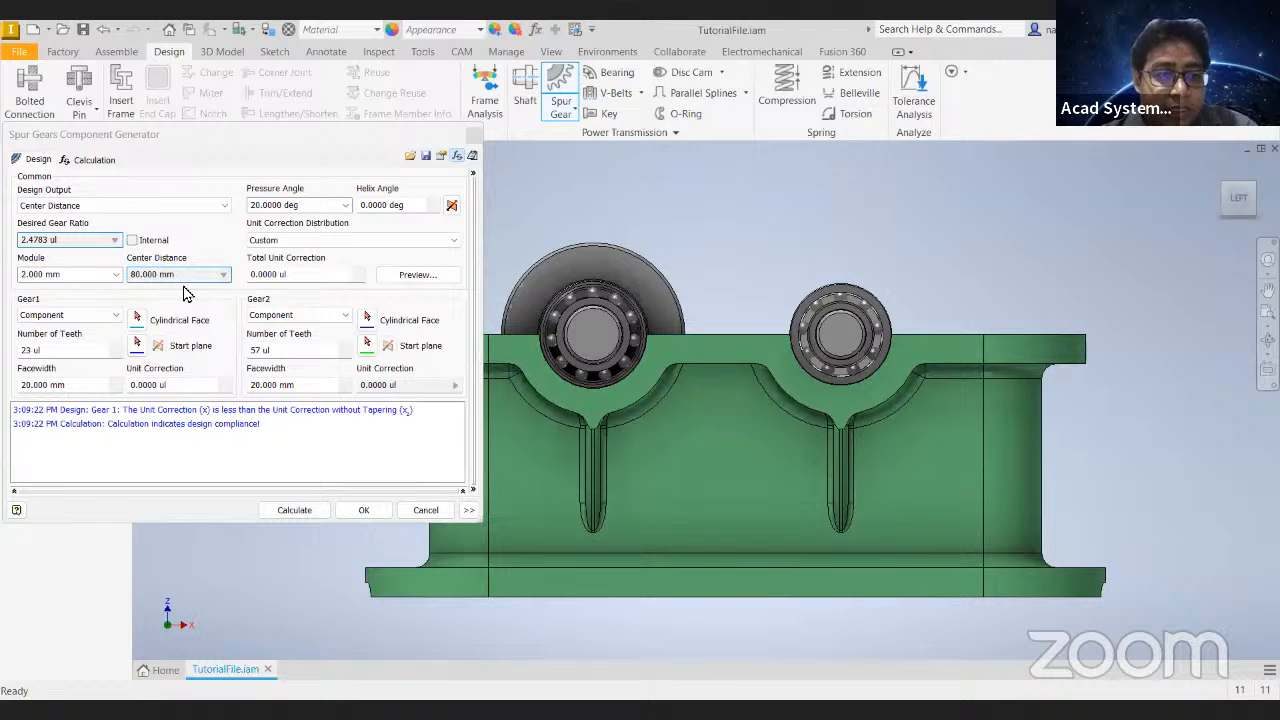
- Enable the Internal gear option and set the gear pair's Design Output to Number of Teeth
{"action": "left_click", "coordinate": [221, 248]}
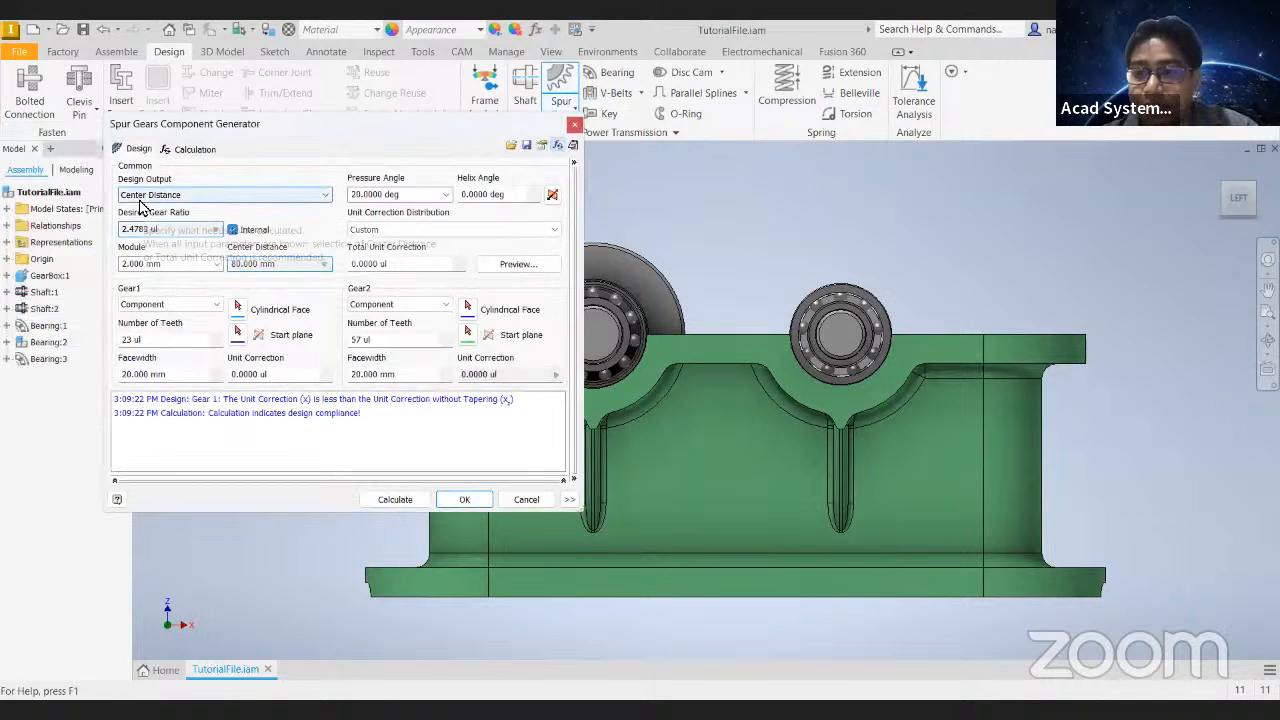
{"action": "left_click", "coordinate": [305, 195]}
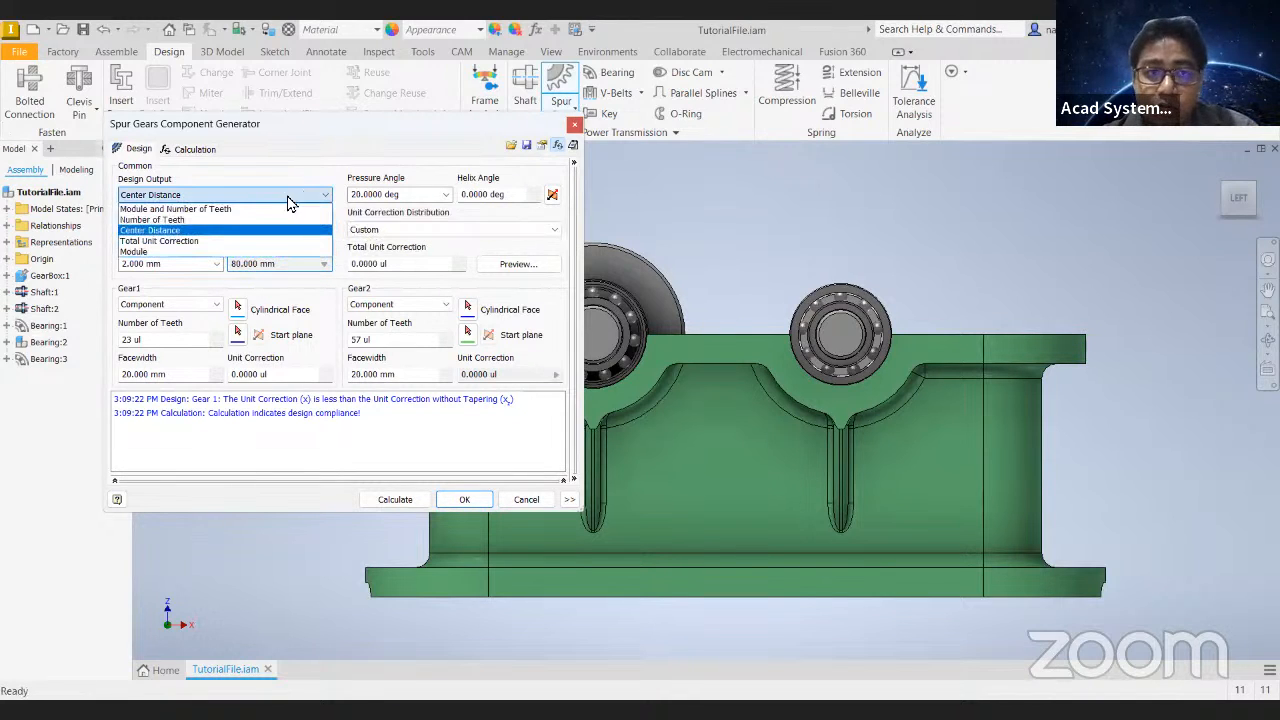
{"action": "left_click", "coordinate": [168, 220]}
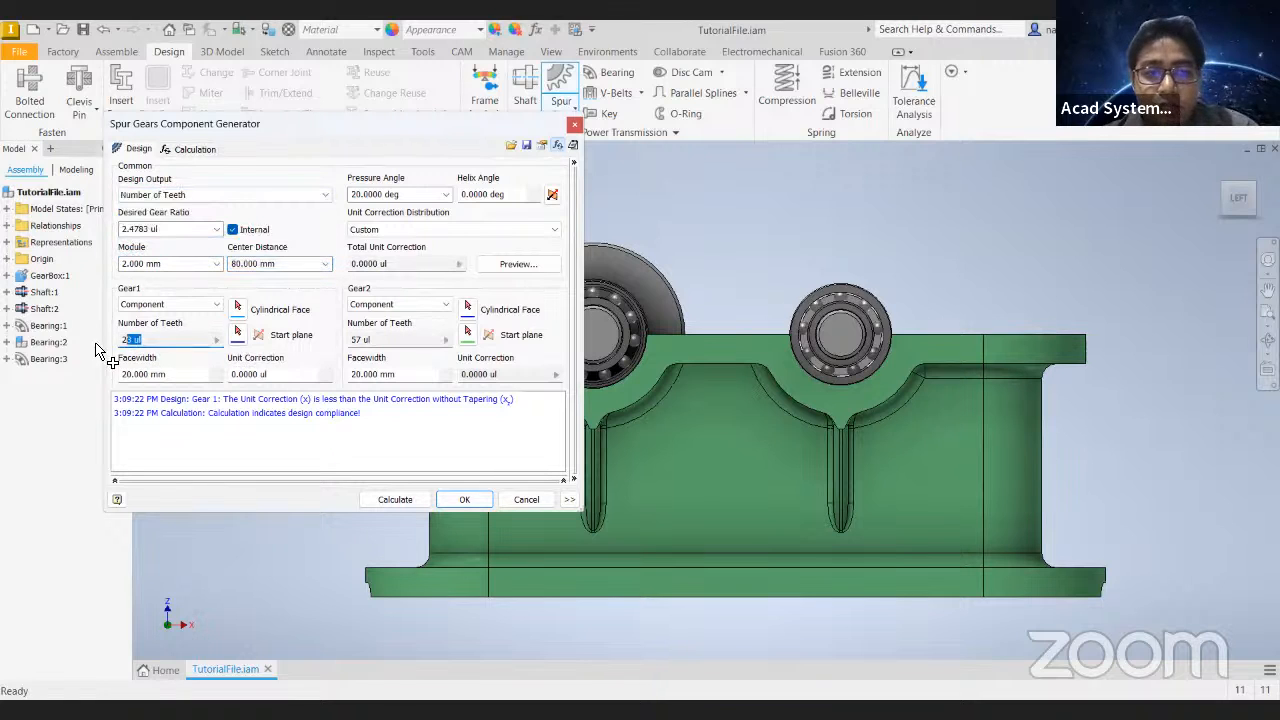
- Set the desired gear ratio to 1.5
{"action": "left_click_drag", "start_coordinate": [374, 340], "coordinate": [312, 348]}
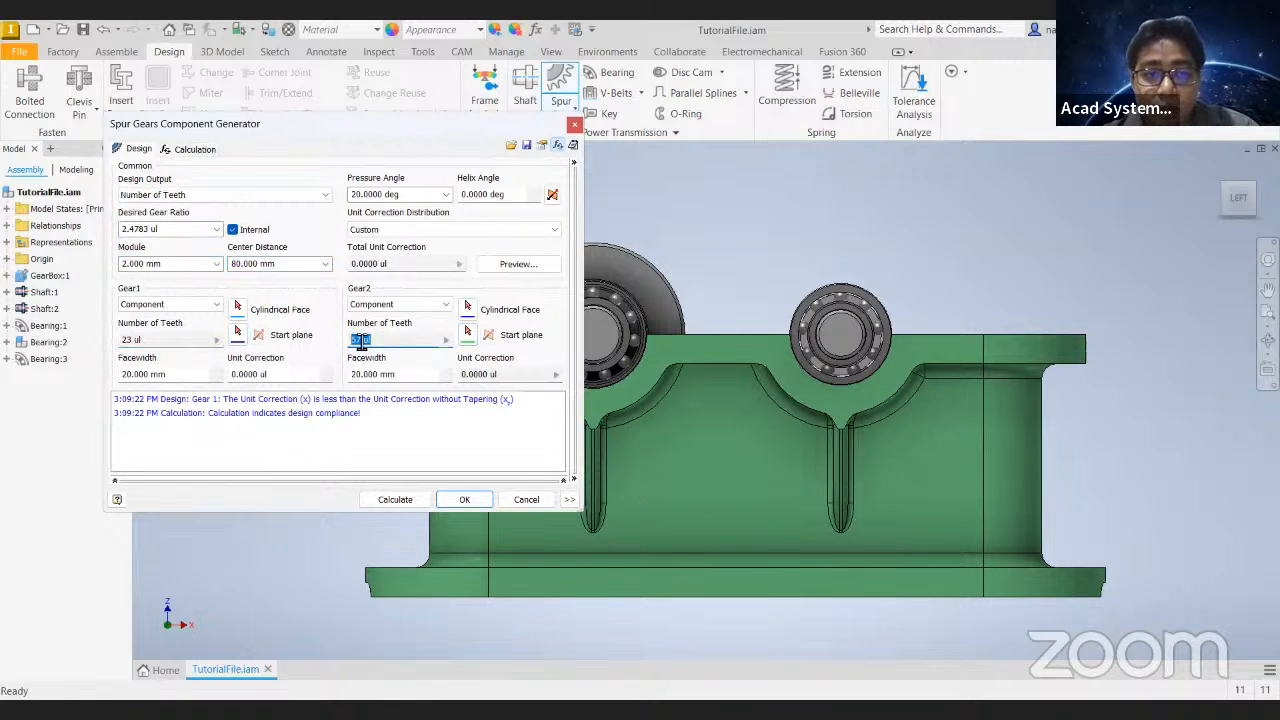
{"action": "left_click", "coordinate": [172, 229]}
{"action": "type", "text": "1"}
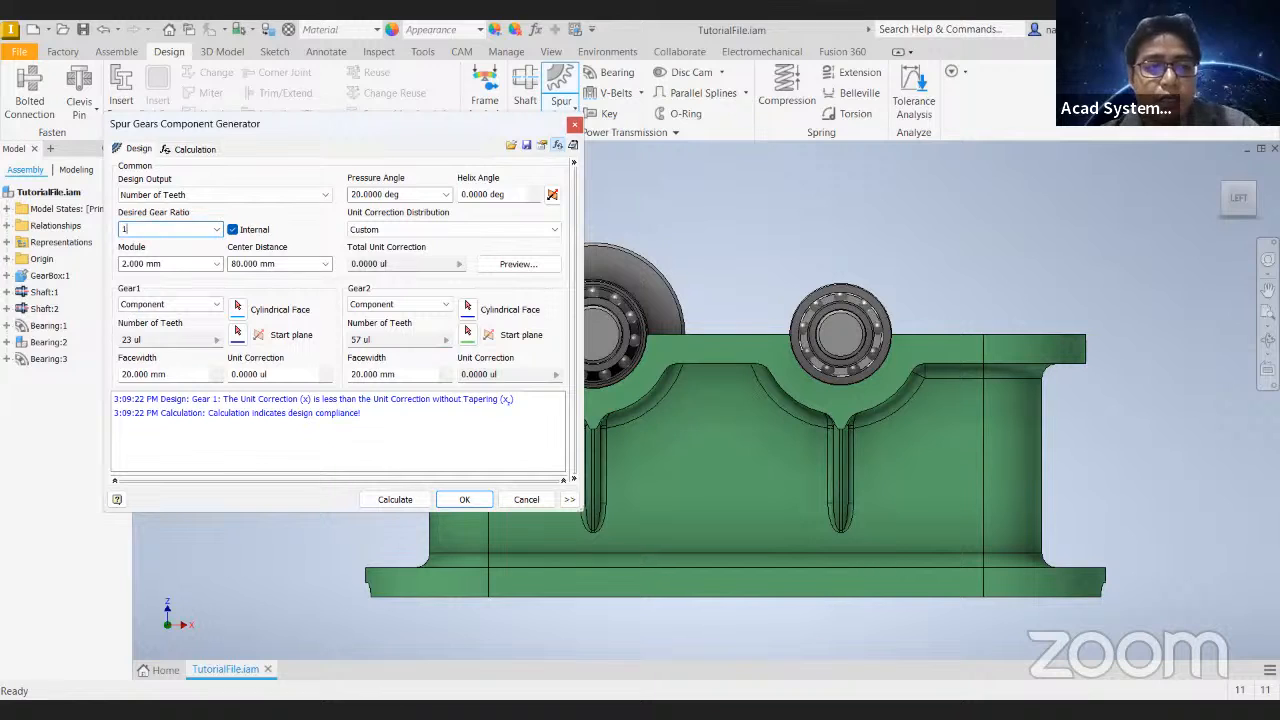
{"action": "type", "text": ".56"}
{"action": "key", "text": "BackSpace"}
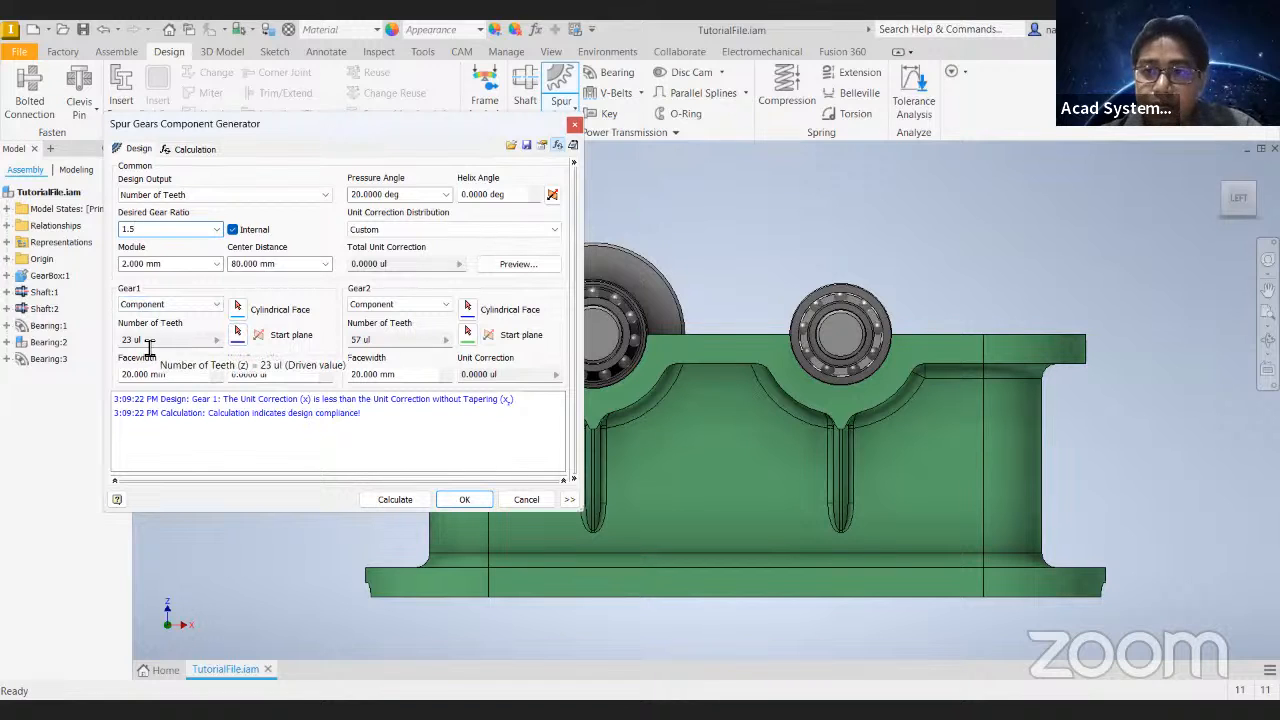
- Calculate the gear pair with the 1.5 ratio and switch its Design Output to Module
{"action": "left_click", "coordinate": [395, 500]}
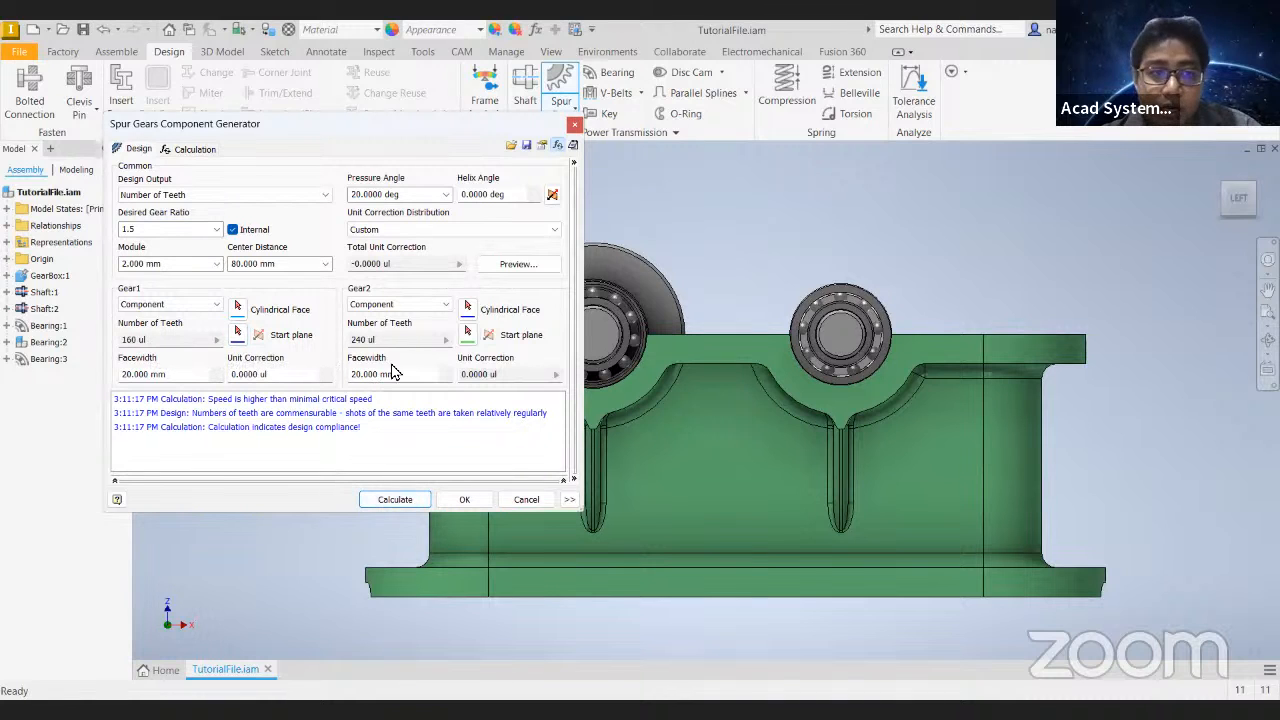
{"action": "left_click_drag", "start_coordinate": [192, 264], "coordinate": [97, 268]}
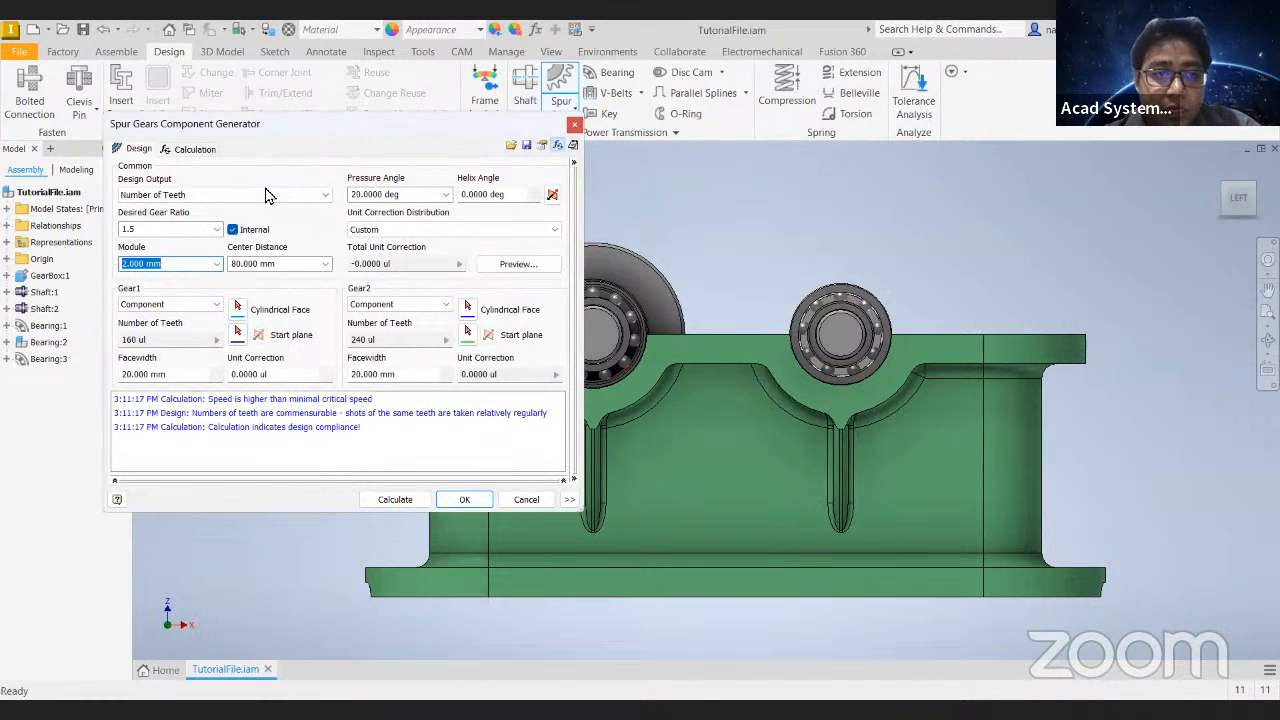
{"action": "left_click", "coordinate": [232, 194]}
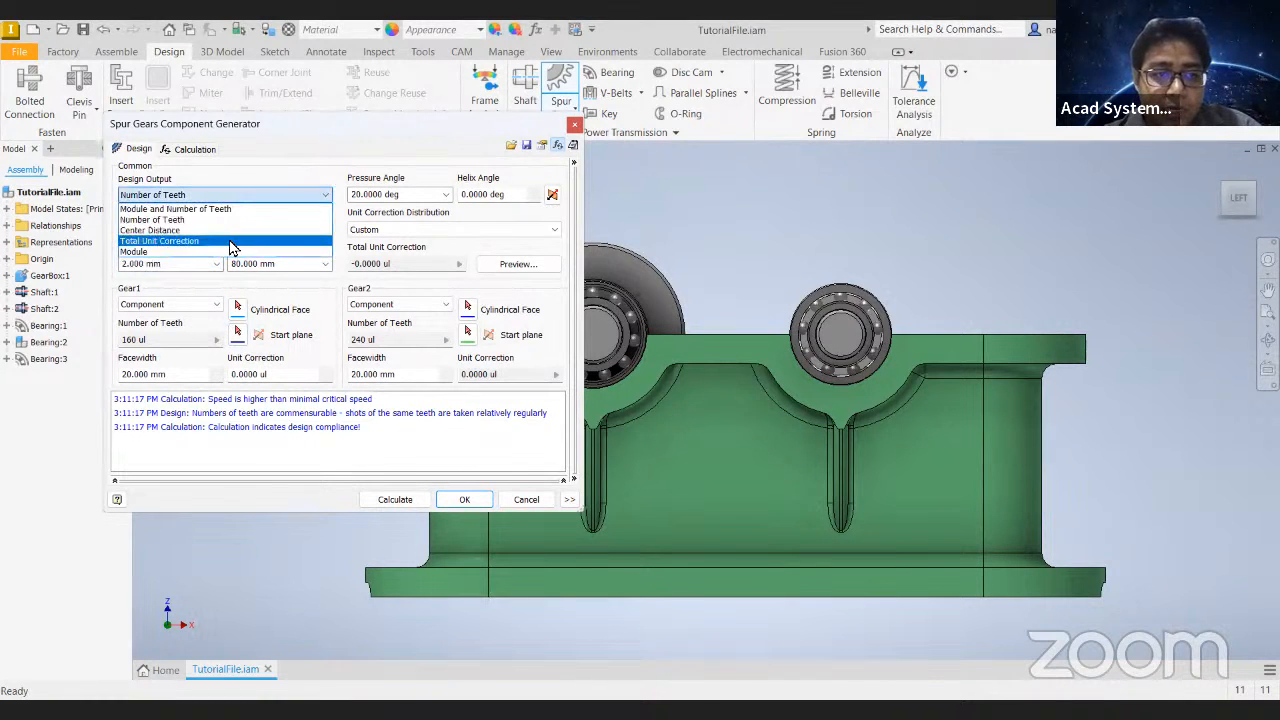
{"action": "left_click", "coordinate": [205, 255]}
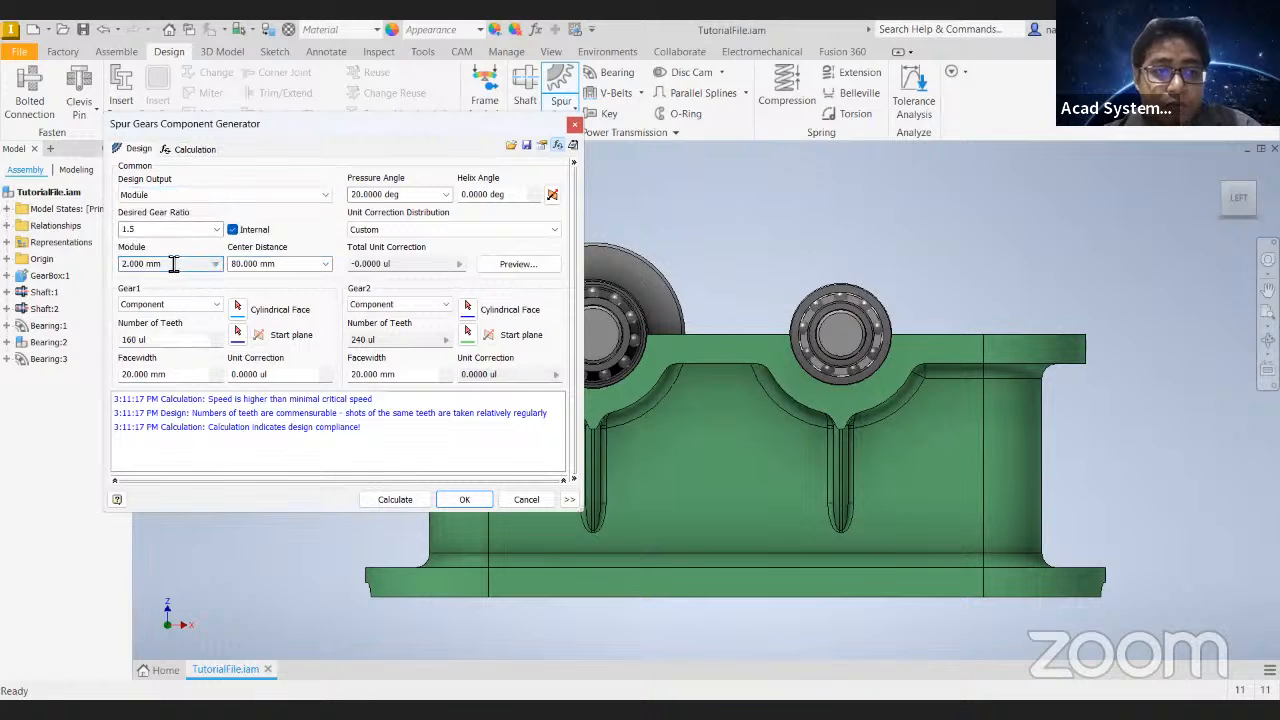
{"action": "left_click", "coordinate": [160, 264]}
{"action": "left_click", "coordinate": [215, 194]}
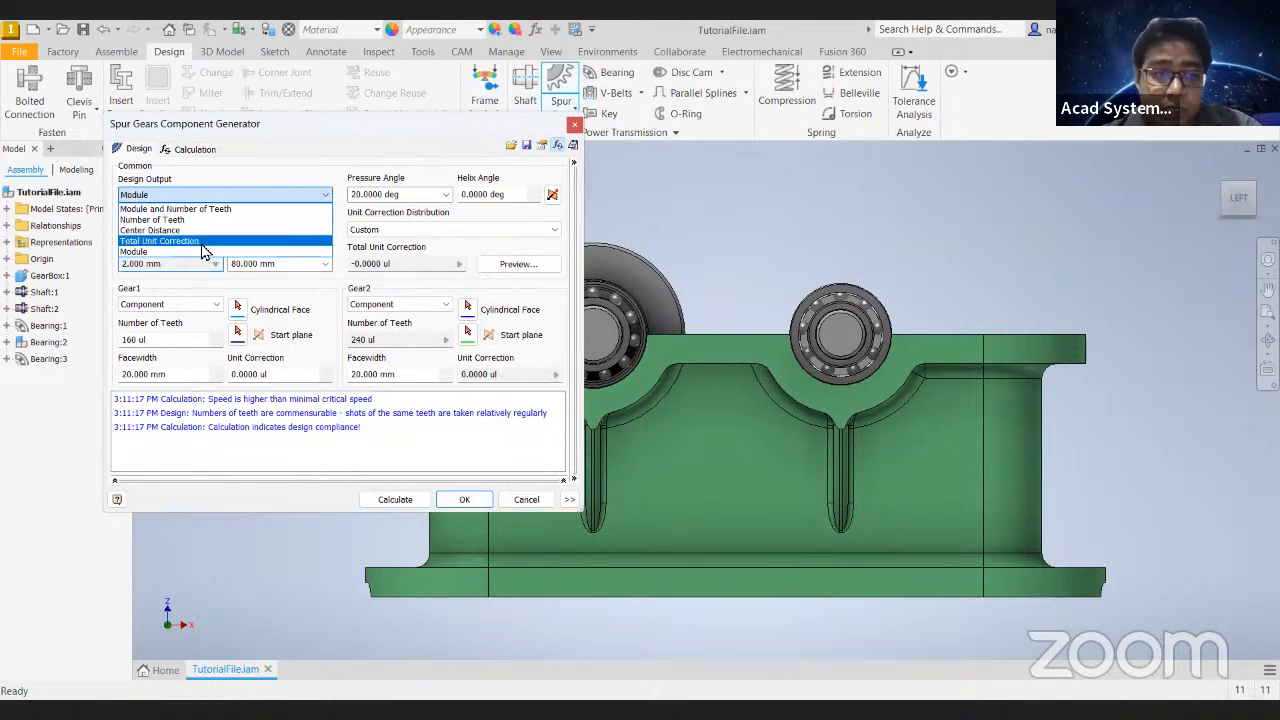
{"action": "left_click", "coordinate": [140, 252]}
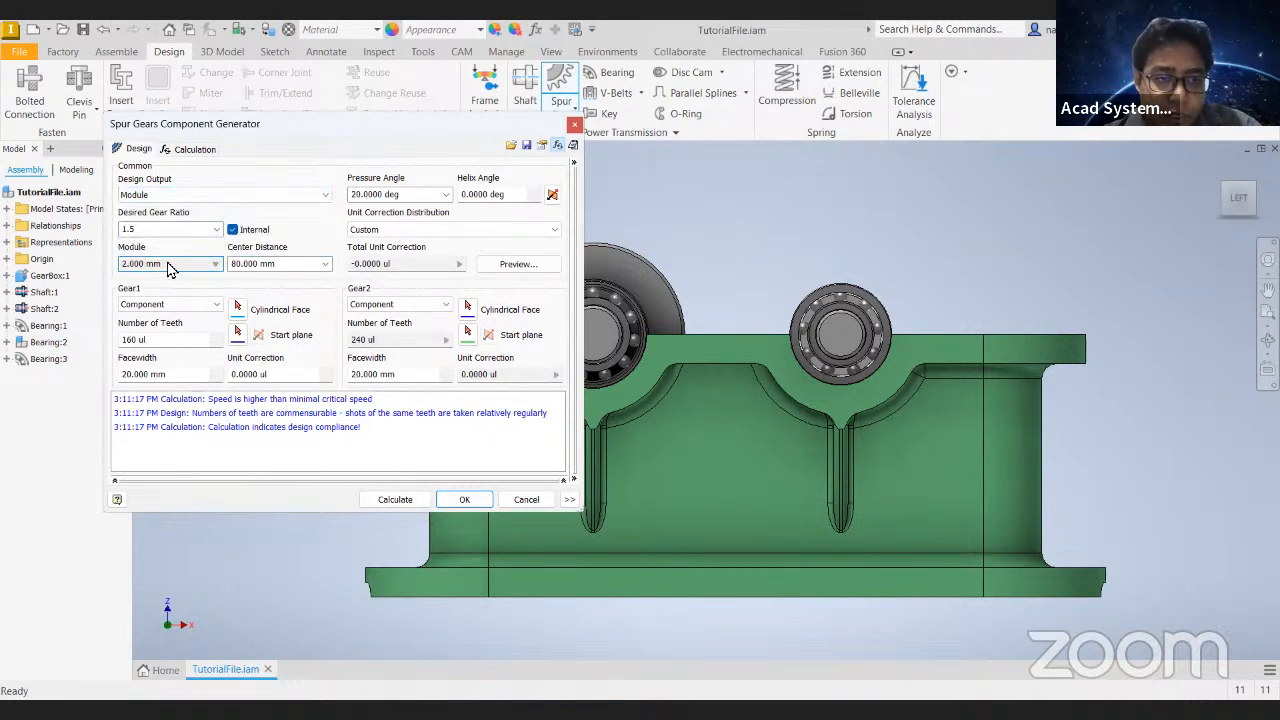
- Try Center Distance as the Design Output, check both gears' tooth number fields, and discard the design to restart the Spur Gears Component Generator
{"action": "left_click", "coordinate": [176, 196]}
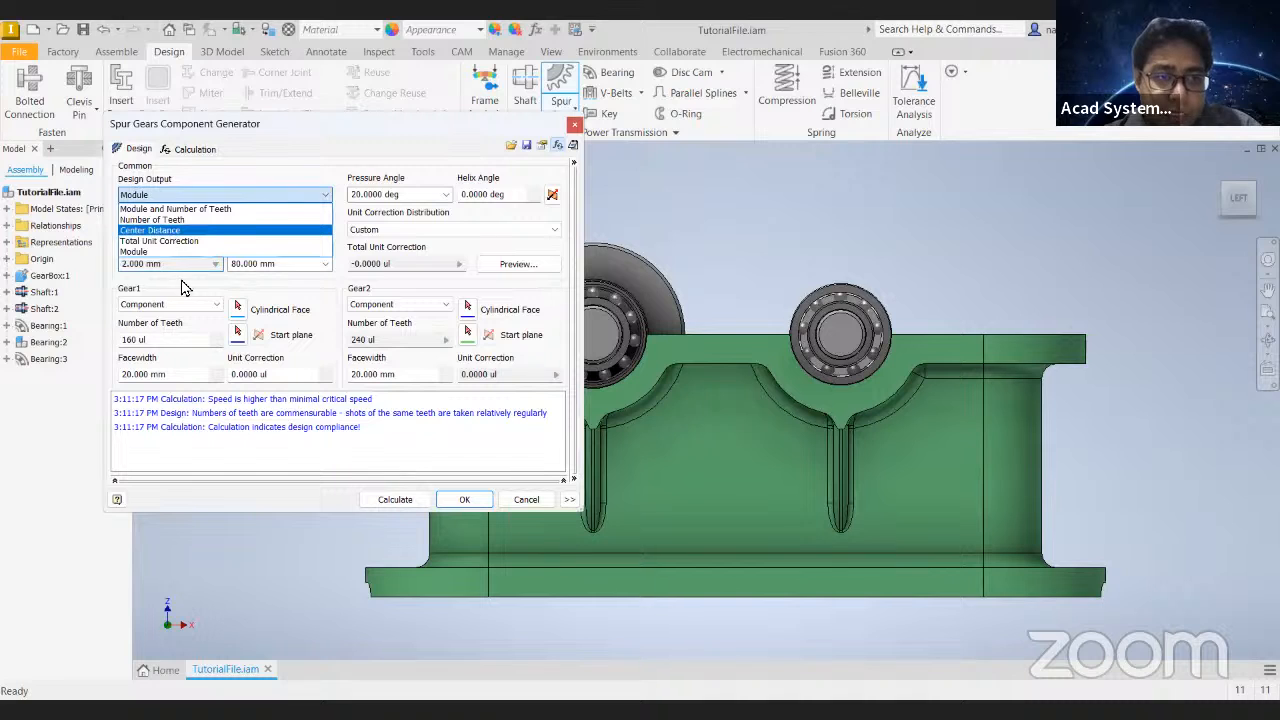
{"action": "left_click", "coordinate": [177, 231]}
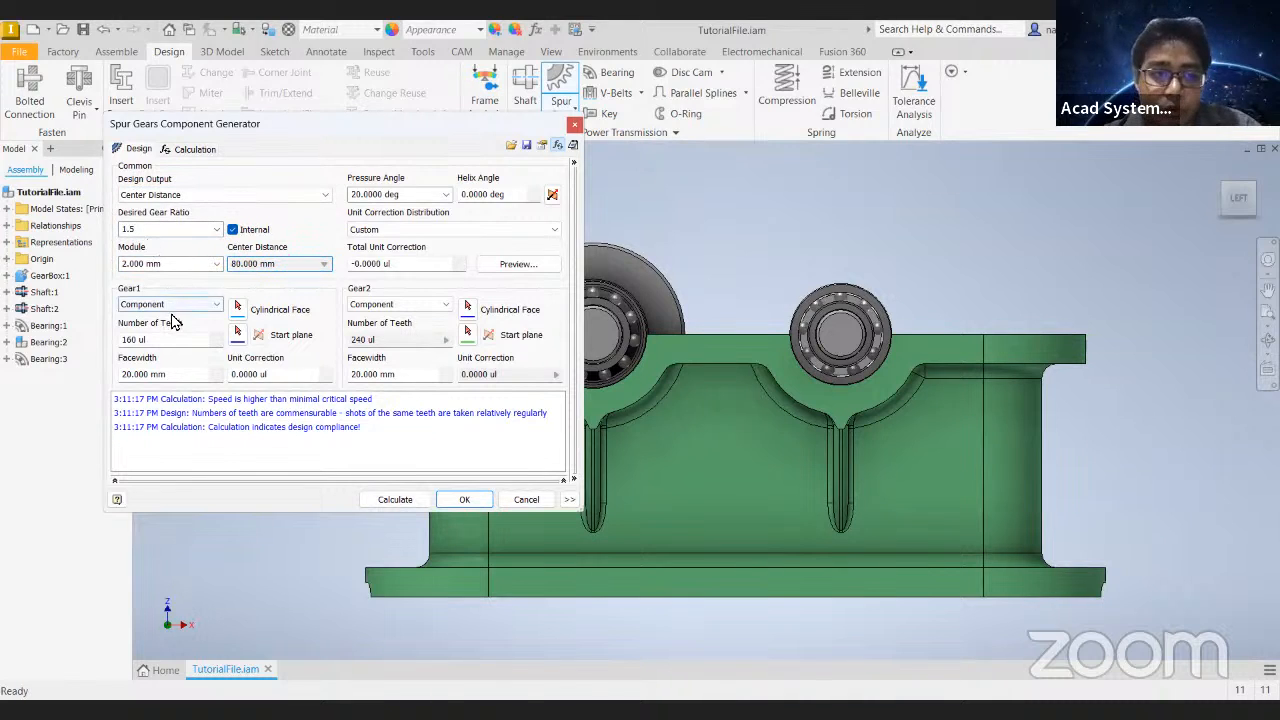
{"action": "left_click_drag", "start_coordinate": [163, 342], "coordinate": [98, 348]}
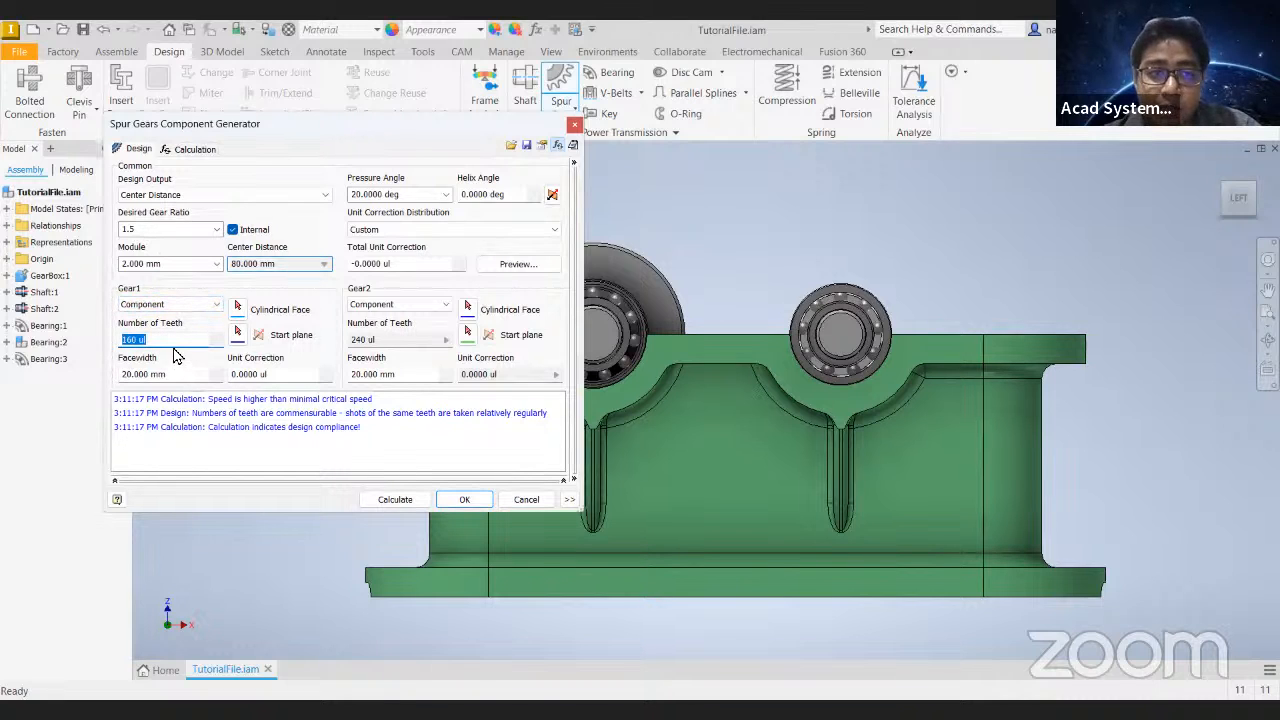
{"action": "left_click_drag", "start_coordinate": [372, 342], "coordinate": [325, 358]}
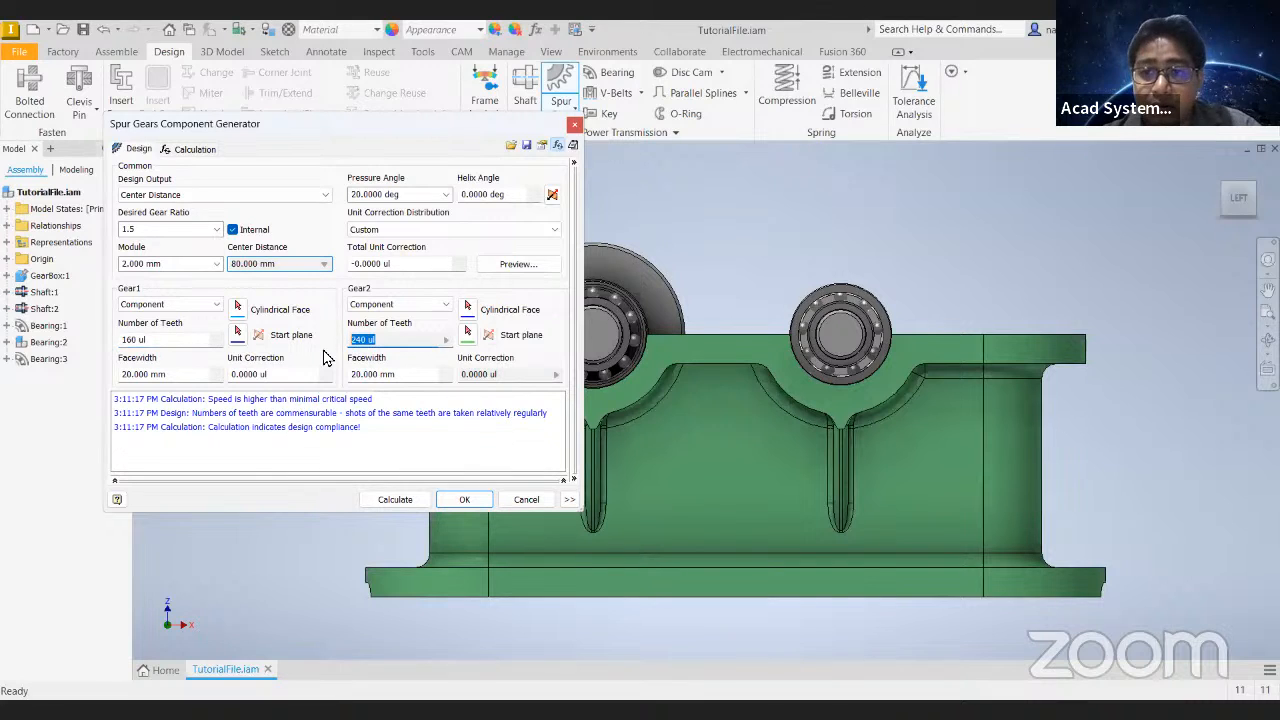
{"action": "left_click", "coordinate": [574, 124]}
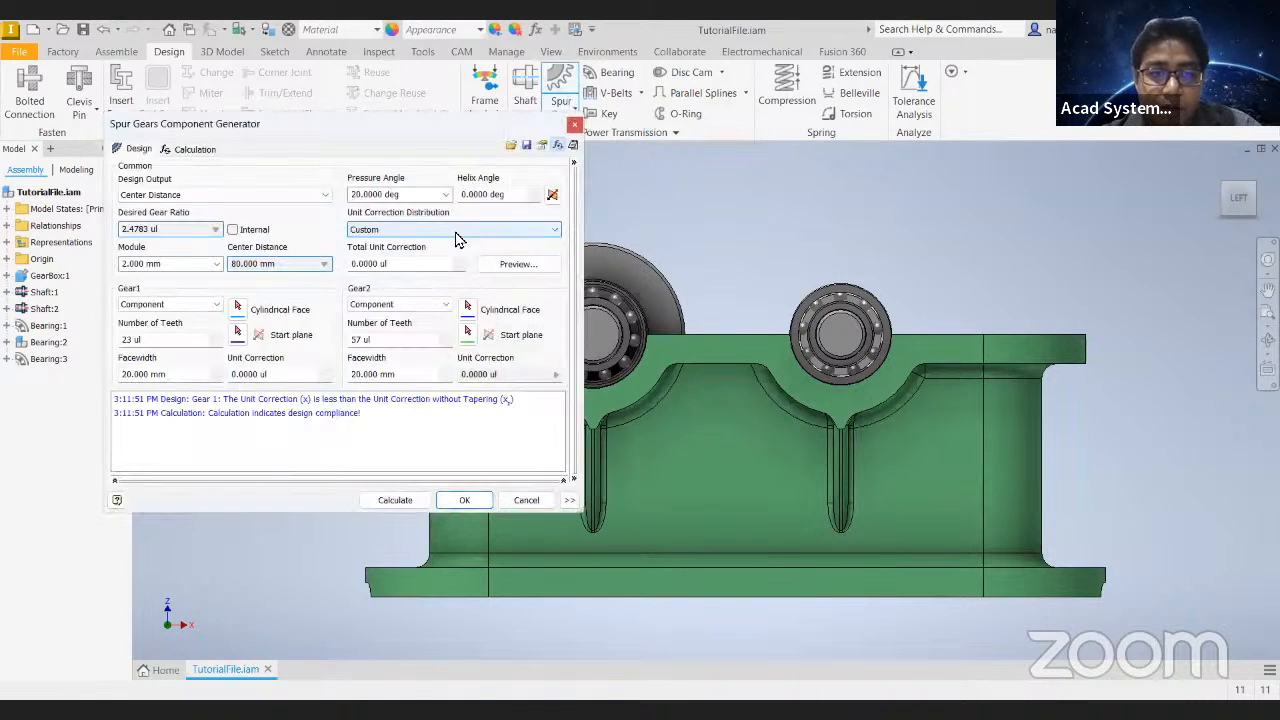
- Examine the Number of Teeth fields of both gears under the Center Distance and Module design outputs
{"action": "left_click_drag", "start_coordinate": [414, 347], "coordinate": [291, 346]}
{"action": "left_click_drag", "start_coordinate": [174, 344], "coordinate": [91, 351]}
{"action": "left_click_drag", "start_coordinate": [417, 340], "coordinate": [310, 338]}
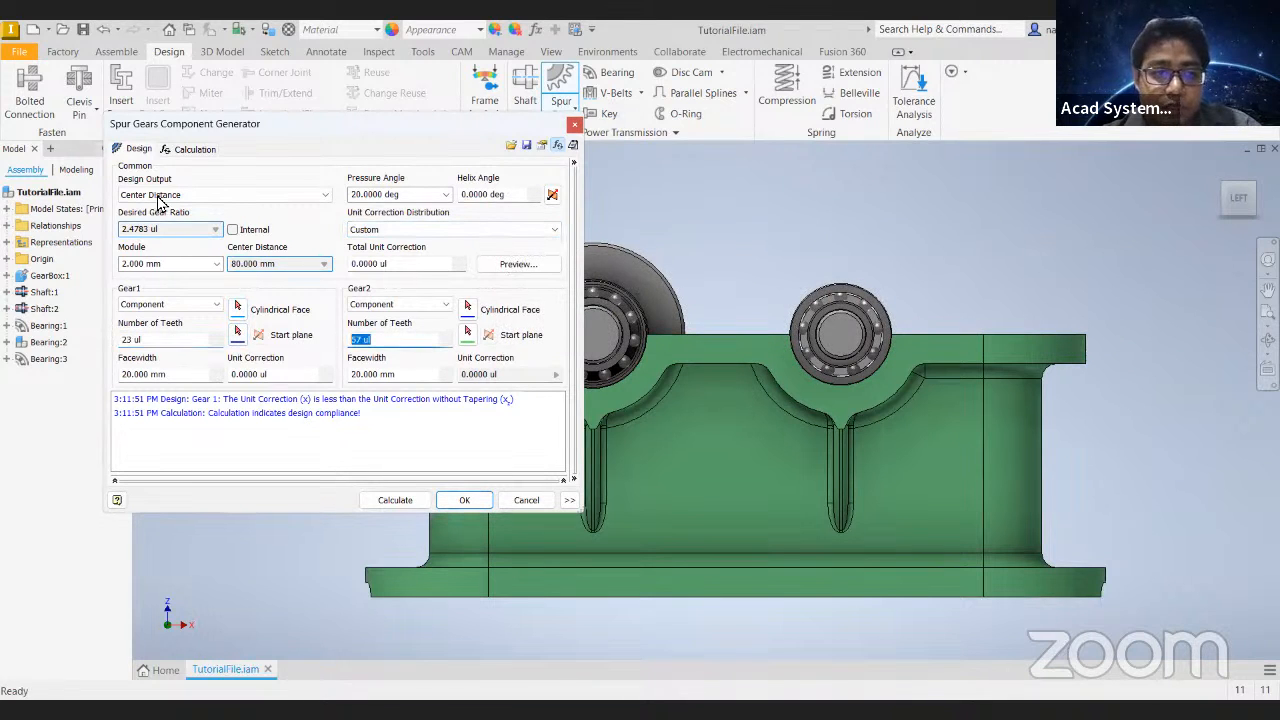
{"action": "left_click", "coordinate": [162, 196]}
{"action": "left_click", "coordinate": [192, 252]}
{"action": "left_click_drag", "start_coordinate": [186, 345], "coordinate": [74, 342]}
{"action": "left_click_drag", "start_coordinate": [412, 345], "coordinate": [258, 346]}
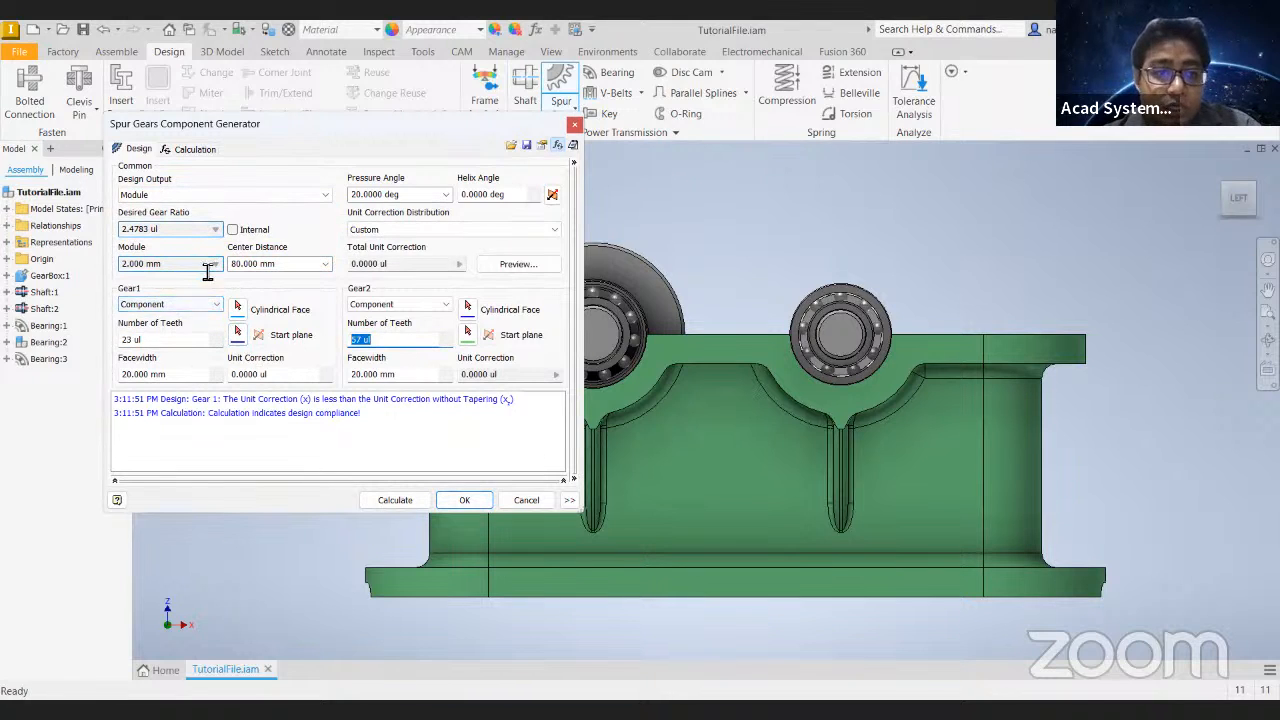
- Compare how the gears' Number of Teeth fields behave under the Number of Teeth and Center Distance design outputs
{"action": "left_click", "coordinate": [172, 196]}
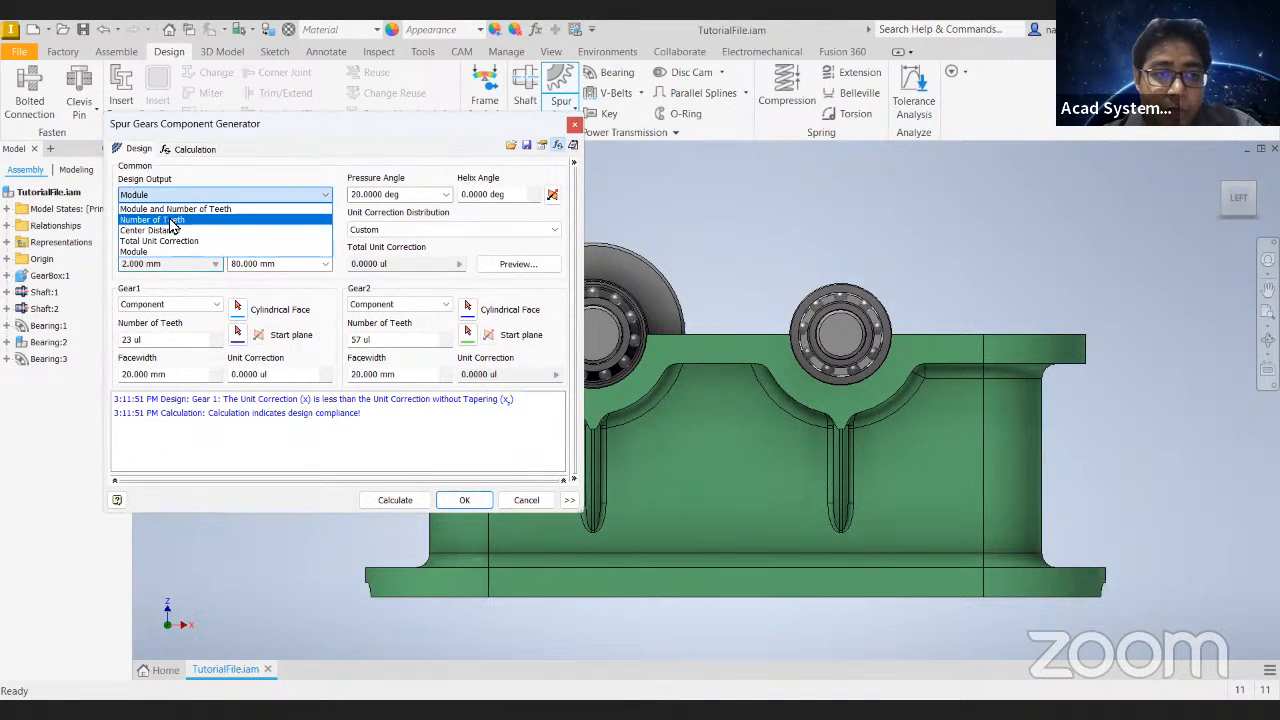
{"action": "left_click", "coordinate": [170, 220]}
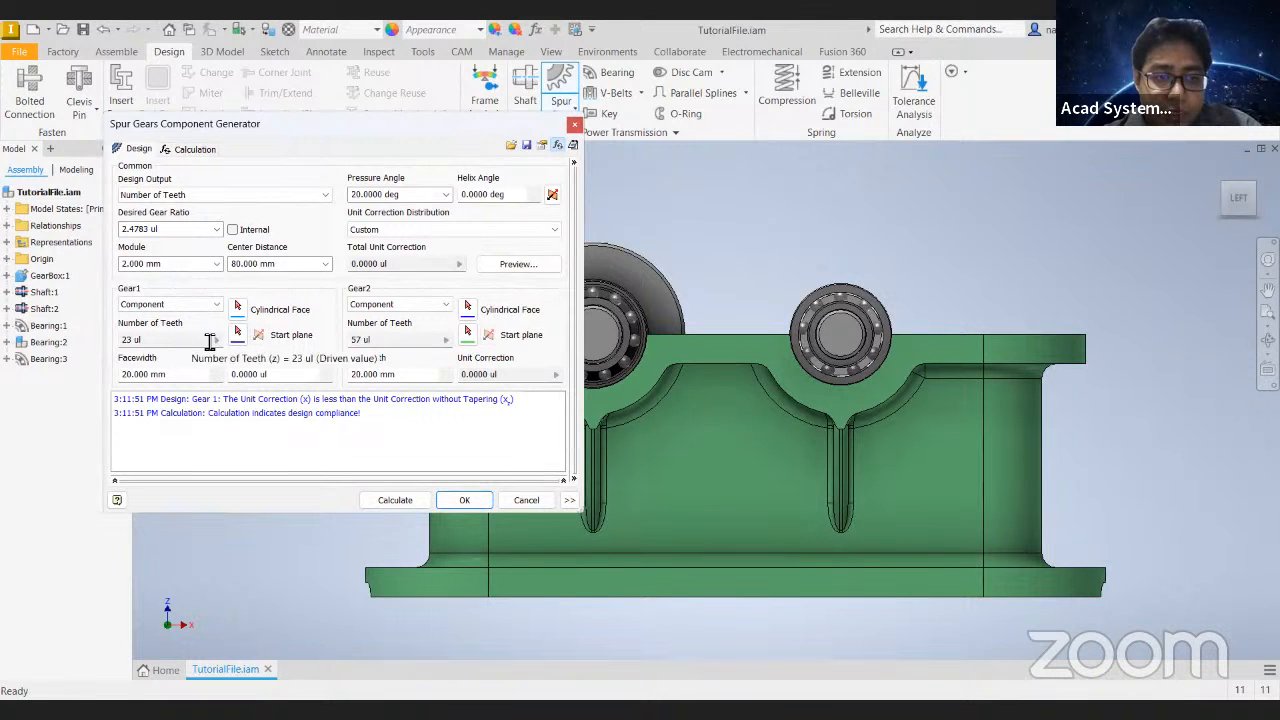
{"action": "left_click", "coordinate": [430, 342]}
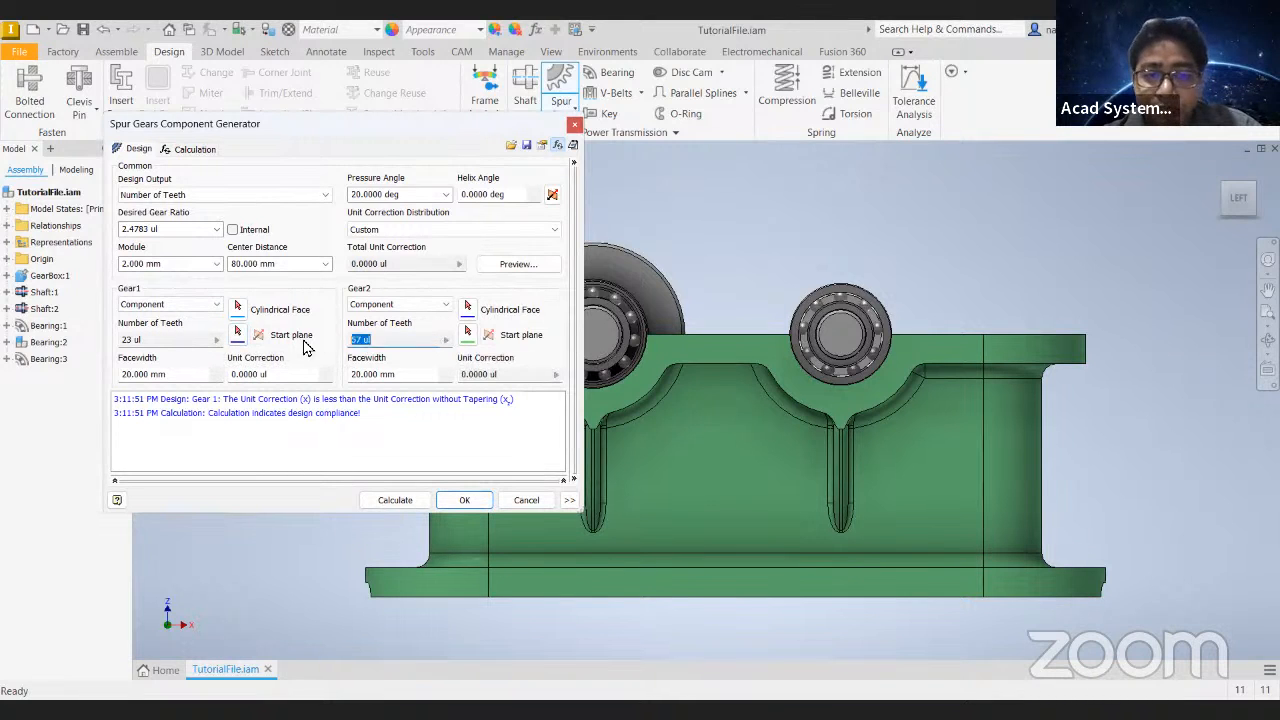
{"action": "left_click", "coordinate": [197, 197]}
{"action": "left_click", "coordinate": [170, 231]}
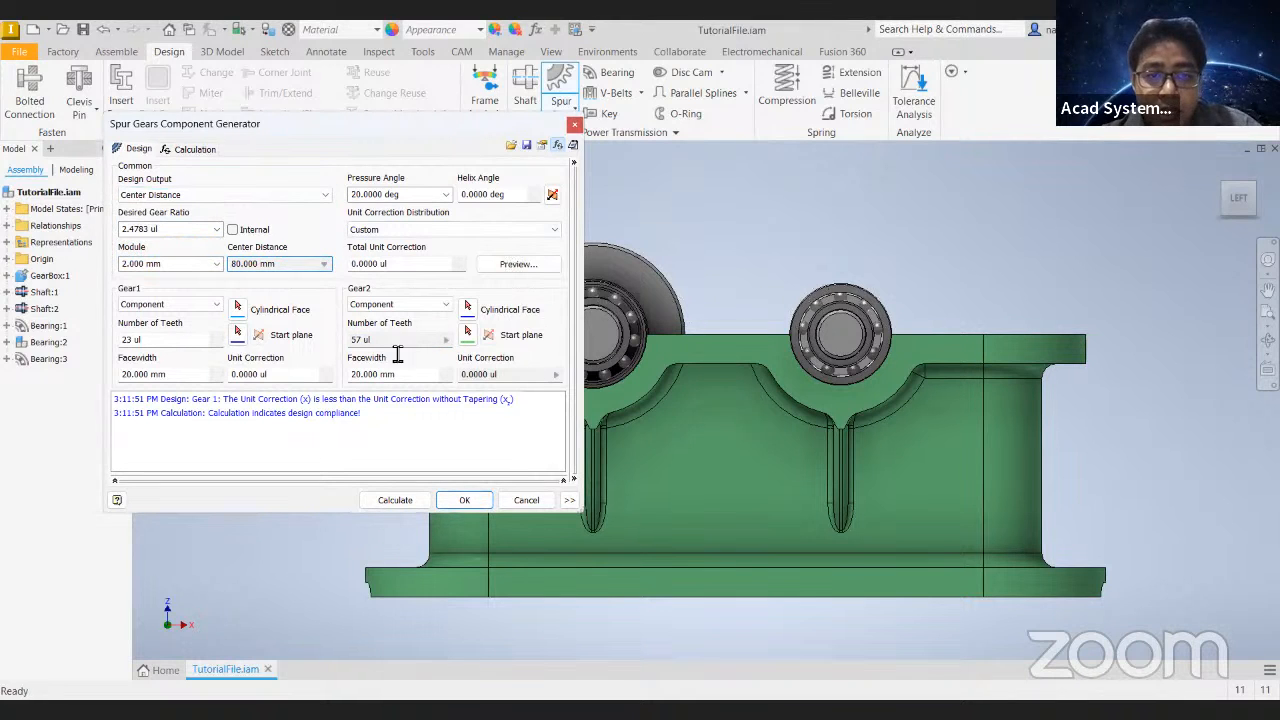
{"action": "left_click", "coordinate": [390, 342]}
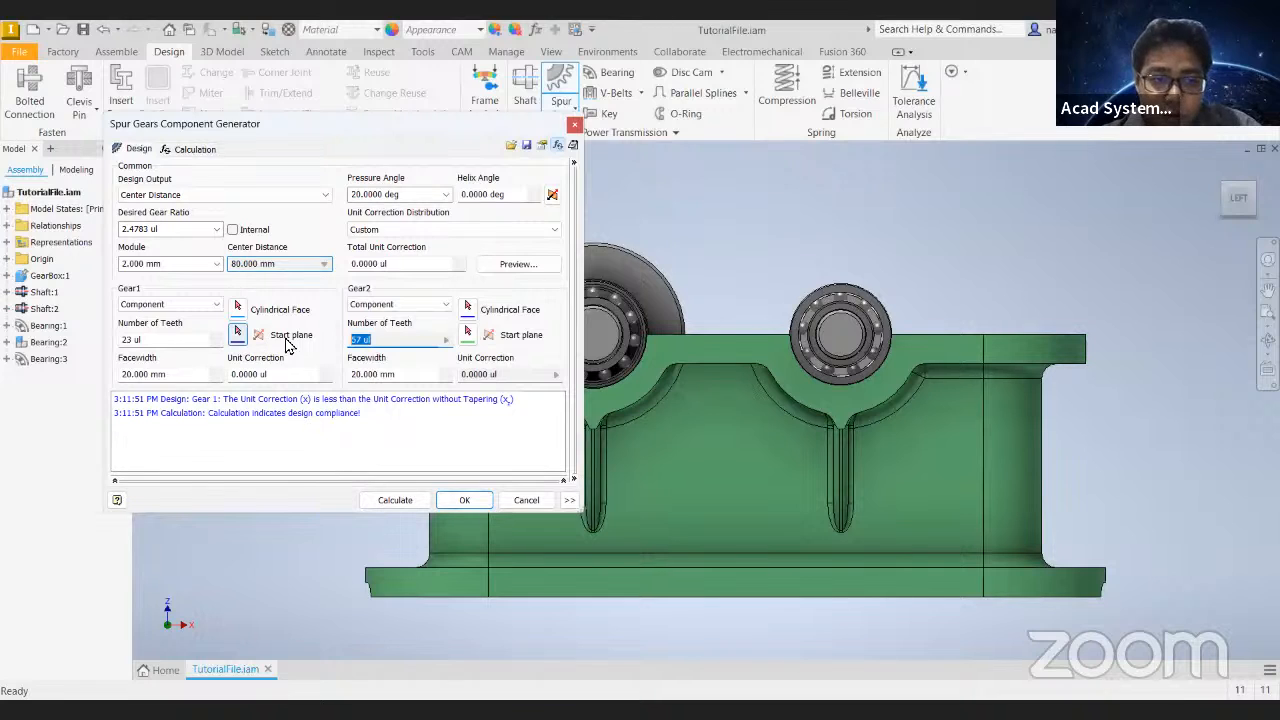
- Expand the additional settings, try Number of Teeth as Input Type and Diametral Pitch as Size Type, and close the generator
{"action": "left_click", "coordinate": [572, 504]}
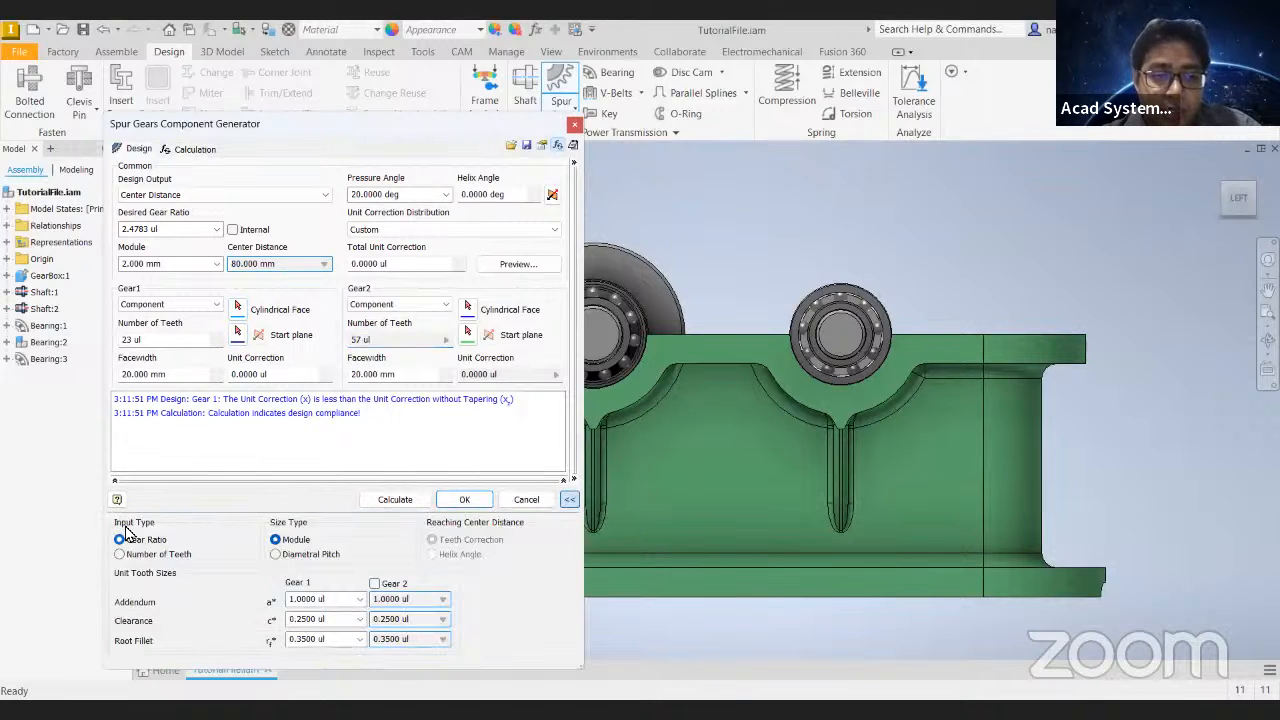
{"action": "left_click", "coordinate": [196, 230]}
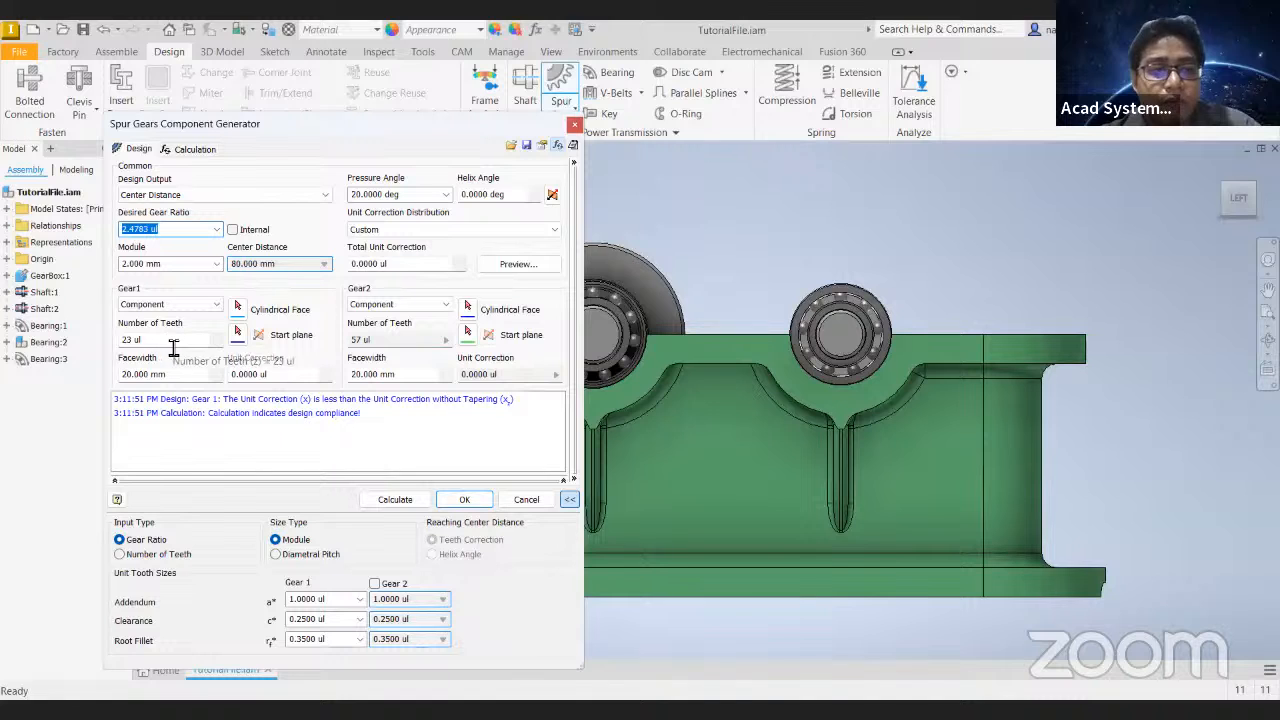
{"action": "left_click", "coordinate": [136, 558]}
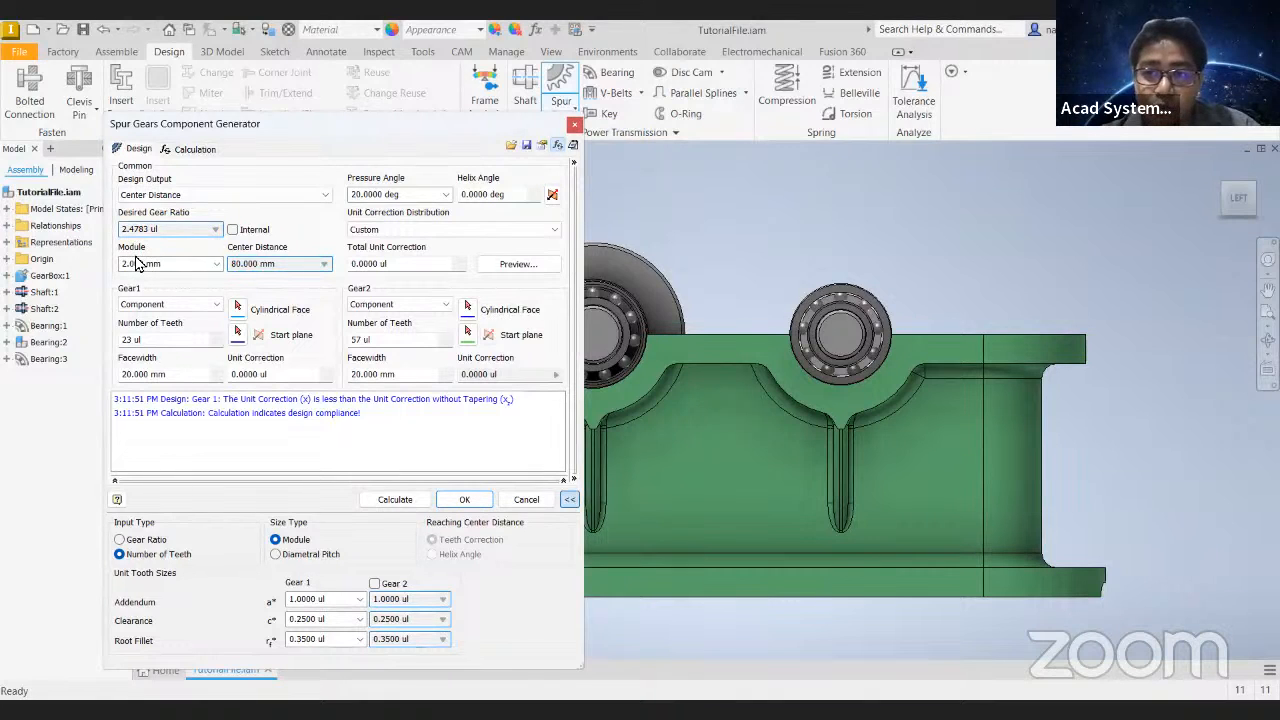
{"action": "left_click", "coordinate": [275, 554]}
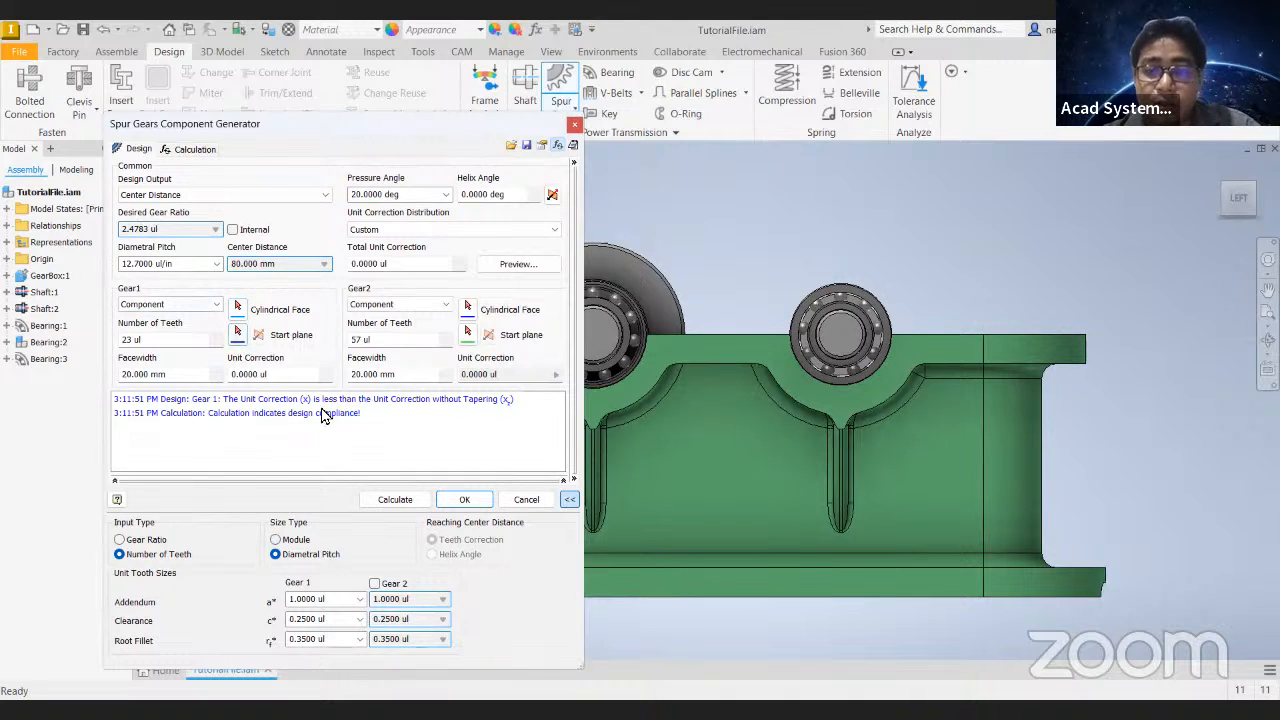
{"action": "left_click", "coordinate": [575, 127]}
- Restart the Spur Gears Component Generator and set the Design Output to Module
{"action": "left_click", "coordinate": [560, 86]}
{"action": "left_click", "coordinate": [186, 197]}
{"action": "left_click", "coordinate": [180, 258]}
- Select the keyed cylindrical shaft section between the two bearings as Gear1's placement face
{"action": "scroll", "coordinate": [610, 337], "scroll_direction": "down", "scroll_amount": 2}
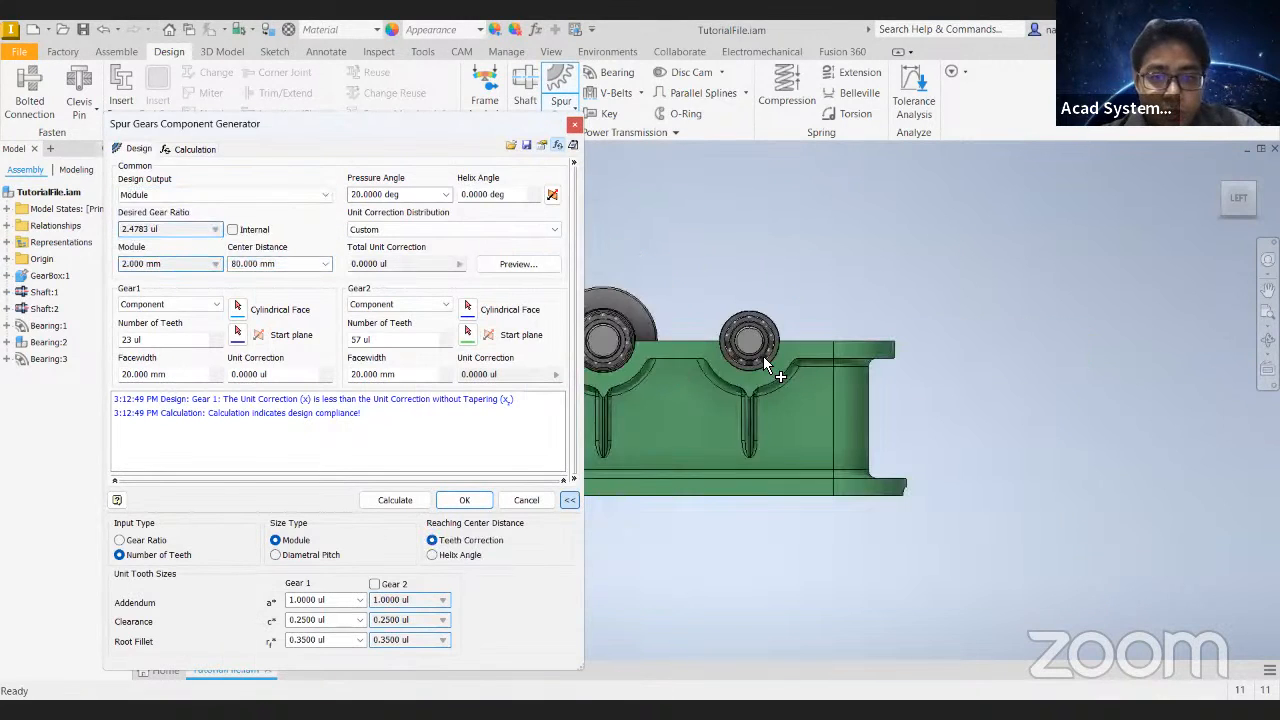
{"action": "middle_click_drag", "start_coordinate": [669, 374], "coordinate": [769, 394], "text": "shift"}
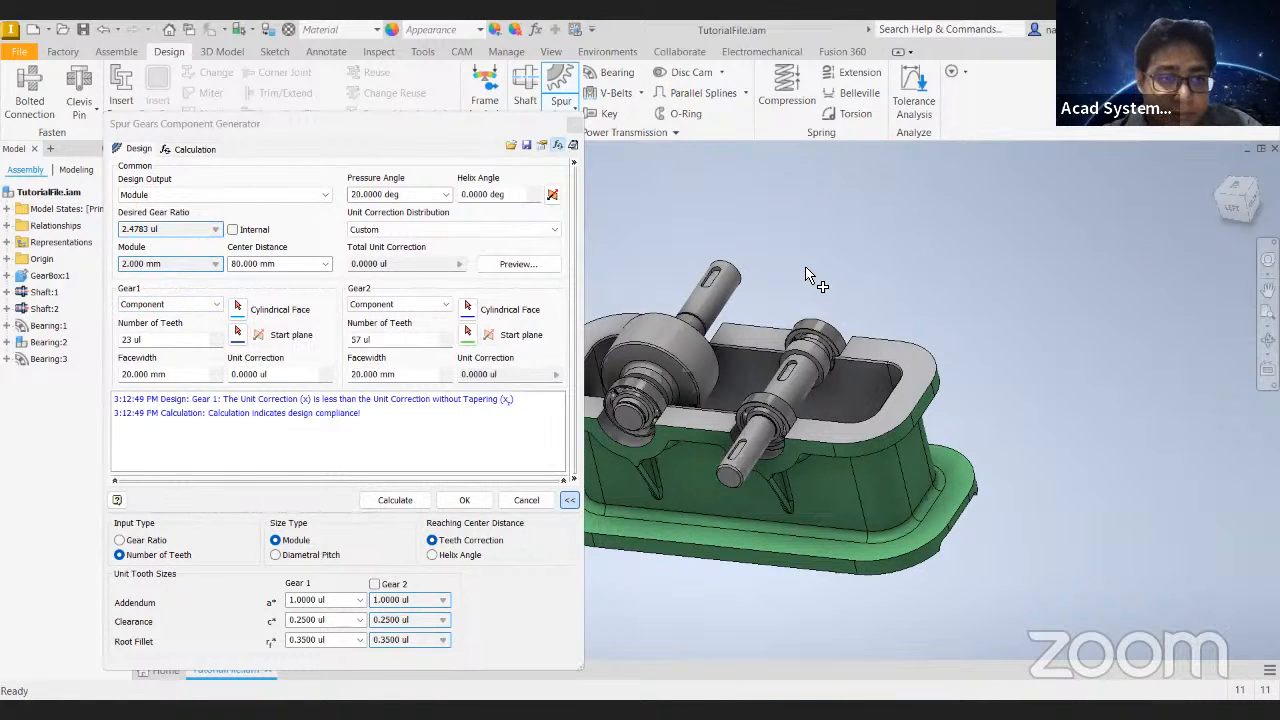
{"action": "left_click", "coordinate": [1237, 187]}
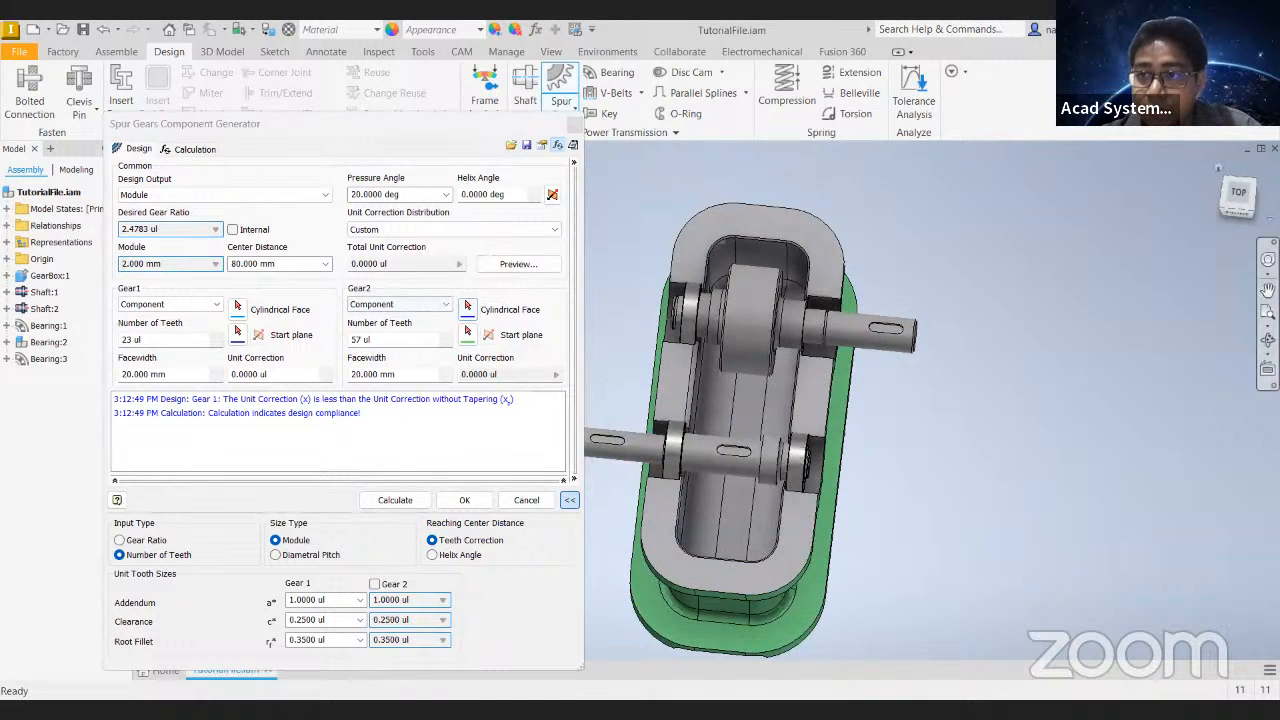
{"action": "left_click", "coordinate": [1218, 172]}
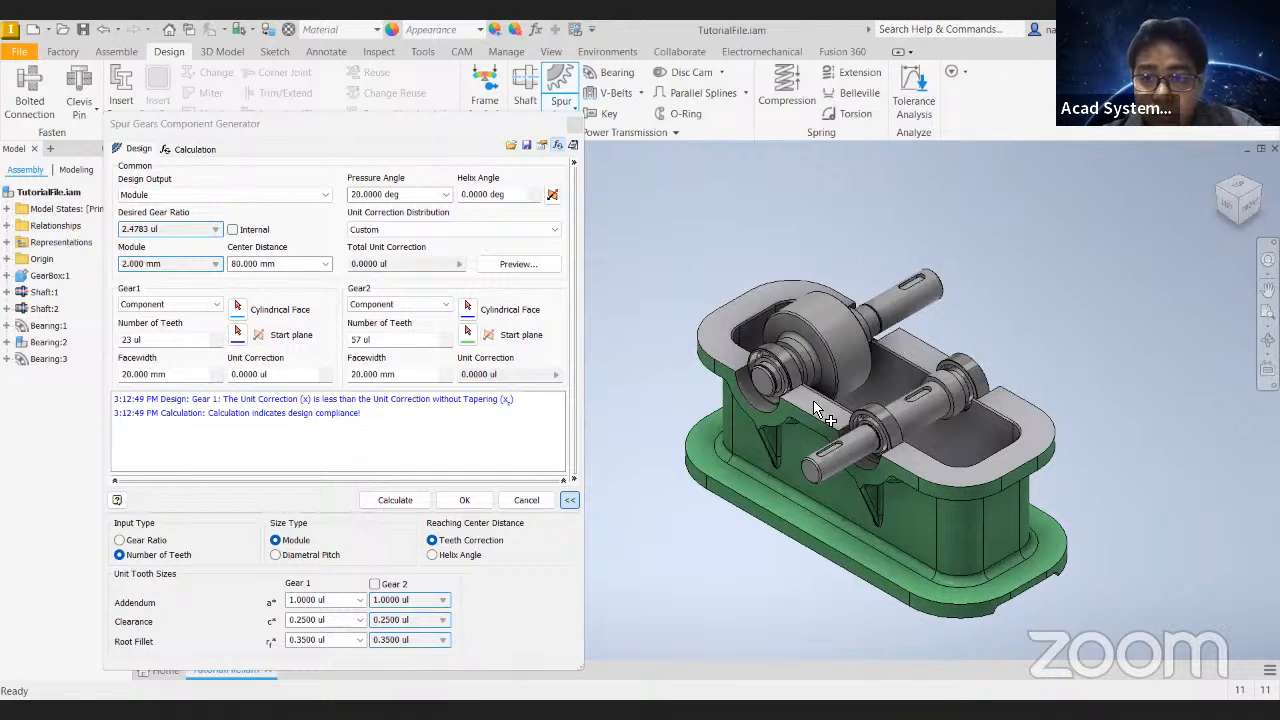
{"action": "left_click", "coordinate": [1259, 188]}
{"action": "mouse_move", "coordinate": [706, 402]}
{"action": "middle_mouse_down"}
{"action": "mouse_move", "coordinate": [829, 456]}
{"action": "mouse_move", "coordinate": [798, 485]}
{"action": "middle_mouse_up"}
{"action": "scroll", "coordinate": [829, 456], "scroll_direction": "up", "scroll_amount": 4}
{"action": "mouse_move", "coordinate": [900, 434]}
{"action": "middle_mouse_down", "text": "shift"}
{"action": "mouse_move", "coordinate": [807, 474]}
{"action": "mouse_move", "coordinate": [753, 386]}
{"action": "mouse_move", "coordinate": [720, 360]}
{"action": "middle_mouse_up", "text": "shift"}
{"action": "left_click", "coordinate": [238, 310]}
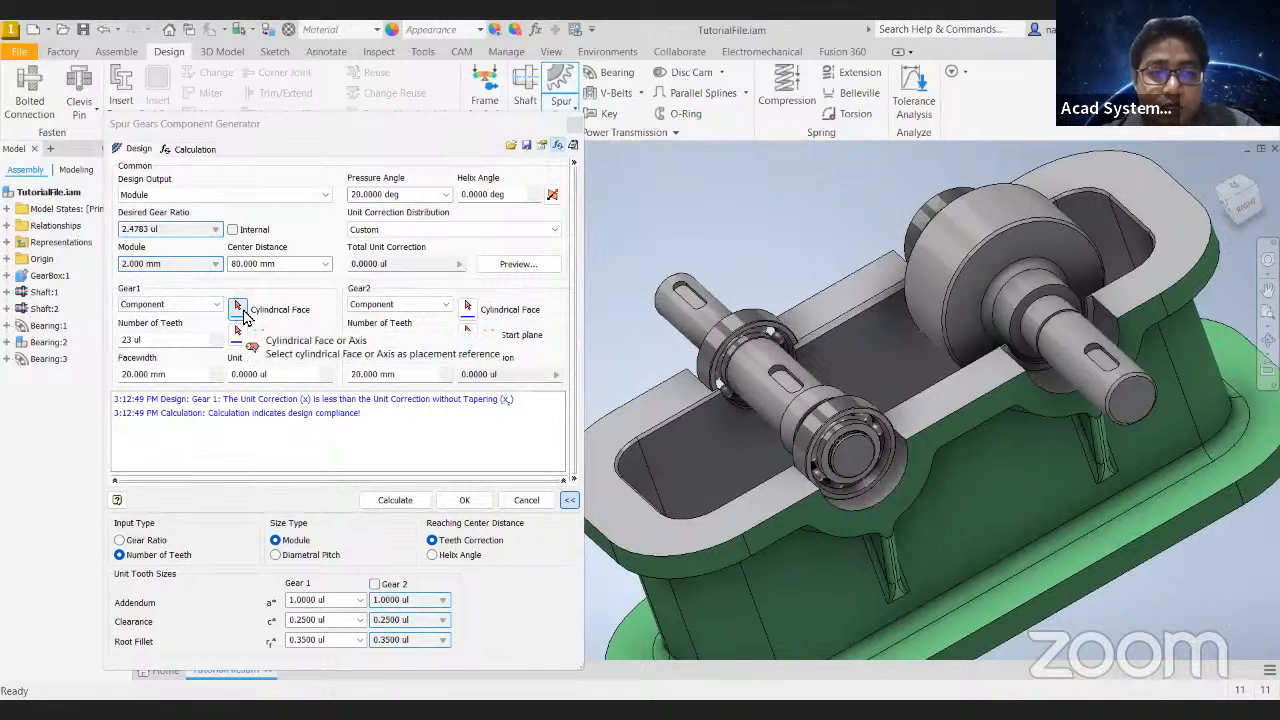
{"action": "left_click", "coordinate": [761, 382]}
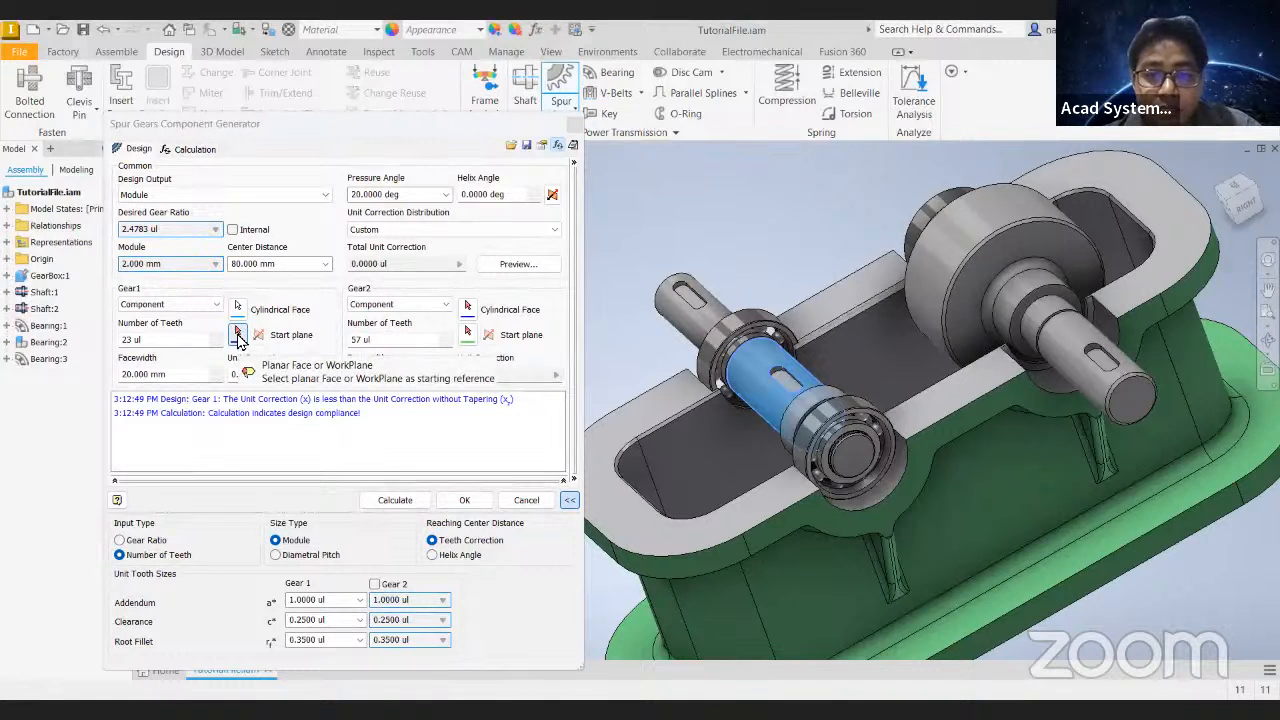
- Set Gear1's start plane to the shaft shoulder face at the end of the keyed section
{"action": "left_click", "coordinate": [238, 335]}
{"action": "middle_click_drag", "start_coordinate": [757, 434], "coordinate": [879, 476], "text": "shift"}
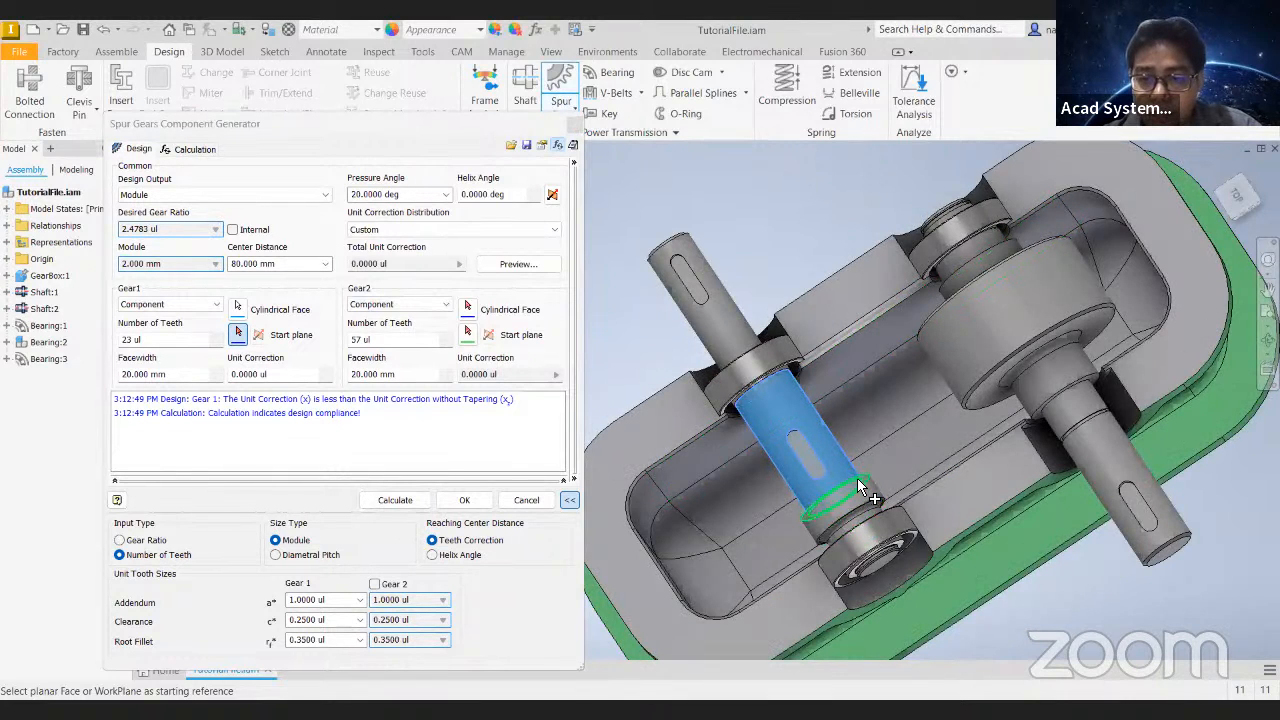
{"action": "left_click", "coordinate": [858, 480]}
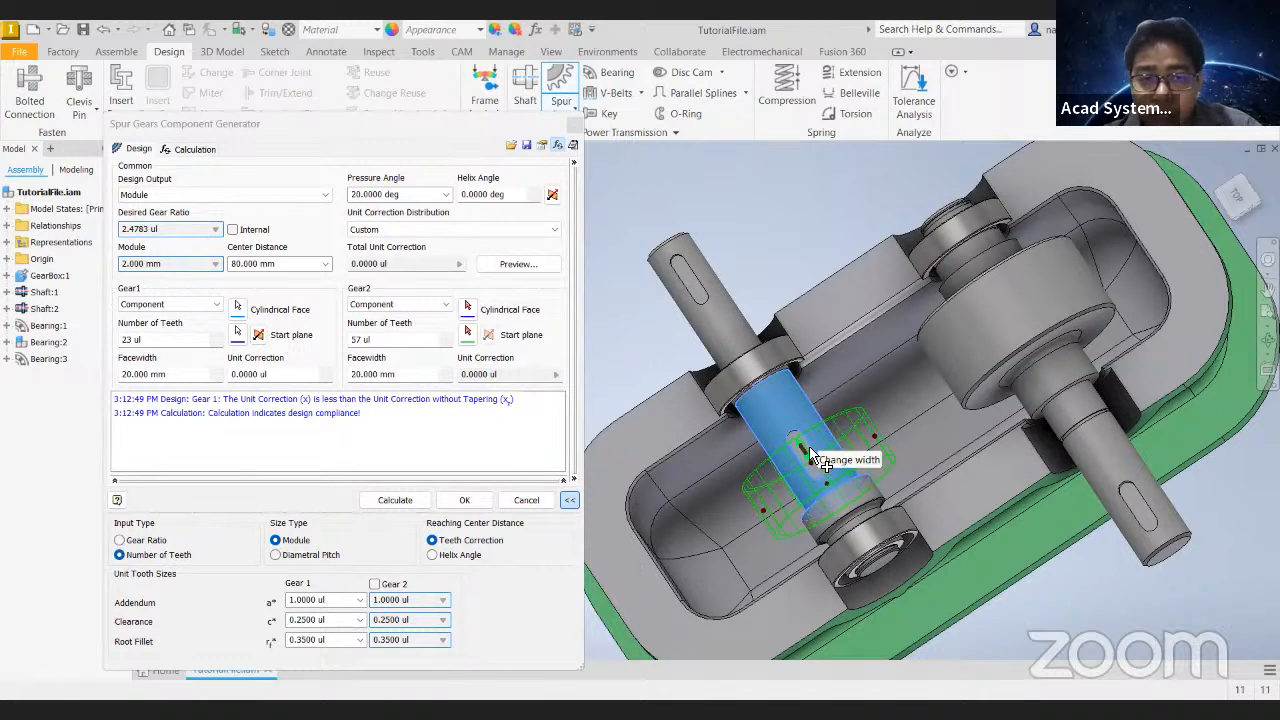
- Adjust Gear1's width in the preview and set its facewidth to 20 mm, keeping Gear2's facewidth at 20 mm
{"action": "mouse_move", "coordinate": [768, 440]}
{"action": "left_mouse_down"}
{"action": "mouse_move", "coordinate": [776, 420]}
{"action": "mouse_move", "coordinate": [785, 434]}
{"action": "left_mouse_up"}
{"action": "left_click", "coordinate": [165, 374]}
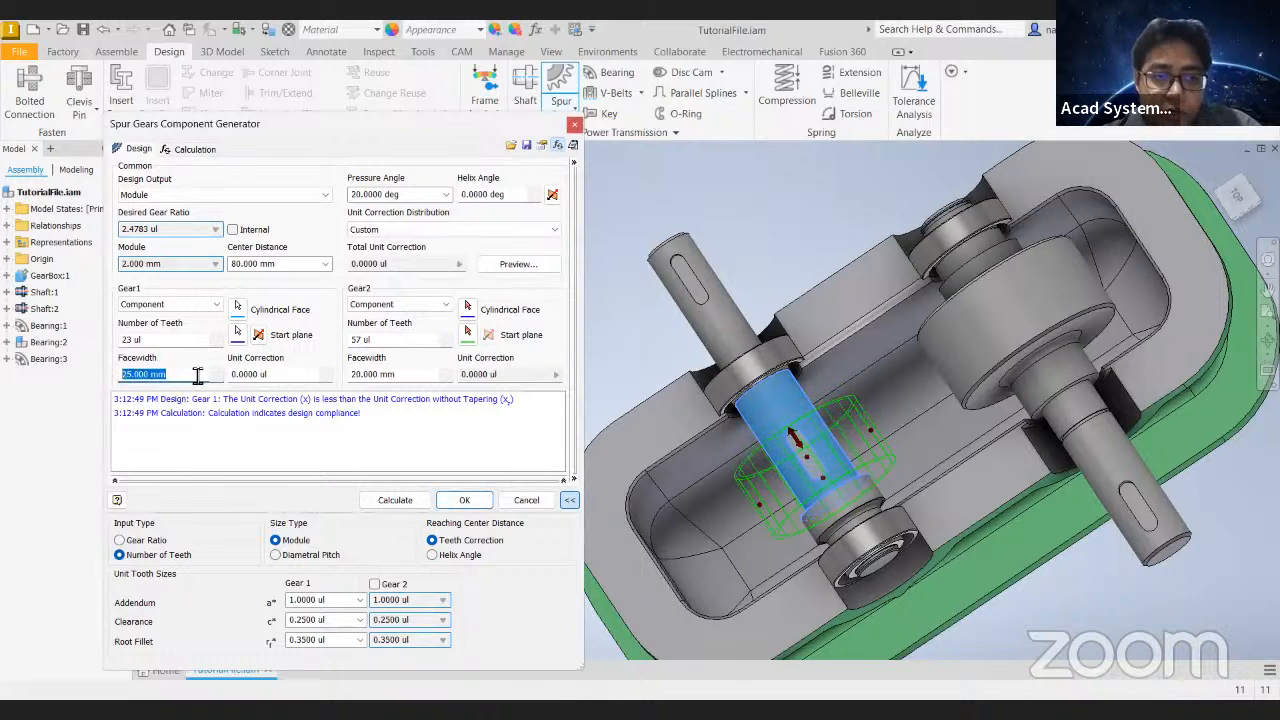
{"action": "type", "text": "20"}
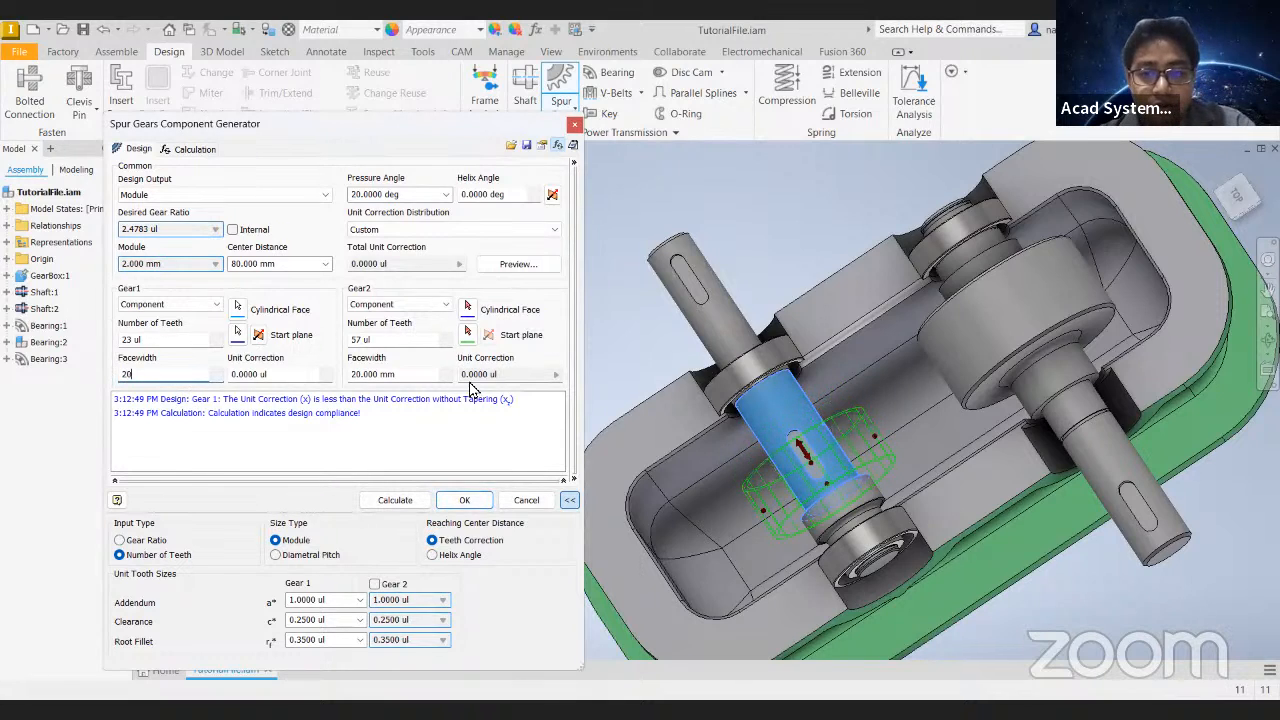
{"action": "left_click", "coordinate": [402, 376]}
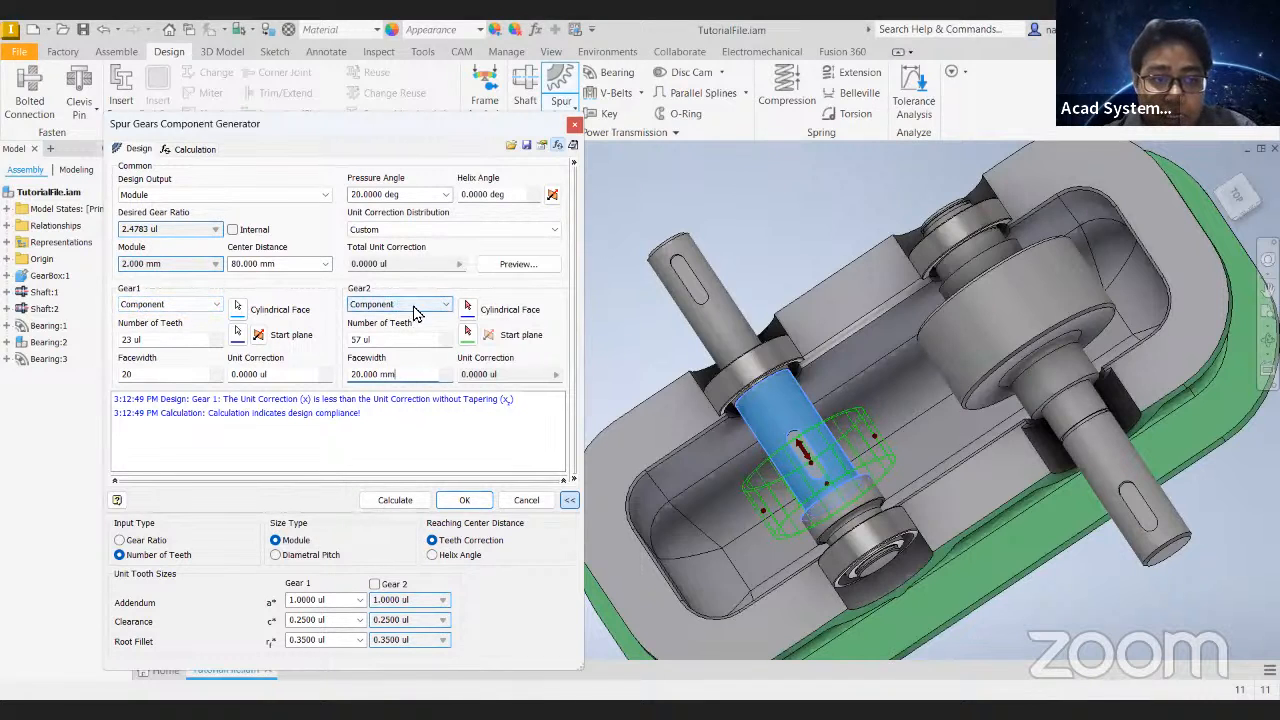
- Select the cylindrical section next to the large collar on the second shaft as Gear2's placement face
{"action": "middle_click_drag", "start_coordinate": [669, 359], "coordinate": [848, 372], "text": "shift"}
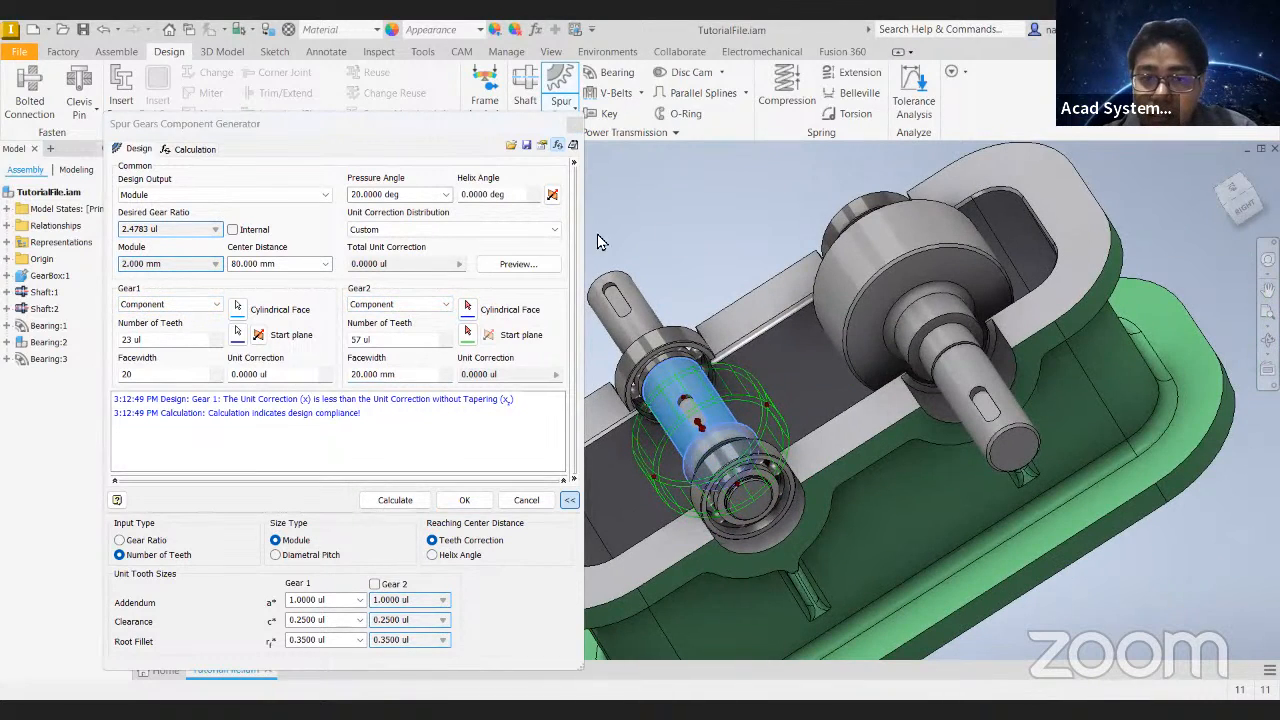
{"action": "left_click", "coordinate": [467, 308]}
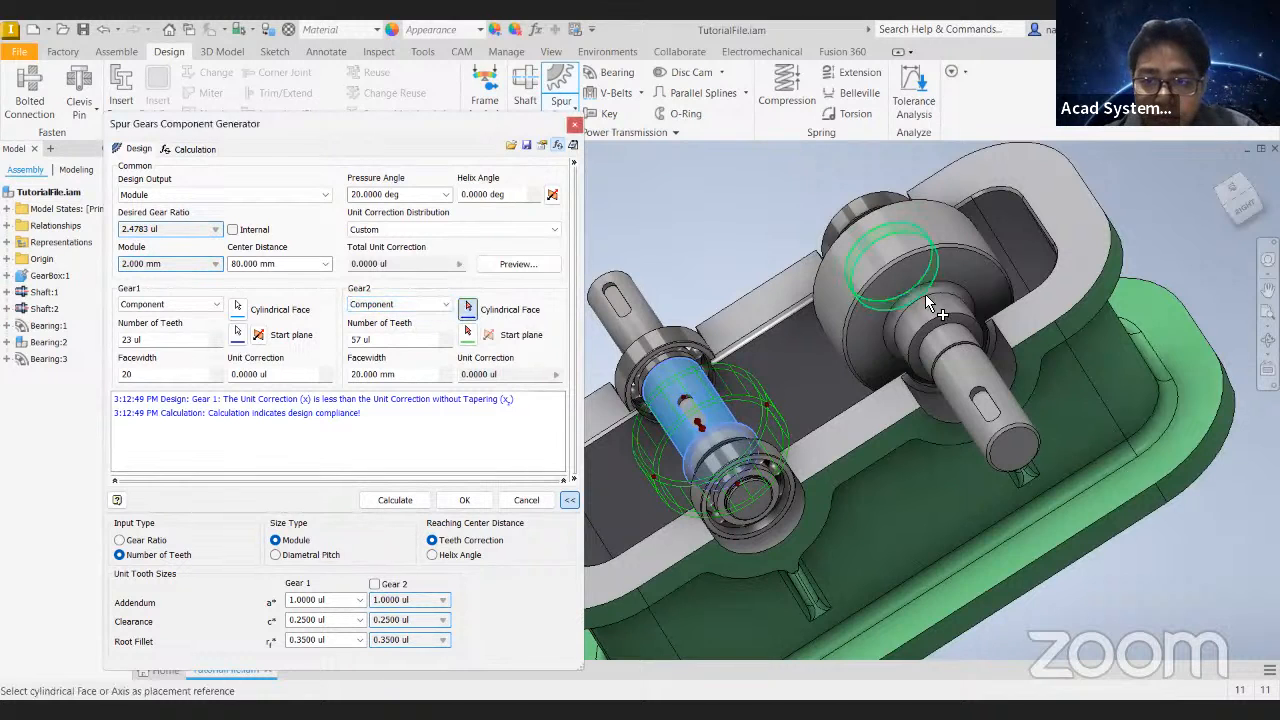
{"action": "middle_click_drag", "start_coordinate": [929, 340], "coordinate": [983, 334], "text": "shift"}
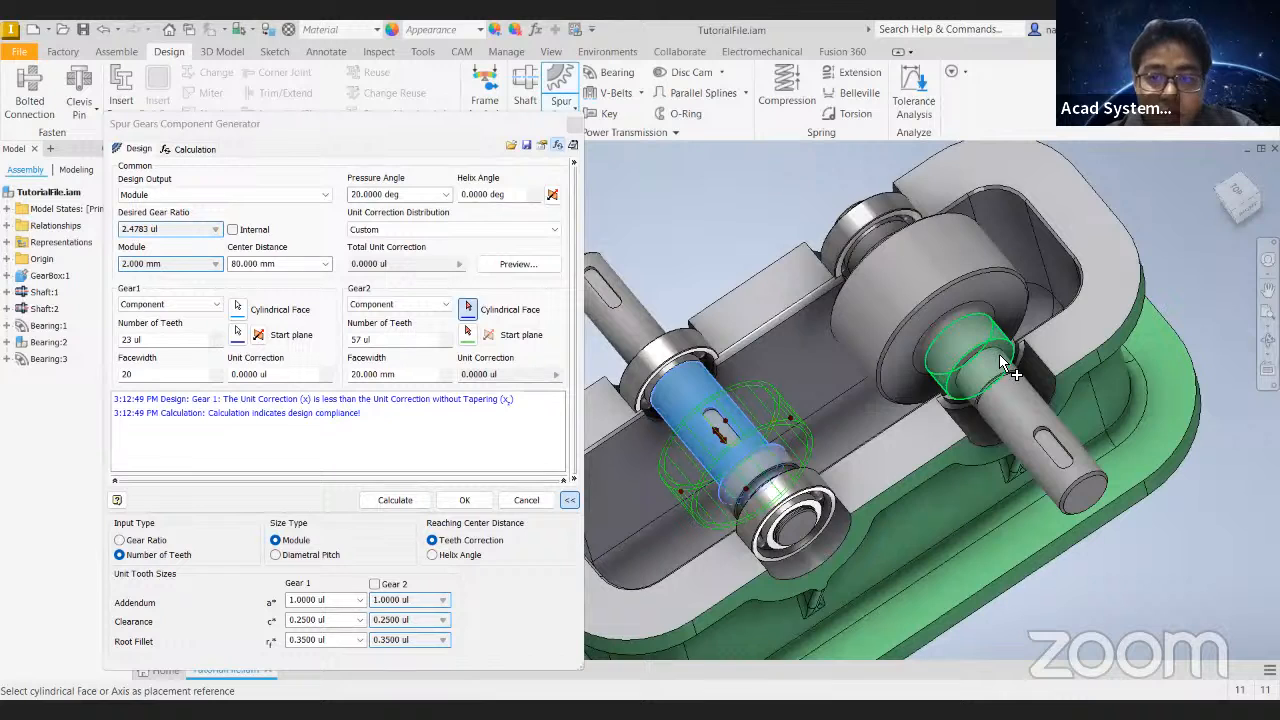
{"action": "left_click", "coordinate": [1003, 364]}
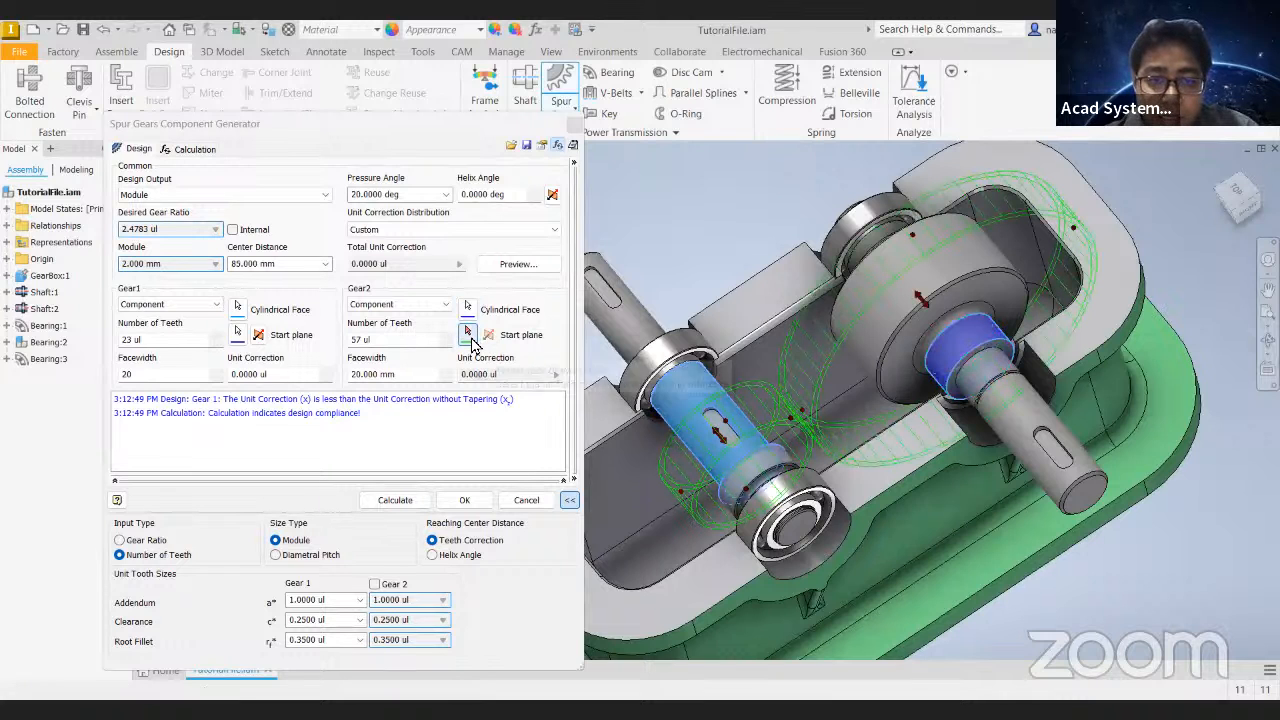
- Examine the gear pair preview on both shafts from several angles, including the Right view
{"action": "middle_click_drag", "start_coordinate": [850, 385], "coordinate": [775, 424], "text": "shift"}
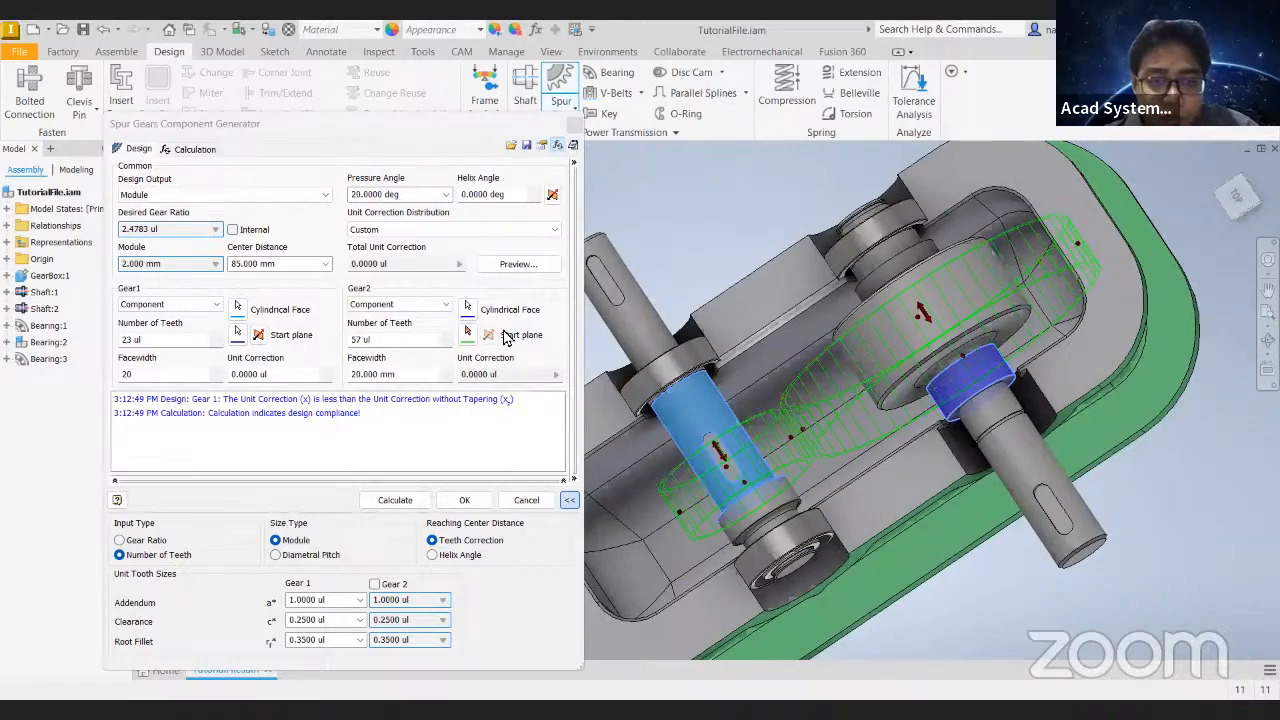
{"action": "middle_click_drag", "start_coordinate": [959, 446], "coordinate": [985, 352], "text": "shift"}
{"action": "scroll", "coordinate": [985, 352], "scroll_direction": "up", "scroll_amount": 2}
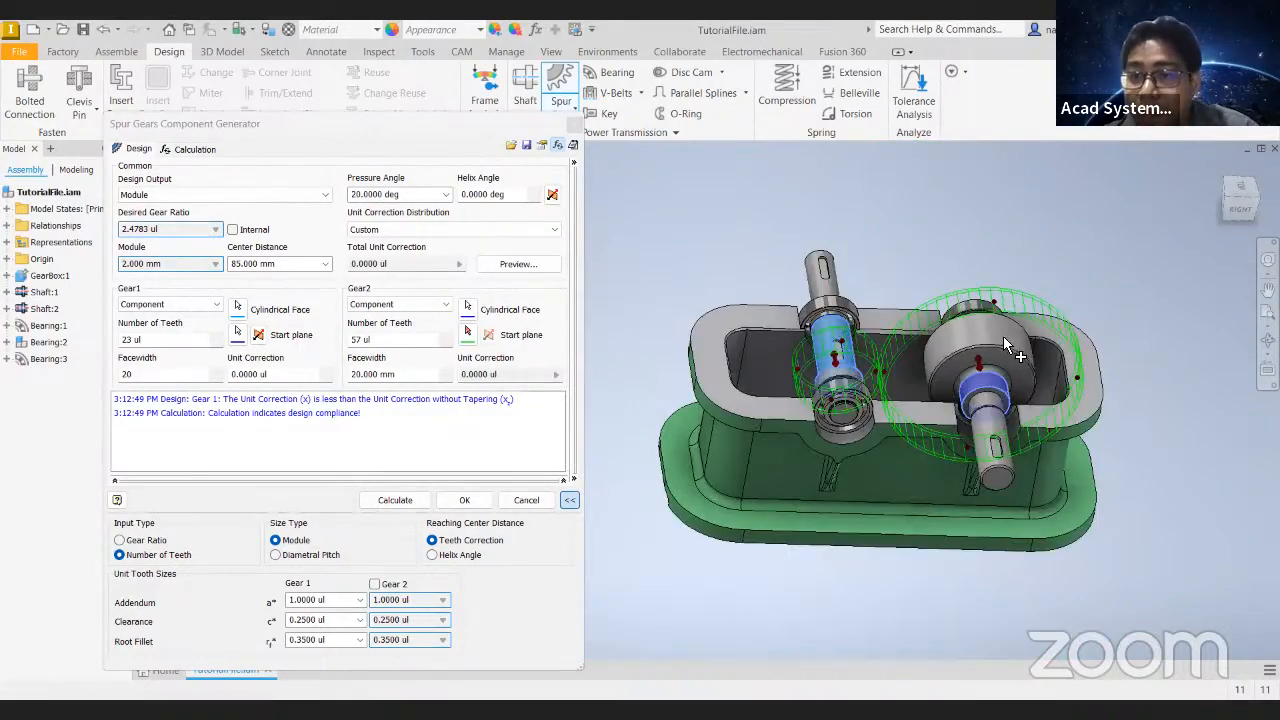
{"action": "left_click", "coordinate": [1240, 206]}
{"action": "scroll", "coordinate": [848, 368], "scroll_direction": "up", "scroll_amount": 7}
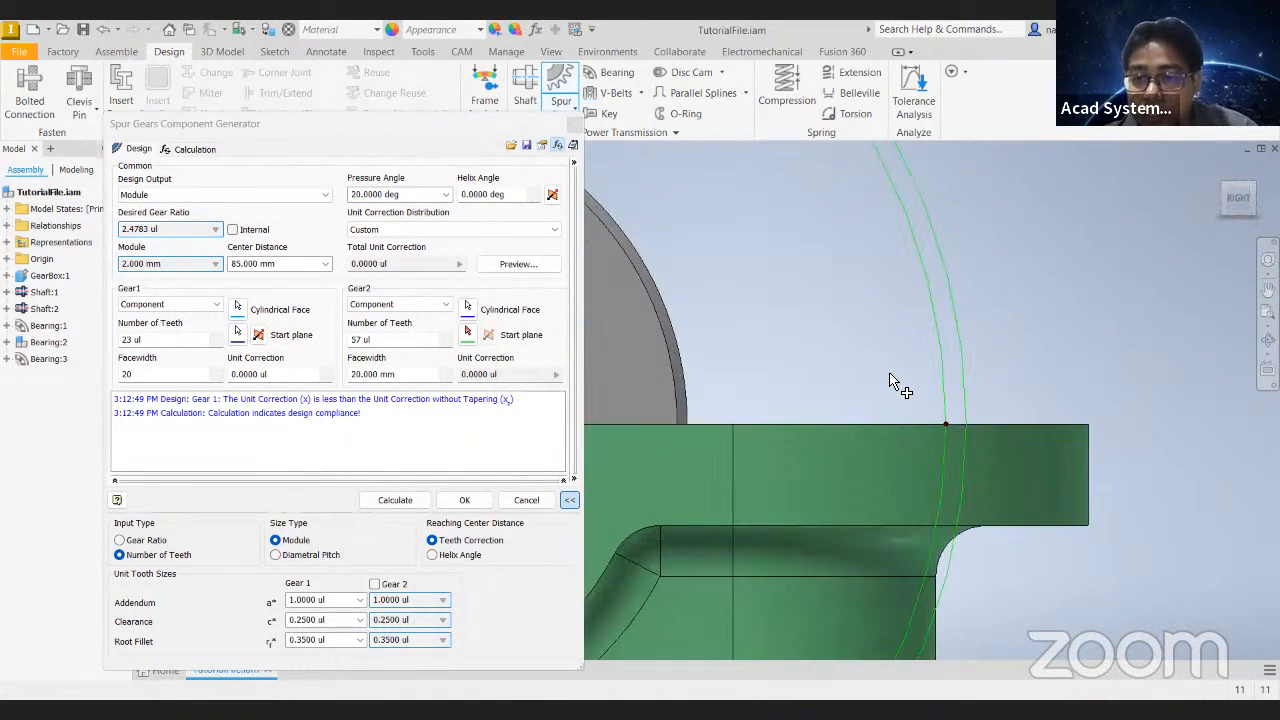
{"action": "scroll", "coordinate": [890, 372], "scroll_direction": "down", "scroll_amount": 4}
{"action": "middle_click_drag", "start_coordinate": [880, 350], "coordinate": [1013, 325]}
{"action": "middle_click_drag", "start_coordinate": [1077, 408], "coordinate": [1060, 373], "text": "shift"}
{"action": "scroll", "coordinate": [1069, 367], "scroll_direction": "down", "scroll_amount": 3}
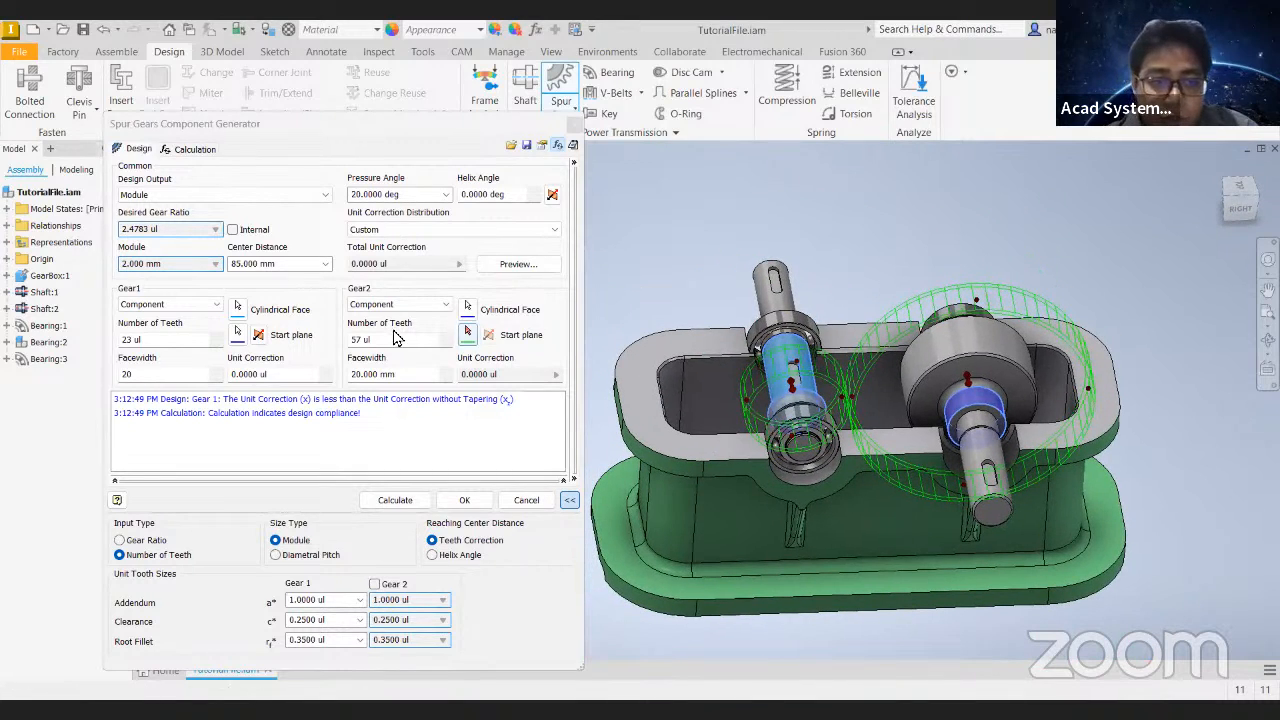
- Set the number of teeth to 40 for Gear1 and 30 for Gear2
{"action": "left_click", "coordinate": [183, 341]}
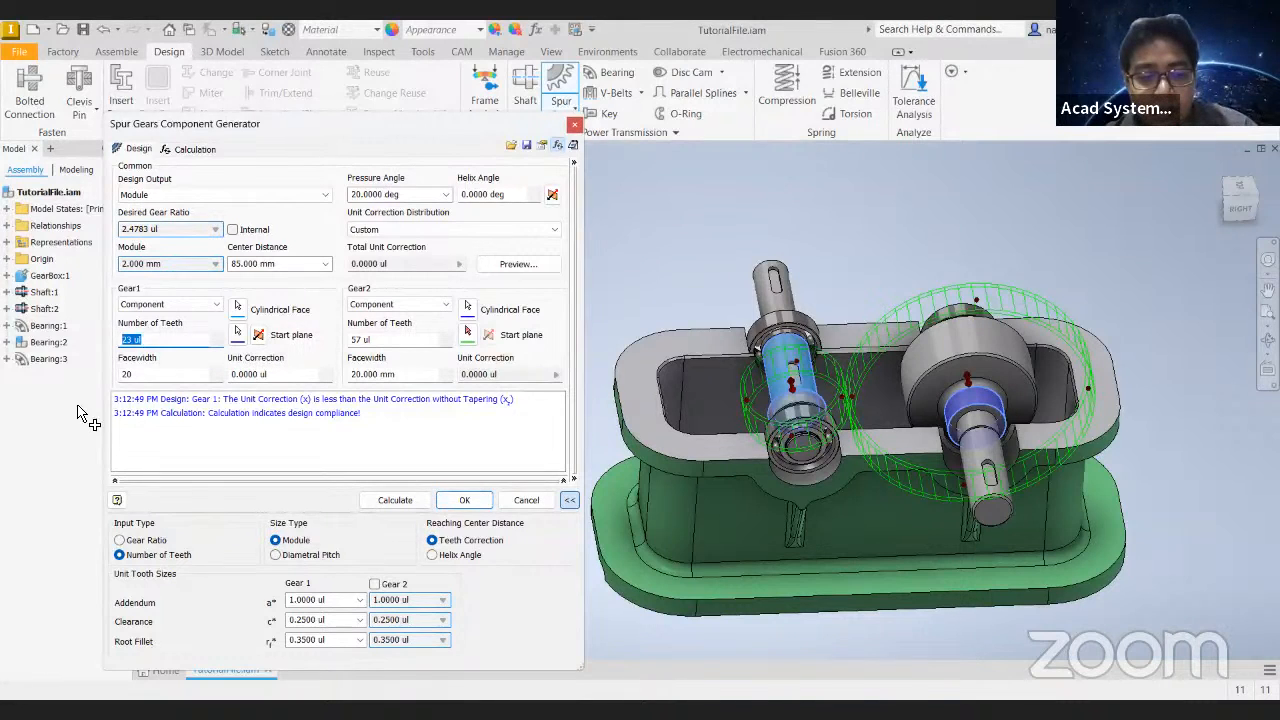
{"action": "type", "text": "4"}
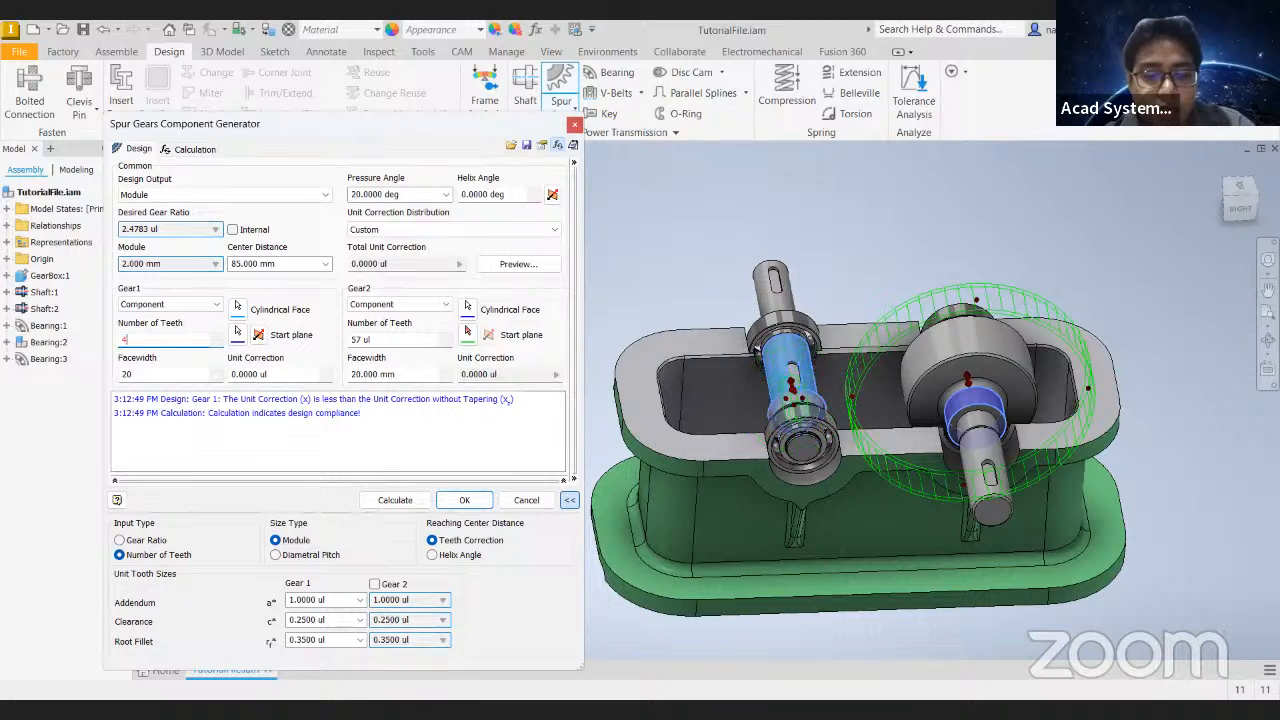
{"action": "type", "text": "0"}
{"action": "key", "text": "Tab"}
{"action": "type", "text": "30"}
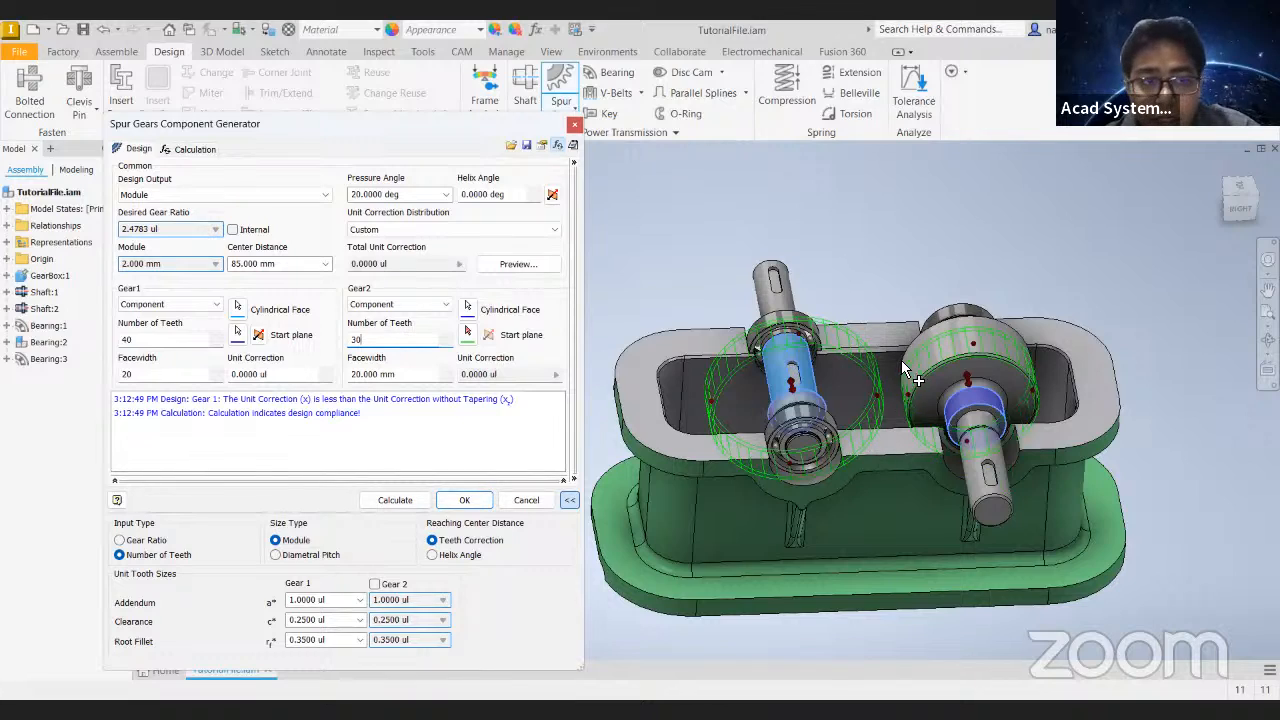
- Calculate the gear design with the new tooth counts and check the updated preview on the shafts
{"action": "mouse_move", "coordinate": [876, 403]}
{"action": "middle_mouse_down", "text": "shift"}
{"action": "mouse_move", "coordinate": [909, 486]}
{"action": "mouse_move", "coordinate": [900, 372]}
{"action": "mouse_move", "coordinate": [884, 382]}
{"action": "middle_mouse_up", "text": "shift"}
{"action": "scroll", "coordinate": [884, 382], "scroll_direction": "down", "scroll_amount": 5}
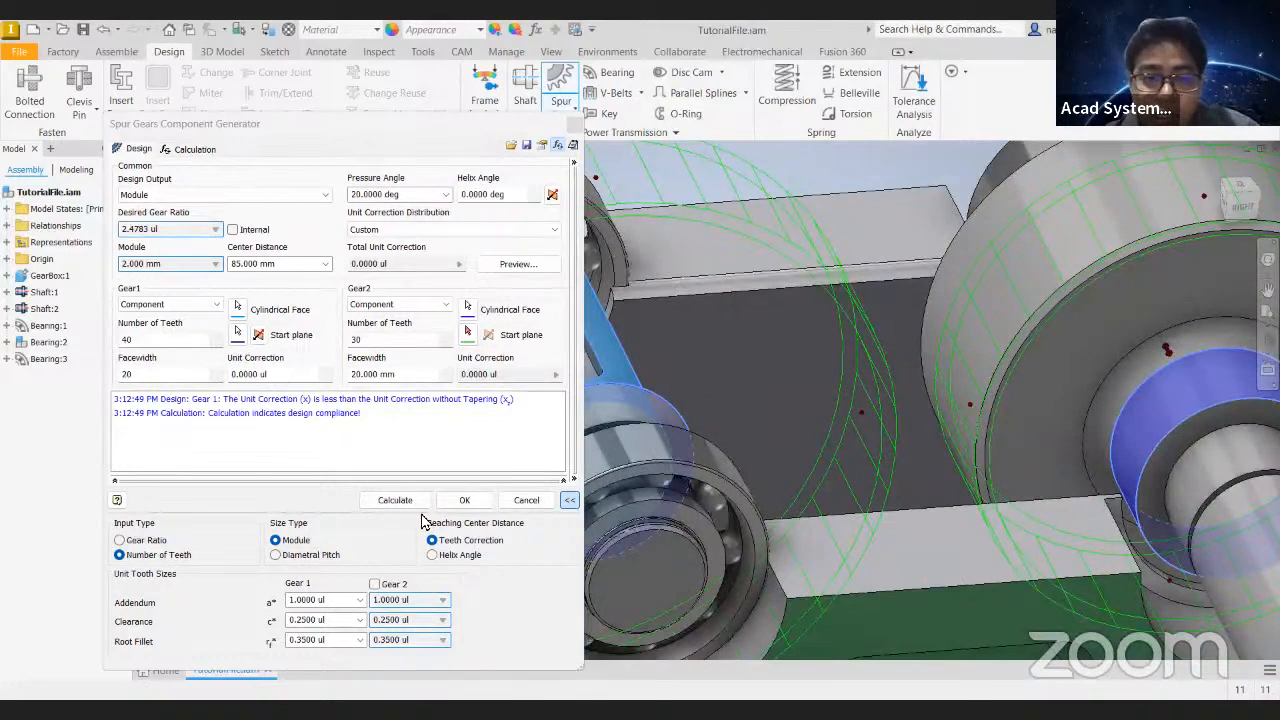
{"action": "left_click", "coordinate": [394, 500]}
{"action": "scroll", "coordinate": [877, 360], "scroll_direction": "up", "scroll_amount": 5}
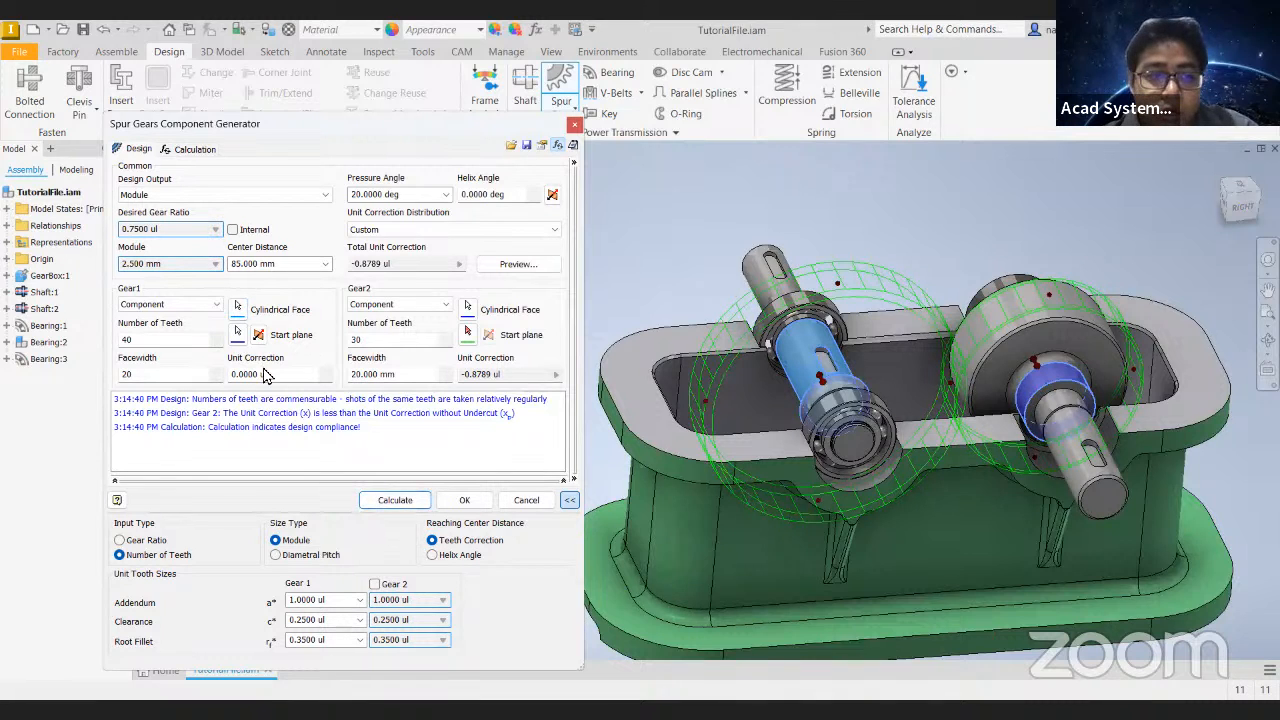
{"action": "middle_click_drag", "start_coordinate": [862, 412], "coordinate": [725, 405], "text": "shift"}
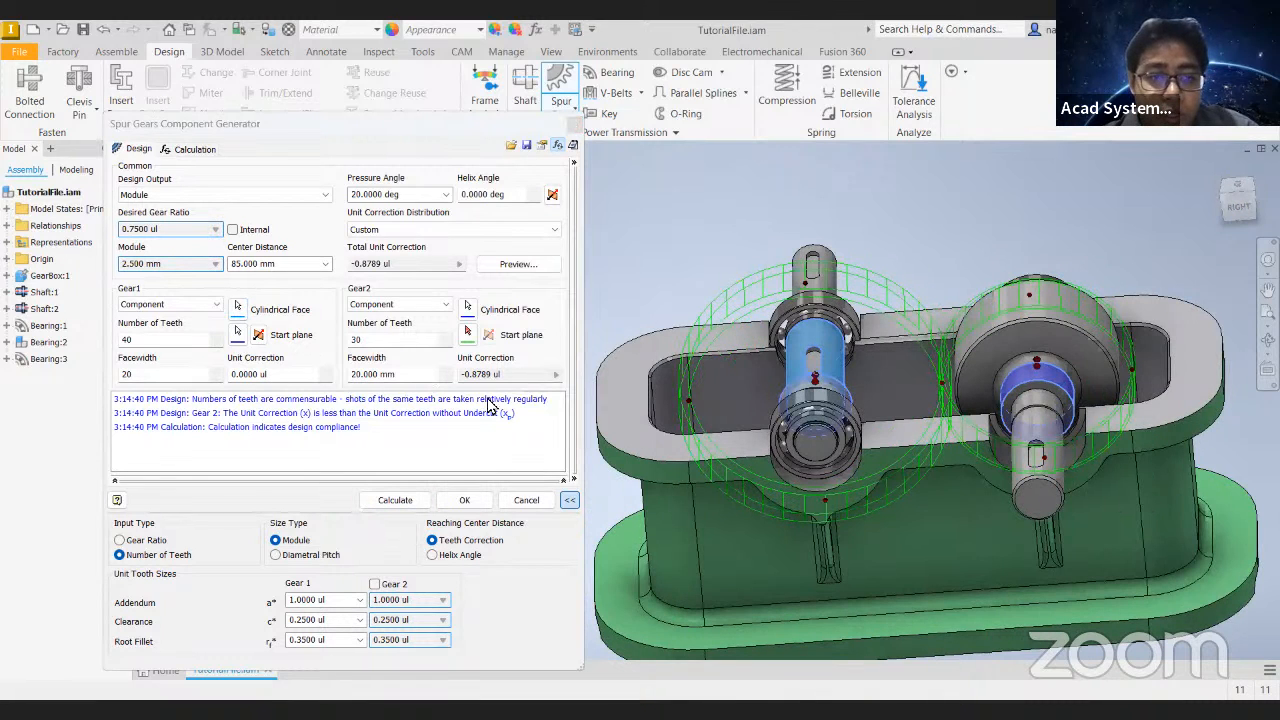
- Check the calculated module and the Design Output choices, keeping Module as the output
{"action": "left_click", "coordinate": [173, 266]}
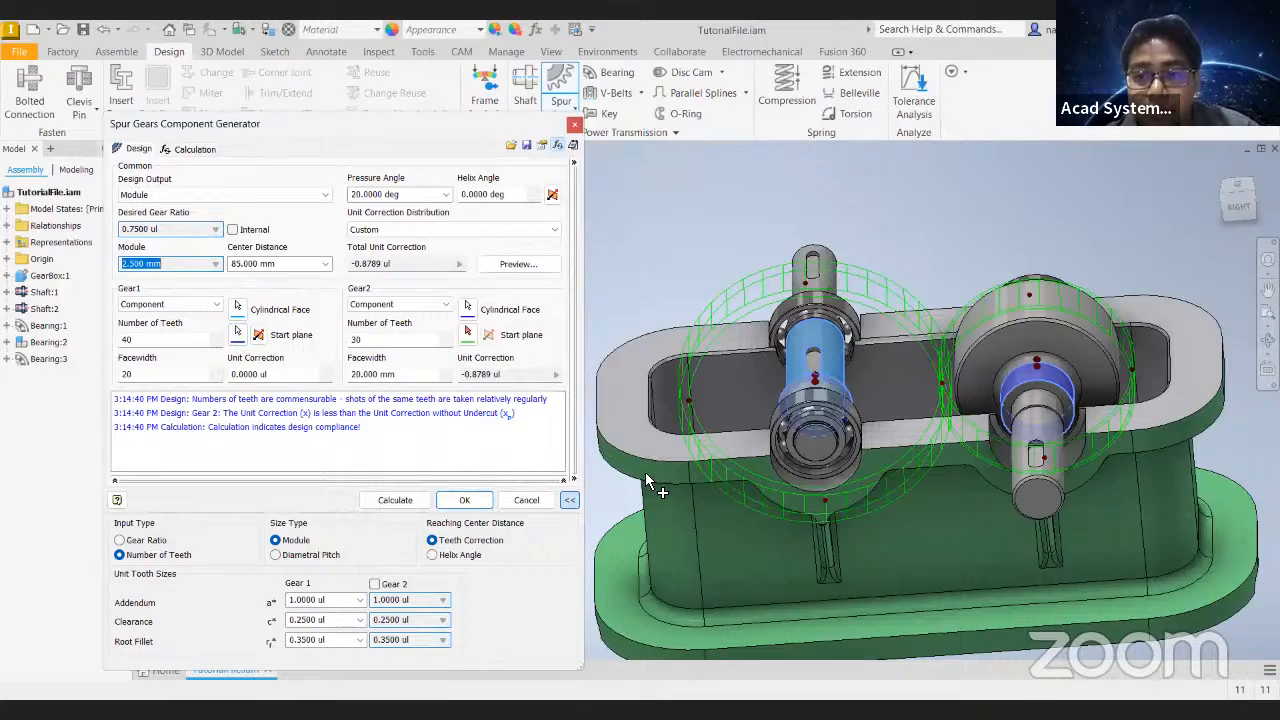
{"action": "middle_click_drag", "start_coordinate": [649, 479], "coordinate": [900, 345], "text": "shift"}
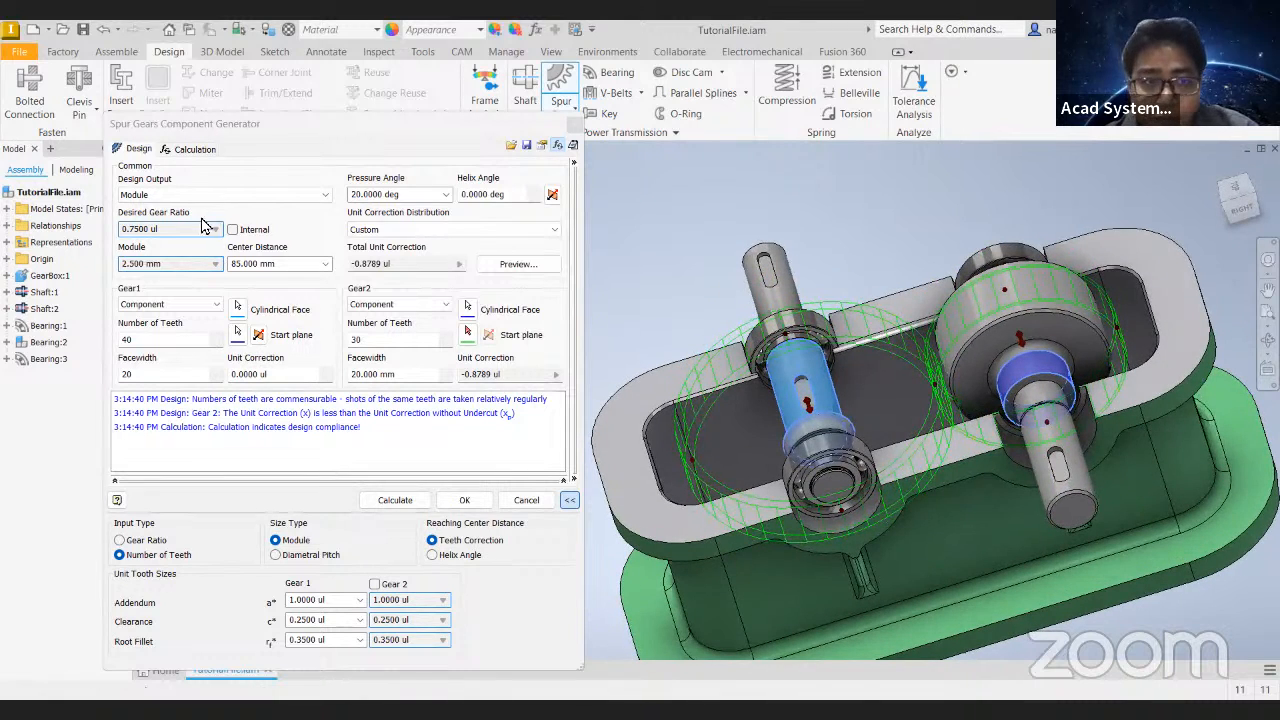
{"action": "left_click", "coordinate": [182, 198]}
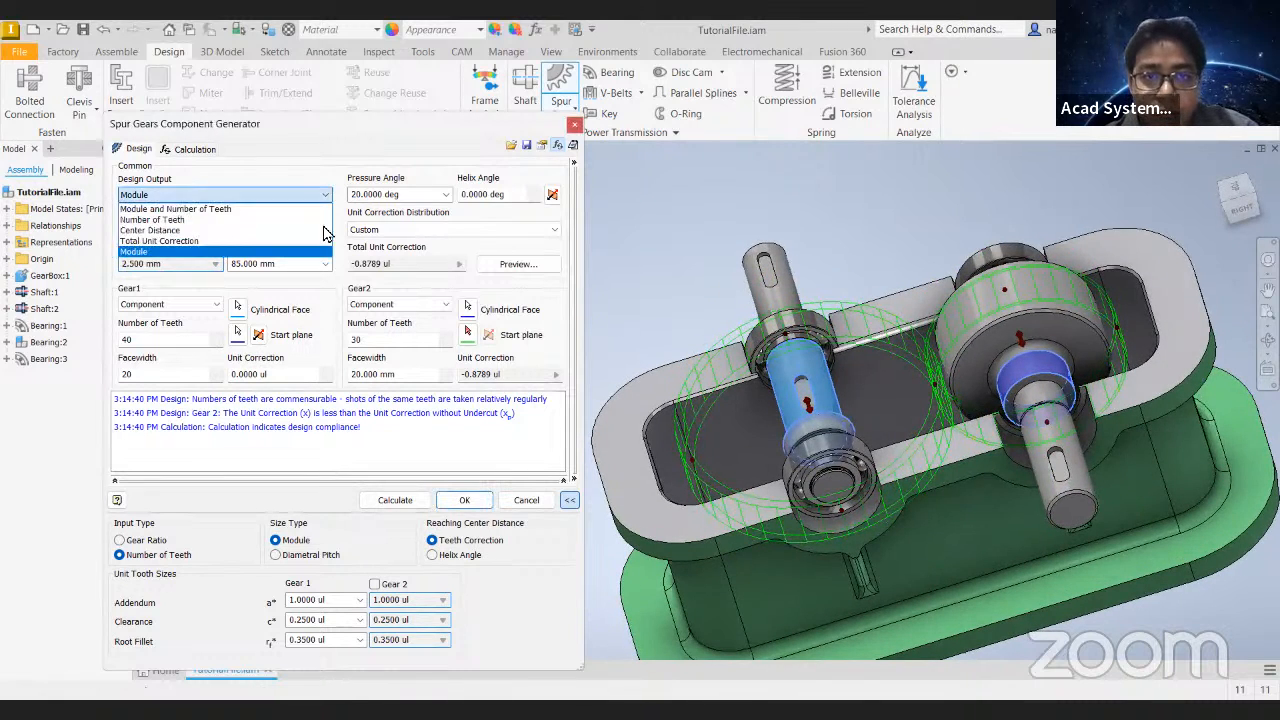
{"action": "left_click", "coordinate": [310, 251]}
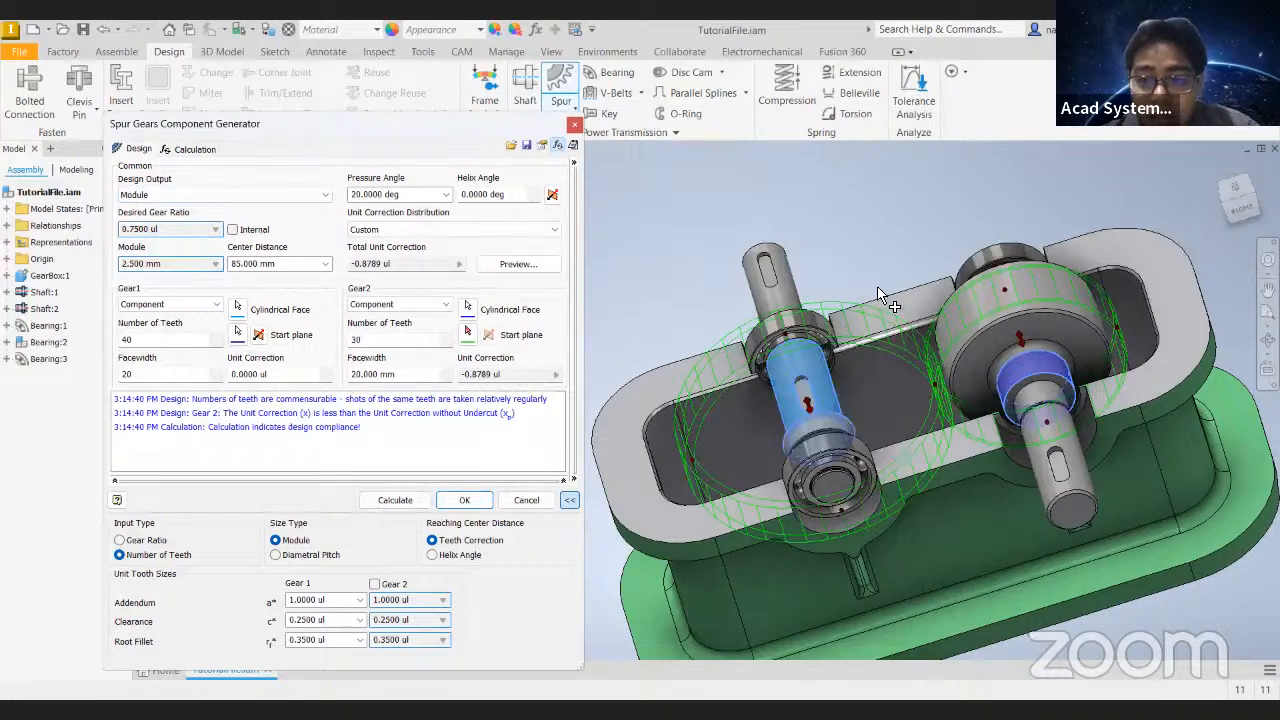
{"action": "middle_click_drag", "start_coordinate": [868, 284], "coordinate": [860, 308], "text": "shift"}
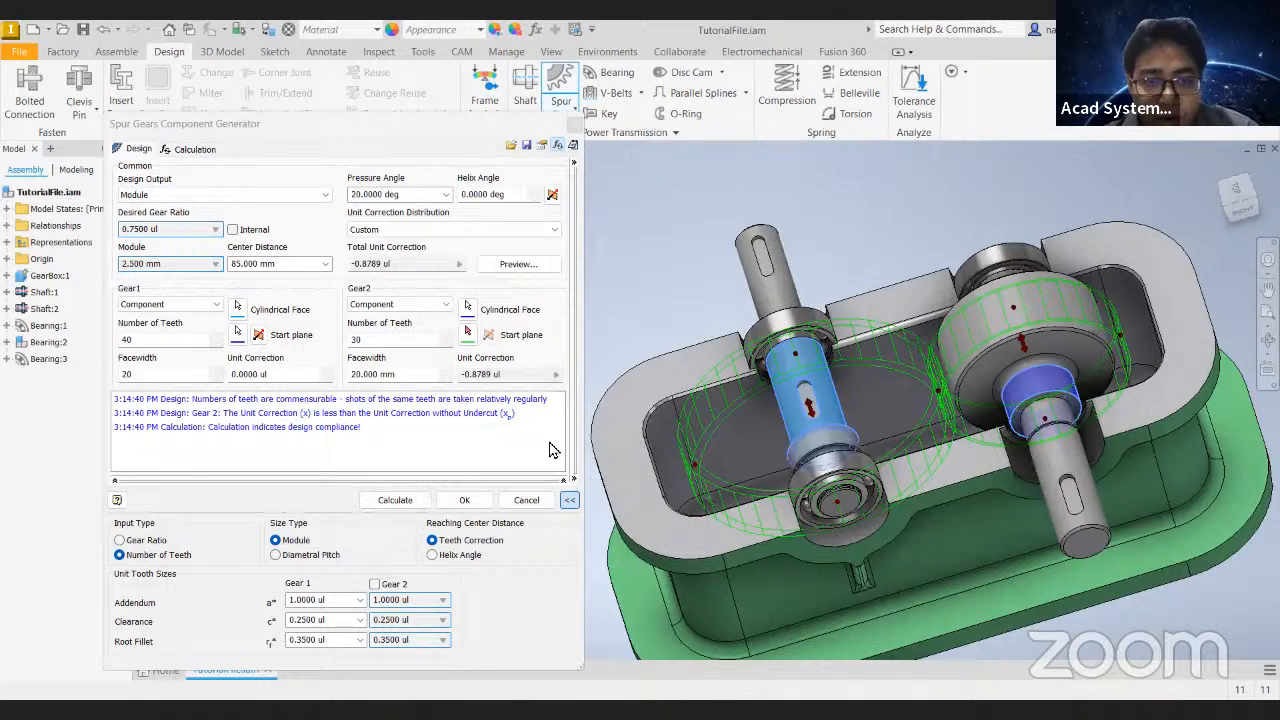
- Generate the spur gear pair on the two shafts and inspect it in the gearbox
{"action": "middle_click_drag", "start_coordinate": [849, 435], "coordinate": [491, 392], "text": "shift"}
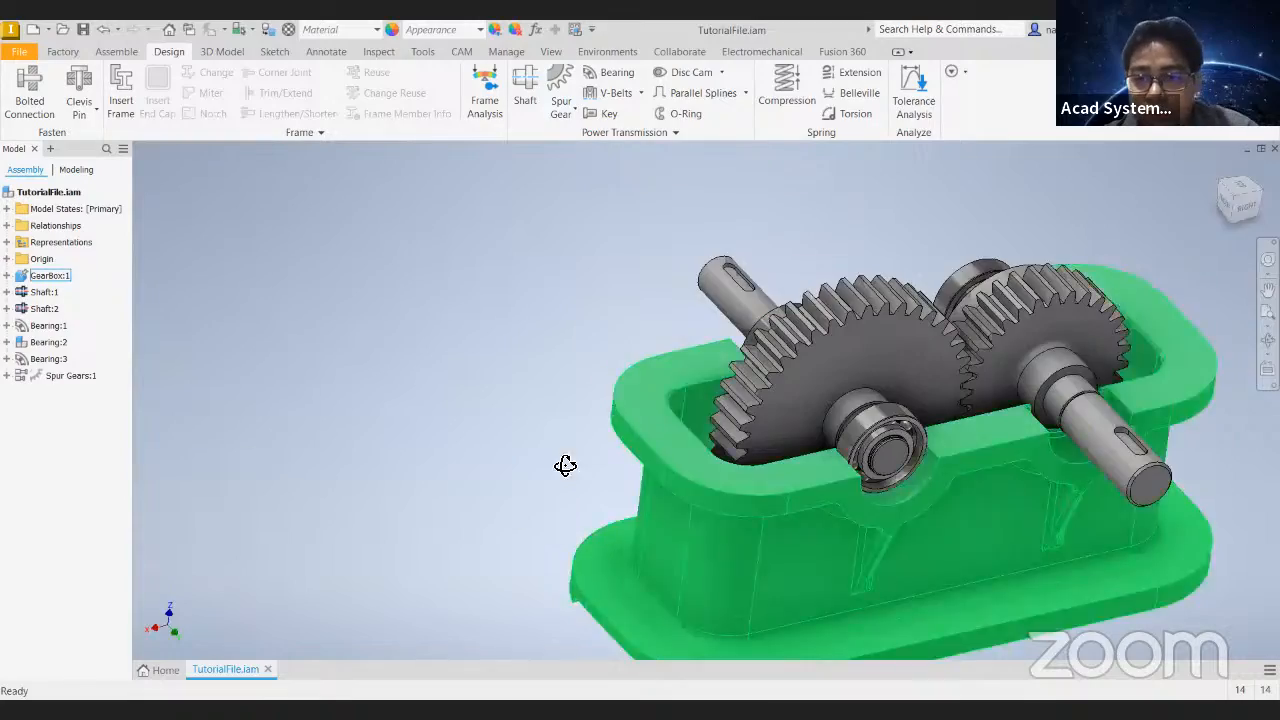
{"action": "middle_click_drag", "start_coordinate": [566, 463], "coordinate": [329, 420], "text": "shift"}
{"action": "left_click_drag", "start_coordinate": [691, 360], "coordinate": [682, 558]}
{"action": "left_click_drag", "start_coordinate": [807, 376], "coordinate": [779, 502]}
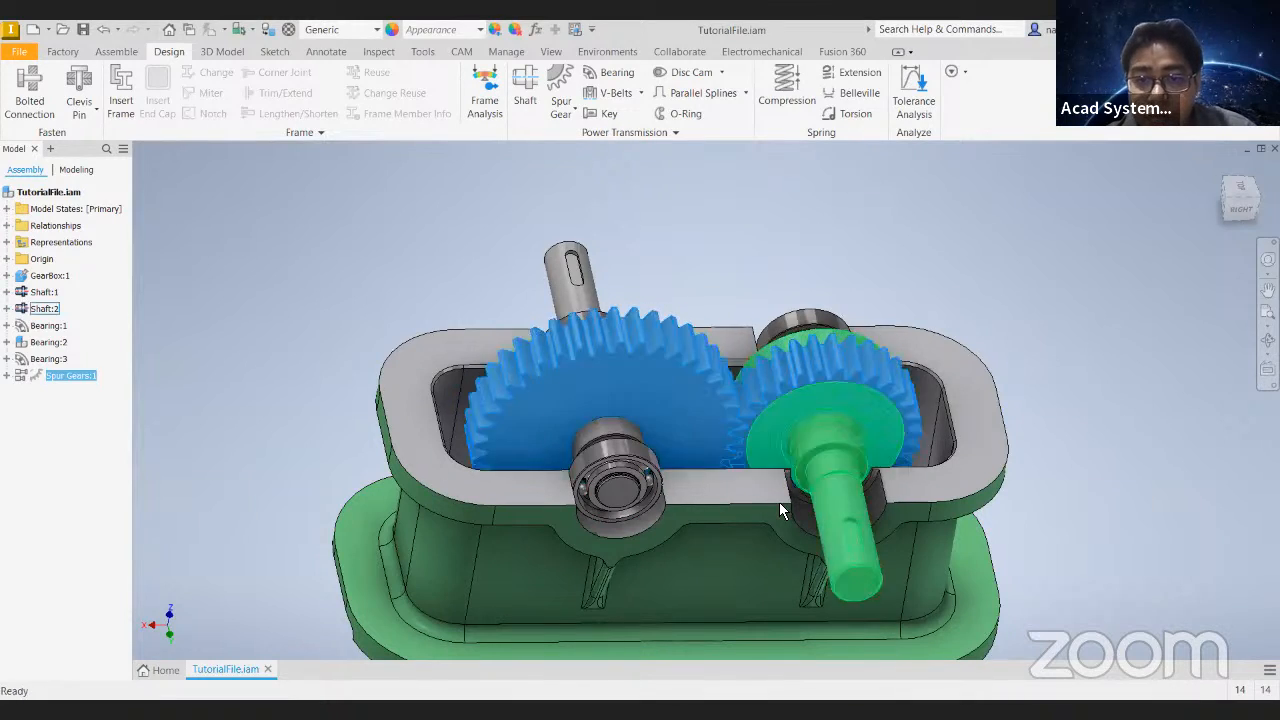
- Undo the last operation, redo it, and view the gears from the side
{"action": "left_click", "coordinate": [107, 31]}
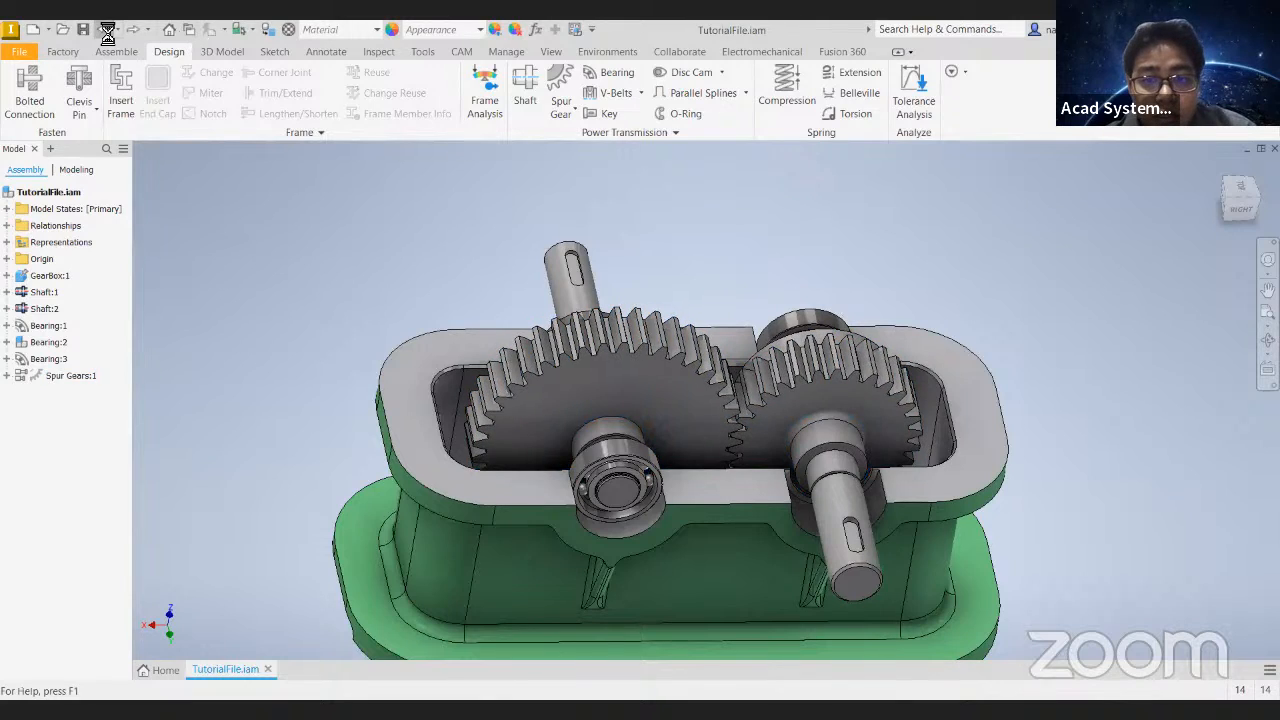
{"action": "middle_click_drag", "start_coordinate": [837, 251], "coordinate": [896, 153], "text": "shift"}
{"action": "middle_click_drag", "start_coordinate": [786, 280], "coordinate": [600, 330], "text": "shift"}
{"action": "scroll", "coordinate": [729, 297], "scroll_direction": "down", "scroll_amount": 5}
{"action": "scroll", "coordinate": [732, 297], "scroll_direction": "up", "scroll_amount": 6}
- Isolate the spur gear pair in the assembly, and undo the isolation
{"action": "left_click", "coordinate": [652, 372]}
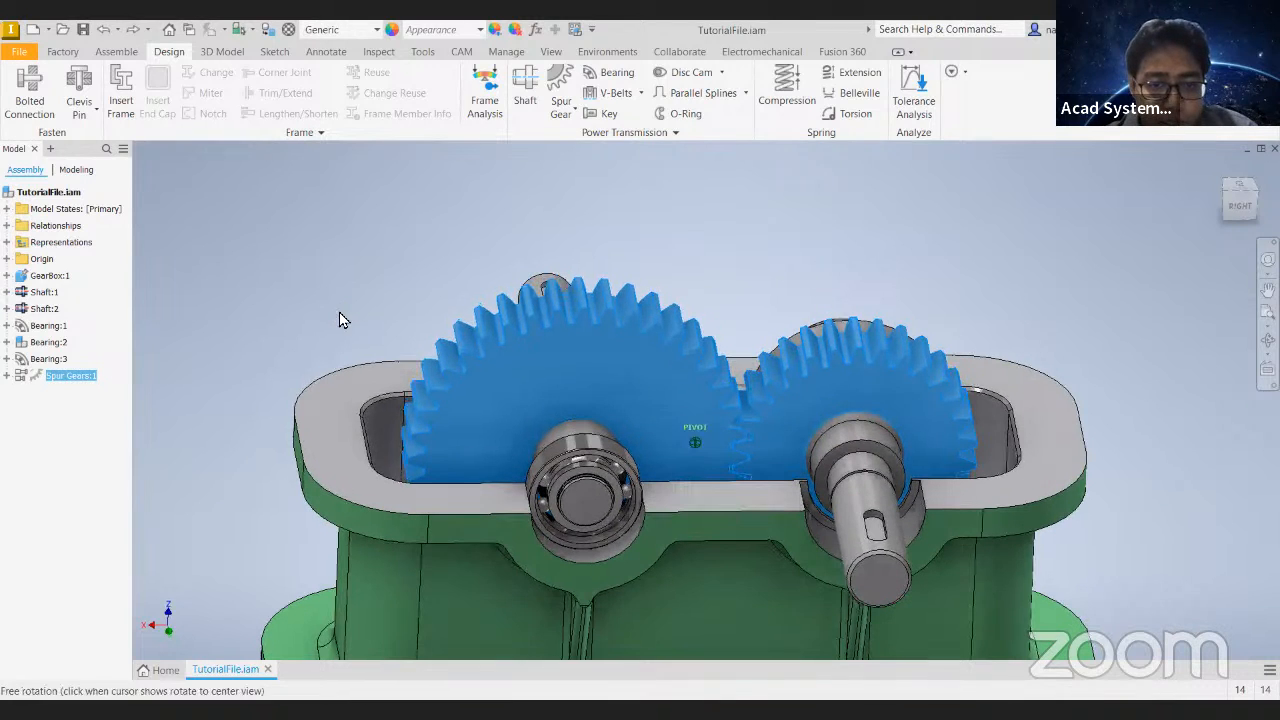
{"action": "middle_click_drag", "start_coordinate": [292, 351], "coordinate": [259, 372], "text": "shift"}
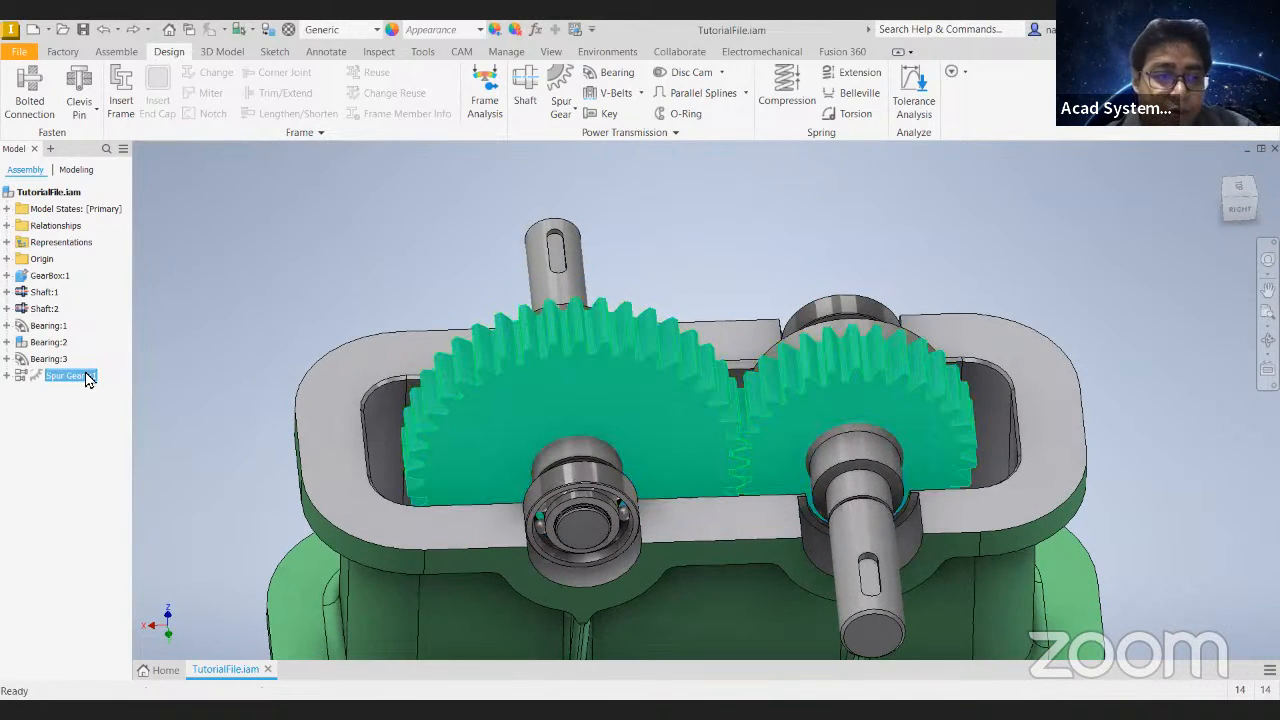
{"action": "right_click", "coordinate": [87, 378]}
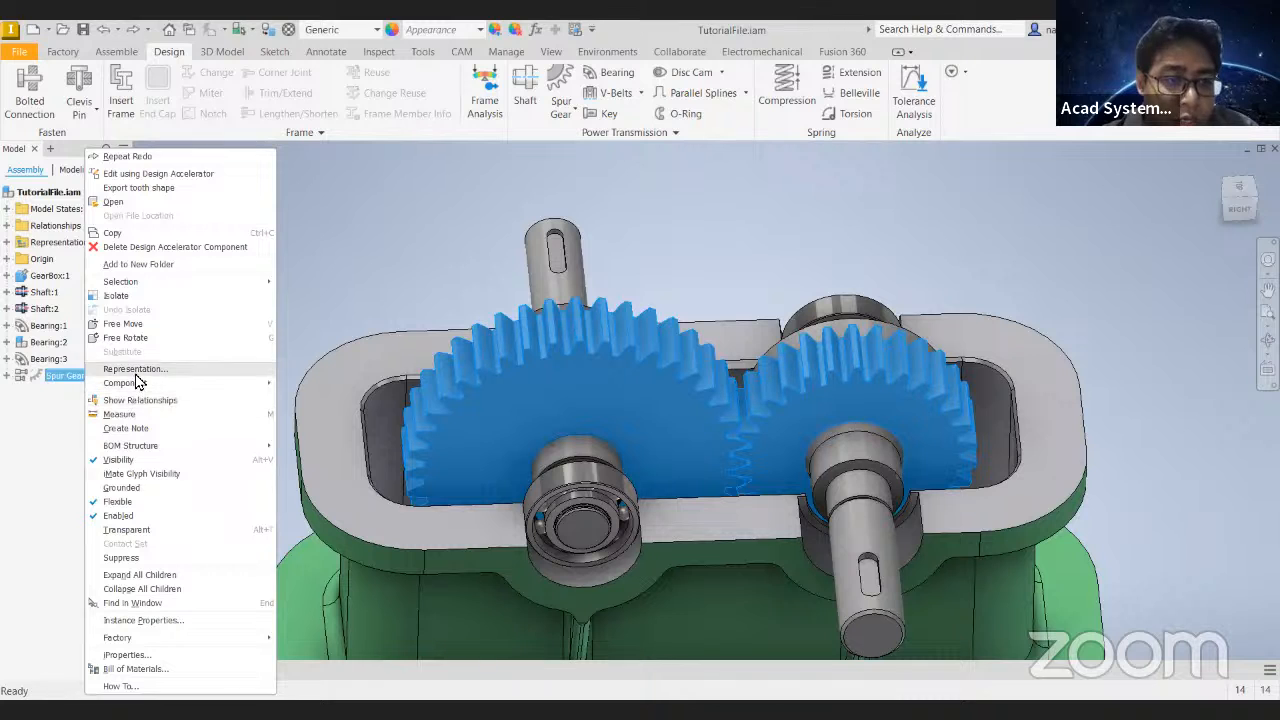
{"action": "left_click", "coordinate": [125, 295]}
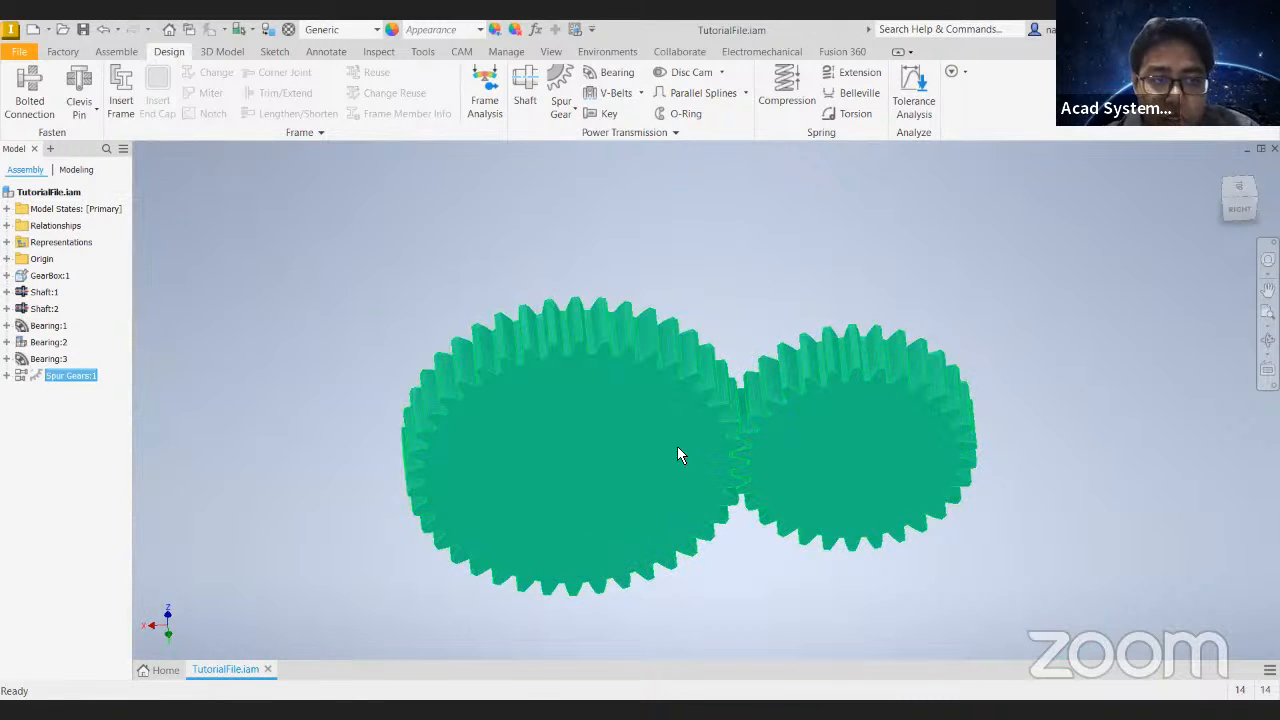
{"action": "left_click", "coordinate": [104, 29]}
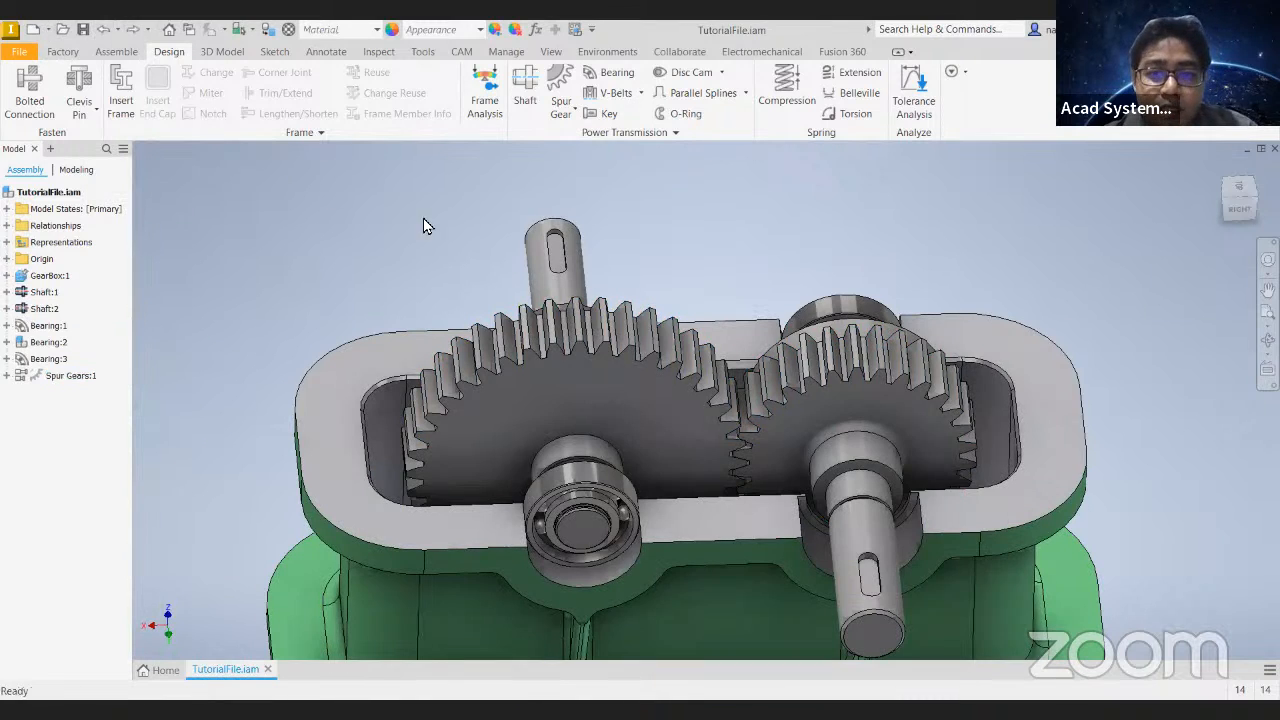
- Examine the meshing gear teeth and how the gears sit on both shafts, from front, isometric and close-up views
{"action": "mouse_move", "coordinate": [599, 273]}
{"action": "middle_mouse_down", "text": "shift"}
{"action": "mouse_move", "coordinate": [578, 303]}
{"action": "mouse_move", "coordinate": [609, 301]}
{"action": "mouse_move", "coordinate": [634, 240]}
{"action": "mouse_move", "coordinate": [563, 257]}
{"action": "mouse_move", "coordinate": [600, 270]}
{"action": "middle_mouse_up", "text": "shift"}
{"action": "middle_click_drag", "start_coordinate": [982, 302], "coordinate": [887, 384], "text": "shift"}
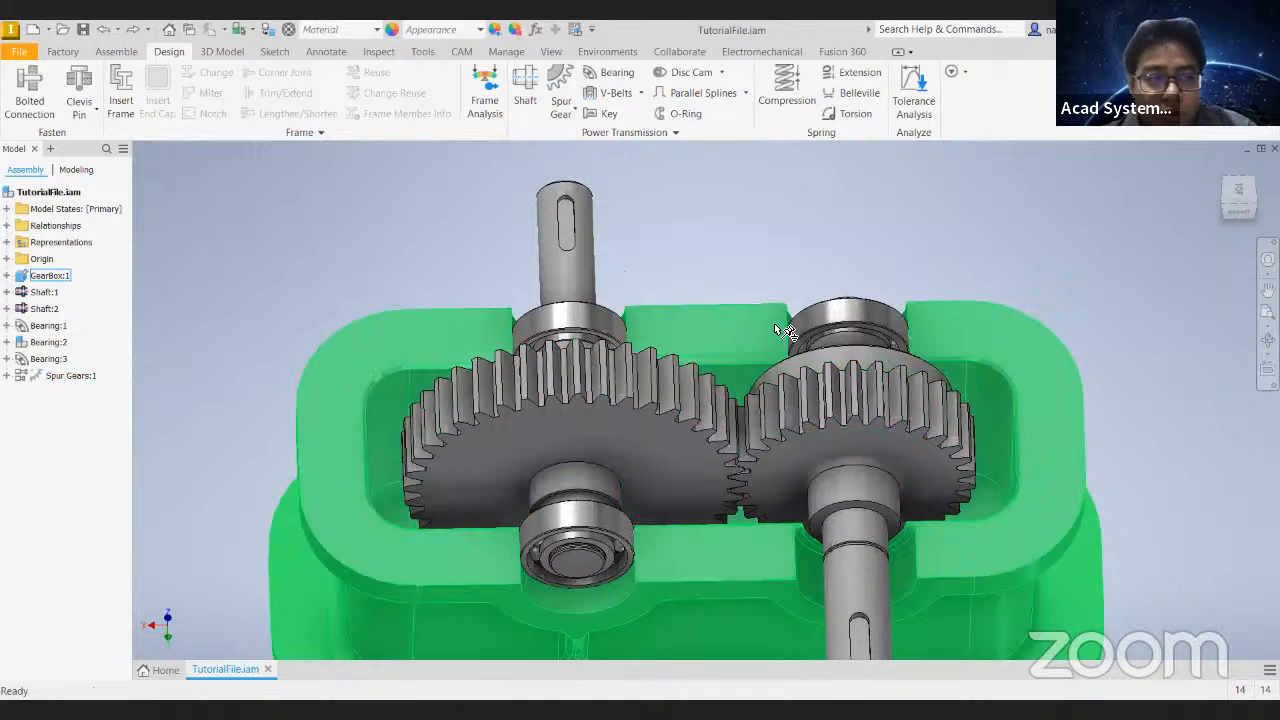
{"action": "left_click", "coordinate": [853, 484]}
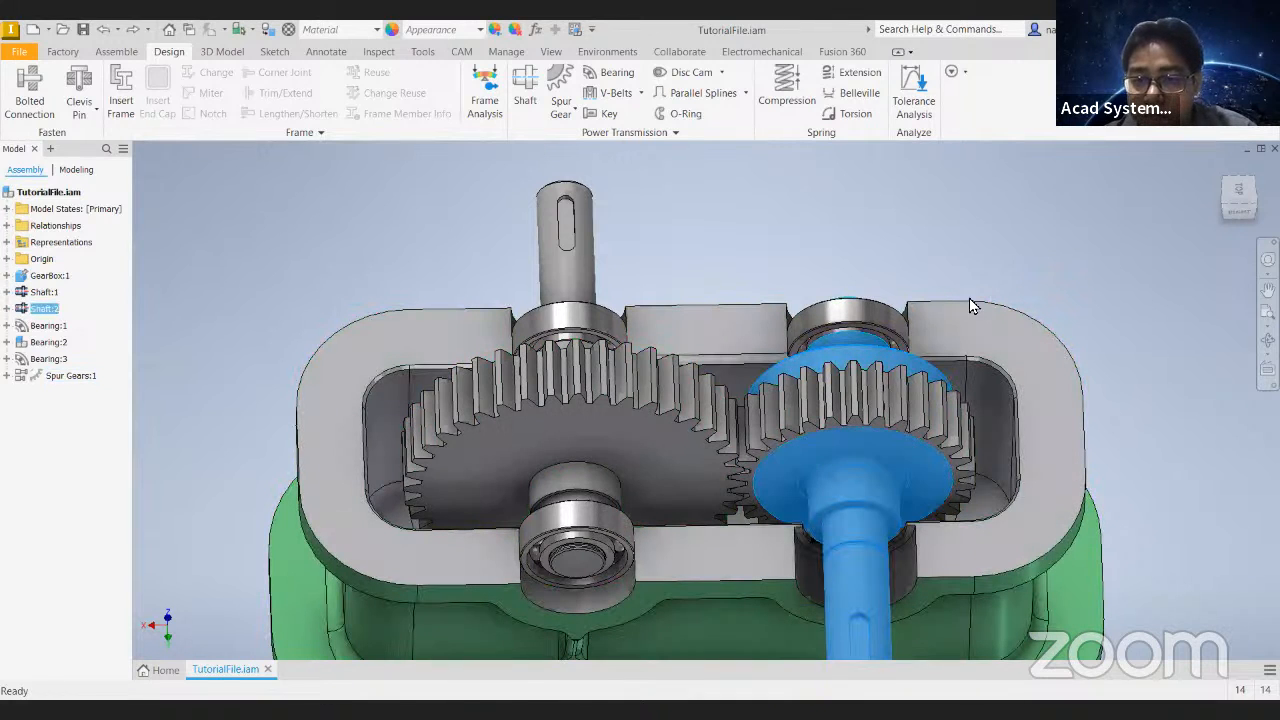
{"action": "left_click", "coordinate": [858, 408]}
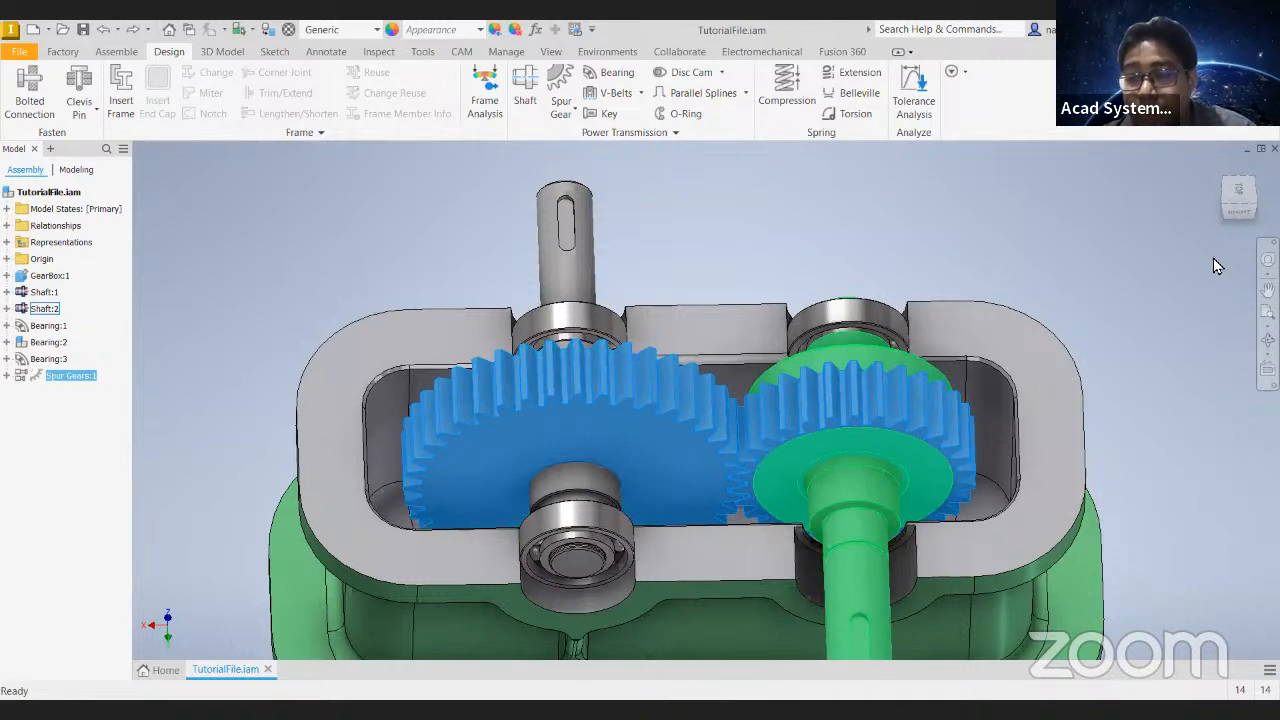
{"action": "left_click", "coordinate": [1226, 205]}
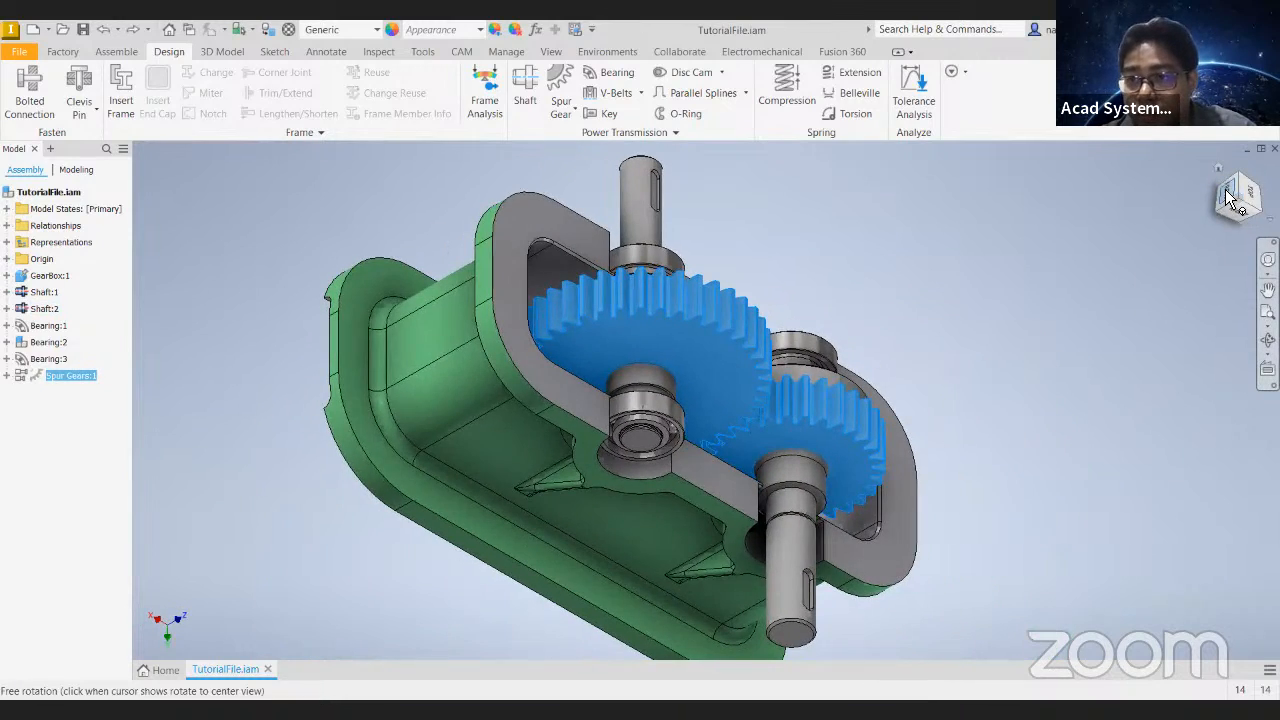
{"action": "left_click", "coordinate": [1229, 194]}
{"action": "left_click", "coordinate": [1260, 168]}
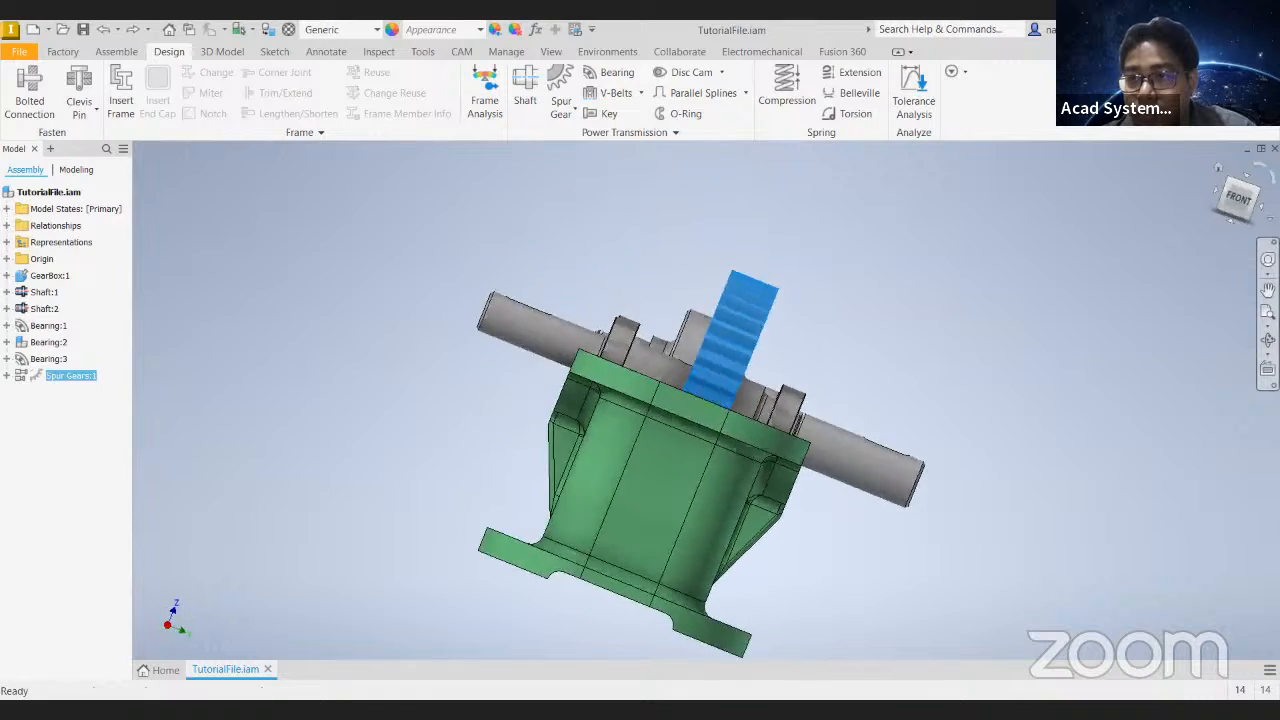
{"action": "left_click", "coordinate": [1254, 183]}
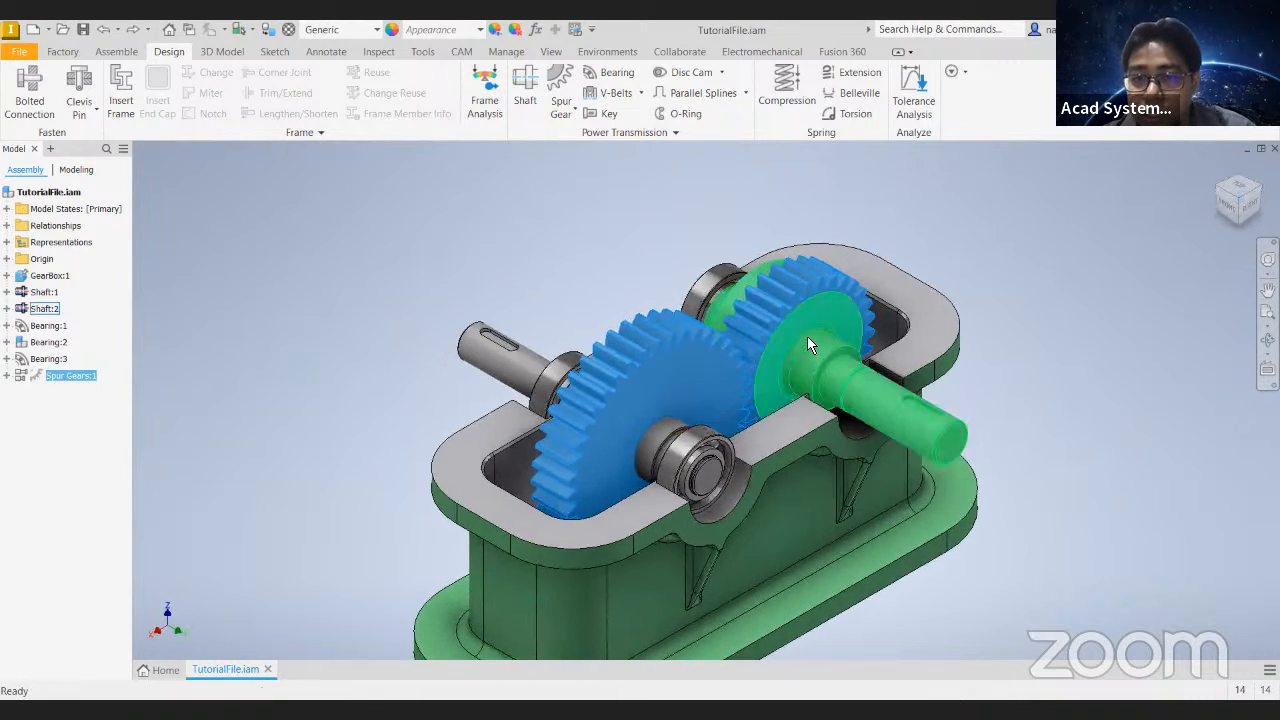
{"action": "scroll", "coordinate": [803, 326], "scroll_direction": "up", "scroll_amount": 4}
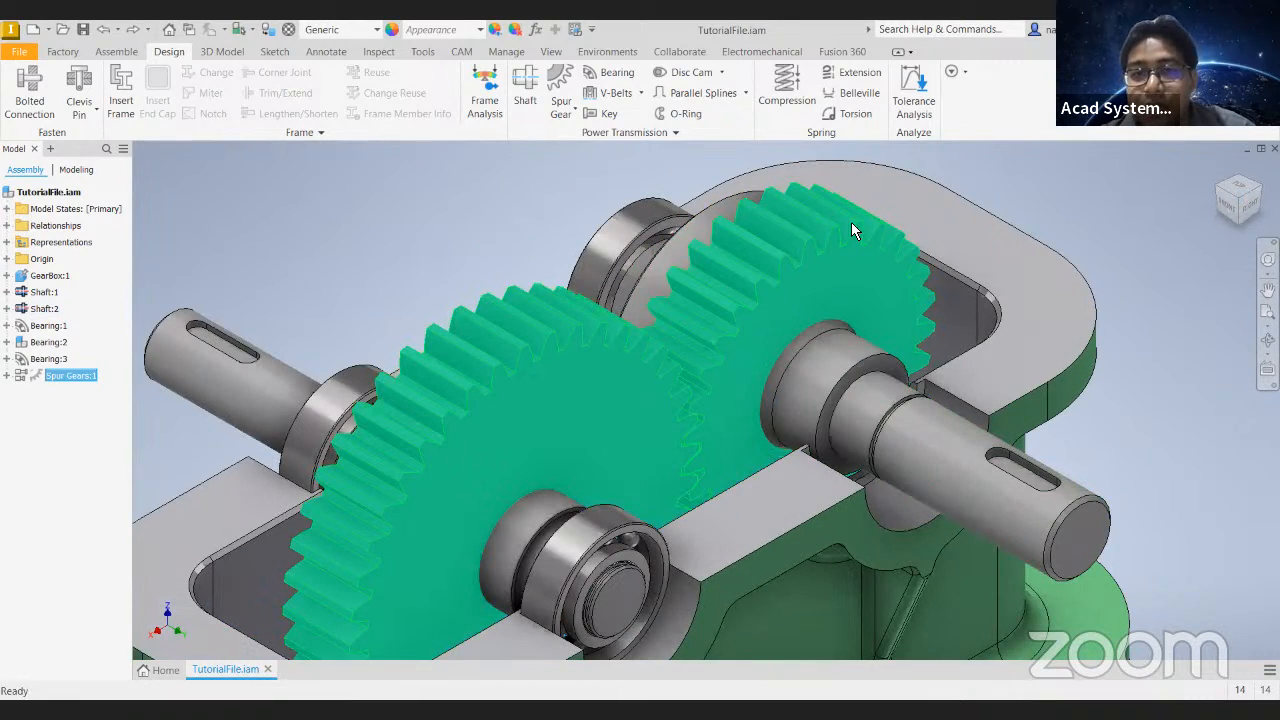
{"action": "middle_click_drag", "start_coordinate": [875, 330], "coordinate": [614, 449], "text": "shift"}
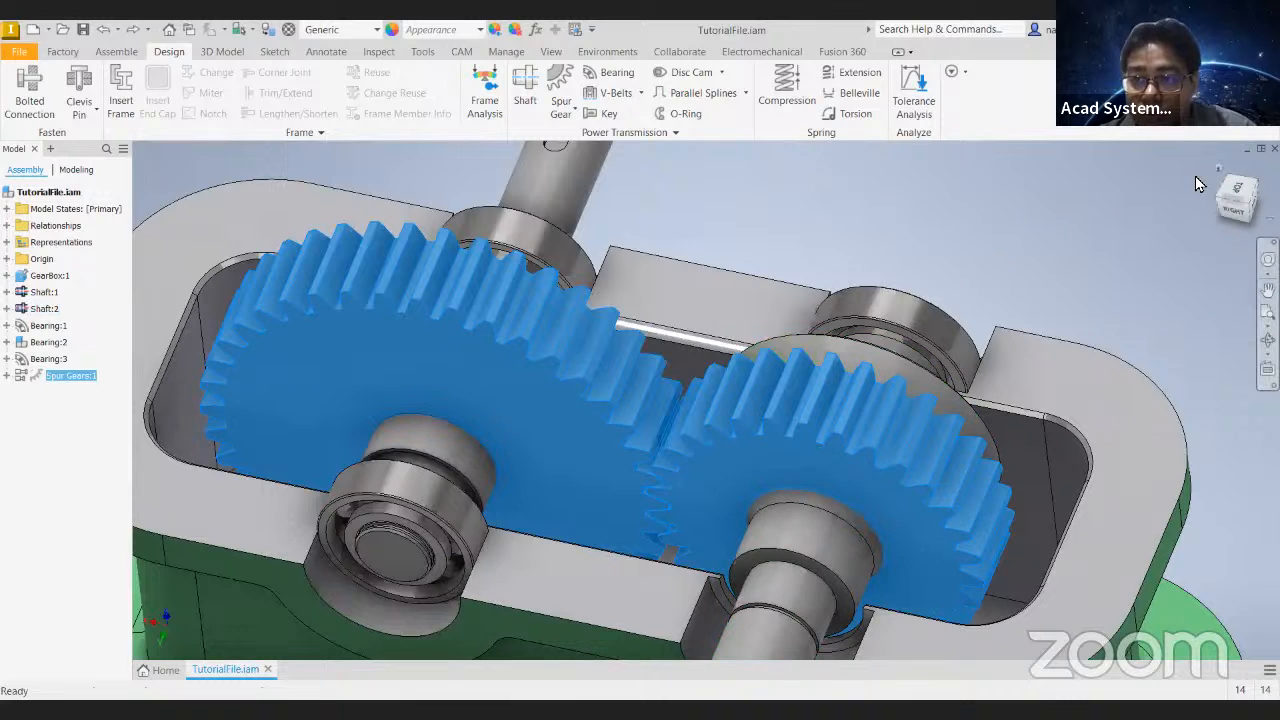
- Reopen the spur gear pair for editing in the Design Accelerator
{"action": "left_click", "coordinate": [1218, 168]}
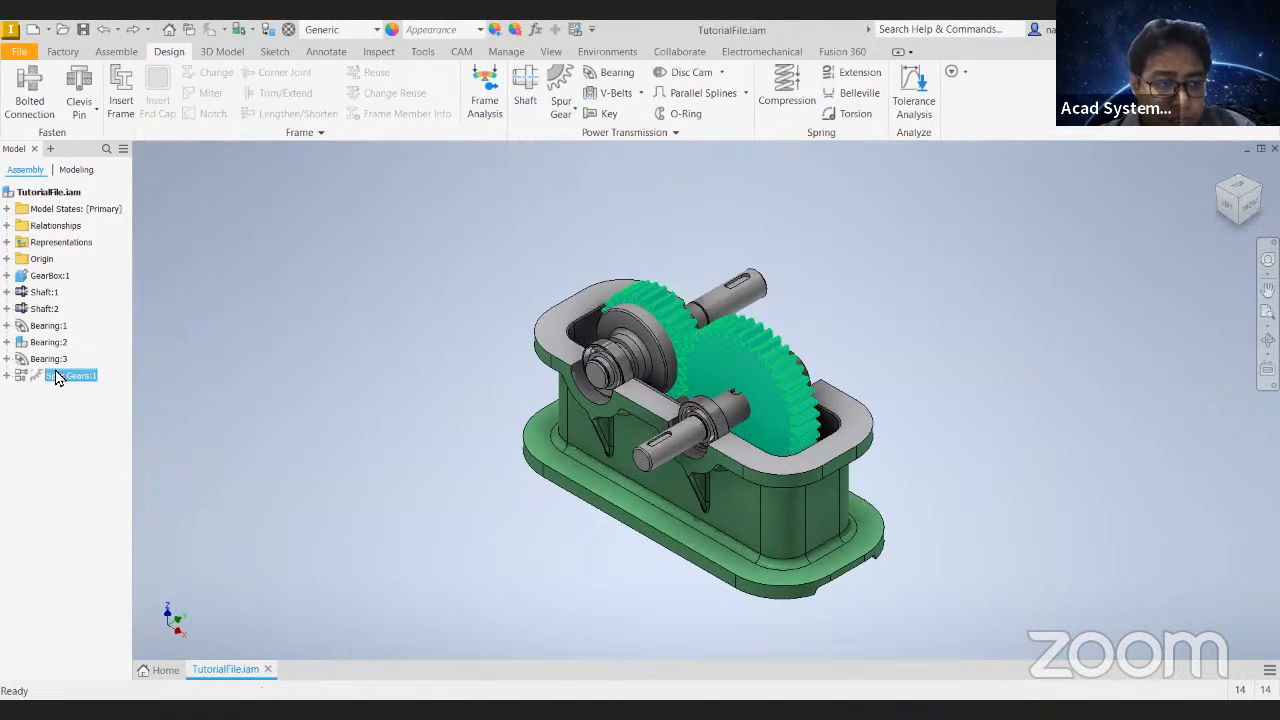
{"action": "right_click", "coordinate": [57, 377]}
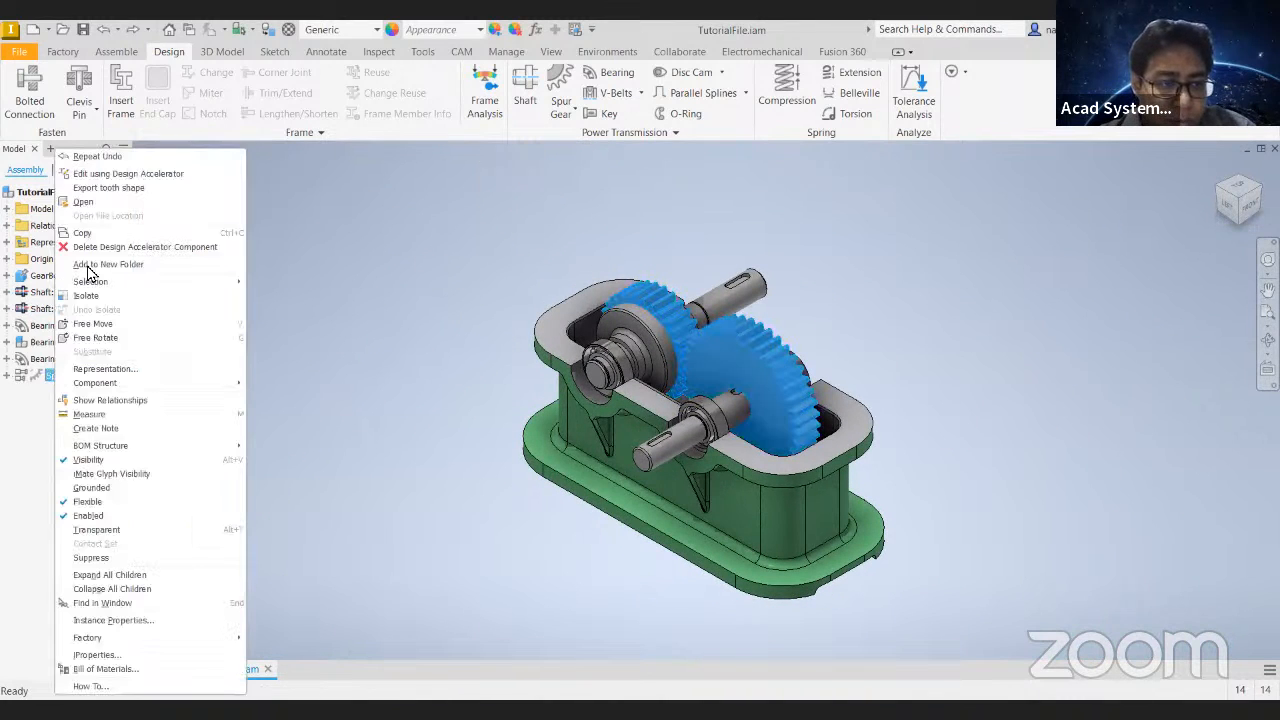
{"action": "left_click", "coordinate": [98, 175]}
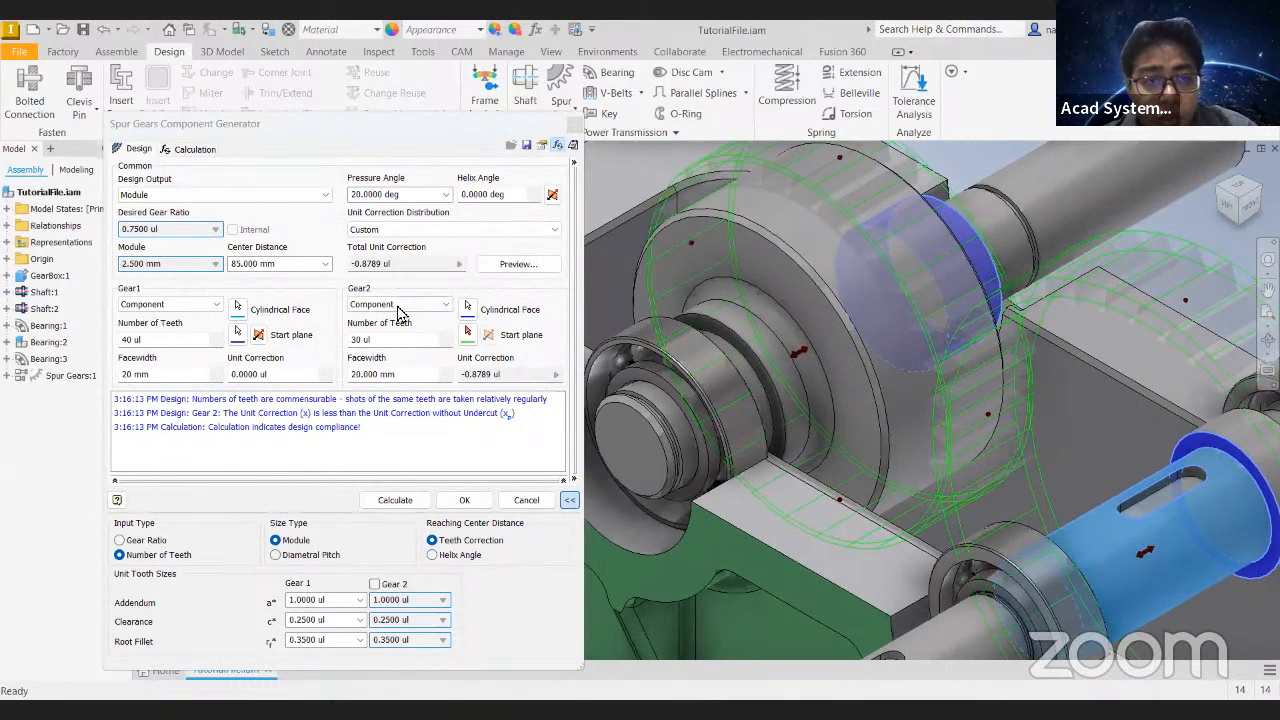
- Set Gear 2's number of teeth to 25, calculate the pair, and check the tooth preview on the shaft
{"action": "double_click", "coordinate": [360, 342]}
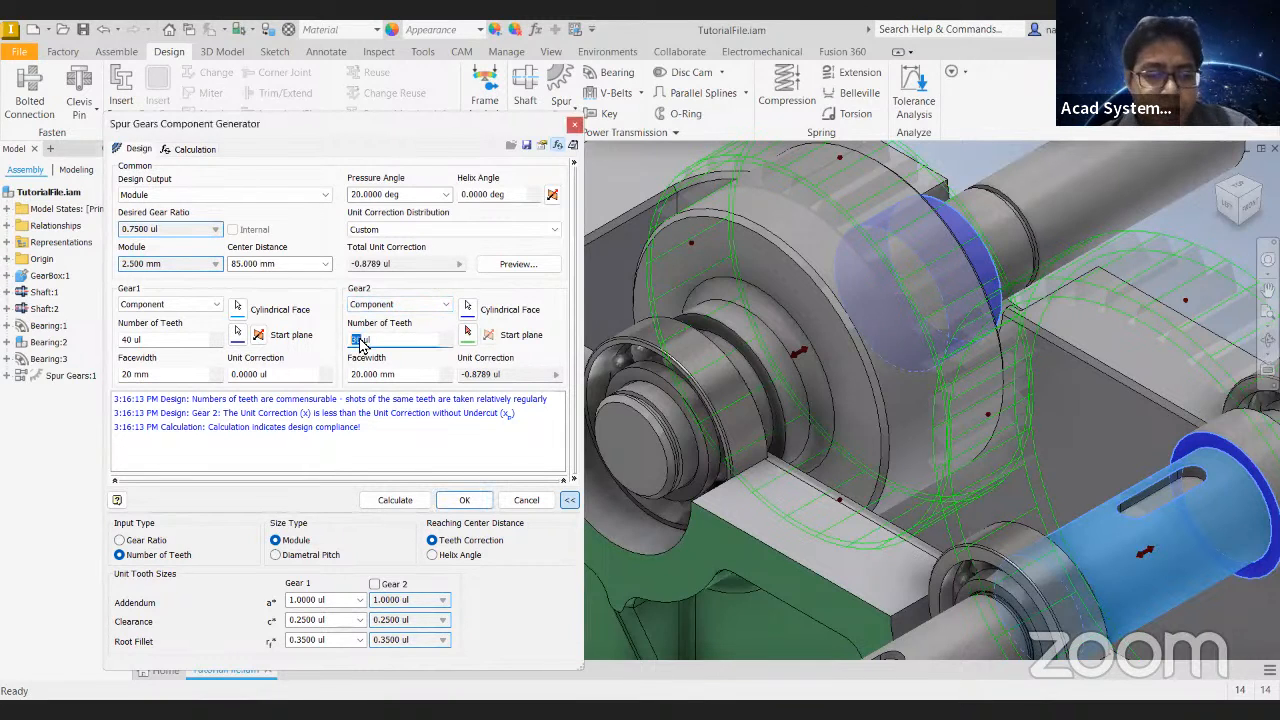
{"action": "type", "text": "25"}
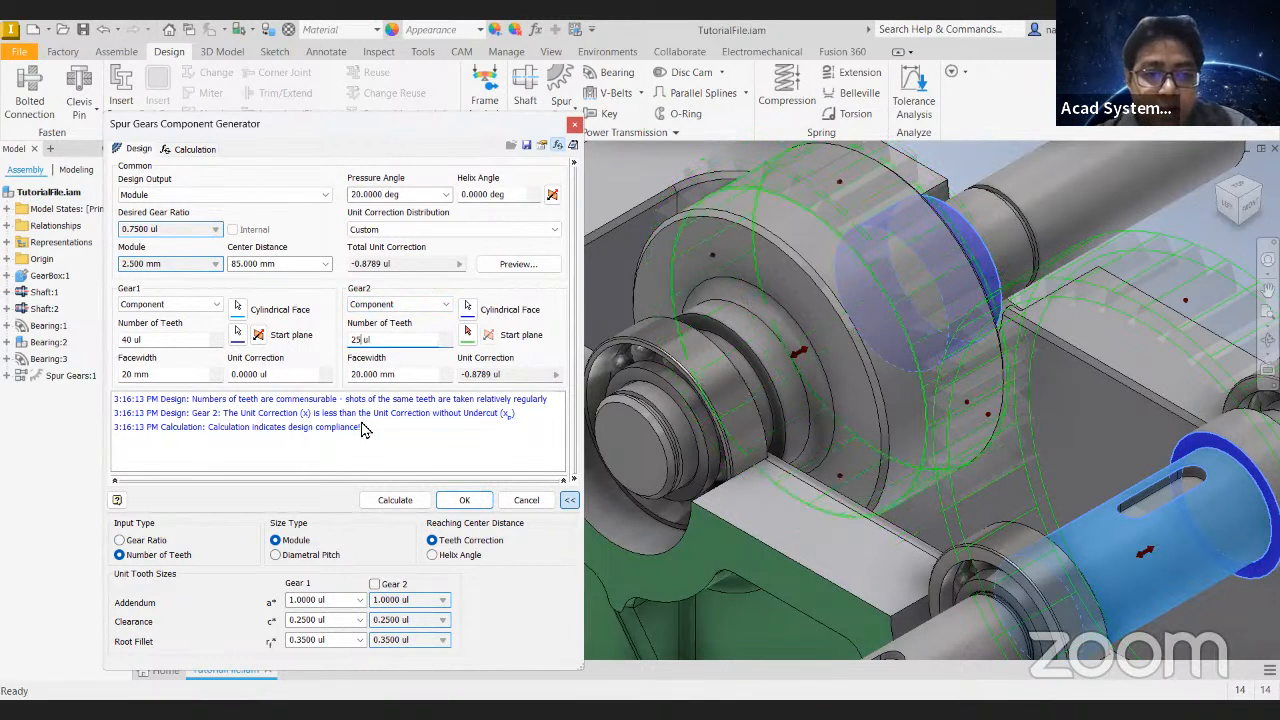
{"action": "left_click", "coordinate": [395, 502]}
{"action": "middle_click_drag", "start_coordinate": [865, 366], "coordinate": [956, 364], "text": "shift"}
{"action": "scroll", "coordinate": [795, 242], "scroll_direction": "up", "scroll_amount": 5}
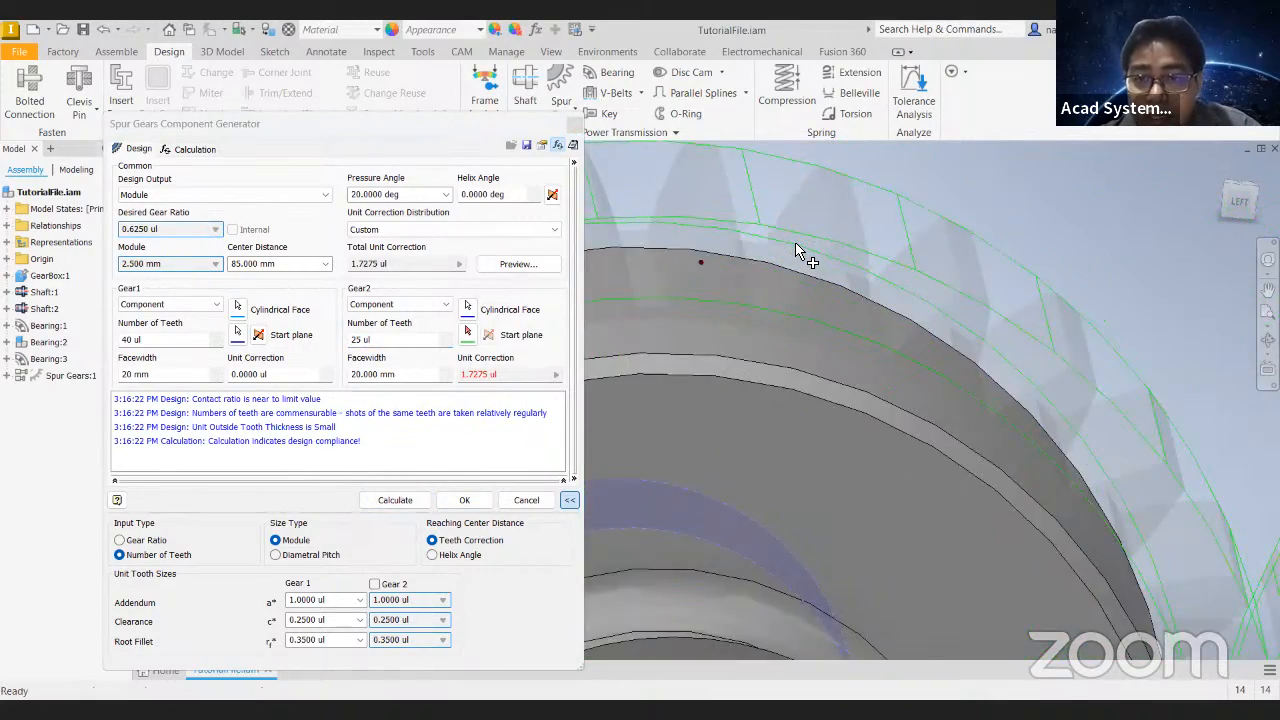
{"action": "scroll", "coordinate": [797, 250], "scroll_direction": "down", "scroll_amount": 5}
{"action": "middle_click_drag", "start_coordinate": [725, 273], "coordinate": [728, 300], "text": "shift"}
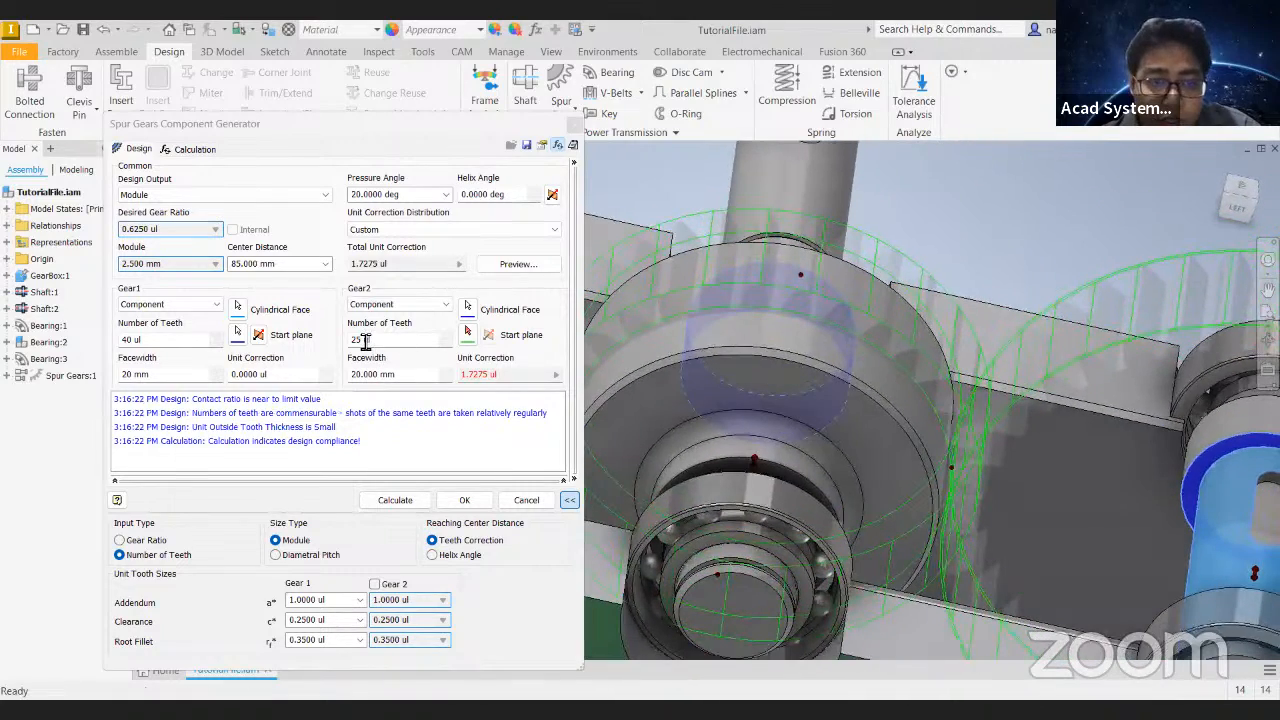
- Set Gear 2's number of teeth to 27 and recalculate the pair
{"action": "double_click", "coordinate": [362, 340]}
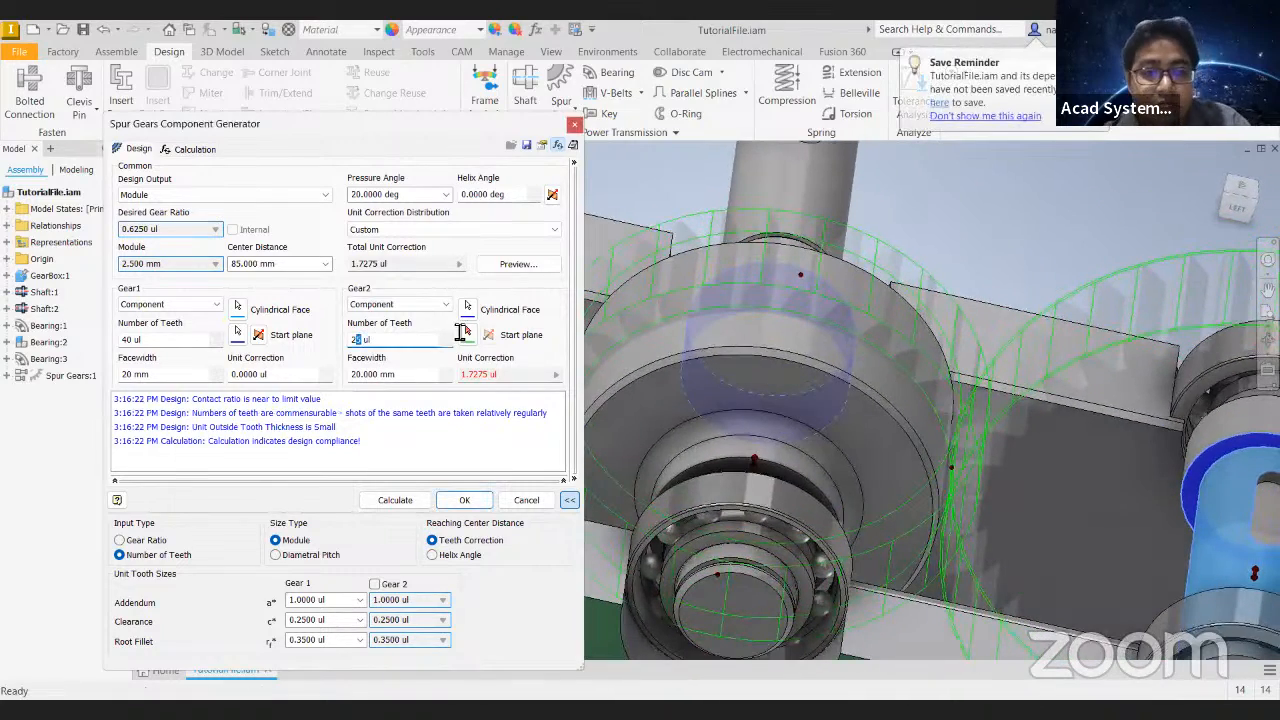
{"action": "type", "text": "27"}
{"action": "left_click", "coordinate": [418, 500]}
{"action": "mouse_move", "coordinate": [813, 328]}
{"action": "middle_mouse_down", "text": "shift"}
{"action": "mouse_move", "coordinate": [823, 286]}
{"action": "mouse_move", "coordinate": [828, 300]}
{"action": "mouse_move", "coordinate": [805, 308]}
{"action": "mouse_move", "coordinate": [750, 400]}
{"action": "mouse_move", "coordinate": [759, 415]}
{"action": "mouse_move", "coordinate": [806, 337]}
{"action": "mouse_move", "coordinate": [798, 318]}
{"action": "middle_mouse_up", "text": "shift"}
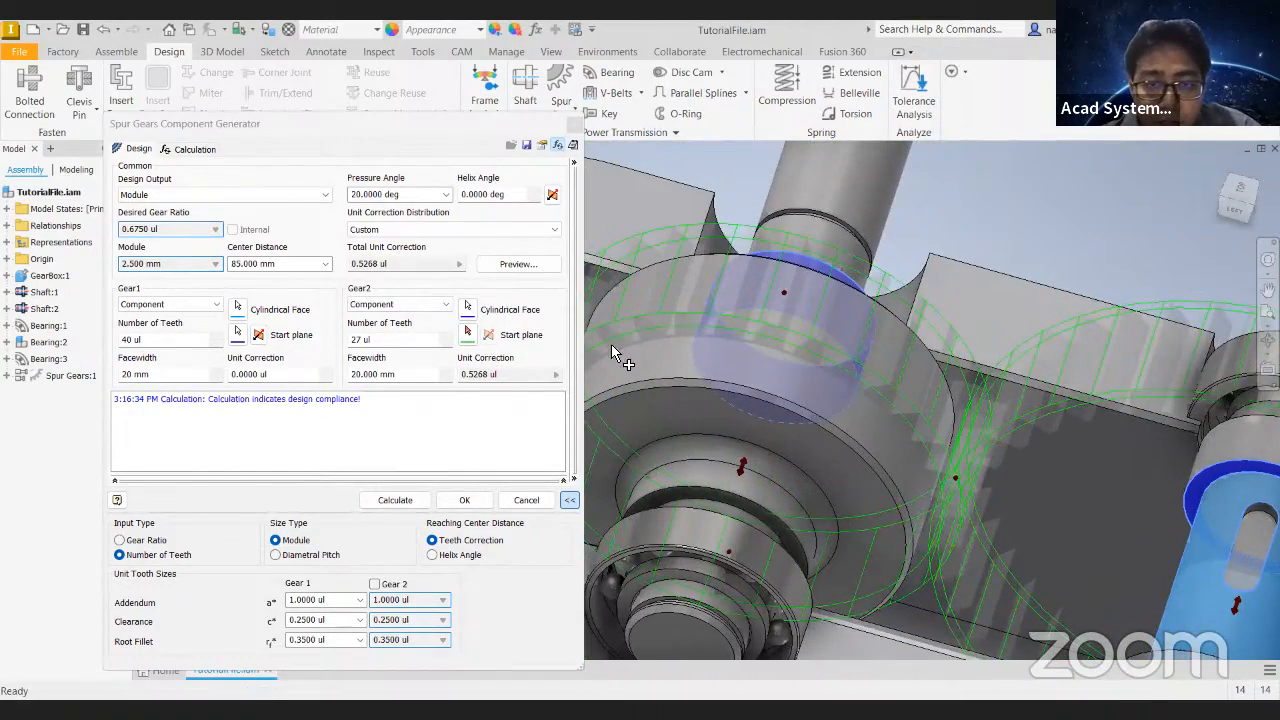
- Set Gear 2's number of teeth to 28 and recalculate the pair
{"action": "double_click", "coordinate": [364, 341]}
{"action": "type", "text": "28"}
{"action": "left_click", "coordinate": [424, 502]}
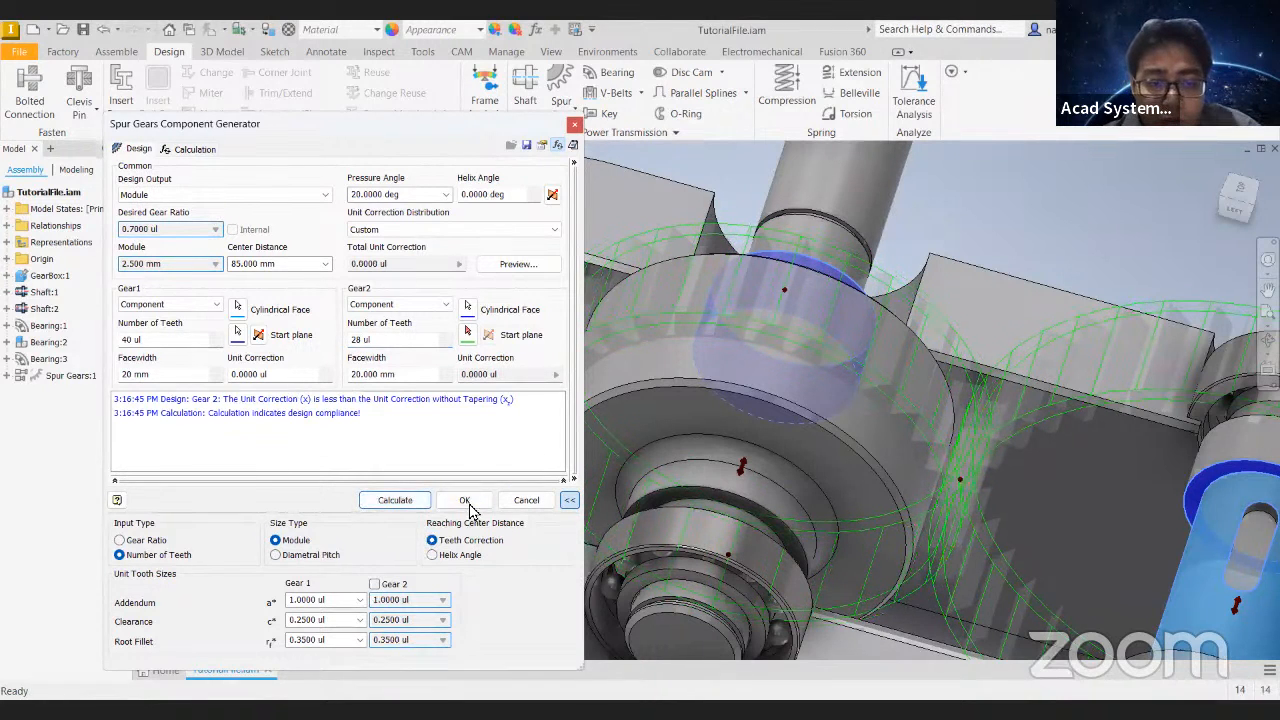
- Change Gear 2's output type to Feature and recalculate the design
{"action": "left_click", "coordinate": [388, 308]}
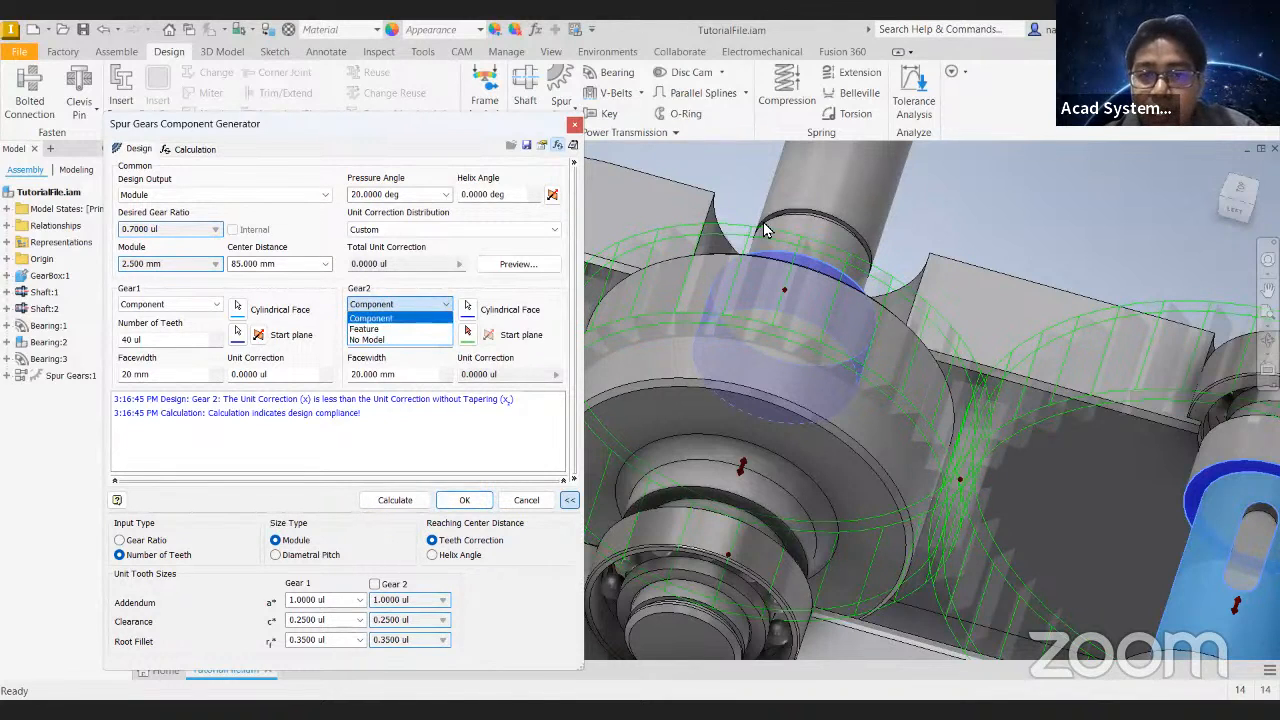
{"action": "left_click", "coordinate": [386, 330]}
{"action": "scroll", "coordinate": [673, 330], "scroll_direction": "down", "scroll_amount": 5}
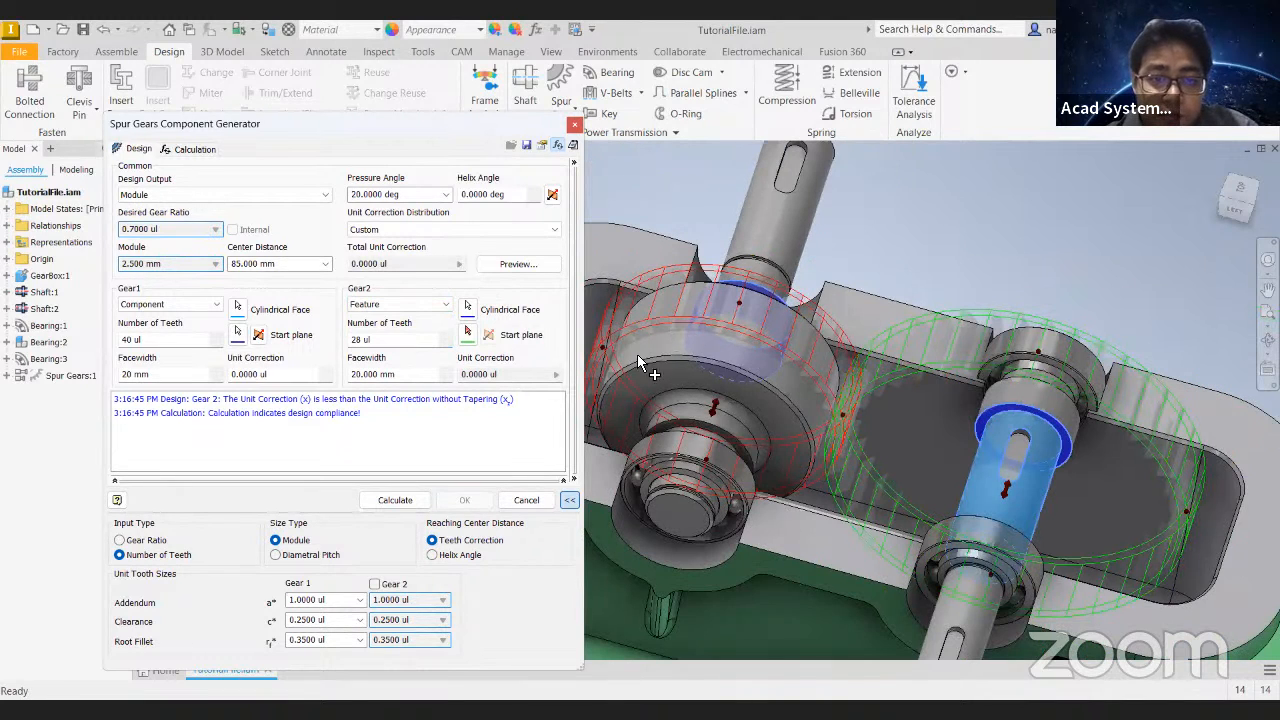
{"action": "left_click", "coordinate": [416, 500]}
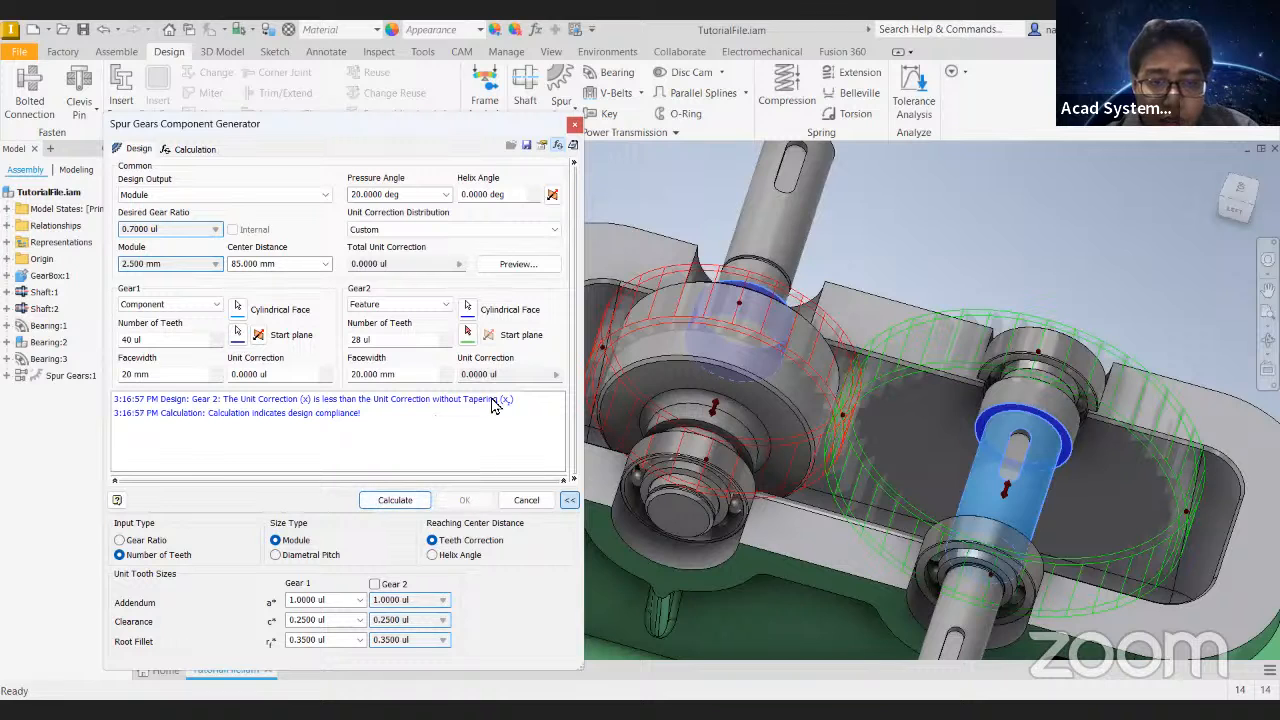
- Assign the second shaft's large cylinder and its end face as Gear 2's cylindrical face and start plane, and generate the gears
{"action": "left_click", "coordinate": [470, 310]}
{"action": "middle_click_drag", "start_coordinate": [745, 356], "coordinate": [715, 471], "text": "shift"}
{"action": "left_click", "coordinate": [731, 440]}
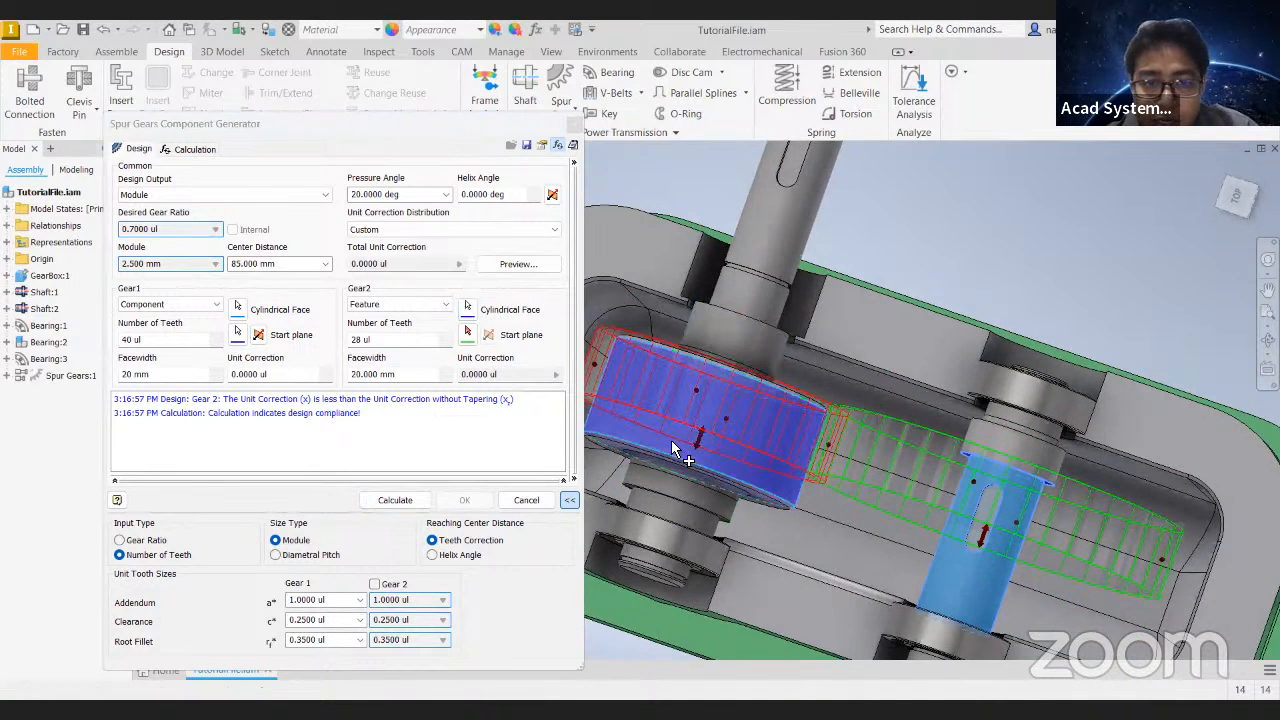
{"action": "left_click", "coordinate": [468, 335]}
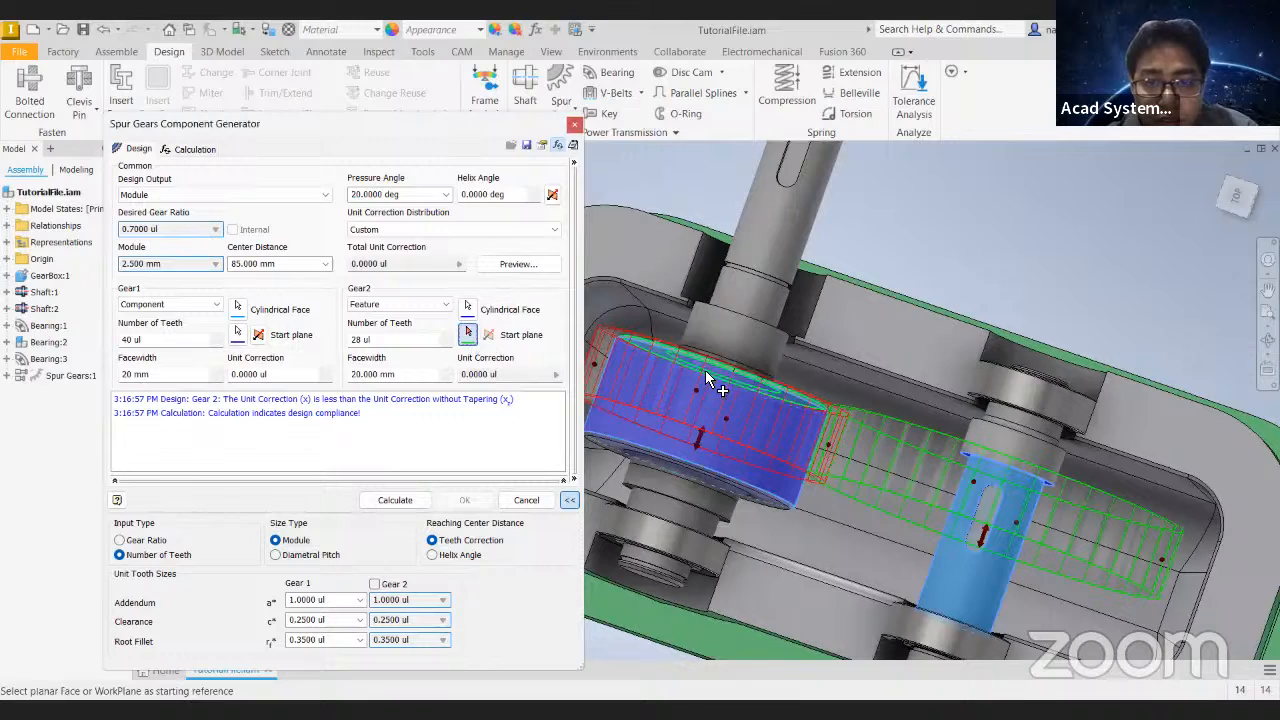
{"action": "middle_click_drag", "start_coordinate": [694, 420], "coordinate": [682, 424], "text": "shift"}
{"action": "left_click", "coordinate": [682, 422]}
{"action": "middle_click_drag", "start_coordinate": [840, 388], "coordinate": [848, 305], "text": "shift"}
{"action": "left_click", "coordinate": [466, 503]}
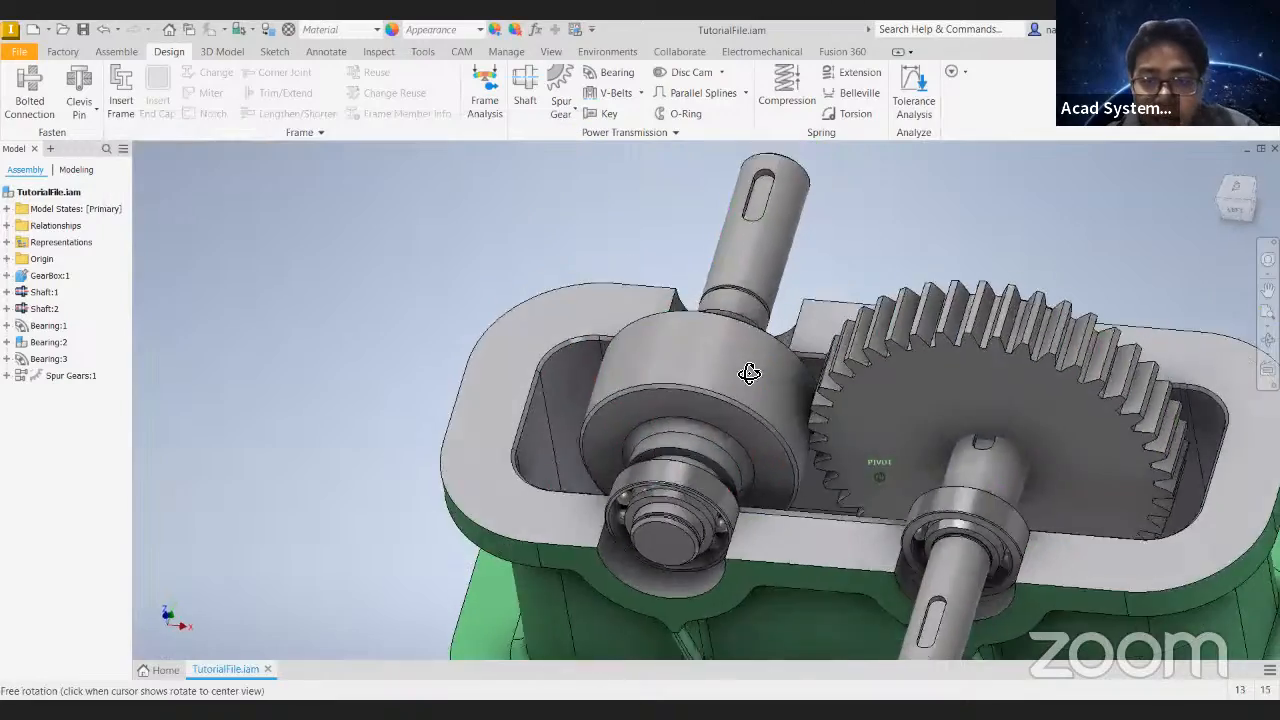
- Look over the regenerated gears in the gearbox, undo the gear edit and redo it to compare both states
{"action": "middle_click_drag", "start_coordinate": [749, 371], "coordinate": [950, 420], "text": "shift"}
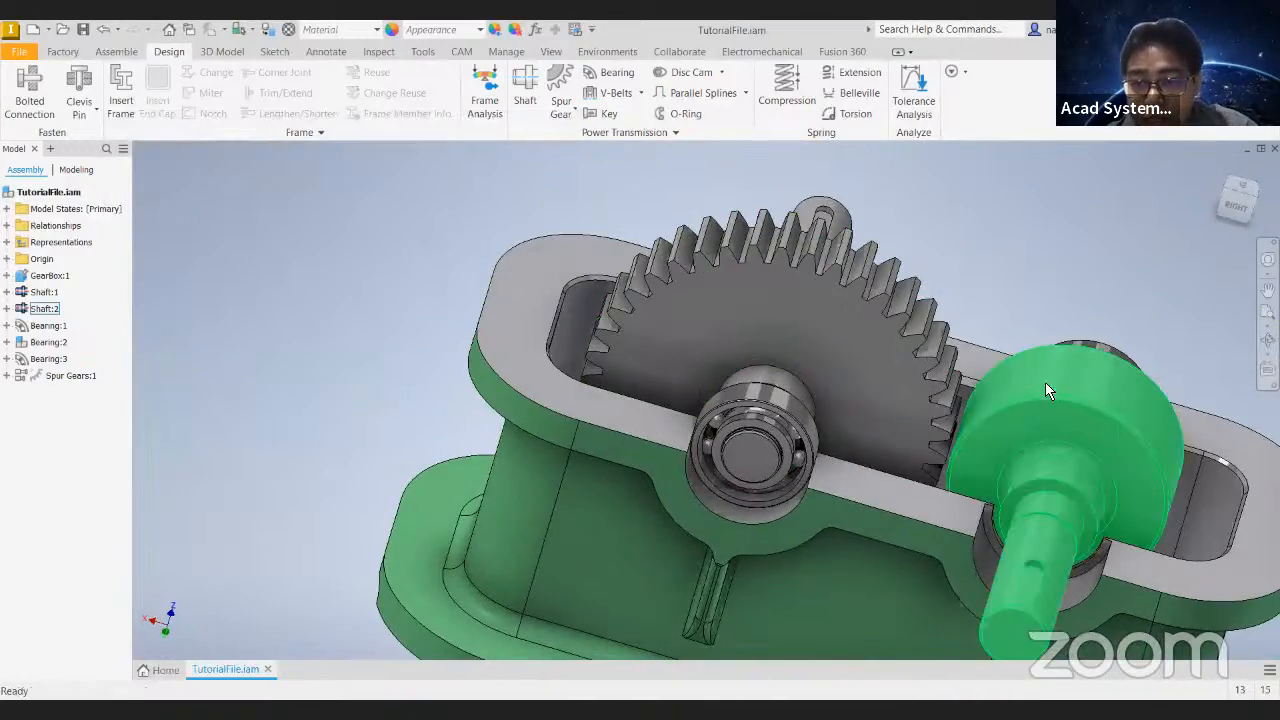
{"action": "middle_click_drag", "start_coordinate": [1043, 418], "coordinate": [917, 422], "text": "shift"}
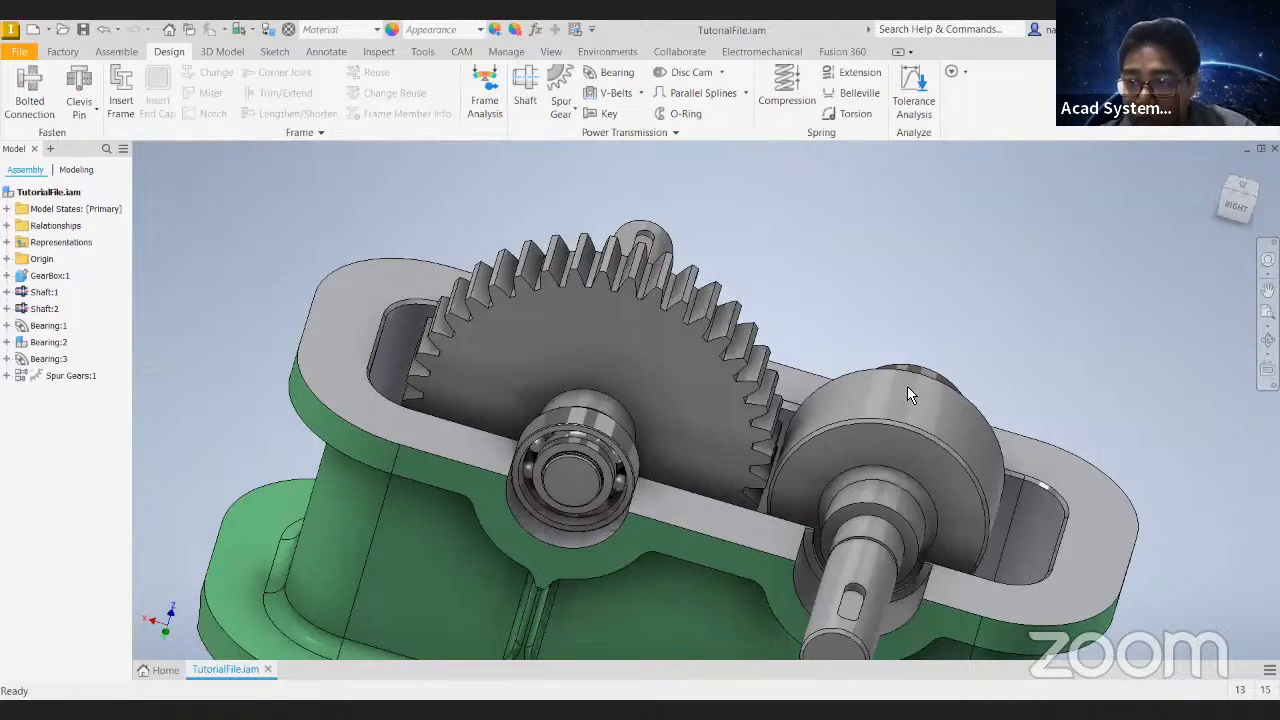
{"action": "left_click", "coordinate": [890, 413]}
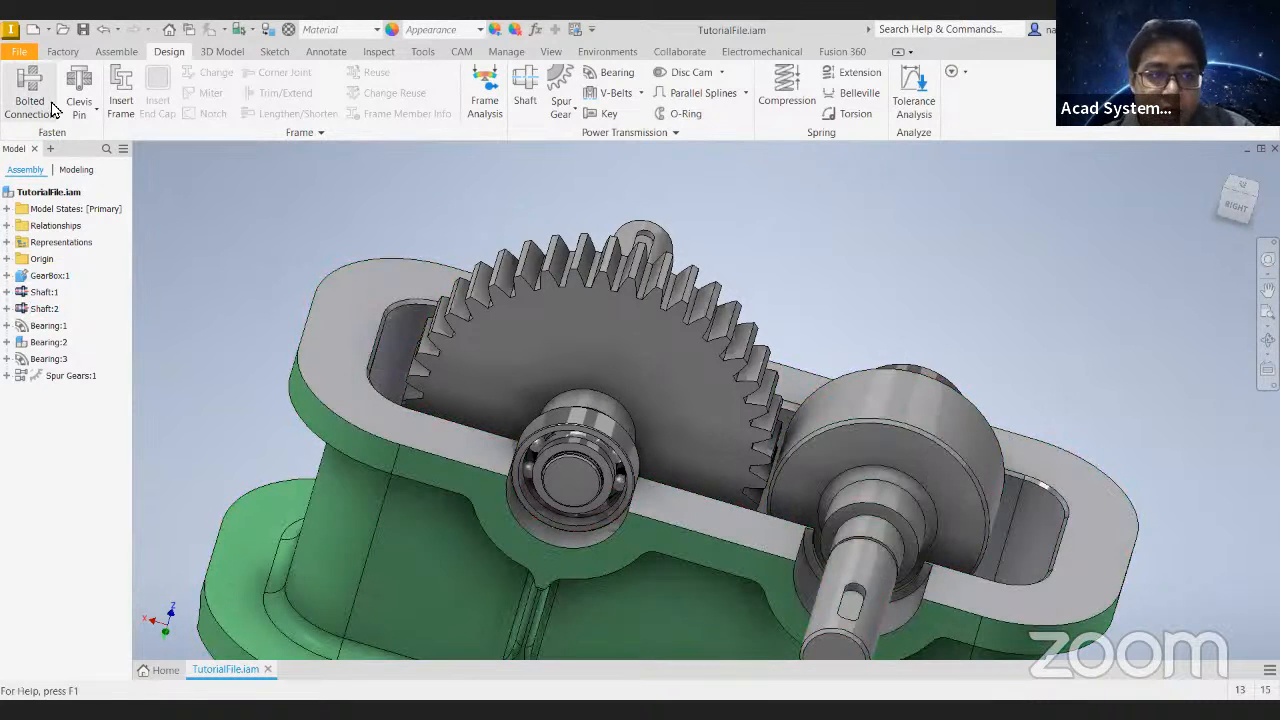
{"action": "left_click", "coordinate": [101, 31]}
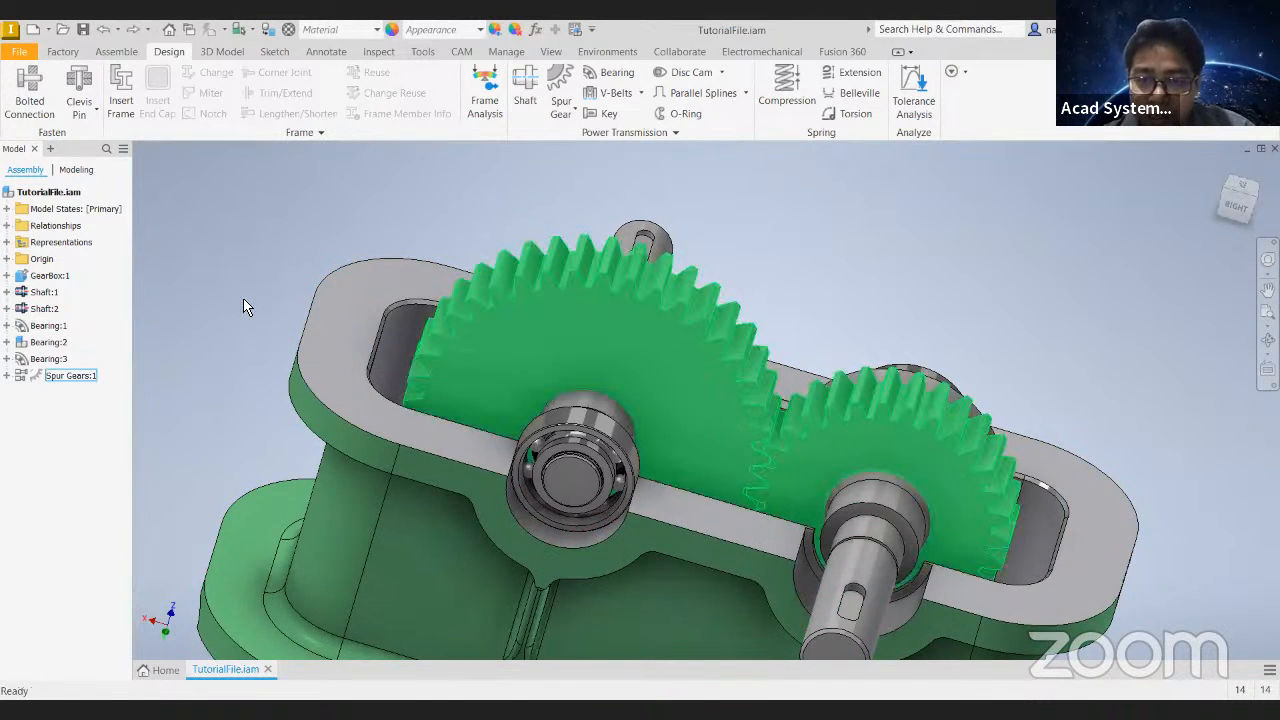
{"action": "left_click", "coordinate": [133, 29]}
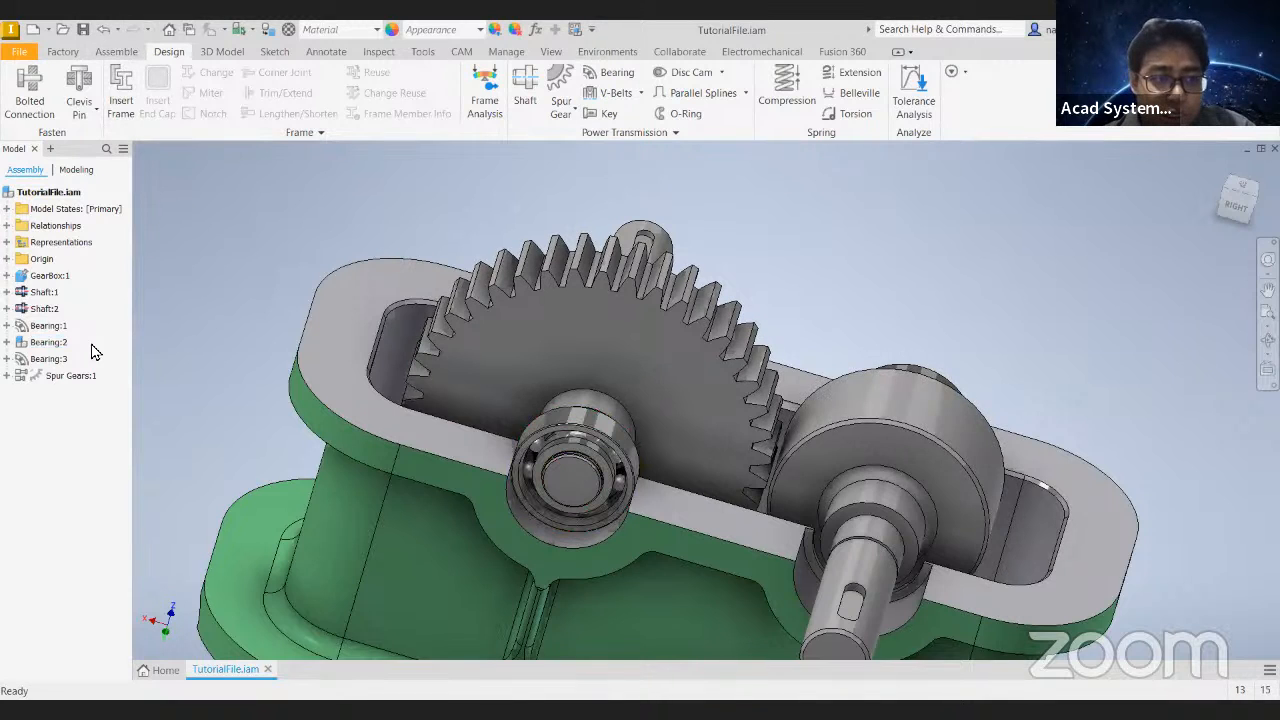
- Open Shaft:2 for editing in the Shaft Component Generator and select its 63 x 30 cylinder section
{"action": "right_click", "coordinate": [55, 309]}
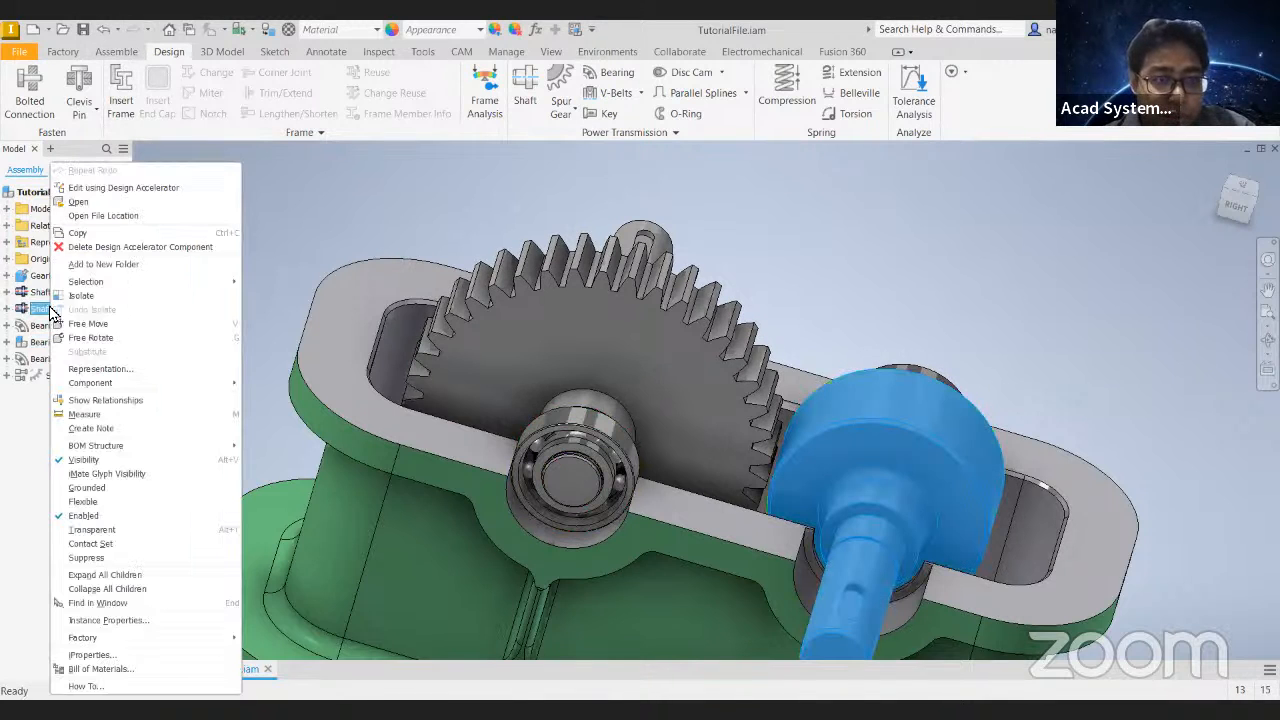
{"action": "left_click", "coordinate": [123, 189]}
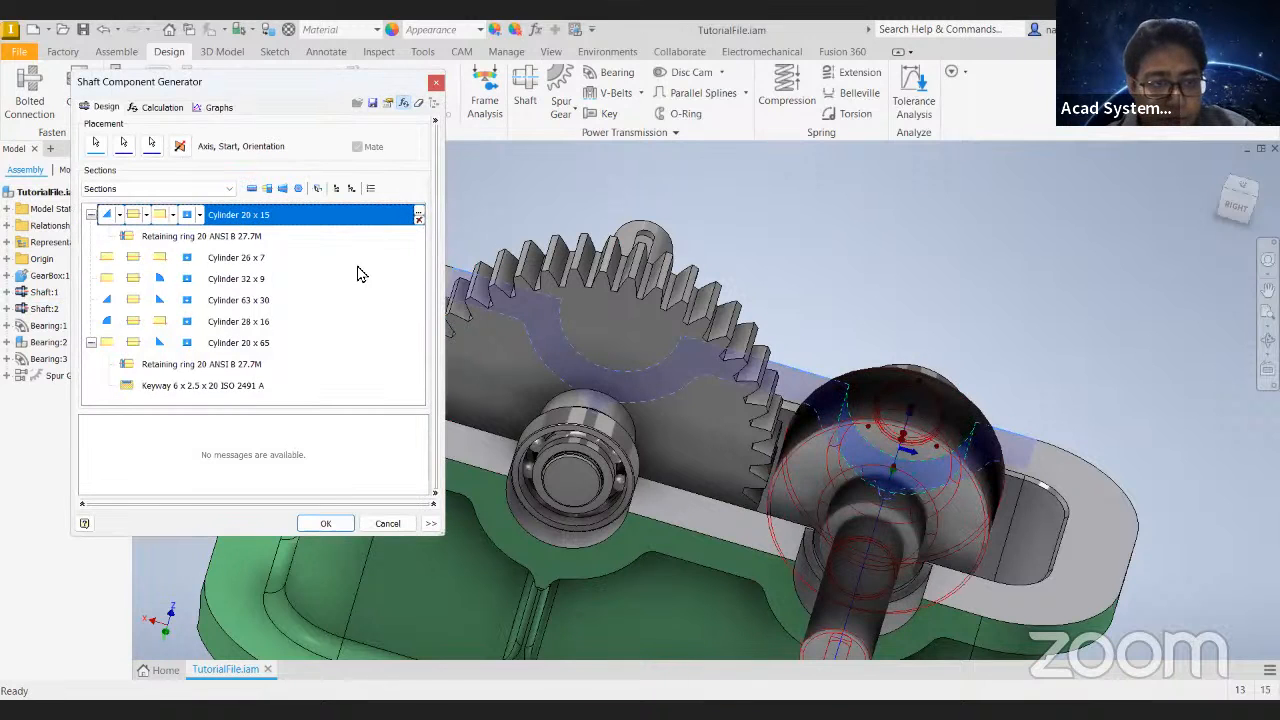
{"action": "left_click", "coordinate": [263, 301]}
{"action": "middle_click_drag", "start_coordinate": [957, 333], "coordinate": [449, 372], "text": "shift"}
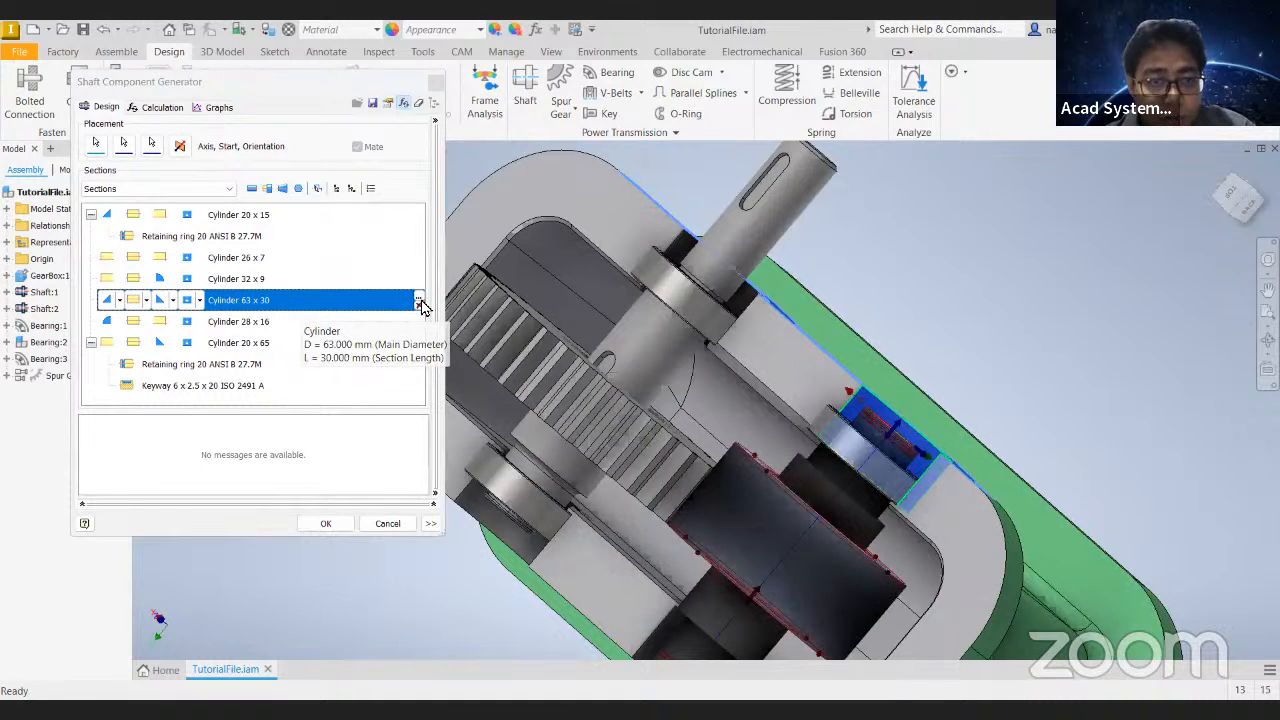
- Set the selected cylinder section's main diameter to 75 mm and apply the shaft edit
{"action": "left_click", "coordinate": [419, 302]}
{"action": "left_click", "coordinate": [253, 320]}
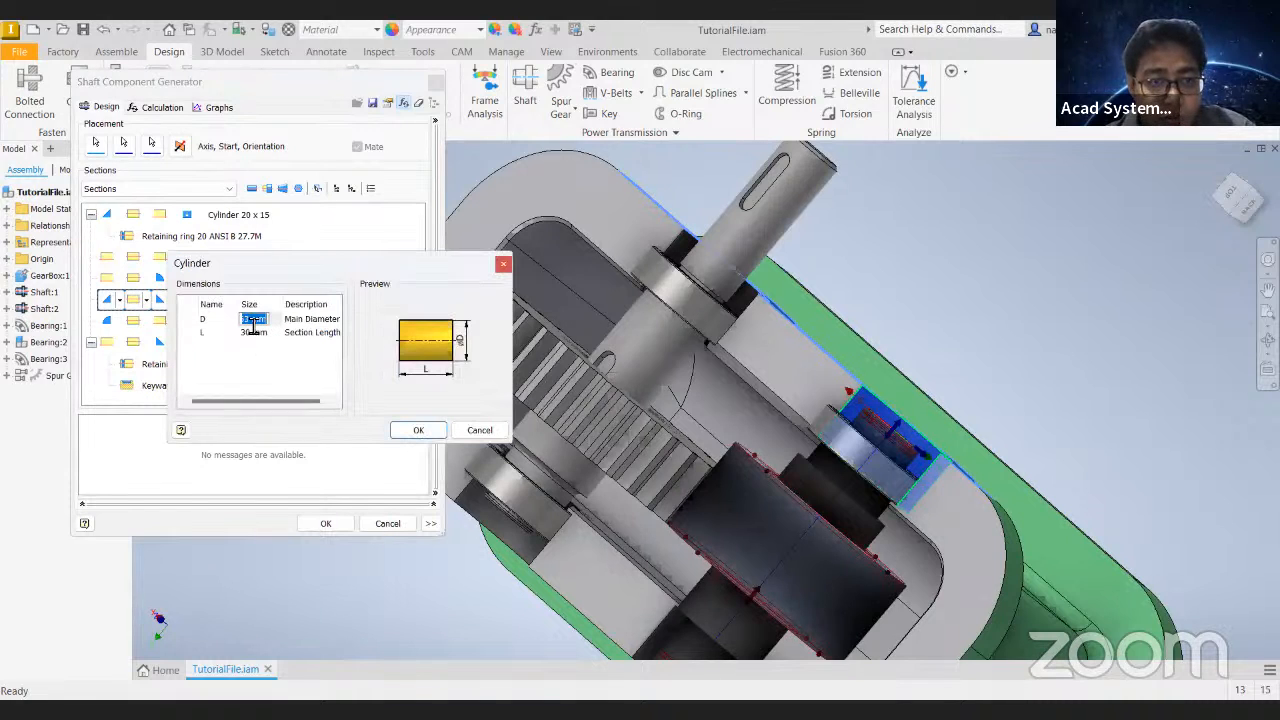
{"action": "left_click", "coordinate": [1230, 224]}
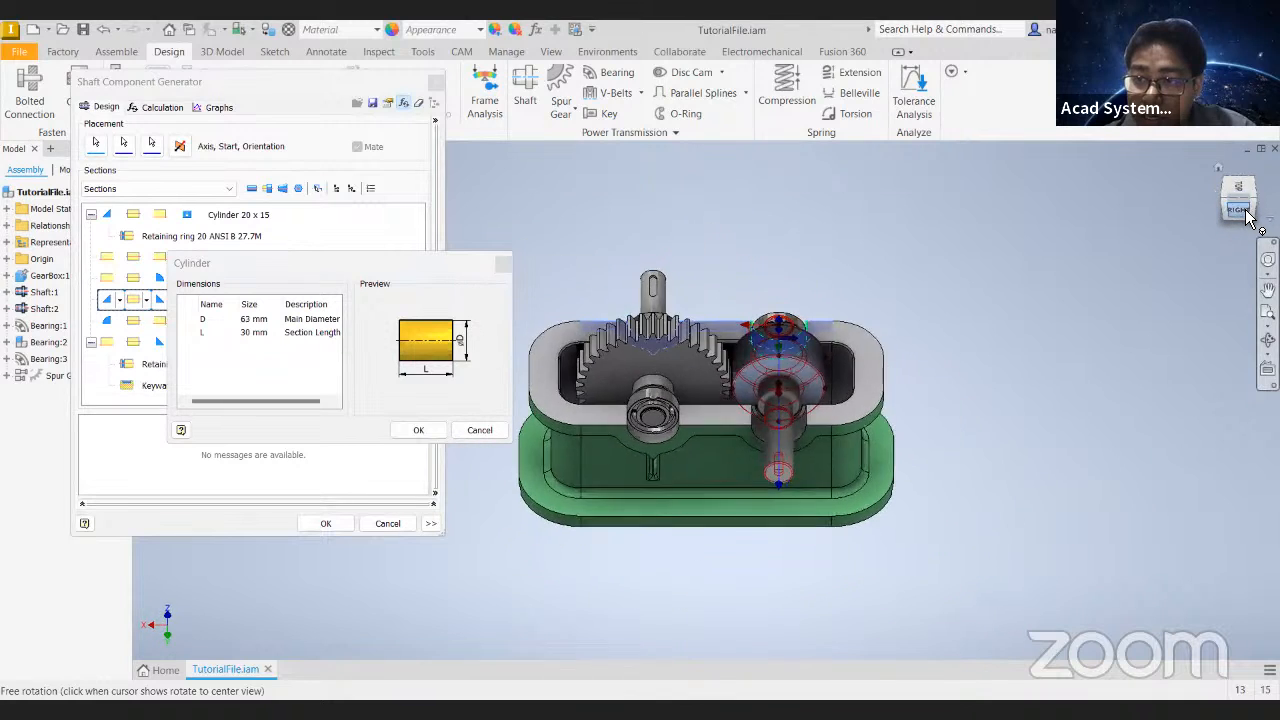
{"action": "left_click", "coordinate": [250, 320]}
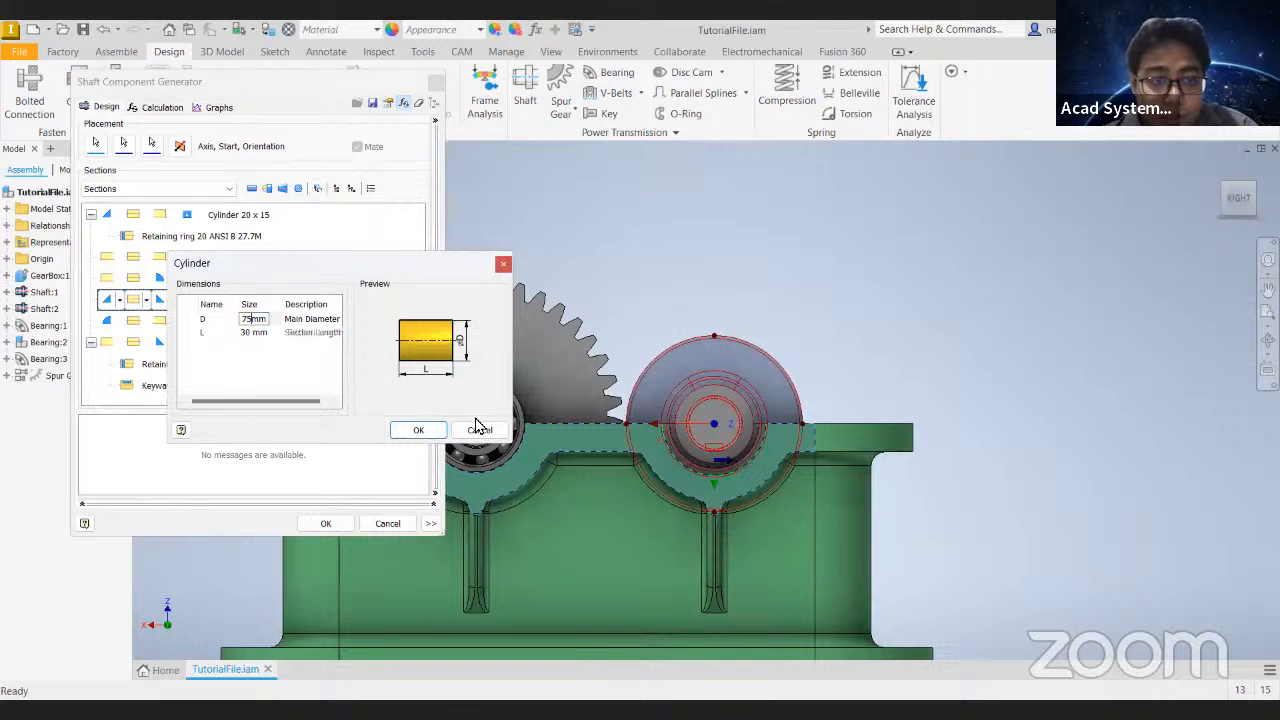
{"action": "left_click", "coordinate": [418, 430]}
{"action": "scroll", "coordinate": [587, 418], "scroll_direction": "up", "scroll_amount": 5}
{"action": "scroll", "coordinate": [652, 417], "scroll_direction": "up", "scroll_amount": 3}
{"action": "scroll", "coordinate": [648, 421], "scroll_direction": "down", "scroll_amount": 6}
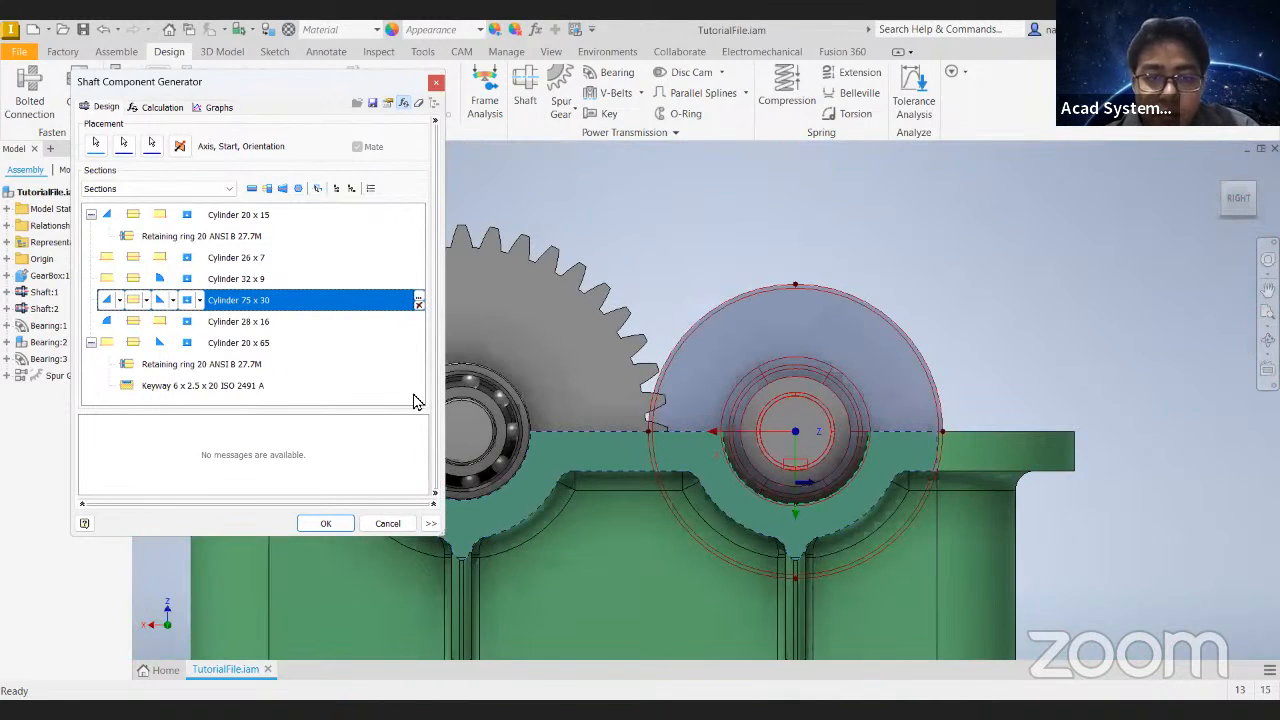
{"action": "left_click", "coordinate": [327, 527]}
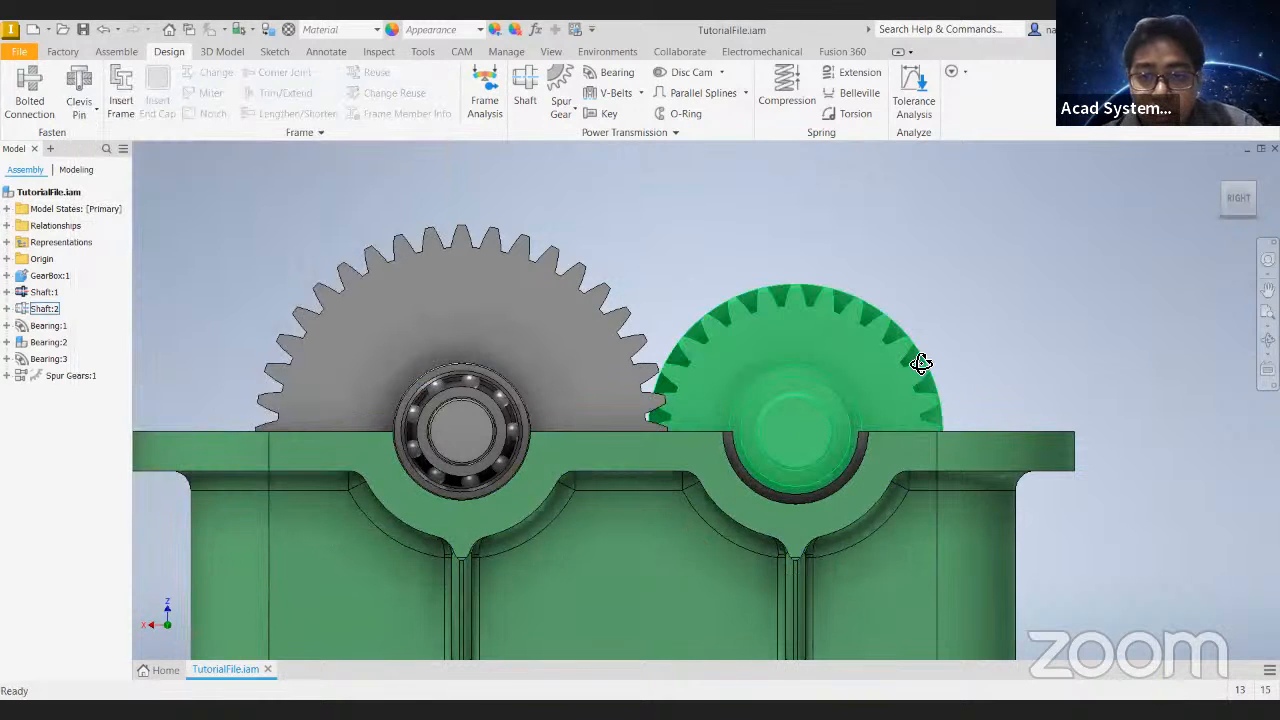
- Examine the teeth cut into the second shaft from several angles, and undo and redo the last change
{"action": "key", "text": "F6"}
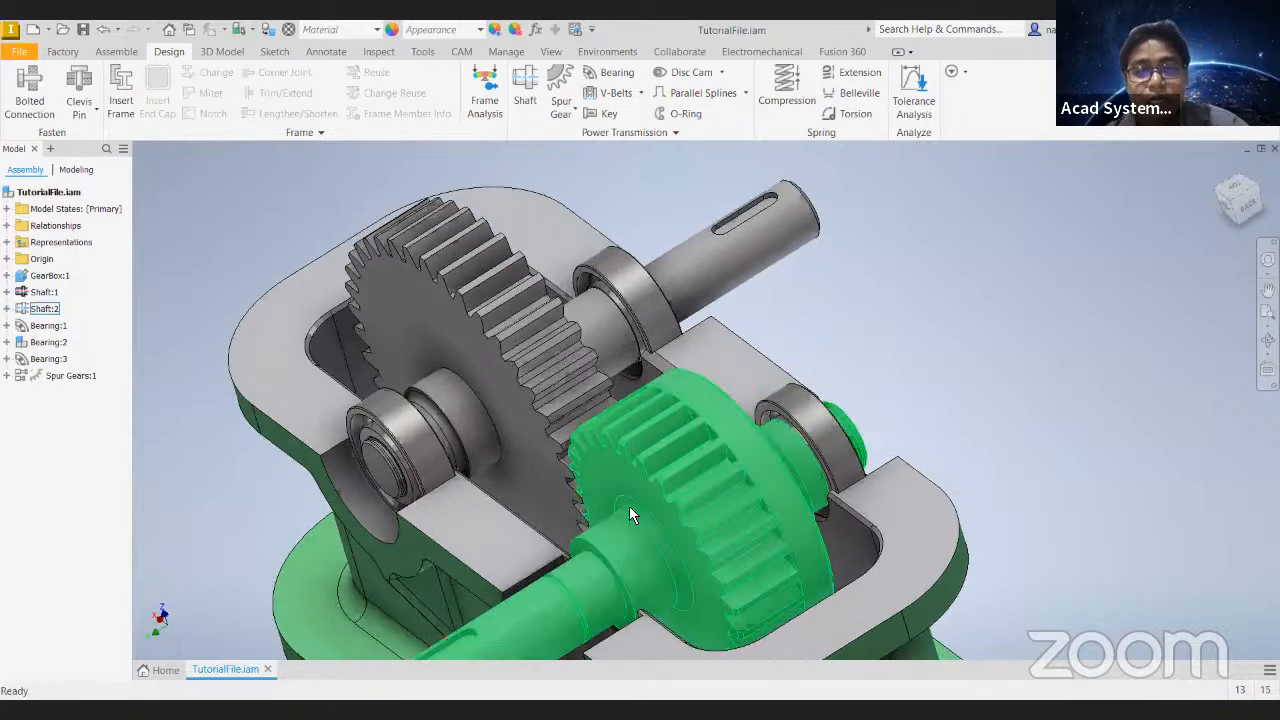
{"action": "middle_click_drag", "start_coordinate": [757, 478], "coordinate": [747, 422], "text": "shift"}
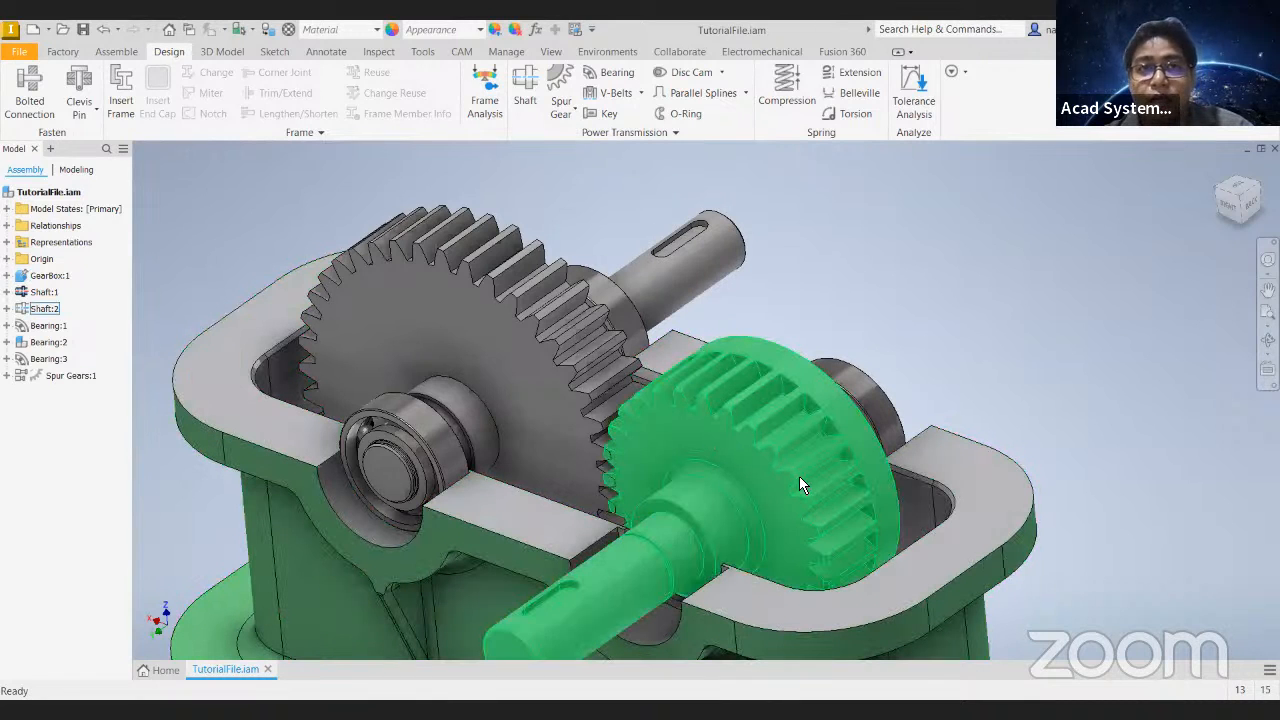
{"action": "middle_click_drag", "start_coordinate": [786, 470], "coordinate": [913, 334], "text": "shift"}
{"action": "left_click", "coordinate": [732, 248]}
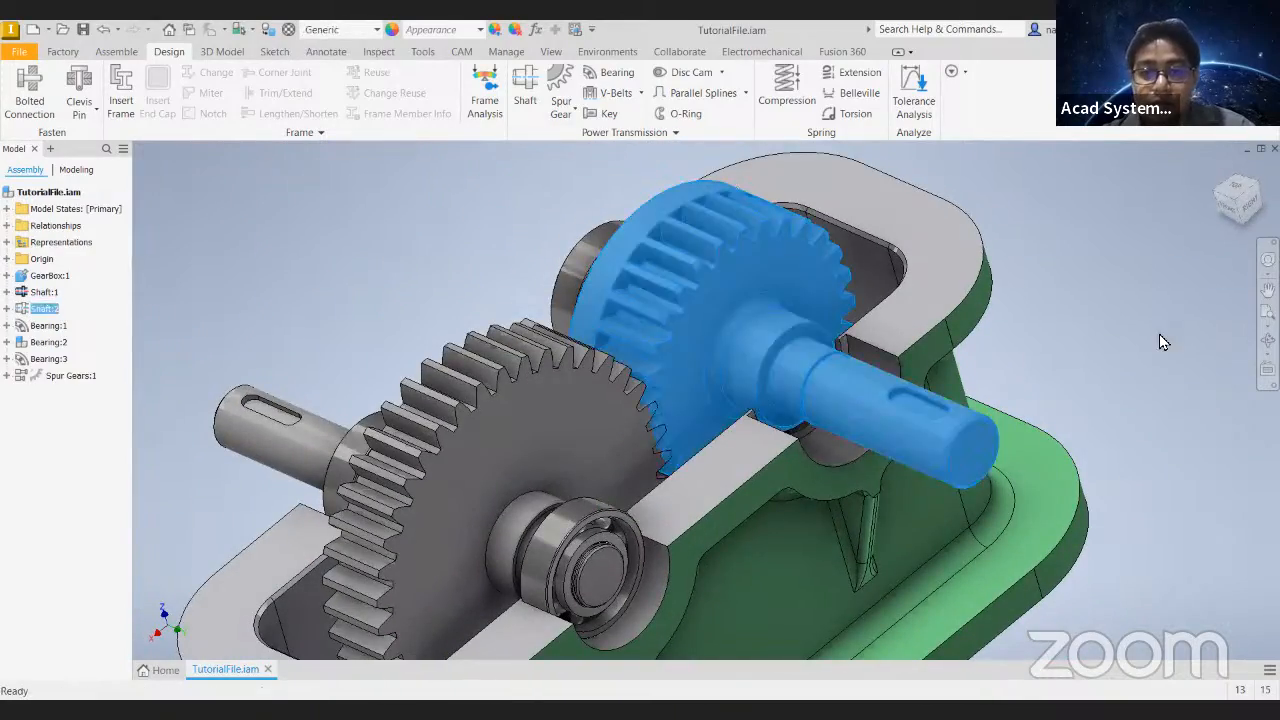
{"action": "left_click", "coordinate": [1160, 341]}
{"action": "middle_click_drag", "start_coordinate": [453, 265], "coordinate": [474, 256]}
{"action": "left_click_drag", "start_coordinate": [577, 390], "coordinate": [474, 258]}
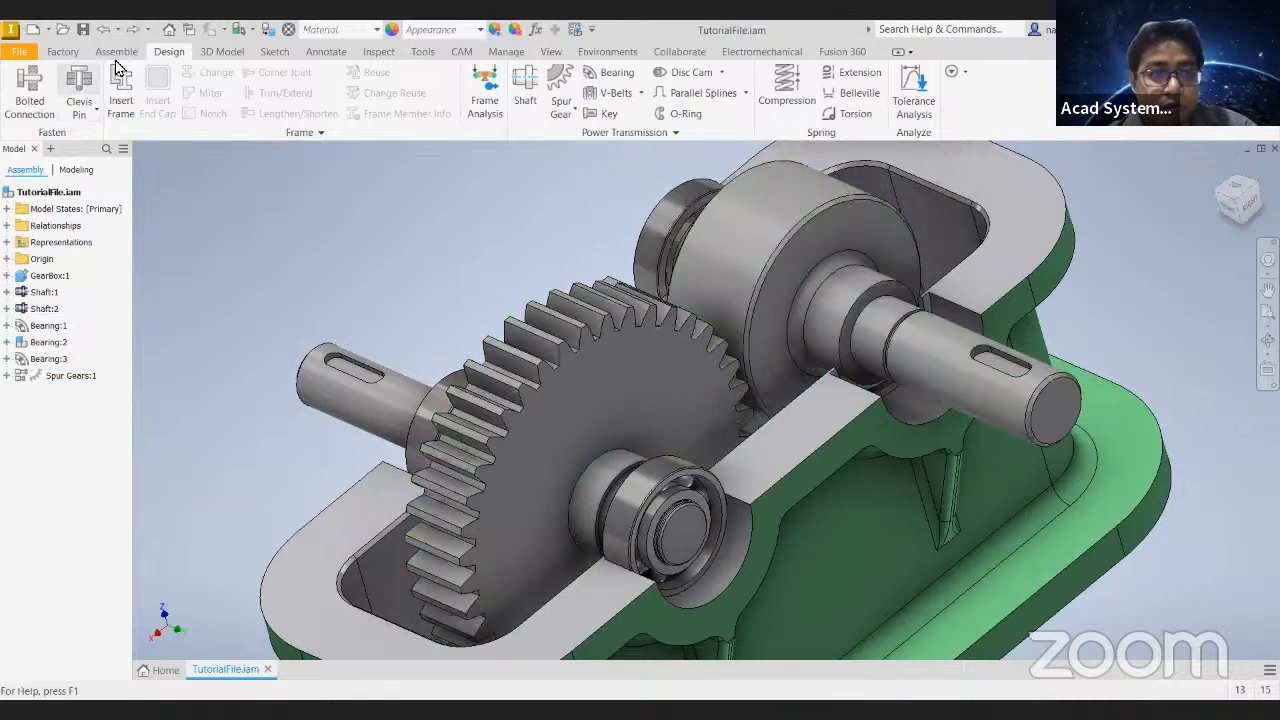
{"action": "left_click", "coordinate": [132, 31]}
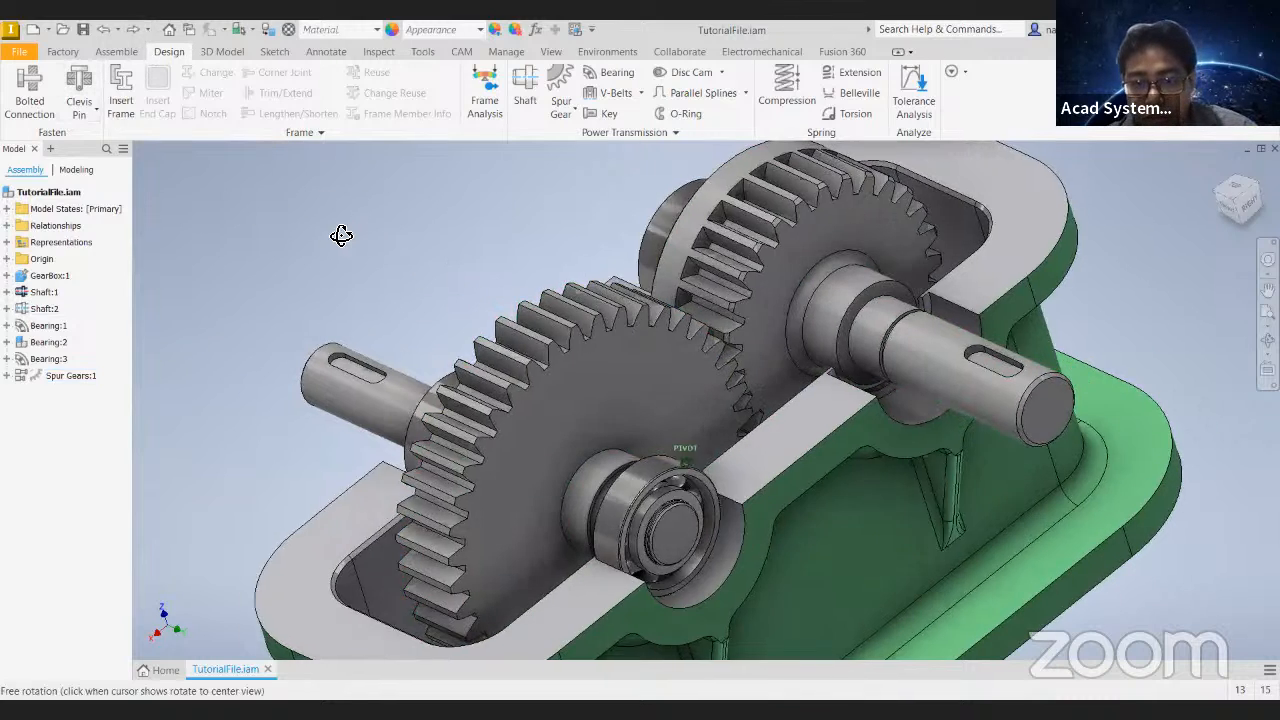
- Suppress the Angle:2 constraint of Shaft:2 and turn the gears to test their motion
{"action": "left_click", "coordinate": [7, 308]}
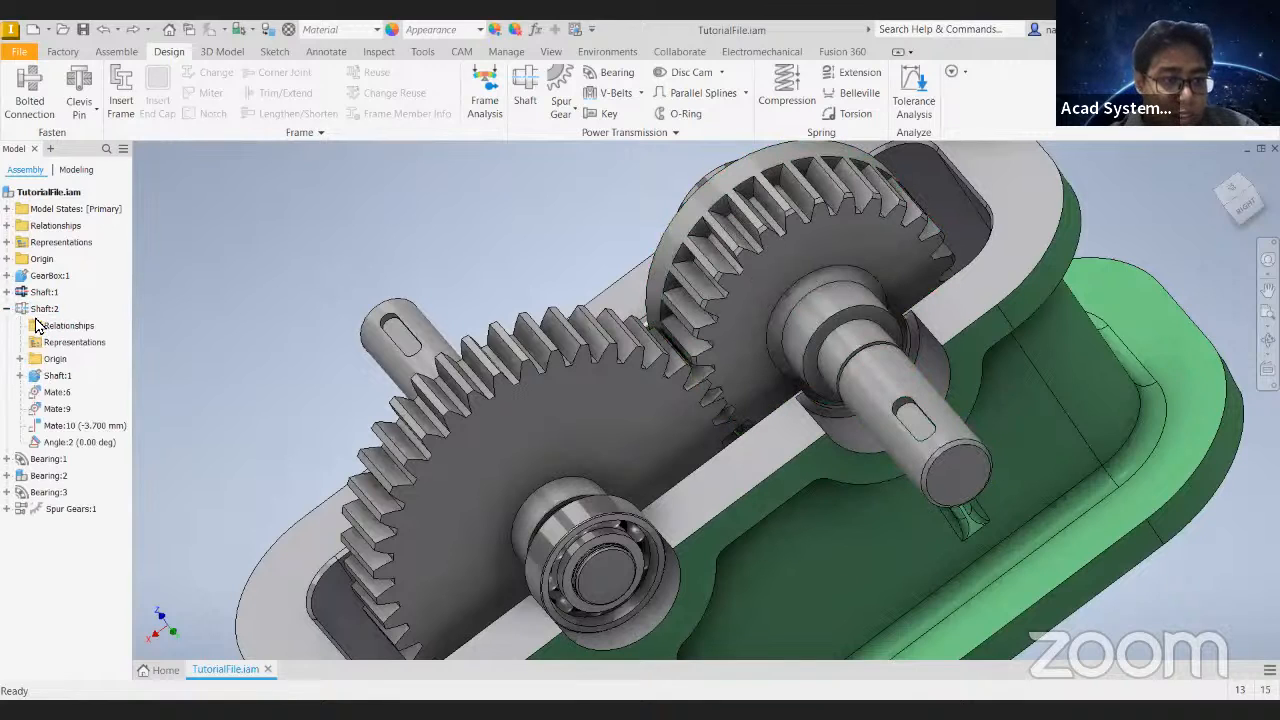
{"action": "right_click", "coordinate": [80, 449]}
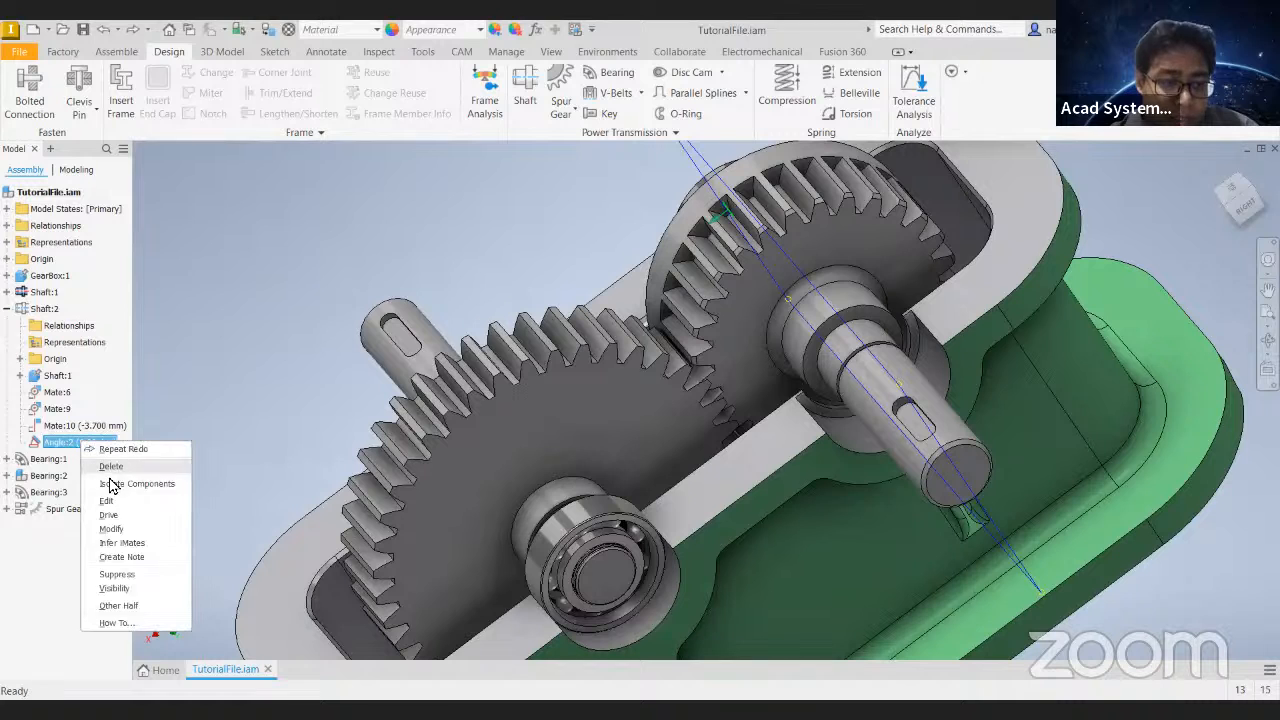
{"action": "left_click", "coordinate": [135, 586]}
{"action": "left_click_drag", "start_coordinate": [845, 404], "coordinate": [750, 405]}
{"action": "mouse_move", "coordinate": [543, 410]}
{"action": "left_mouse_down"}
{"action": "mouse_move", "coordinate": [595, 376]}
{"action": "mouse_move", "coordinate": [537, 401]}
{"action": "left_mouse_up"}
{"action": "middle_click_drag", "start_coordinate": [500, 214], "coordinate": [610, 160], "text": "shift"}
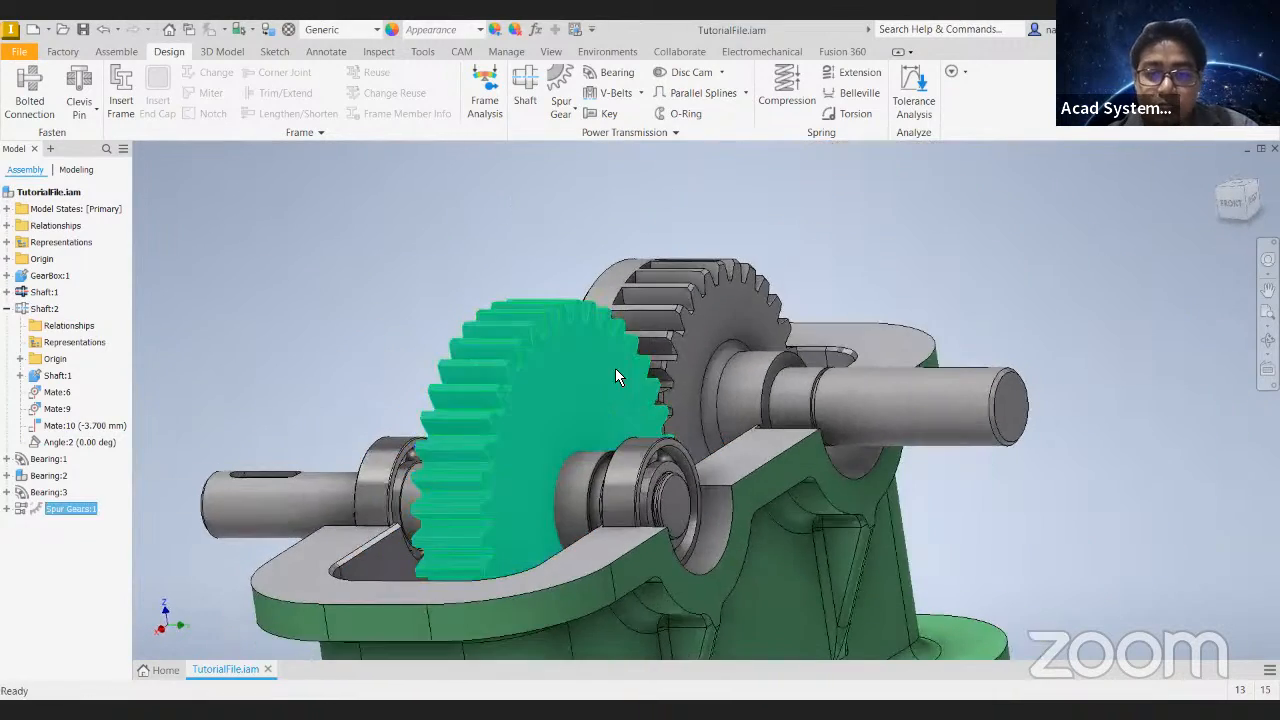
- Examine the meshing gears from several sides and the exposed keyway where Shaft:1 meets its gear
{"action": "left_click", "coordinate": [1068, 560]}
{"action": "middle_click_drag", "start_coordinate": [329, 209], "coordinate": [343, 441], "text": "shift"}
{"action": "left_click", "coordinate": [323, 492]}
{"action": "left_click_drag", "start_coordinate": [575, 424], "coordinate": [538, 428]}
{"action": "left_click", "coordinate": [366, 372]}
{"action": "middle_click_drag", "start_coordinate": [366, 372], "coordinate": [640, 325], "text": "shift"}
{"action": "left_click", "coordinate": [1080, 259]}
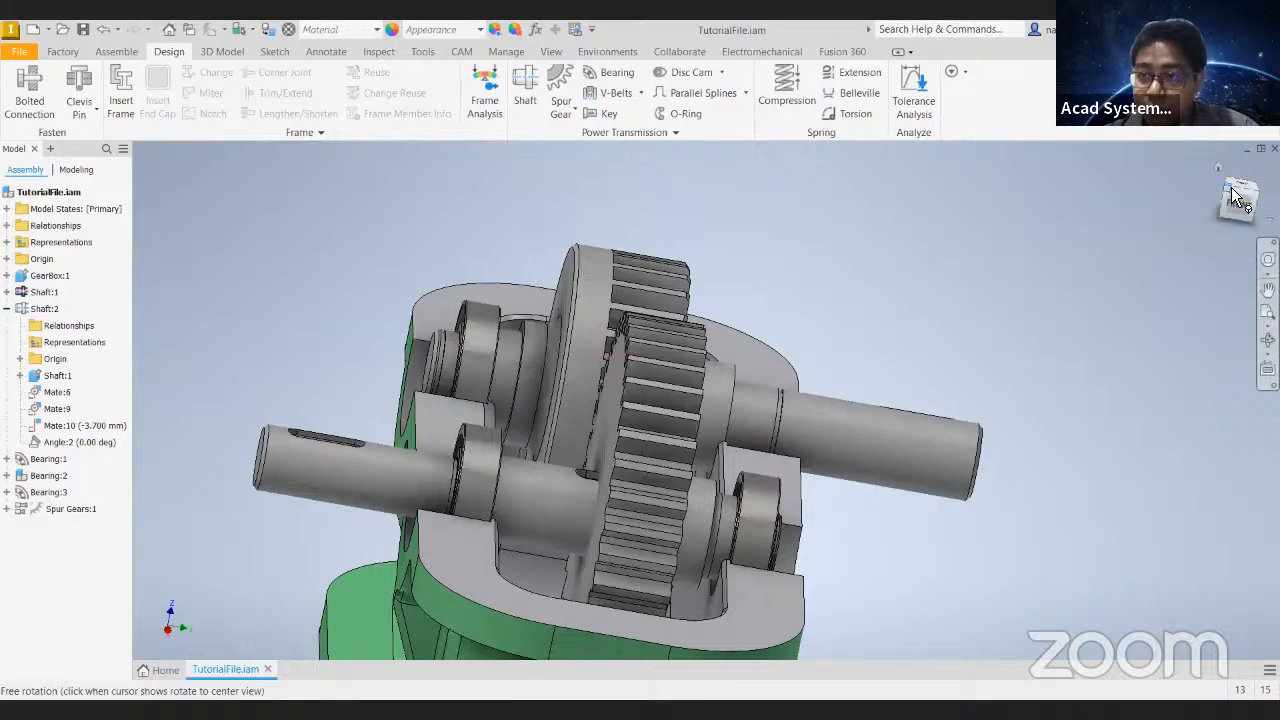
{"action": "left_click", "coordinate": [1234, 193]}
{"action": "scroll", "coordinate": [849, 376], "scroll_direction": "up", "scroll_amount": 6}
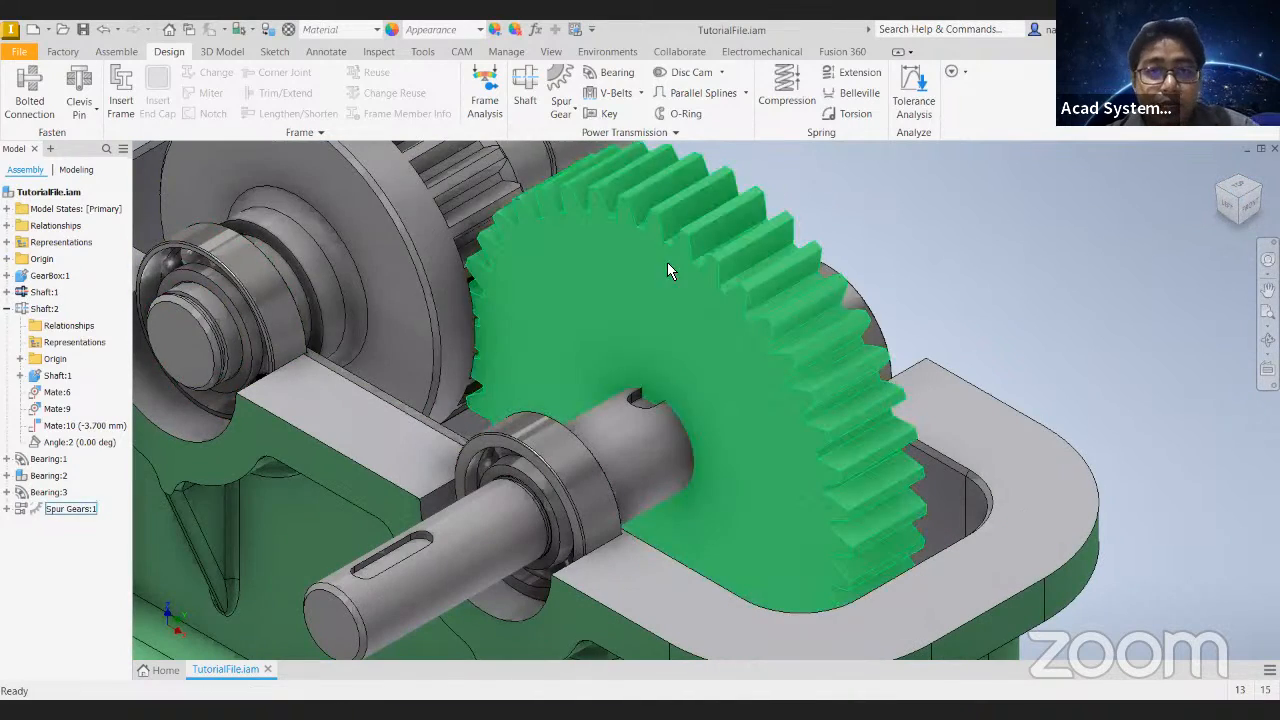
{"action": "middle_click_drag", "start_coordinate": [661, 262], "coordinate": [626, 337]}
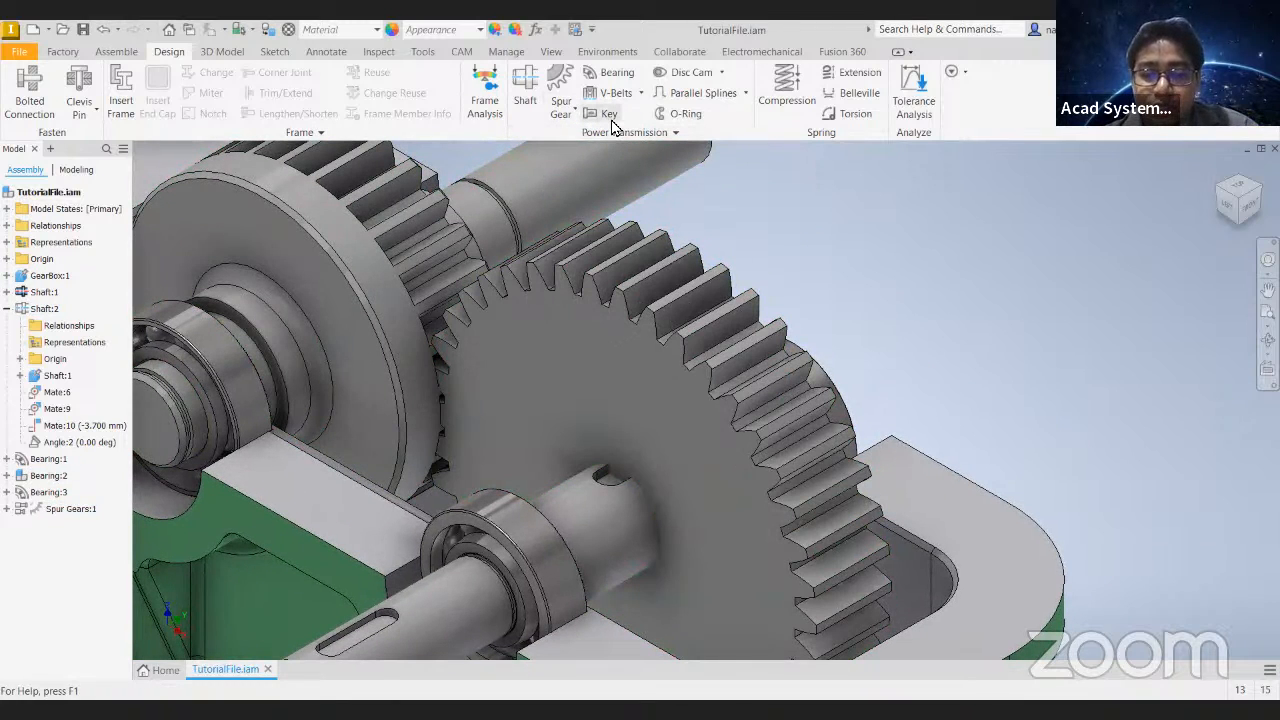
- Edit Shaft:1 to delete its 5 x 1.8 x 20 and 6 x 2.5 x 20 ISO 2491 A keyways, and apply the change
{"action": "left_click", "coordinate": [116, 51]}
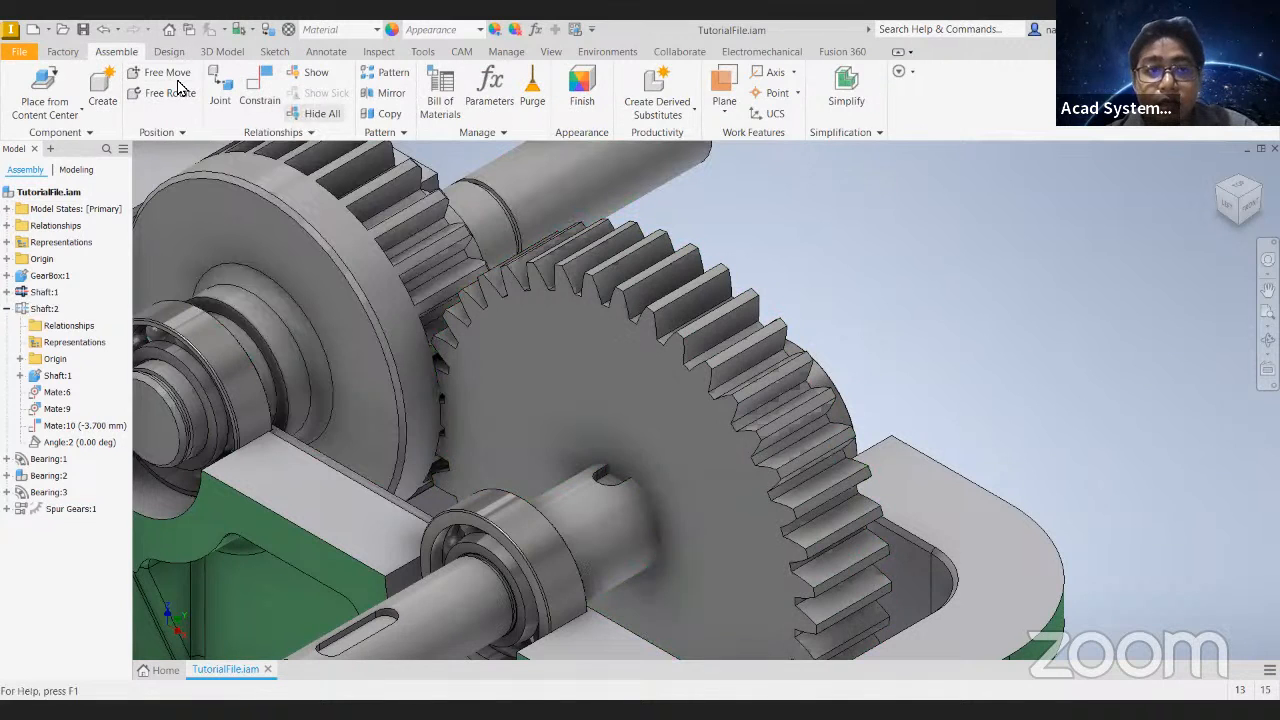
{"action": "left_click", "coordinate": [169, 52]}
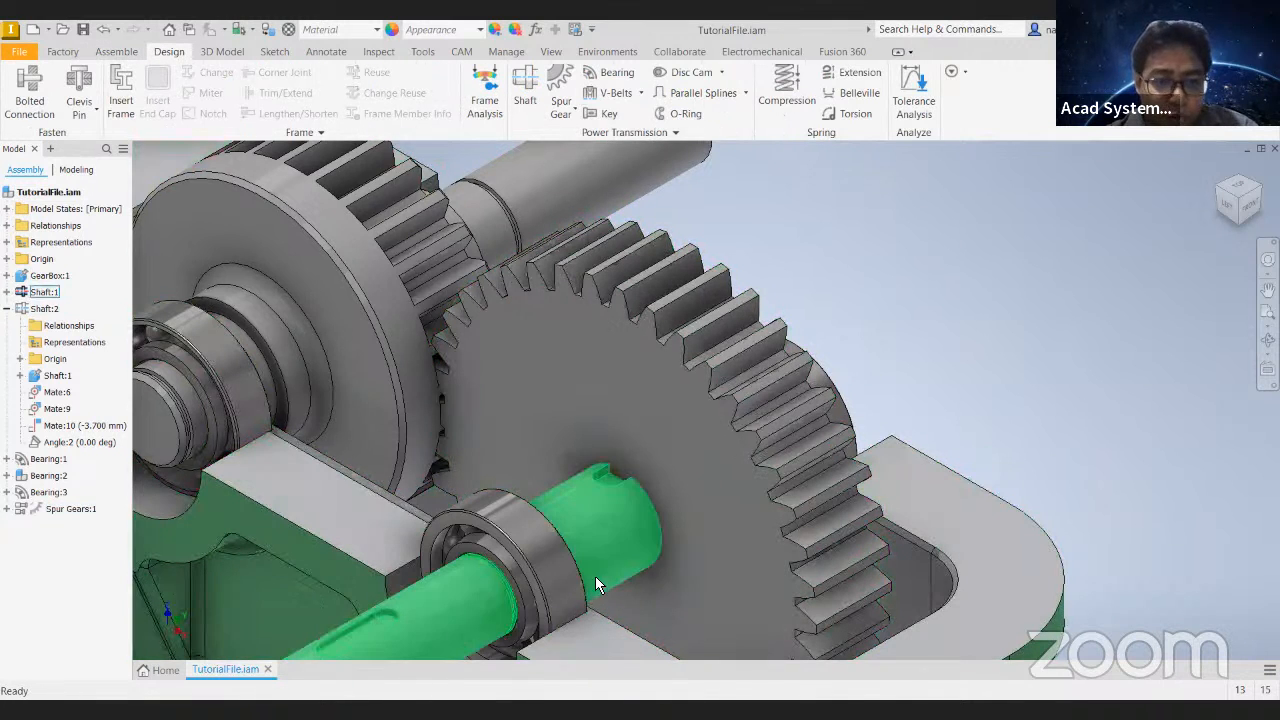
{"action": "right_click", "coordinate": [50, 292]}
{"action": "left_click", "coordinate": [126, 189]}
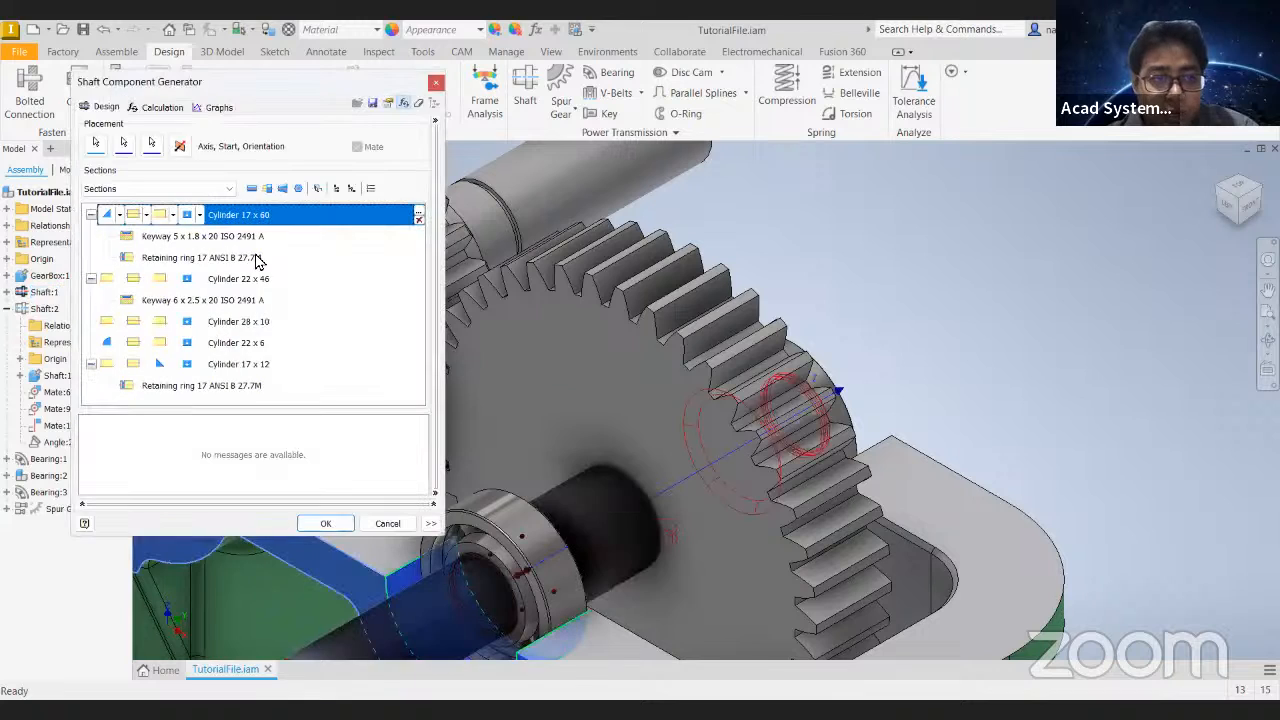
{"action": "left_click", "coordinate": [213, 237]}
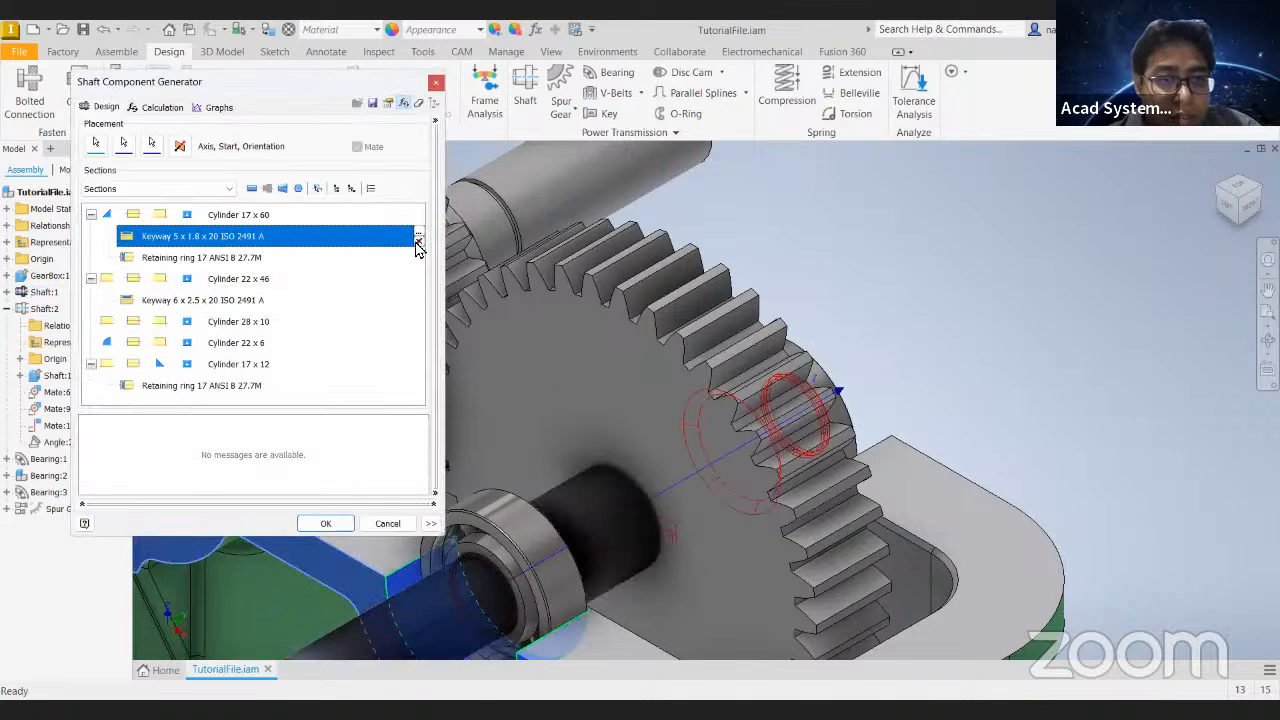
{"action": "left_click", "coordinate": [418, 242]}
{"action": "left_click", "coordinate": [350, 280]}
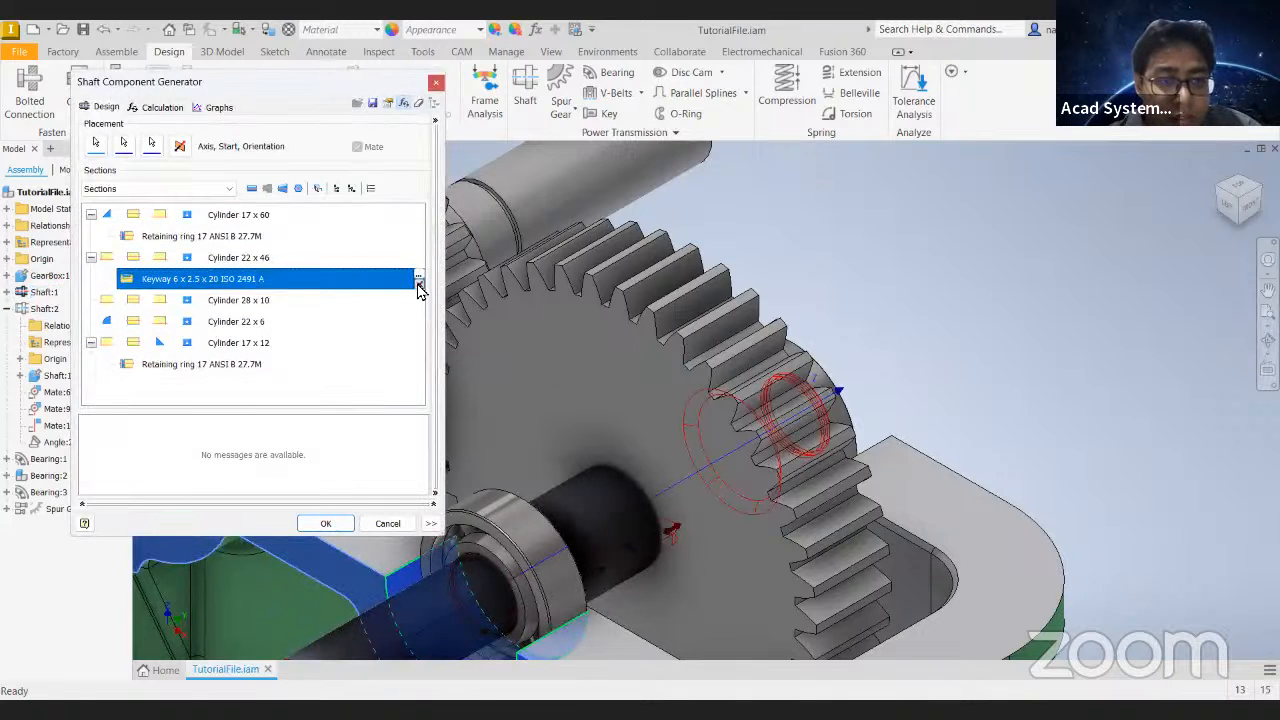
{"action": "left_click", "coordinate": [418, 282]}
{"action": "left_click", "coordinate": [323, 526]}
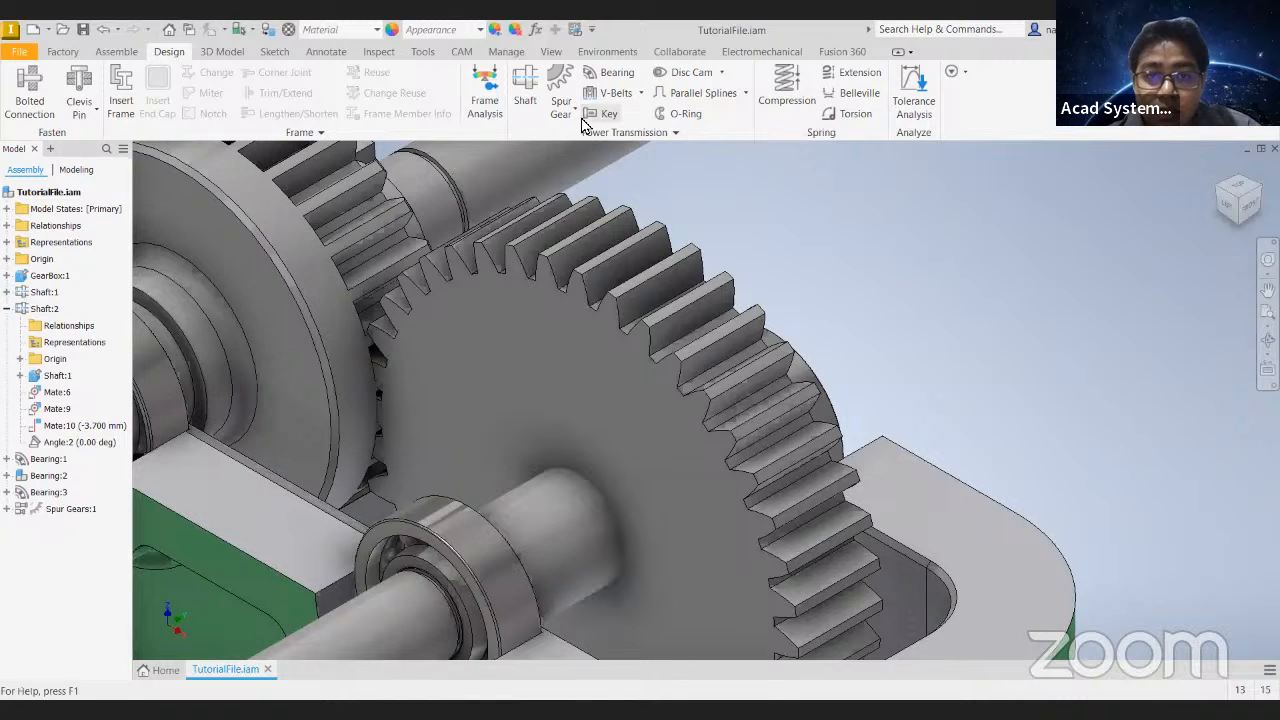
- Start a parallel key connection with a new shaft groove, referencing the first shaft's 22 mm cylindrical face and the adjoining gear face
{"action": "left_click", "coordinate": [600, 114]}
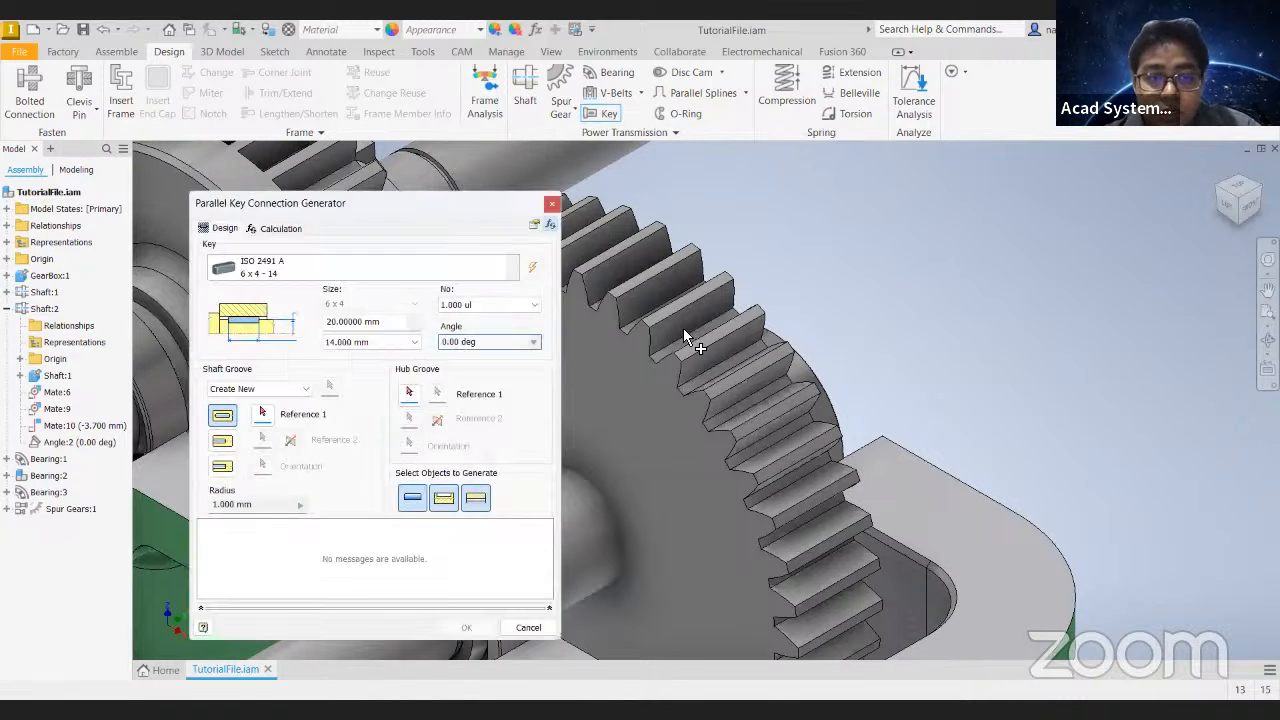
{"action": "middle_click_drag", "start_coordinate": [685, 332], "coordinate": [885, 310]}
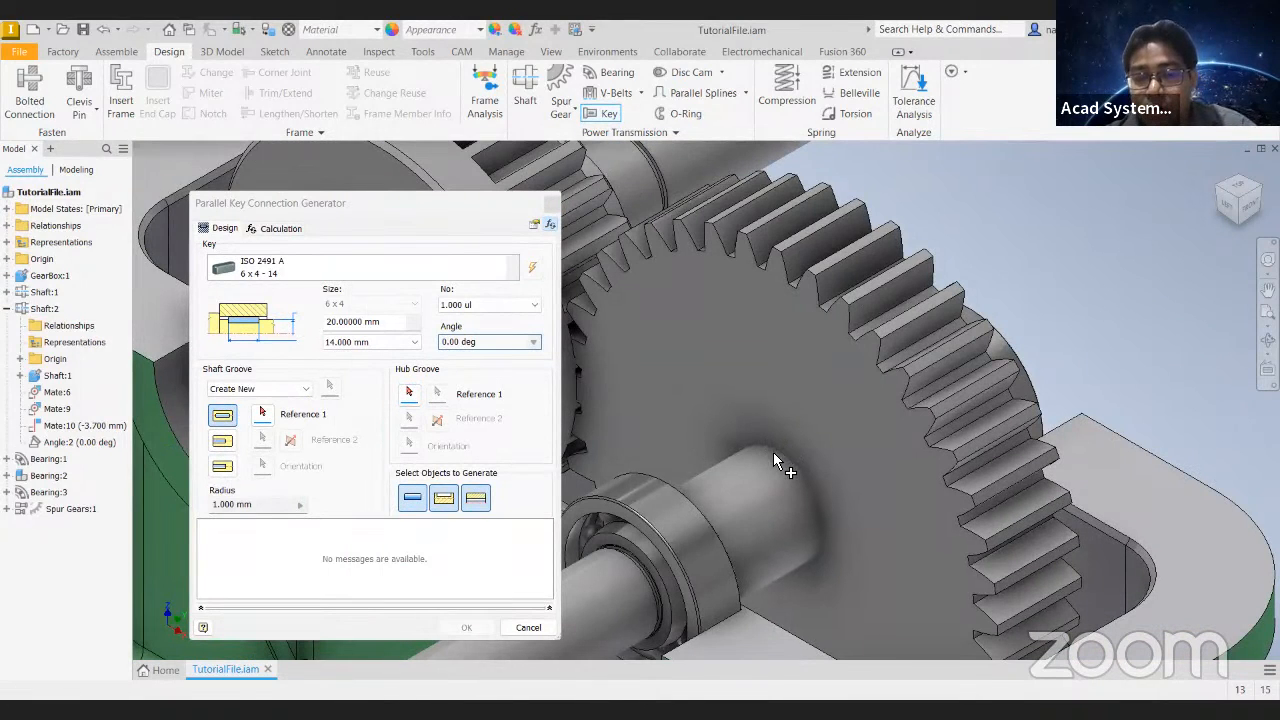
{"action": "left_click", "coordinate": [240, 392]}
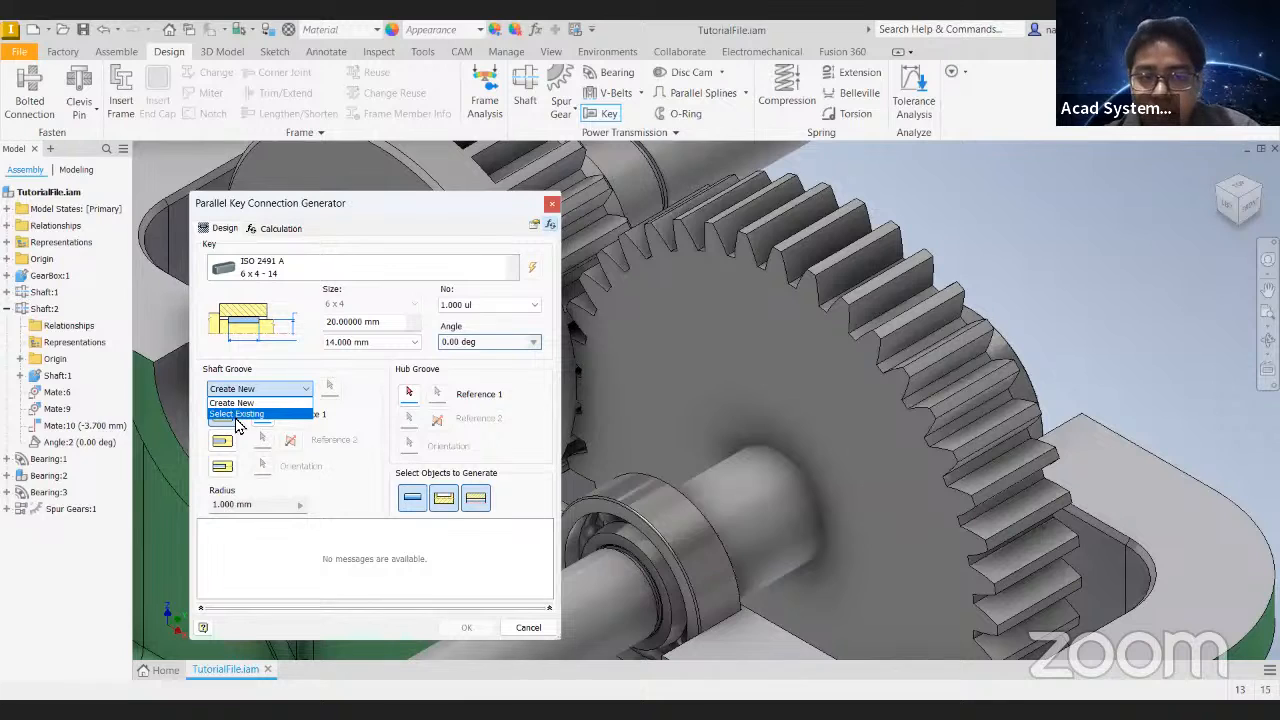
{"action": "left_click", "coordinate": [364, 409]}
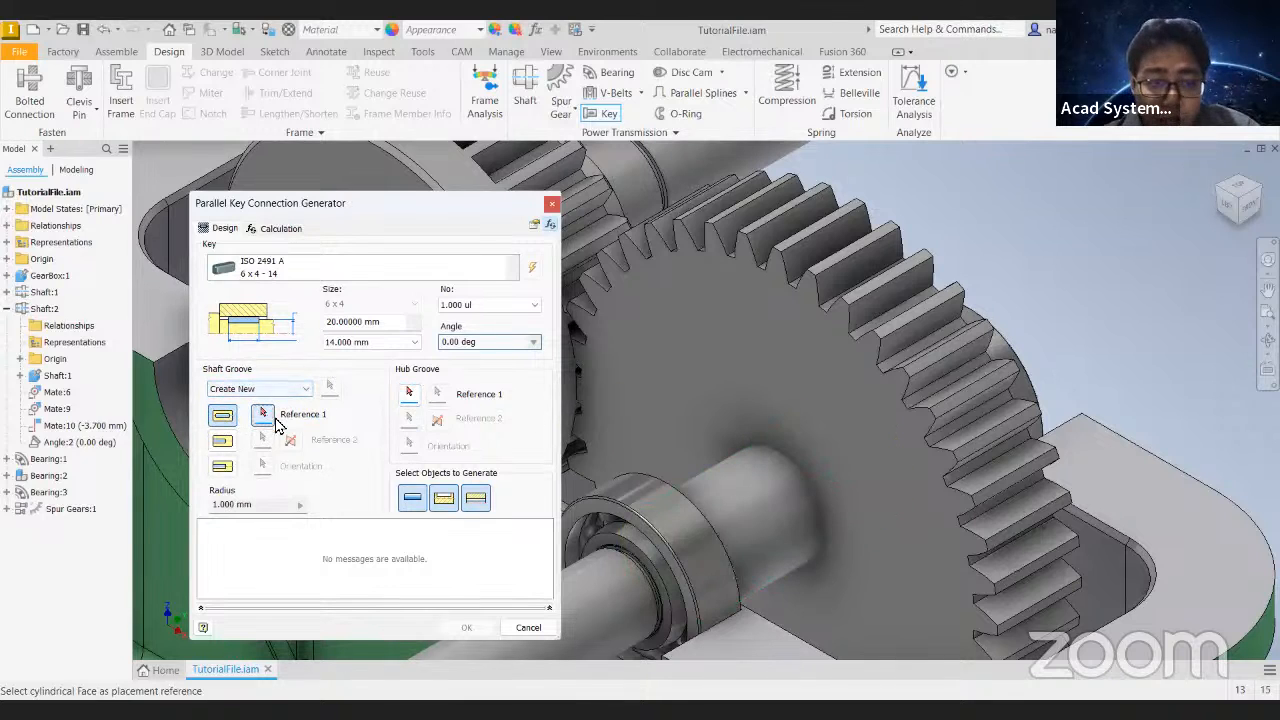
{"action": "left_click", "coordinate": [263, 416]}
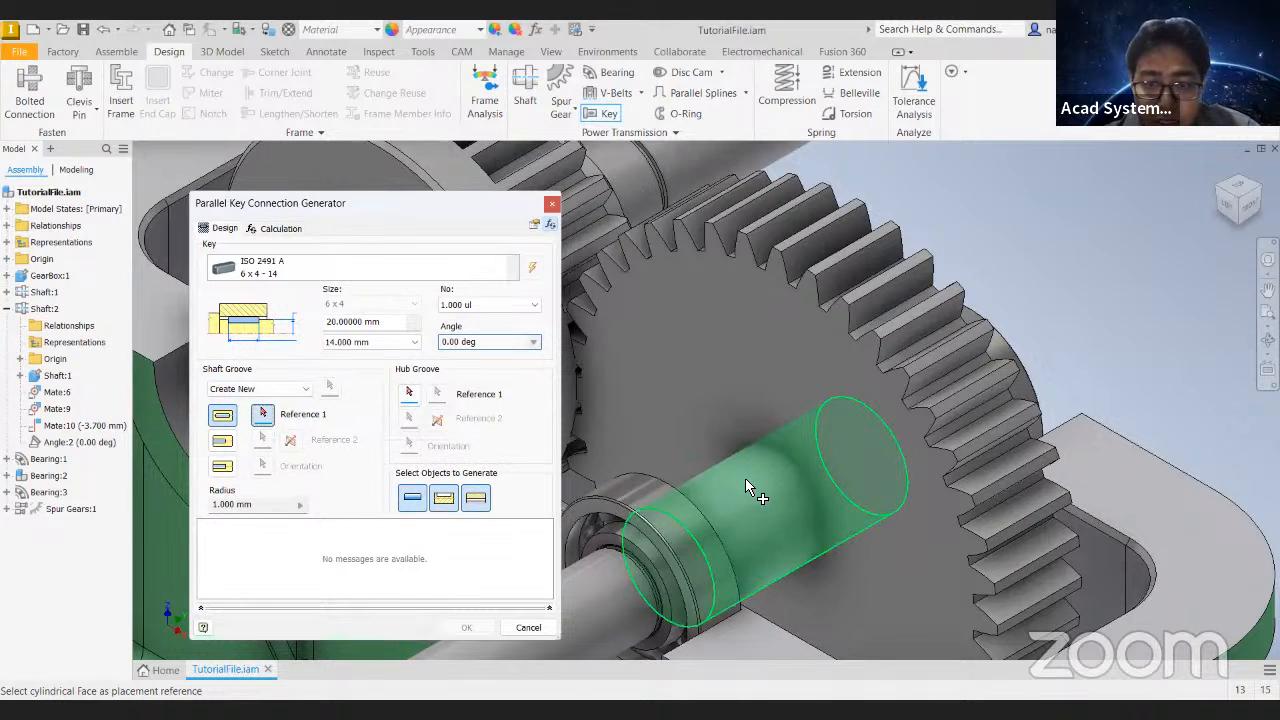
{"action": "left_click", "coordinate": [757, 512]}
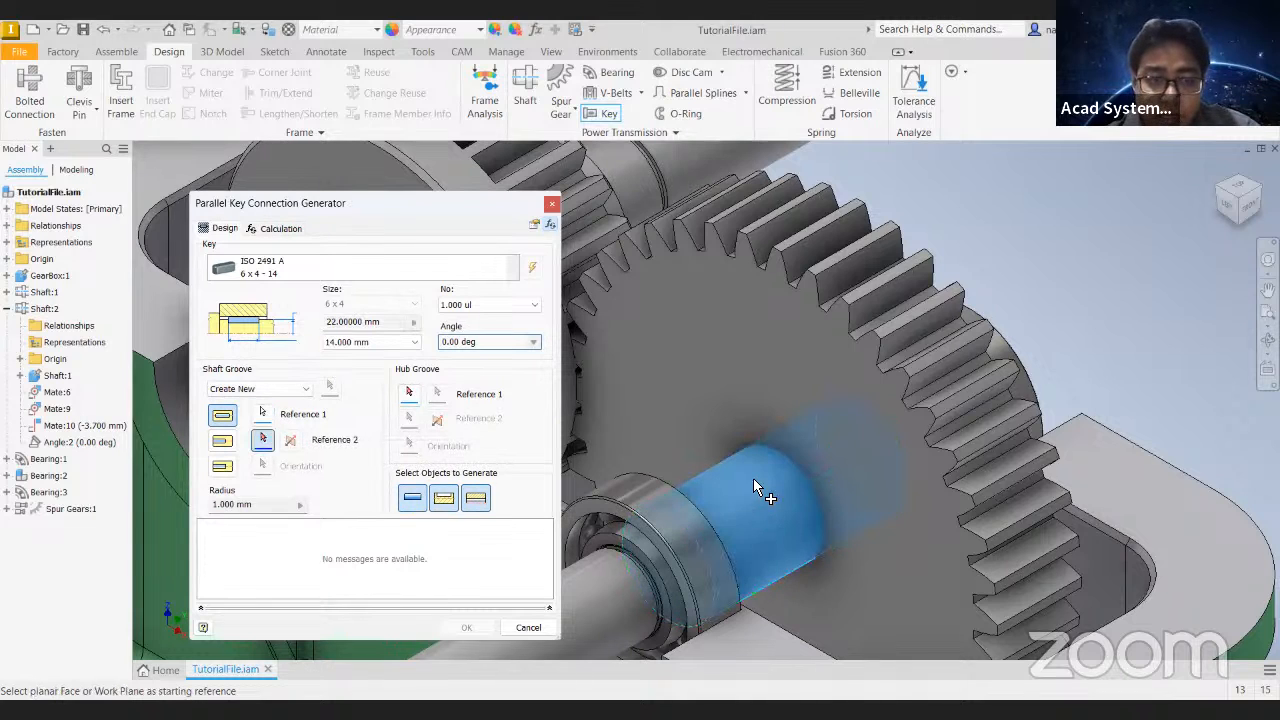
{"action": "left_click", "coordinate": [797, 524]}
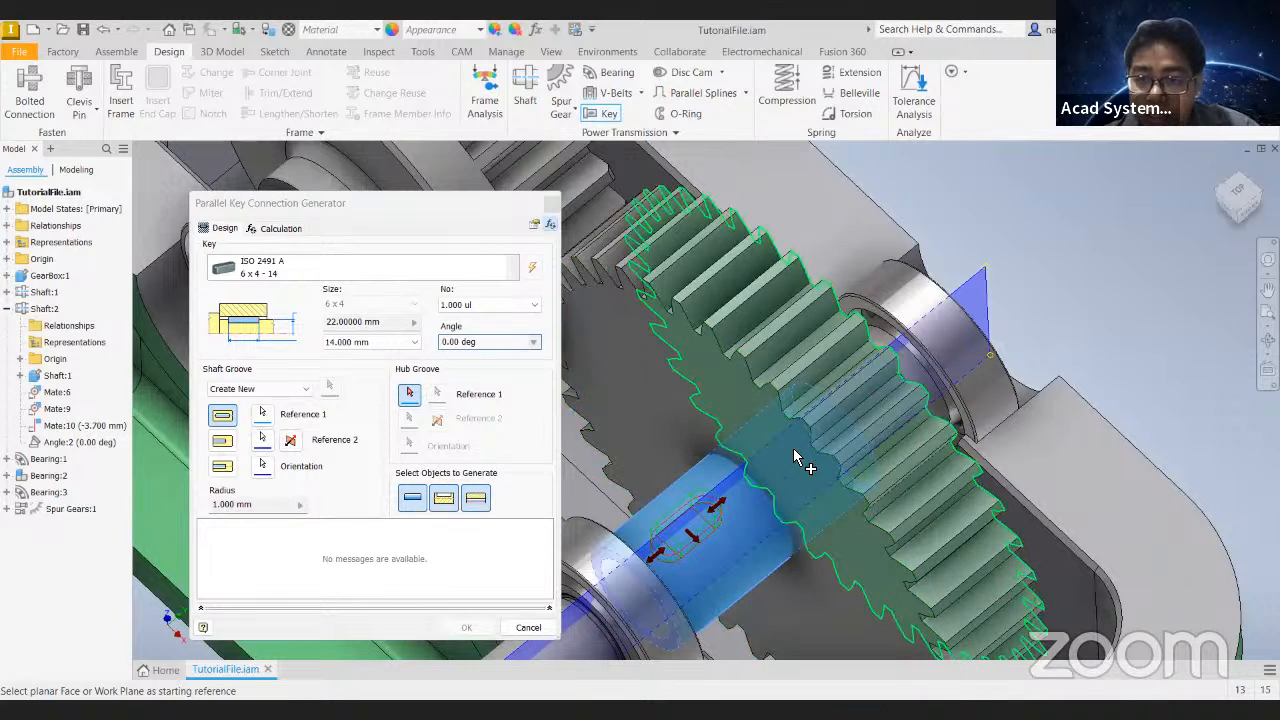
- Define the key's hub groove with the gear's planar side face as Reference 1 and a tooth-tip edge as Reference 2
{"action": "middle_click_drag", "start_coordinate": [814, 486], "coordinate": [428, 405], "text": "shift"}
{"action": "left_click", "coordinate": [410, 395]}
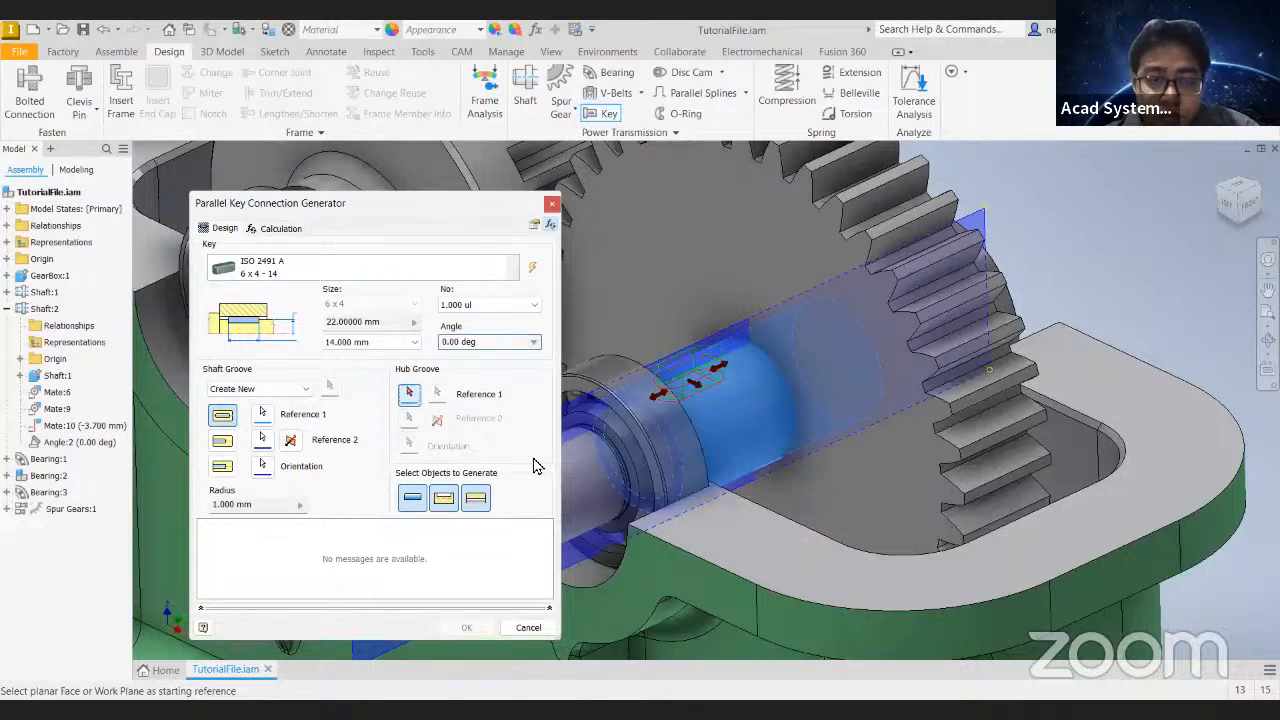
{"action": "middle_click_drag", "start_coordinate": [835, 405], "coordinate": [422, 416], "text": "shift"}
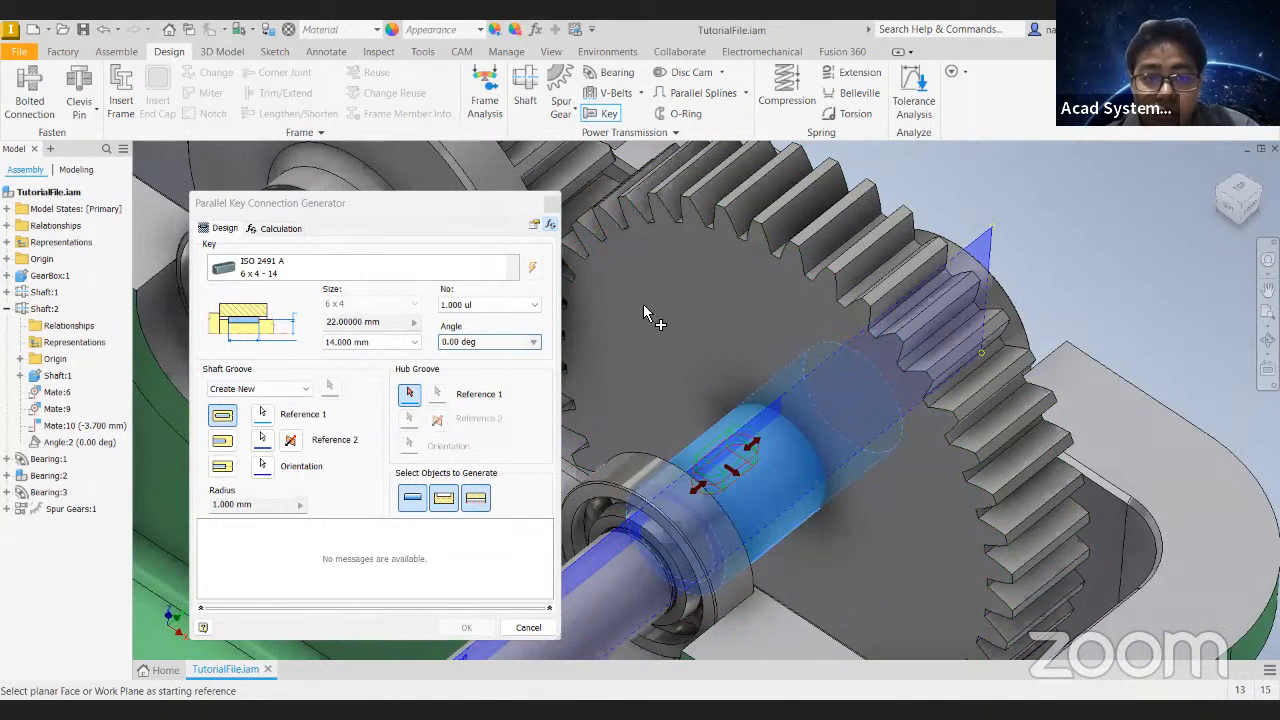
{"action": "left_click", "coordinate": [780, 305]}
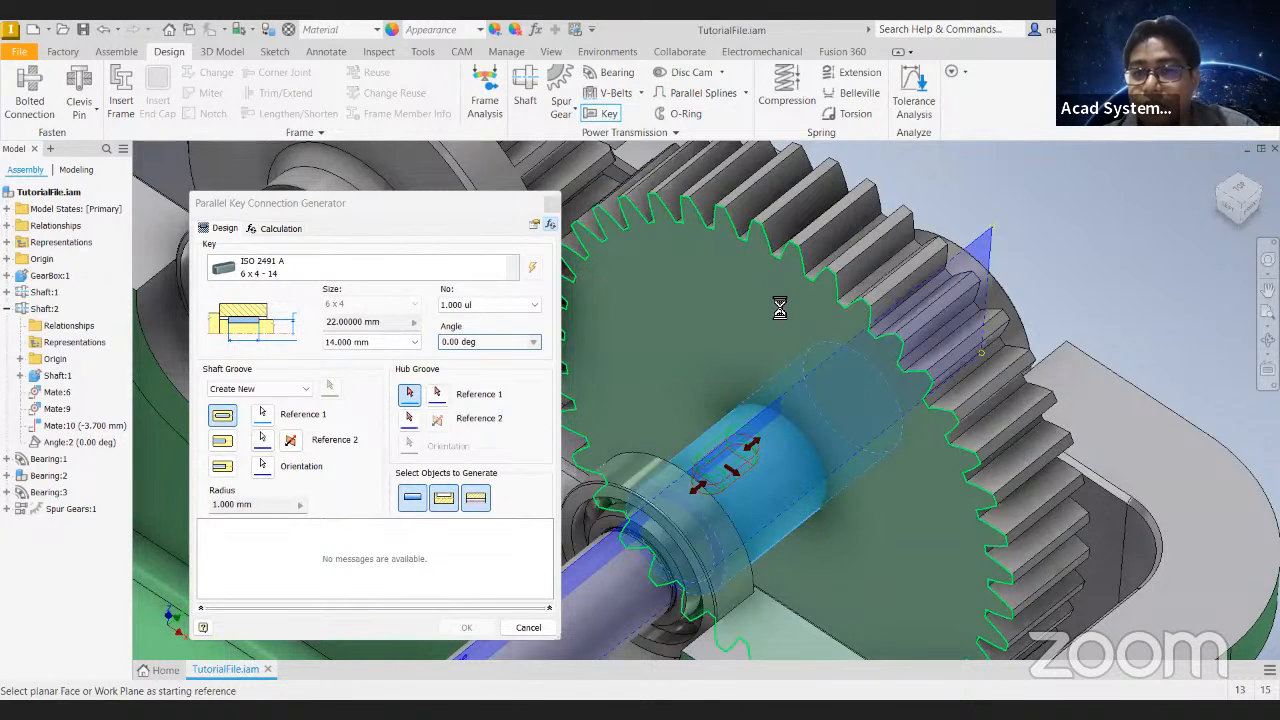
{"action": "left_click", "coordinate": [411, 420]}
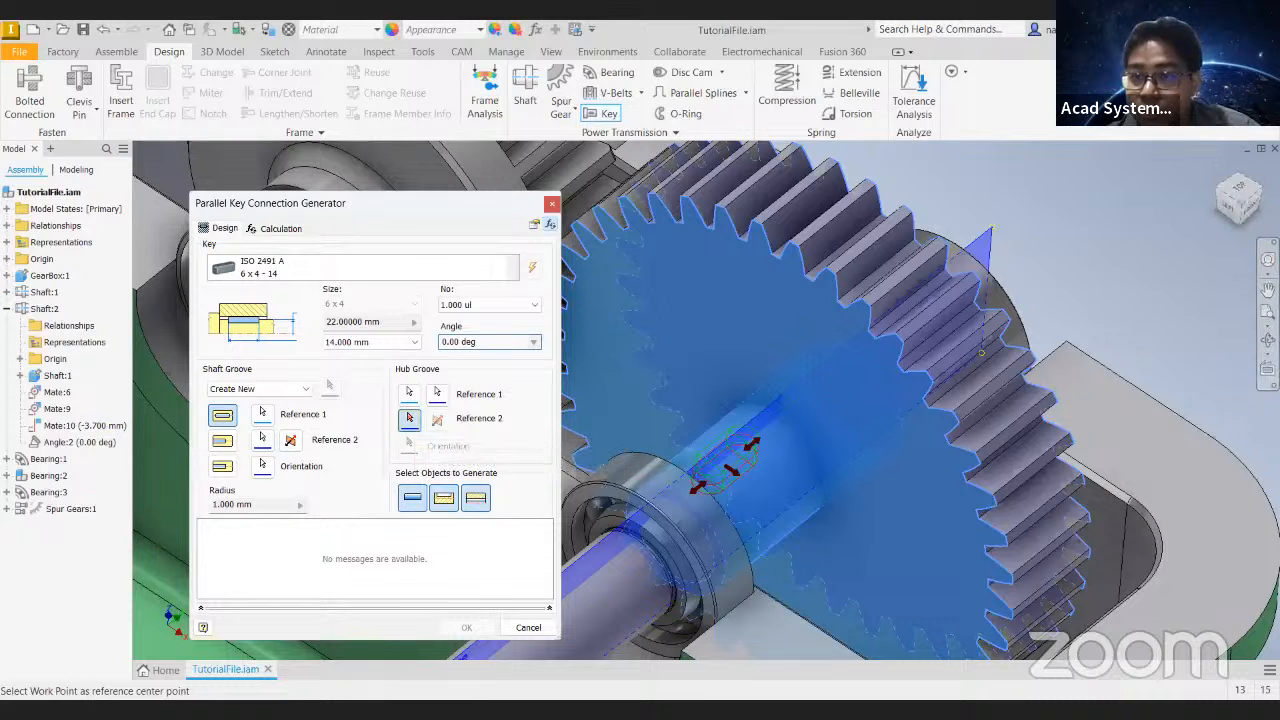
{"action": "scroll", "coordinate": [803, 236], "scroll_direction": "up", "scroll_amount": 3}
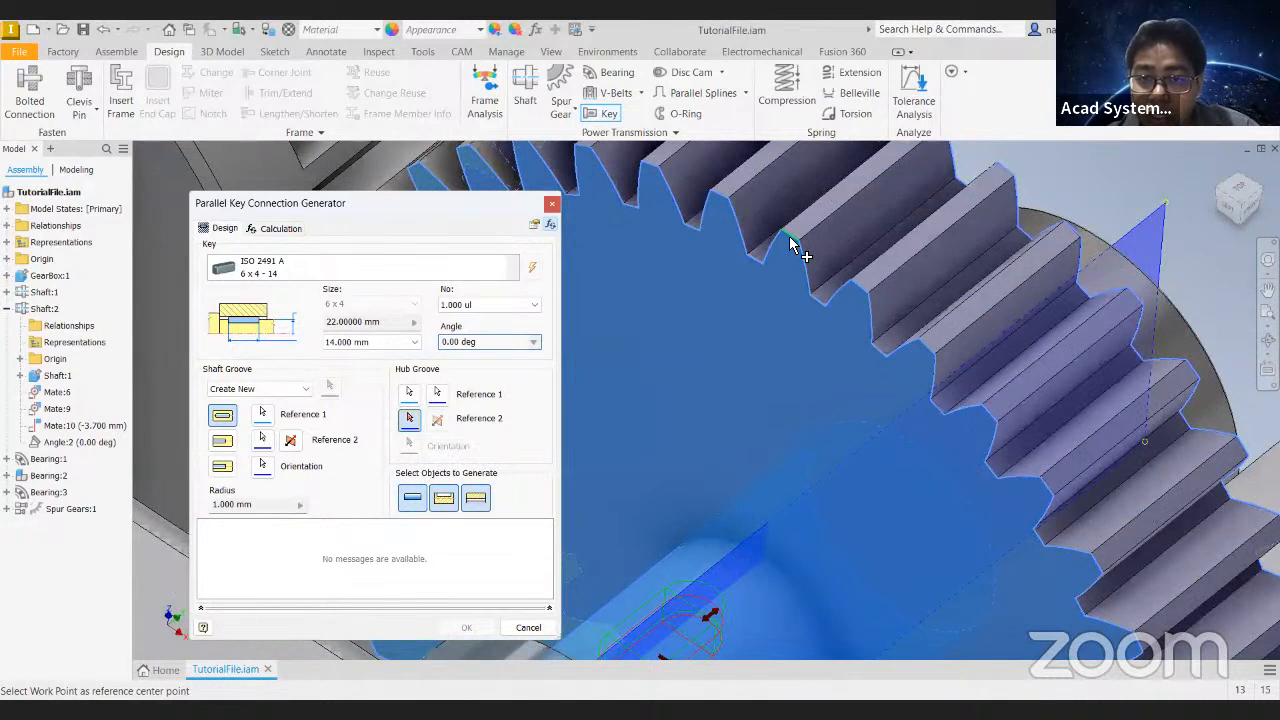
{"action": "left_click", "coordinate": [790, 243]}
{"action": "scroll", "coordinate": [793, 507], "scroll_direction": "down", "scroll_amount": 2}
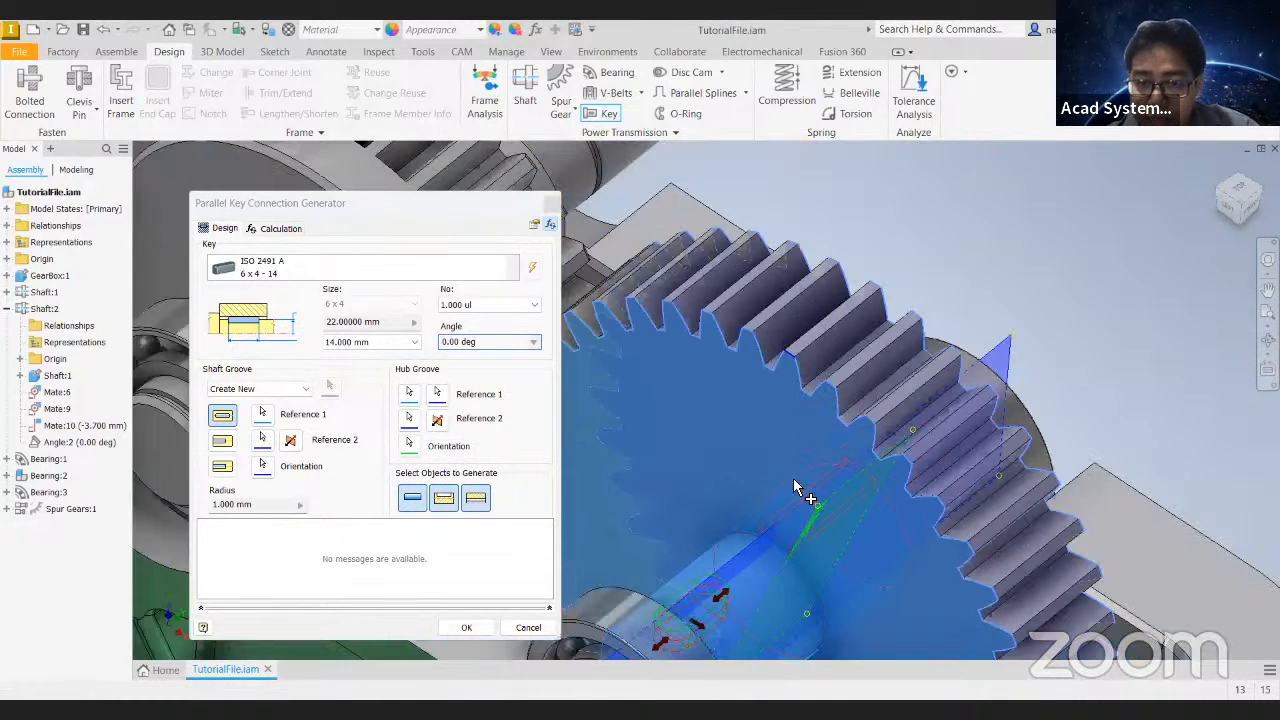
- Shift the key groove along the shaft into the gear, lengthen the key to 25 mm, and generate the key with both grooves
{"action": "middle_click_drag", "start_coordinate": [804, 511], "coordinate": [891, 389]}
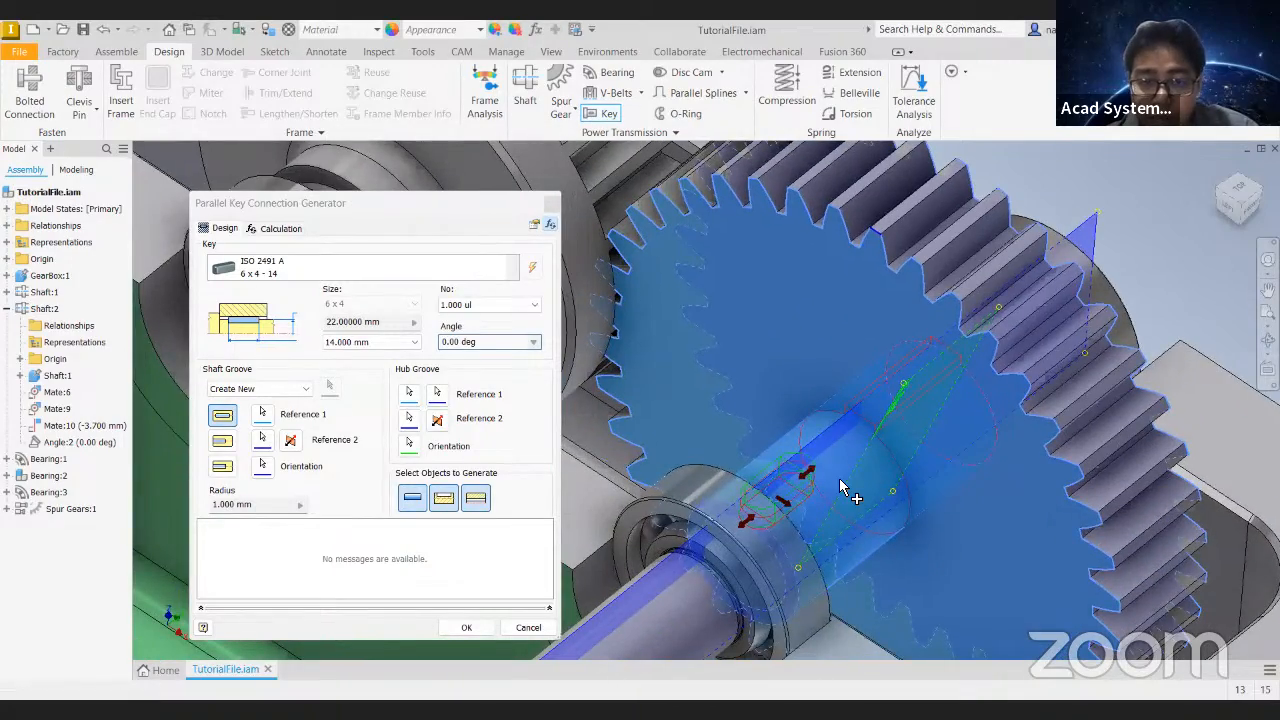
{"action": "middle_click_drag", "start_coordinate": [910, 490], "coordinate": [921, 519], "text": "shift"}
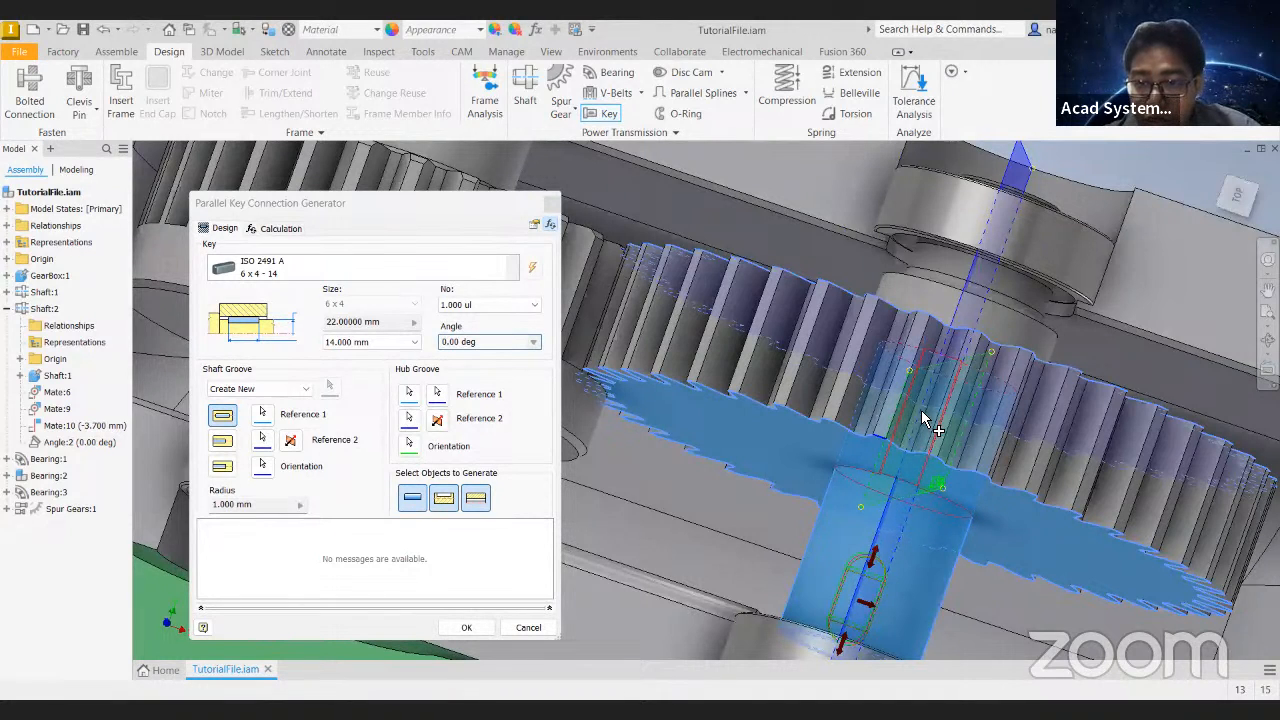
{"action": "left_click_drag", "start_coordinate": [869, 550], "coordinate": [884, 488]}
{"action": "left_click_drag", "start_coordinate": [845, 648], "coordinate": [888, 524]}
{"action": "middle_click_drag", "start_coordinate": [990, 485], "coordinate": [918, 440], "text": "shift"}
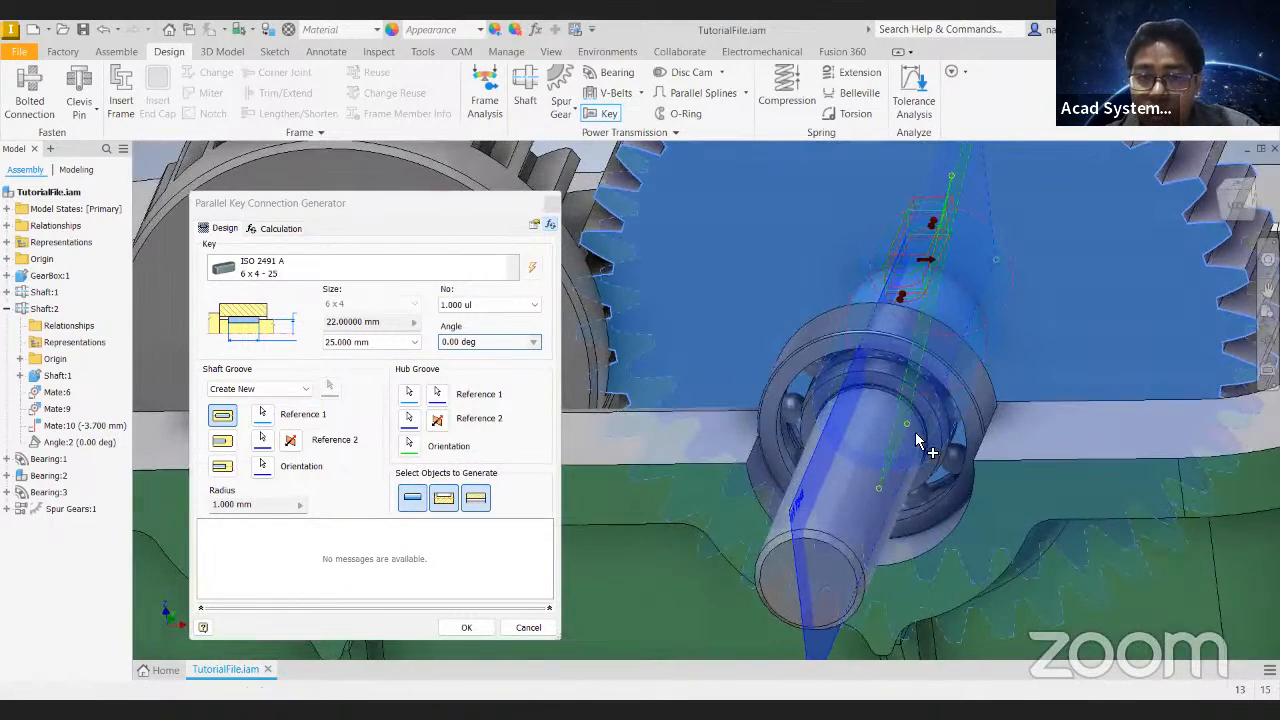
{"action": "left_click", "coordinate": [483, 504]}
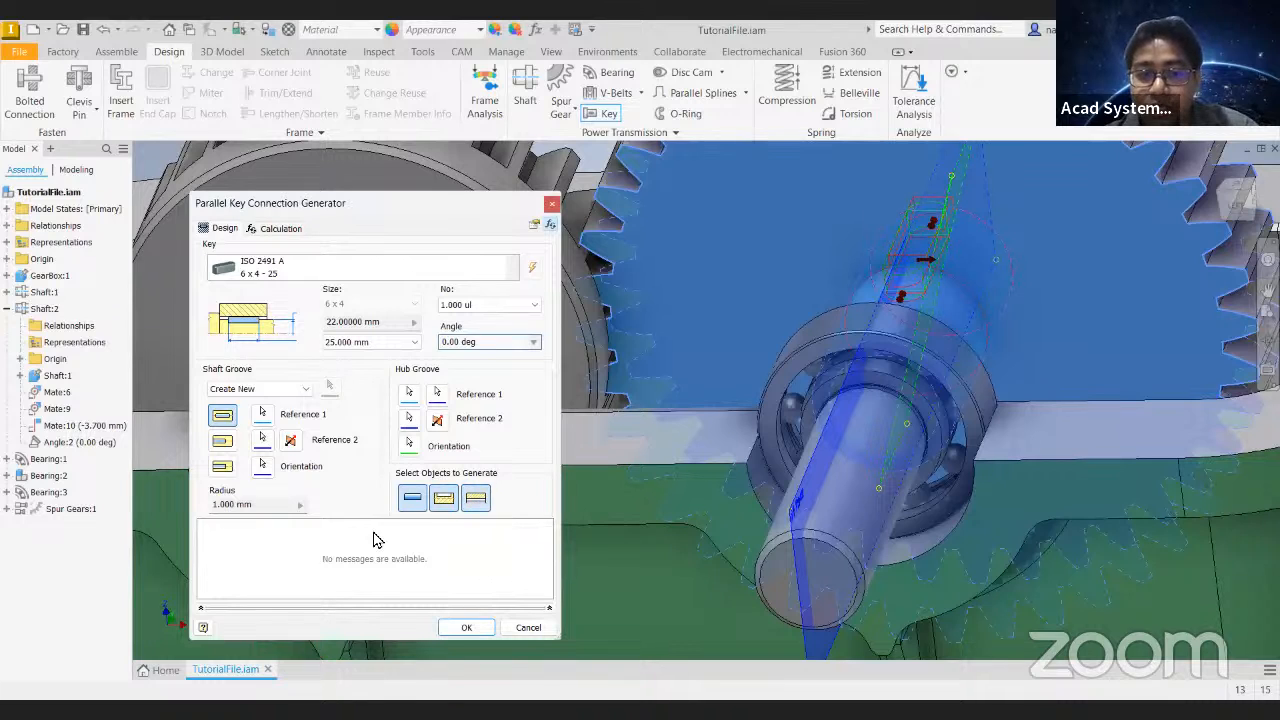
{"action": "left_click", "coordinate": [467, 629]}
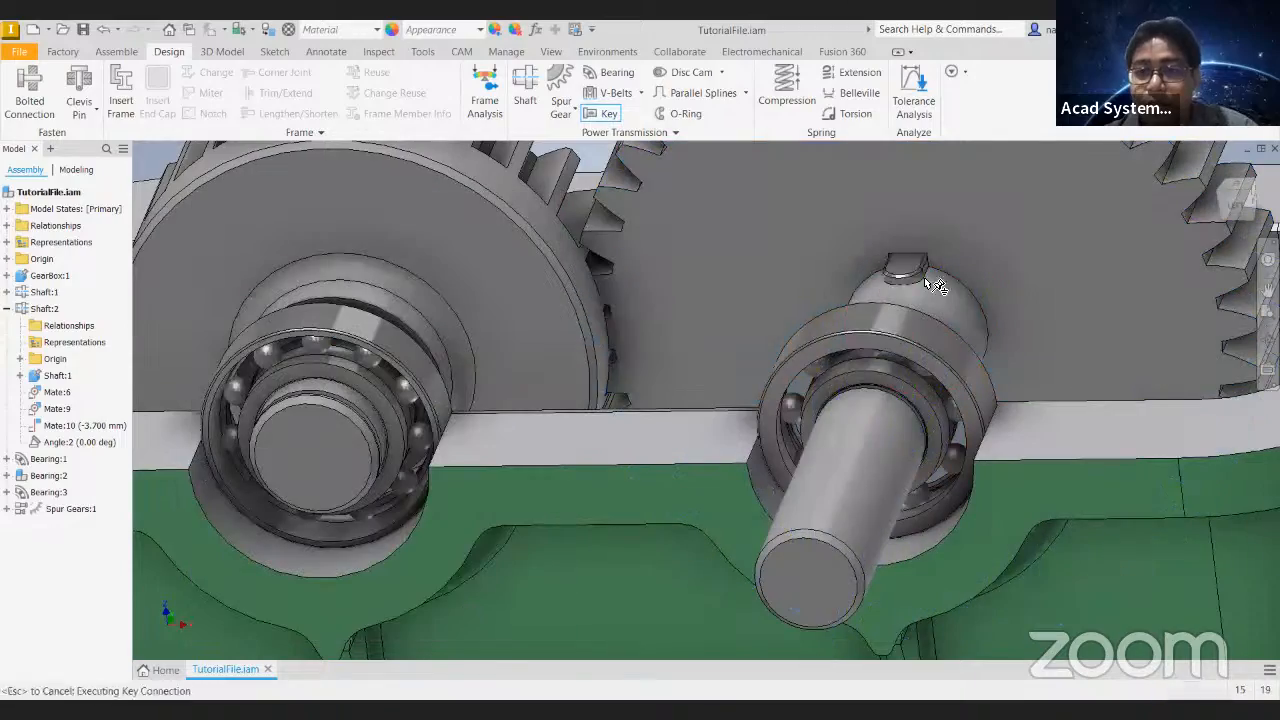
{"action": "mouse_move", "coordinate": [839, 374]}
{"action": "middle_mouse_down", "text": "shift"}
{"action": "mouse_move", "coordinate": [834, 386]}
{"action": "mouse_move", "coordinate": [888, 341]}
{"action": "mouse_move", "coordinate": [853, 378]}
{"action": "middle_mouse_up", "text": "shift"}
{"action": "left_click", "coordinate": [863, 286]}
{"action": "scroll", "coordinate": [923, 317], "scroll_direction": "down", "scroll_amount": 5}
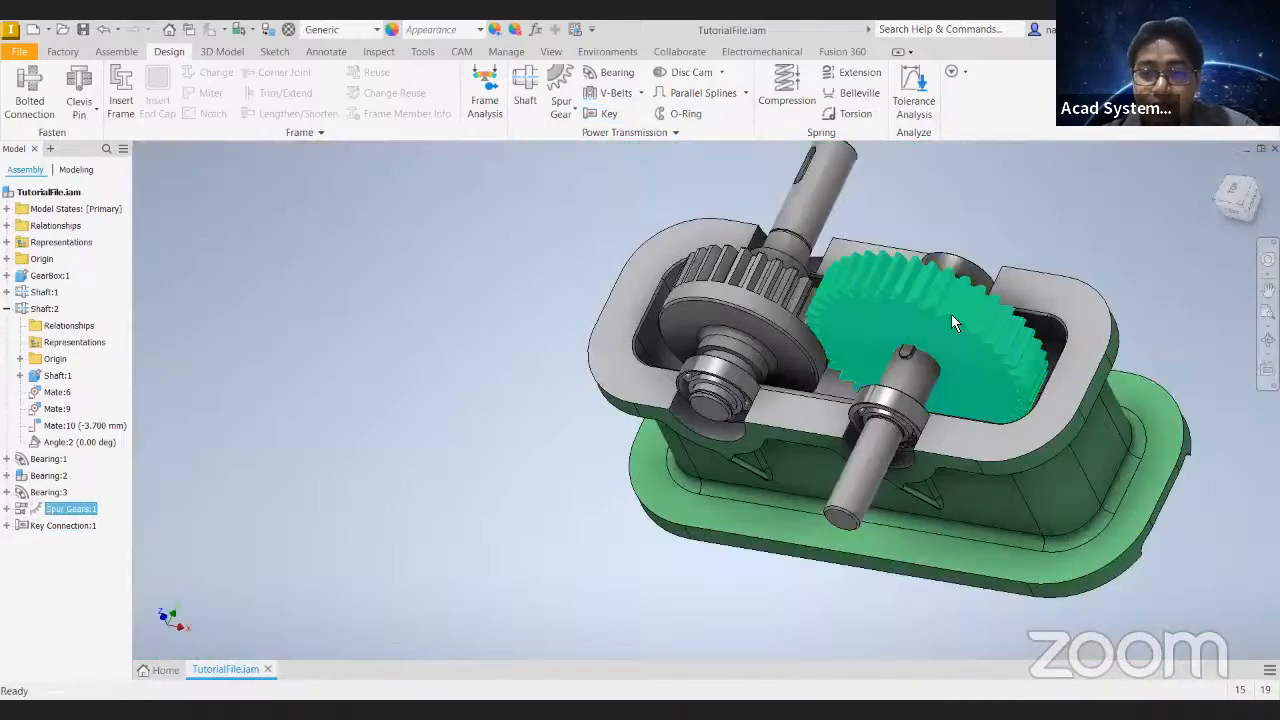
{"action": "left_click", "coordinate": [551, 329]}
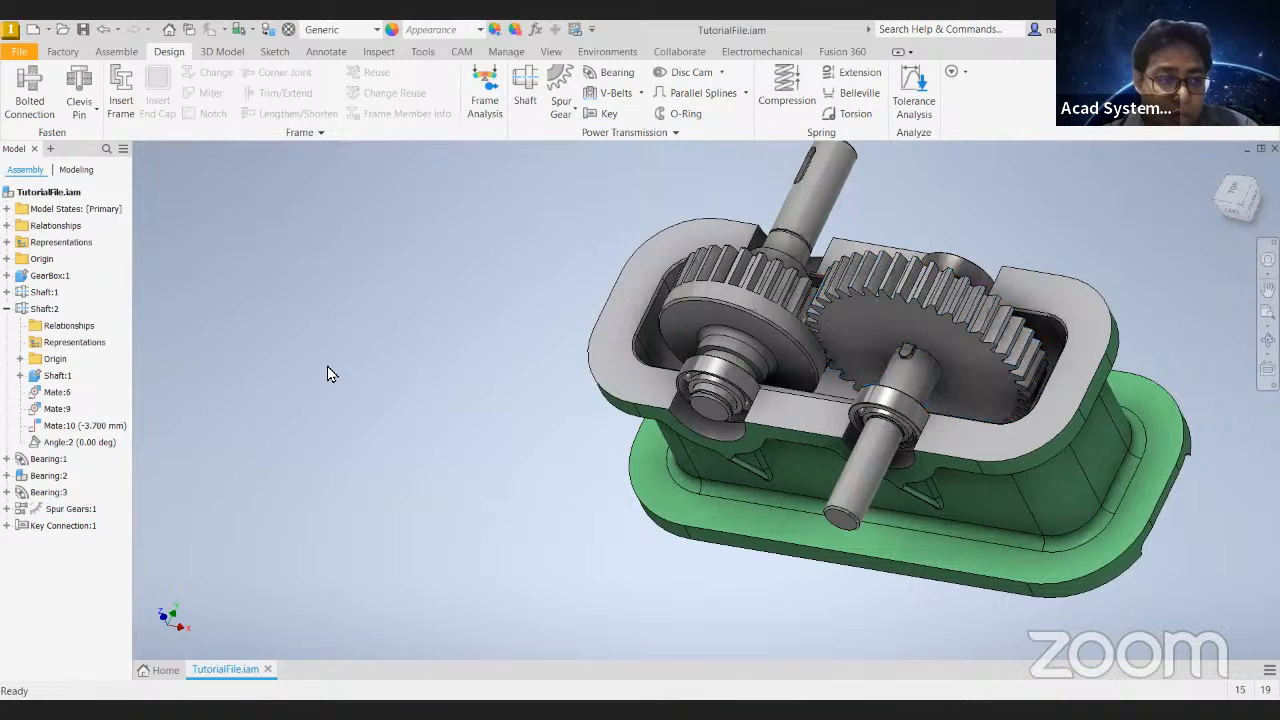
- Suppress the Angle:4 constraint of Shaft:1 and select its gear to test the motion
{"action": "left_click", "coordinate": [8, 292]}
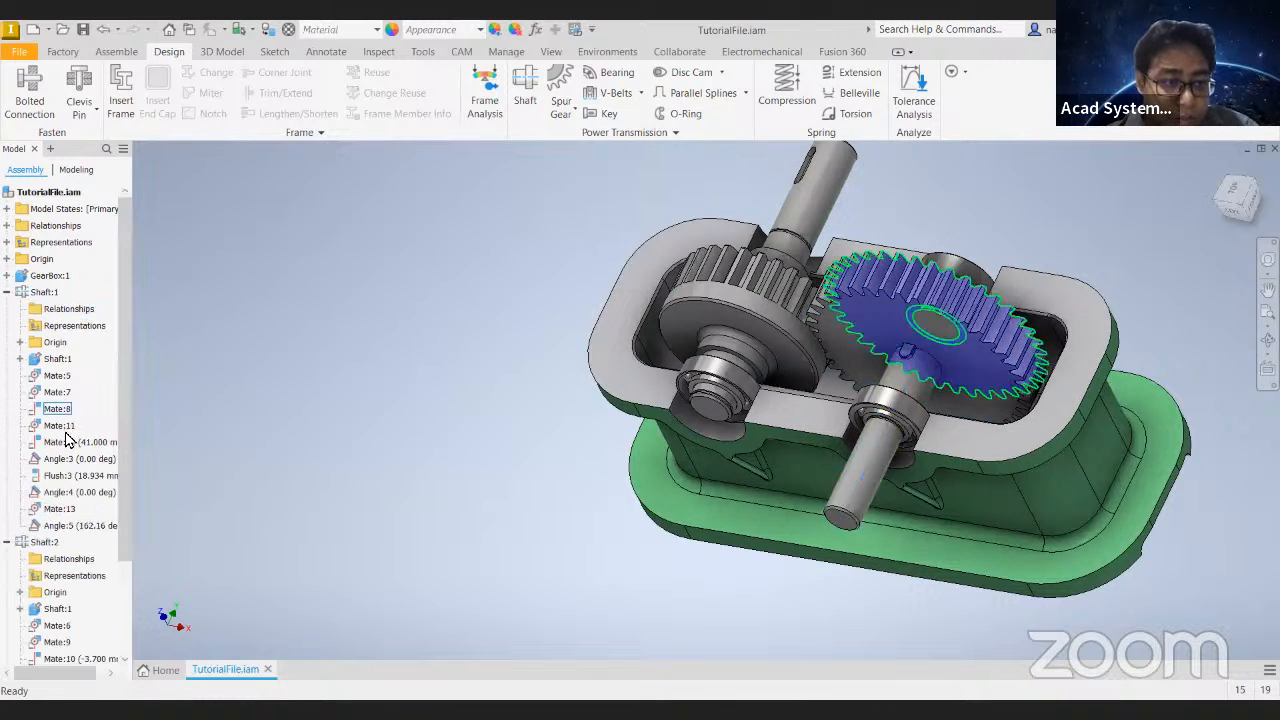
{"action": "right_click", "coordinate": [73, 500]}
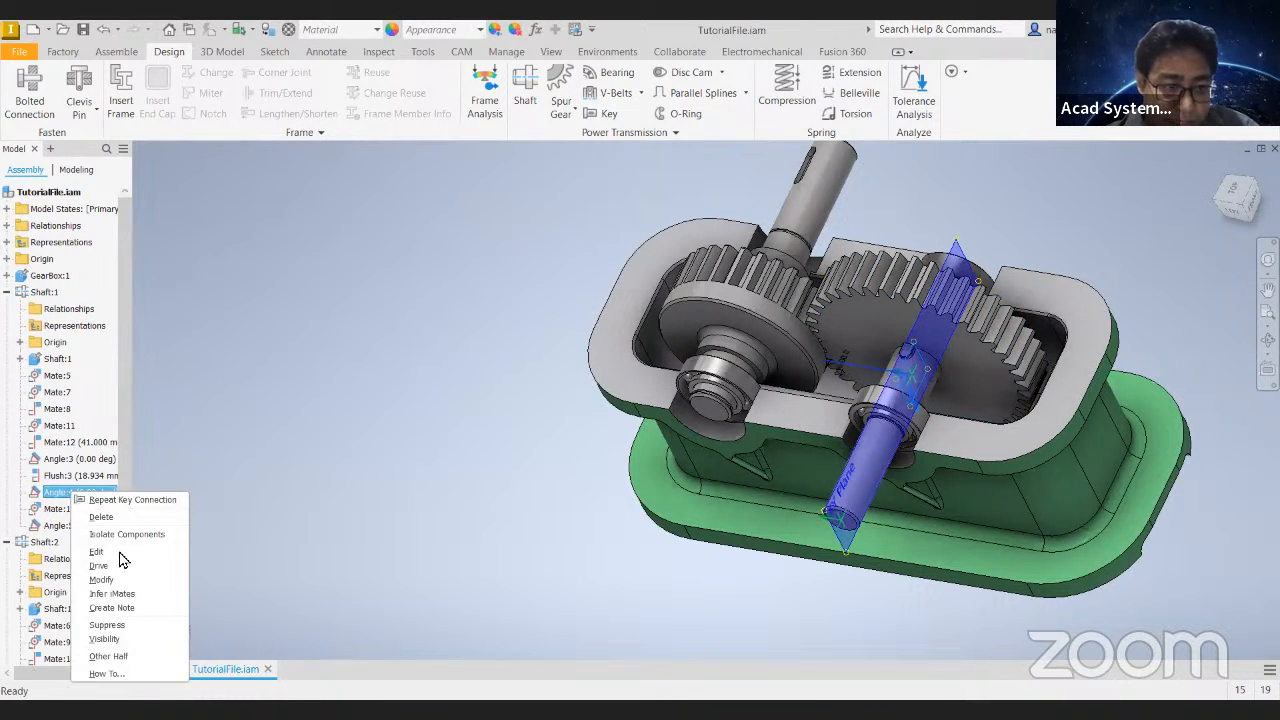
{"action": "left_click", "coordinate": [126, 620]}
{"action": "left_click", "coordinate": [923, 315]}
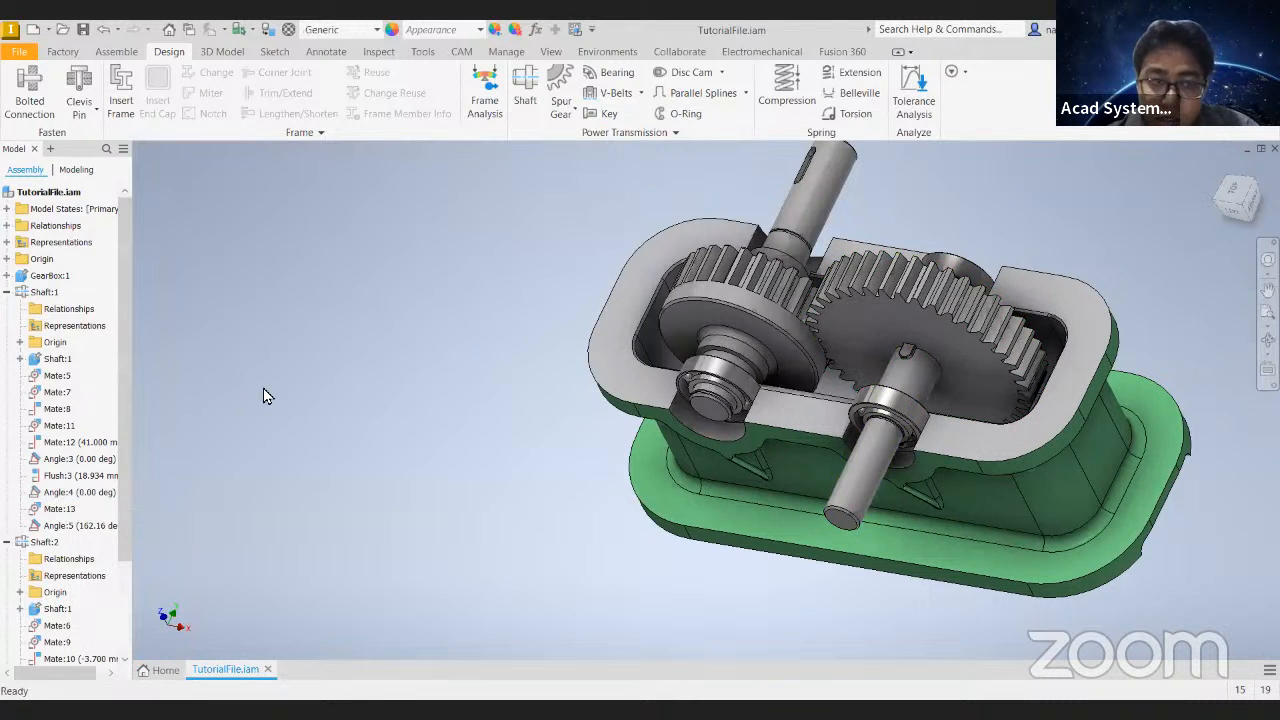
- Unsuppress Shaft:1's Angle:4 constraint and suppress its Angle:3 constraint instead
{"action": "right_click", "coordinate": [79, 492]}
{"action": "left_click", "coordinate": [118, 621]}
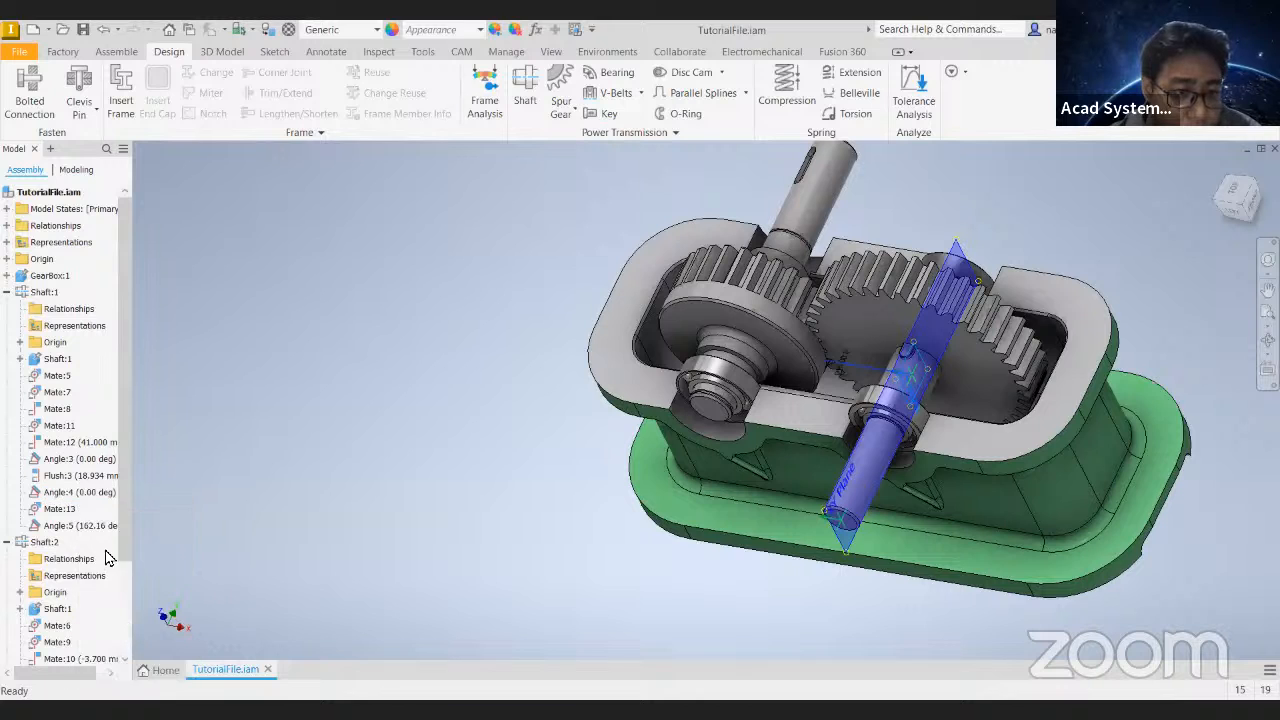
{"action": "right_click", "coordinate": [76, 459]}
{"action": "left_click", "coordinate": [118, 594]}
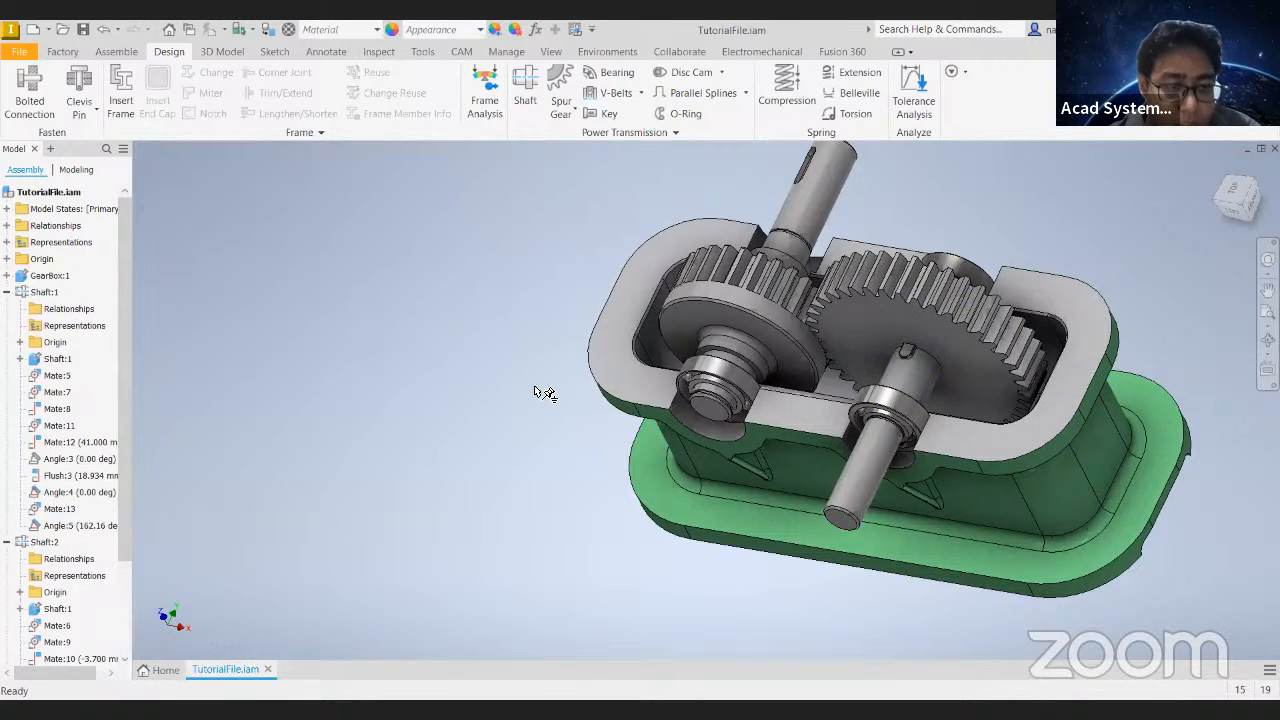
- Turn the large gear on Shaft:1 to test whether it rotates freely
{"action": "left_click_drag", "start_coordinate": [939, 286], "coordinate": [1095, 277]}
{"action": "left_click", "coordinate": [1218, 170]}
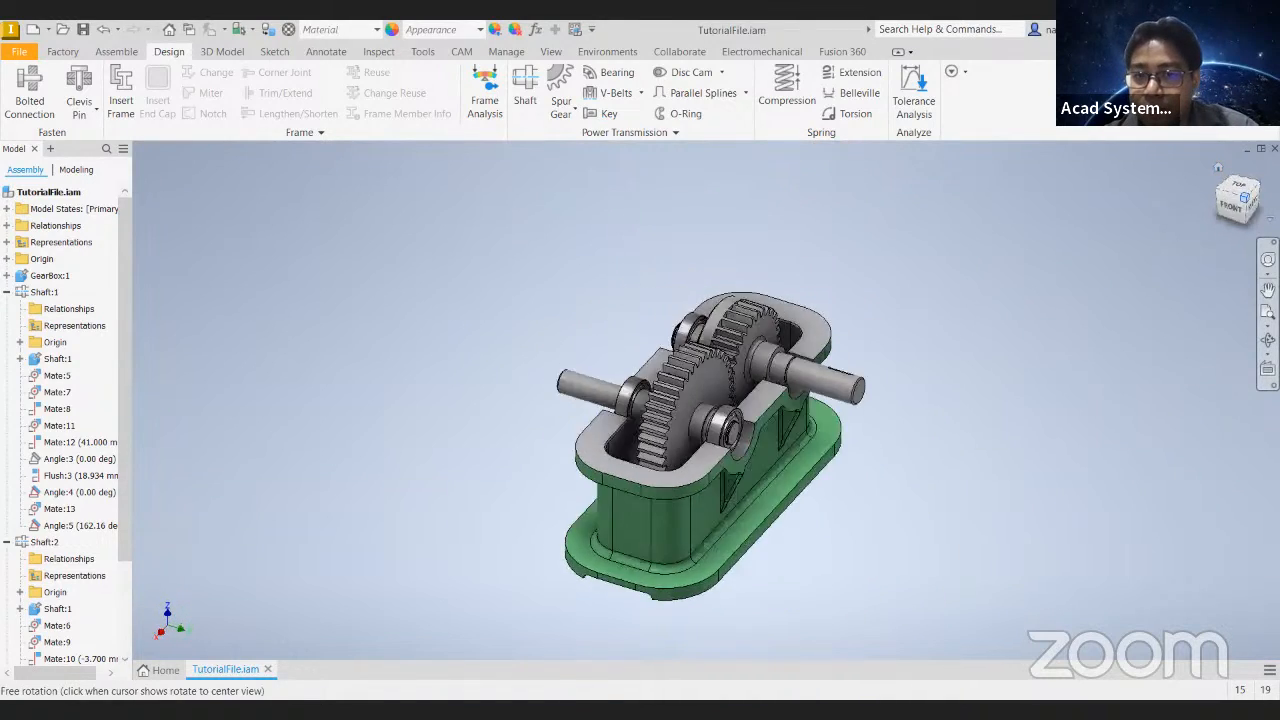
{"action": "scroll", "coordinate": [717, 388], "scroll_direction": "up", "scroll_amount": 5}
{"action": "left_click_drag", "start_coordinate": [647, 322], "coordinate": [734, 400]}
{"action": "left_click", "coordinate": [694, 331]}
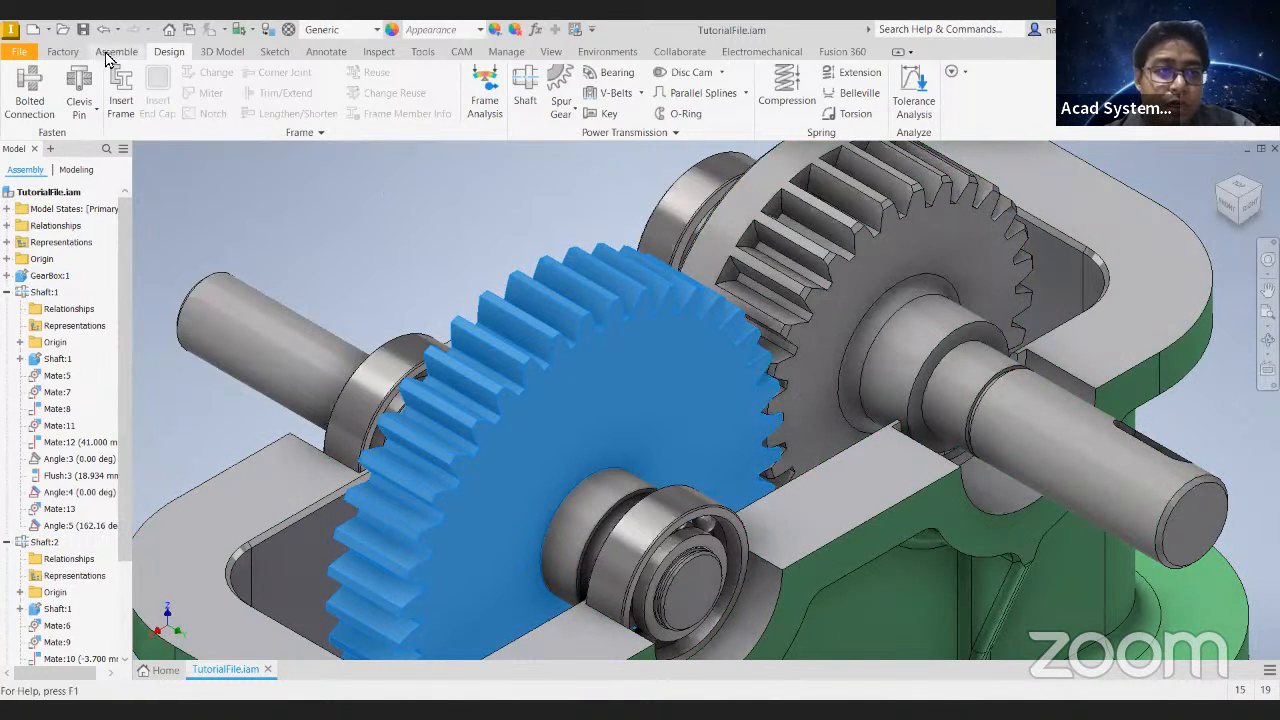
{"action": "left_click", "coordinate": [116, 51]}
{"action": "left_click", "coordinate": [1251, 213]}
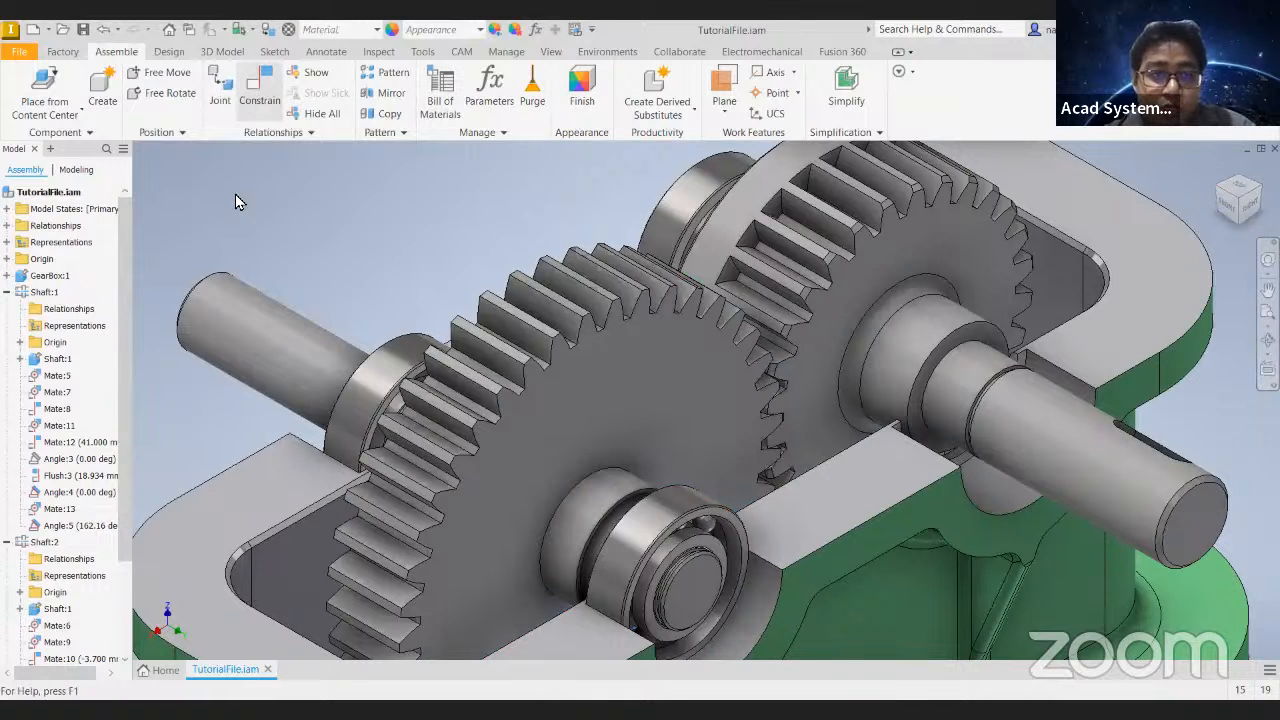
{"action": "left_click", "coordinate": [200, 177]}
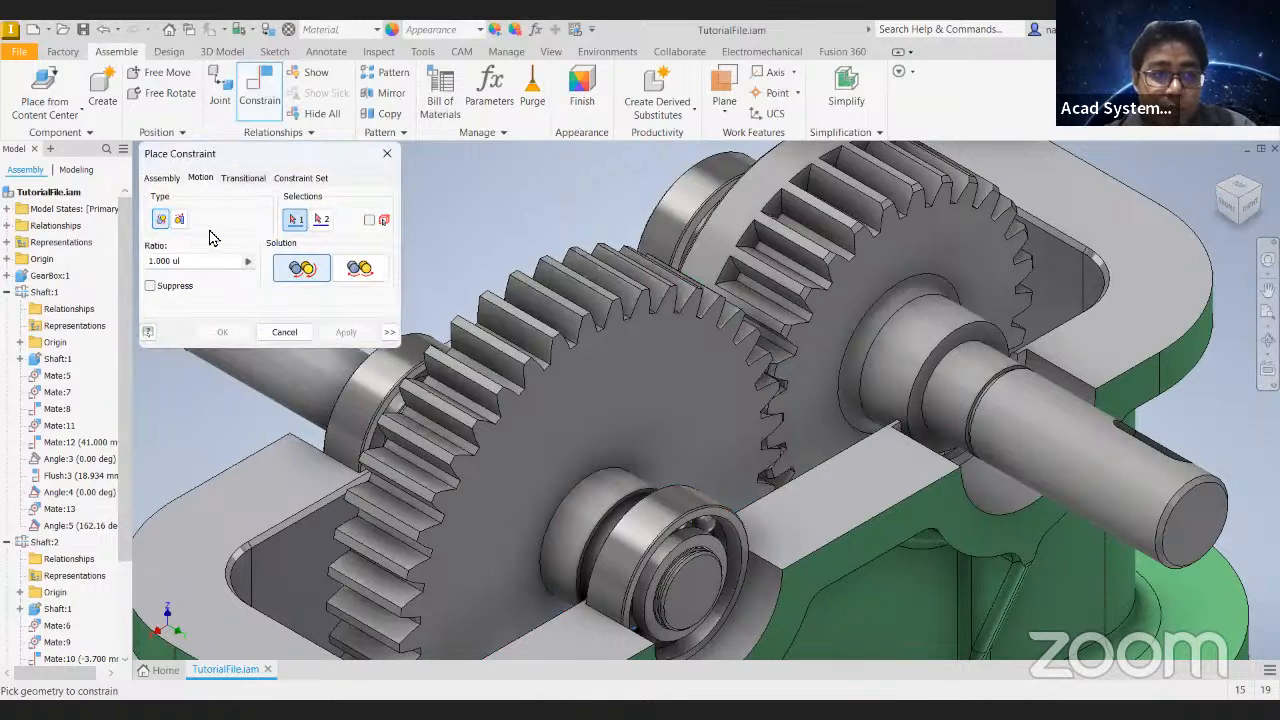
{"action": "left_click", "coordinate": [387, 153]}
- Rotate the small gear on Shaft:2 to line its teeth up with the large gear, checking the mesh from the right side
{"action": "left_click", "coordinate": [1251, 207]}
{"action": "scroll", "coordinate": [735, 356], "scroll_direction": "up", "scroll_amount": 5}
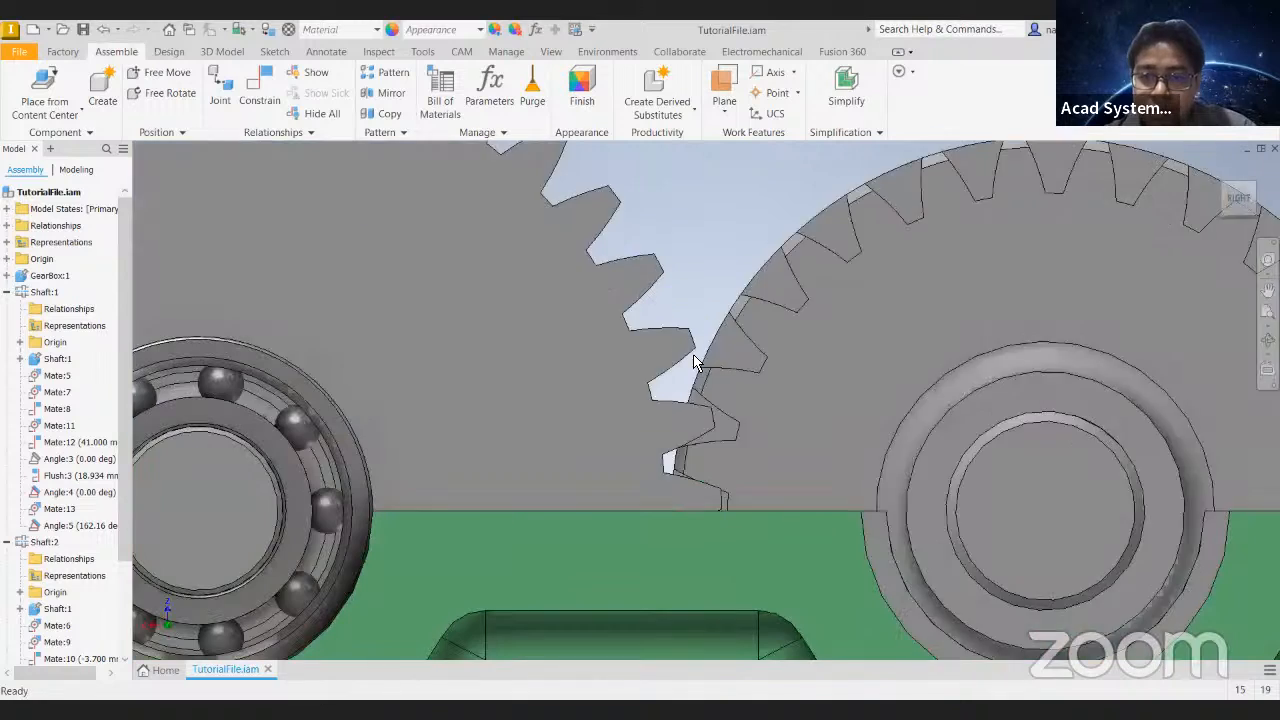
{"action": "left_click", "coordinate": [805, 364]}
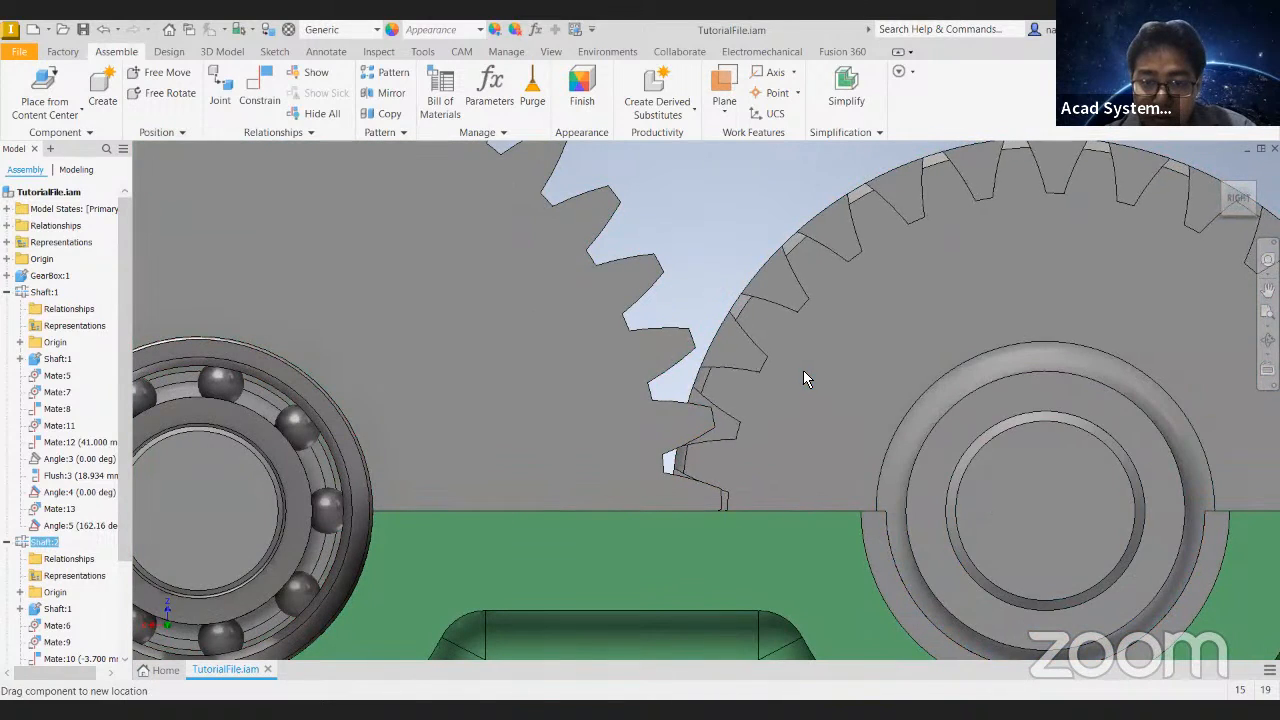
{"action": "scroll", "coordinate": [766, 280], "scroll_direction": "down", "scroll_amount": 3}
{"action": "scroll", "coordinate": [777, 324], "scroll_direction": "up", "scroll_amount": 5}
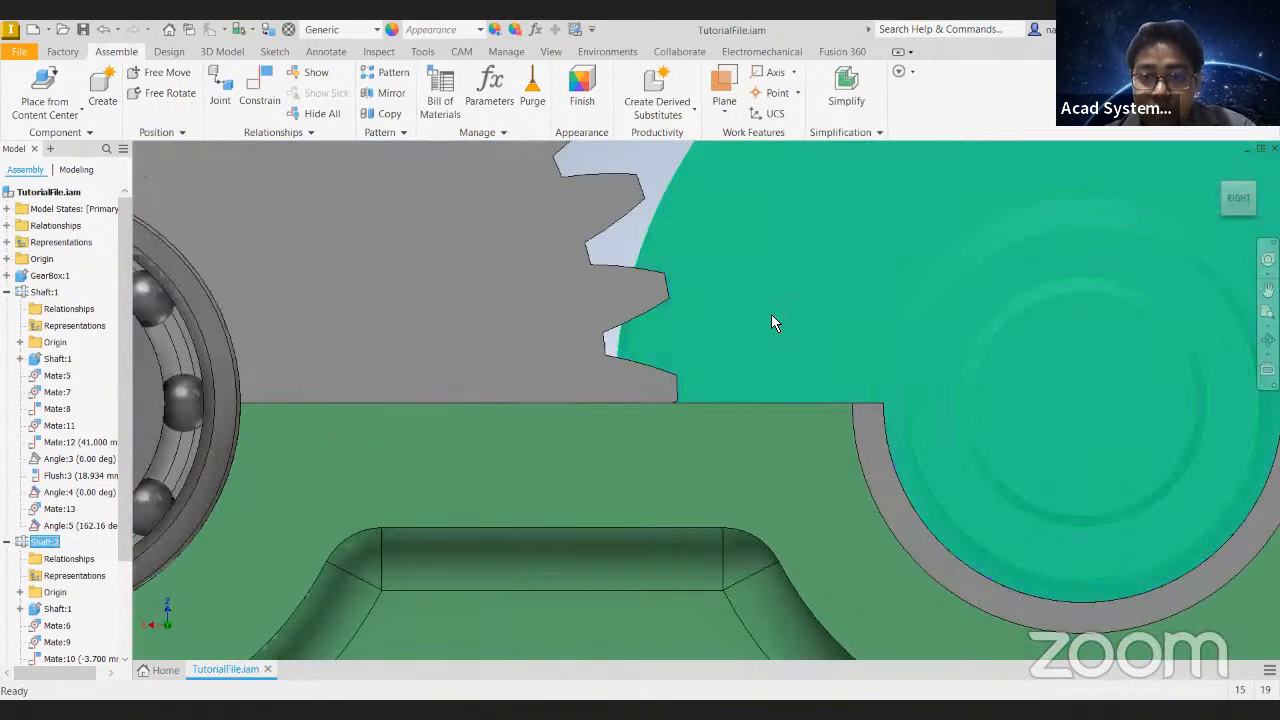
{"action": "left_click_drag", "start_coordinate": [761, 300], "coordinate": [761, 301]}
{"action": "scroll", "coordinate": [611, 268], "scroll_direction": "down", "scroll_amount": 3}
{"action": "scroll", "coordinate": [611, 271], "scroll_direction": "down", "scroll_amount": 3}
{"action": "middle_click_drag", "start_coordinate": [613, 275], "coordinate": [602, 430], "text": "shift"}
{"action": "middle_click_drag", "start_coordinate": [602, 430], "coordinate": [597, 540]}
{"action": "left_click", "coordinate": [589, 205]}
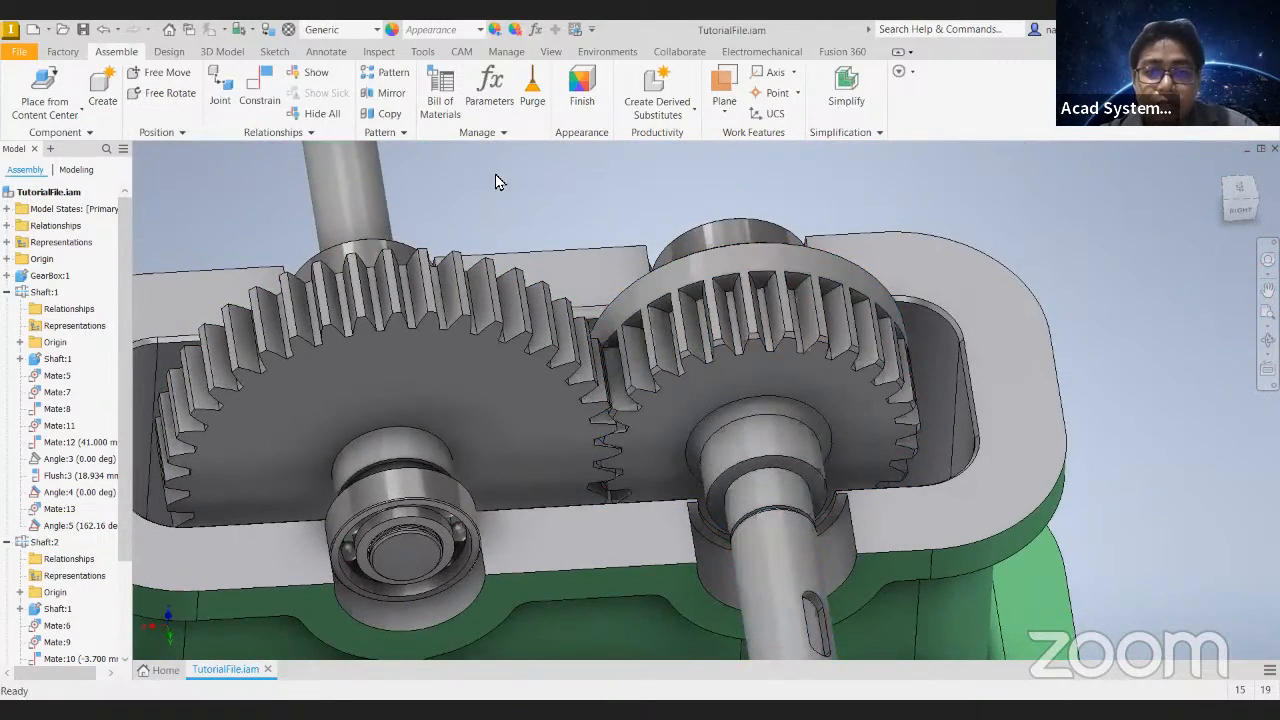
- Start a rotation-type motion constraint for the gear pair
{"action": "key", "text": "c"}
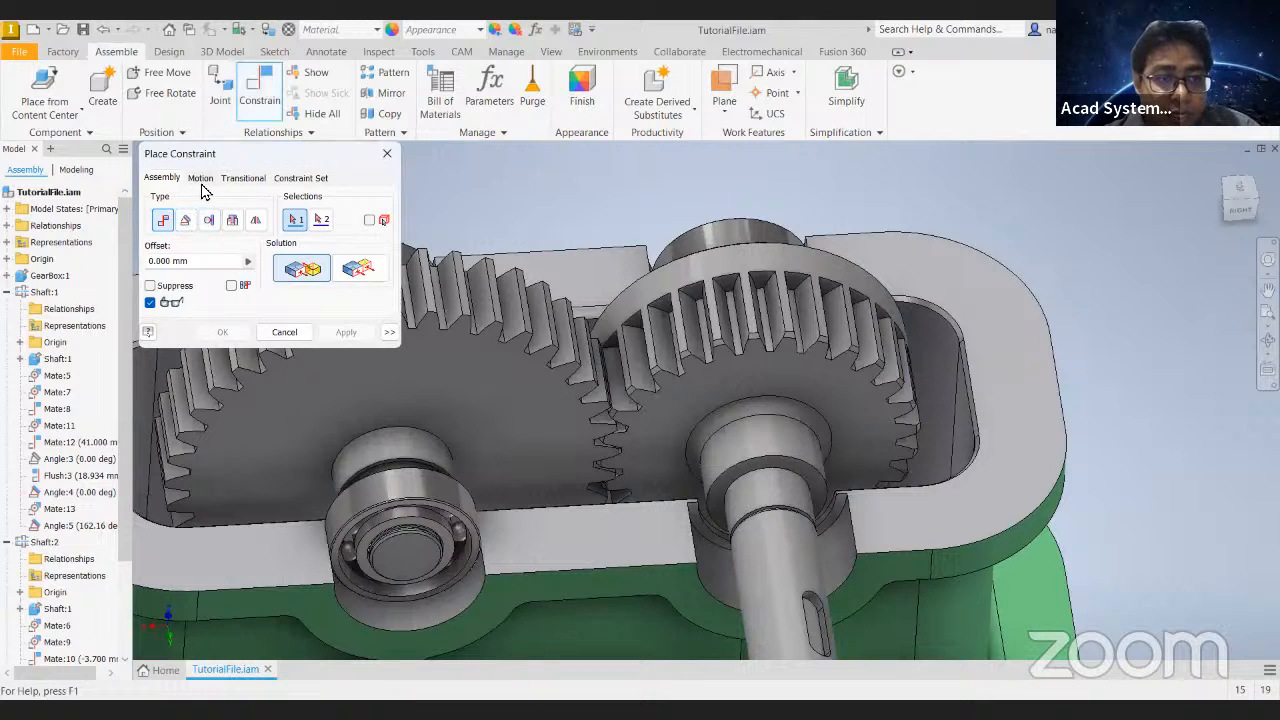
{"action": "left_click", "coordinate": [200, 178]}
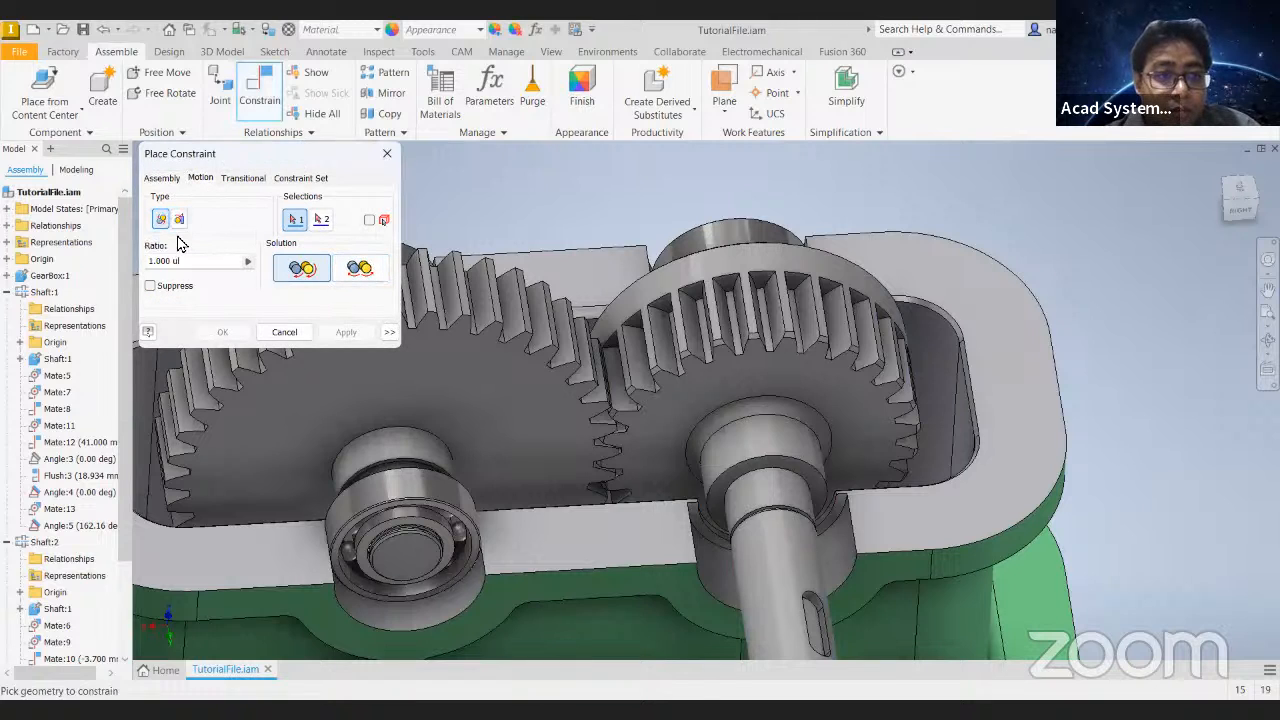
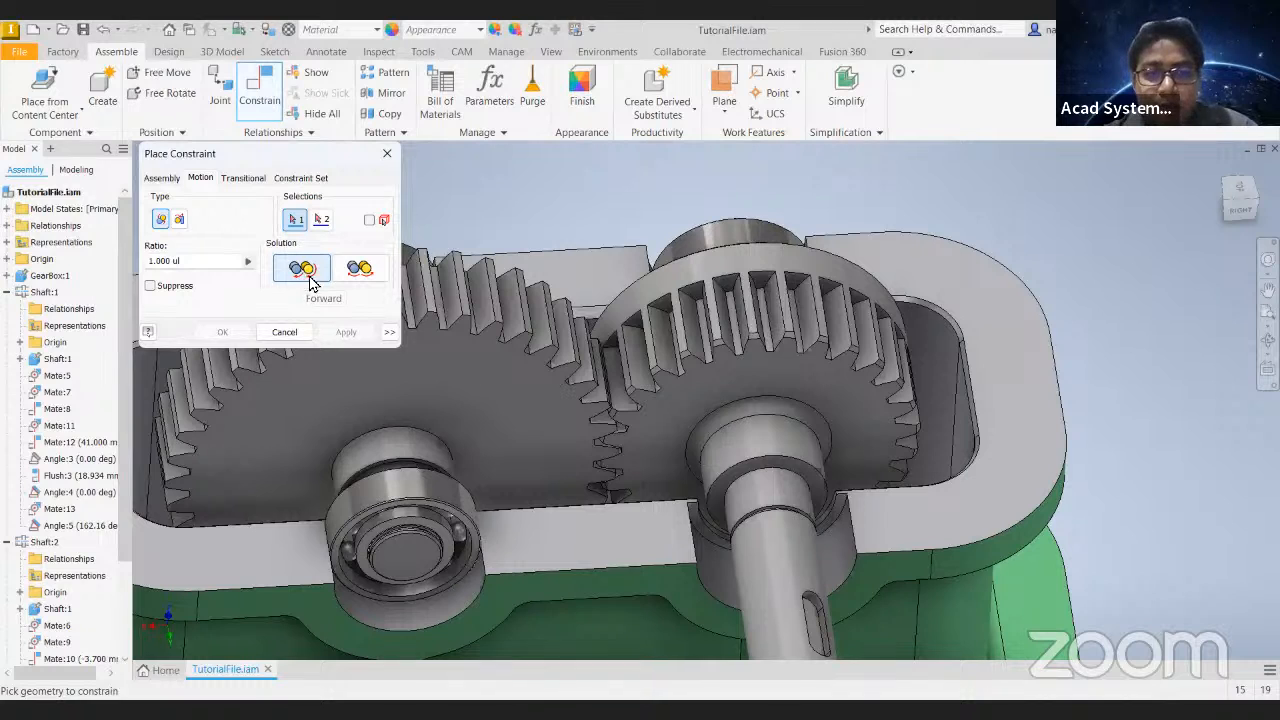
- Create the rotation constraint with the reverse solution, picking a large gear tooth edge first and the small gear's tooth-tip face second
{"action": "left_click", "coordinate": [361, 272]}
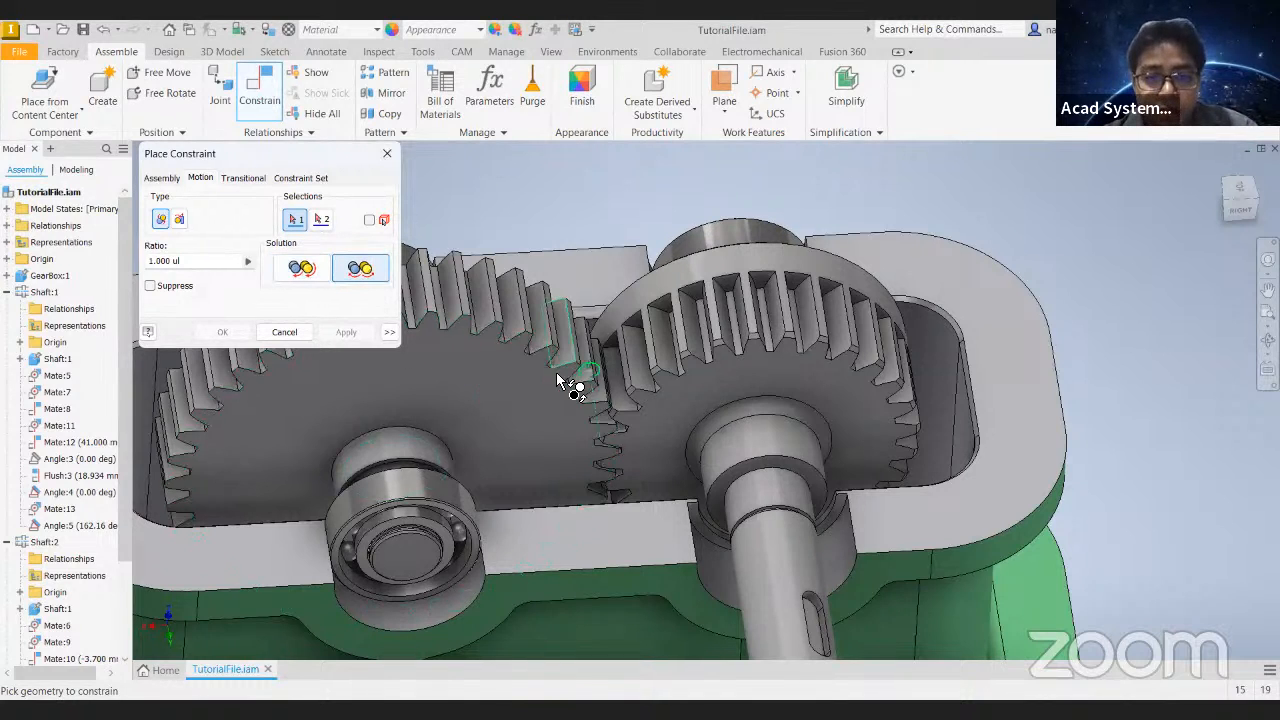
{"action": "scroll", "coordinate": [573, 300], "scroll_direction": "up", "scroll_amount": 5}
{"action": "scroll", "coordinate": [590, 274], "scroll_direction": "down", "scroll_amount": 3}
{"action": "scroll", "coordinate": [600, 280], "scroll_direction": "up", "scroll_amount": 3}
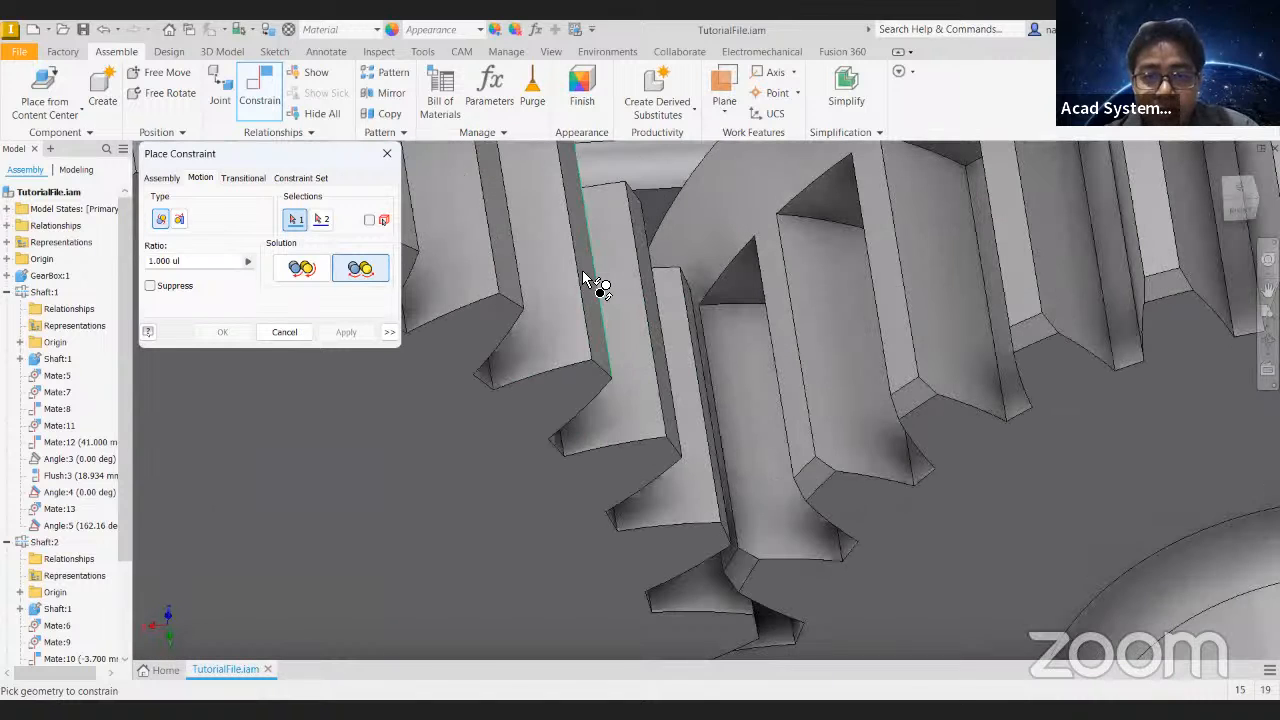
{"action": "left_click", "coordinate": [592, 283]}
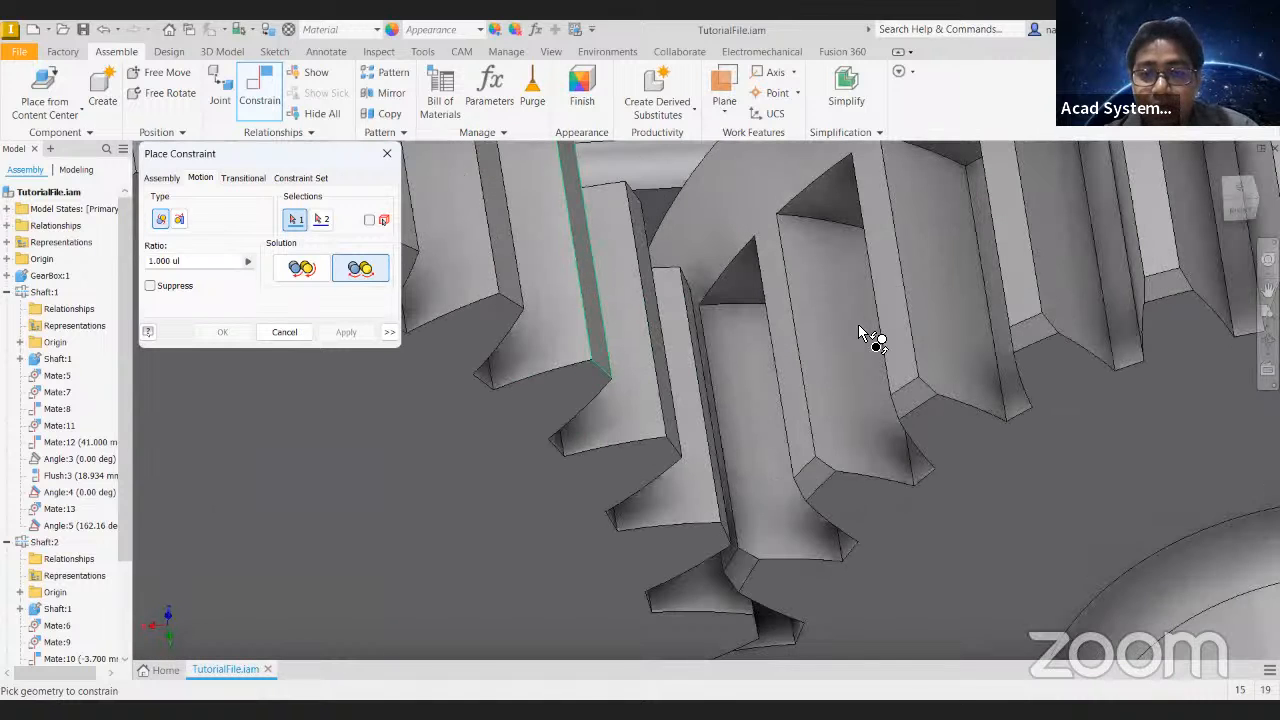
{"action": "left_click", "coordinate": [918, 330]}
{"action": "scroll", "coordinate": [918, 330], "scroll_direction": "down", "scroll_amount": 4}
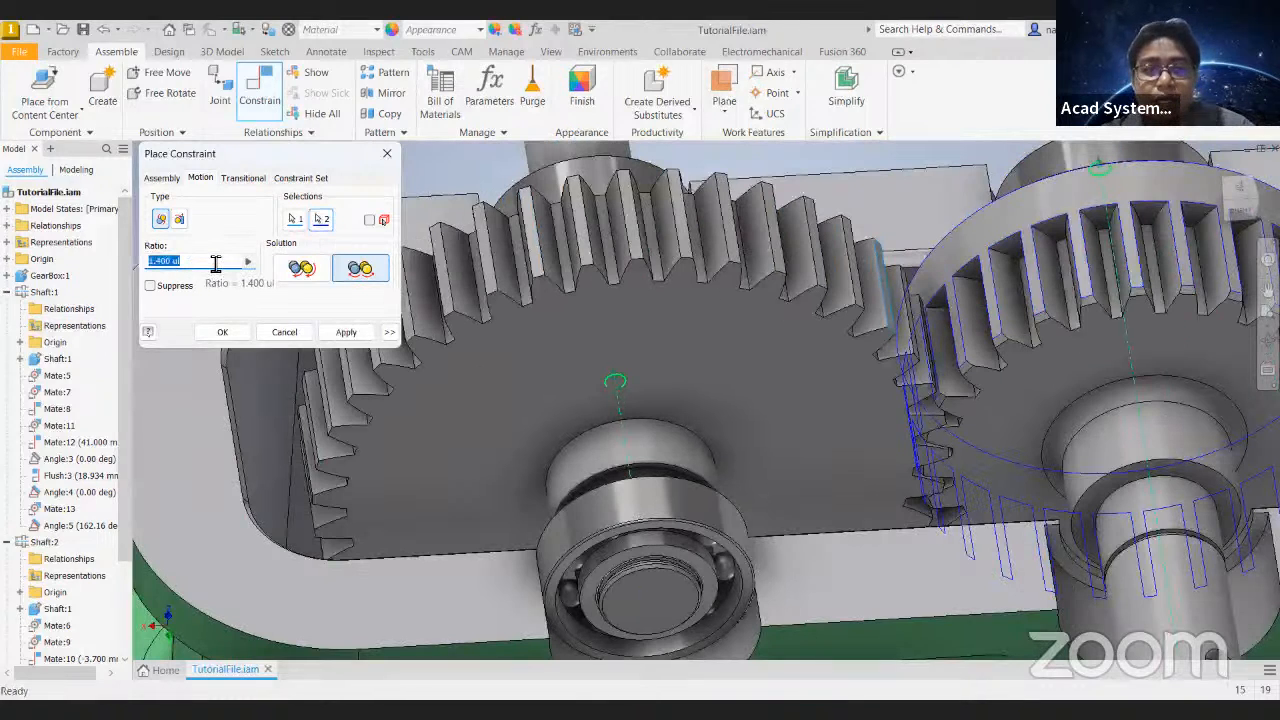
{"action": "left_click", "coordinate": [240, 339]}
{"action": "scroll", "coordinate": [642, 364], "scroll_direction": "down", "scroll_amount": 5}
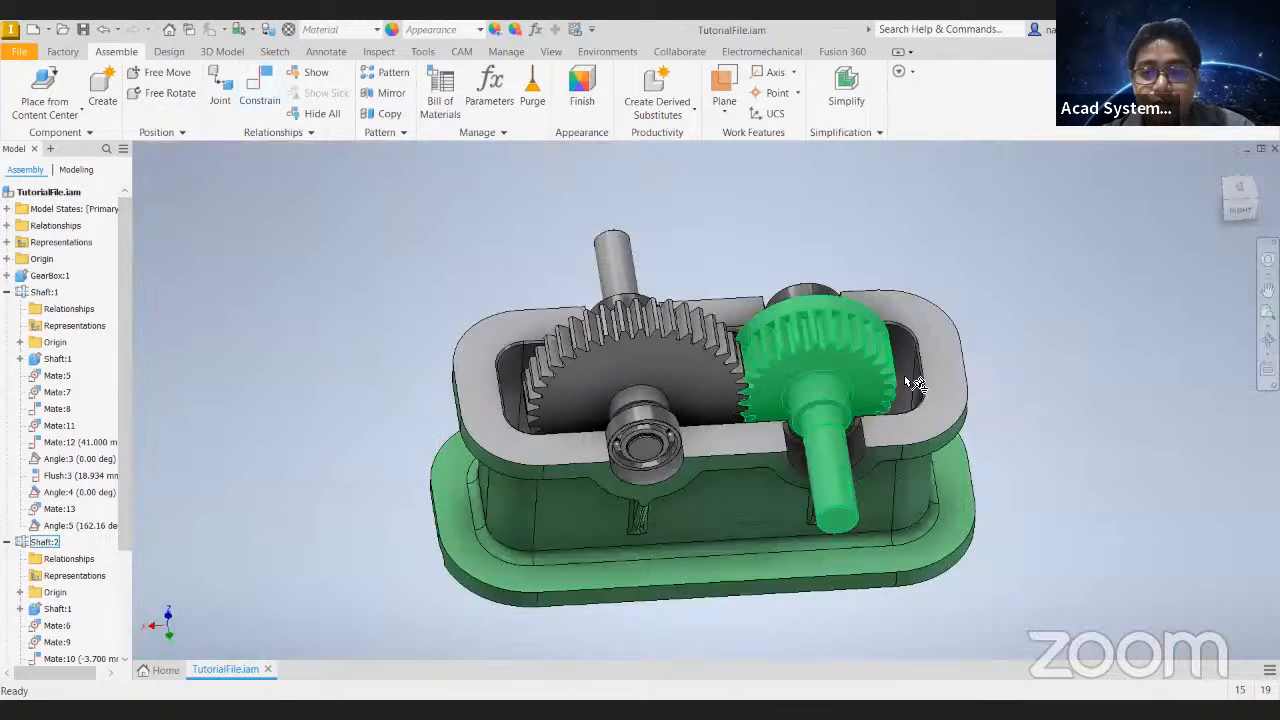
- Turn the small gear on Shaft:2 to test the motion, checking the tooth mesh from the right side
{"action": "left_click", "coordinate": [1238, 214]}
{"action": "scroll", "coordinate": [771, 328], "scroll_direction": "up", "scroll_amount": 5}
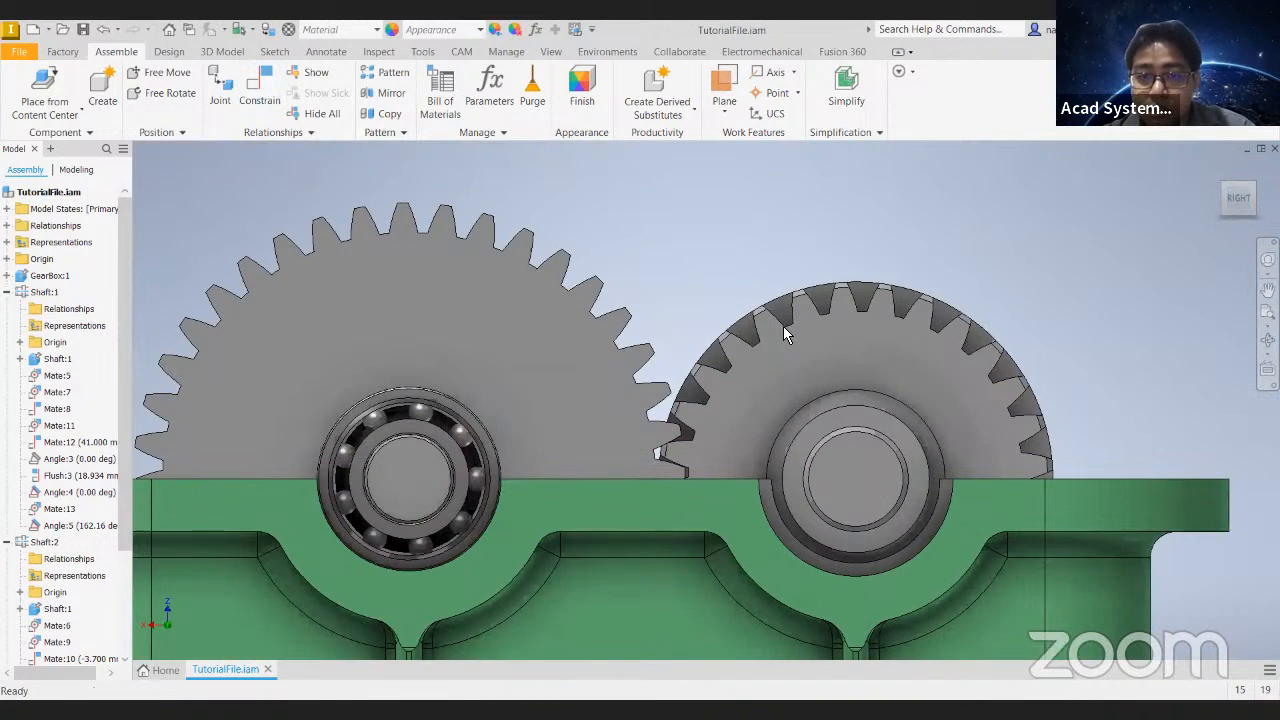
{"action": "left_click_drag", "start_coordinate": [761, 350], "coordinate": [640, 543]}
{"action": "scroll", "coordinate": [692, 351], "scroll_direction": "up", "scroll_amount": 3}
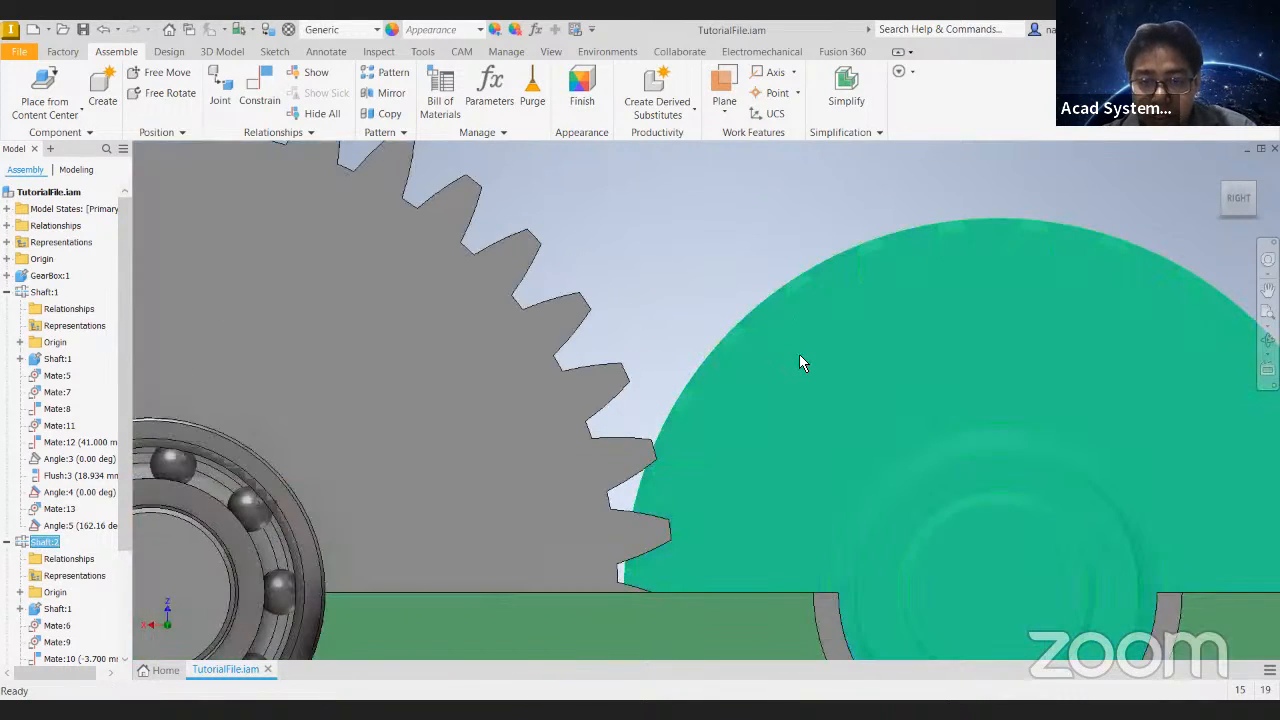
{"action": "left_click_drag", "start_coordinate": [755, 420], "coordinate": [1066, 294]}
{"action": "middle_click_drag", "start_coordinate": [744, 228], "coordinate": [769, 268], "text": "shift"}
{"action": "scroll", "coordinate": [762, 258], "scroll_direction": "down", "scroll_amount": 2}
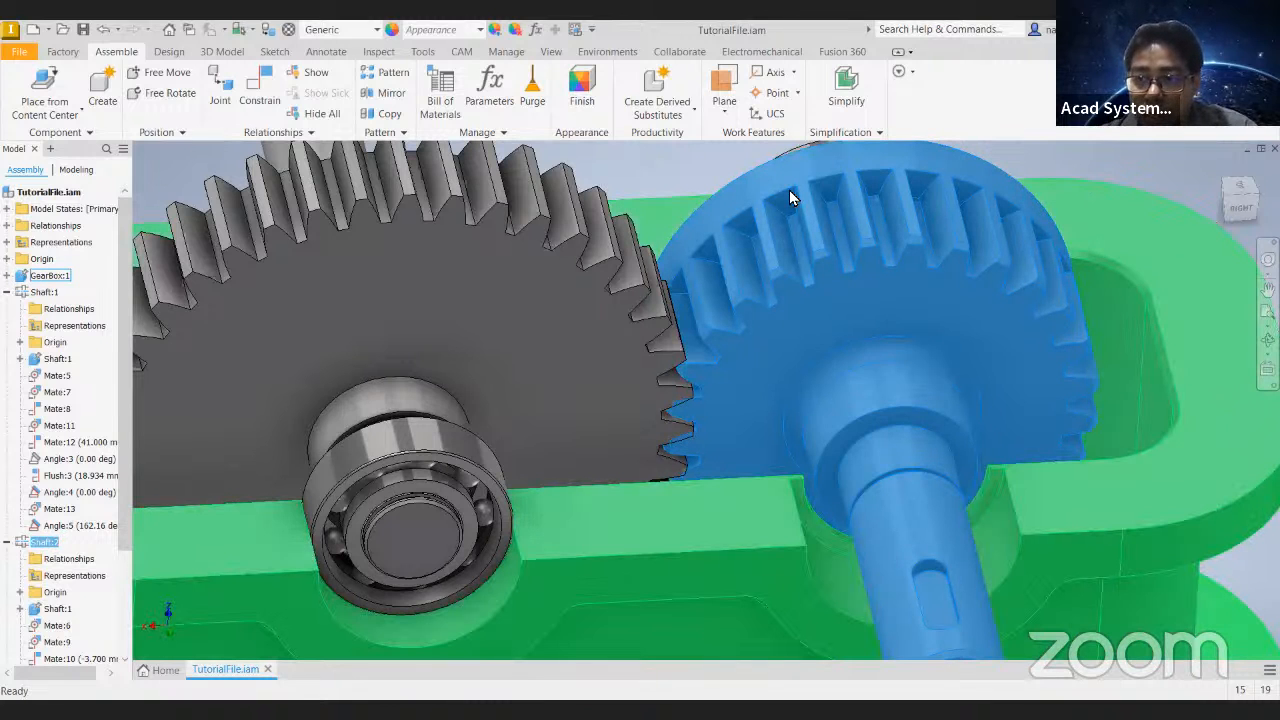
{"action": "left_click", "coordinate": [1236, 207]}
{"action": "scroll", "coordinate": [790, 295], "scroll_direction": "up", "scroll_amount": 2}
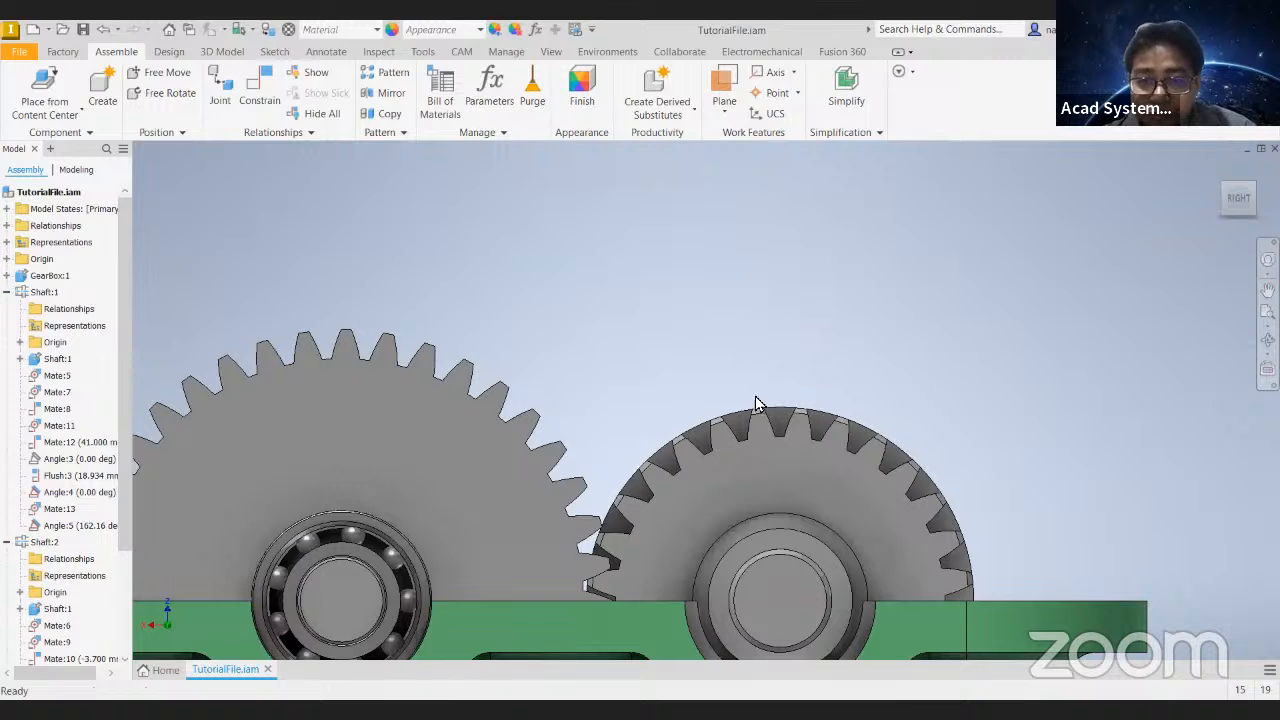
{"action": "scroll", "coordinate": [752, 410], "scroll_direction": "up", "scroll_amount": 2}
{"action": "scroll", "coordinate": [982, 328], "scroll_direction": "down", "scroll_amount": 3}
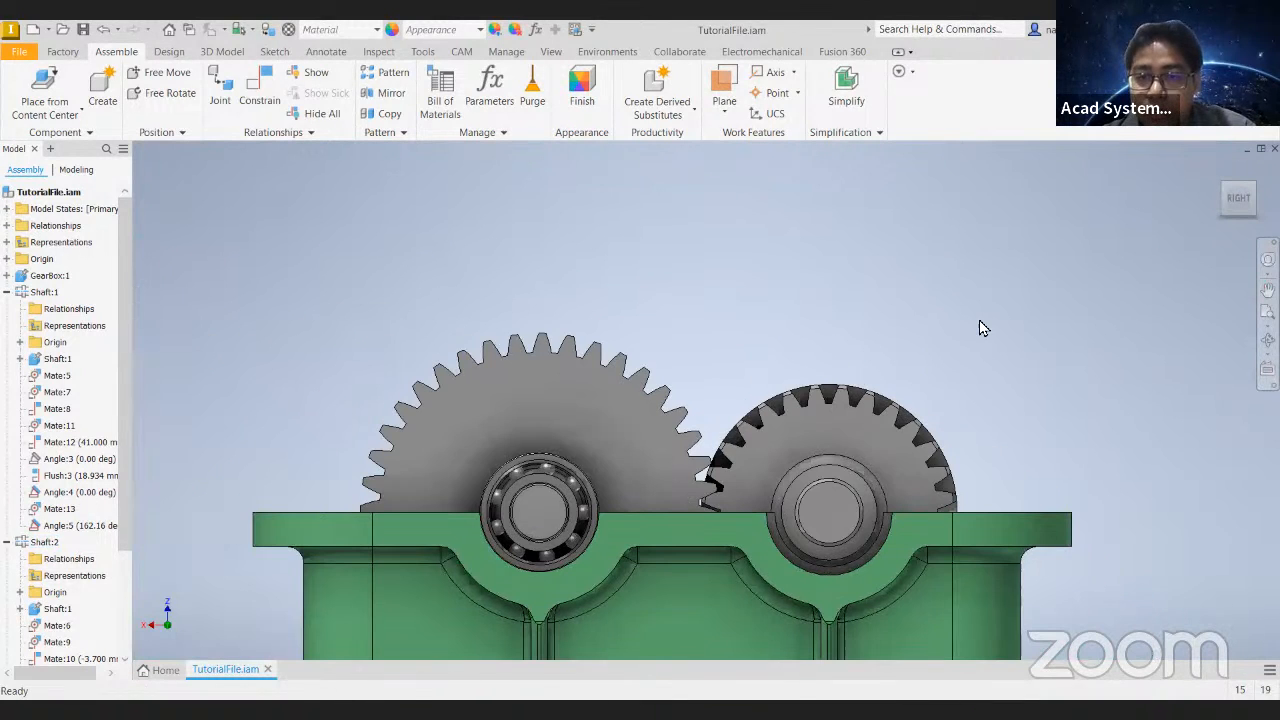
- Review the settings of the Rotation:1 constraint under Shaft:2 without changing them
{"action": "left_click", "coordinate": [1219, 171]}
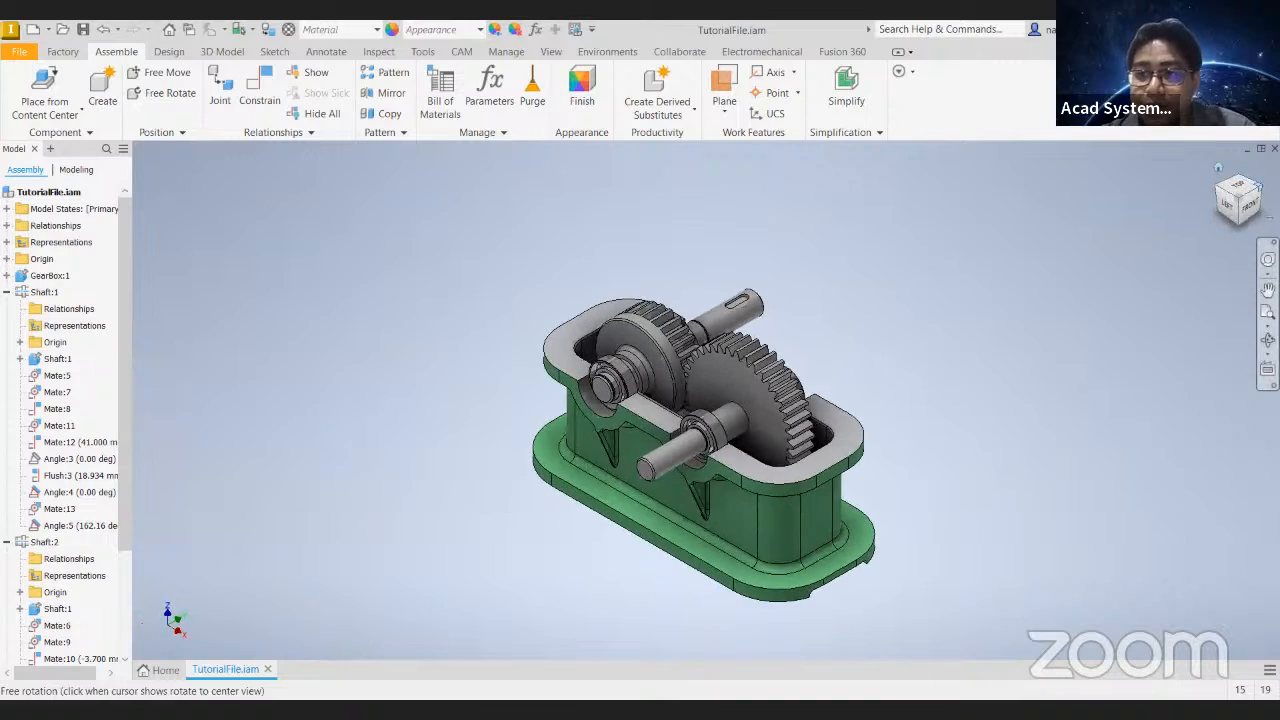
{"action": "left_click", "coordinate": [1259, 185]}
{"action": "scroll", "coordinate": [760, 356], "scroll_direction": "up", "scroll_amount": 5}
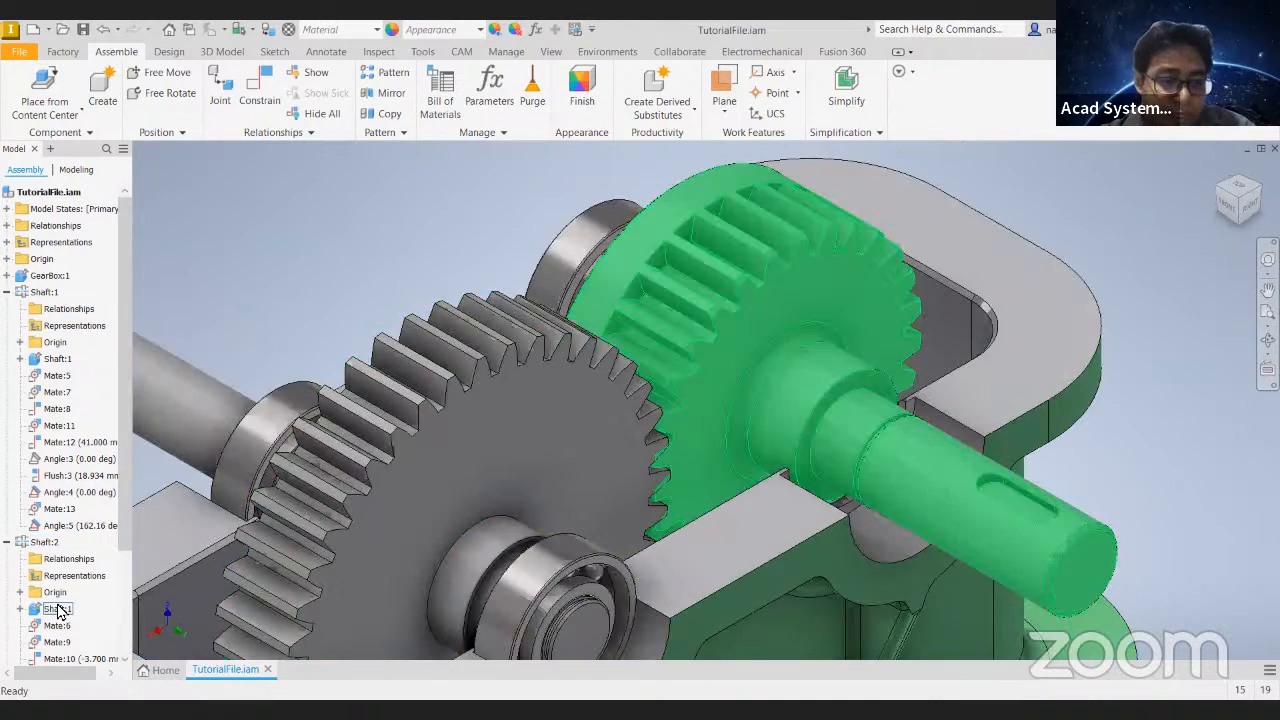
{"action": "scroll", "coordinate": [85, 490], "scroll_direction": "down", "scroll_amount": 3}
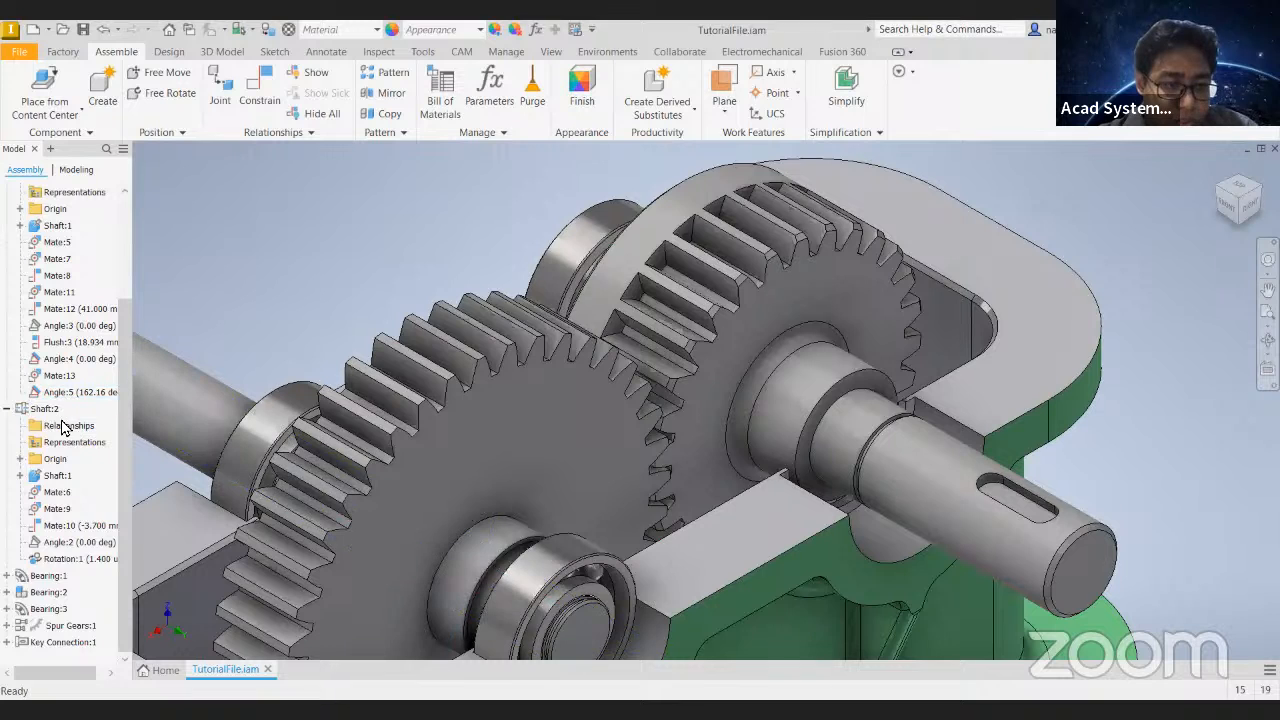
{"action": "right_click", "coordinate": [72, 560]}
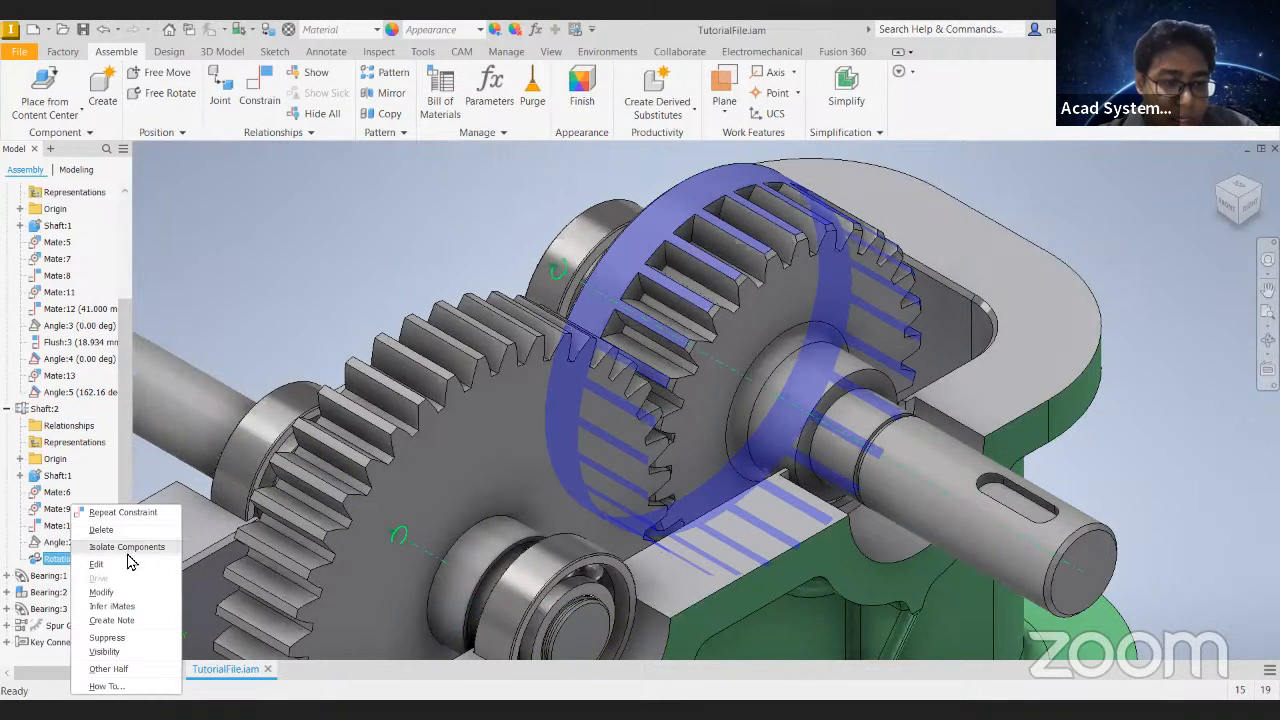
{"action": "left_click", "coordinate": [121, 567]}
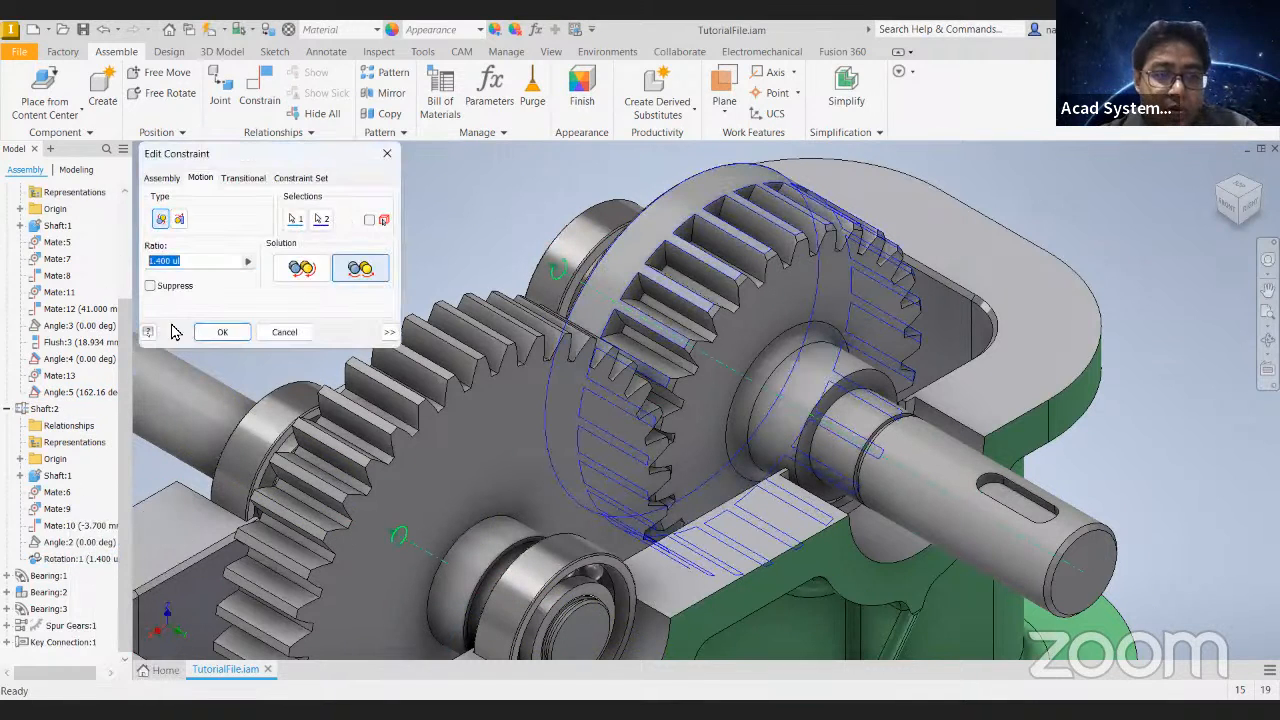
{"action": "left_click", "coordinate": [279, 334]}
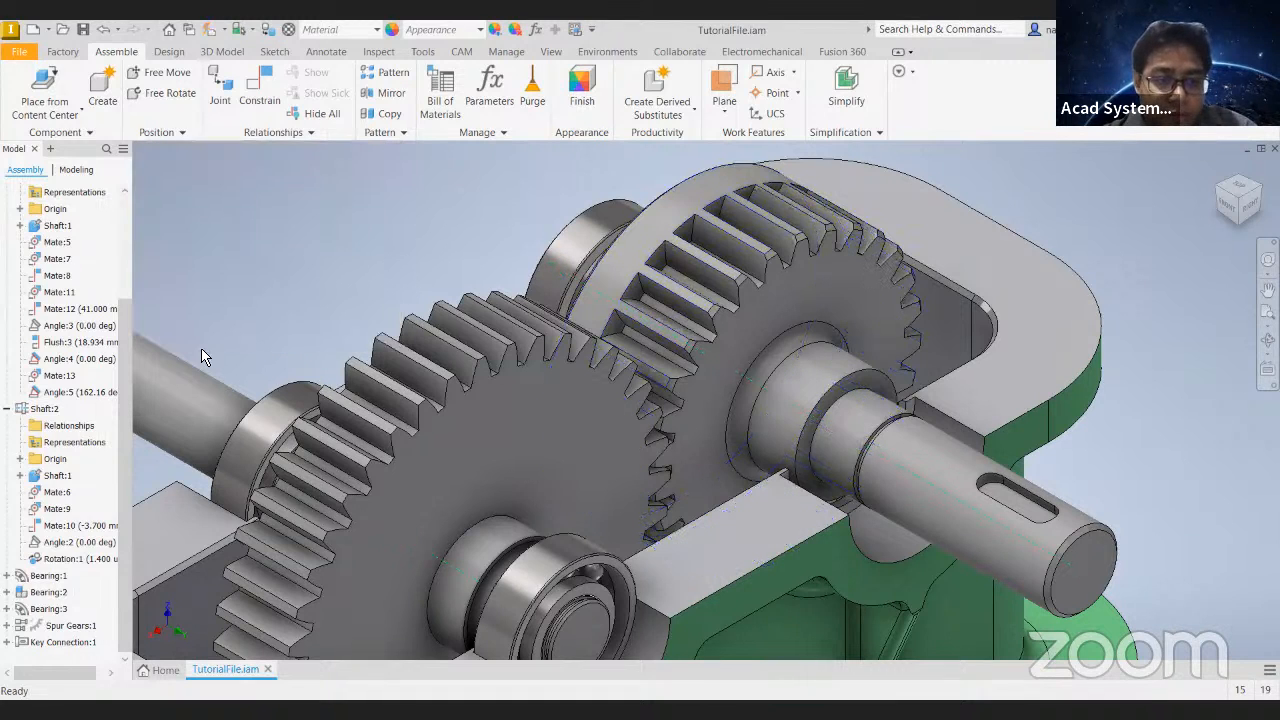
- Copy the desired gear ratio from the design settings of Spur Gears:1, leaving the gear design unchanged
{"action": "right_click", "coordinate": [68, 625]}
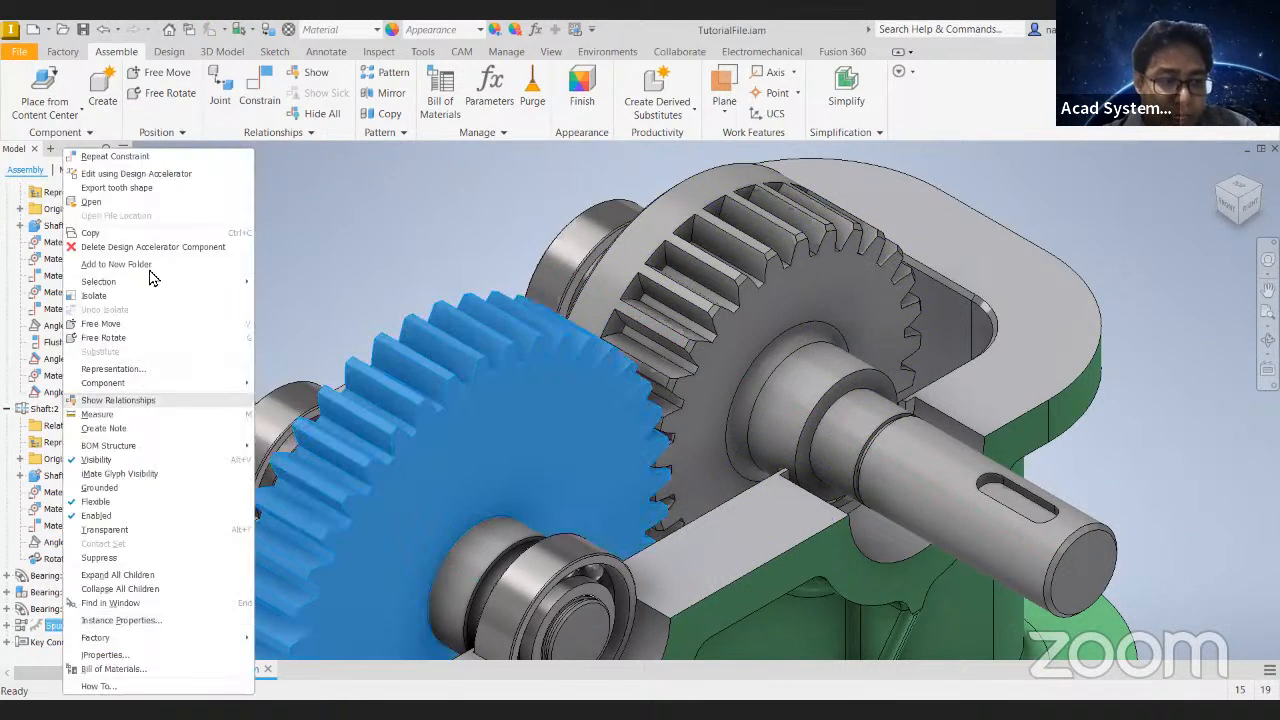
{"action": "left_click", "coordinate": [140, 190]}
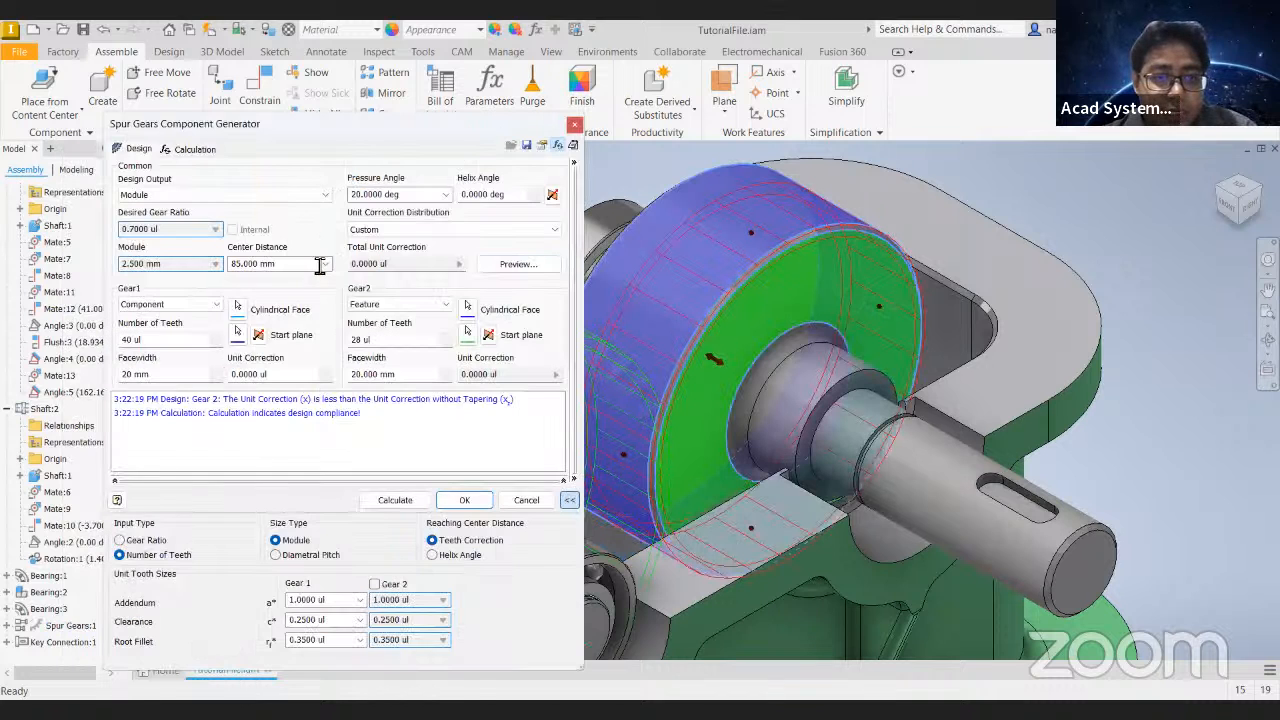
{"action": "left_click", "coordinate": [570, 500]}
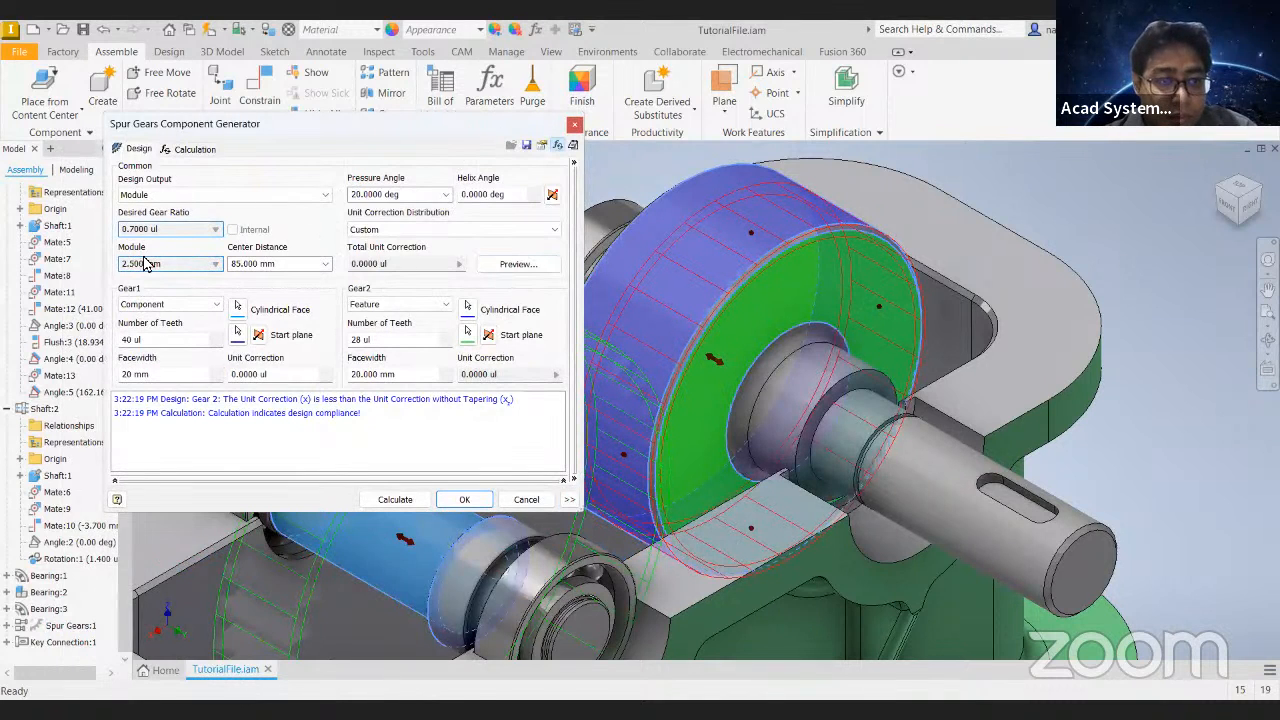
{"action": "double_click", "coordinate": [160, 230]}
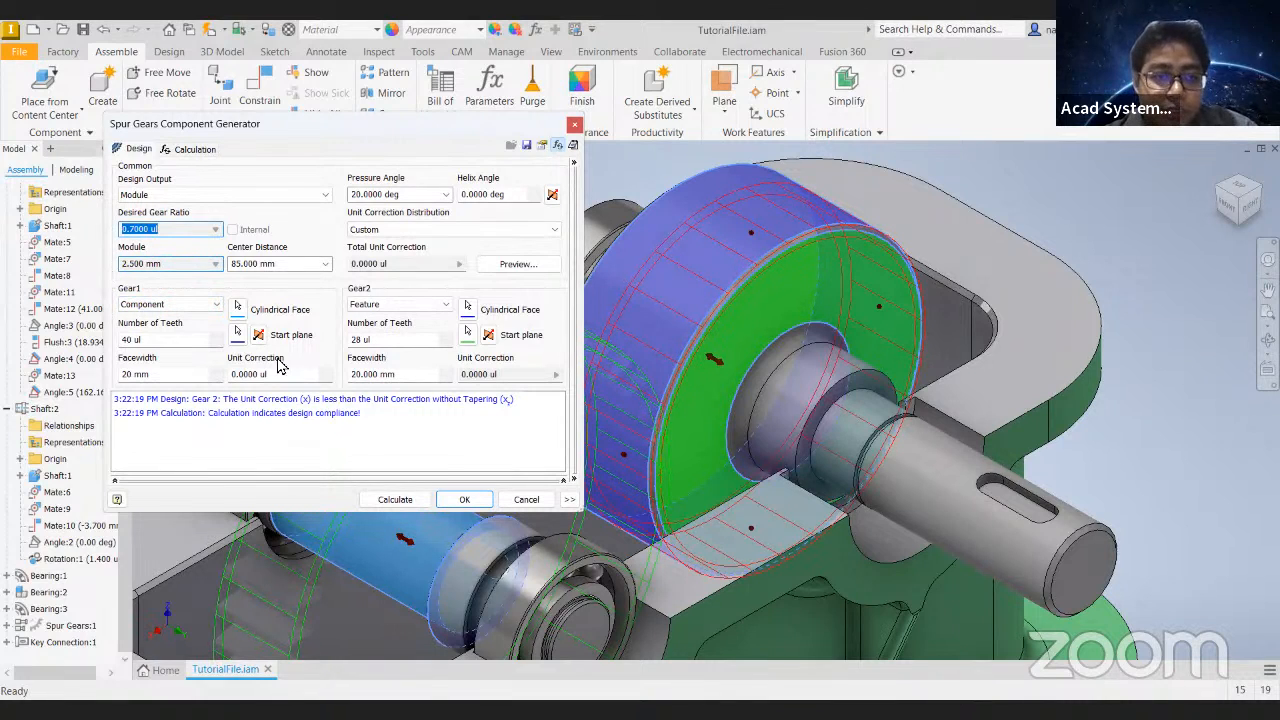
{"action": "left_click", "coordinate": [526, 499]}
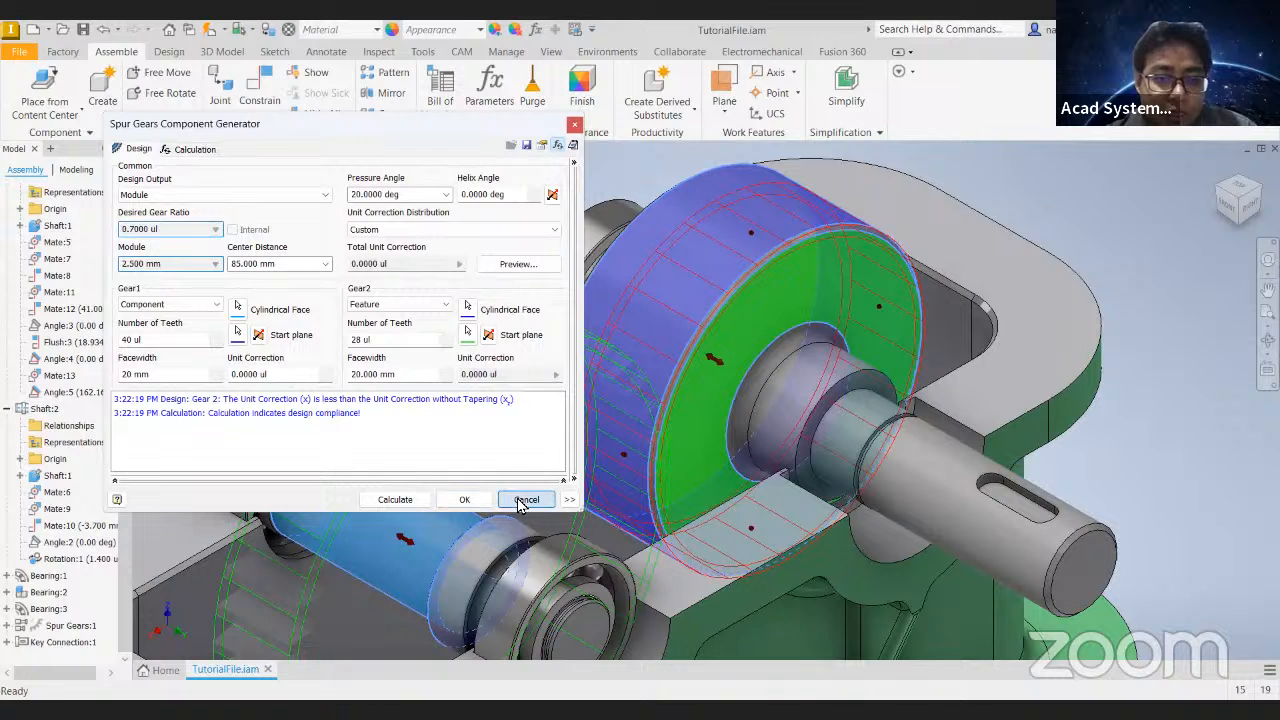
- Set the Rotation:1 constraint's ratio to 0.7000 ul
{"action": "right_click", "coordinate": [75, 558]}
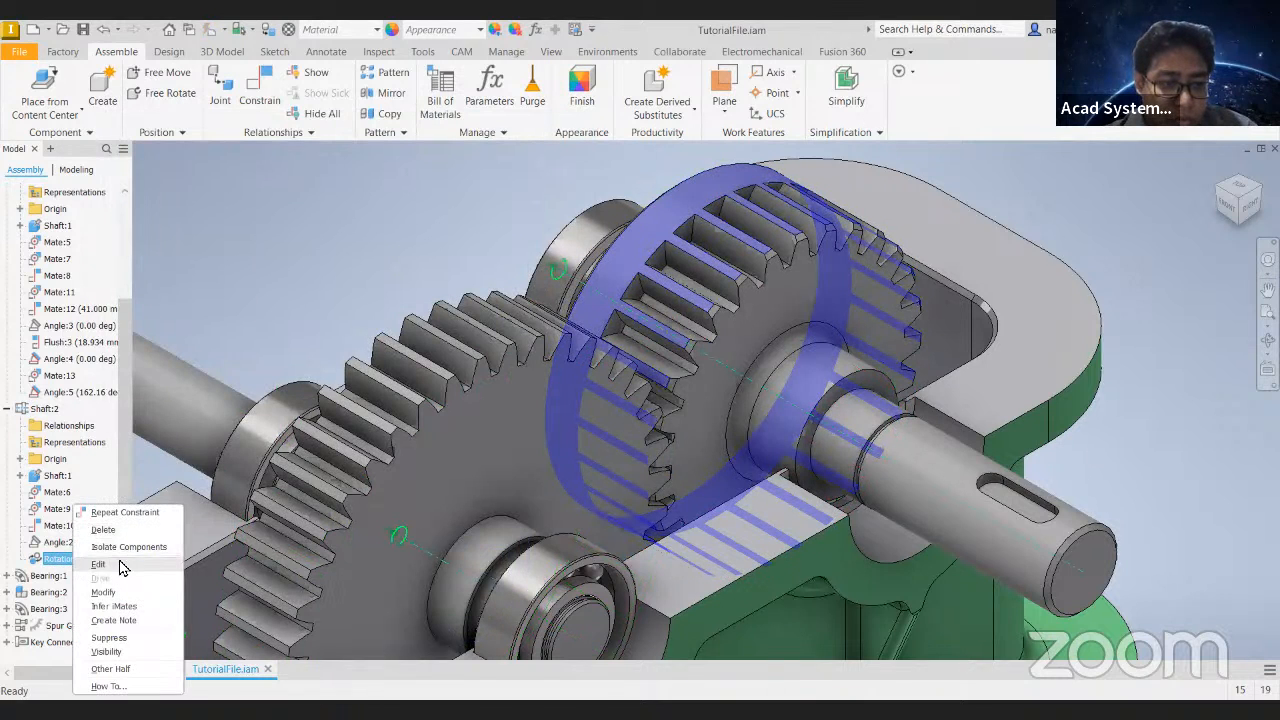
{"action": "left_click", "coordinate": [120, 564]}
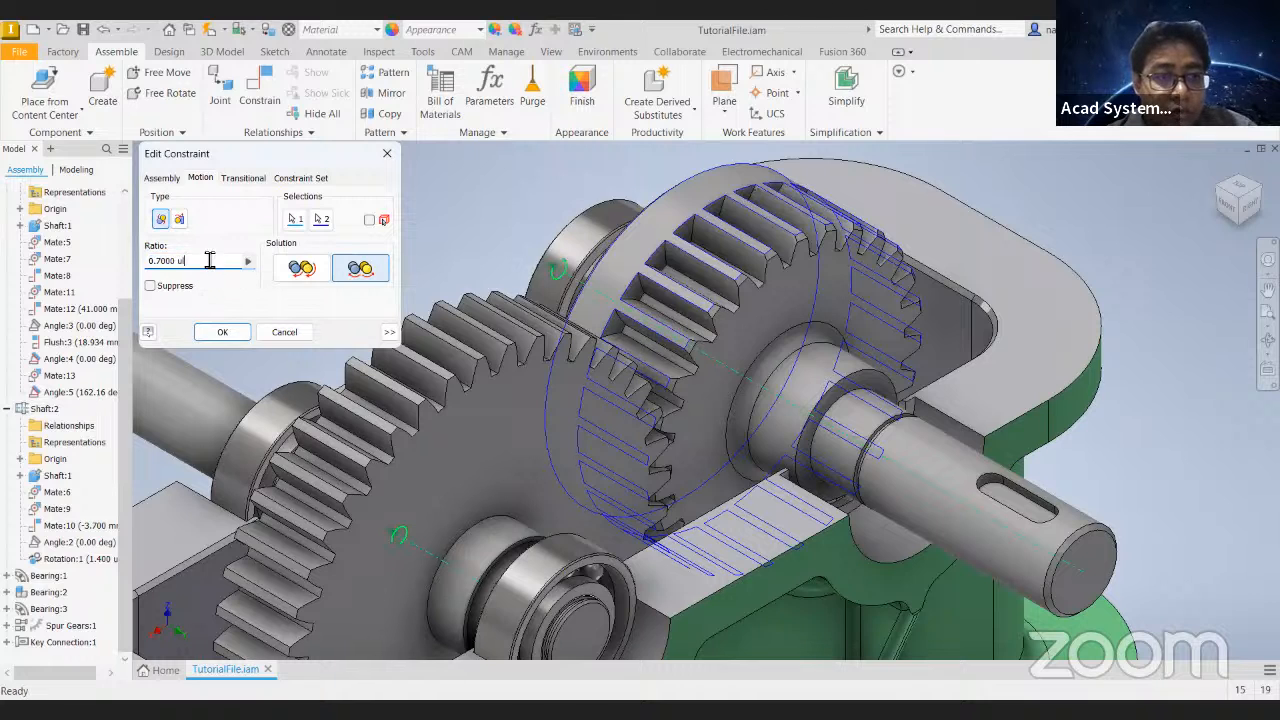
{"action": "left_click", "coordinate": [232, 339]}
- Turn the small gear again to test the new ratio, viewing the gear mesh from the right side
{"action": "left_click", "coordinate": [1247, 210]}
{"action": "scroll", "coordinate": [771, 342], "scroll_direction": "up", "scroll_amount": 6}
{"action": "left_click_drag", "start_coordinate": [771, 342], "coordinate": [637, 408]}
{"action": "scroll", "coordinate": [517, 277], "scroll_direction": "down", "scroll_amount": 4}
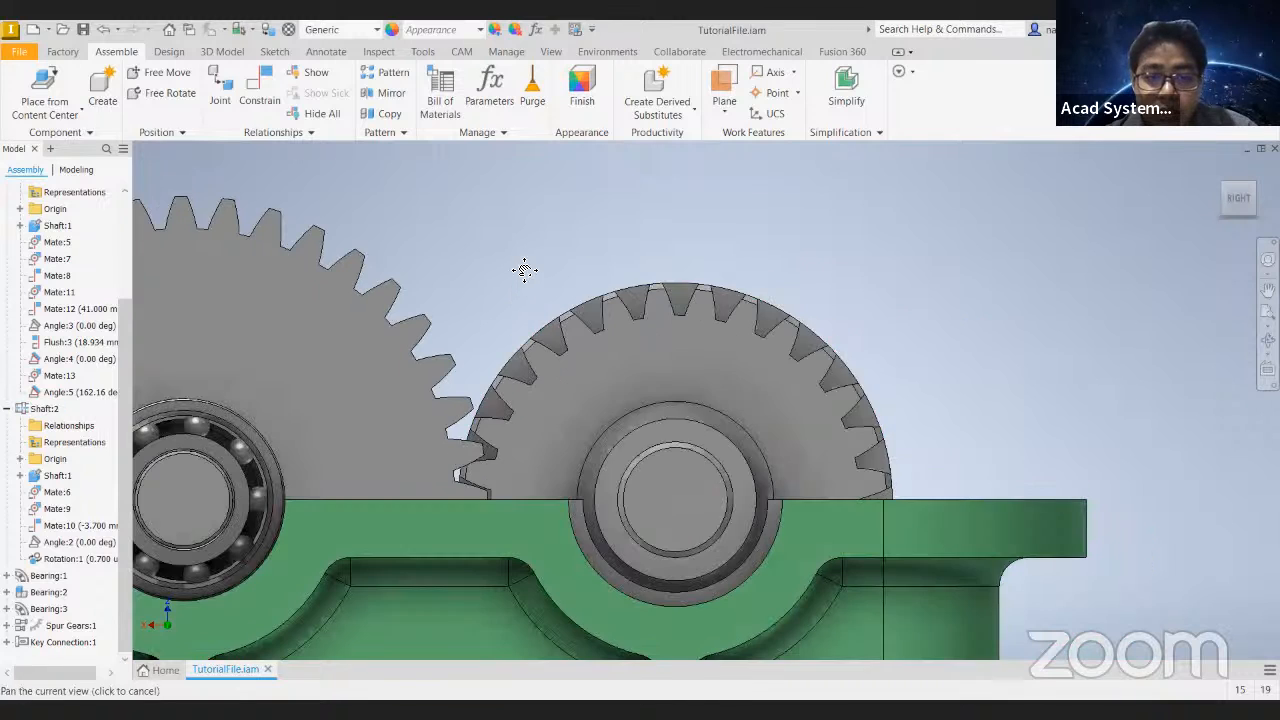
{"action": "left_click_drag", "start_coordinate": [575, 330], "coordinate": [577, 324]}
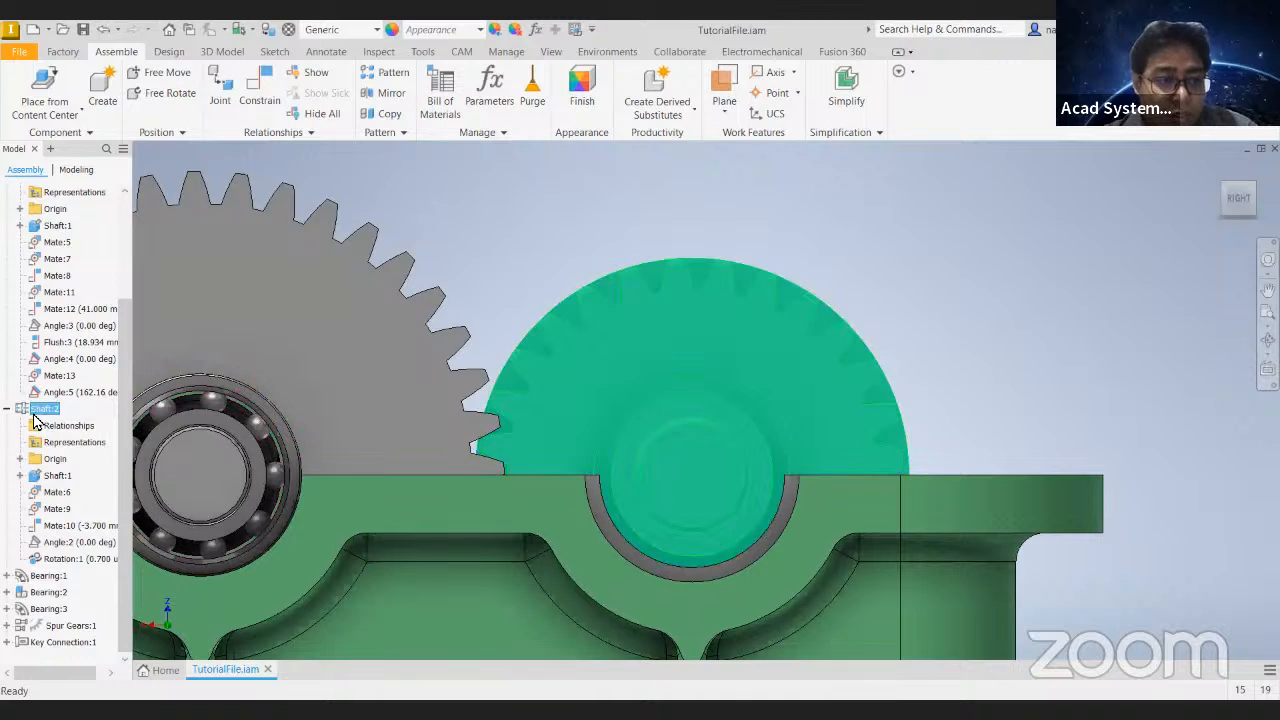
- Open the Rotation:1 constraint for editing and start re-picking its first selection
{"action": "right_click", "coordinate": [54, 395]}
{"action": "left_click", "coordinate": [484, 187]}
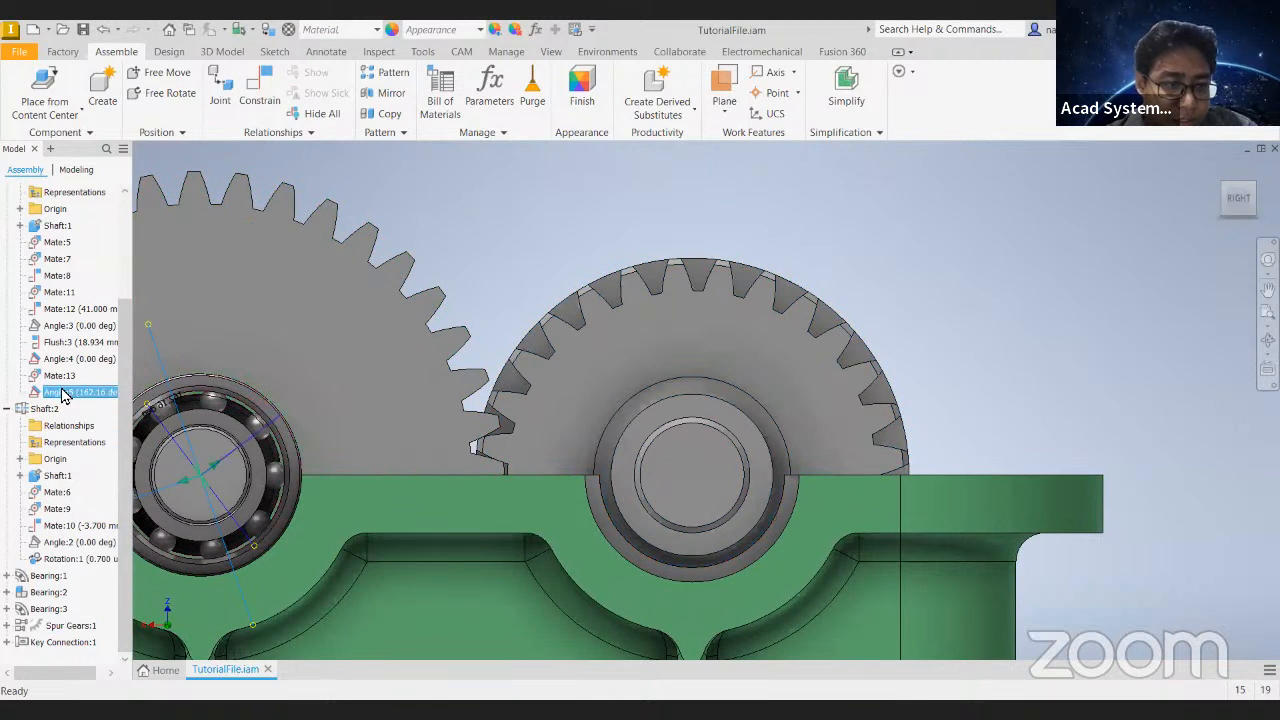
{"action": "right_click", "coordinate": [65, 560]}
{"action": "left_click", "coordinate": [89, 564]}
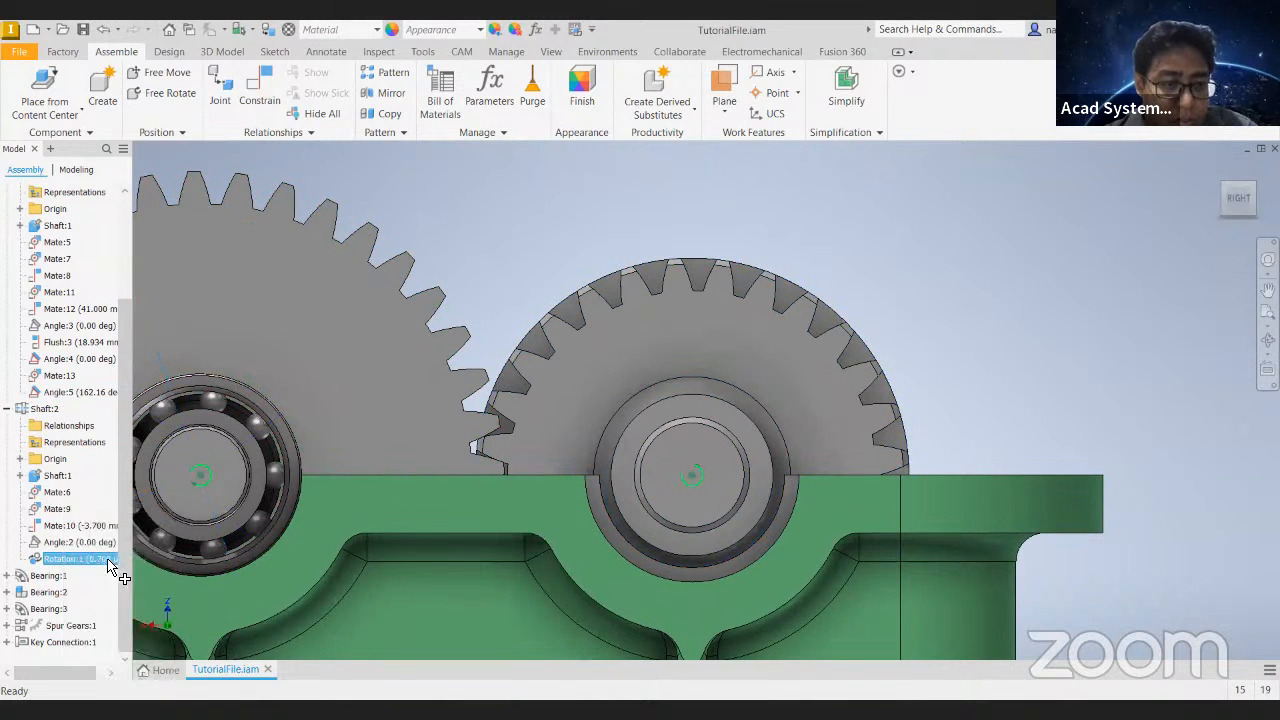
{"action": "scroll", "coordinate": [531, 281], "scroll_direction": "down", "scroll_amount": 5}
{"action": "middle_click_drag", "start_coordinate": [577, 360], "coordinate": [574, 387], "text": "shift"}
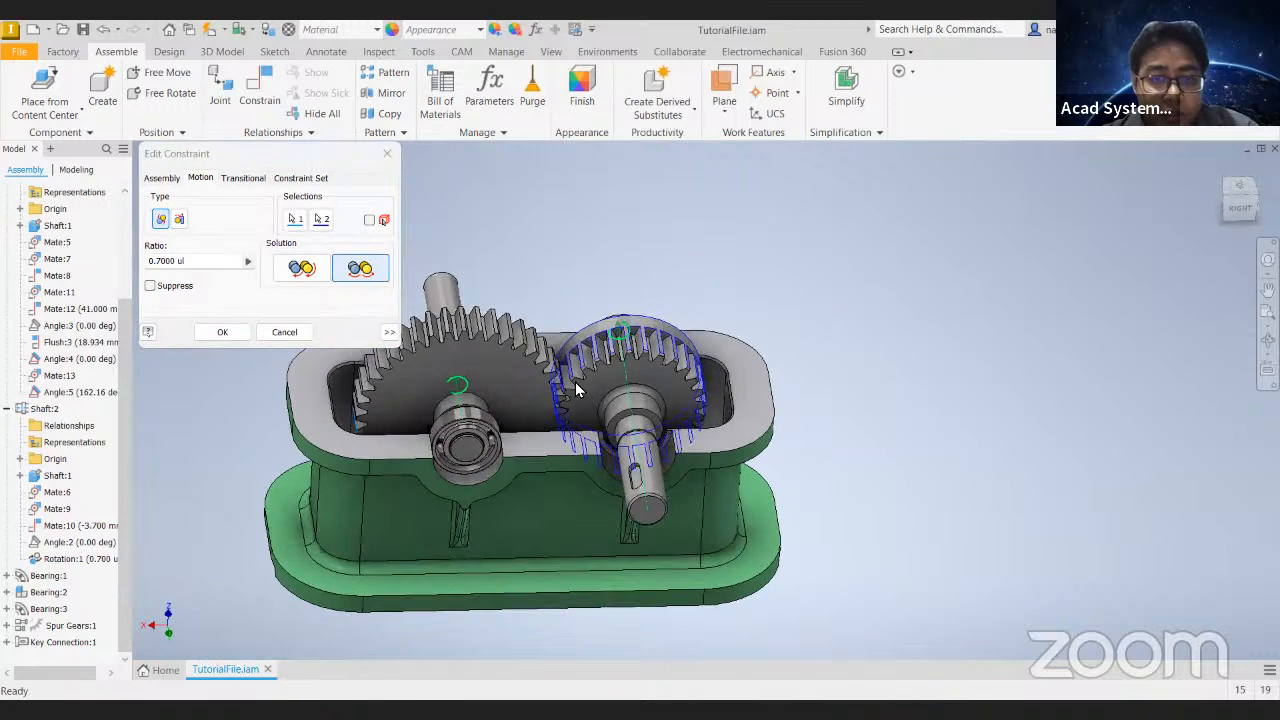
{"action": "scroll", "coordinate": [520, 288], "scroll_direction": "up", "scroll_amount": 5}
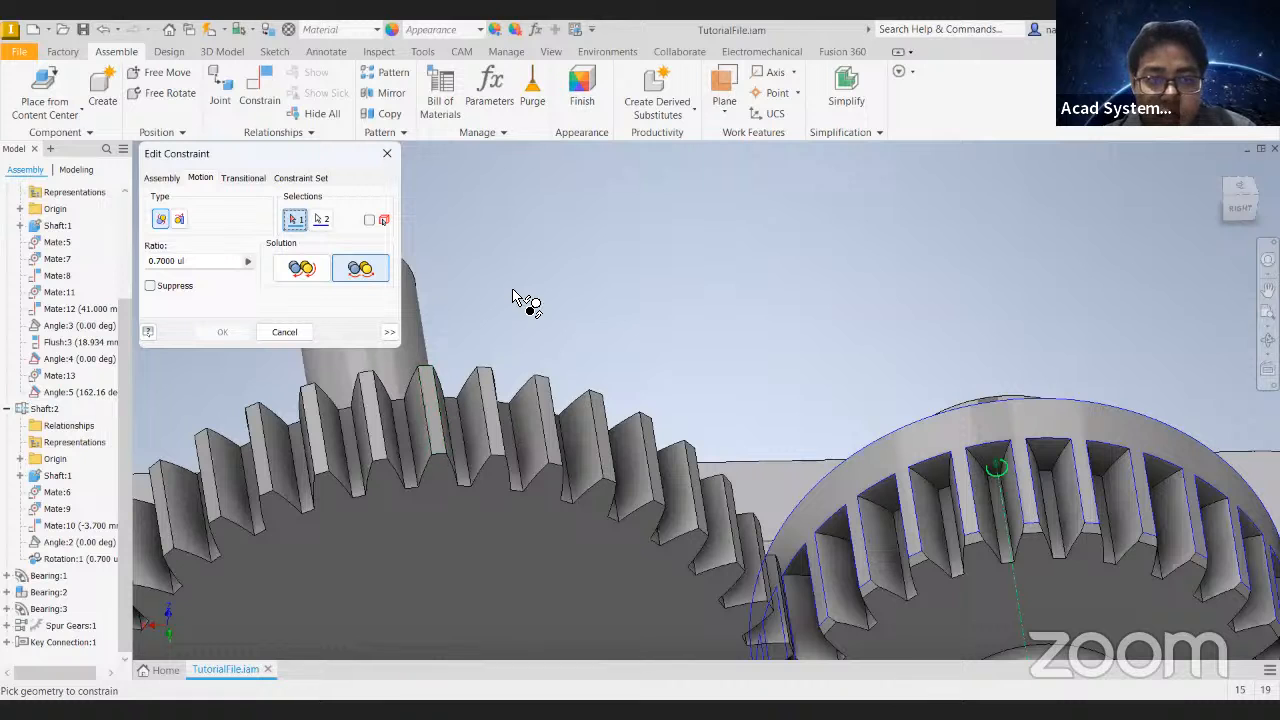
{"action": "scroll", "coordinate": [870, 403], "scroll_direction": "down", "scroll_amount": 3}
{"action": "scroll", "coordinate": [870, 403], "scroll_direction": "down", "scroll_amount": 2}
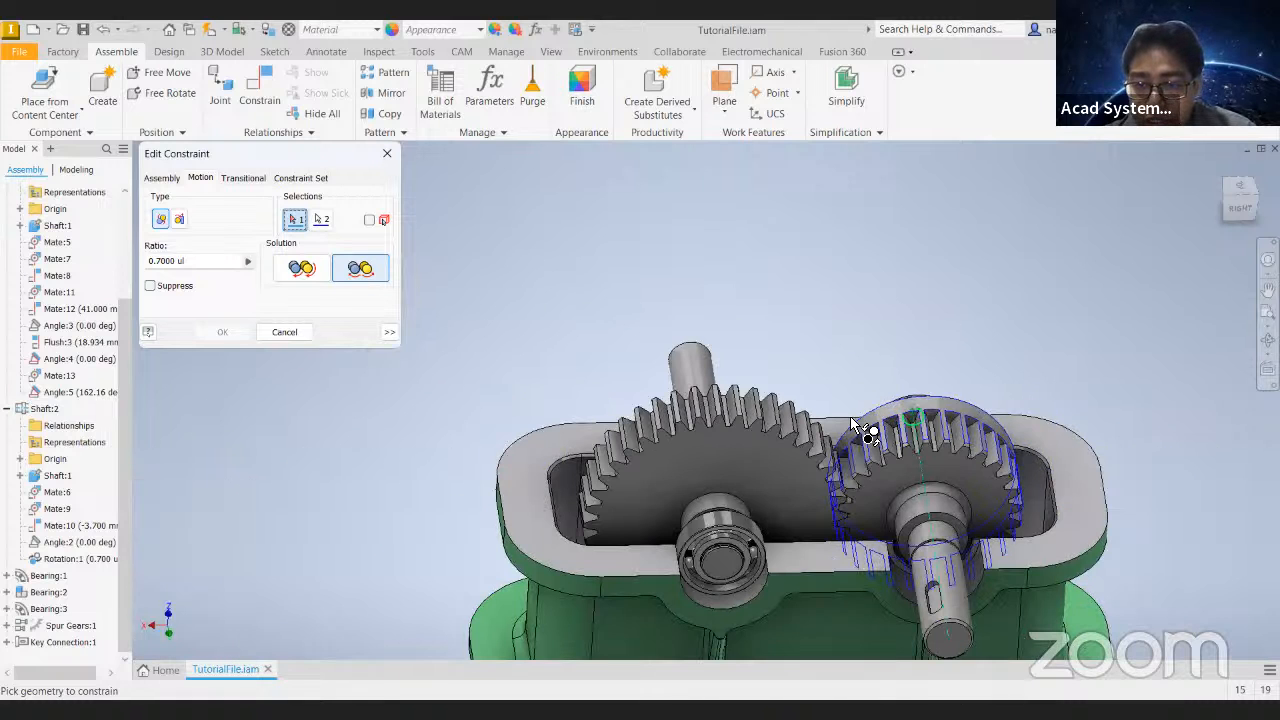
{"action": "scroll", "coordinate": [910, 420], "scroll_direction": "up", "scroll_amount": 5}
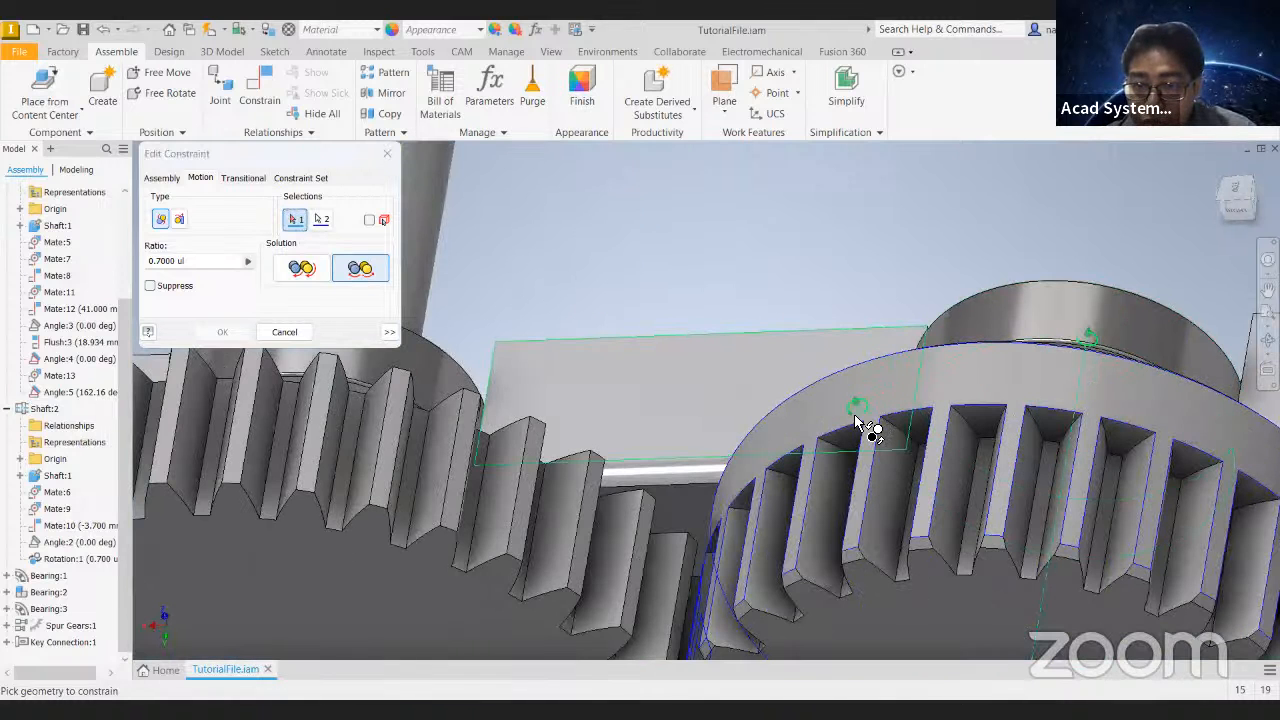
{"action": "middle_click_drag", "start_coordinate": [1026, 369], "coordinate": [512, 285], "text": "shift"}
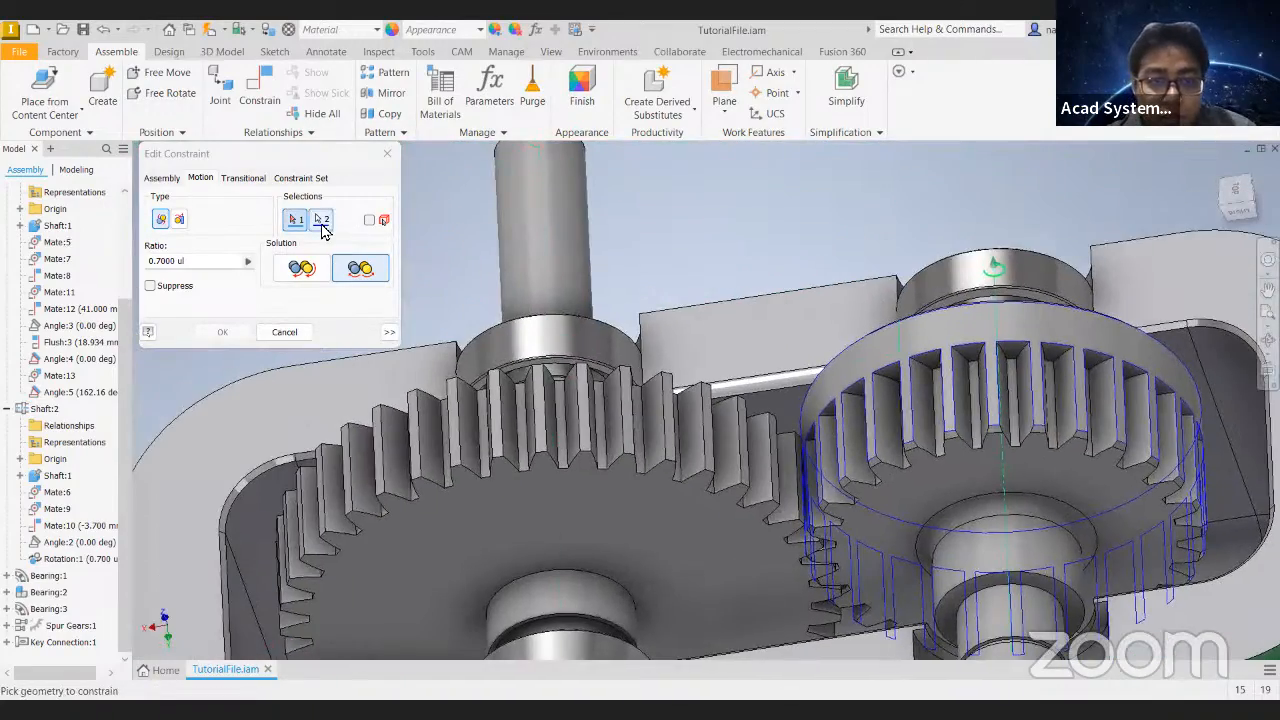
- Swap the constraint's selections, with a large gear tooth face as the second and the small gear's tooth-tip face as the first
{"action": "left_click", "coordinate": [322, 228]}
{"action": "scroll", "coordinate": [620, 392], "scroll_direction": "down", "scroll_amount": 6}
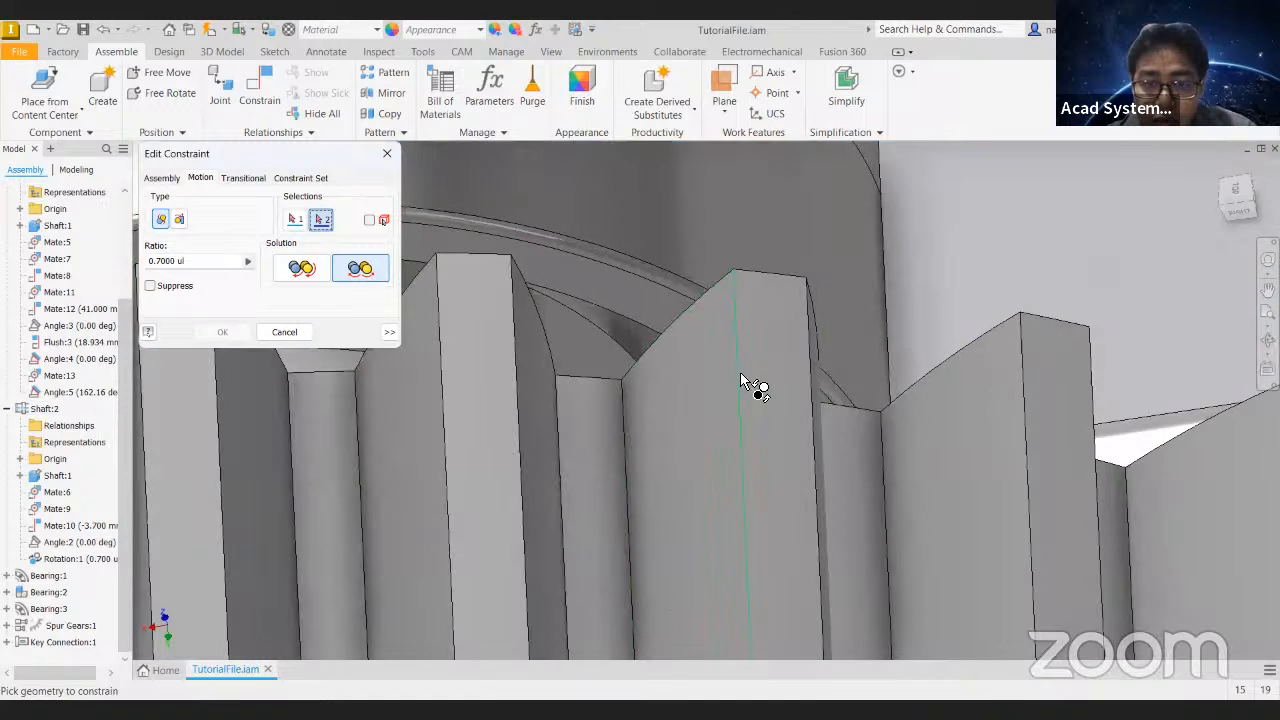
{"action": "left_click", "coordinate": [776, 370]}
{"action": "scroll", "coordinate": [789, 378], "scroll_direction": "up", "scroll_amount": 6}
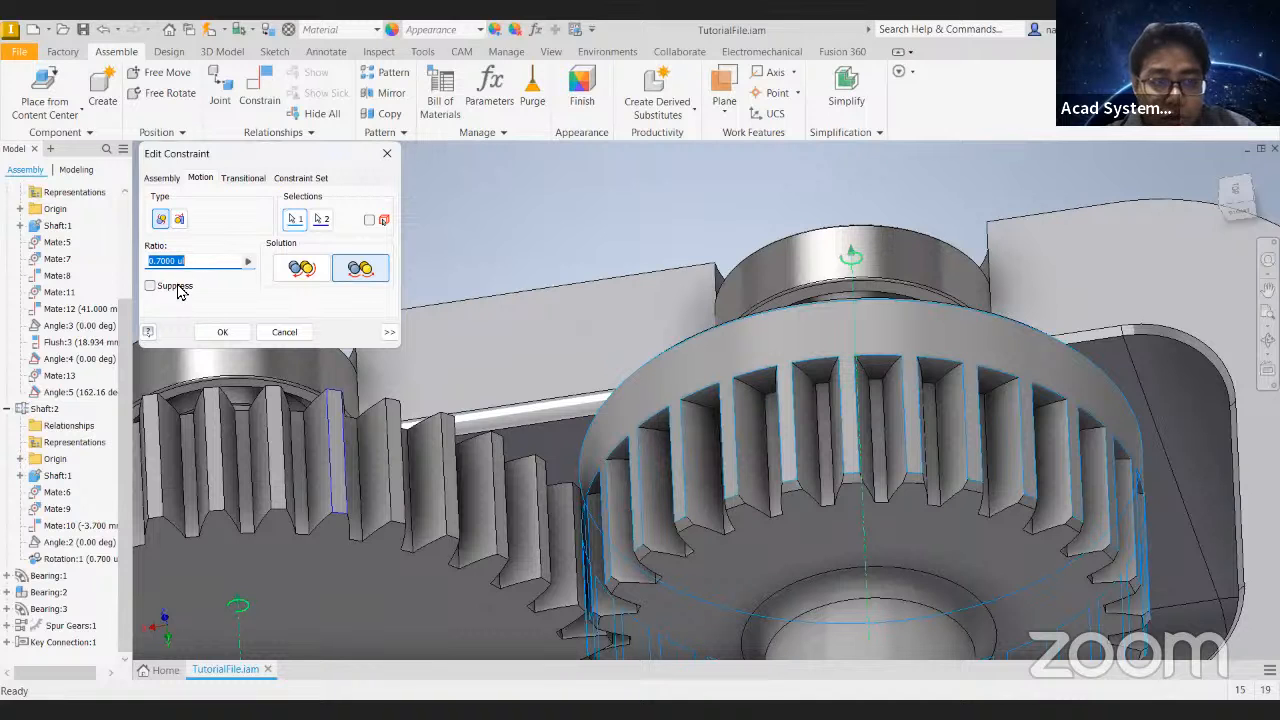
{"action": "left_click", "coordinate": [223, 334]}
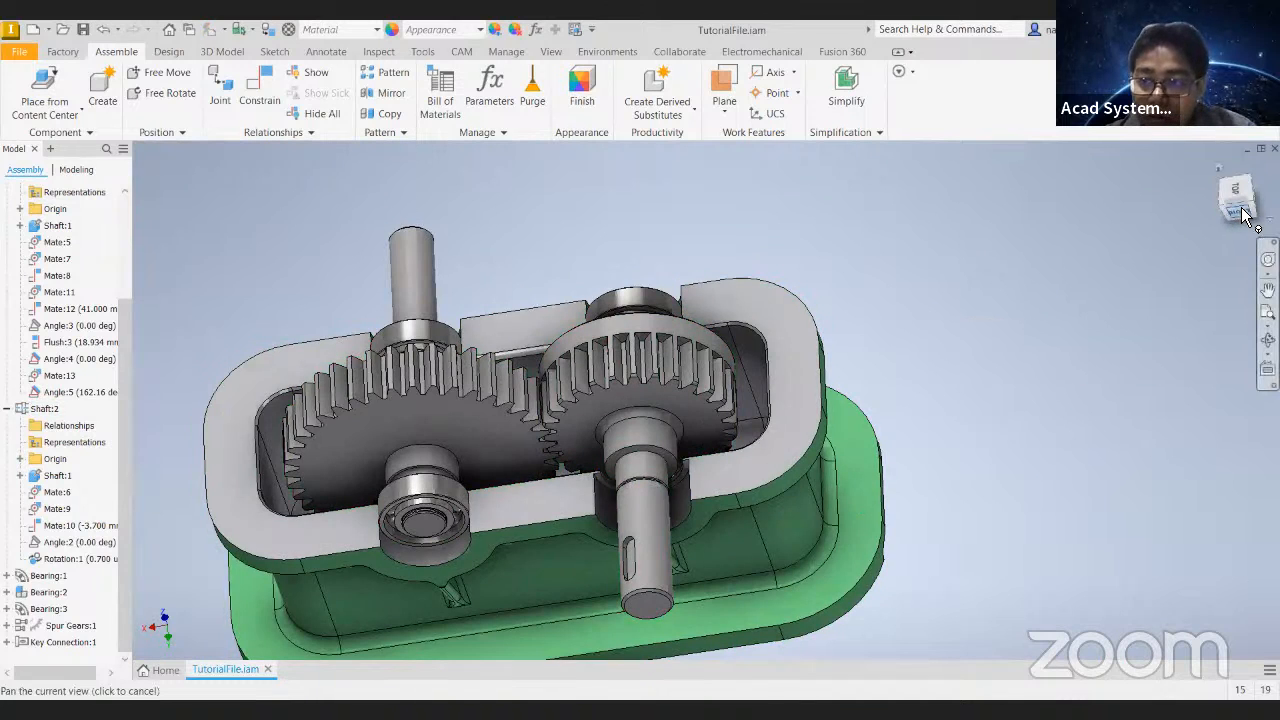
- Turn the small gear in the right-side view to test the rotation constraint with its swapped selections
{"action": "left_click", "coordinate": [1243, 215]}
{"action": "scroll", "coordinate": [725, 318], "scroll_direction": "up", "scroll_amount": 5}
{"action": "left_click_drag", "start_coordinate": [745, 316], "coordinate": [860, 206]}
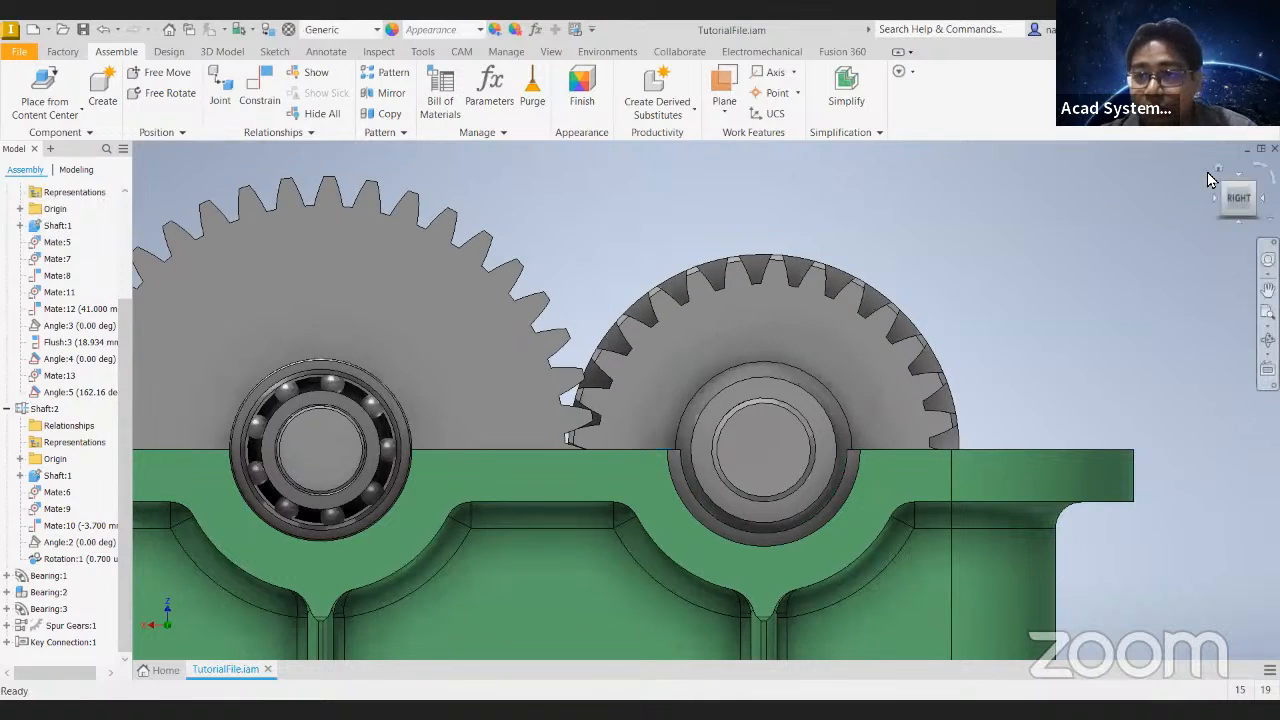
{"action": "left_click", "coordinate": [1218, 168]}
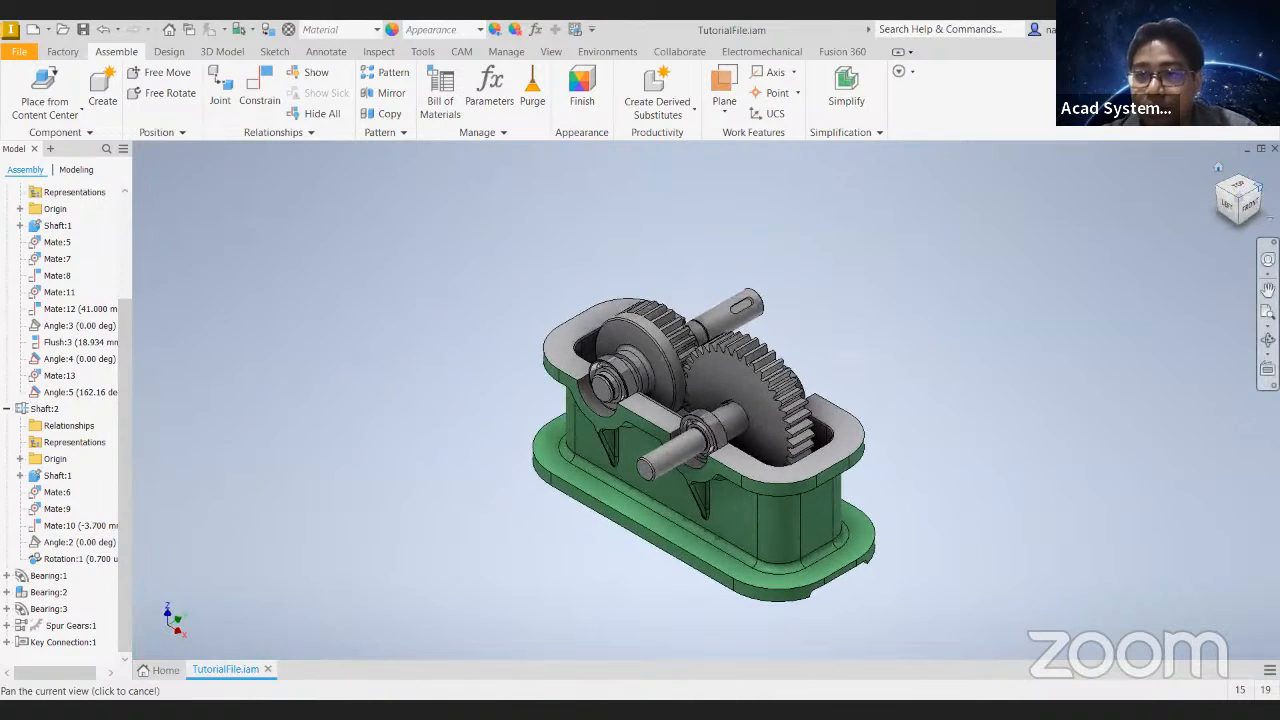
- Edit Spur Gears:1 in the Design Accelerator, setting the helix angle to 15 degrees, and recalculate and regenerate the gears
{"action": "left_click", "coordinate": [1259, 187]}
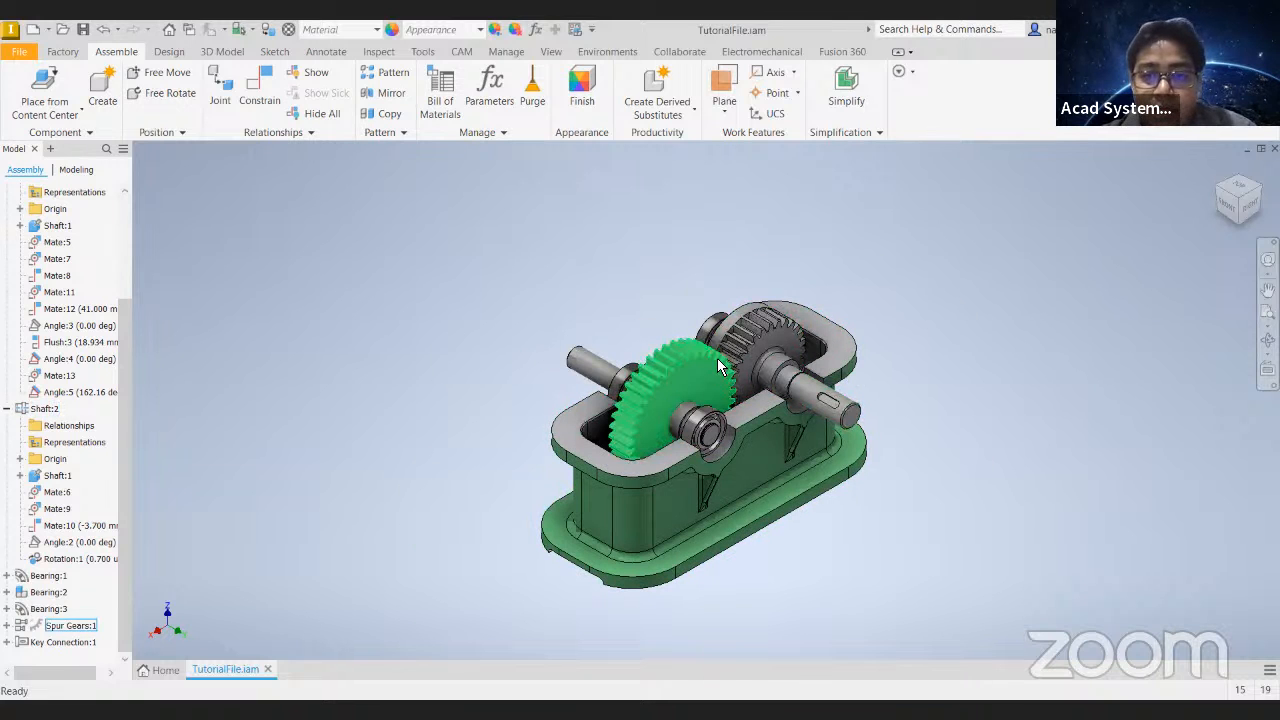
{"action": "scroll", "coordinate": [717, 358], "scroll_direction": "up", "scroll_amount": 5}
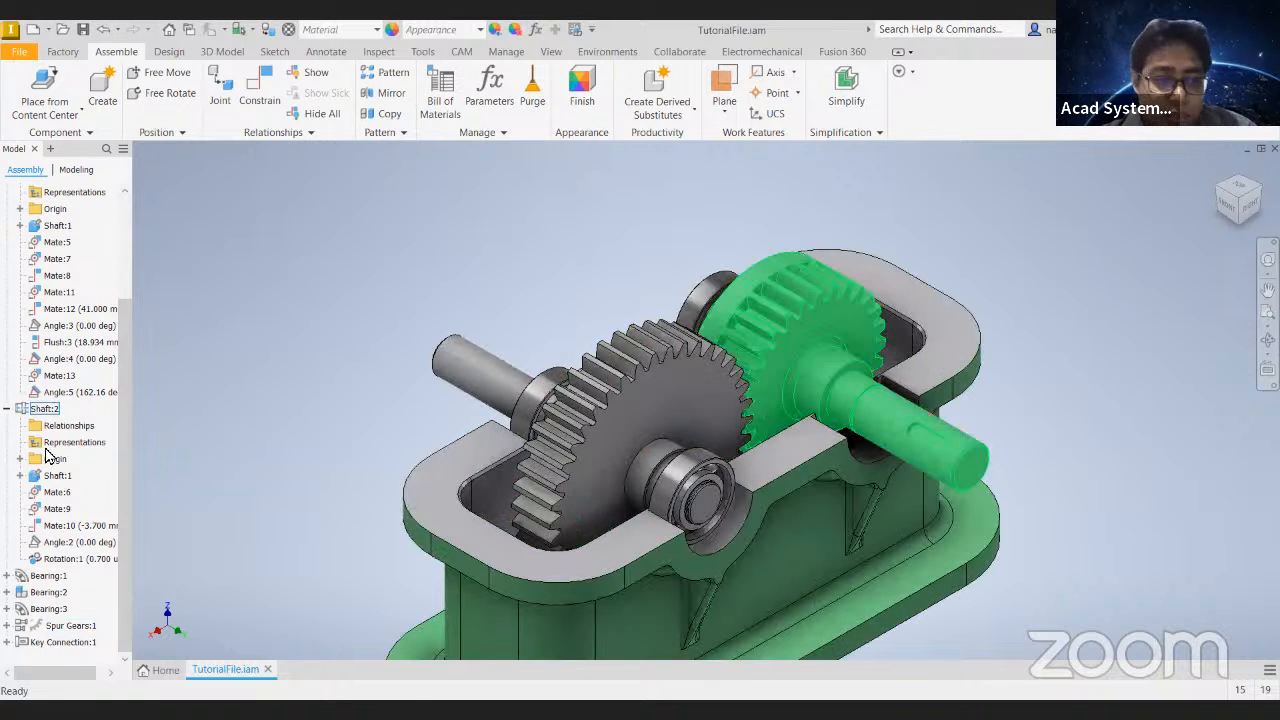
{"action": "right_click", "coordinate": [57, 628]}
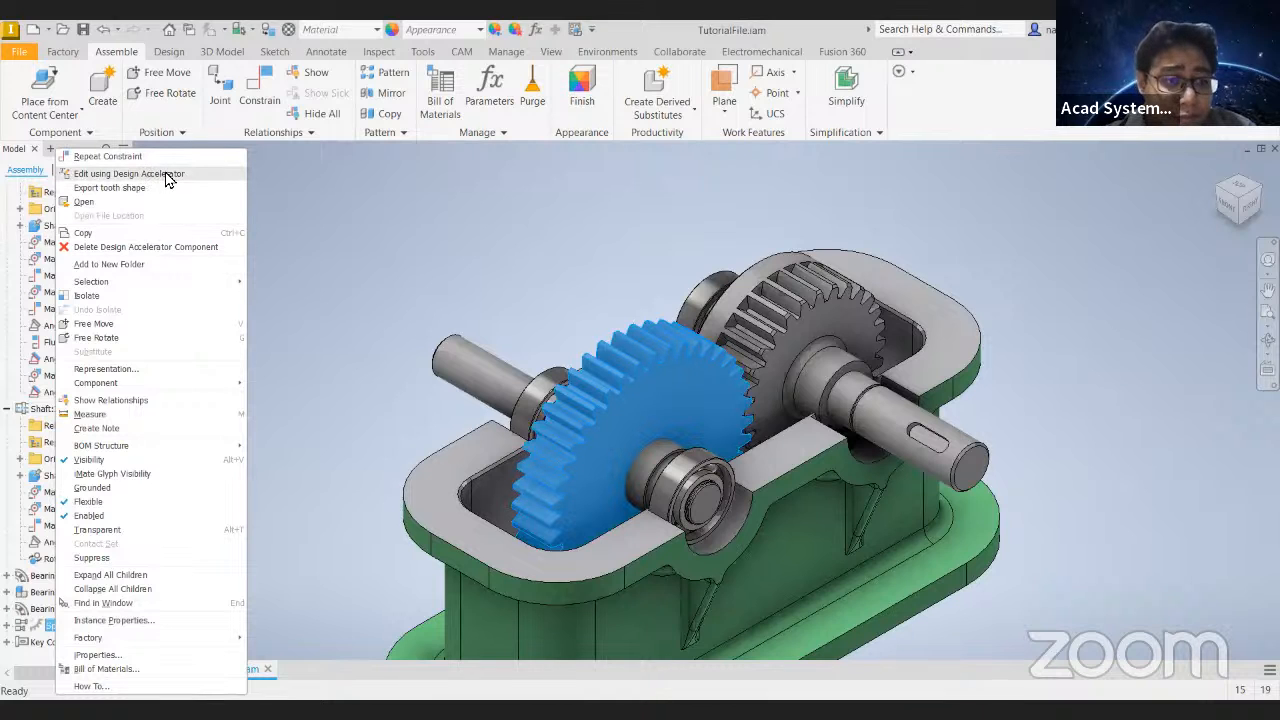
{"action": "left_click", "coordinate": [168, 175]}
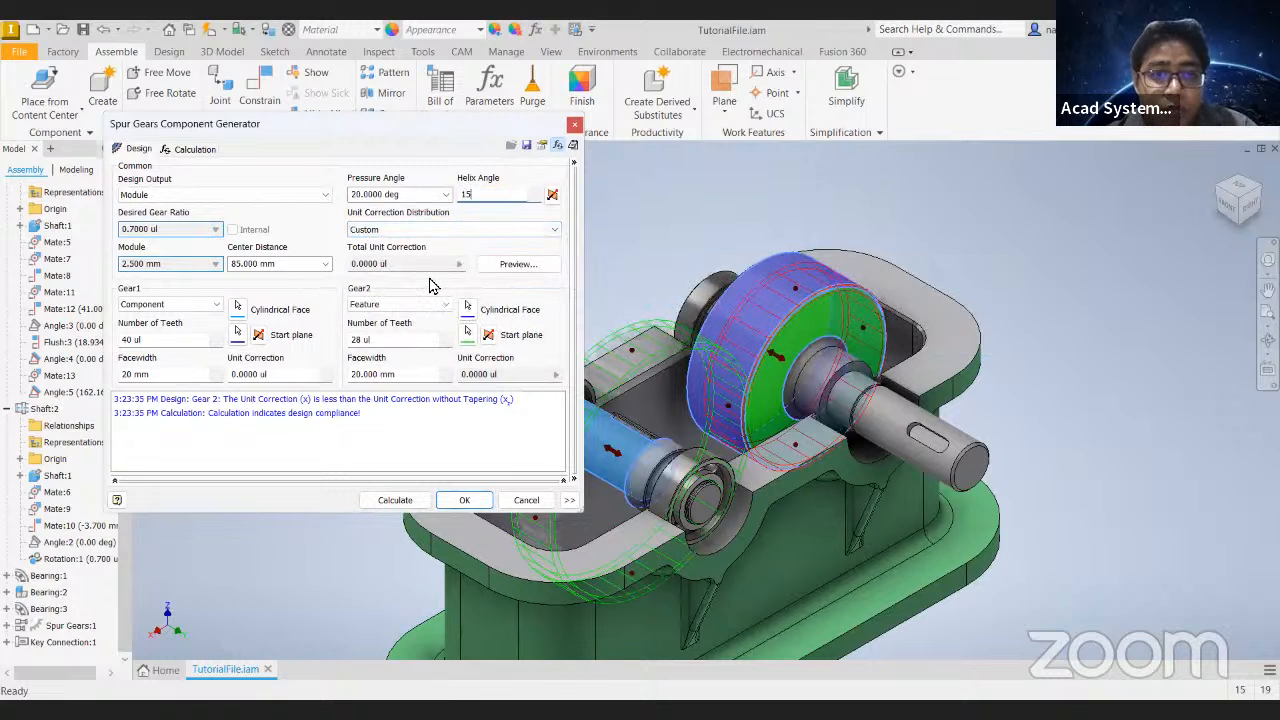
{"action": "left_click", "coordinate": [393, 500]}
{"action": "left_click", "coordinate": [465, 500]}
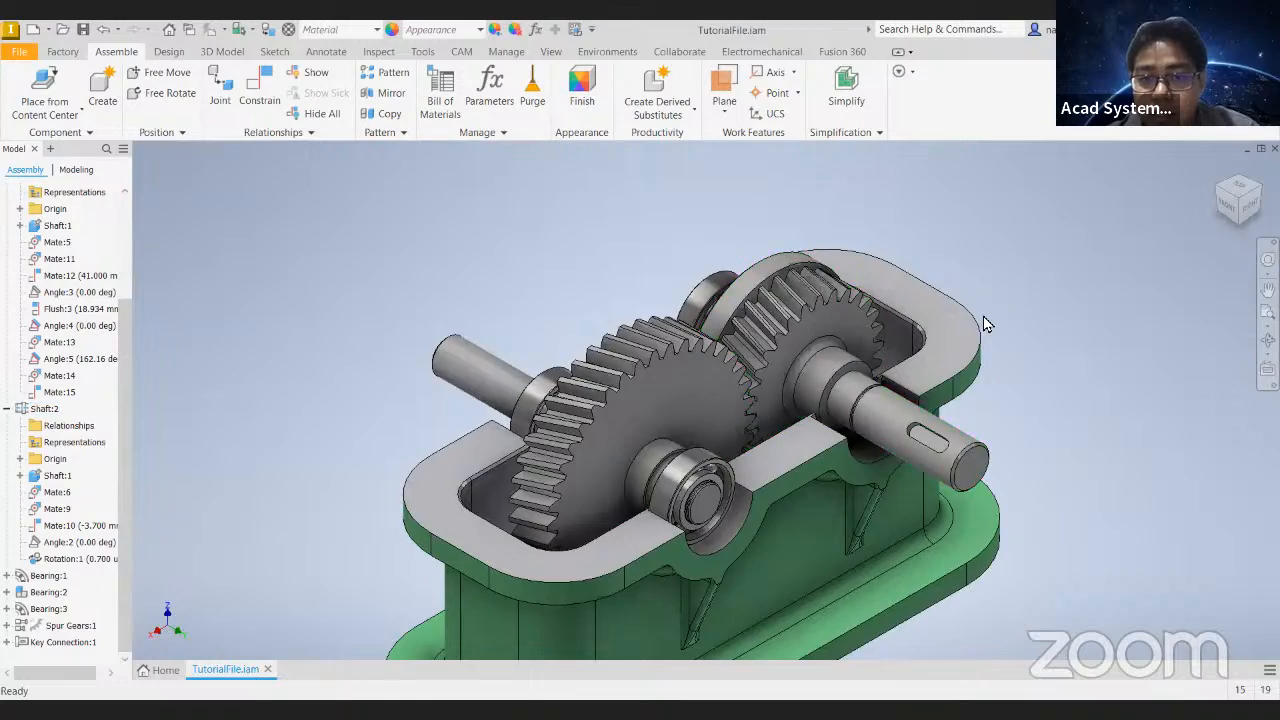
- Turn the large gear to examine how the helical teeth mesh and move with the small gear
{"action": "middle_click_drag", "start_coordinate": [989, 312], "coordinate": [960, 374], "text": "shift"}
{"action": "left_click_drag", "start_coordinate": [852, 372], "coordinate": [857, 332]}
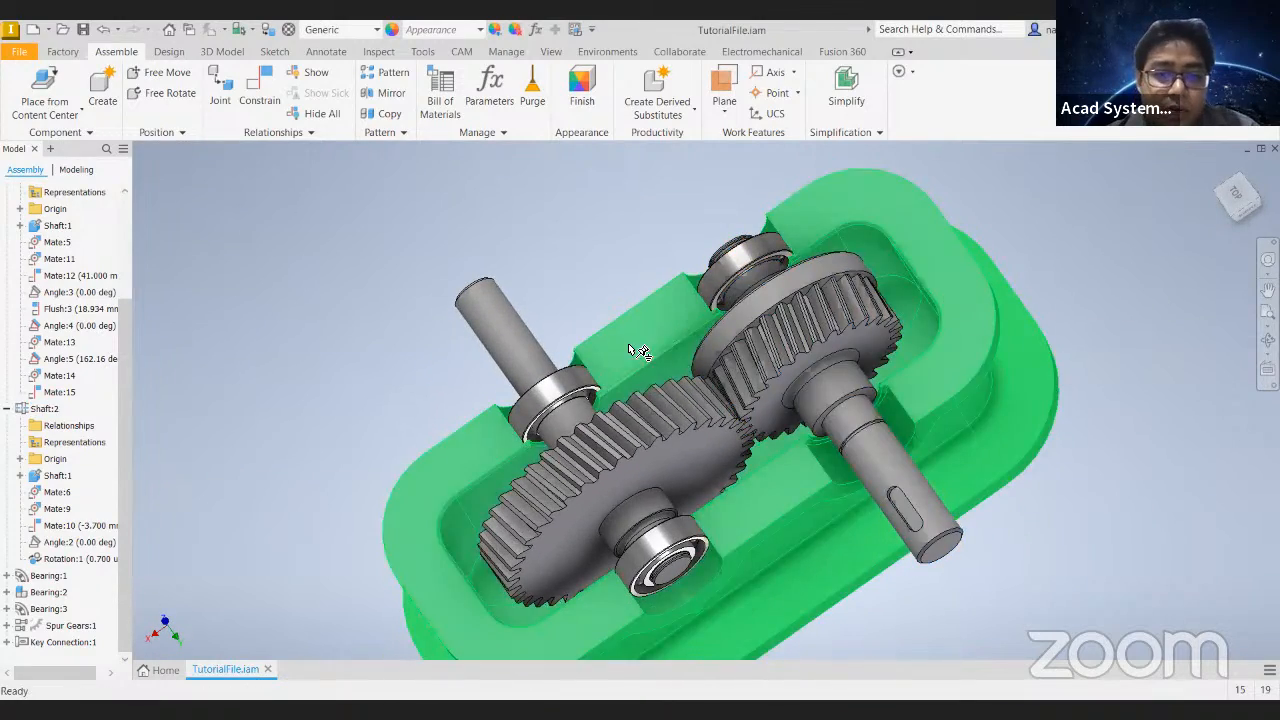
{"action": "left_click_drag", "start_coordinate": [589, 467], "coordinate": [466, 440]}
{"action": "middle_click_drag", "start_coordinate": [464, 437], "coordinate": [393, 323], "text": "shift"}
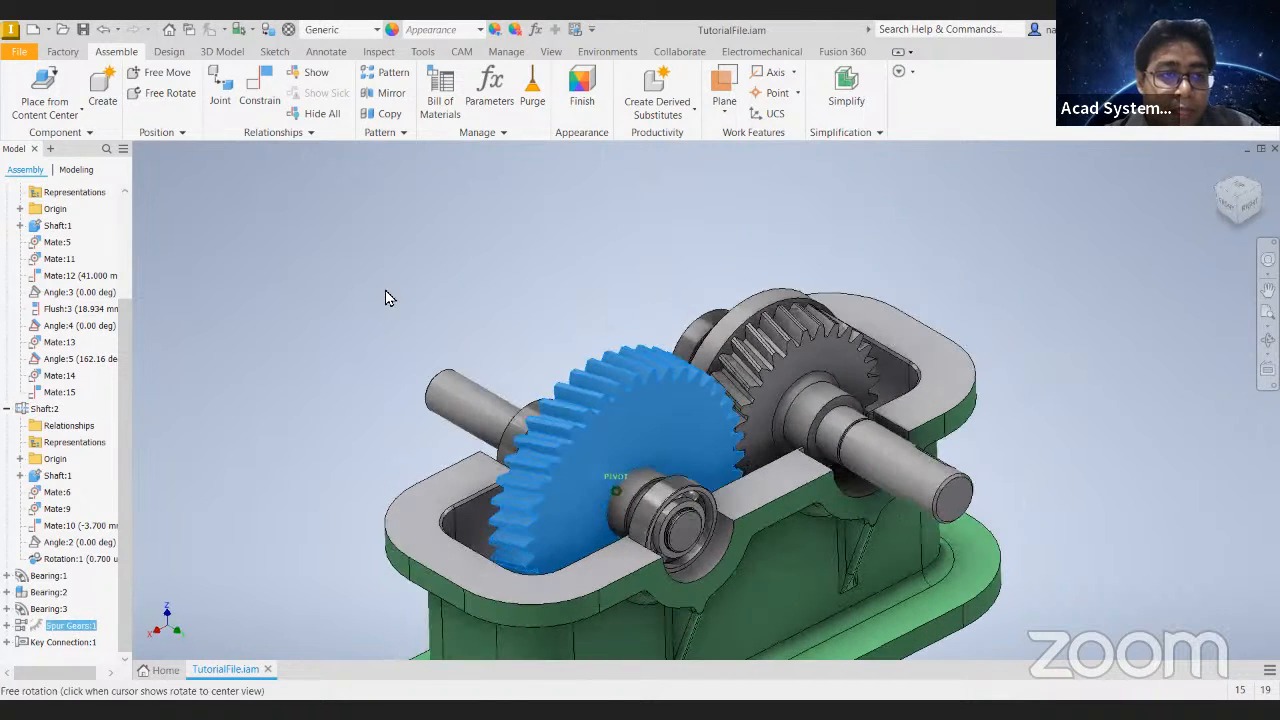
{"action": "left_click", "coordinate": [393, 323]}
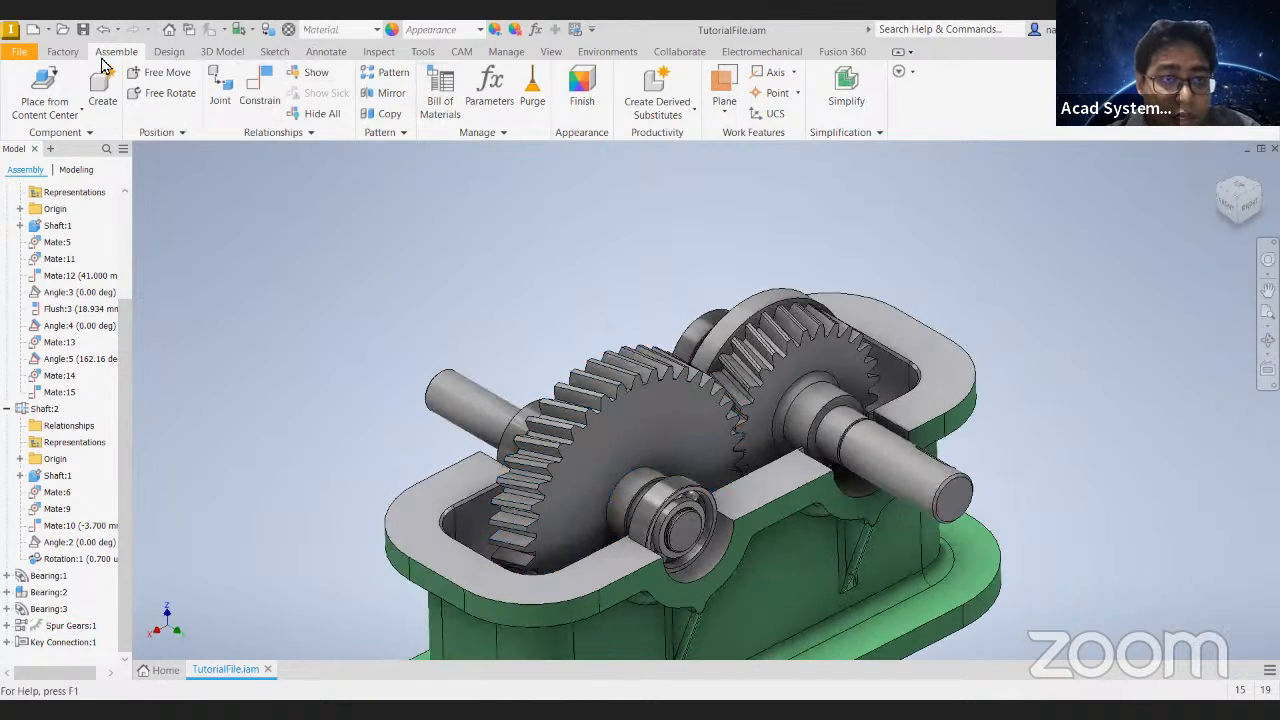
- Start a new spur gear set with internal gearing and place Gear1 on the cylindrical face of the large gear shaft's protruding end
{"action": "left_click", "coordinate": [171, 54]}
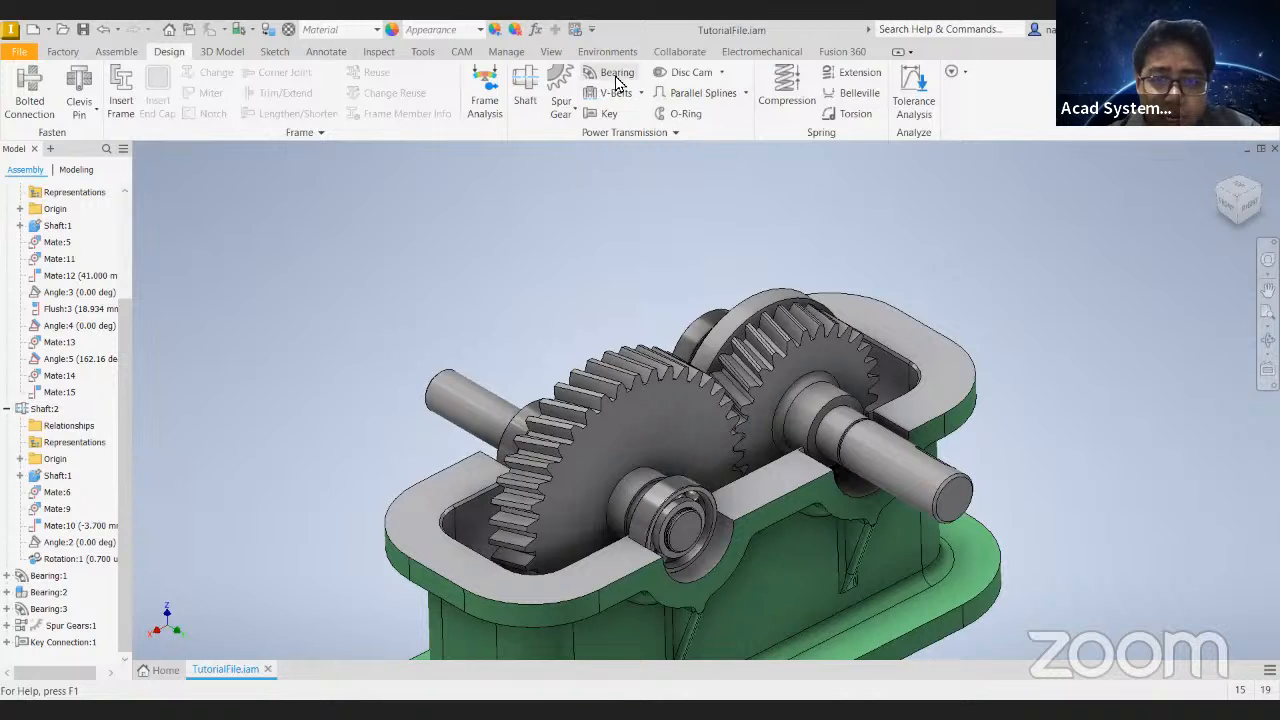
{"action": "left_click", "coordinate": [552, 90]}
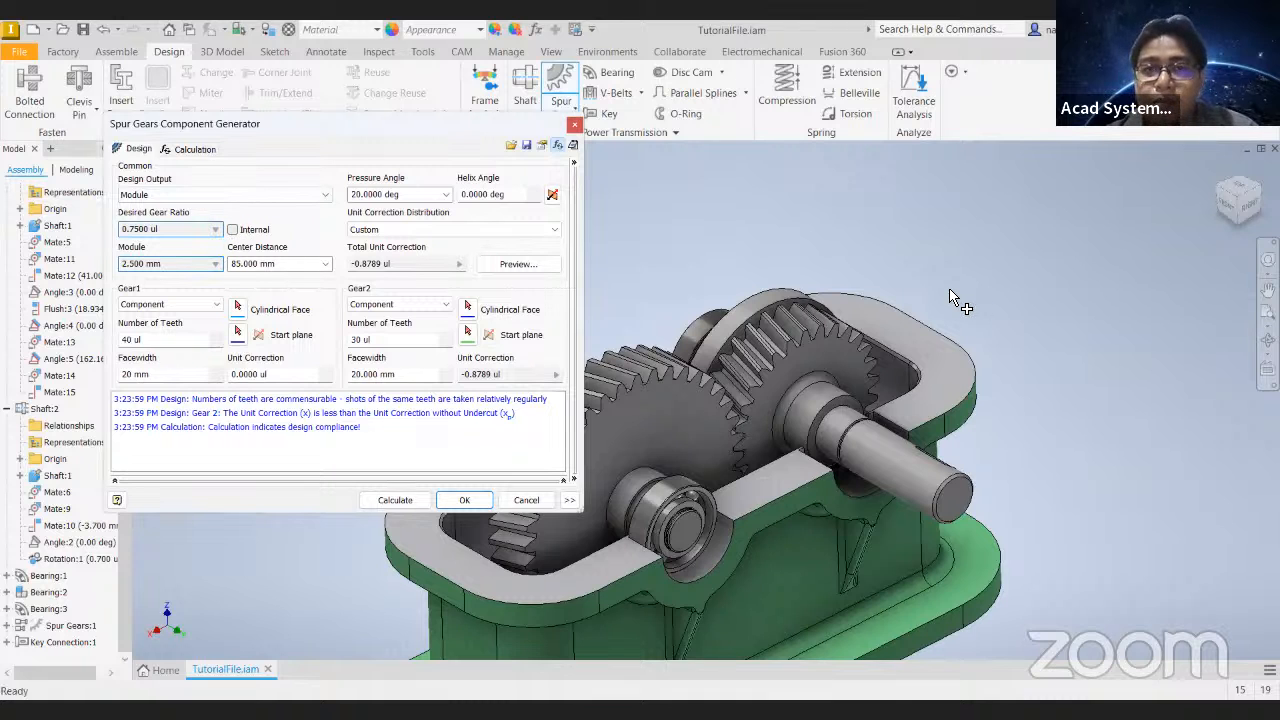
{"action": "middle_click_drag", "start_coordinate": [985, 315], "coordinate": [1010, 272], "text": "shift"}
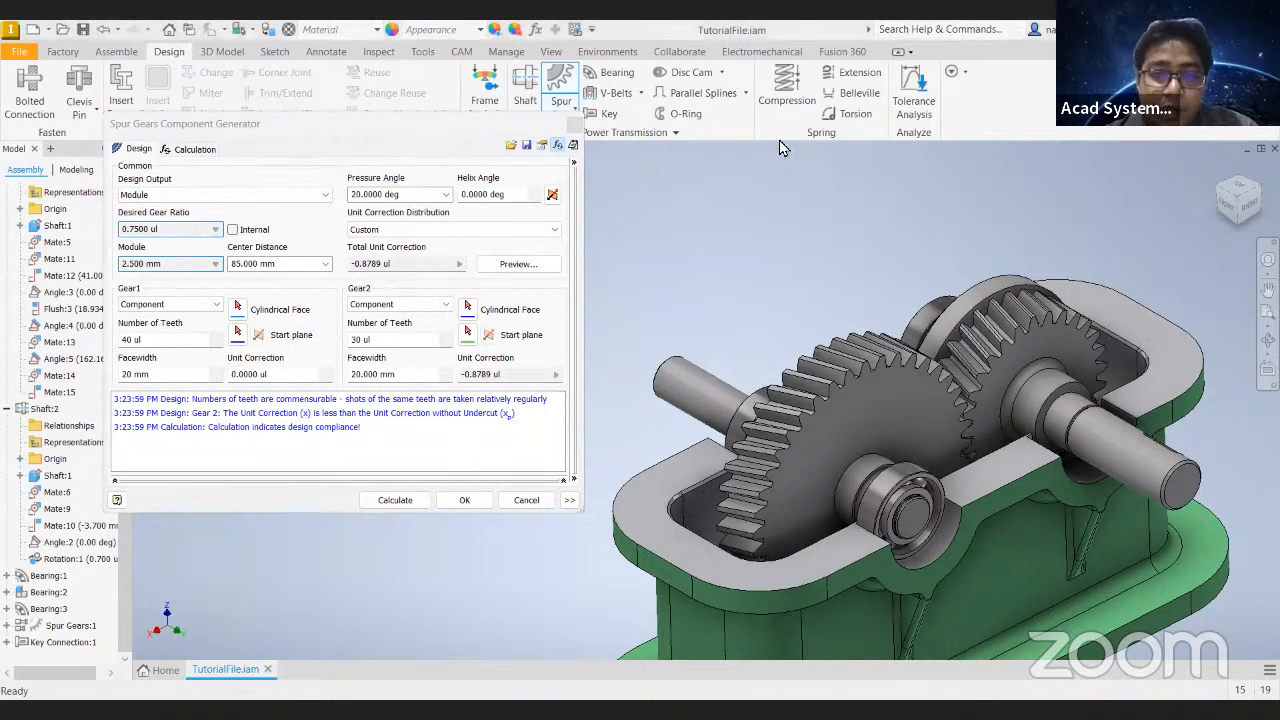
{"action": "left_click", "coordinate": [240, 235]}
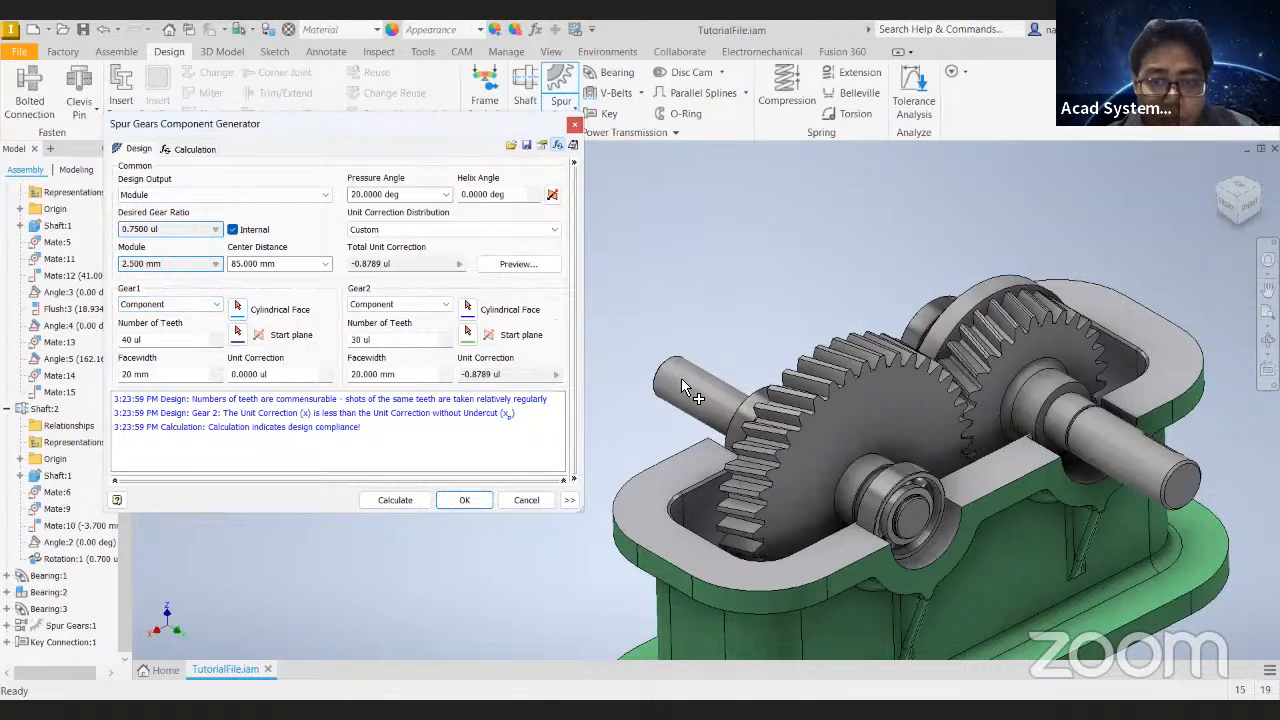
{"action": "left_click", "coordinate": [239, 309]}
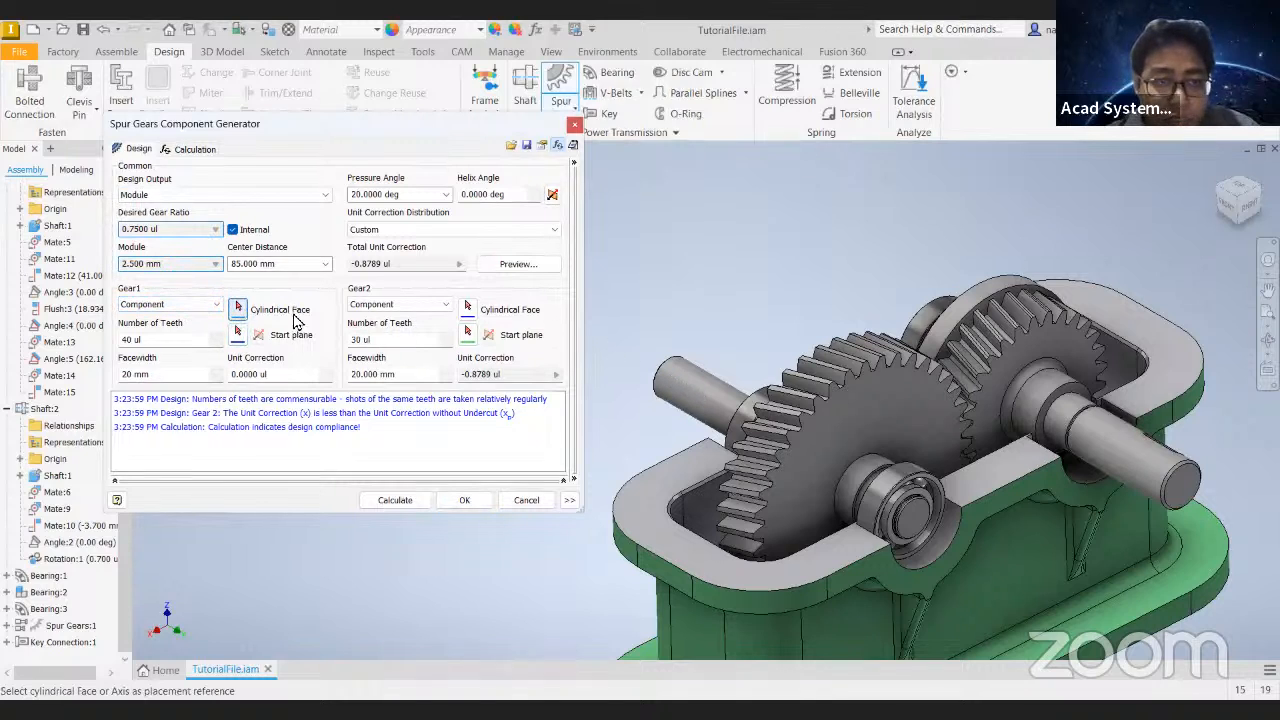
{"action": "left_click", "coordinate": [691, 380]}
- Set the number of teeth to 20 for Gear1 and 60 for Gear2
{"action": "scroll", "coordinate": [606, 387], "scroll_direction": "up", "scroll_amount": 3}
{"action": "left_click_drag", "start_coordinate": [161, 342], "coordinate": [104, 348]}
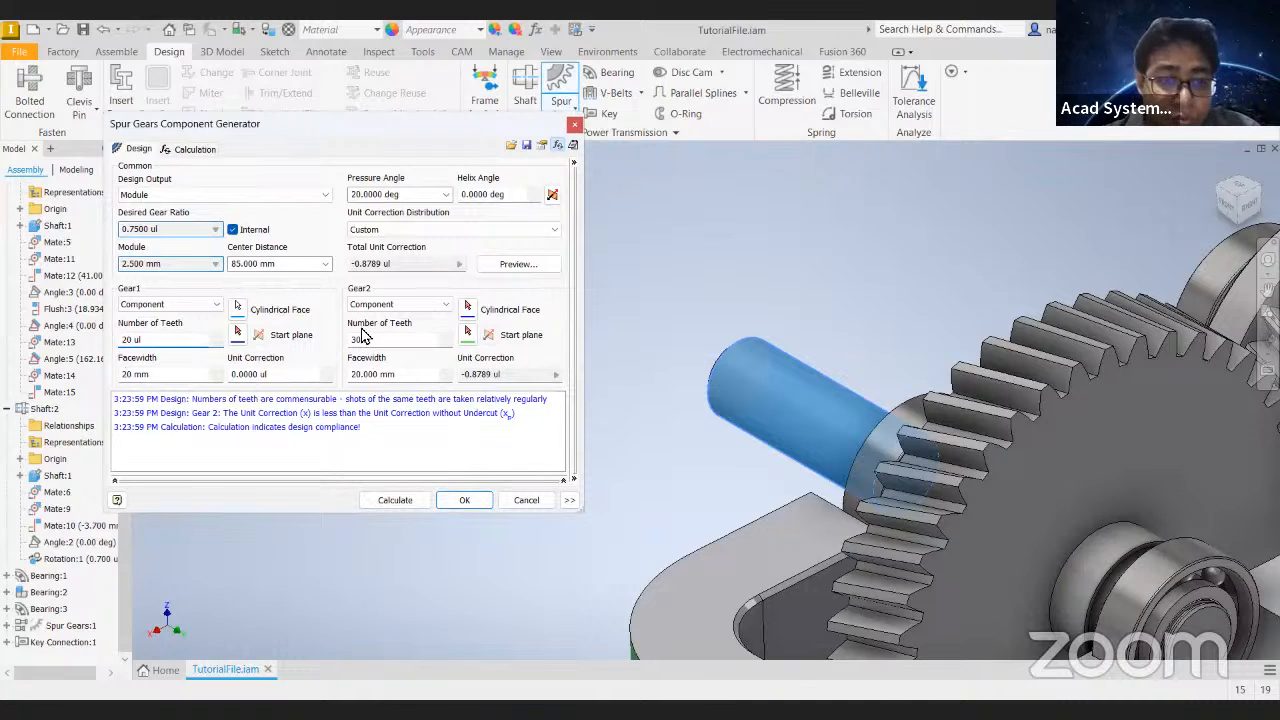
{"action": "left_click_drag", "start_coordinate": [357, 344], "coordinate": [342, 361]}
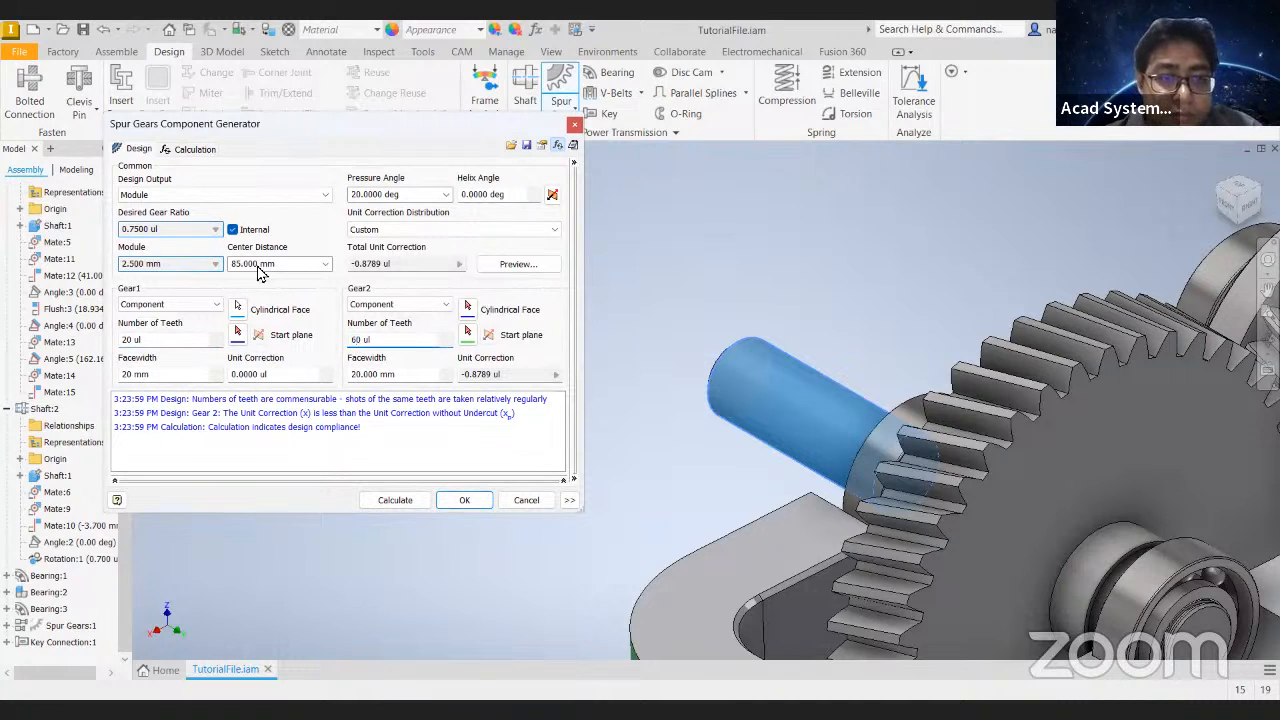
- Use the shaft's end face as Gear1's start plane, flip the gear's direction onto the shaft, and calculate and generate the pair
{"action": "left_click", "coordinate": [237, 334]}
{"action": "left_click", "coordinate": [239, 309]}
{"action": "left_click", "coordinate": [256, 338]}
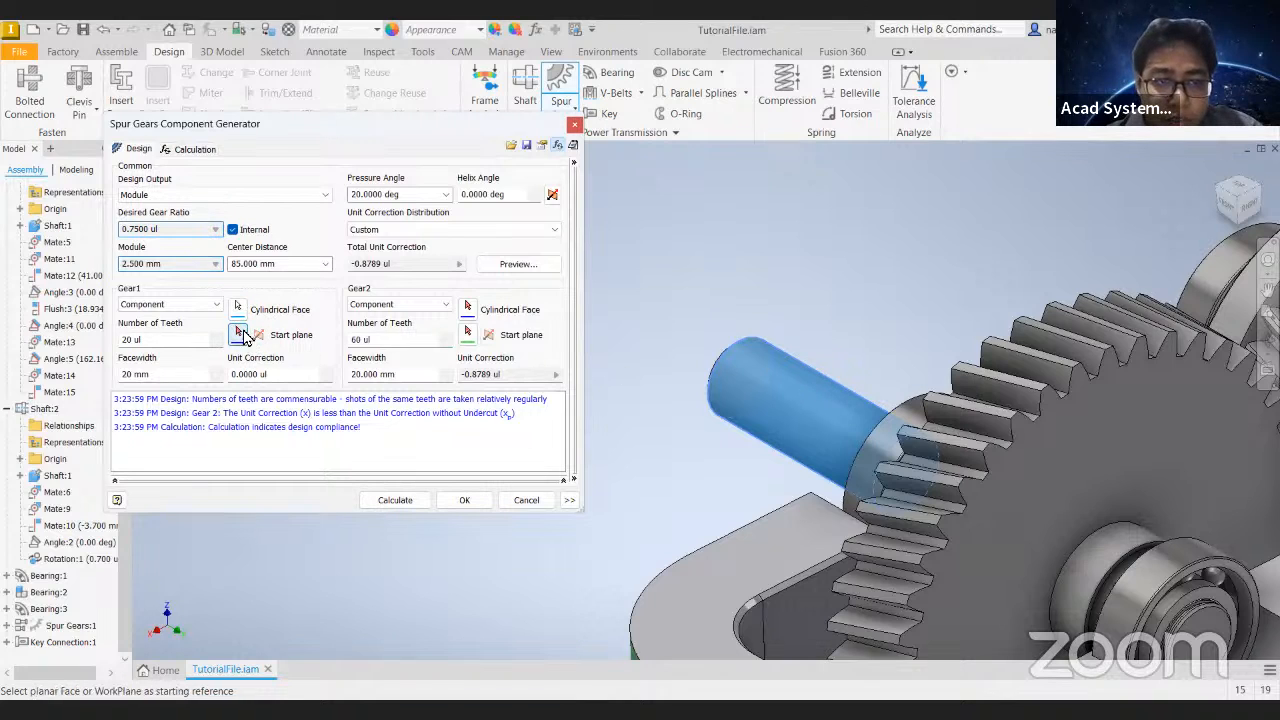
{"action": "left_click", "coordinate": [755, 350]}
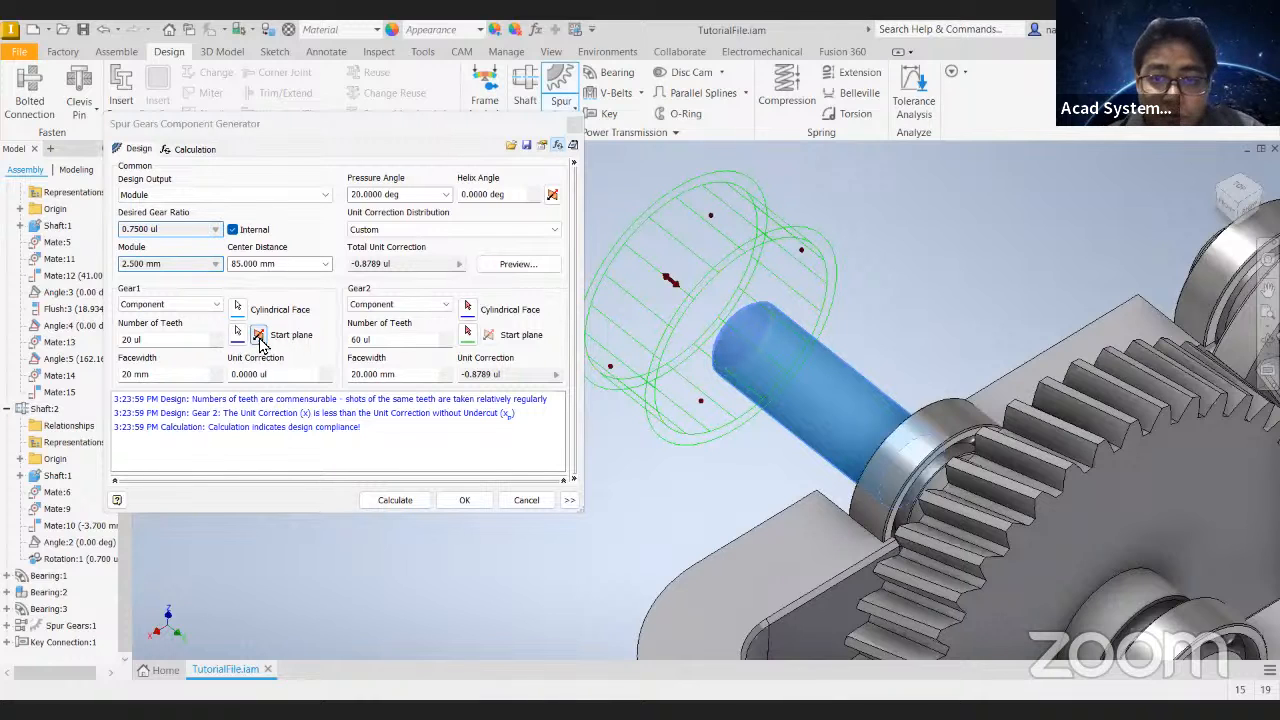
{"action": "left_click", "coordinate": [388, 499]}
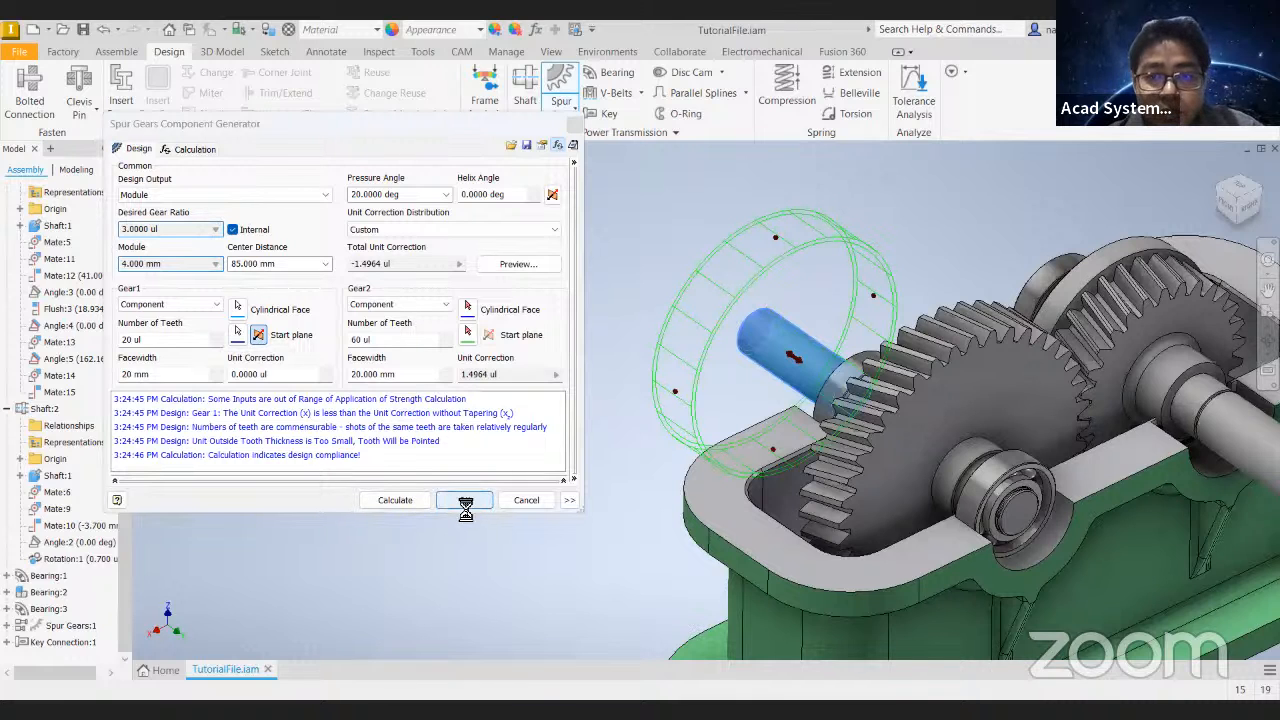
- Examine the new internal ring gear and its pinion from several views and try to turn the ring gear
{"action": "scroll", "coordinate": [586, 436], "scroll_direction": "down", "scroll_amount": 5}
{"action": "middle_click_drag", "start_coordinate": [652, 430], "coordinate": [662, 378], "text": "shift"}
{"action": "scroll", "coordinate": [791, 358], "scroll_direction": "up", "scroll_amount": 3}
{"action": "left_click", "coordinate": [573, 412]}
{"action": "left_click_drag", "start_coordinate": [573, 412], "coordinate": [729, 395]}
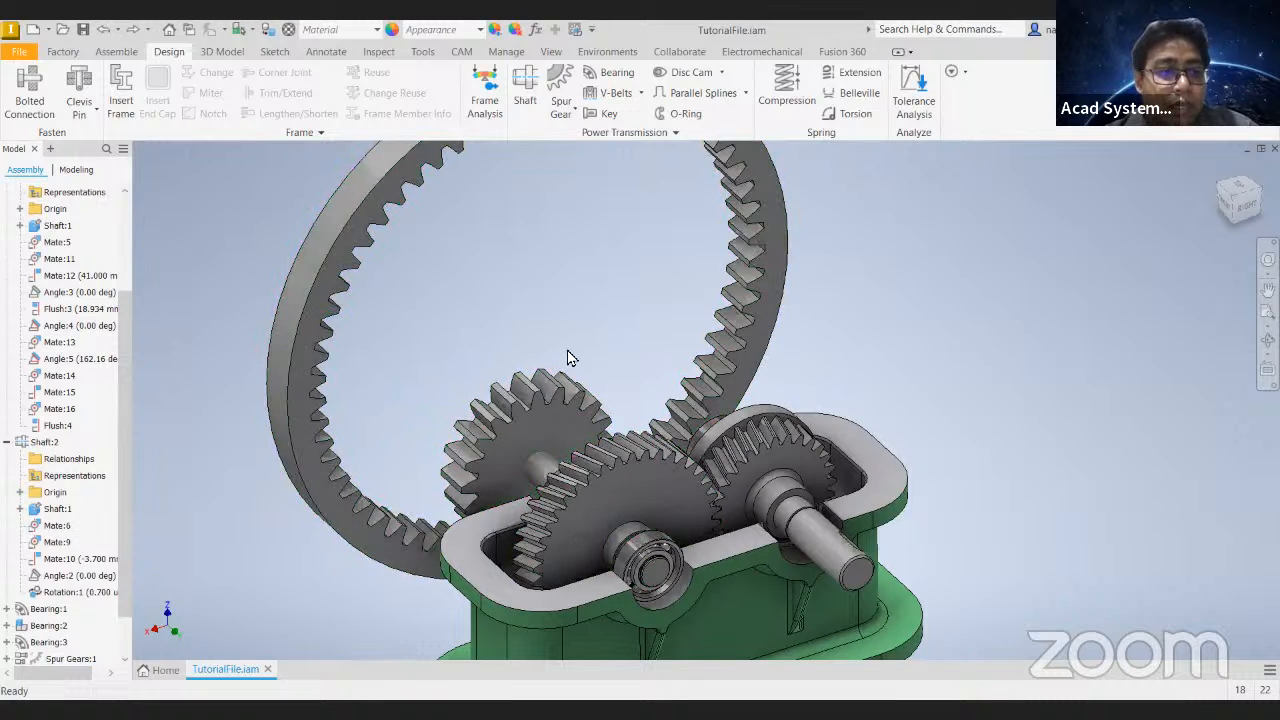
{"action": "left_click_drag", "start_coordinate": [340, 258], "coordinate": [467, 255]}
{"action": "scroll", "coordinate": [505, 335], "scroll_direction": "down", "scroll_amount": 3}
{"action": "middle_click_drag", "start_coordinate": [505, 335], "coordinate": [493, 374]}
{"action": "left_click_drag", "start_coordinate": [557, 206], "coordinate": [529, 266]}
{"action": "left_click", "coordinate": [808, 330]}
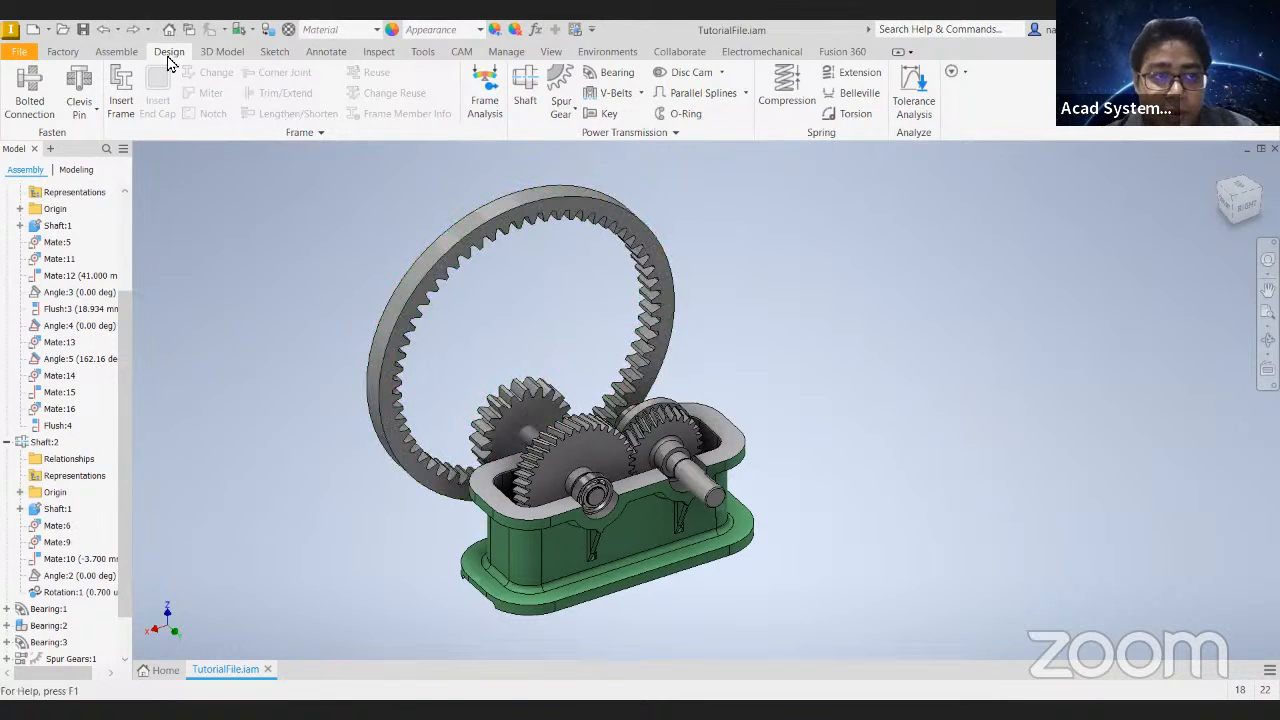
- Create a work axis through the center of the ring gear from its outer cylindrical face and ground that axis
{"action": "left_click", "coordinate": [113, 52]}
{"action": "left_click", "coordinate": [772, 72]}
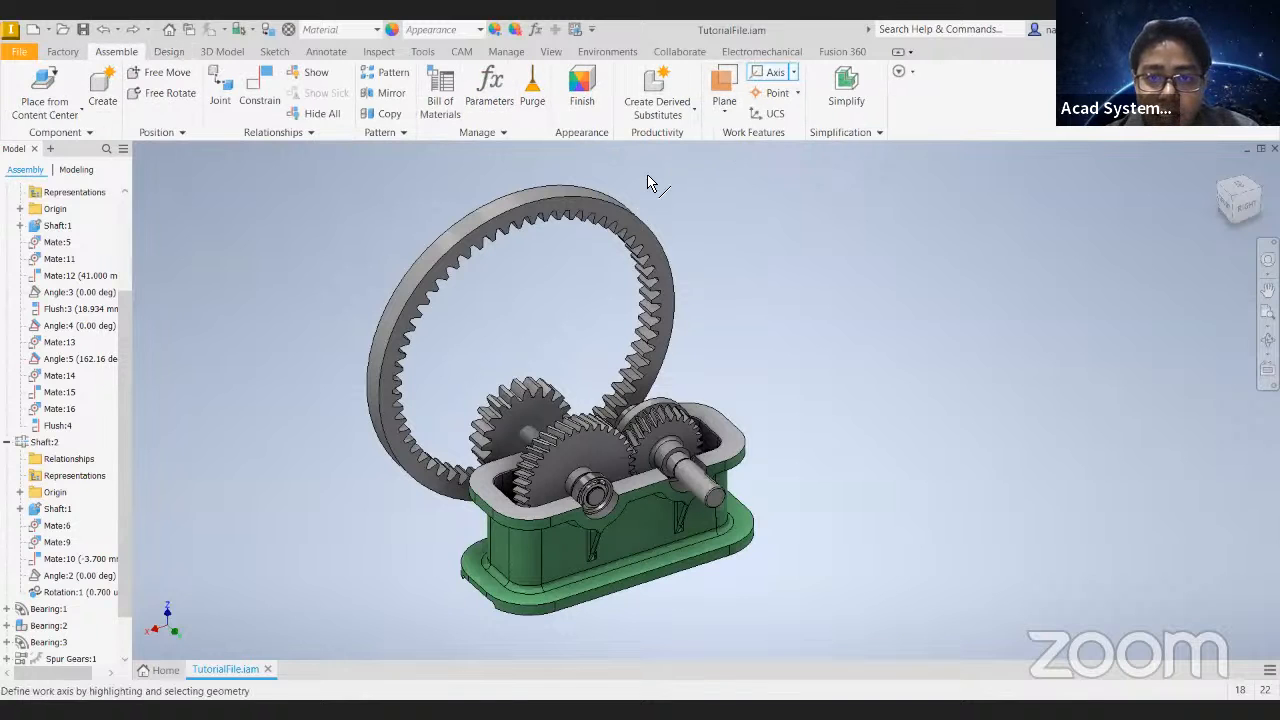
{"action": "left_click", "coordinate": [596, 200]}
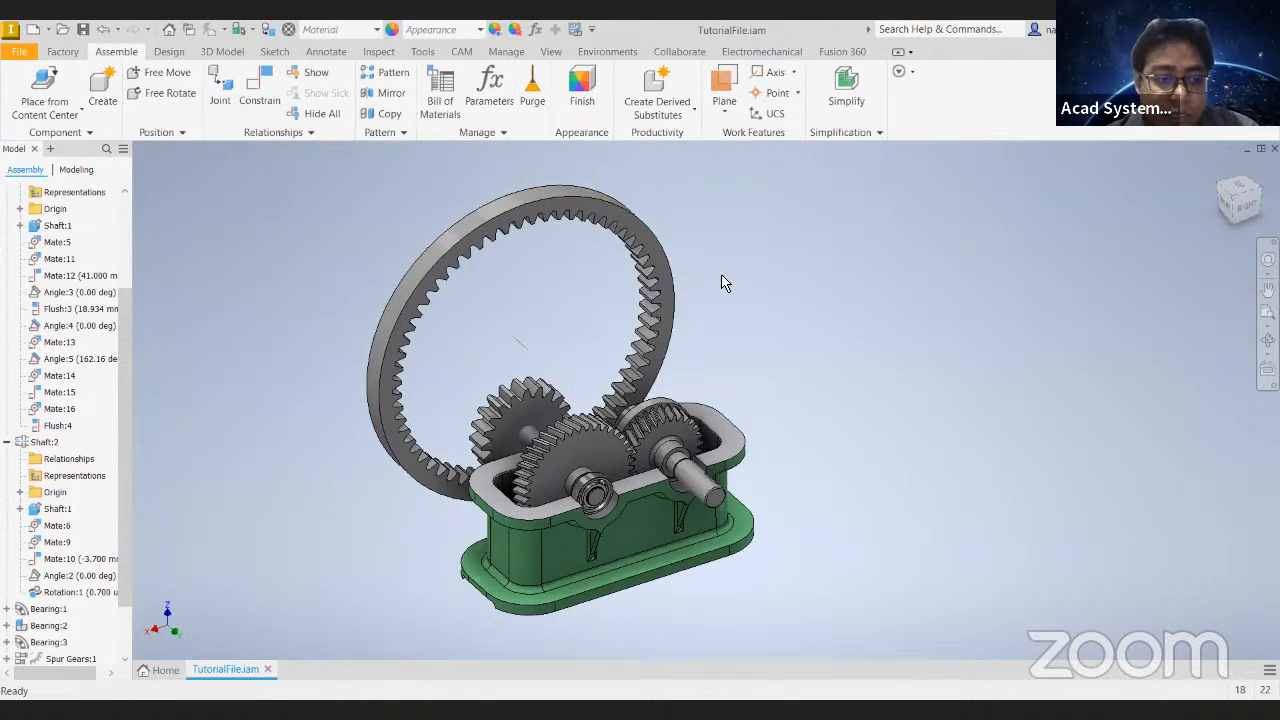
{"action": "scroll", "coordinate": [98, 503], "scroll_direction": "down", "scroll_amount": 2}
{"action": "right_click", "coordinate": [60, 641]}
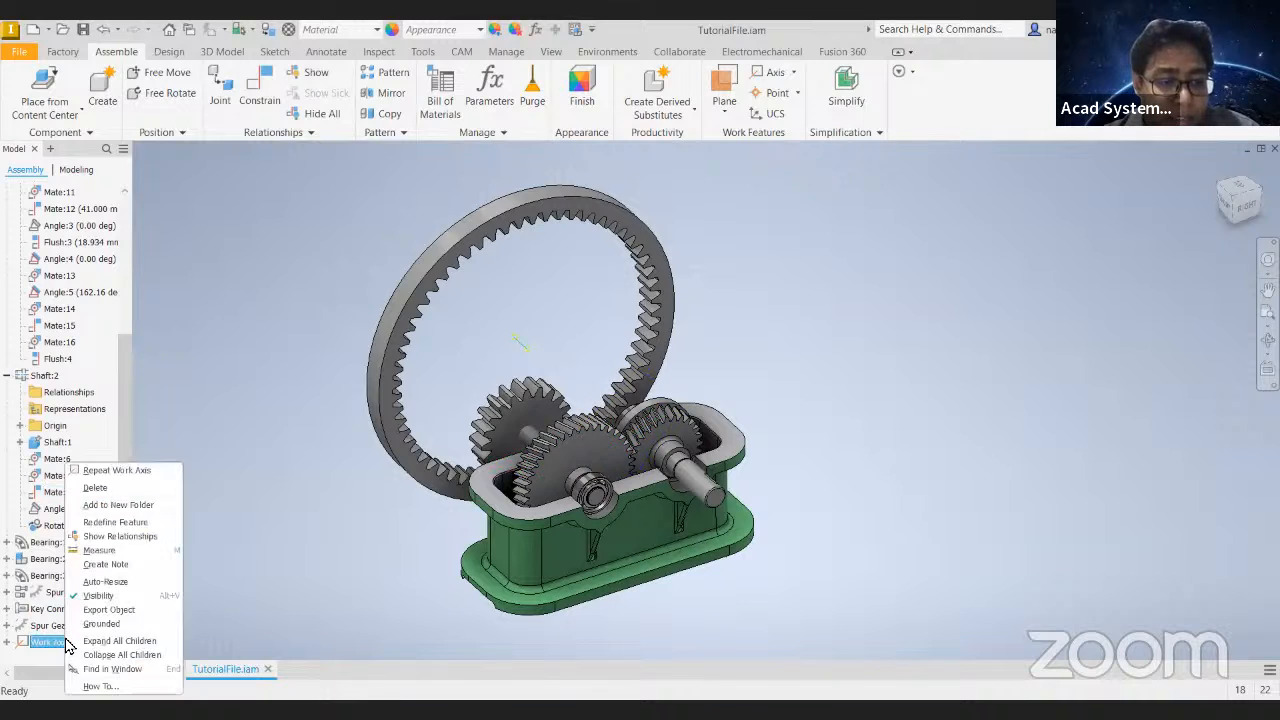
{"action": "left_click", "coordinate": [126, 622]}
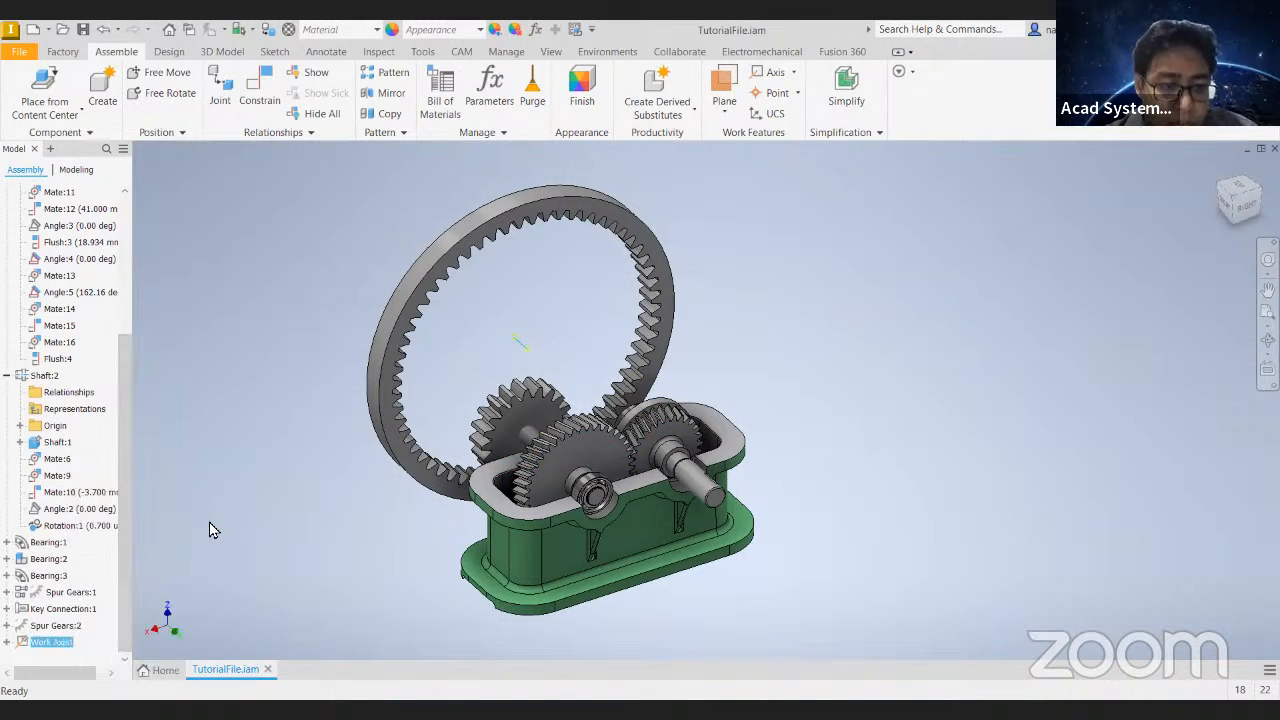
{"action": "left_click", "coordinate": [410, 345]}
- Make the Spur Gears:2 subassembly flexible and try to turn the ring gear
{"action": "left_click_drag", "start_coordinate": [579, 196], "coordinate": [431, 243]}
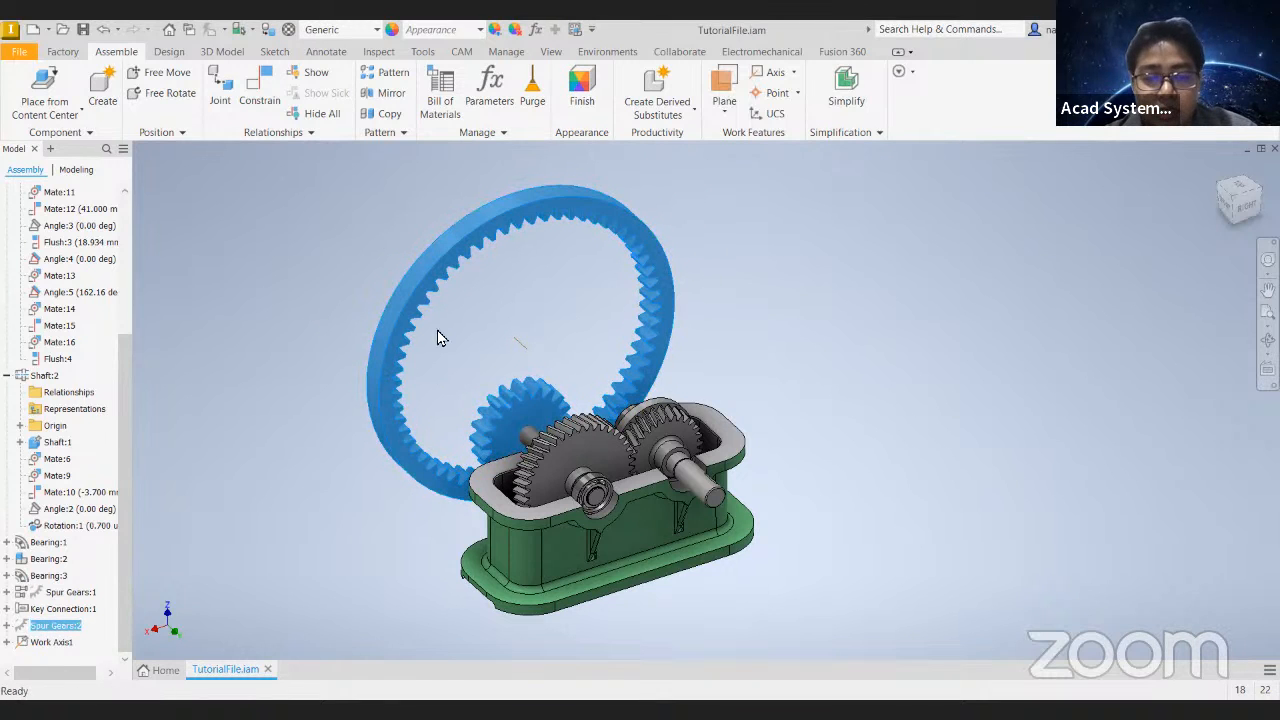
{"action": "right_click", "coordinate": [78, 629]}
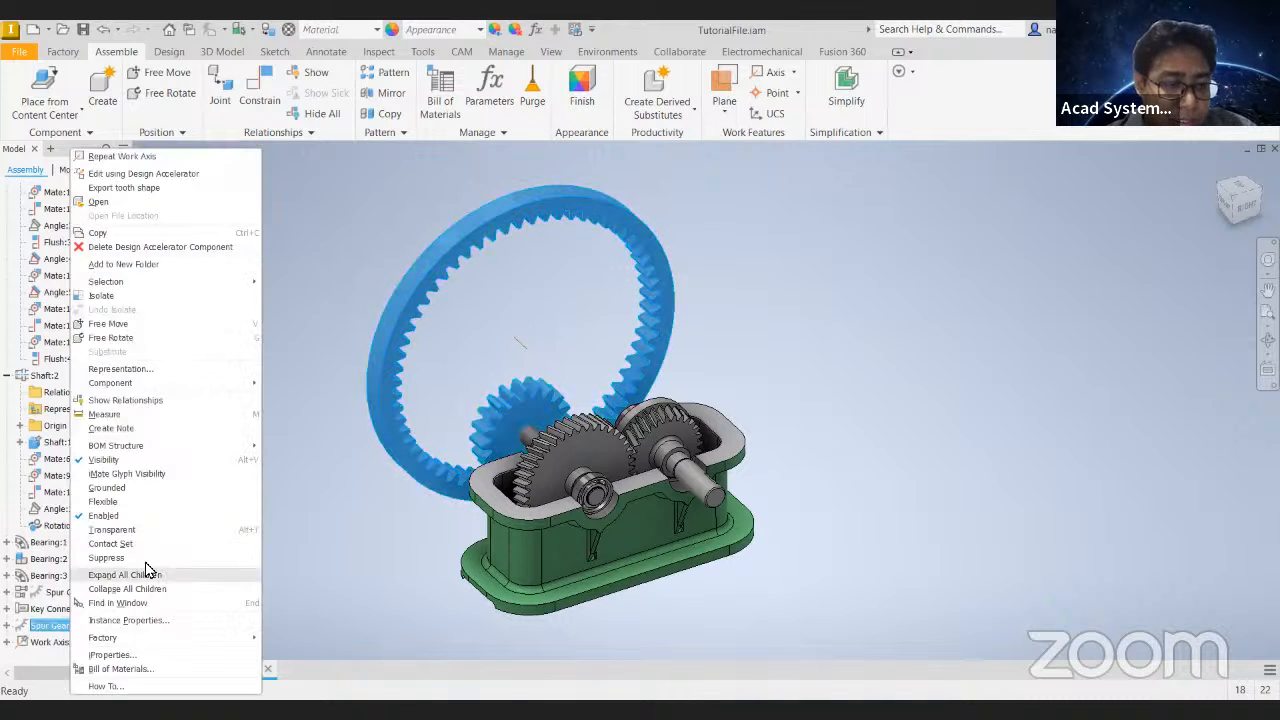
{"action": "left_click", "coordinate": [110, 502]}
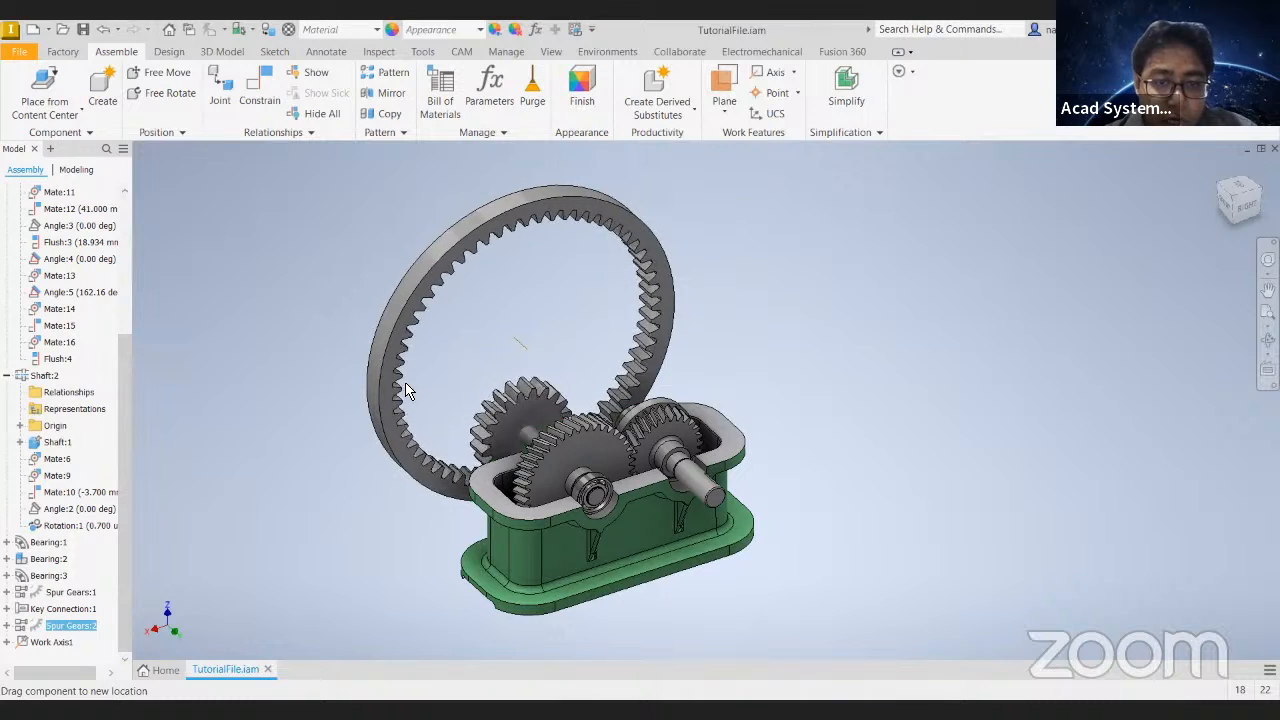
{"action": "left_click_drag", "start_coordinate": [419, 461], "coordinate": [380, 354]}
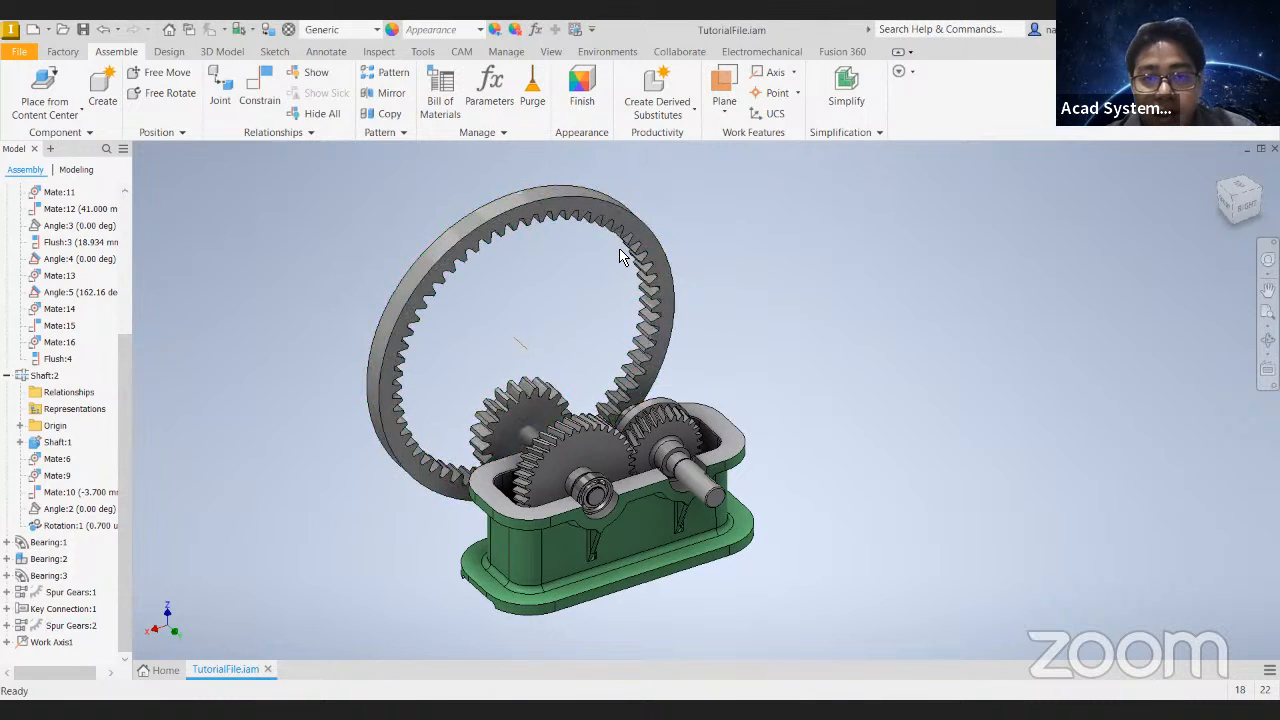
- Turn the large helical gear to test whether its motion carries over to the pinion and ring gear
{"action": "left_click", "coordinate": [579, 223]}
{"action": "scroll", "coordinate": [597, 363], "scroll_direction": "up", "scroll_amount": 3}
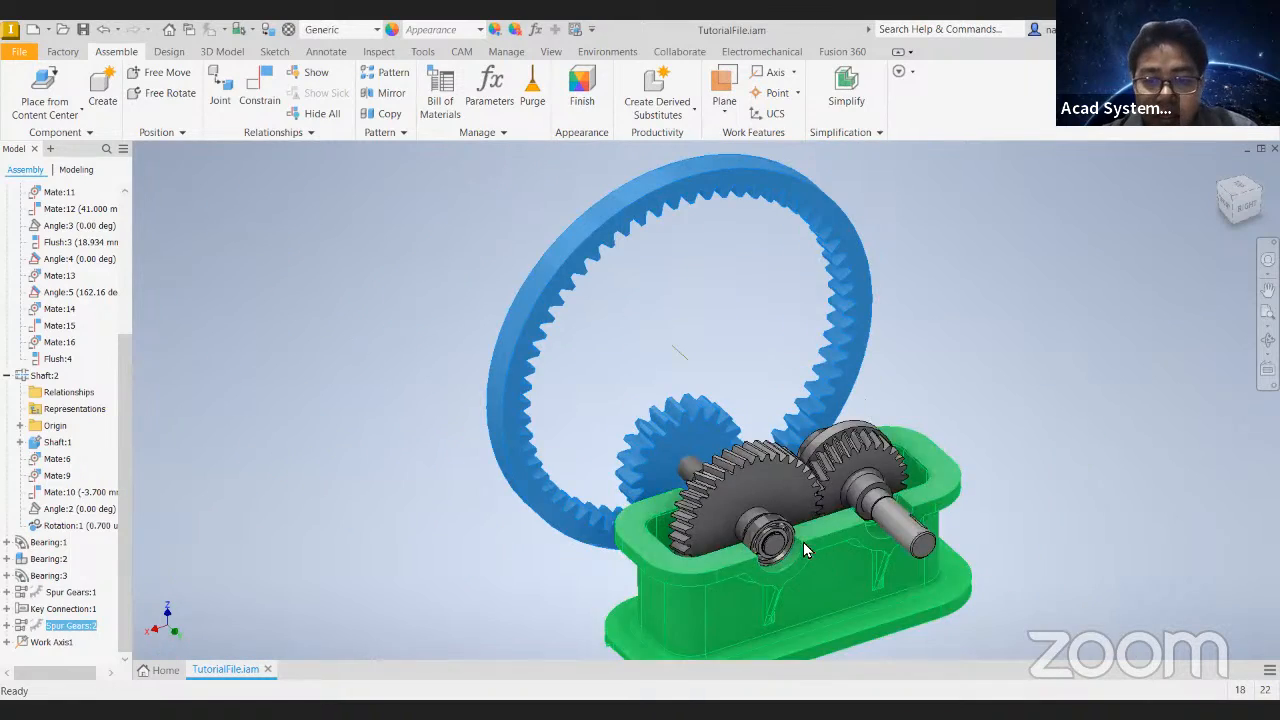
{"action": "scroll", "coordinate": [724, 434], "scroll_direction": "up", "scroll_amount": 3}
{"action": "left_click_drag", "start_coordinate": [719, 426], "coordinate": [575, 403]}
{"action": "left_click", "coordinate": [400, 168]}
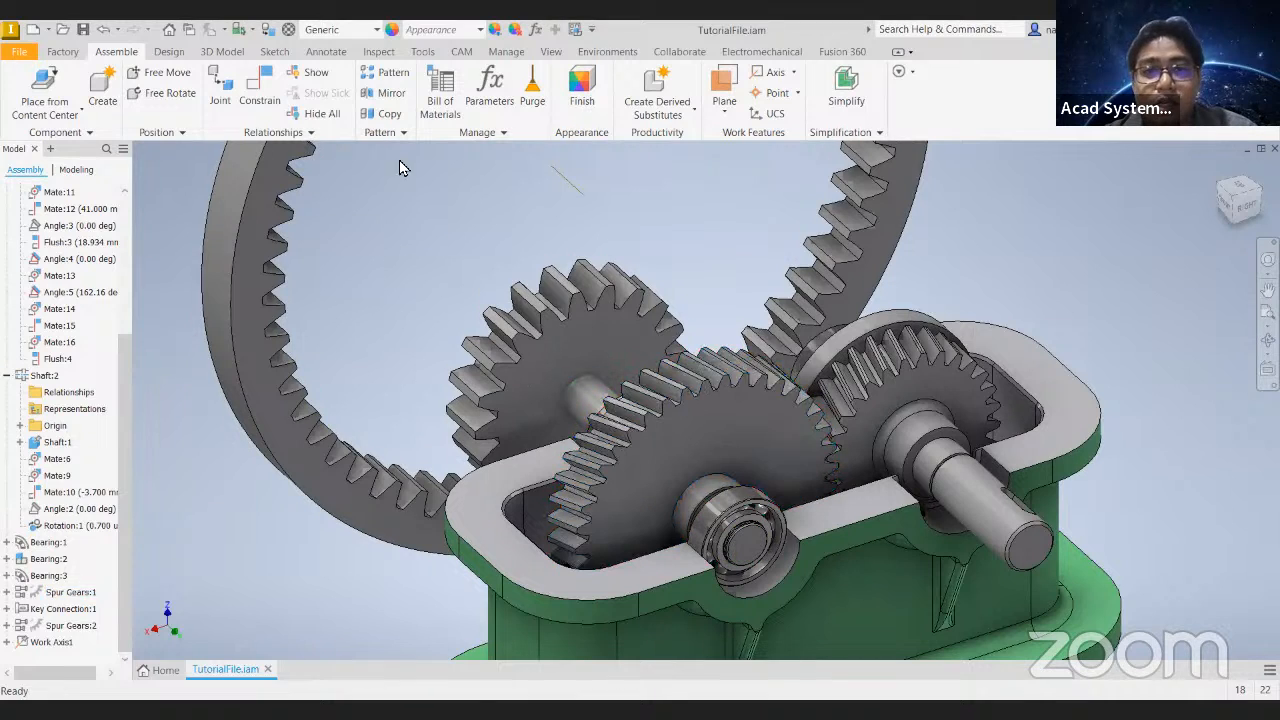
- Create a parallel key connection with an ISO 2491 A 5 x 3 key between the shaft and the ring gear's pinion
{"action": "left_click", "coordinate": [169, 52]}
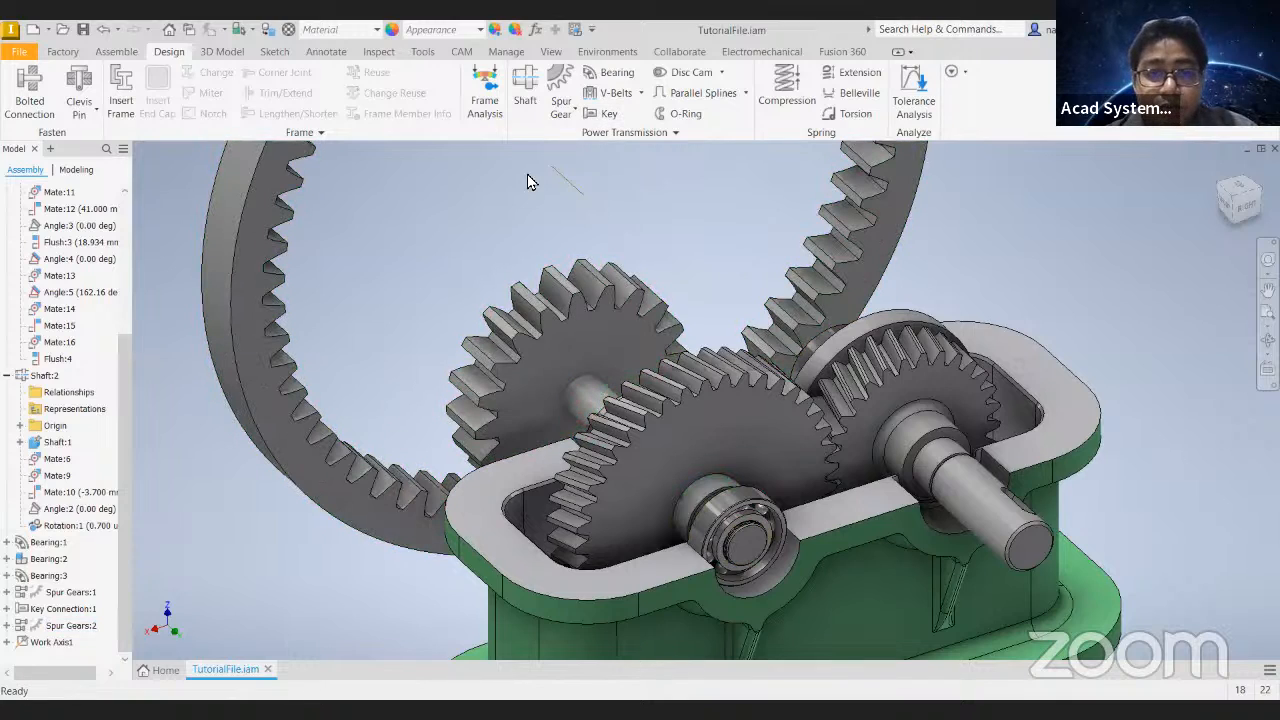
{"action": "middle_click_drag", "start_coordinate": [543, 207], "coordinate": [565, 185], "text": "shift"}
{"action": "left_click", "coordinate": [604, 113]}
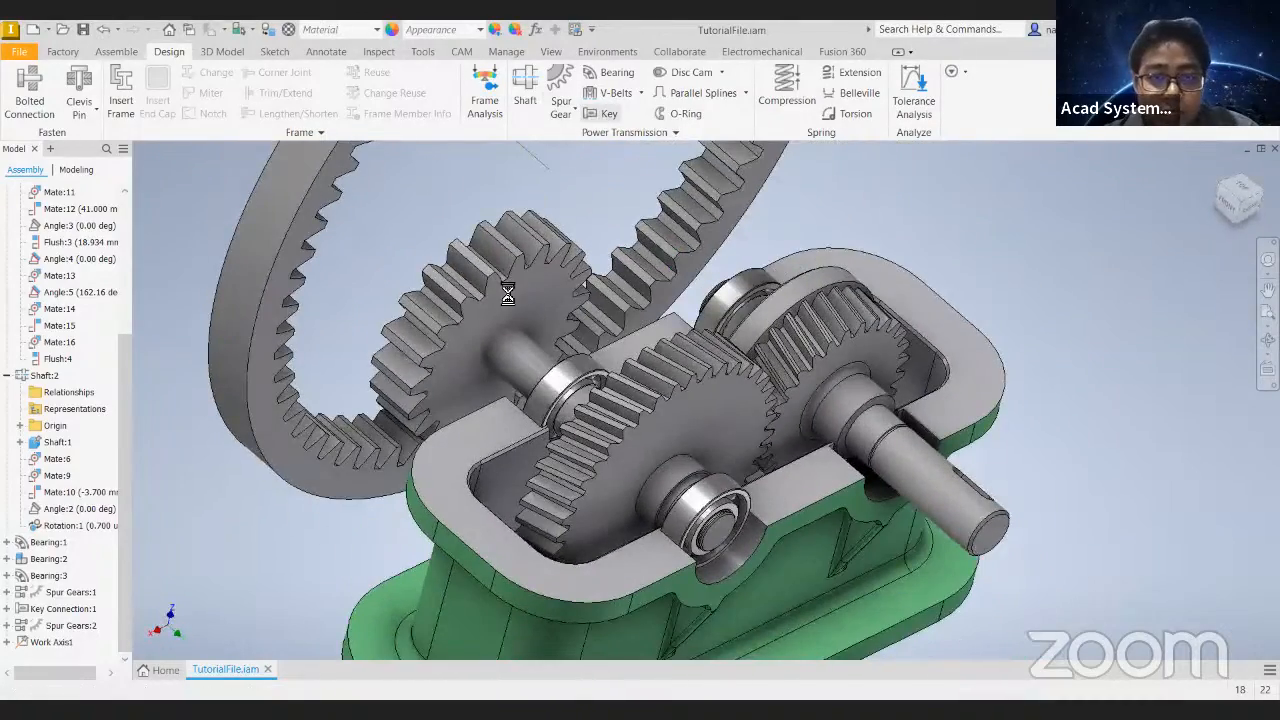
{"action": "middle_click_drag", "start_coordinate": [510, 312], "coordinate": [740, 340]}
{"action": "scroll", "coordinate": [684, 338], "scroll_direction": "up", "scroll_amount": 4}
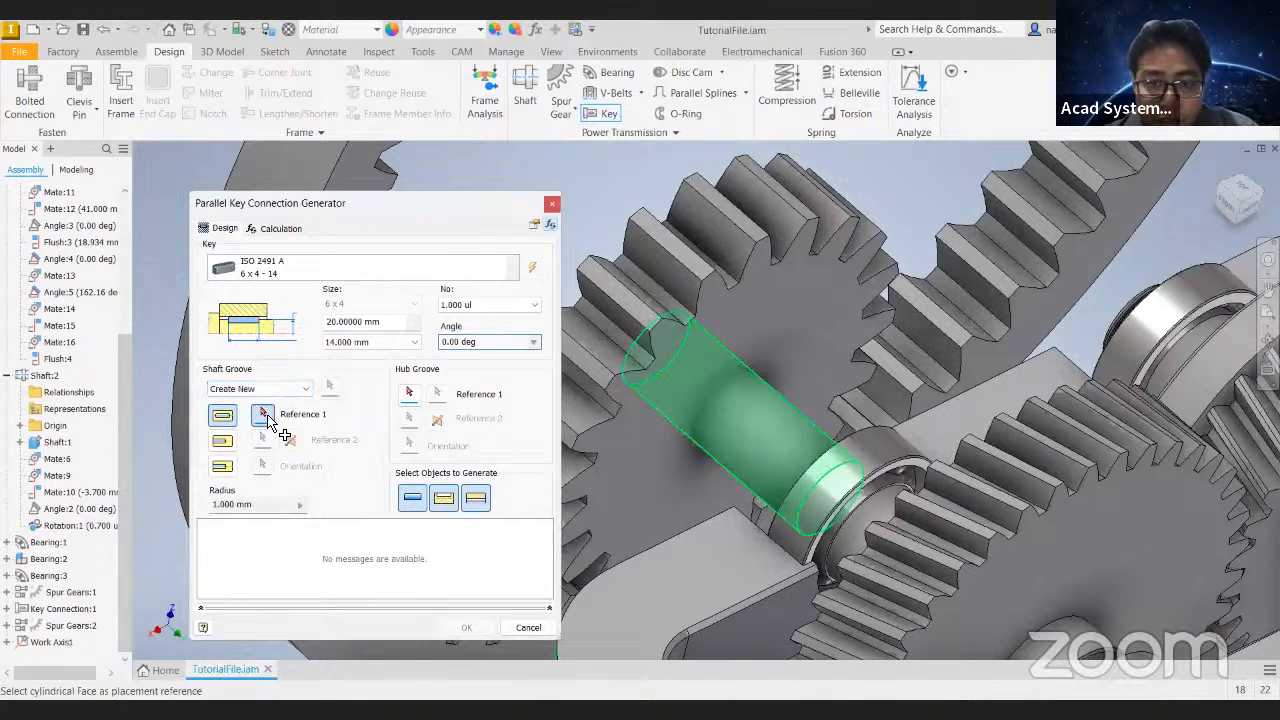
{"action": "left_click", "coordinate": [733, 398]}
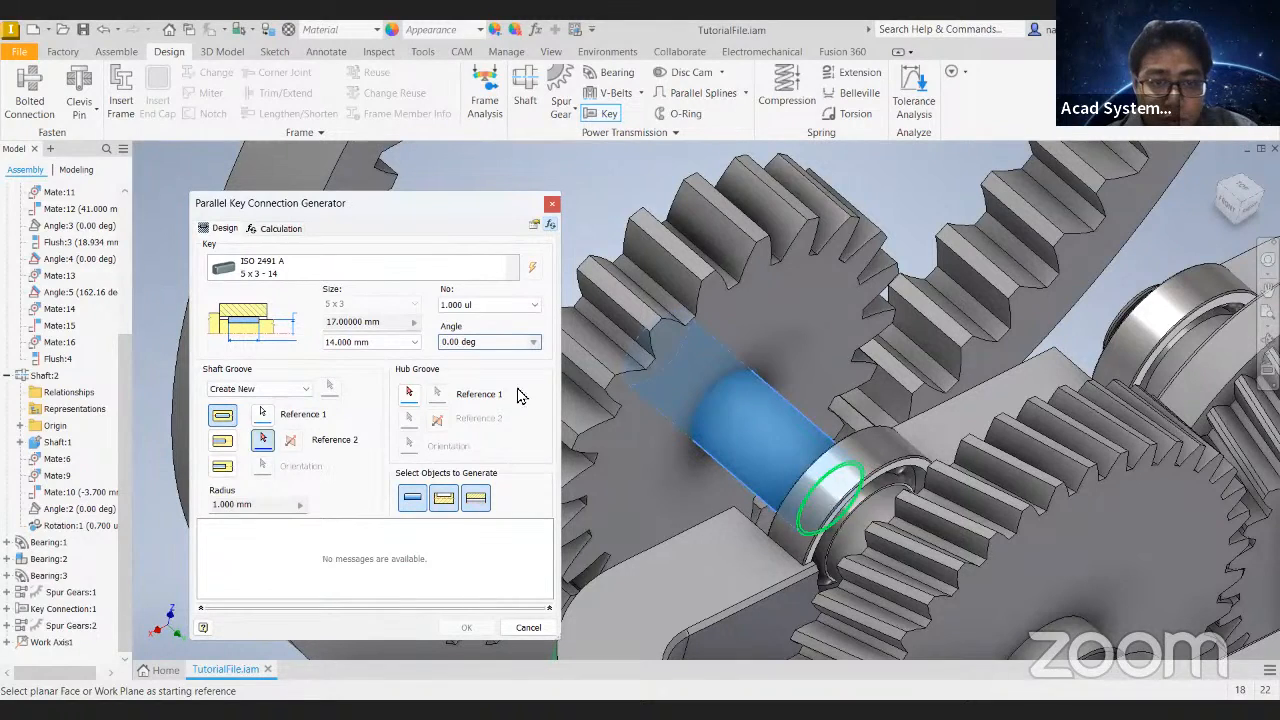
{"action": "left_click", "coordinate": [722, 261]}
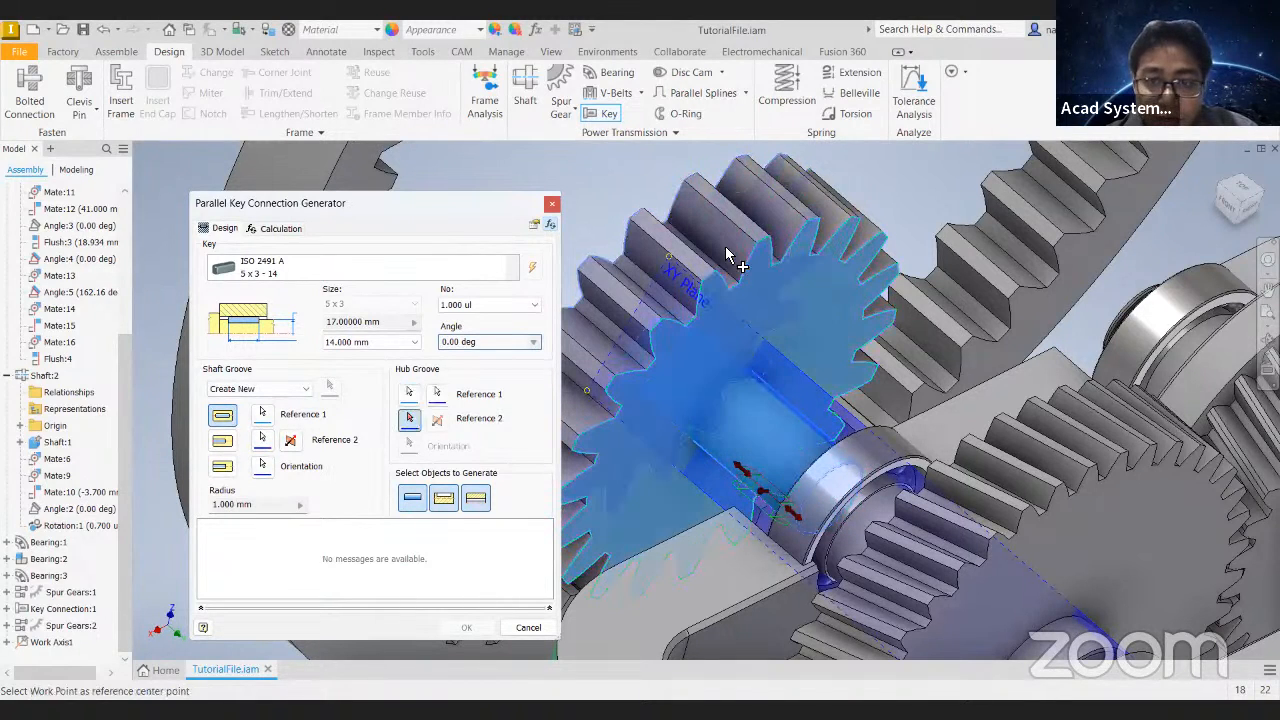
{"action": "left_click", "coordinate": [680, 280]}
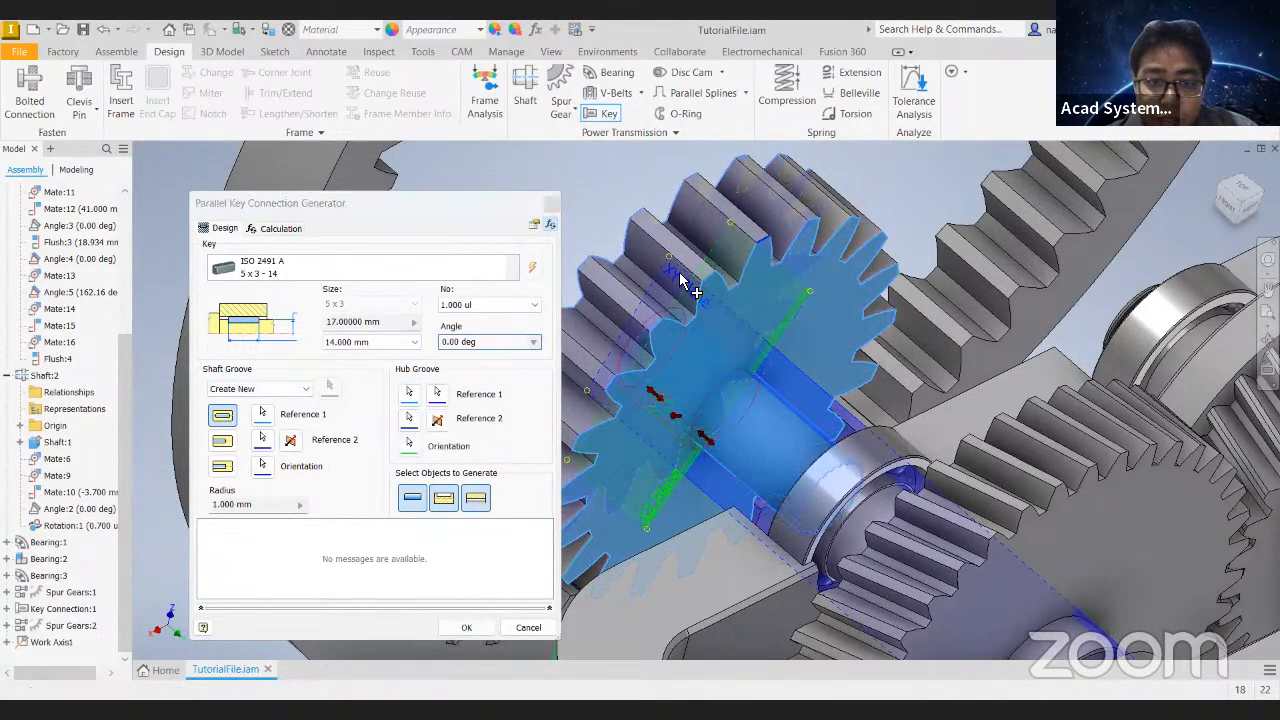
{"action": "middle_click_drag", "start_coordinate": [728, 456], "coordinate": [951, 456], "text": "shift"}
{"action": "left_click_drag", "start_coordinate": [952, 456], "coordinate": [990, 480]}
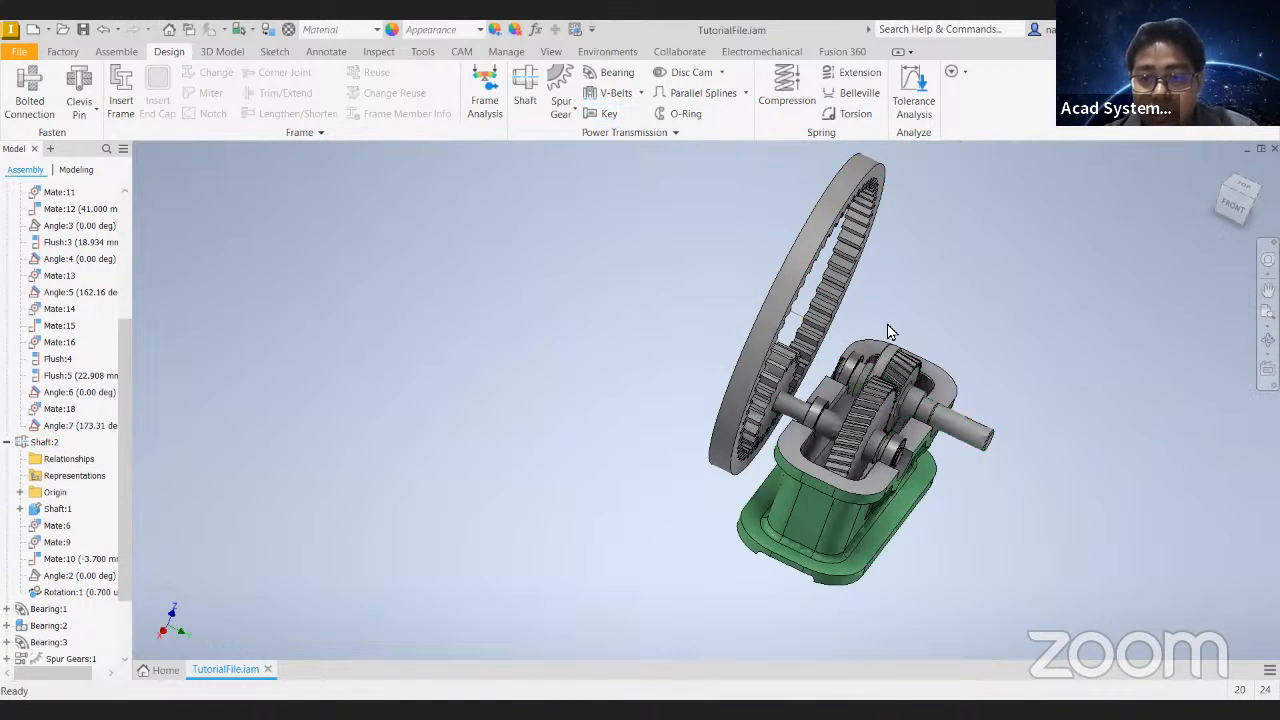
- Try turning the ring gear and check how the gearbox parts follow
{"action": "left_click_drag", "start_coordinate": [829, 200], "coordinate": [771, 544]}
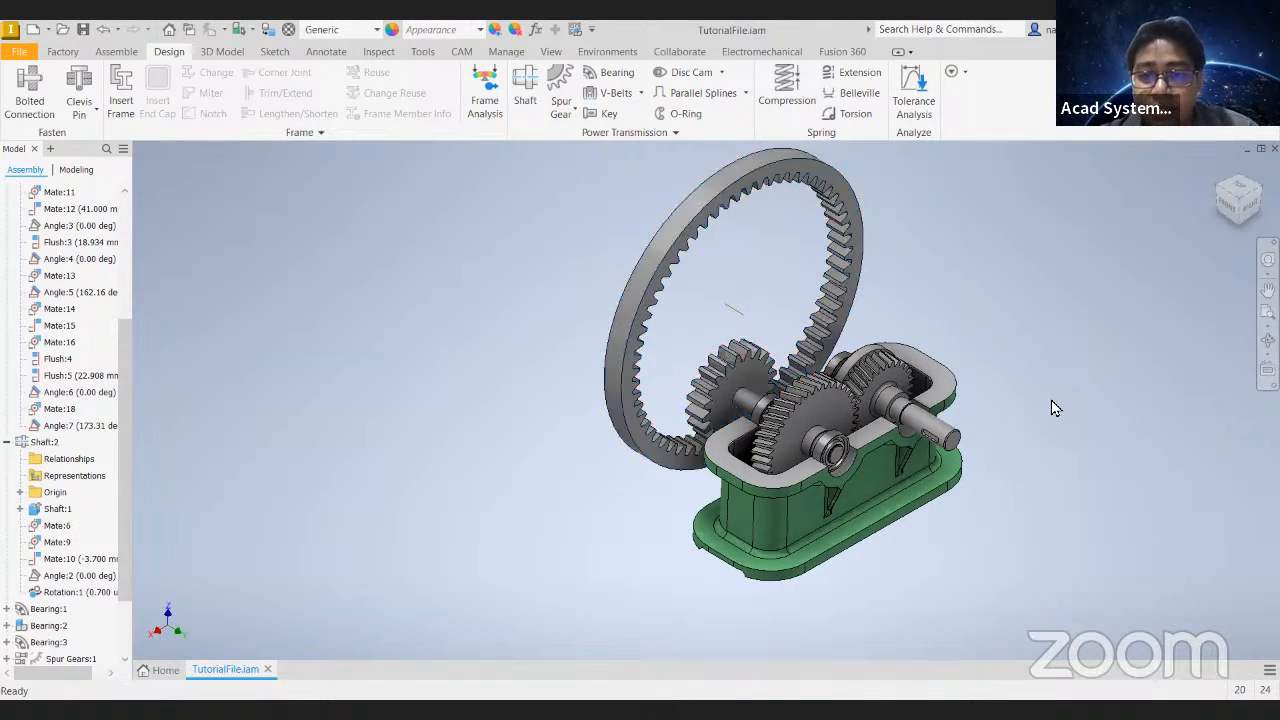
{"action": "middle_click_drag", "start_coordinate": [942, 365], "coordinate": [632, 390]}
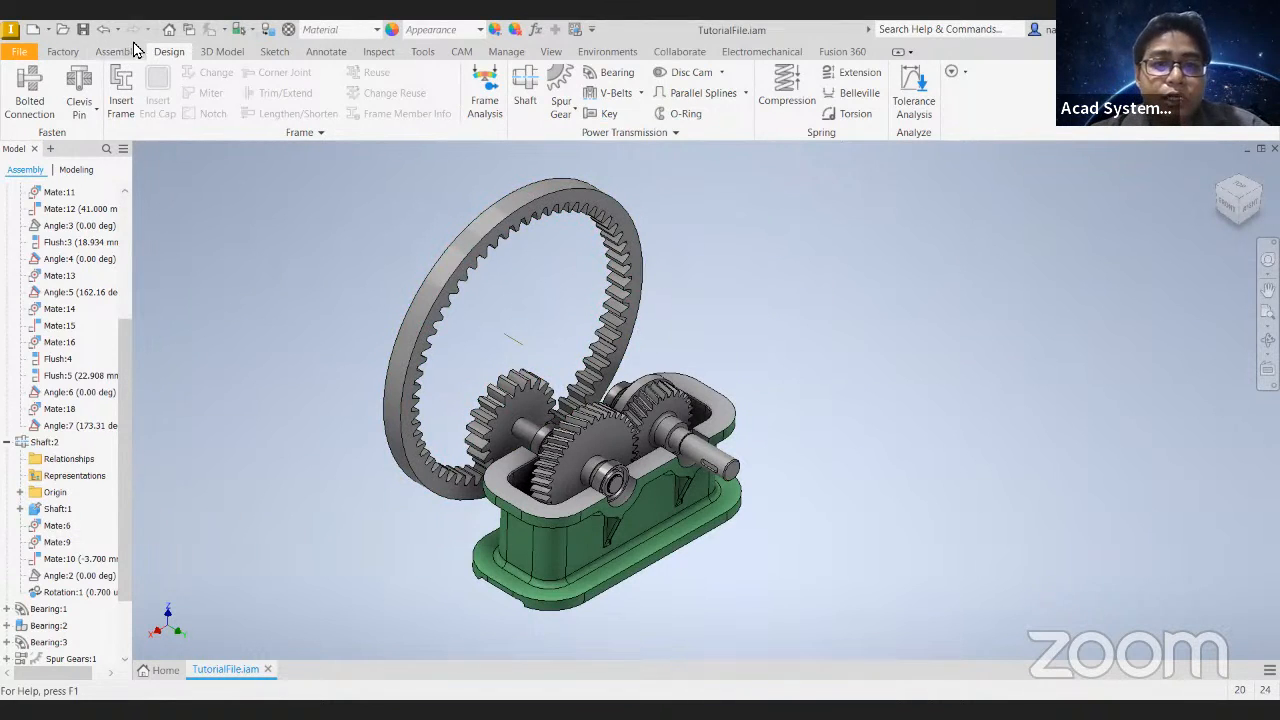
- Try to generate another internal spur gear pair with 20 and 60 teeth and an 85 mm center distance
{"action": "left_click", "coordinate": [562, 108]}
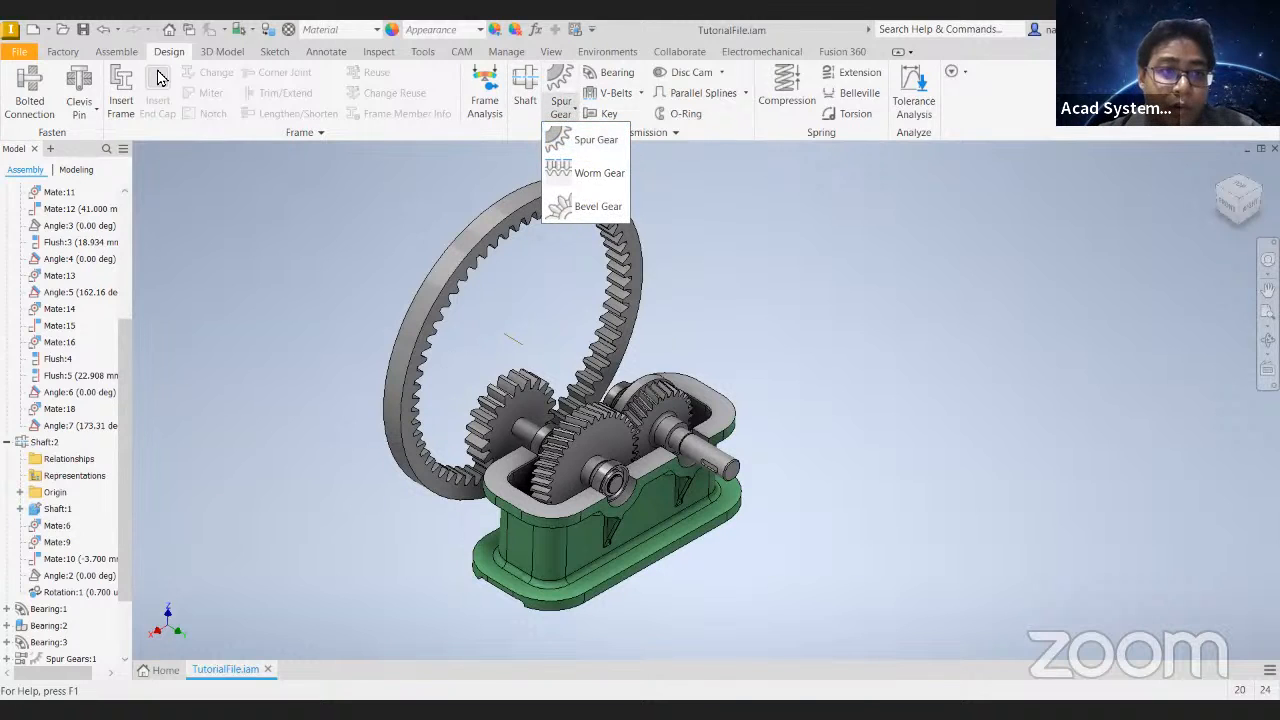
{"action": "left_click", "coordinate": [116, 51]}
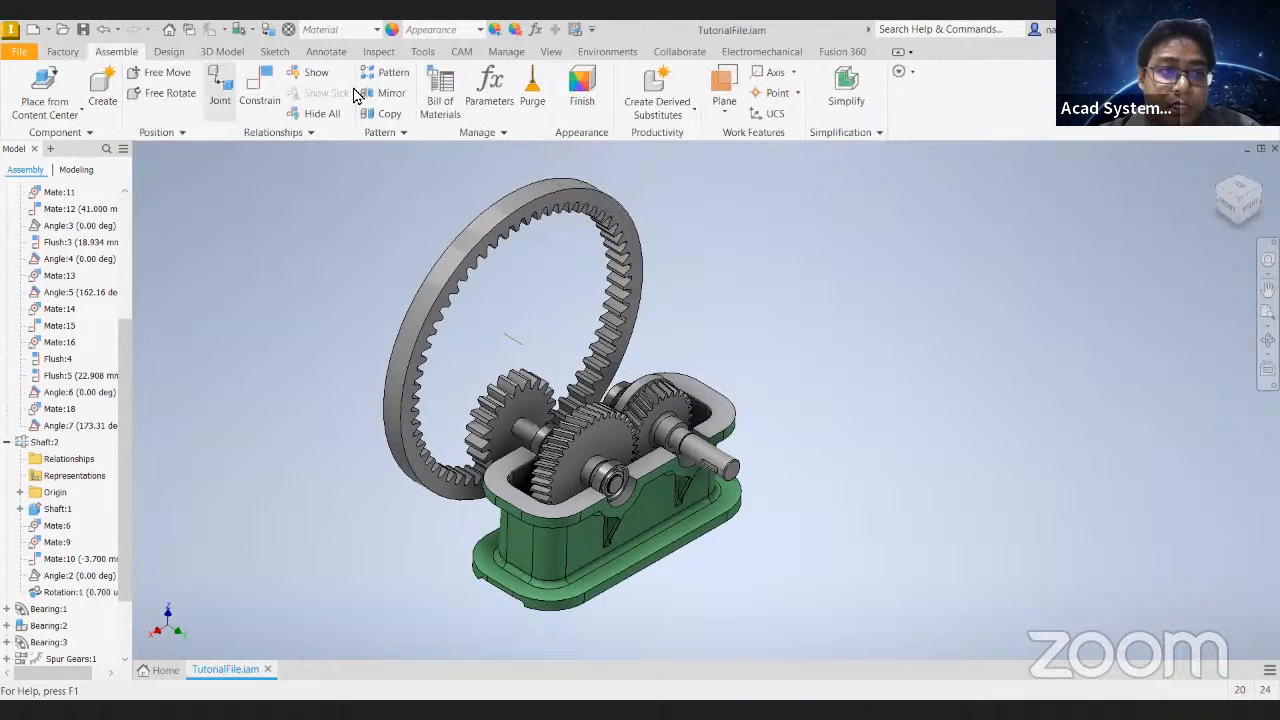
{"action": "left_click", "coordinate": [168, 52]}
{"action": "left_click", "coordinate": [566, 120]}
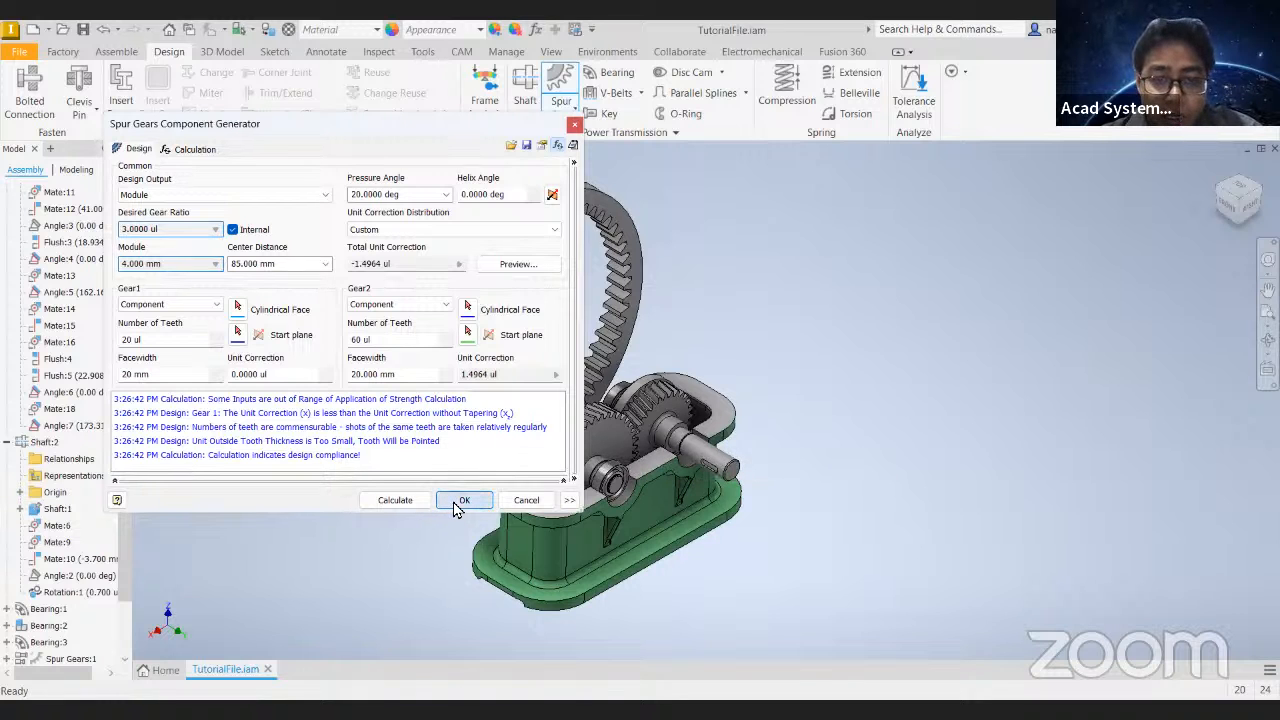
{"action": "left_click", "coordinate": [463, 500]}
{"action": "left_click", "coordinate": [615, 210]}
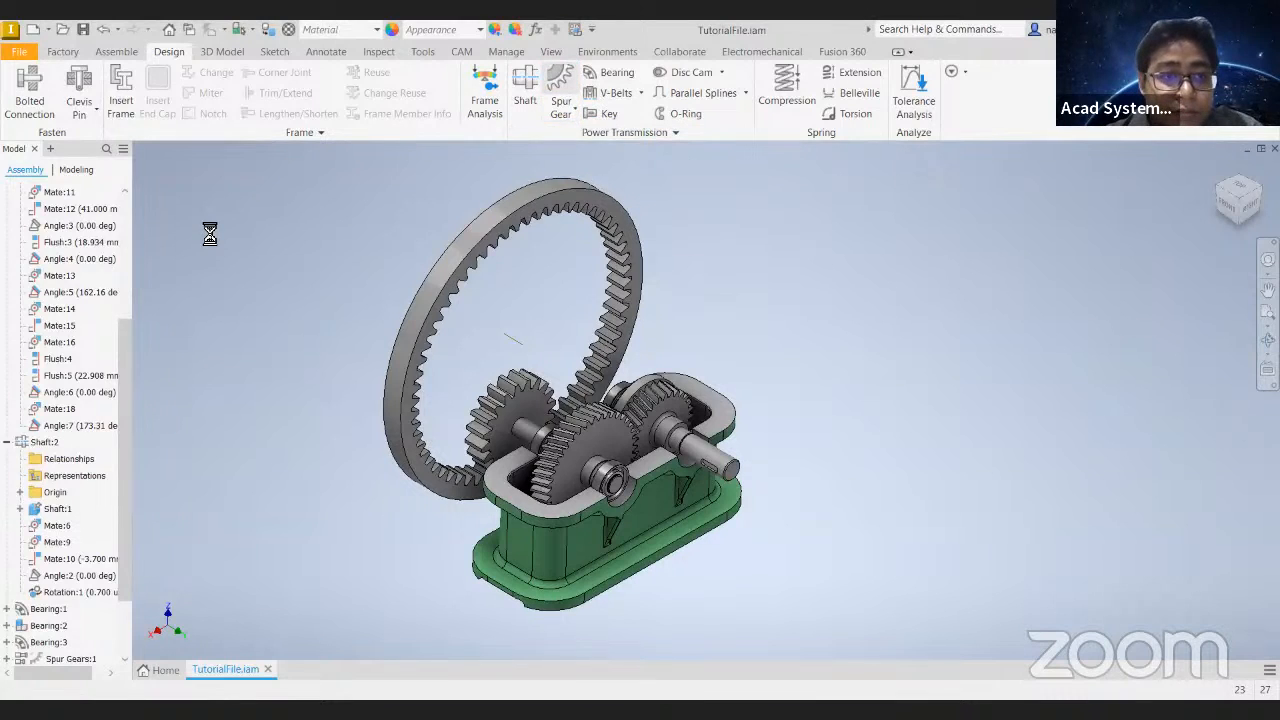
- Generate an external spur gear pair with 20 and 60 teeth and an 85 mm center distance, placed beside the gearbox
{"action": "left_click", "coordinate": [226, 195]}
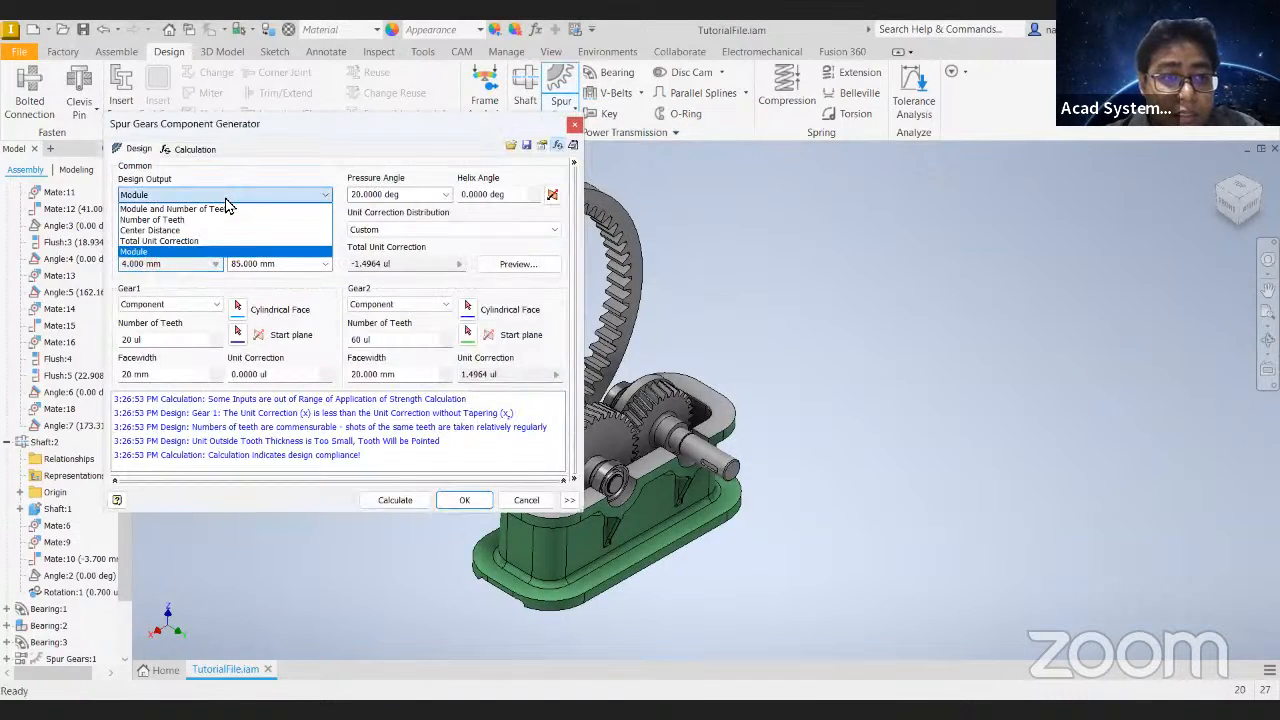
{"action": "left_click", "coordinate": [226, 199]}
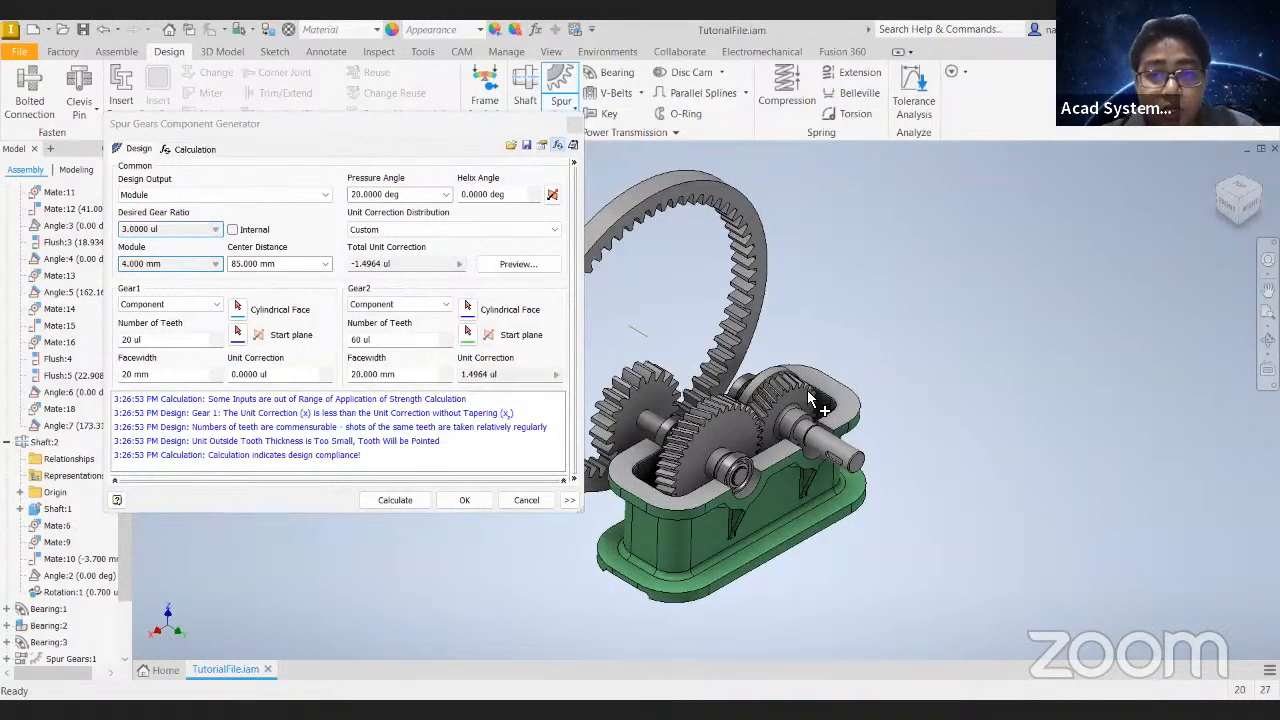
{"action": "scroll", "coordinate": [808, 400], "scroll_direction": "up", "scroll_amount": 2}
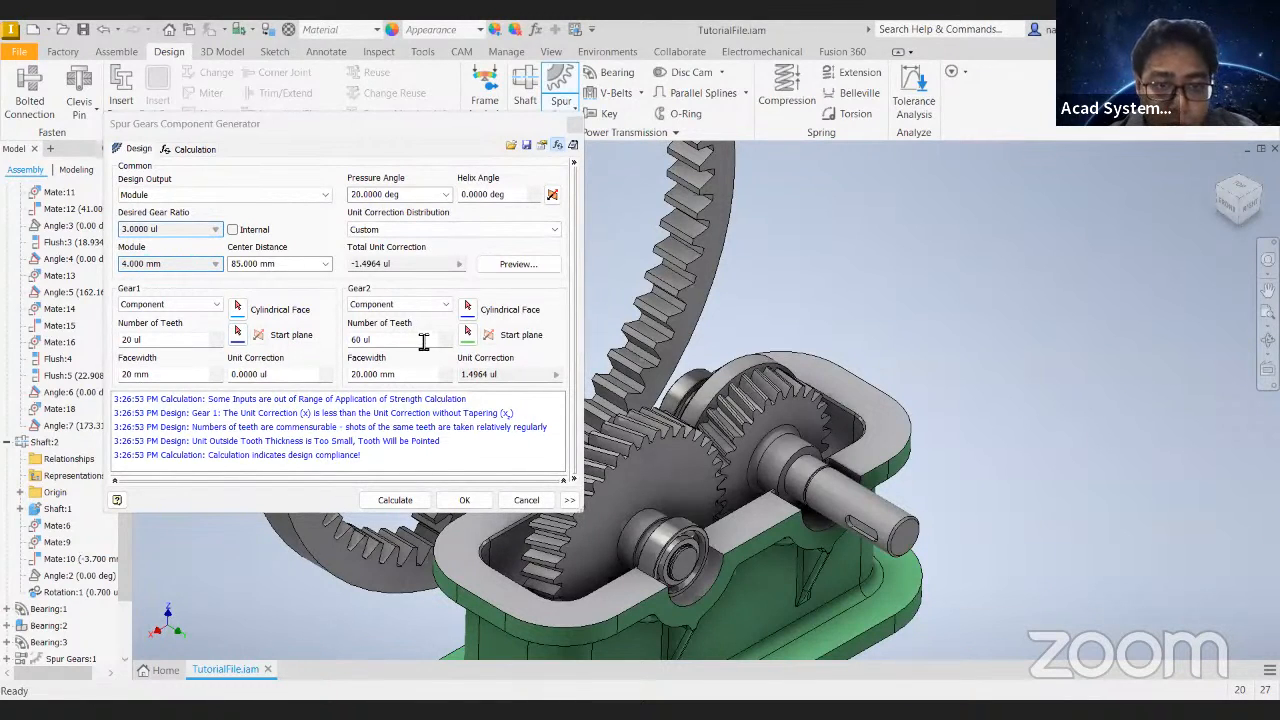
{"action": "left_click", "coordinate": [158, 305]}
{"action": "left_click", "coordinate": [162, 316]}
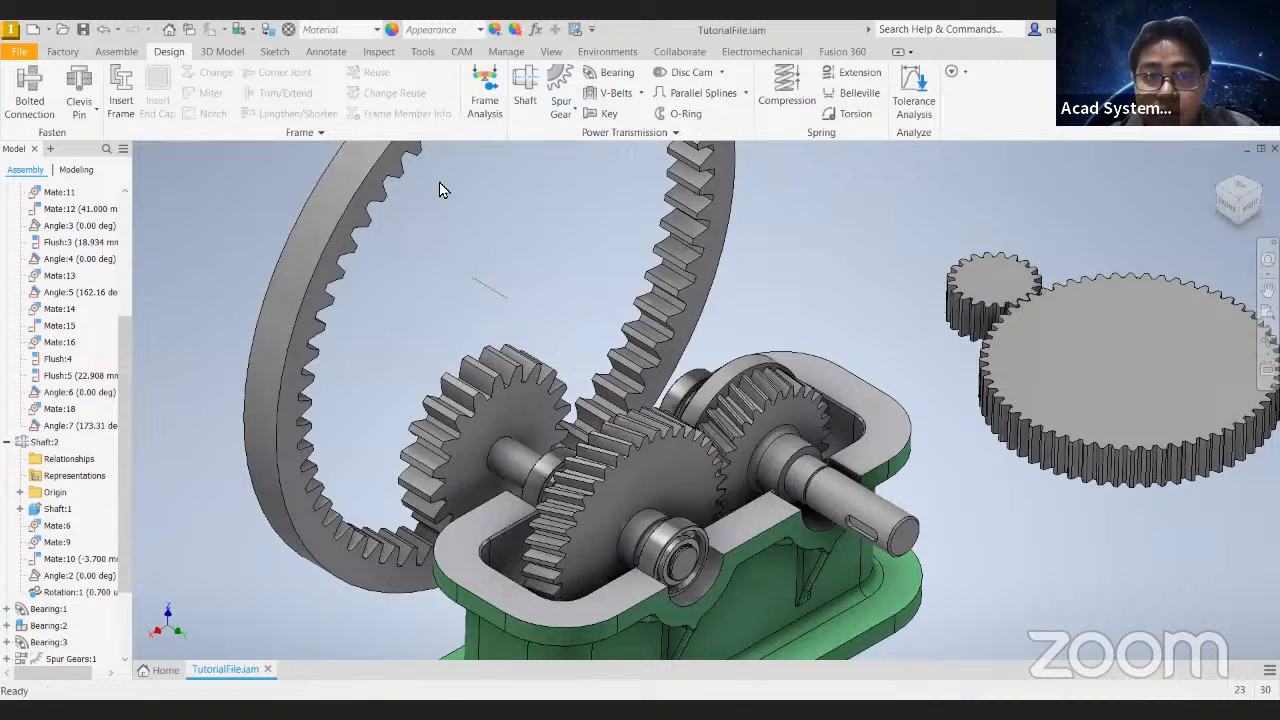
- Constrain the new small gear's face flush with the face of the helical gear on the input shaft, with 0 mm offset
{"action": "left_click", "coordinate": [116, 51]}
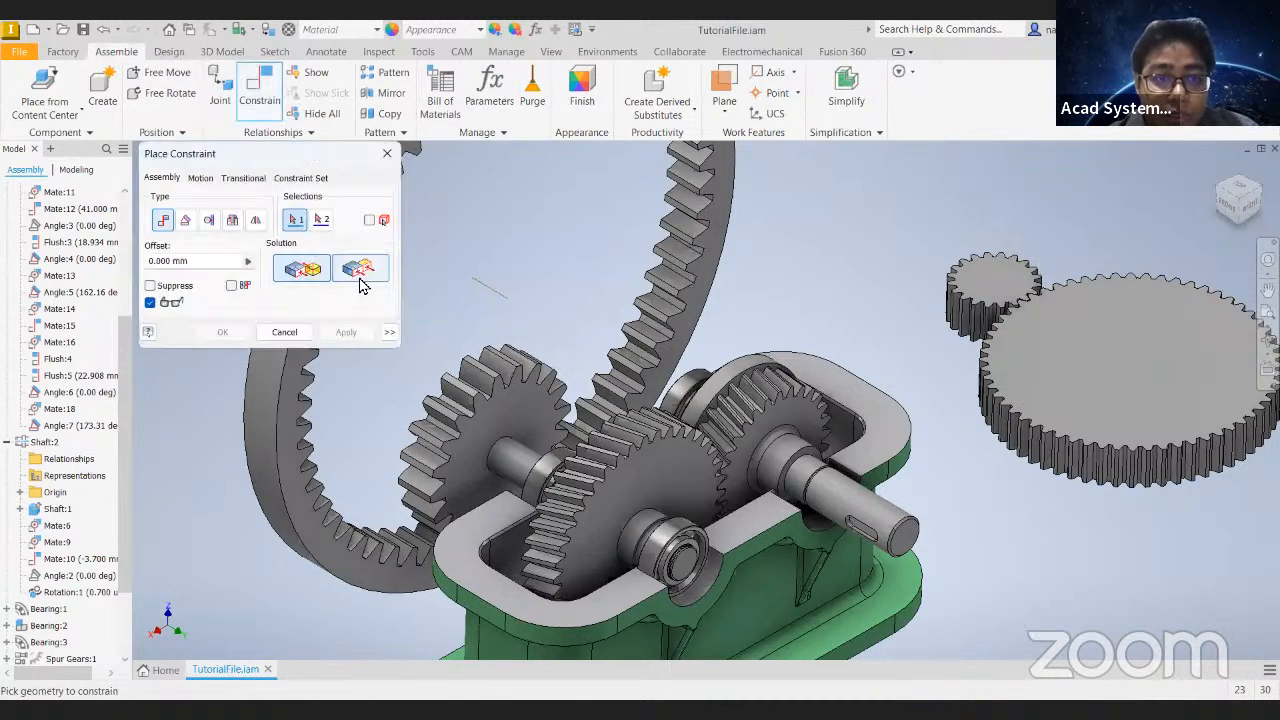
{"action": "left_click", "coordinate": [995, 268]}
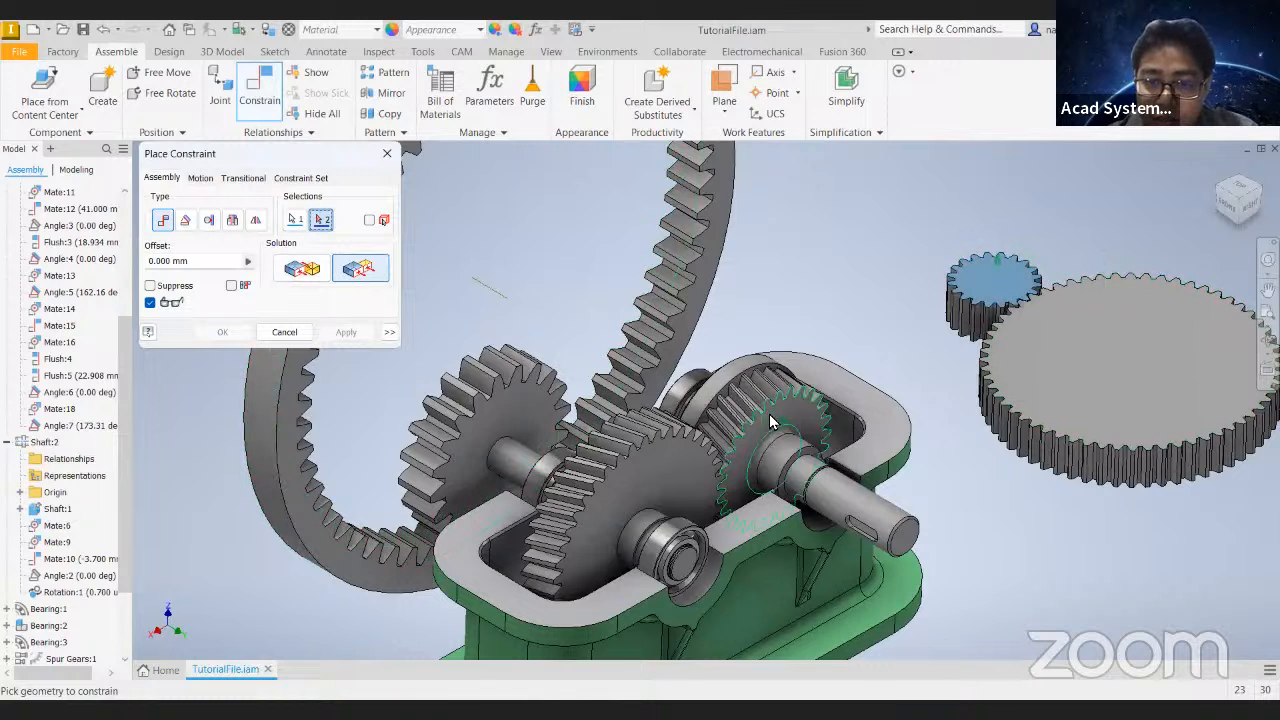
{"action": "left_click", "coordinate": [770, 420]}
{"action": "middle_click_drag", "start_coordinate": [897, 374], "coordinate": [764, 424]}
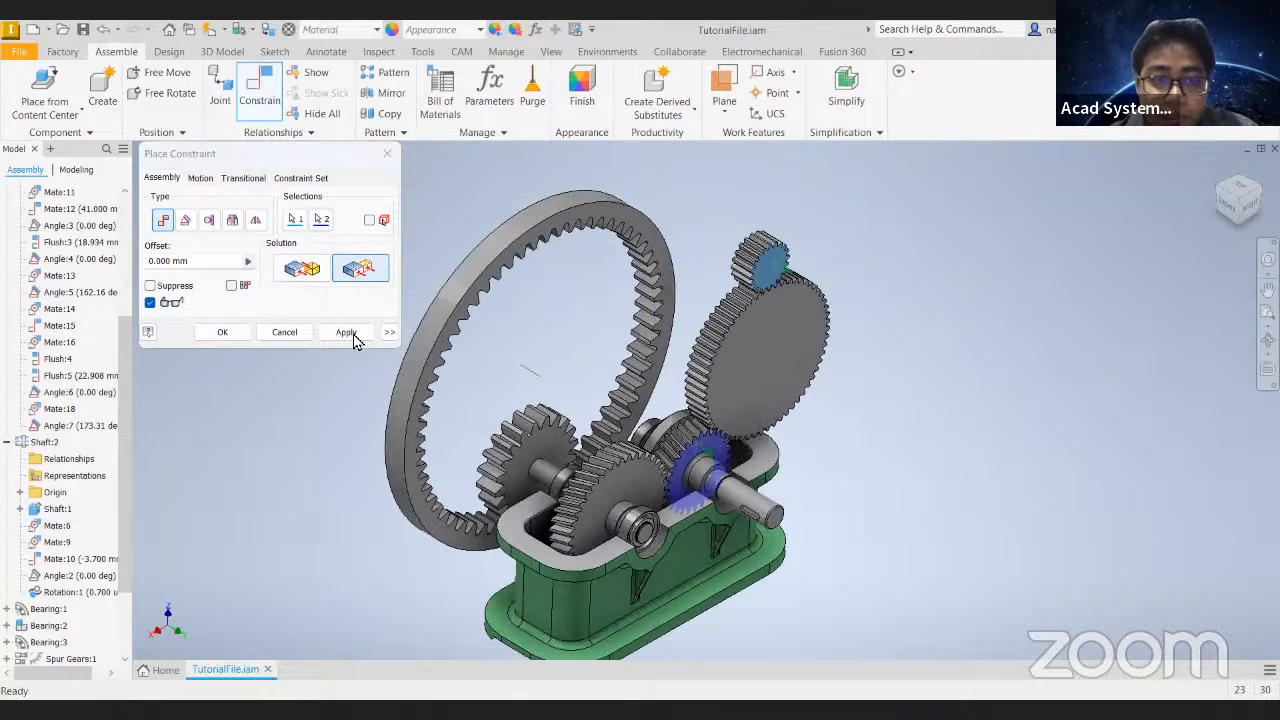
- Move the new gear pair and compare its size and alignment with the helical gear on the input shaft
{"action": "left_click_drag", "start_coordinate": [831, 328], "coordinate": [915, 278]}
{"action": "left_click", "coordinate": [1035, 418]}
{"action": "middle_click_drag", "start_coordinate": [987, 439], "coordinate": [904, 484]}
{"action": "left_click_drag", "start_coordinate": [742, 256], "coordinate": [769, 276]}
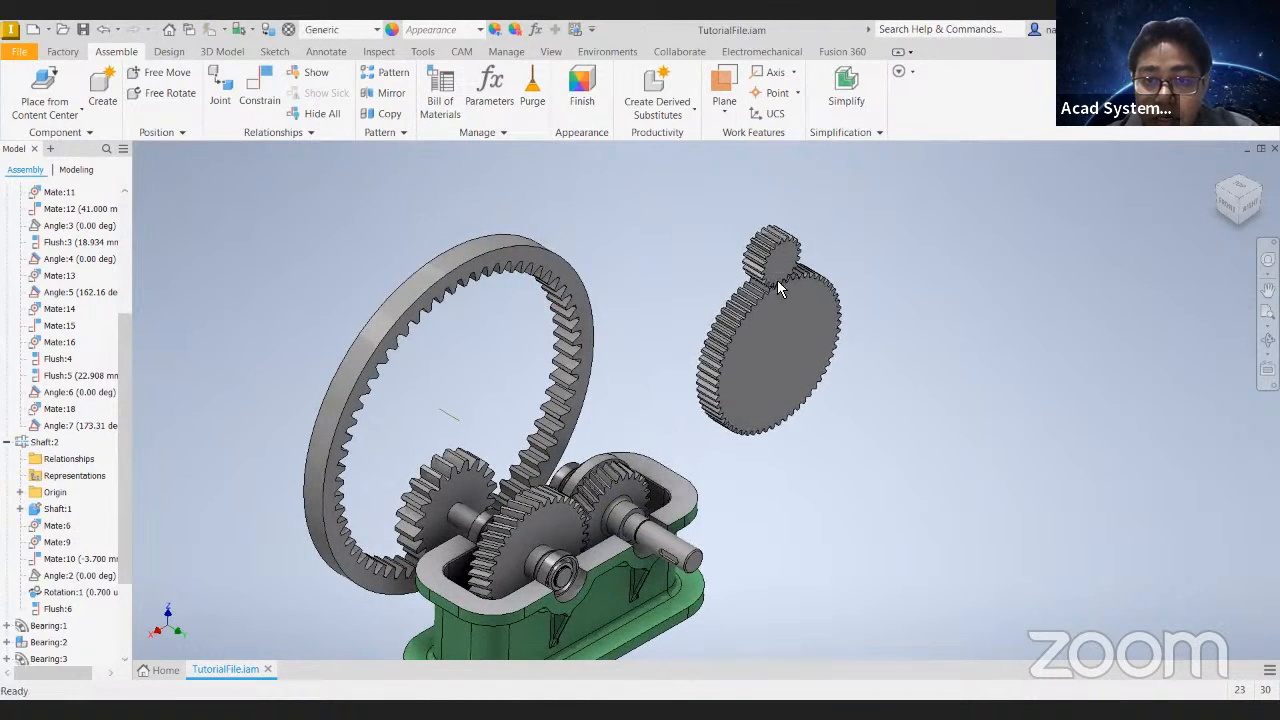
{"action": "scroll", "coordinate": [800, 365], "scroll_direction": "down", "scroll_amount": 5}
{"action": "scroll", "coordinate": [804, 332], "scroll_direction": "up", "scroll_amount": 6}
{"action": "middle_click_drag", "start_coordinate": [808, 298], "coordinate": [797, 354], "text": "shift"}
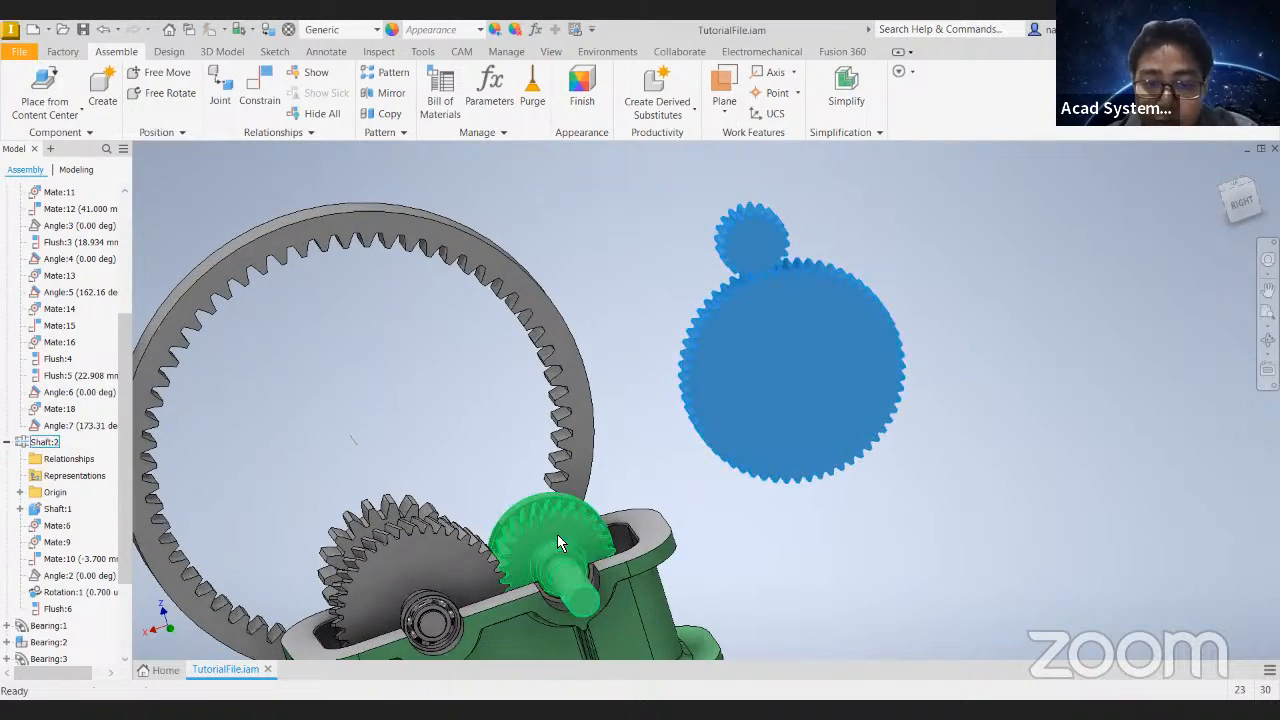
{"action": "left_click_drag", "start_coordinate": [556, 550], "coordinate": [623, 394]}
- Review the design parameters of the helical gear pair Spur Gears:1 without changing them
{"action": "scroll", "coordinate": [45, 580], "scroll_direction": "down", "scroll_amount": 3}
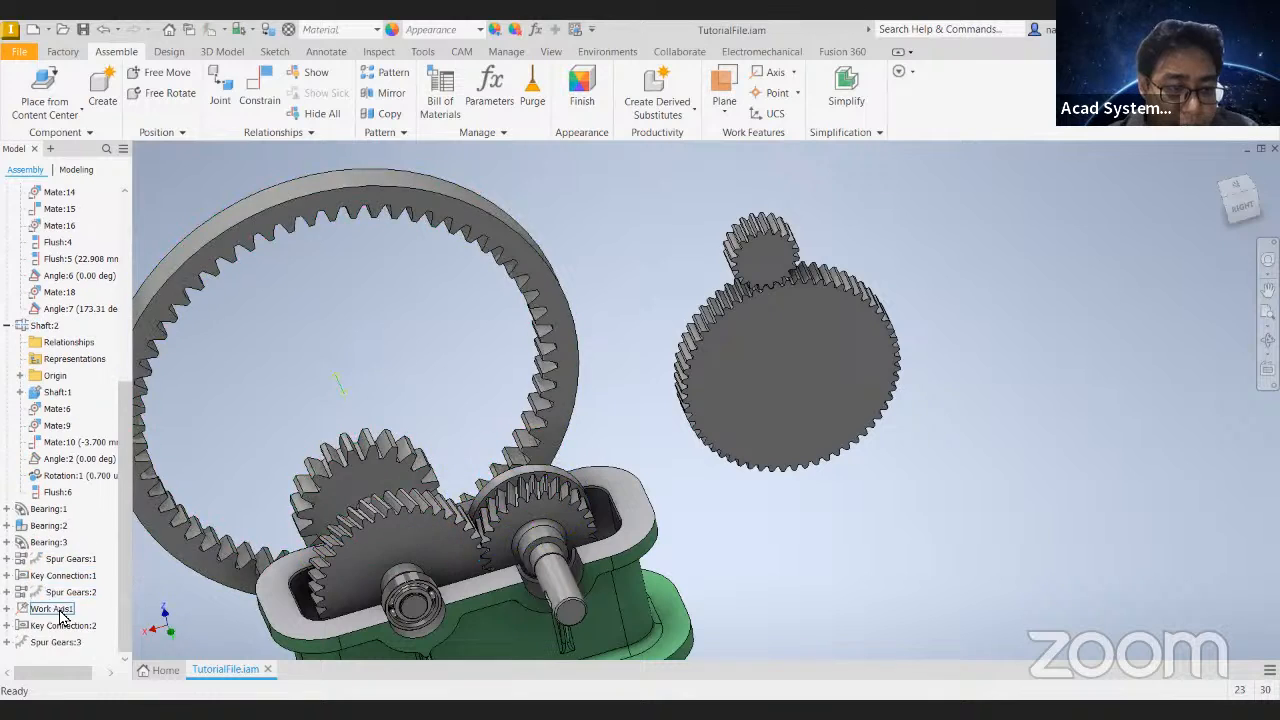
{"action": "right_click", "coordinate": [60, 559]}
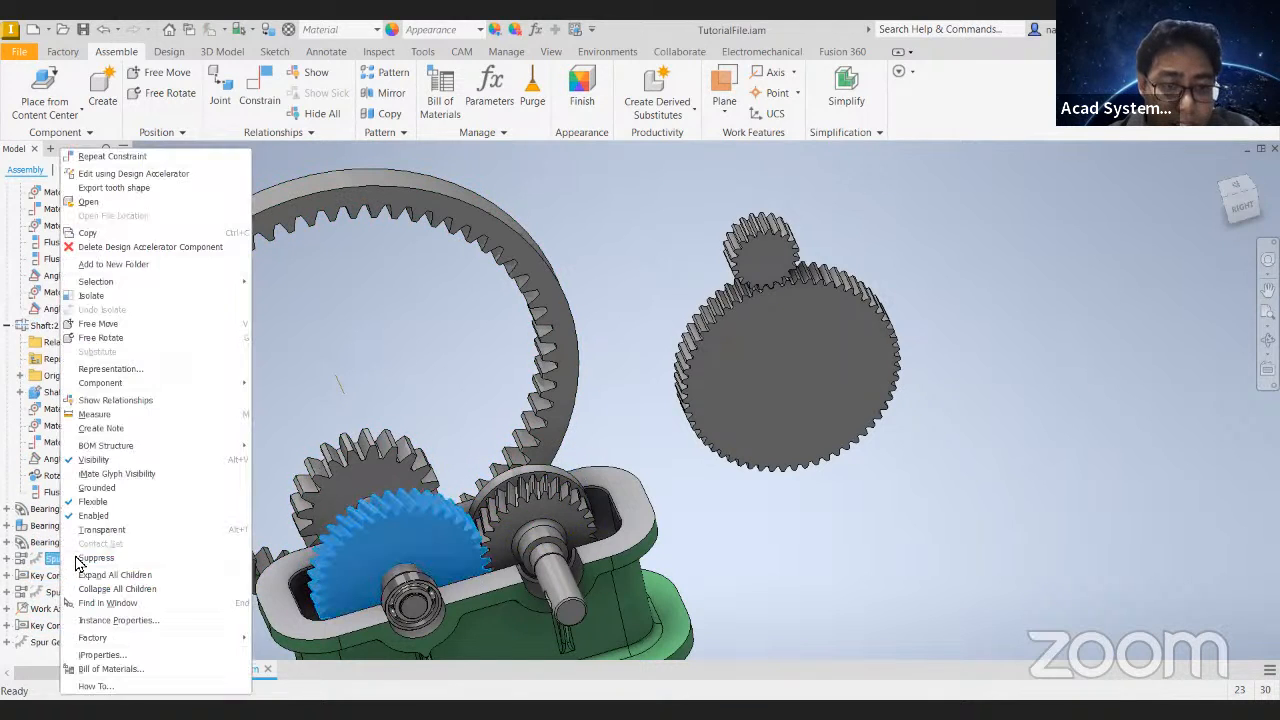
{"action": "left_click", "coordinate": [130, 174]}
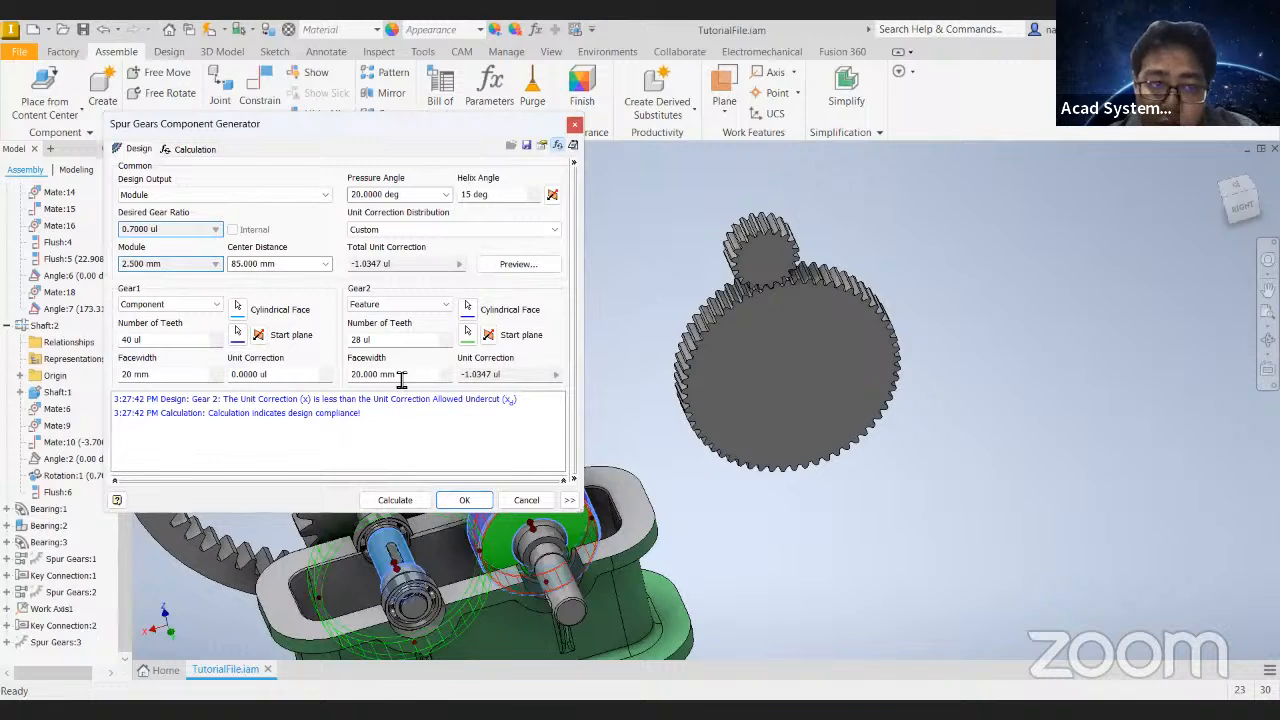
{"action": "left_click", "coordinate": [522, 502]}
- Edit the new gear pair Spur Gears:3 and set Gear 1's facewidth to 28
{"action": "right_click", "coordinate": [56, 641]}
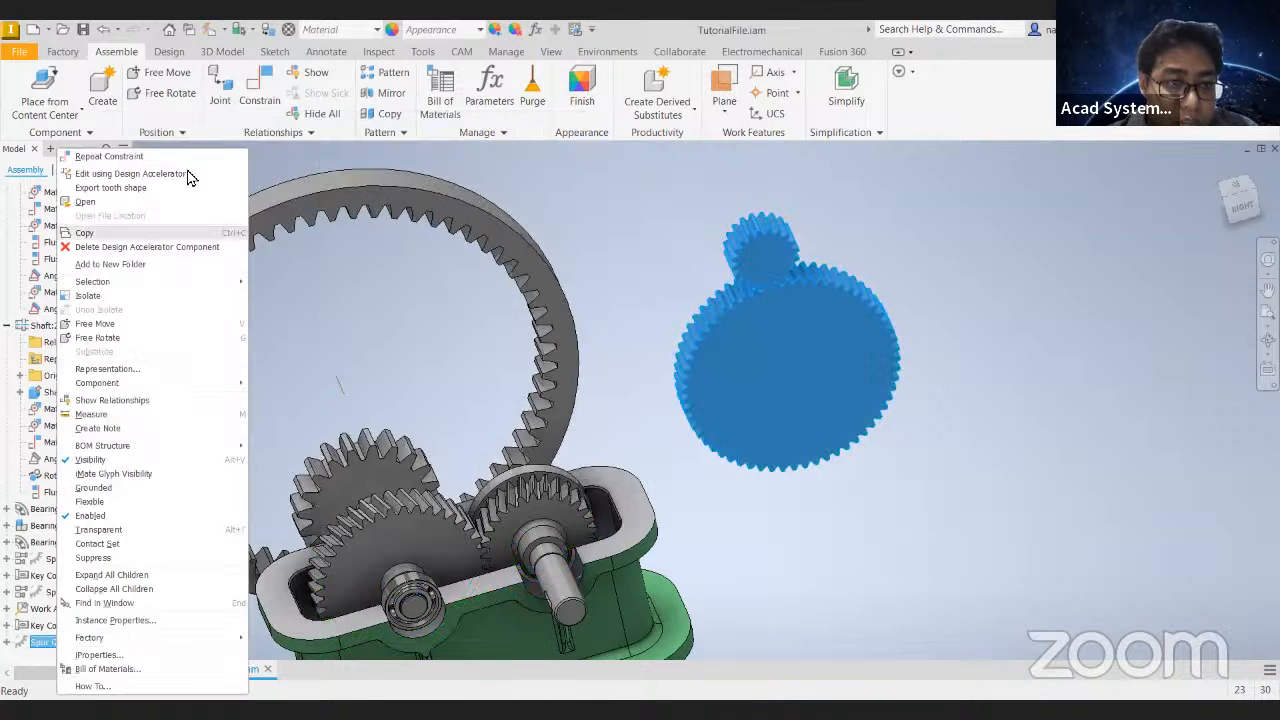
{"action": "left_click", "coordinate": [170, 171]}
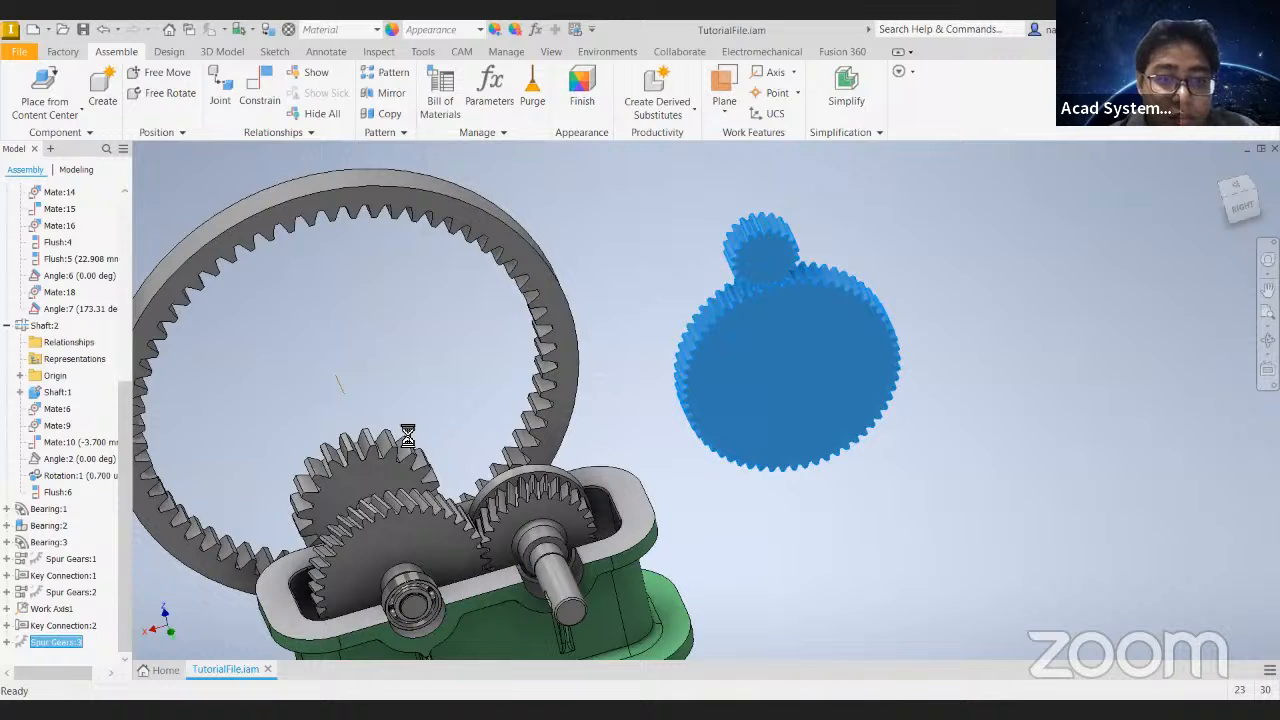
{"action": "left_click", "coordinate": [173, 378]}
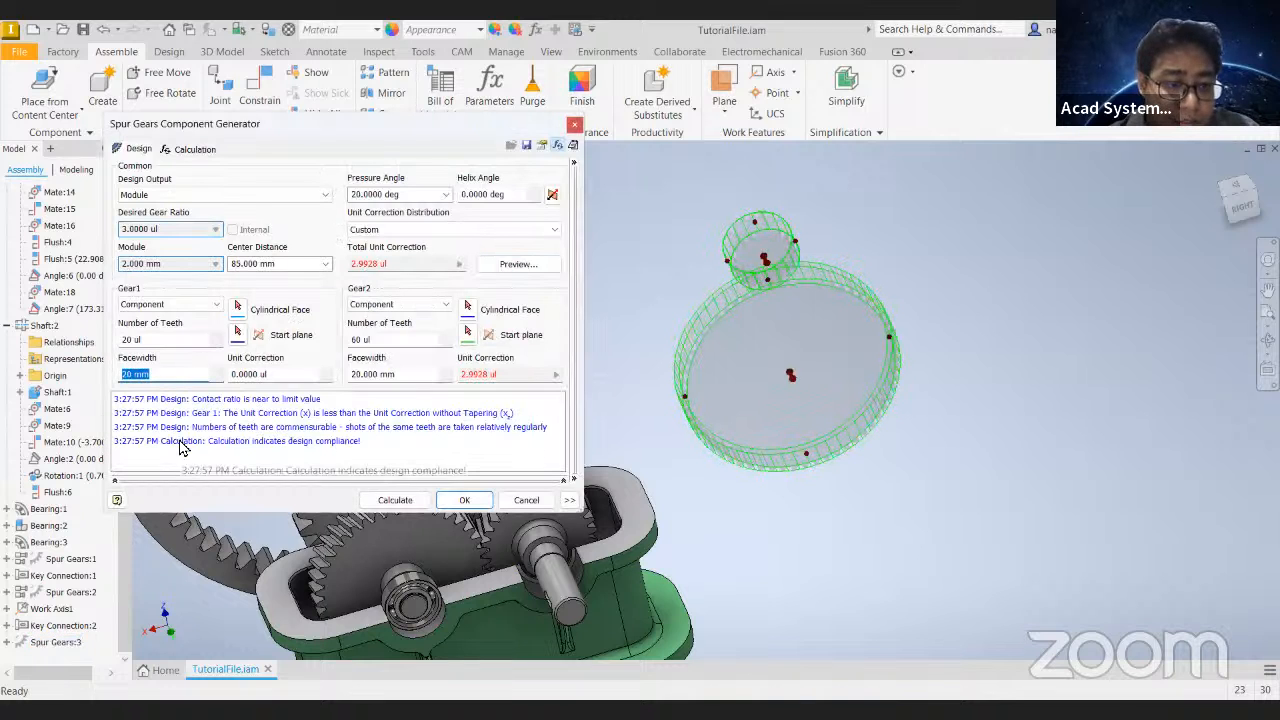
{"action": "type", "text": "28"}
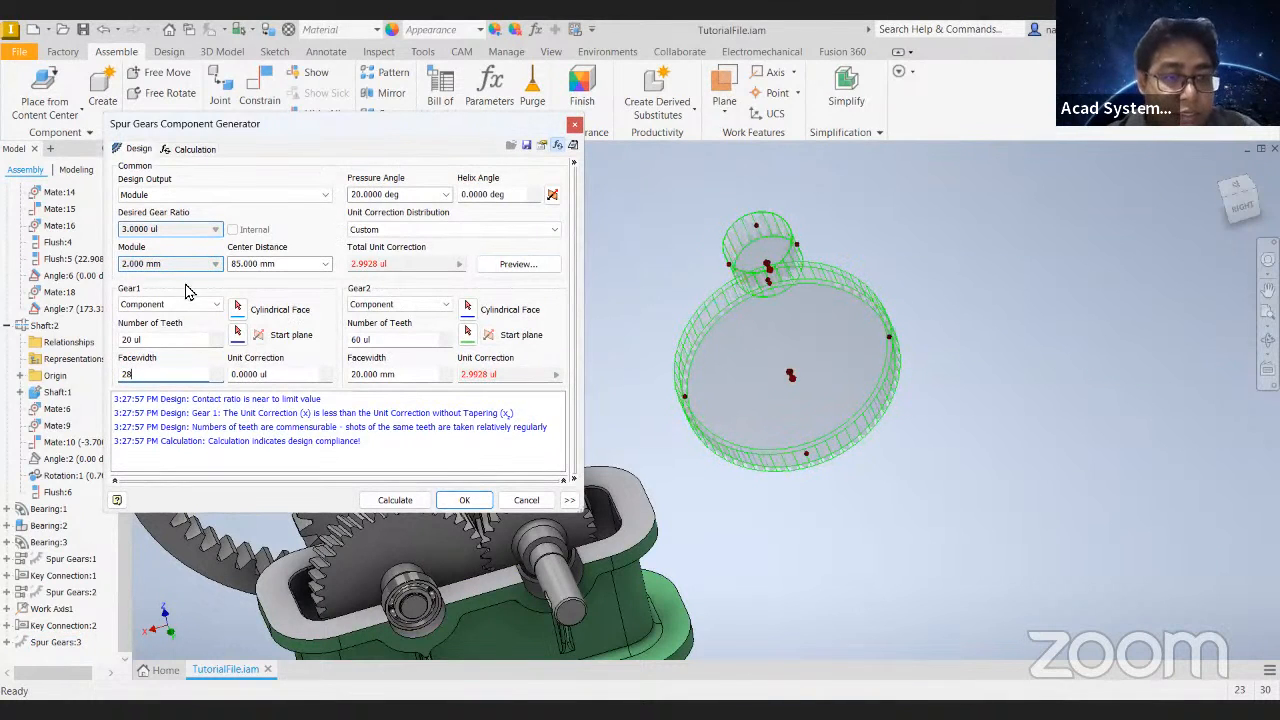
- Set the design output to Center Distance, the module to 2.5 and the helix angle to 15, and recalculate the pair
{"action": "left_click", "coordinate": [184, 196]}
{"action": "left_click", "coordinate": [160, 231]}
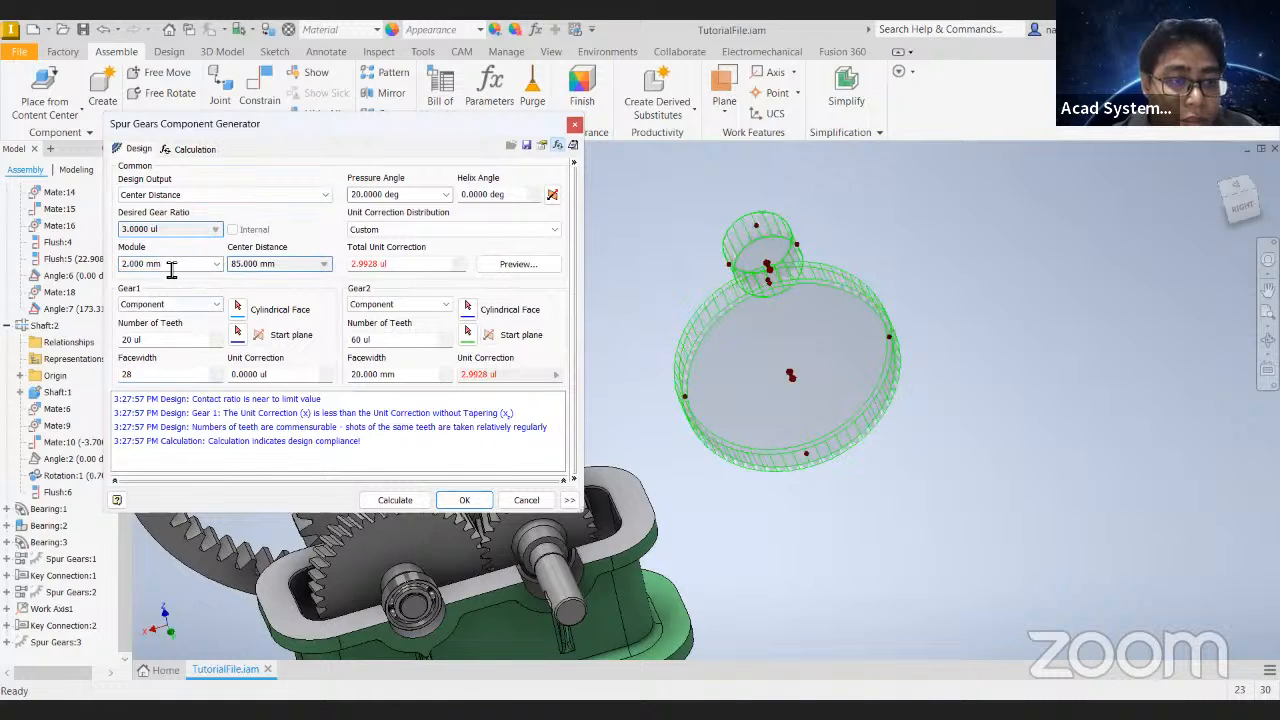
{"action": "type", "text": "2.5"}
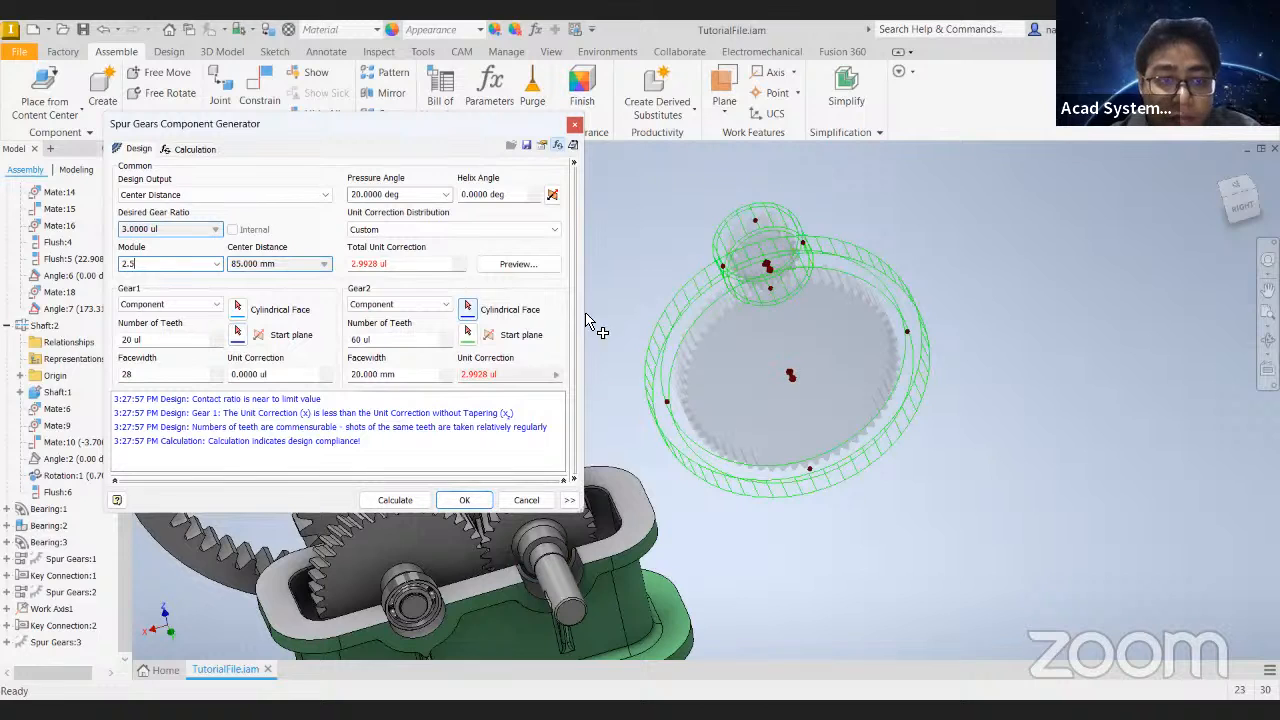
{"action": "left_click", "coordinate": [508, 198]}
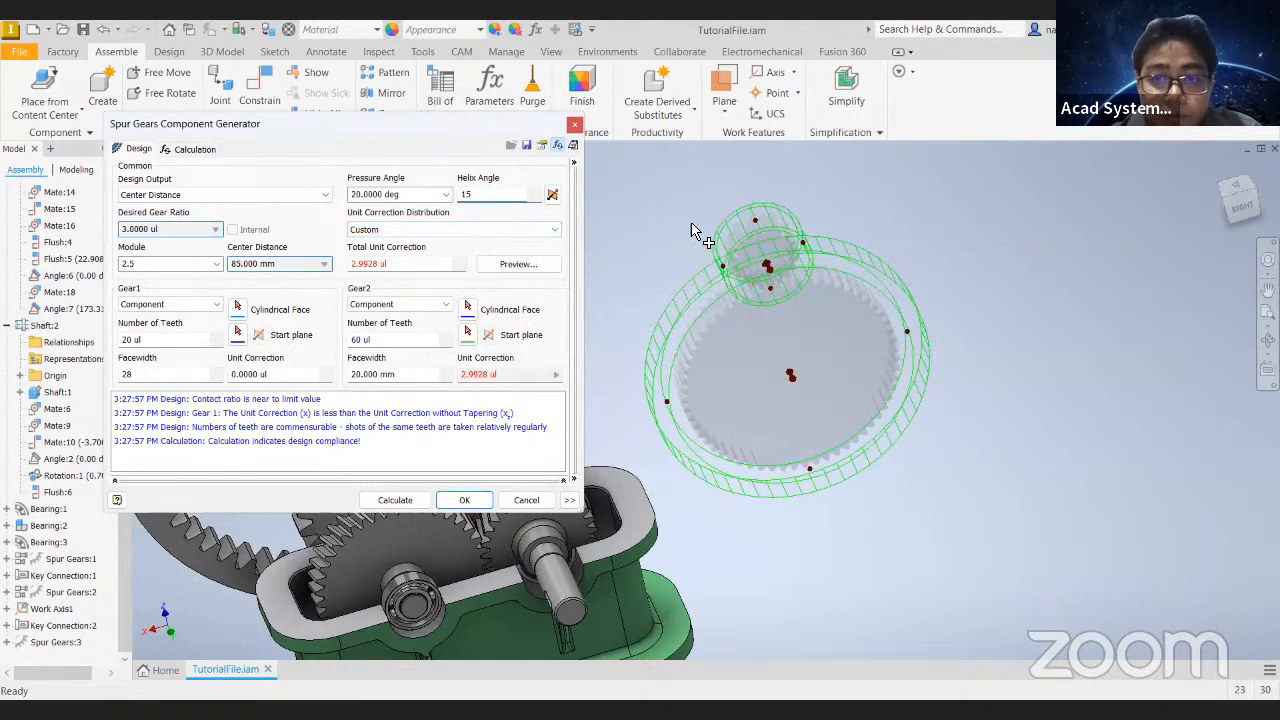
{"action": "left_click", "coordinate": [395, 500]}
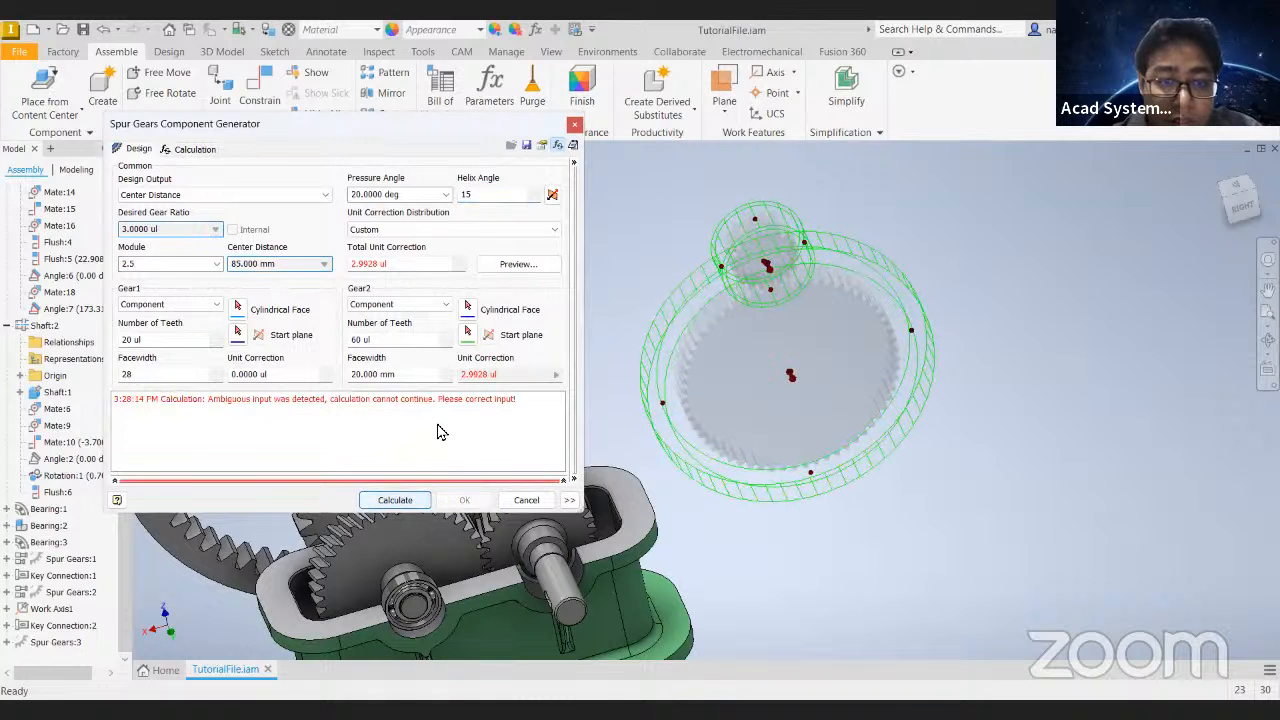
- Try recalculating the gear pair with Gear 2's number of teeth set to 10, and discard the edit
{"action": "left_click", "coordinate": [407, 266]}
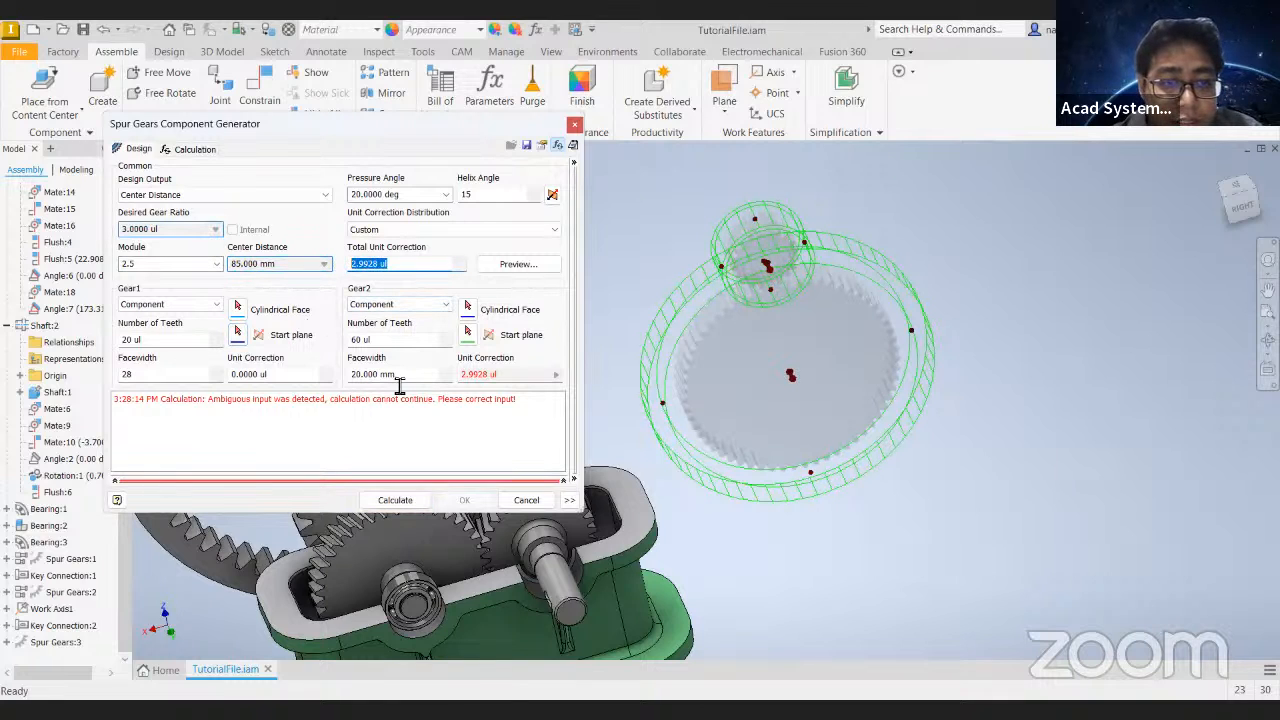
{"action": "left_click", "coordinate": [393, 341]}
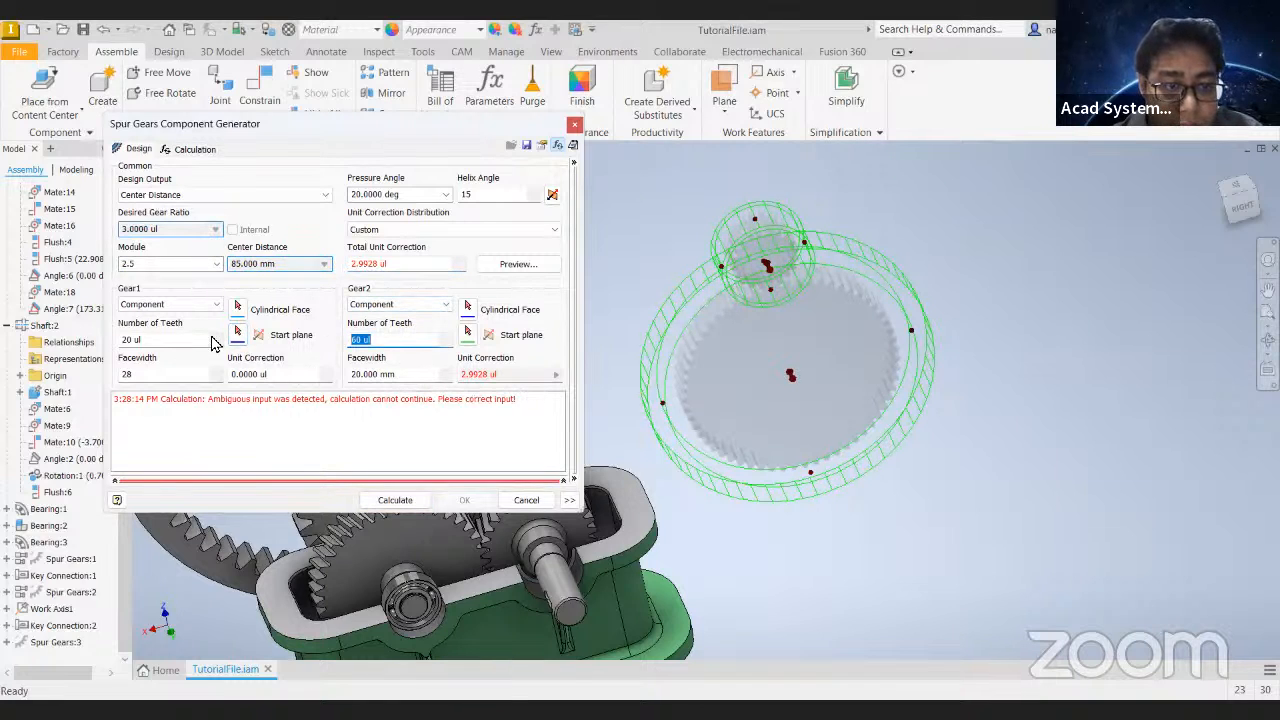
{"action": "left_click", "coordinate": [215, 268]}
{"action": "left_click", "coordinate": [400, 345]}
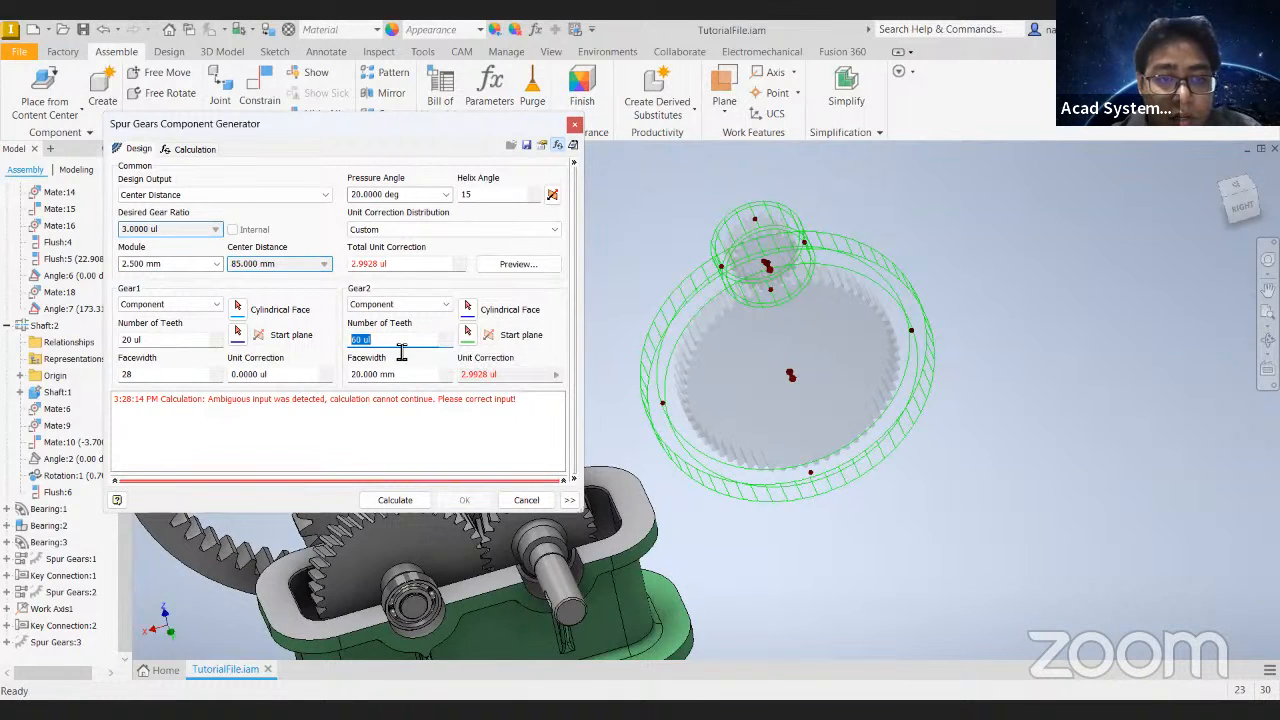
{"action": "left_click_drag", "start_coordinate": [402, 352], "coordinate": [259, 348]}
{"action": "type", "text": "6"}
{"action": "type", "text": "0"}
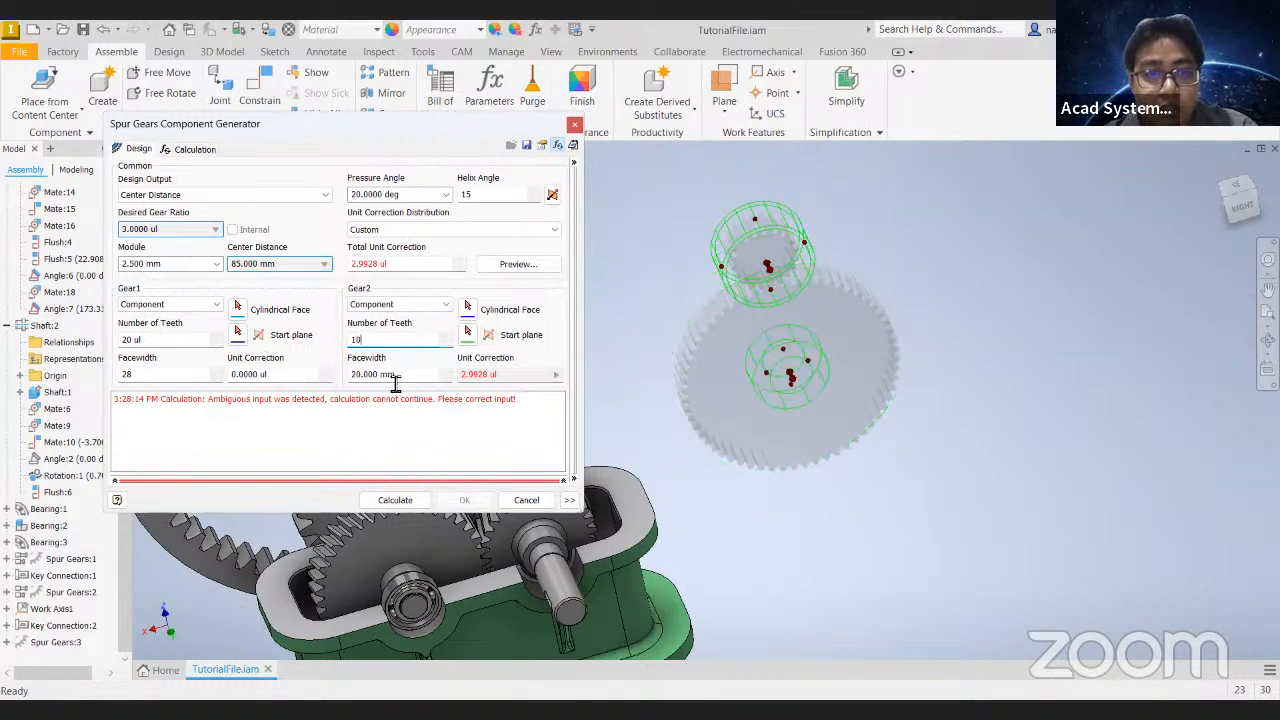
{"action": "left_click", "coordinate": [415, 503]}
{"action": "left_click", "coordinate": [524, 504]}
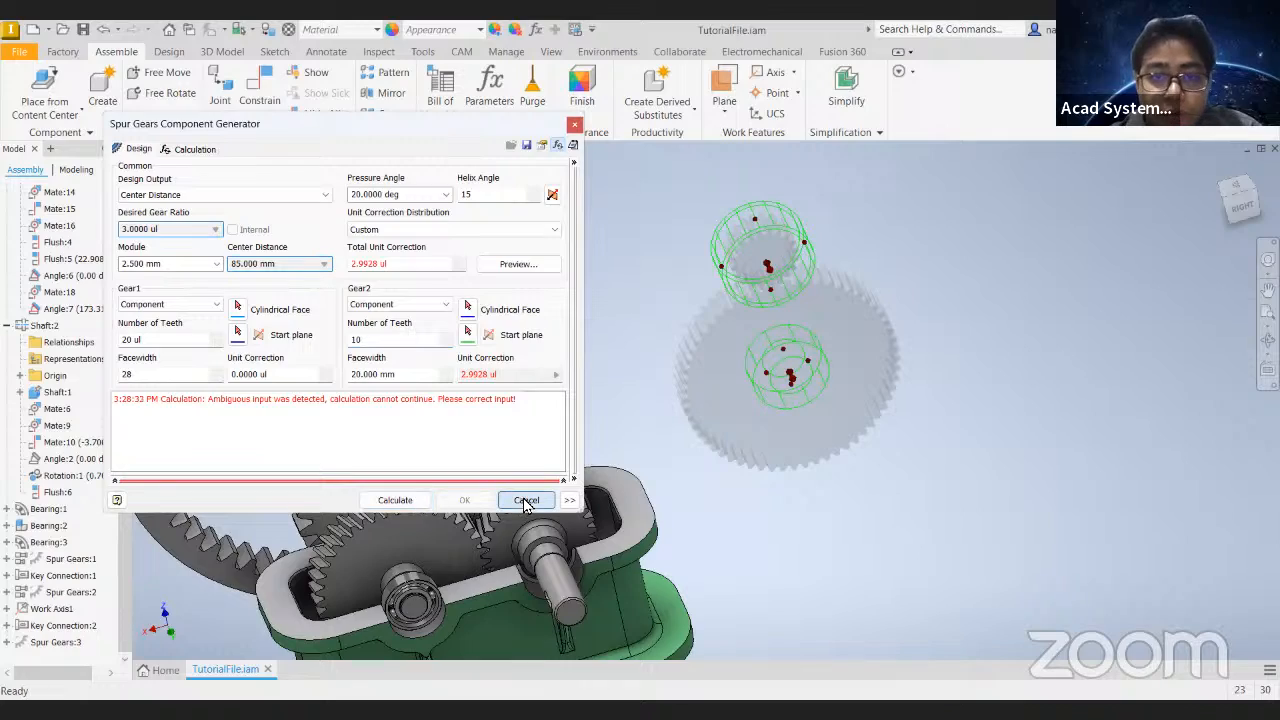
- Move the separate gear pair Spur Gears:3 away from the gearbox and delete it as a Design Accelerator component
{"action": "middle_click_drag", "start_coordinate": [654, 252], "coordinate": [429, 194], "text": "shift"}
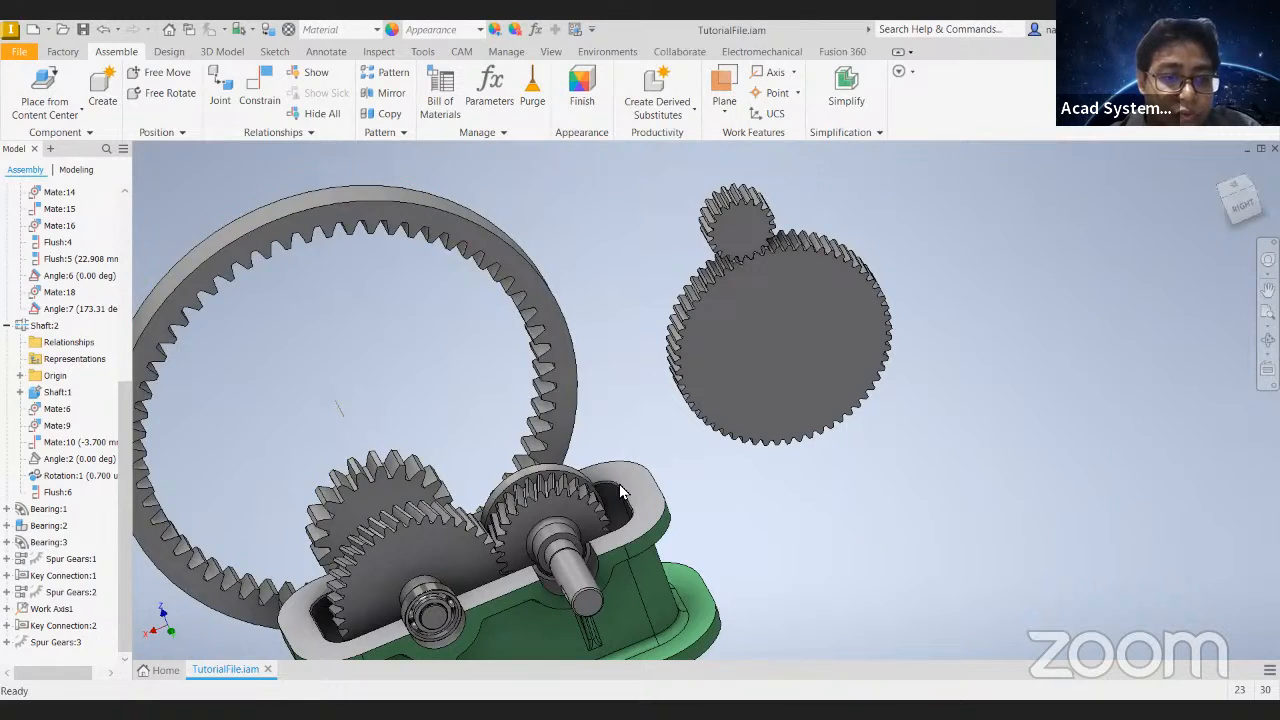
{"action": "left_click", "coordinate": [734, 295]}
{"action": "left_click", "coordinate": [663, 306]}
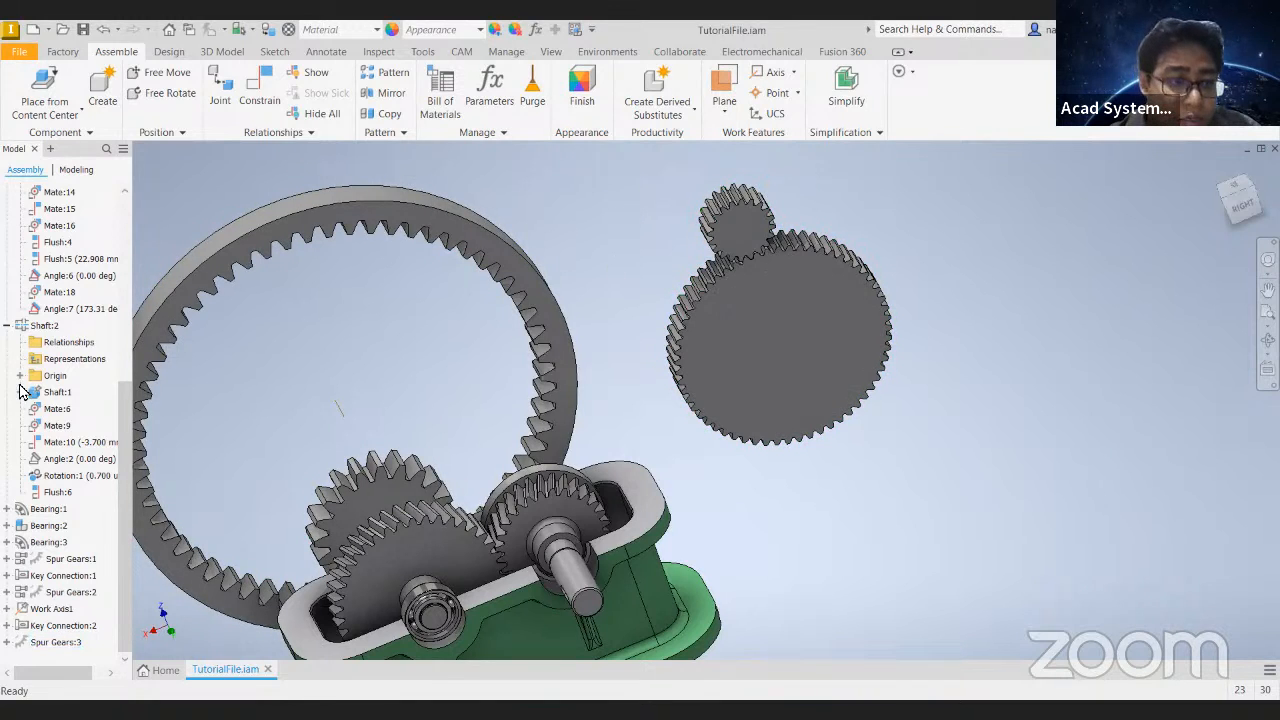
{"action": "left_click", "coordinate": [707, 277]}
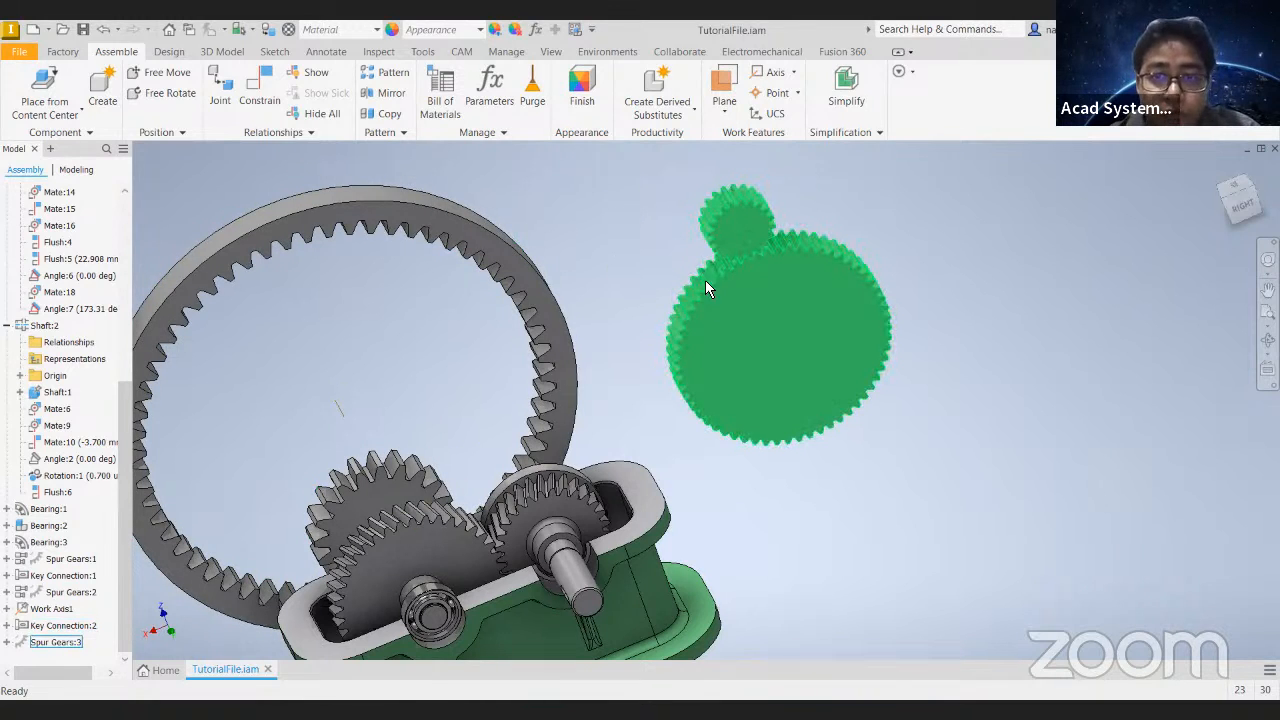
{"action": "mouse_move", "coordinate": [788, 356]}
{"action": "middle_mouse_down", "text": "shift"}
{"action": "mouse_move", "coordinate": [797, 366]}
{"action": "mouse_move", "coordinate": [797, 343]}
{"action": "mouse_move", "coordinate": [768, 342]}
{"action": "middle_mouse_up", "text": "shift"}
{"action": "middle_click_drag", "start_coordinate": [768, 342], "coordinate": [806, 283]}
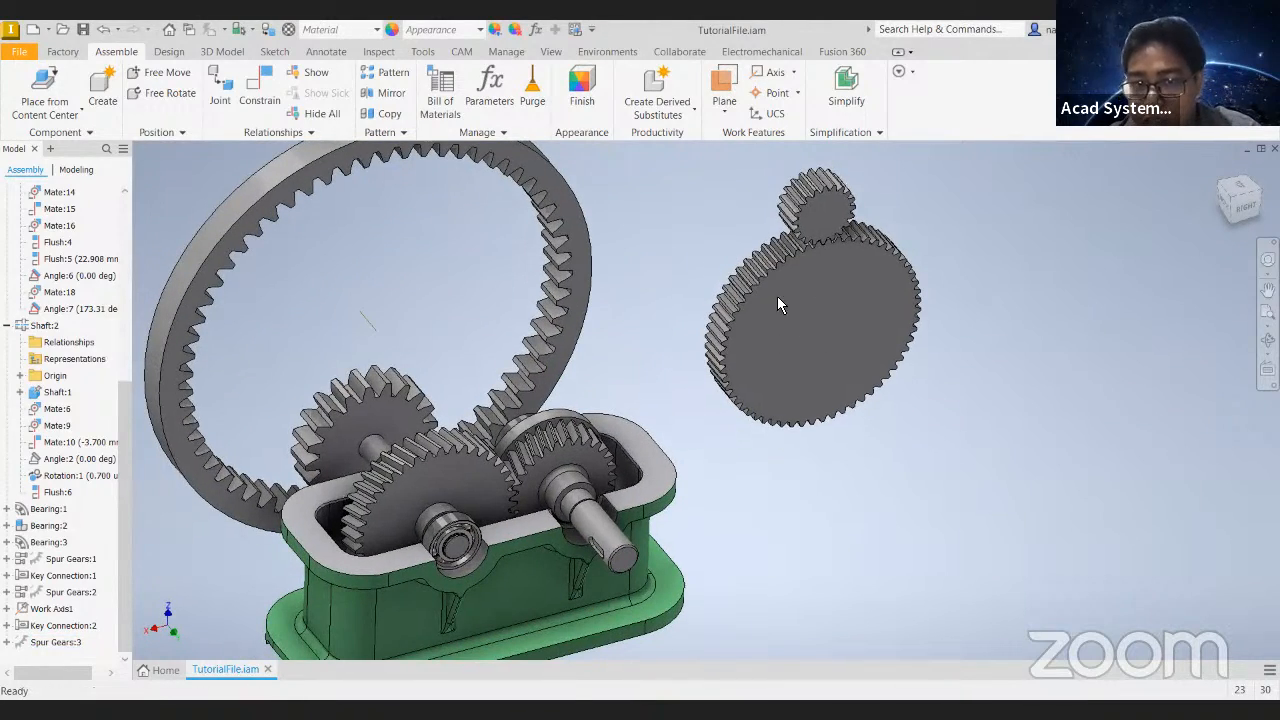
{"action": "left_click_drag", "start_coordinate": [777, 306], "coordinate": [975, 322]}
{"action": "right_click", "coordinate": [984, 308]}
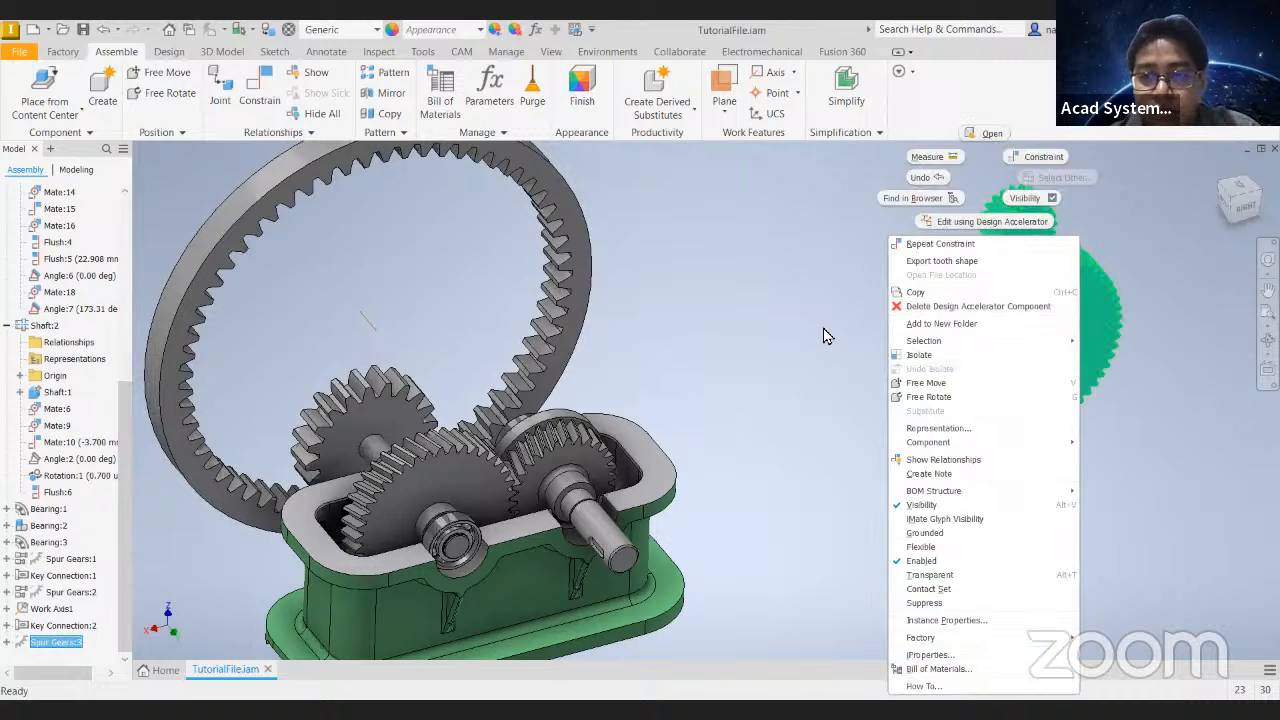
{"action": "left_click", "coordinate": [960, 306]}
{"action": "middle_click_drag", "start_coordinate": [800, 400], "coordinate": [378, 150], "text": "shift"}
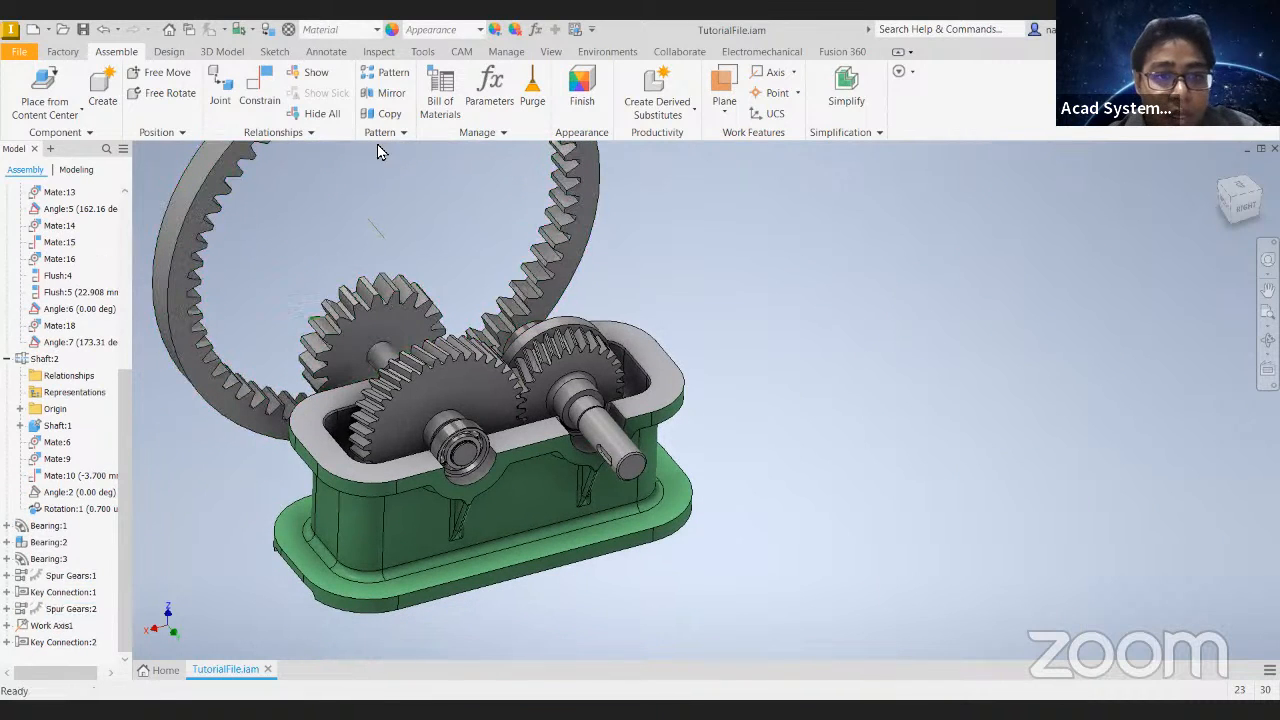
- Generate a worm gear pair with gear ratio 40 and 4 mm tangential module, and place it beside the gearbox
{"action": "left_click", "coordinate": [172, 52]}
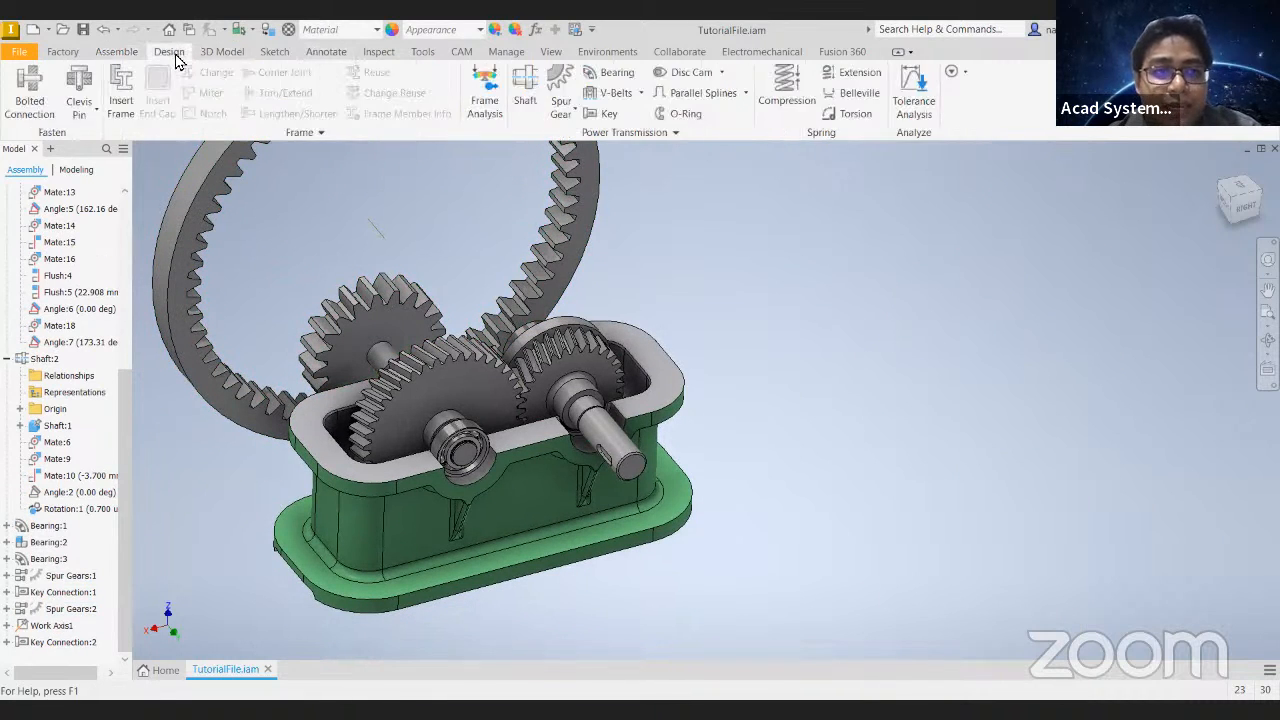
{"action": "left_click", "coordinate": [561, 110]}
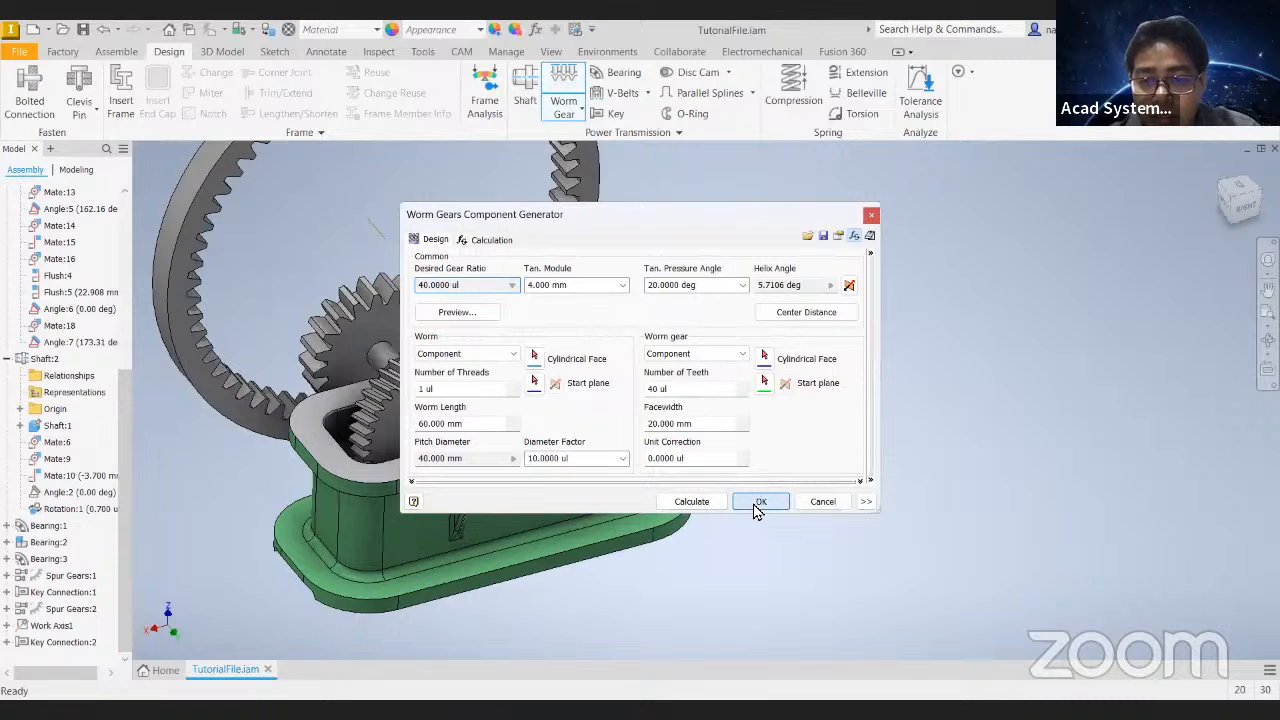
{"action": "left_click", "coordinate": [760, 503]}
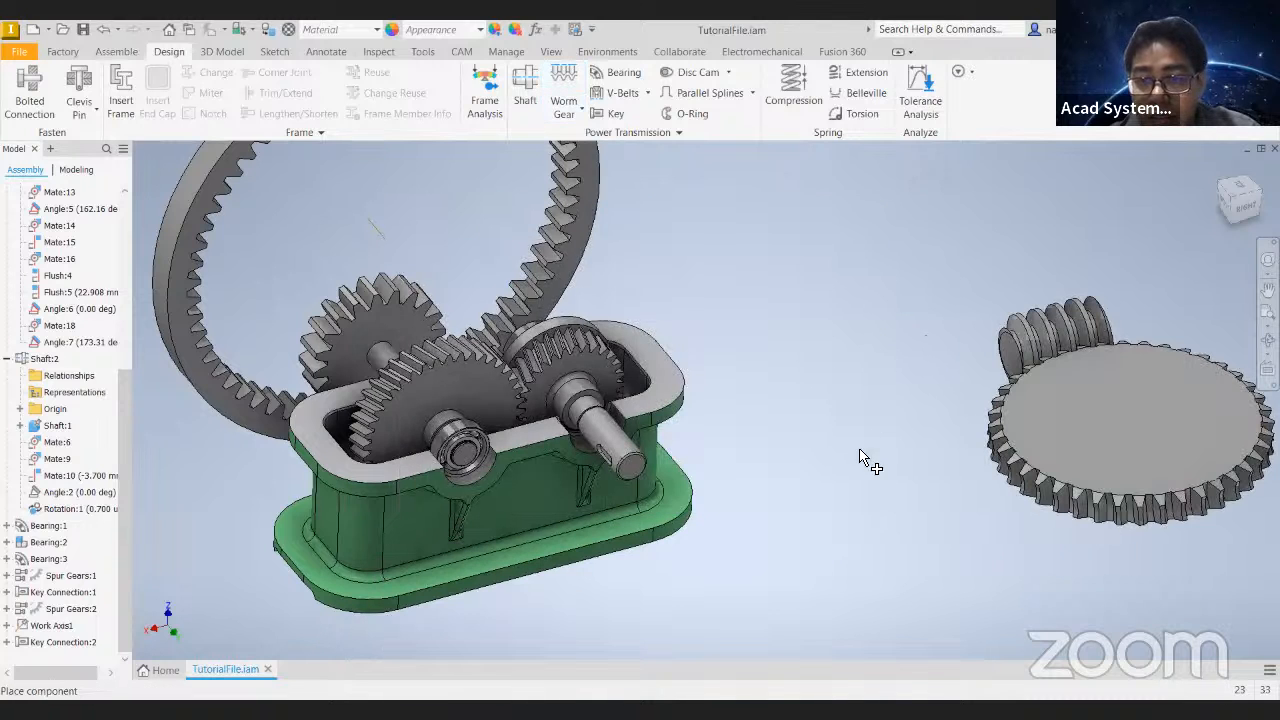
{"action": "left_click", "coordinate": [697, 295]}
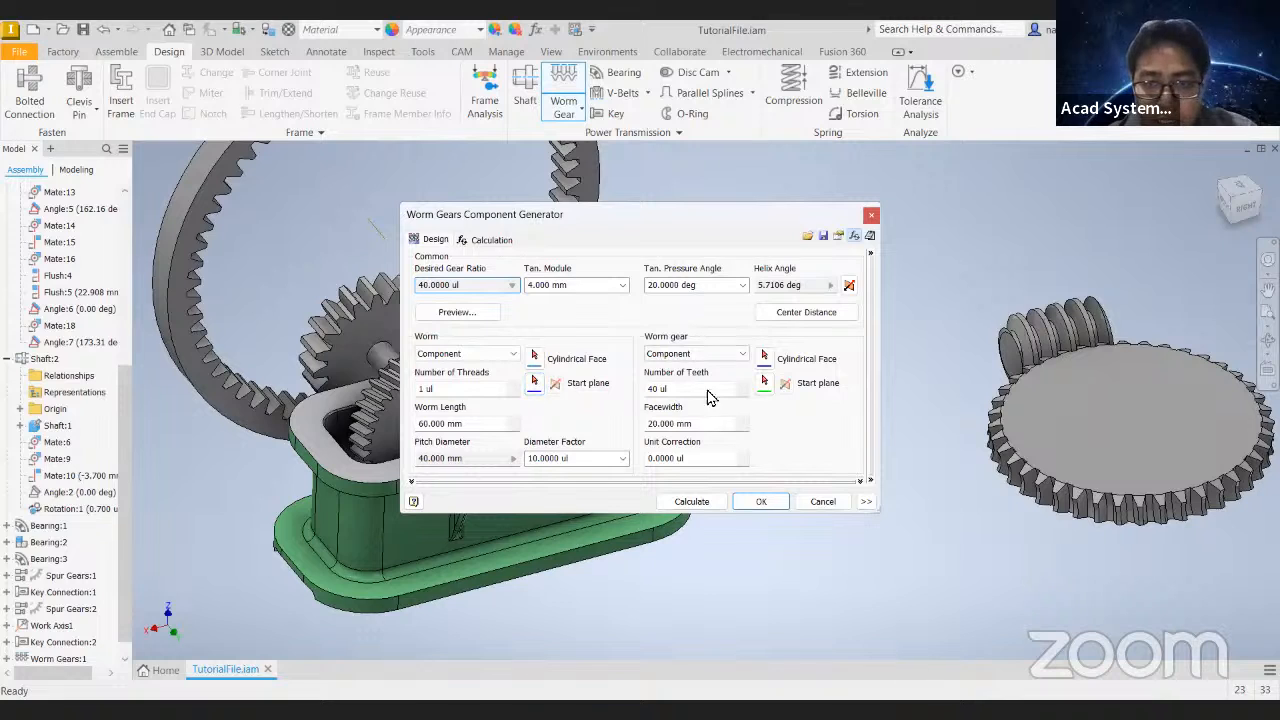
- Review the worm gear generator's thread count and tangential module settings without creating another pair
{"action": "left_click", "coordinate": [470, 390]}
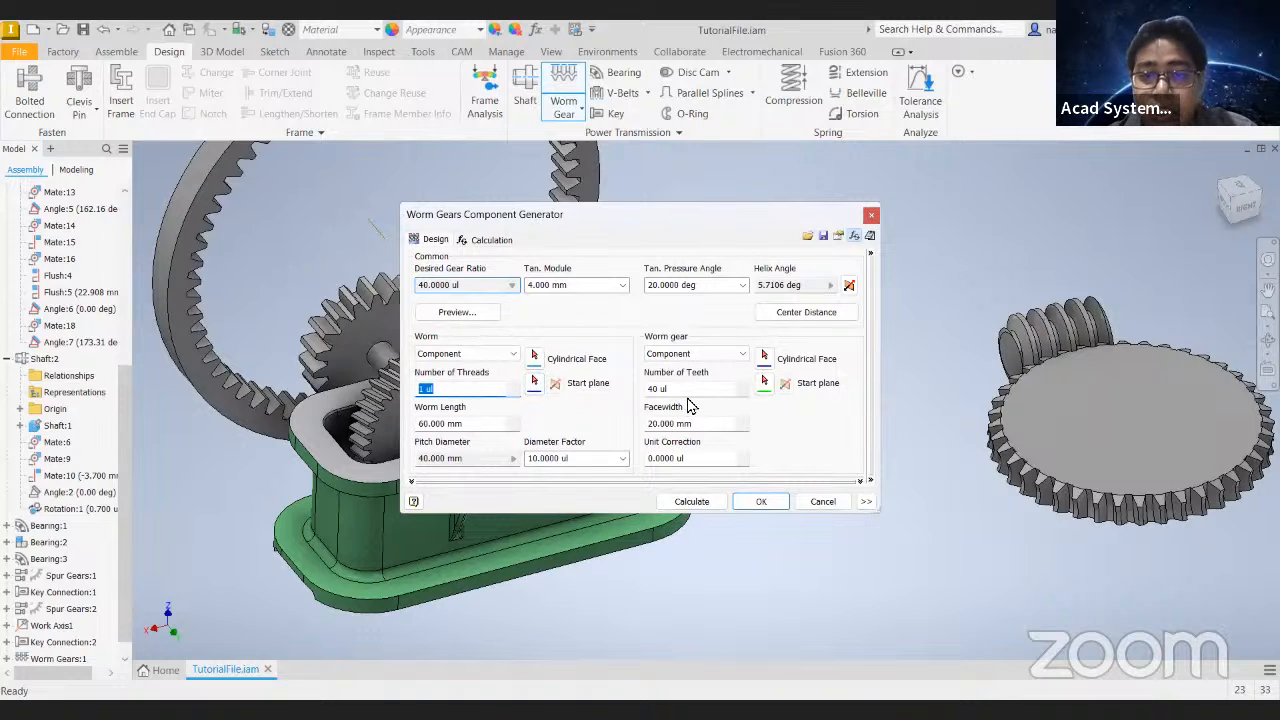
{"action": "left_click", "coordinate": [624, 285]}
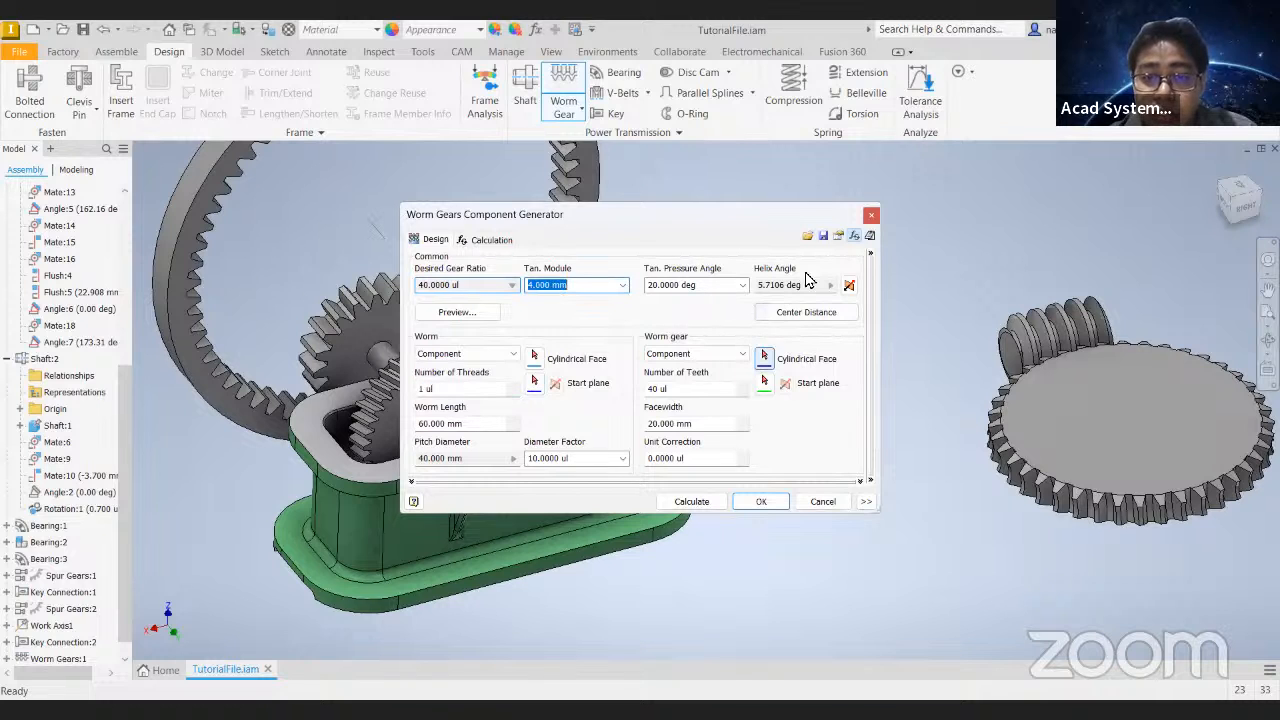
{"action": "left_click", "coordinate": [834, 507]}
- Generate a bevel gear pair with 23 and 57 teeth and 3 mm module, locating Gear 1 by the input shaft's cylindrical face and end face
{"action": "left_click", "coordinate": [561, 117]}
{"action": "left_click", "coordinate": [612, 210]}
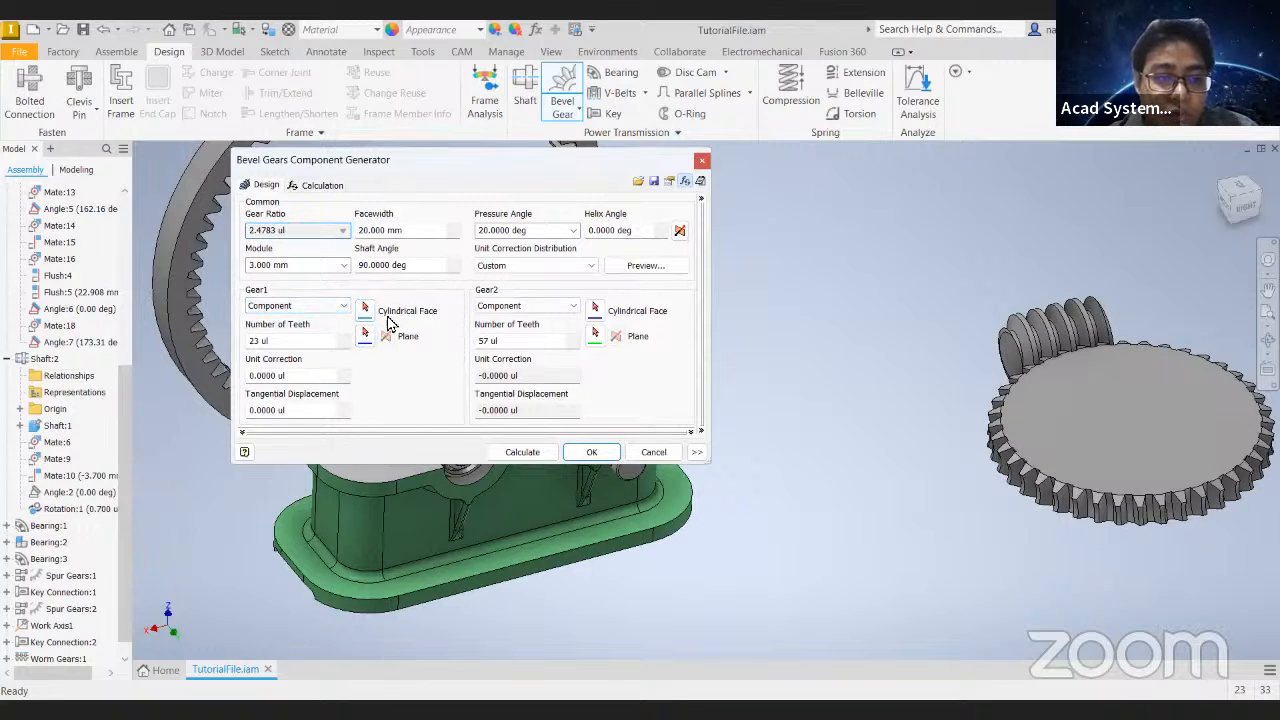
{"action": "middle_click_drag", "start_coordinate": [763, 393], "coordinate": [963, 391]}
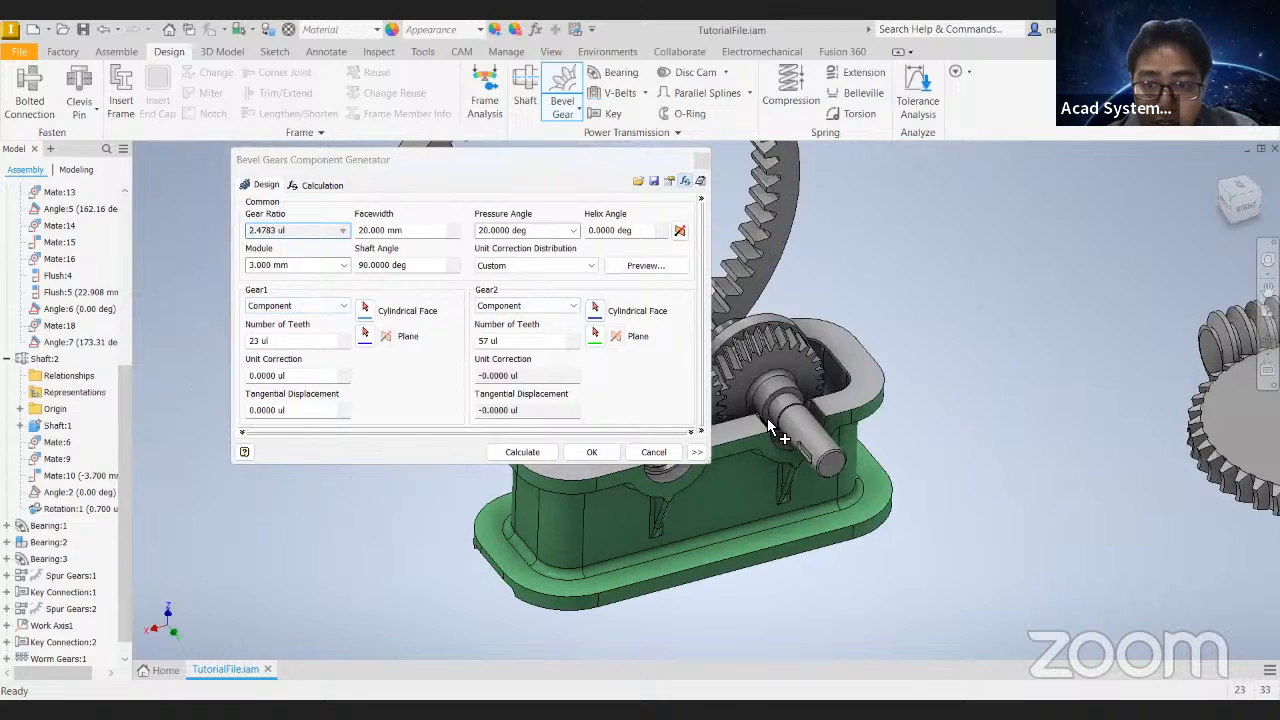
{"action": "left_click", "coordinate": [365, 308]}
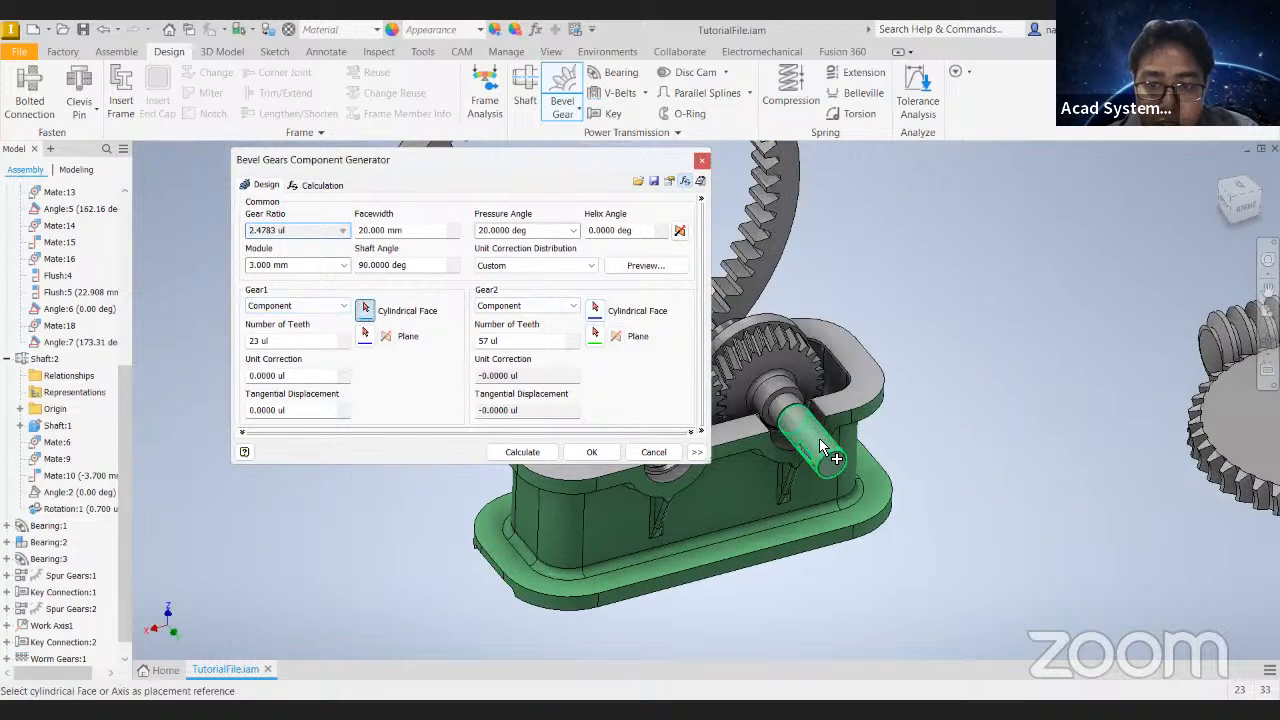
{"action": "left_click", "coordinate": [713, 400]}
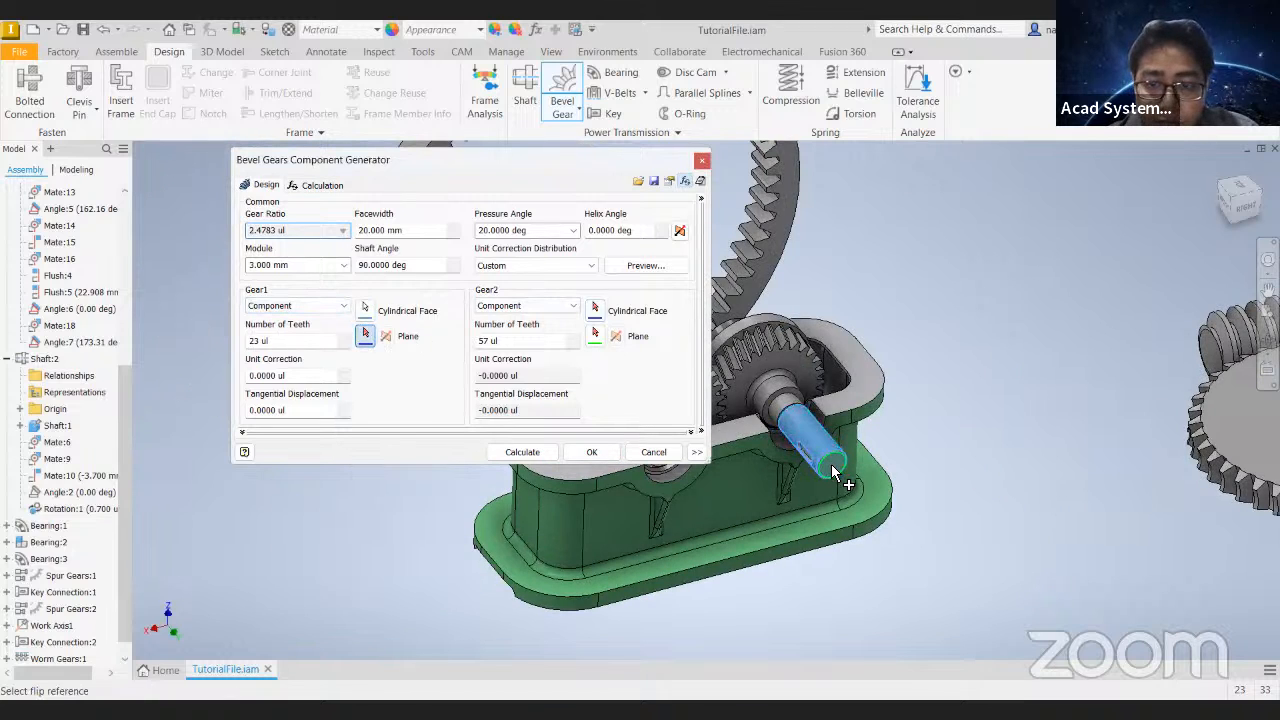
{"action": "middle_click_drag", "start_coordinate": [833, 352], "coordinate": [848, 380], "text": "shift"}
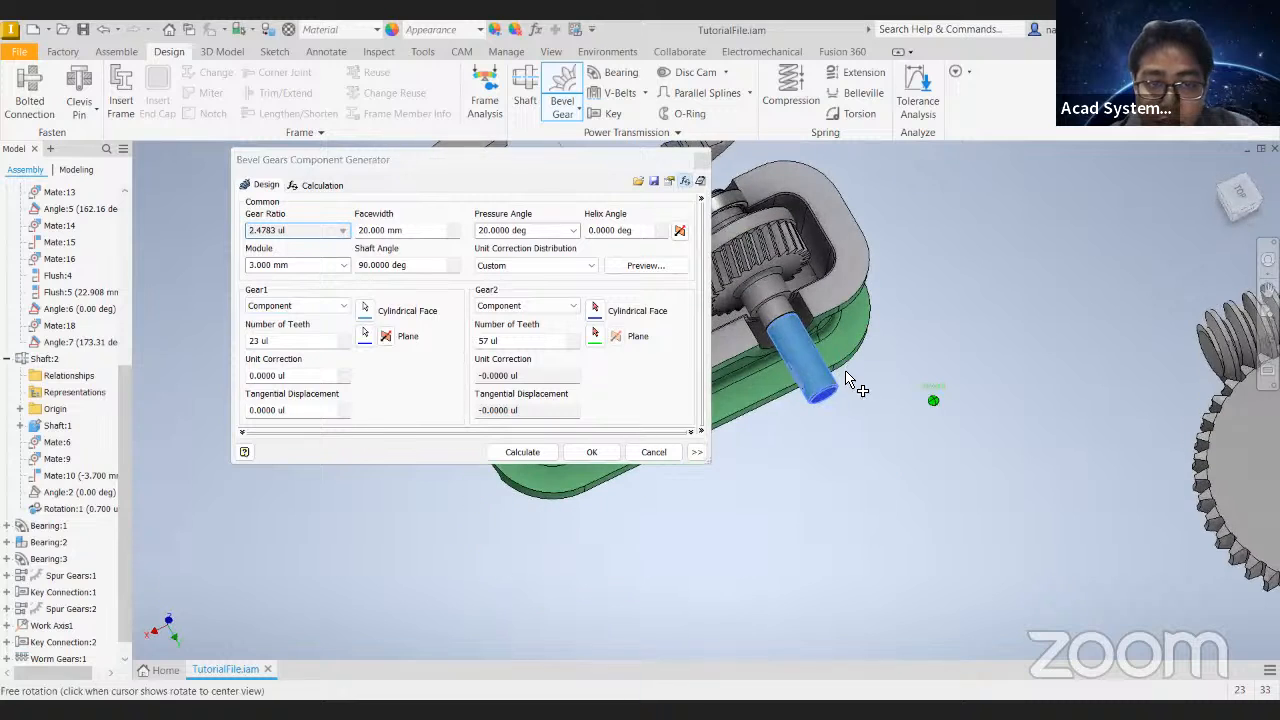
{"action": "left_click", "coordinate": [561, 307]}
{"action": "left_click", "coordinate": [550, 319]}
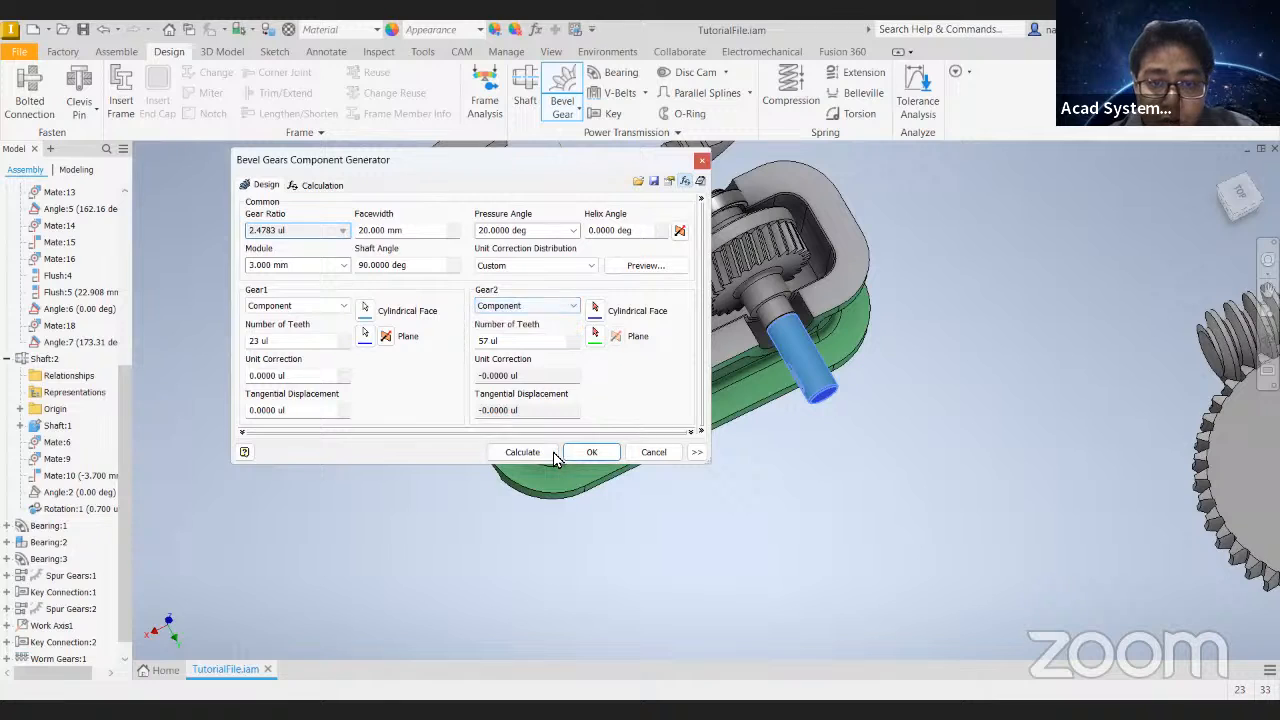
{"action": "left_click", "coordinate": [604, 456]}
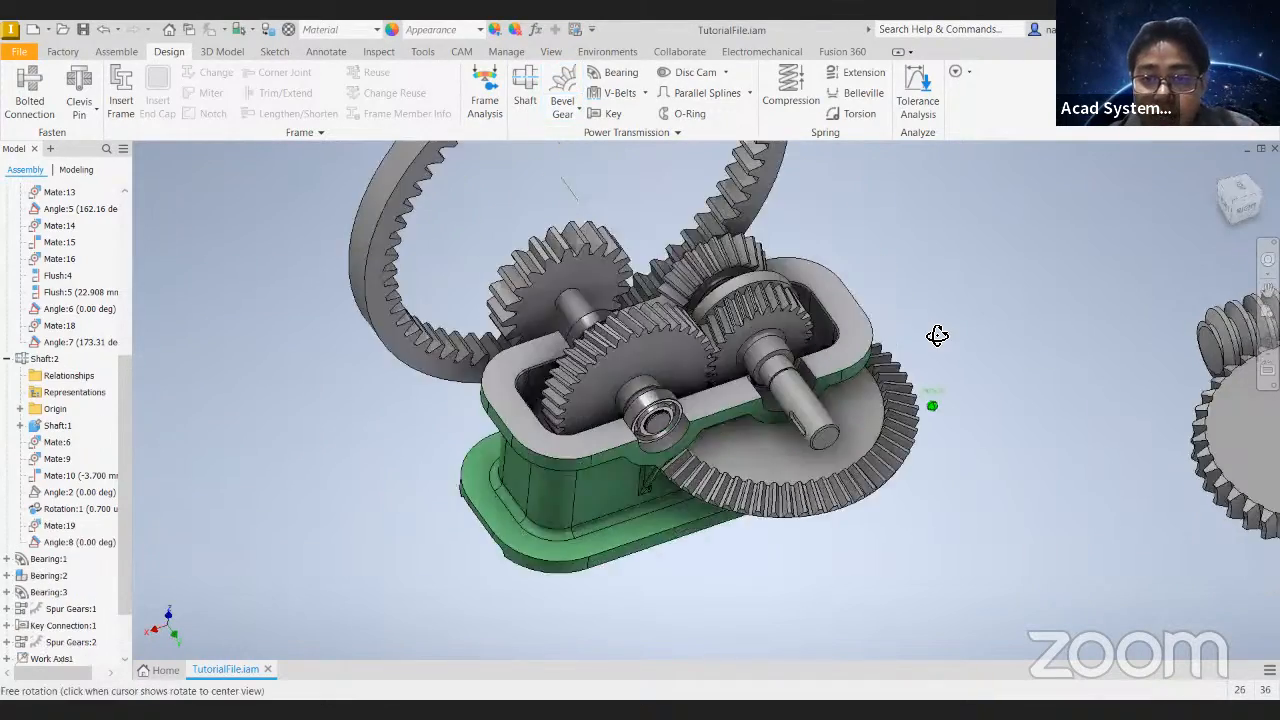
- Slide the bevel gear pair outward along the input shaft to its free end and inspect the tooth meshing
{"action": "left_click_drag", "start_coordinate": [880, 603], "coordinate": [800, 478]}
{"action": "left_click", "coordinate": [63, 52]}
{"action": "left_click", "coordinate": [118, 52]}
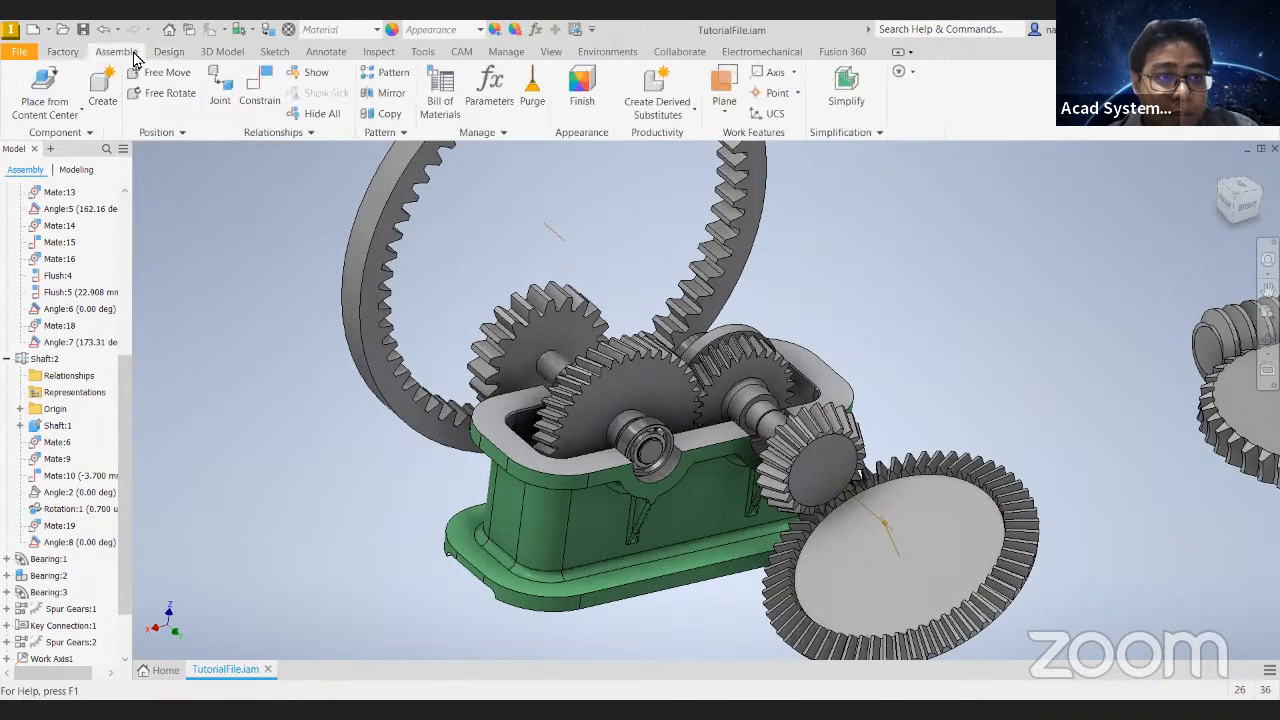
{"action": "left_click", "coordinate": [176, 55]}
{"action": "left_click", "coordinate": [116, 51]}
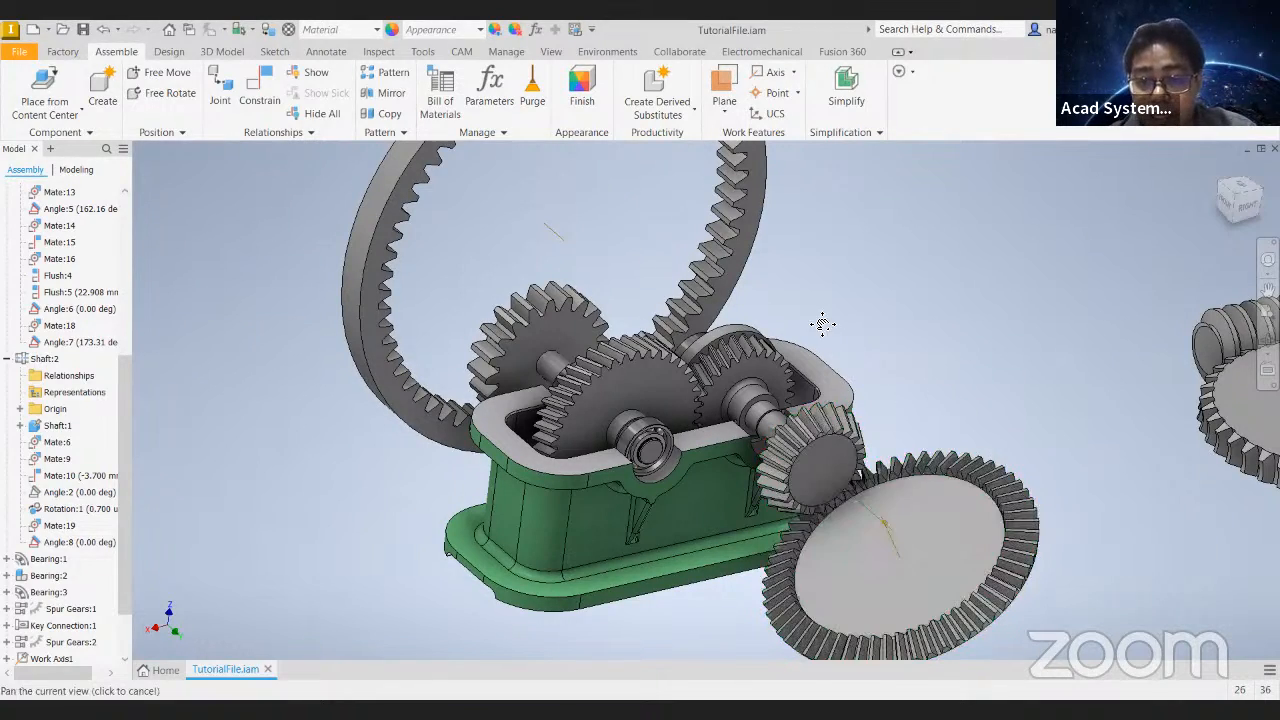
{"action": "middle_click_drag", "start_coordinate": [902, 382], "coordinate": [704, 271]}
{"action": "middle_click_drag", "start_coordinate": [883, 407], "coordinate": [1062, 412], "text": "shift"}
{"action": "scroll", "coordinate": [670, 428], "scroll_direction": "up", "scroll_amount": 5}
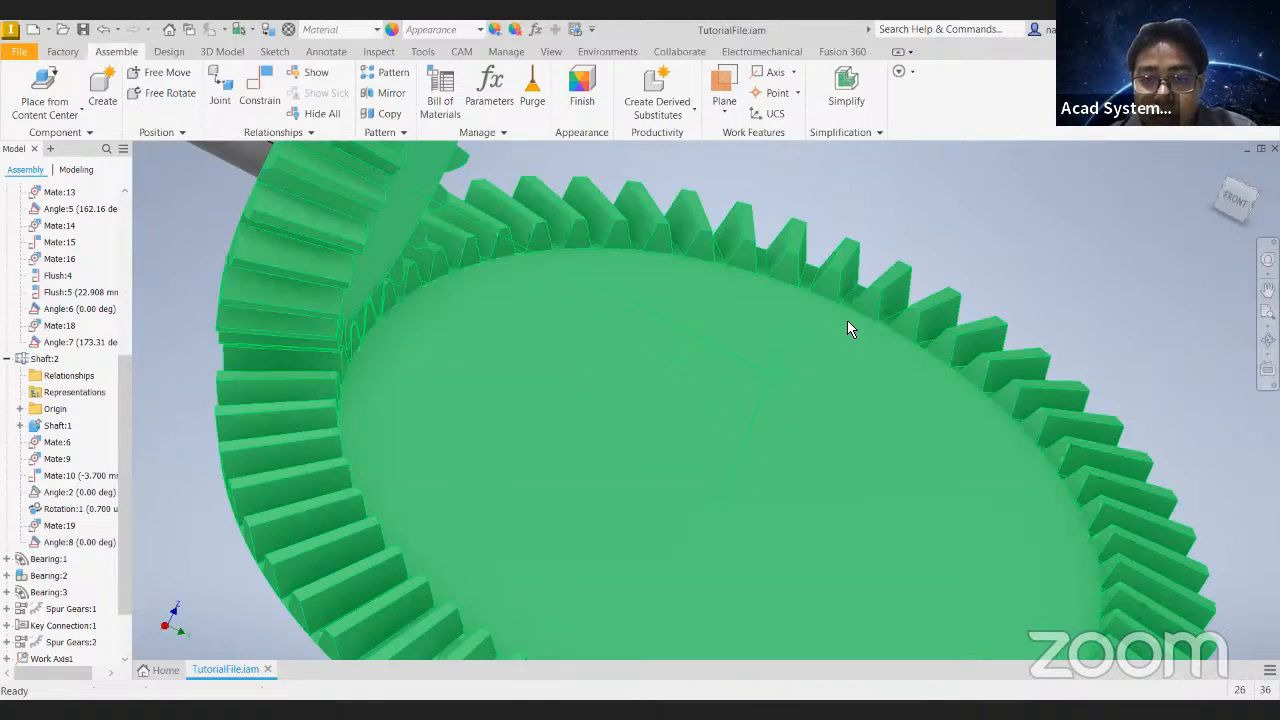
{"action": "scroll", "coordinate": [845, 322], "scroll_direction": "down", "scroll_amount": 3}
{"action": "middle_click_drag", "start_coordinate": [713, 233], "coordinate": [667, 291]}
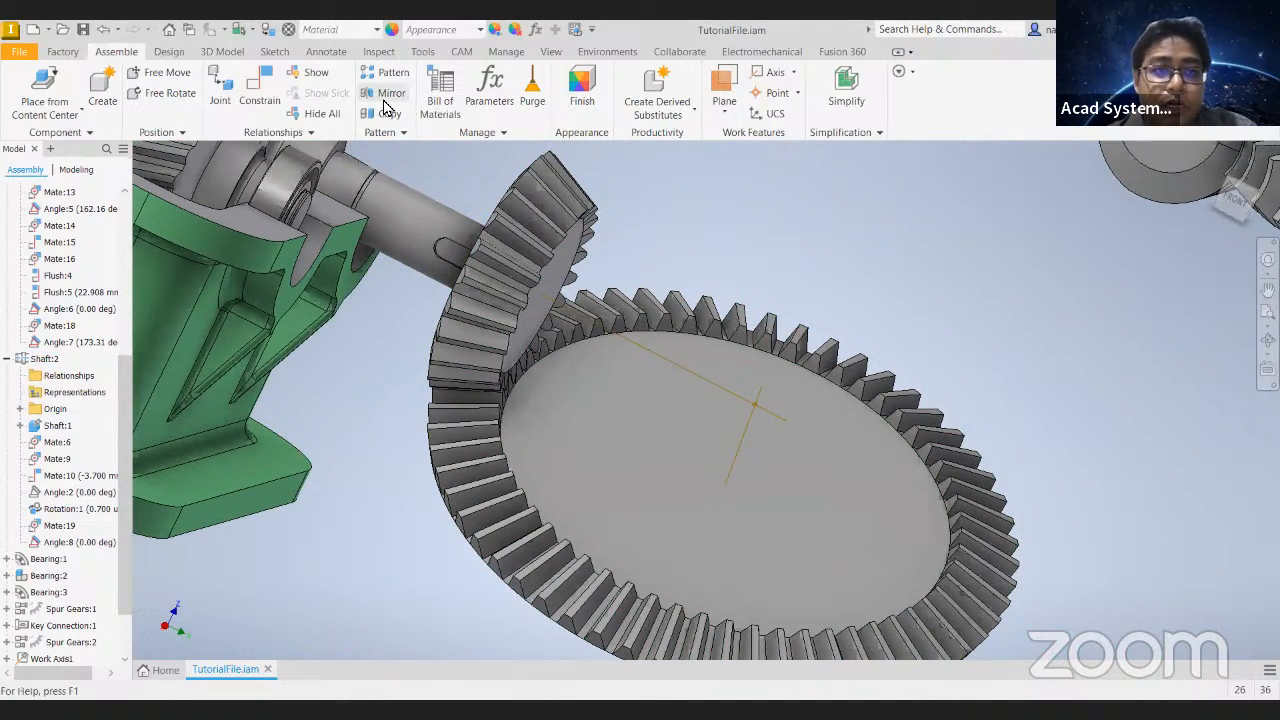
{"action": "left_click", "coordinate": [169, 51]}
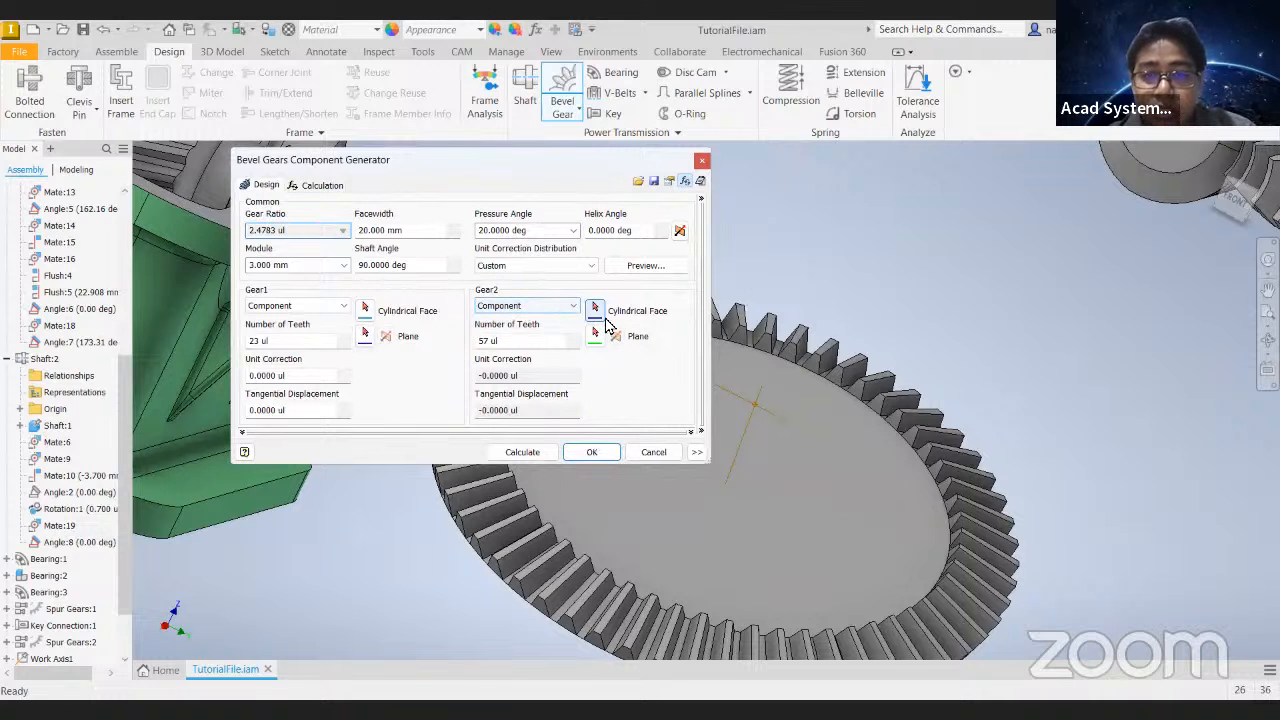
{"action": "scroll", "coordinate": [817, 388], "scroll_direction": "up", "scroll_amount": 4}
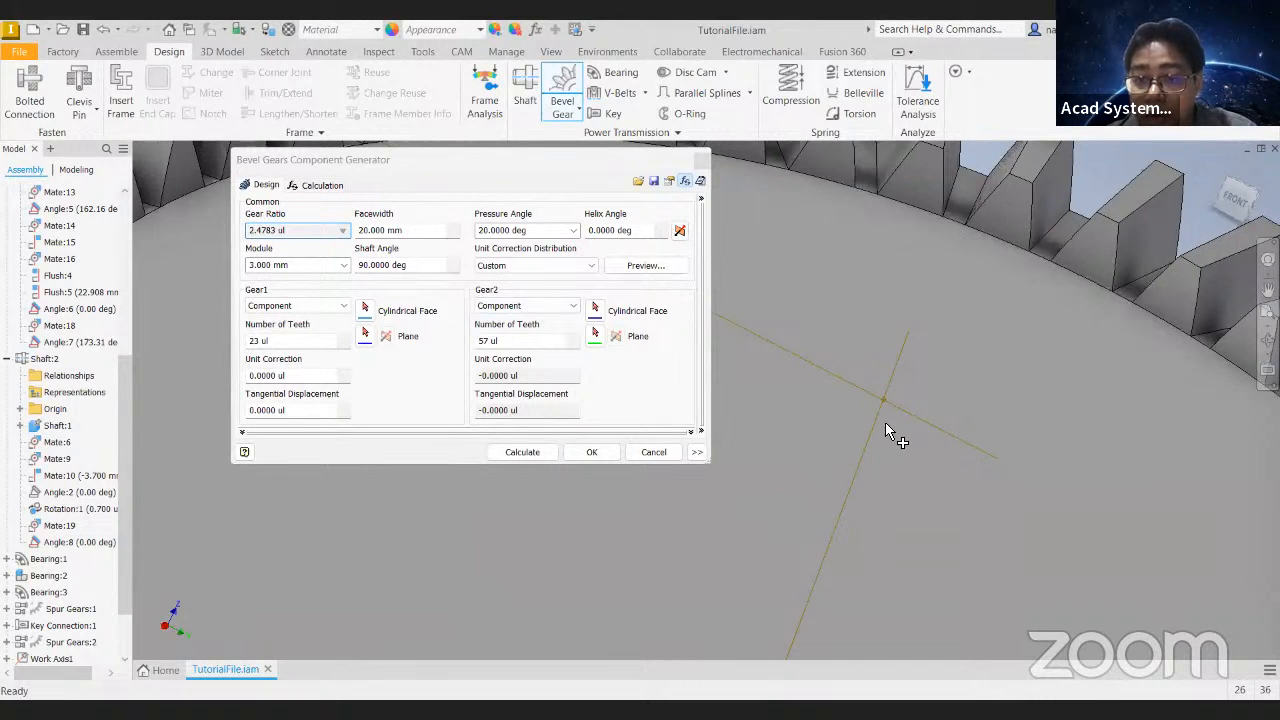
{"action": "scroll", "coordinate": [885, 425], "scroll_direction": "down", "scroll_amount": 3}
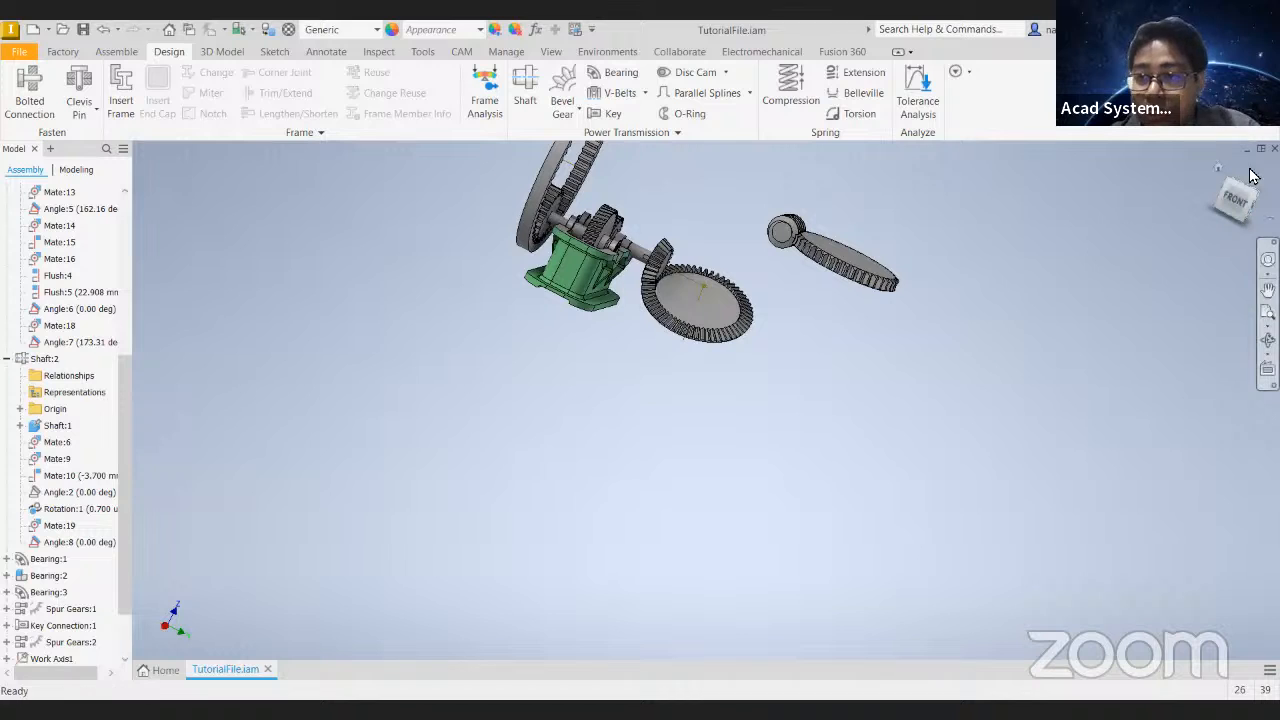
- Create a work axis through the centre of the larger bevel gear
{"action": "left_click", "coordinate": [1219, 170]}
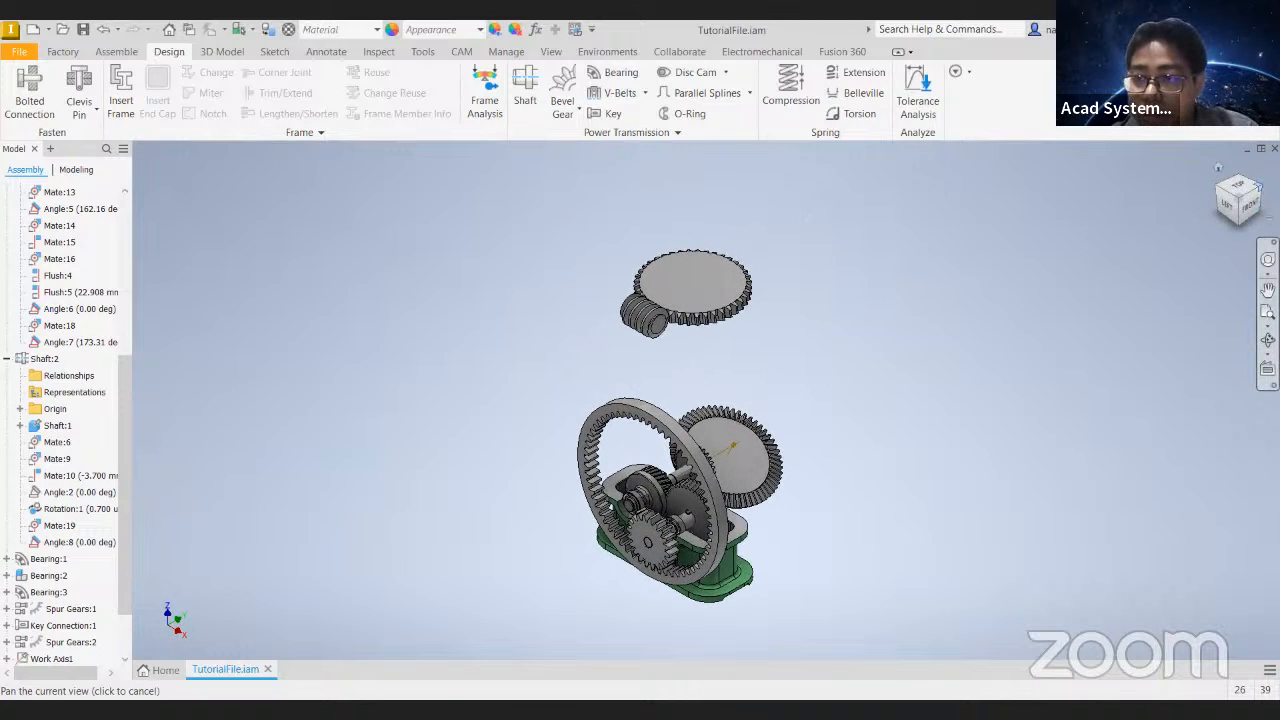
{"action": "left_click", "coordinate": [1259, 187]}
{"action": "scroll", "coordinate": [734, 466], "scroll_direction": "up", "scroll_amount": 5}
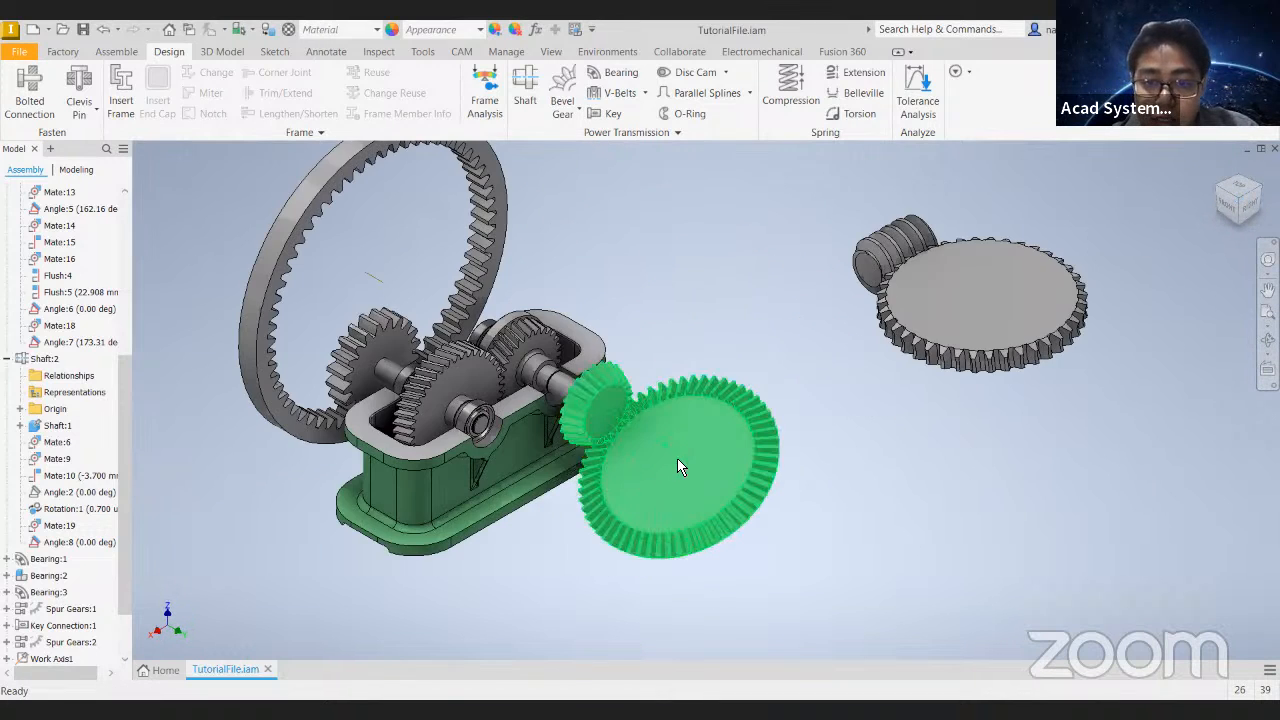
{"action": "scroll", "coordinate": [30, 620], "scroll_direction": "down", "scroll_amount": 2}
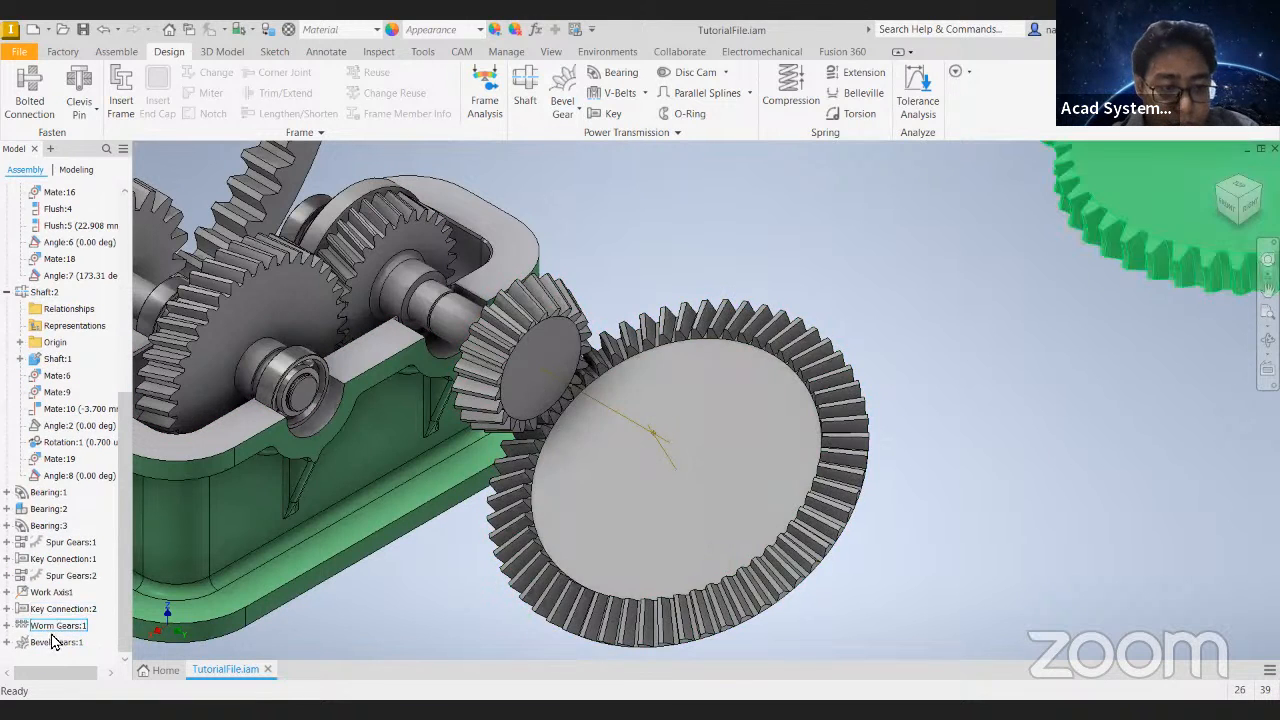
{"action": "left_click", "coordinate": [24, 645]}
{"action": "left_click", "coordinate": [8, 642]}
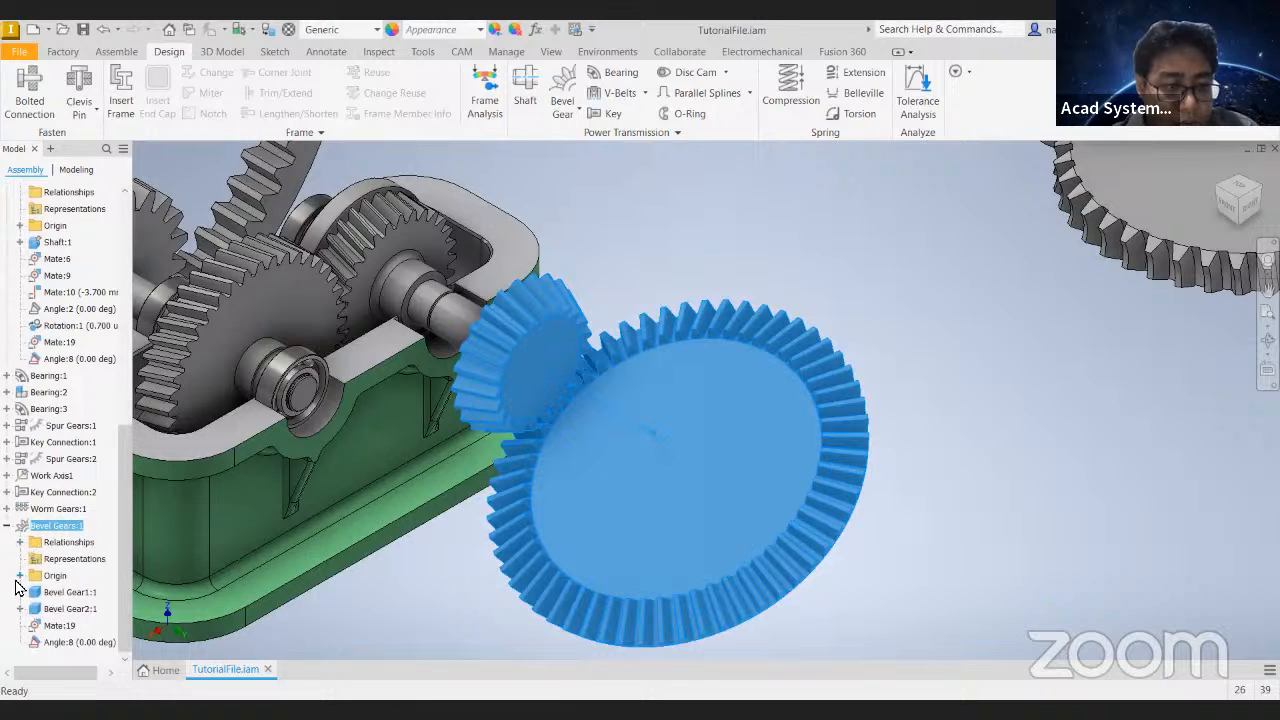
{"action": "left_click", "coordinate": [810, 230]}
{"action": "left_click", "coordinate": [117, 51]}
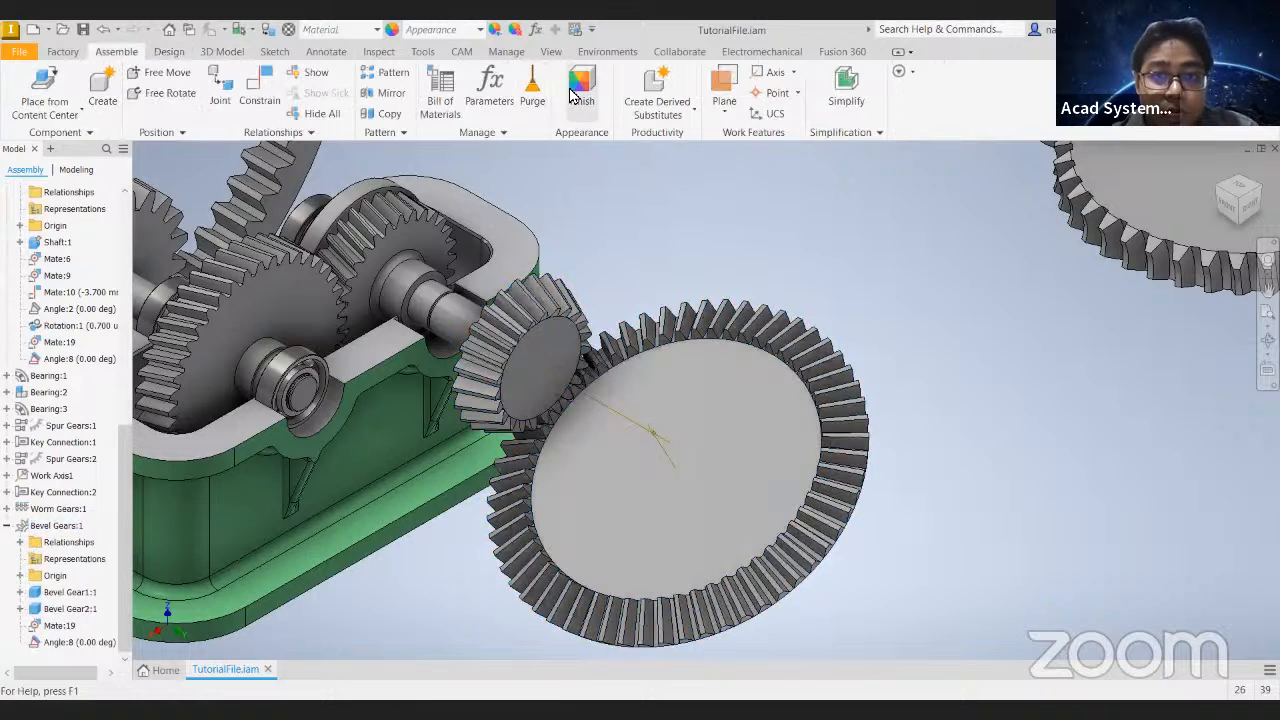
{"action": "left_click", "coordinate": [765, 75]}
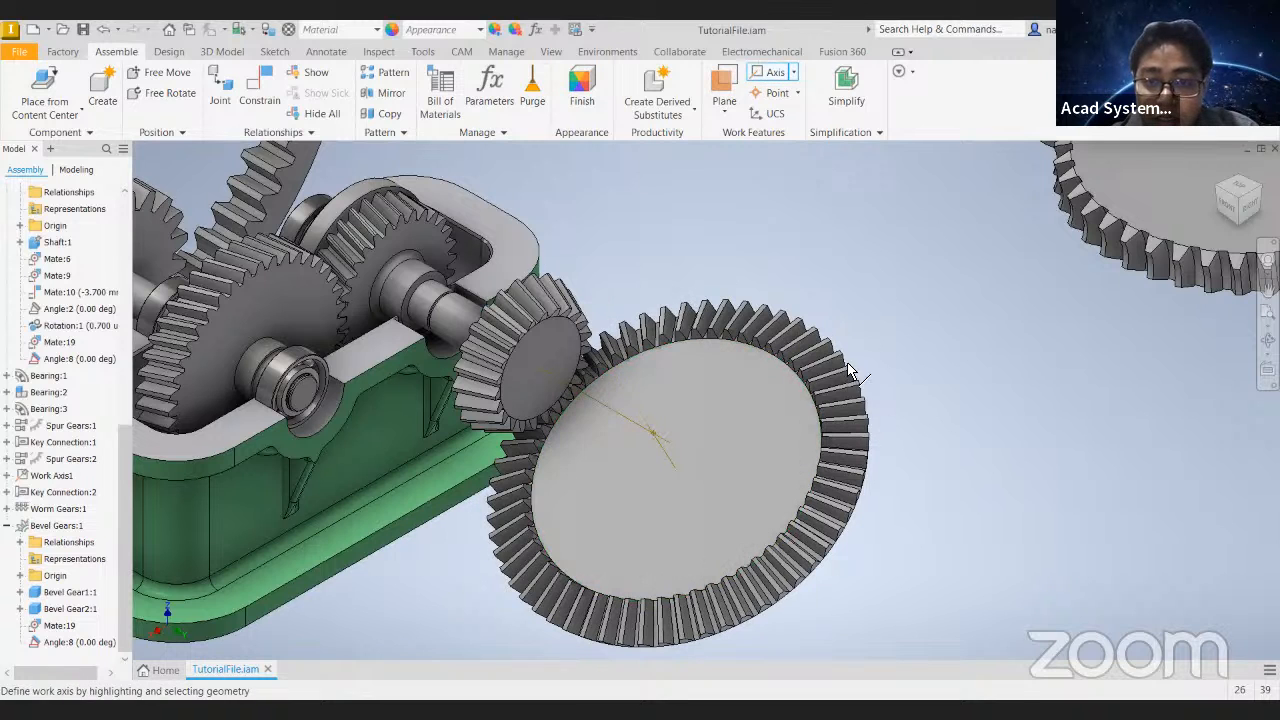
{"action": "scroll", "coordinate": [894, 429], "scroll_direction": "up", "scroll_amount": 5}
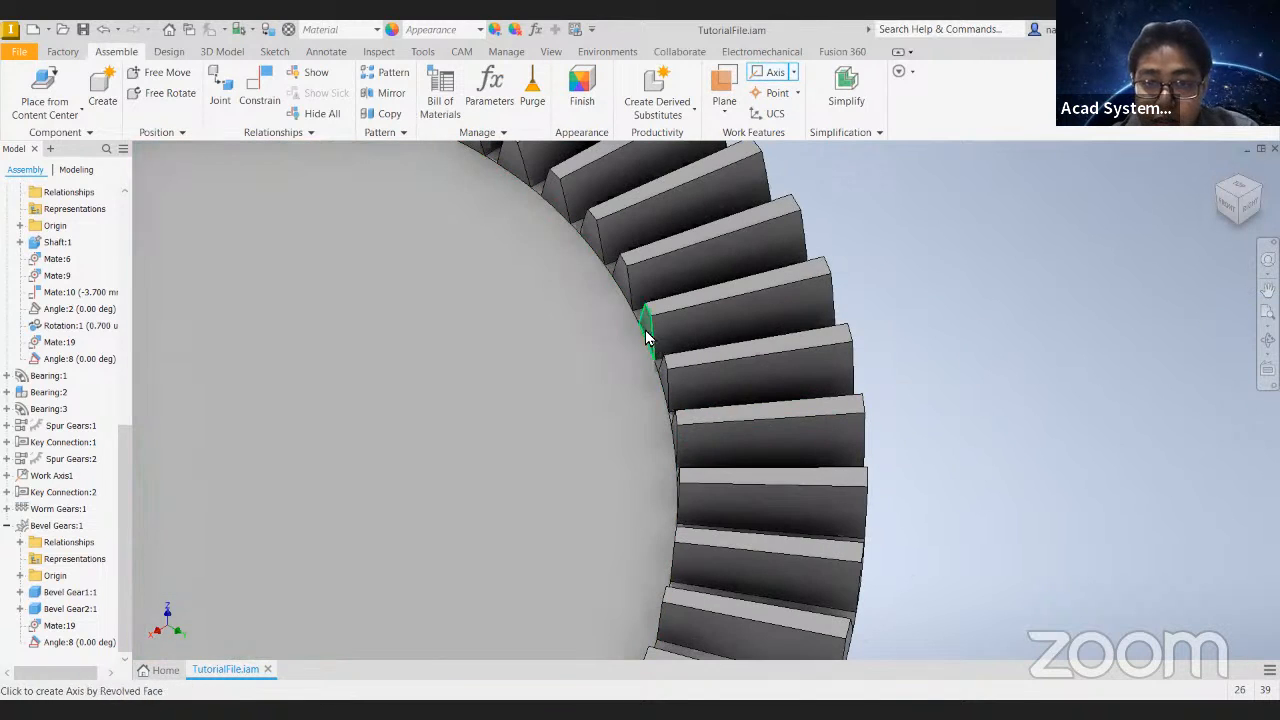
{"action": "left_click", "coordinate": [645, 338]}
{"action": "scroll", "coordinate": [645, 338], "scroll_direction": "down", "scroll_amount": 5}
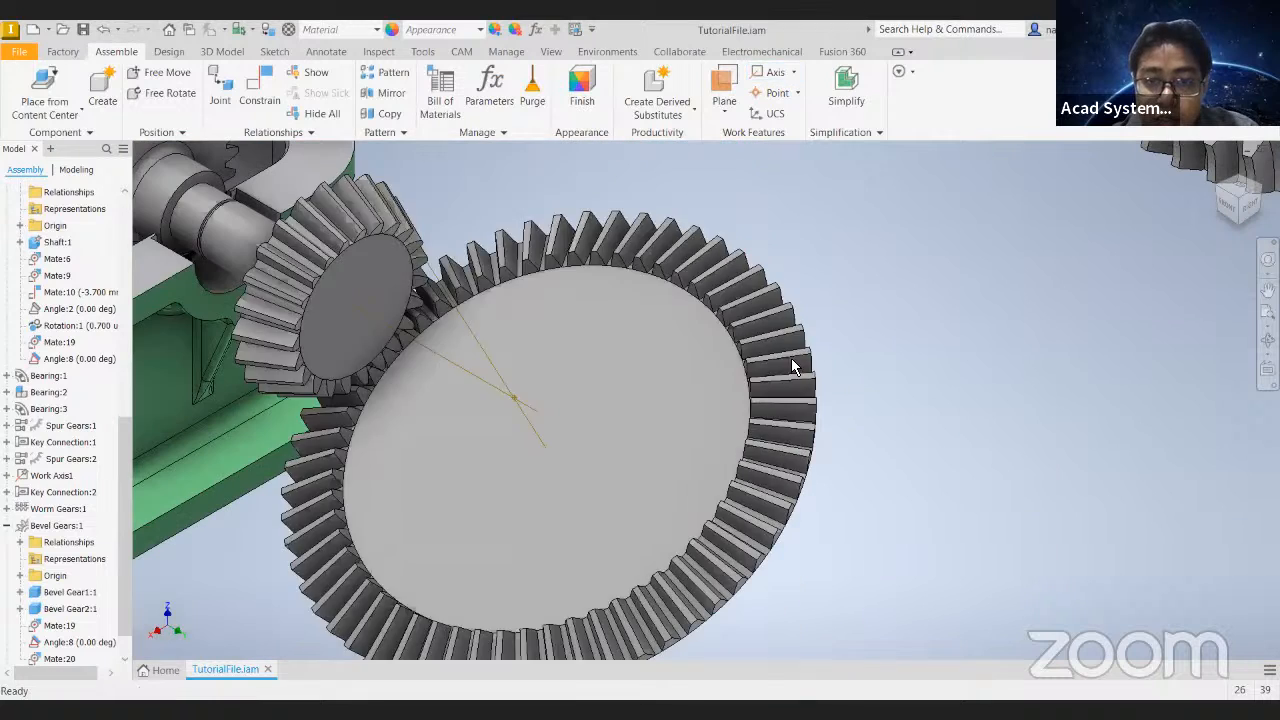
- Ground the new work axis and try to rotate the bevel gear pair
{"action": "scroll", "coordinate": [79, 541], "scroll_direction": "down", "scroll_amount": 1}
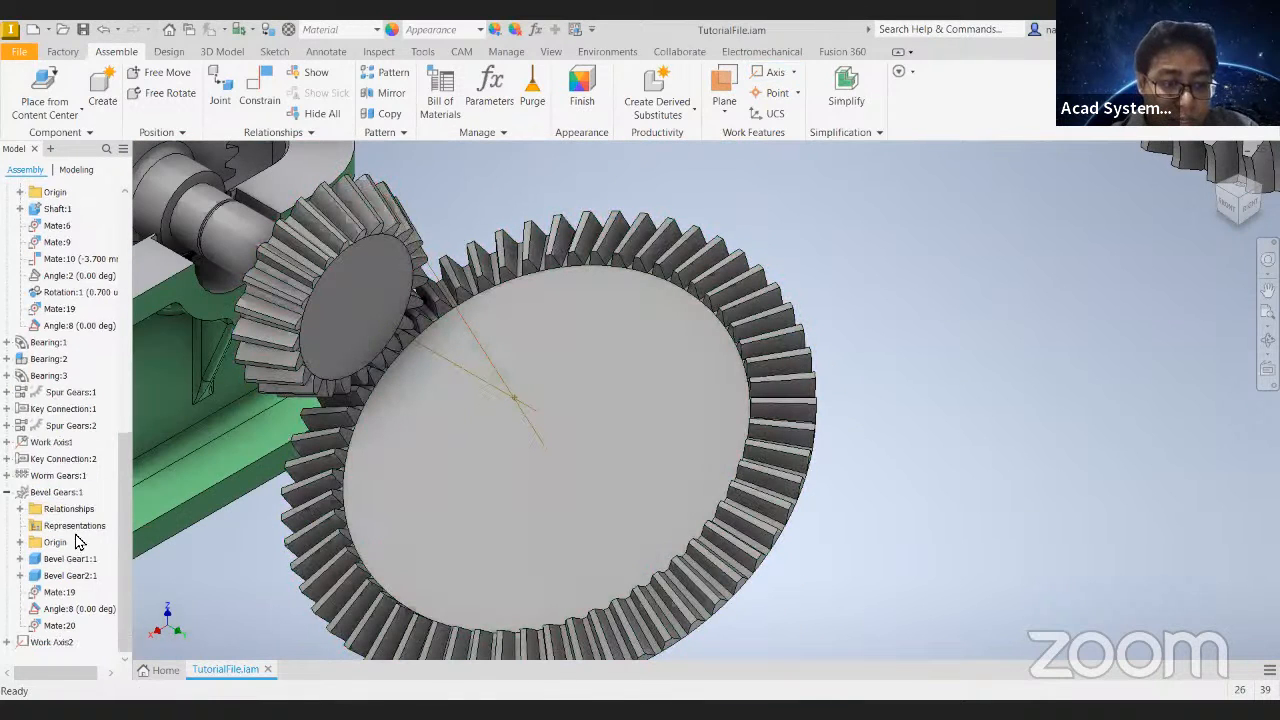
{"action": "right_click", "coordinate": [66, 645]}
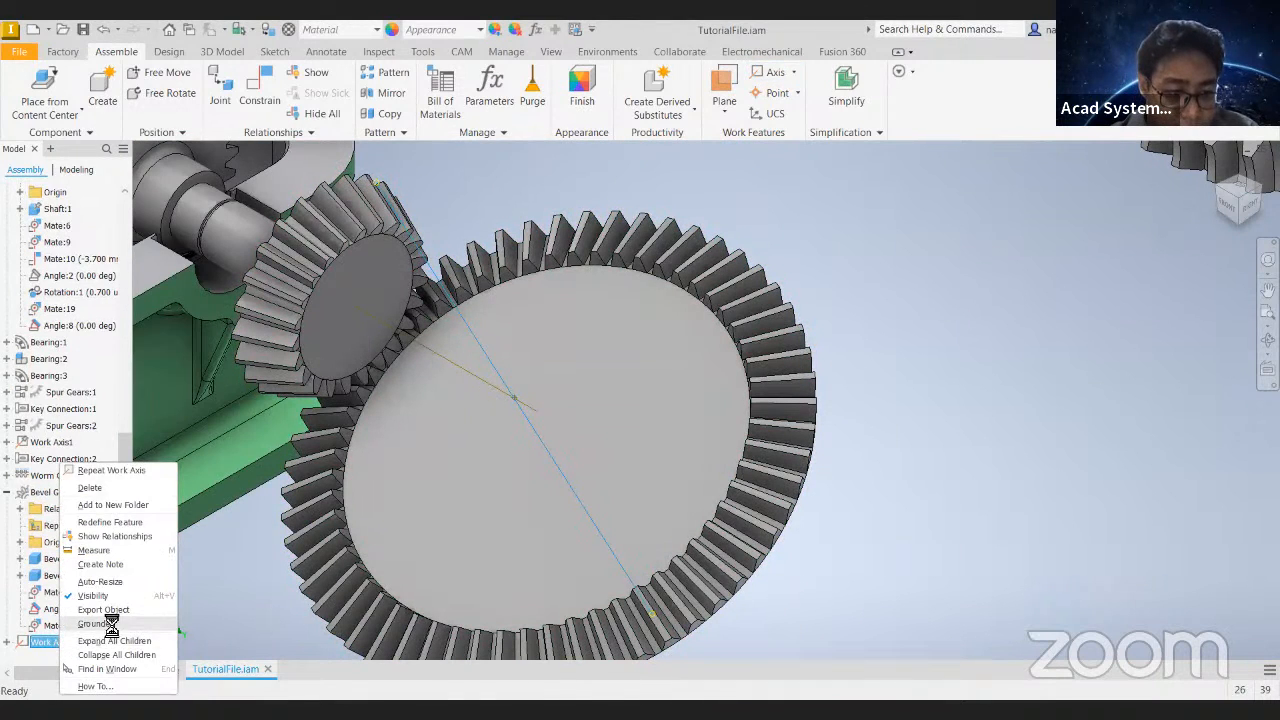
{"action": "left_click", "coordinate": [108, 628]}
{"action": "left_click_drag", "start_coordinate": [735, 337], "coordinate": [808, 439]}
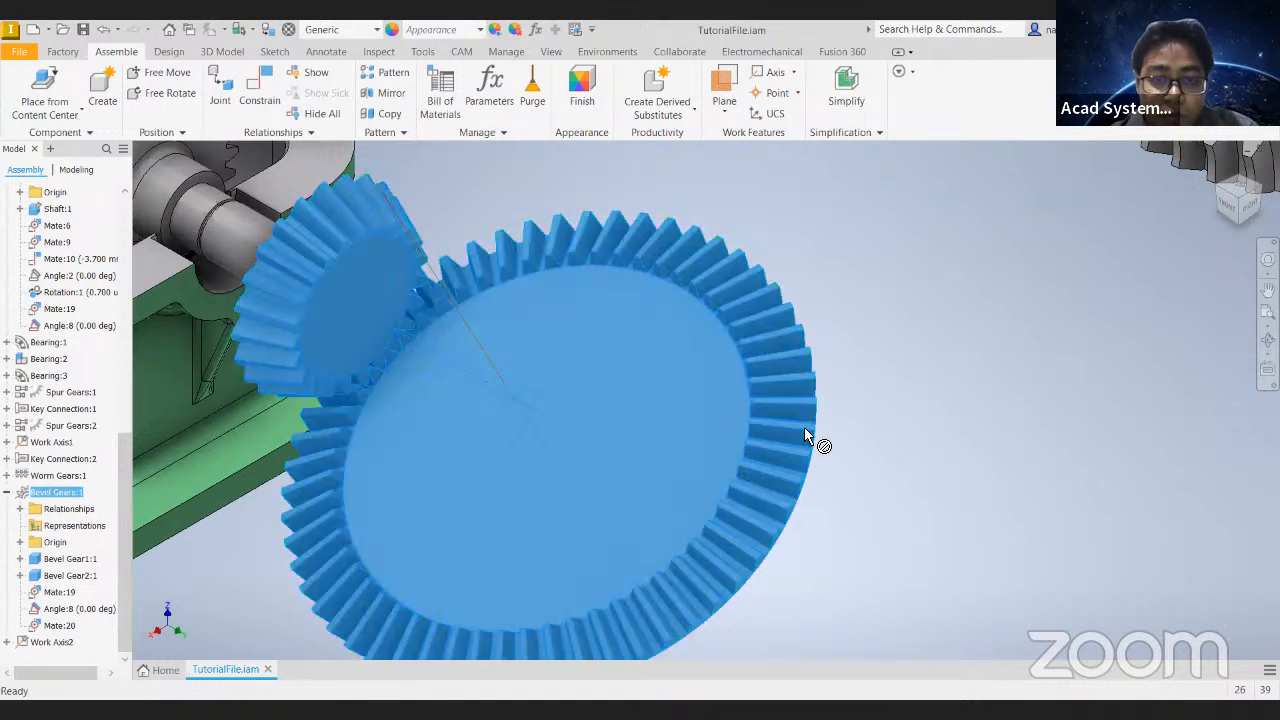
{"action": "left_click_drag", "start_coordinate": [352, 233], "coordinate": [365, 237]}
{"action": "middle_click_drag", "start_coordinate": [454, 284], "coordinate": [621, 203]}
- Make the bevel gear pair flexible and test its movement together with the input shaft
{"action": "right_click", "coordinate": [67, 495]}
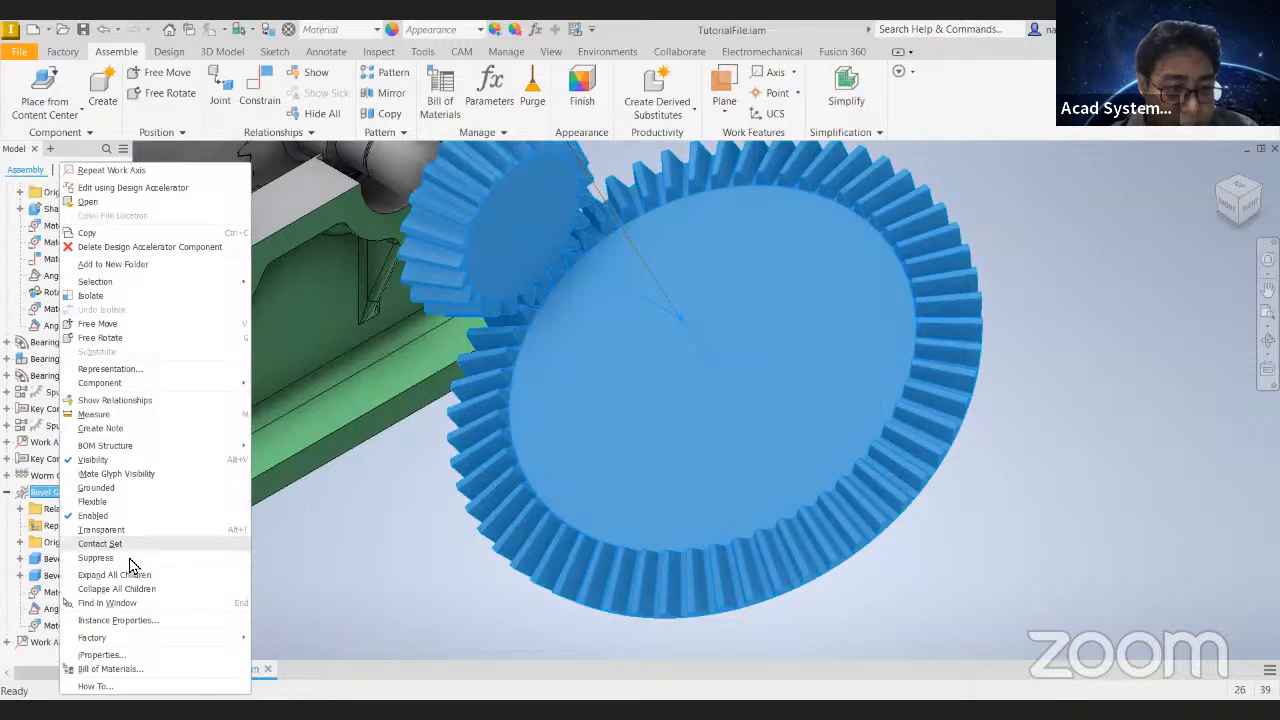
{"action": "left_click", "coordinate": [113, 503]}
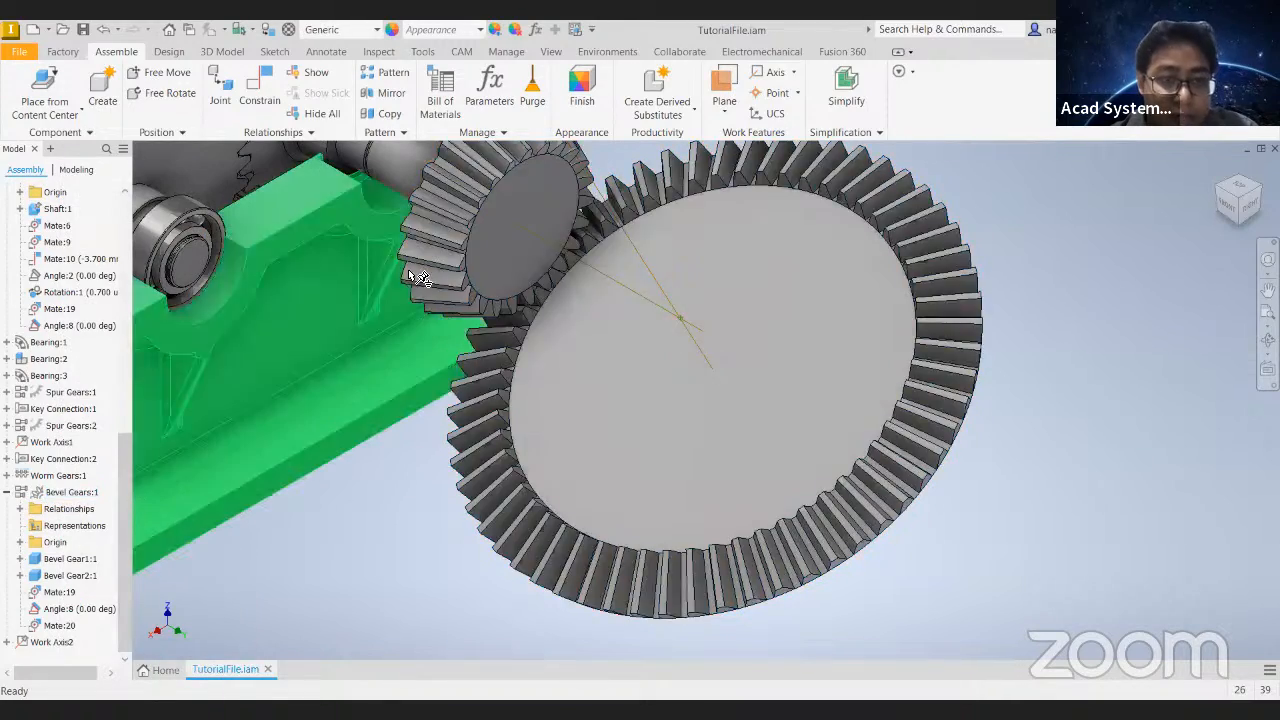
{"action": "left_click_drag", "start_coordinate": [443, 304], "coordinate": [397, 478]}
{"action": "scroll", "coordinate": [399, 479], "scroll_direction": "down", "scroll_amount": 3}
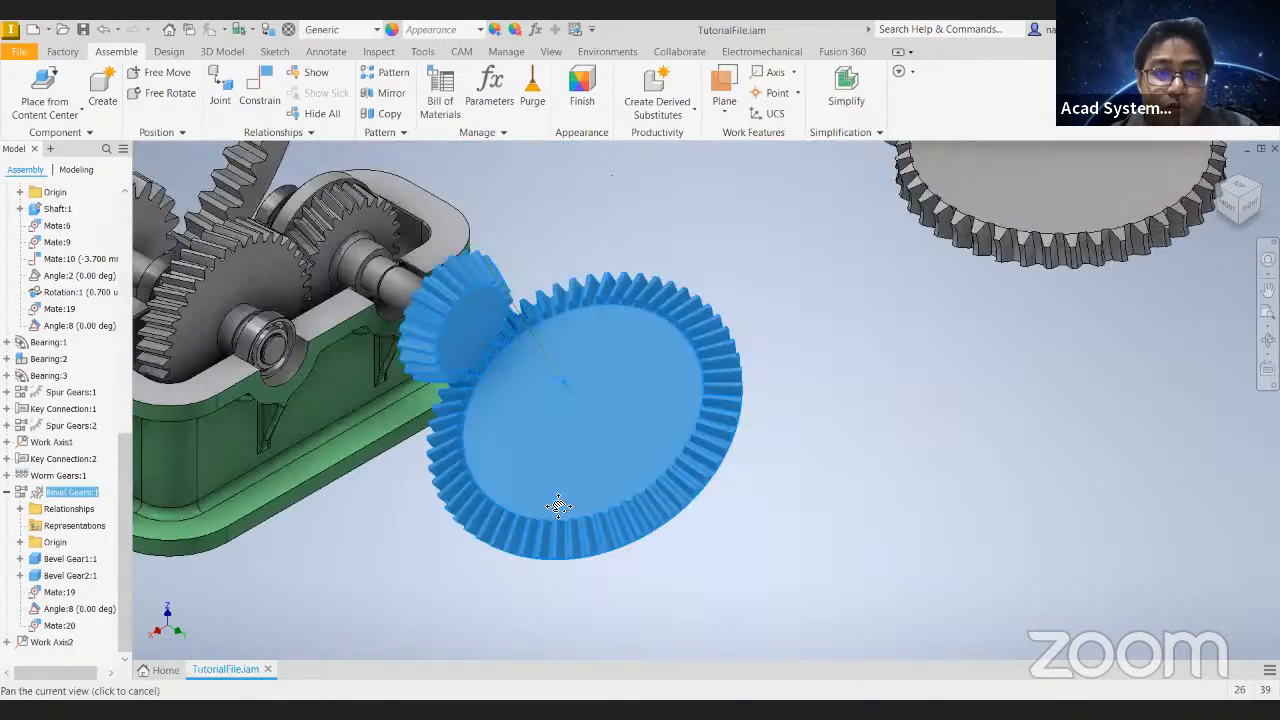
{"action": "middle_click_drag", "start_coordinate": [404, 486], "coordinate": [578, 515]}
{"action": "left_click", "coordinate": [611, 340]}
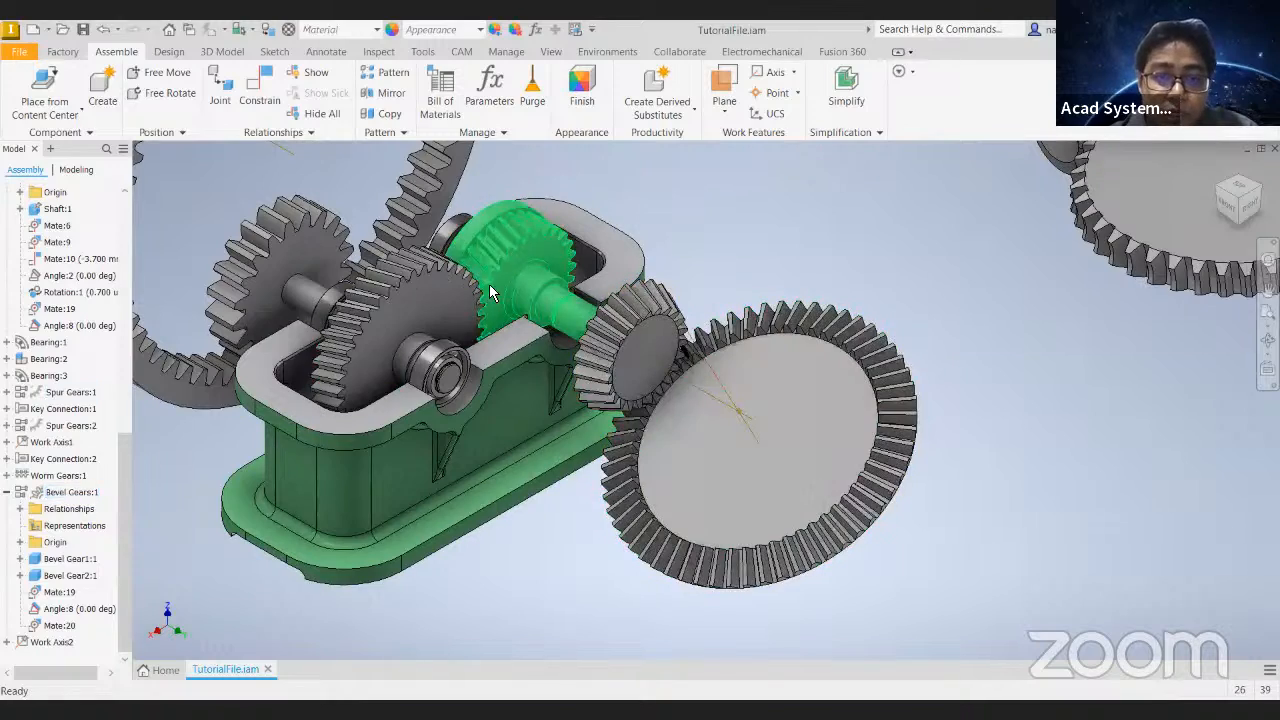
{"action": "middle_click_drag", "start_coordinate": [715, 264], "coordinate": [563, 232], "text": "shift"}
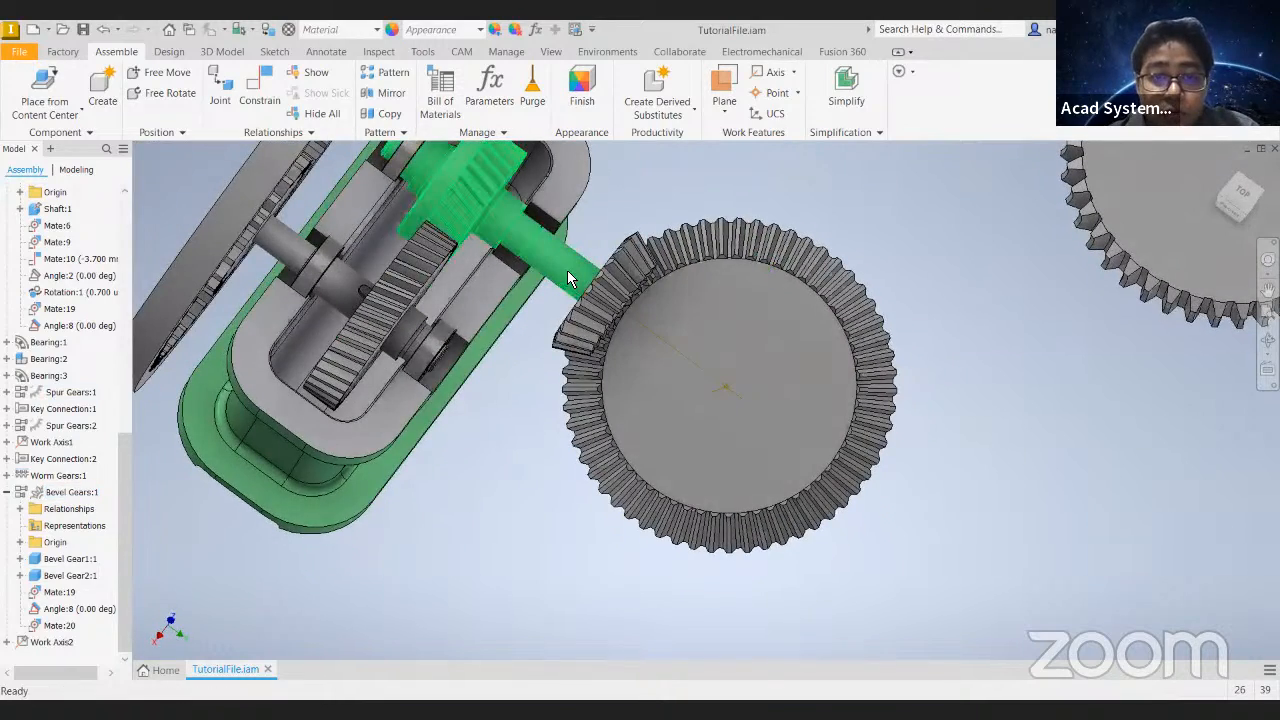
- Open the input shaft in the shaft generator and delete the 6 x 2.5 x 20 ISO 2491 A keyway from its end section
{"action": "left_click", "coordinate": [567, 274]}
{"action": "left_click", "coordinate": [567, 274]}
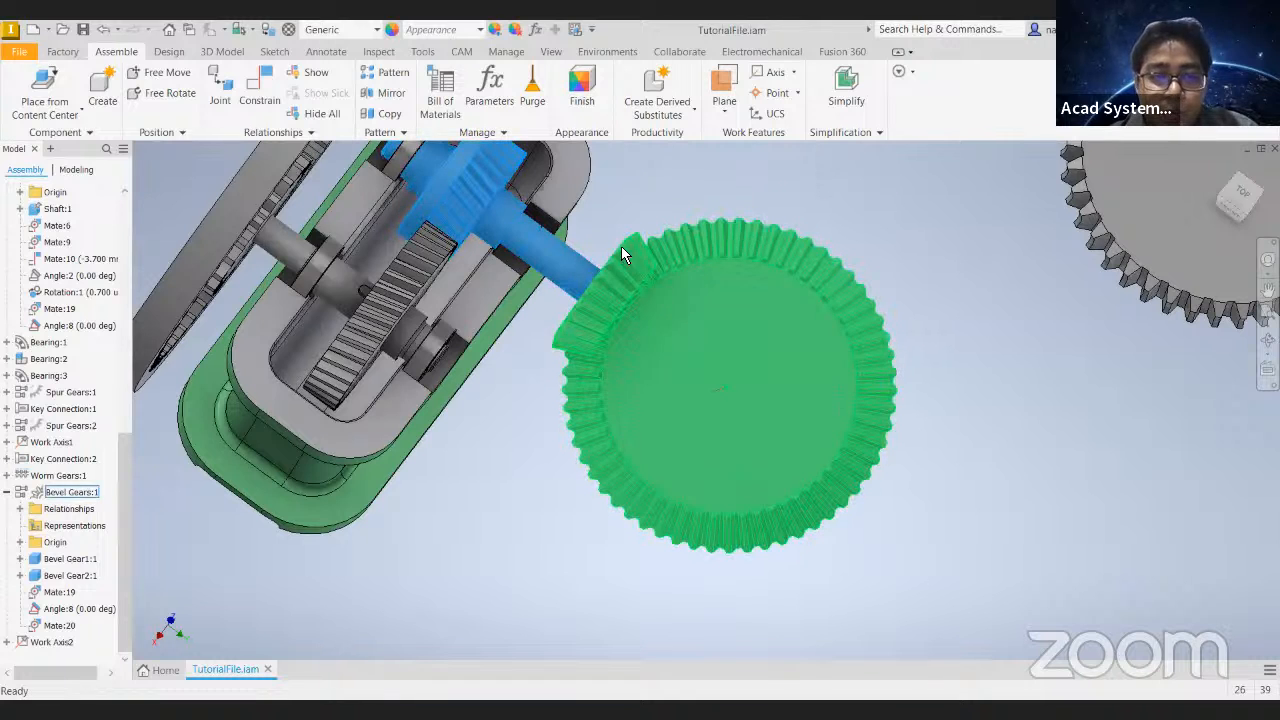
{"action": "scroll", "coordinate": [63, 400], "scroll_direction": "up", "scroll_amount": 7}
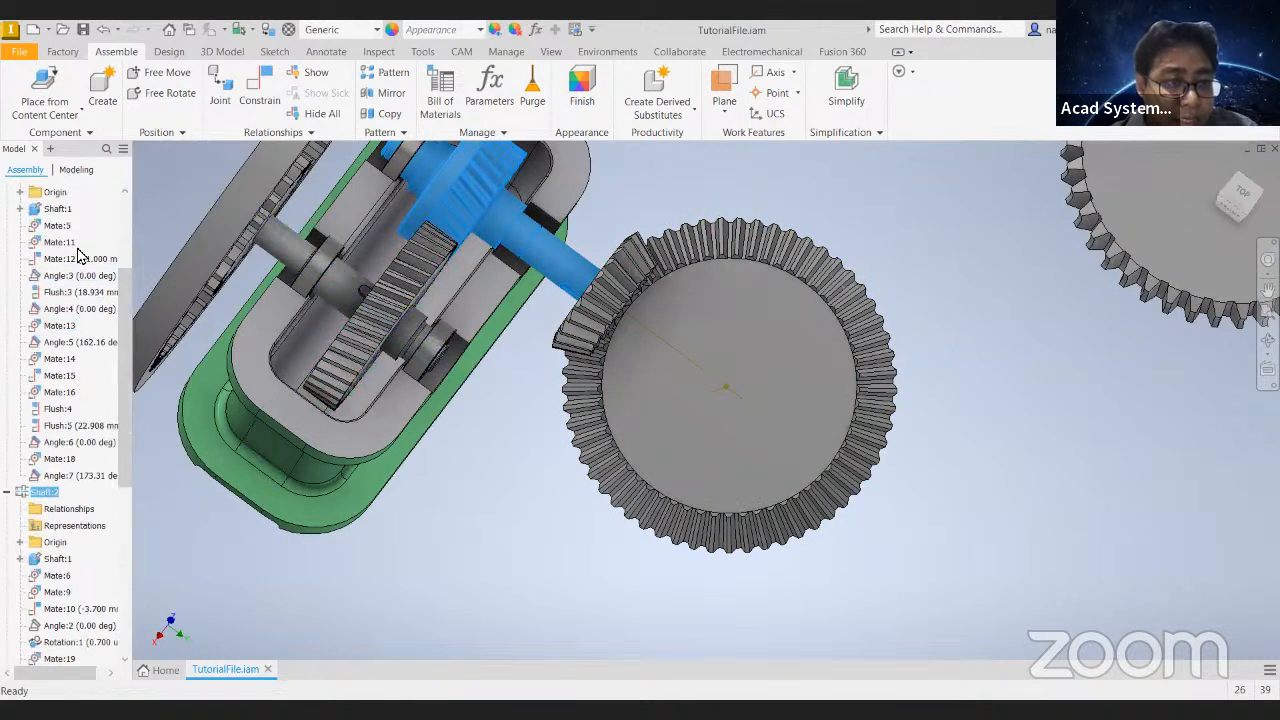
{"action": "scroll", "coordinate": [49, 230], "scroll_direction": "up", "scroll_amount": 3}
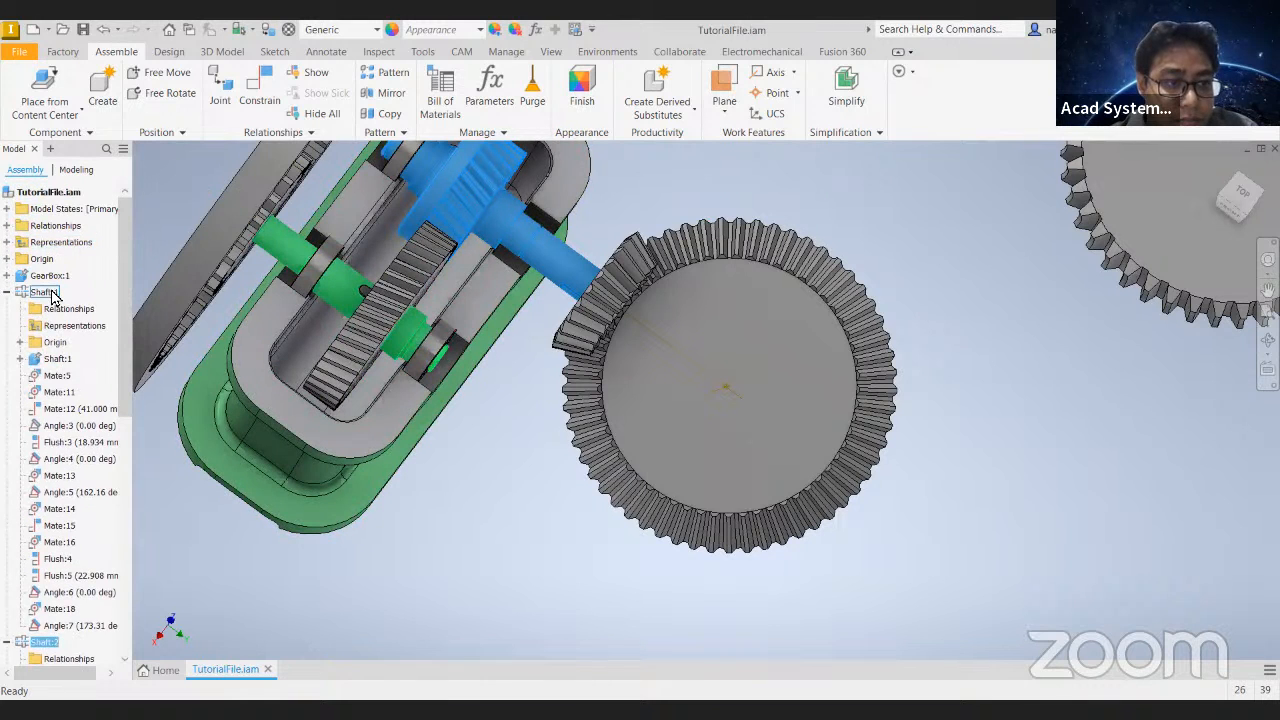
{"action": "scroll", "coordinate": [46, 493], "scroll_direction": "down", "scroll_amount": 3}
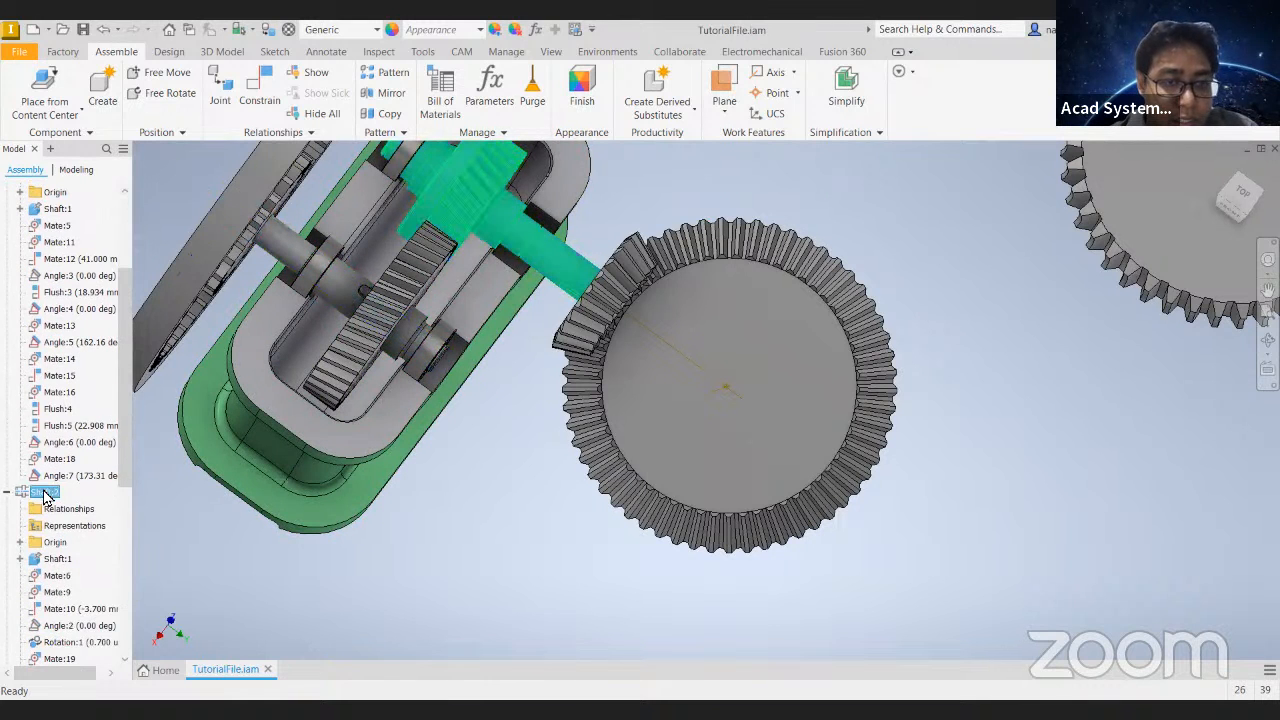
{"action": "right_click", "coordinate": [44, 493]}
{"action": "left_click", "coordinate": [110, 188]}
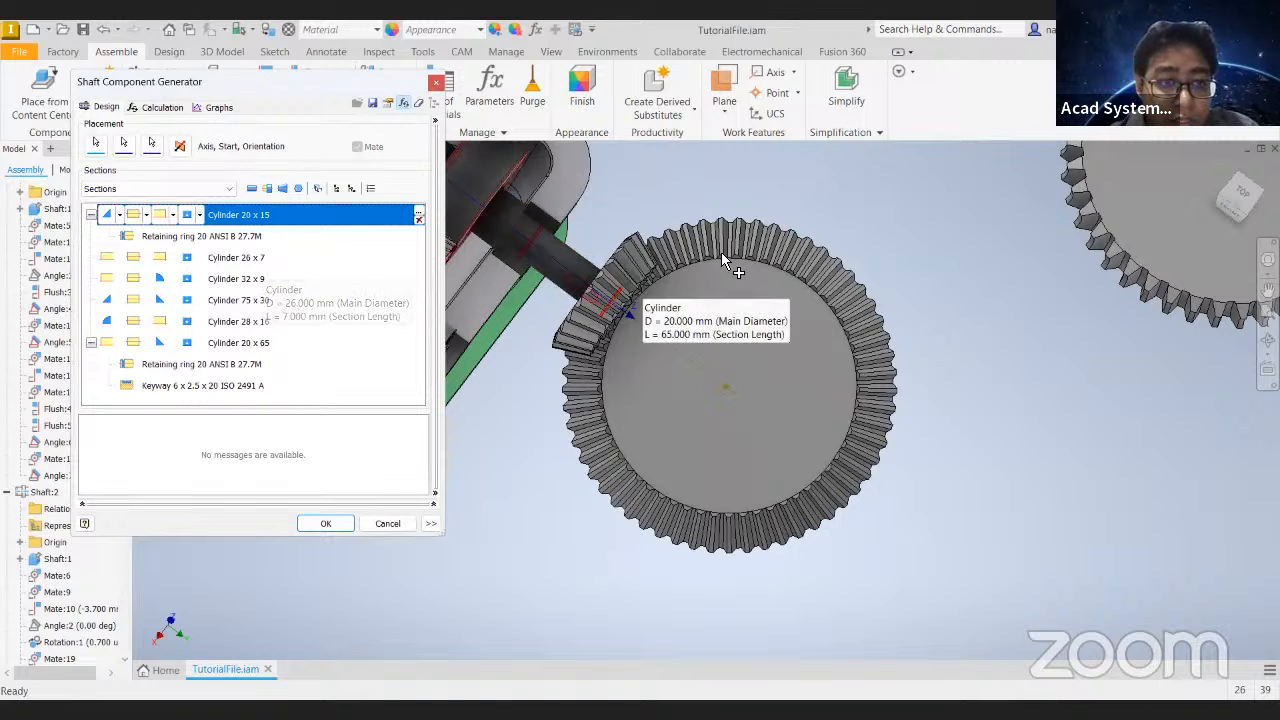
{"action": "middle_click_drag", "start_coordinate": [722, 260], "coordinate": [720, 205], "text": "shift"}
{"action": "left_click", "coordinate": [178, 390]}
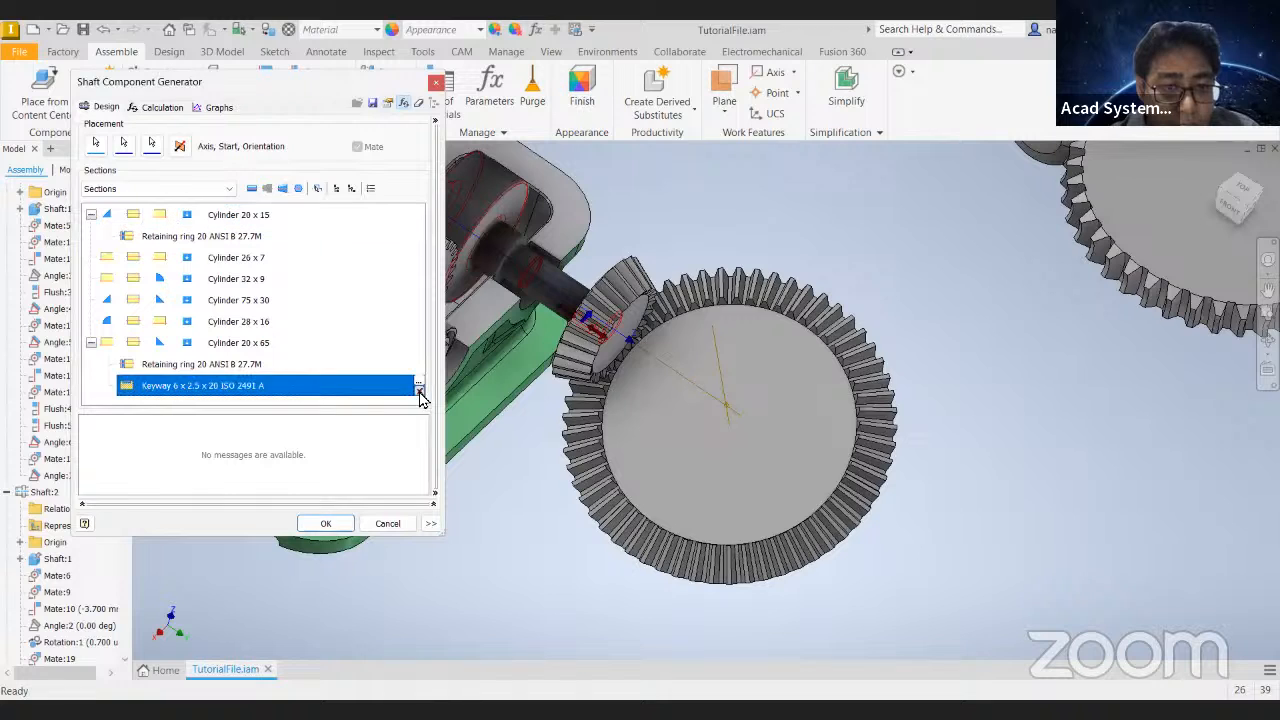
{"action": "left_click", "coordinate": [419, 390]}
- Shorten the shaft's 20 x 65 end section to 40 mm and insert another cylinder section after it
{"action": "left_click", "coordinate": [227, 345]}
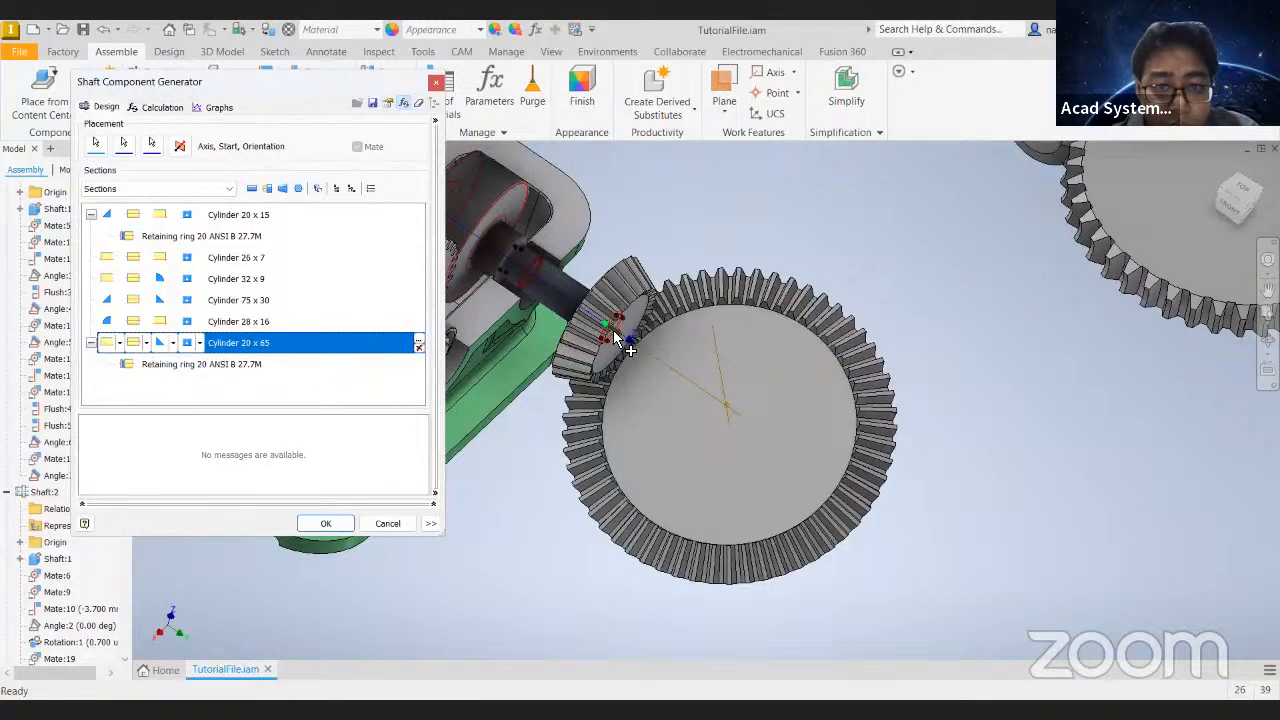
{"action": "left_click_drag", "start_coordinate": [577, 314], "coordinate": [596, 385]}
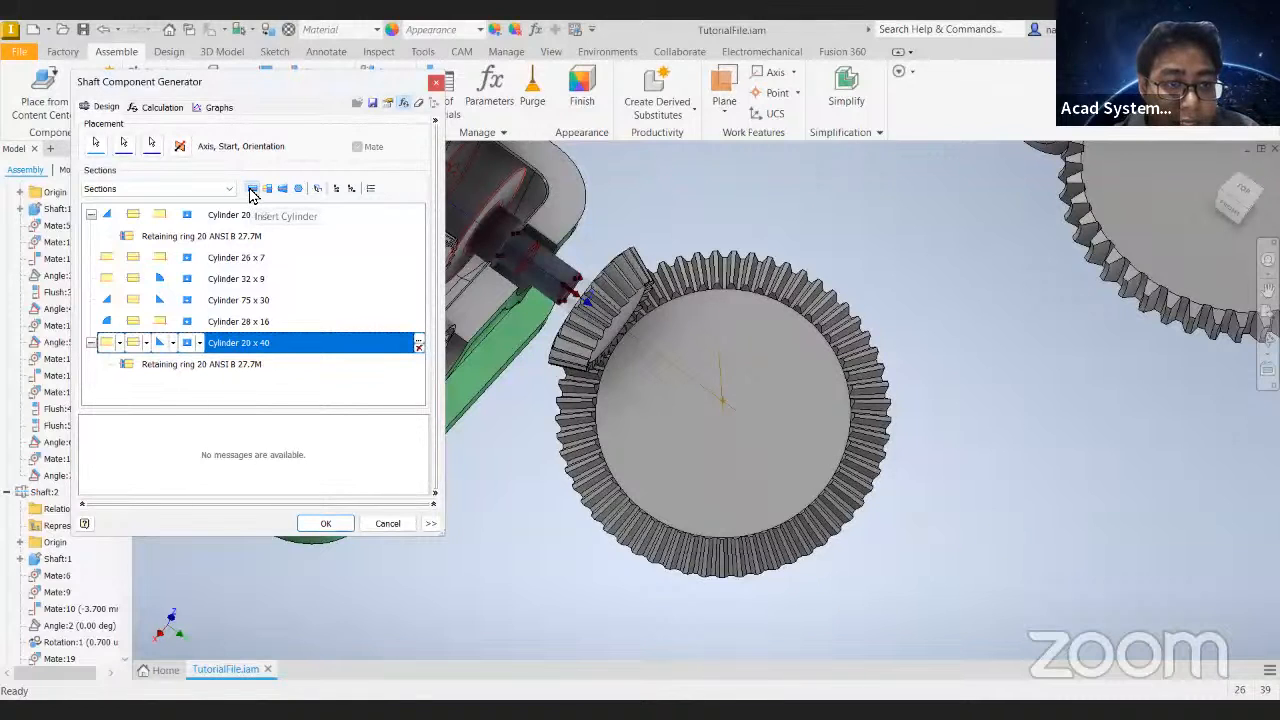
{"action": "left_click", "coordinate": [251, 191]}
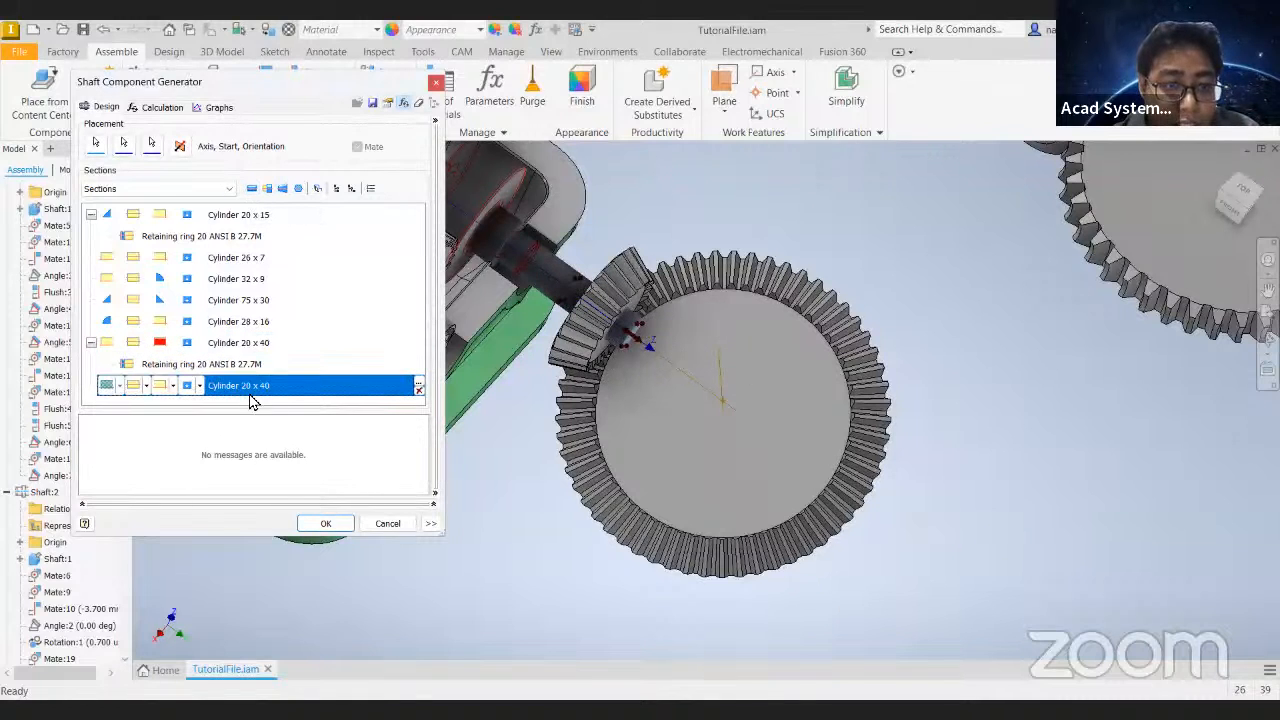
- Set the new cylinder section's diameter to 70 mm and compare it with the smaller bevel gear's teeth
{"action": "left_click", "coordinate": [418, 387]}
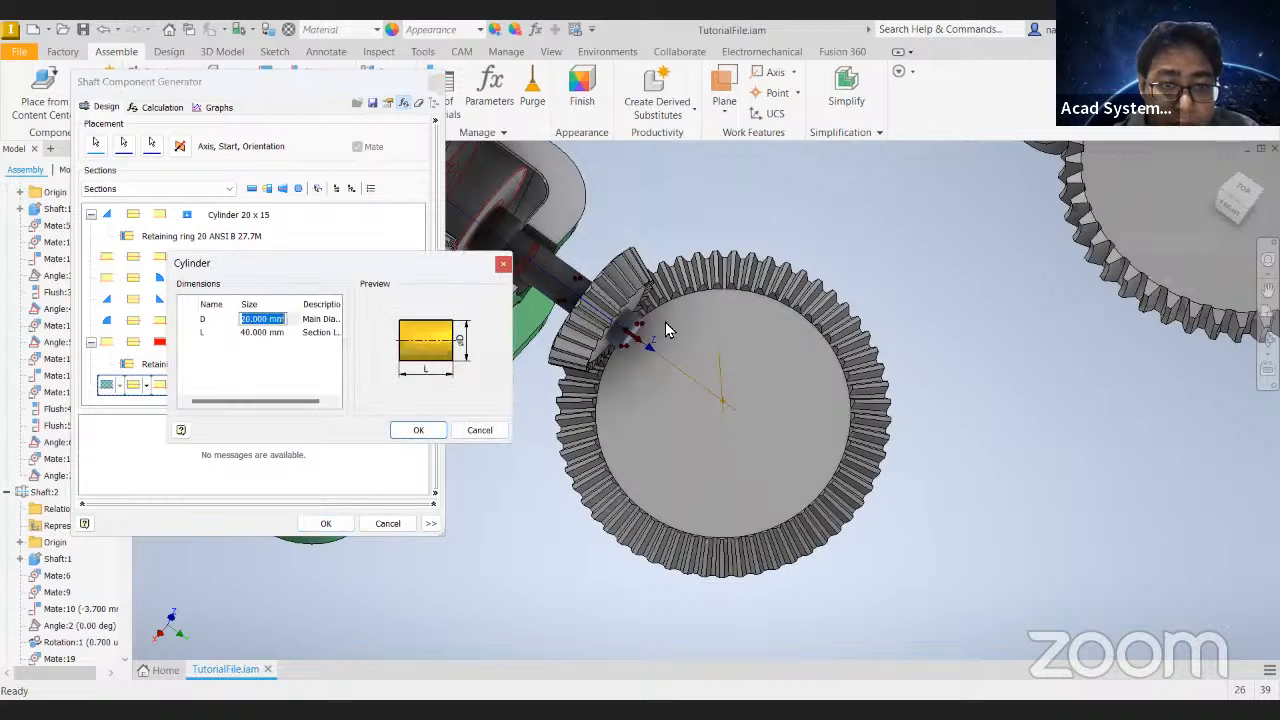
{"action": "left_click", "coordinate": [250, 334]}
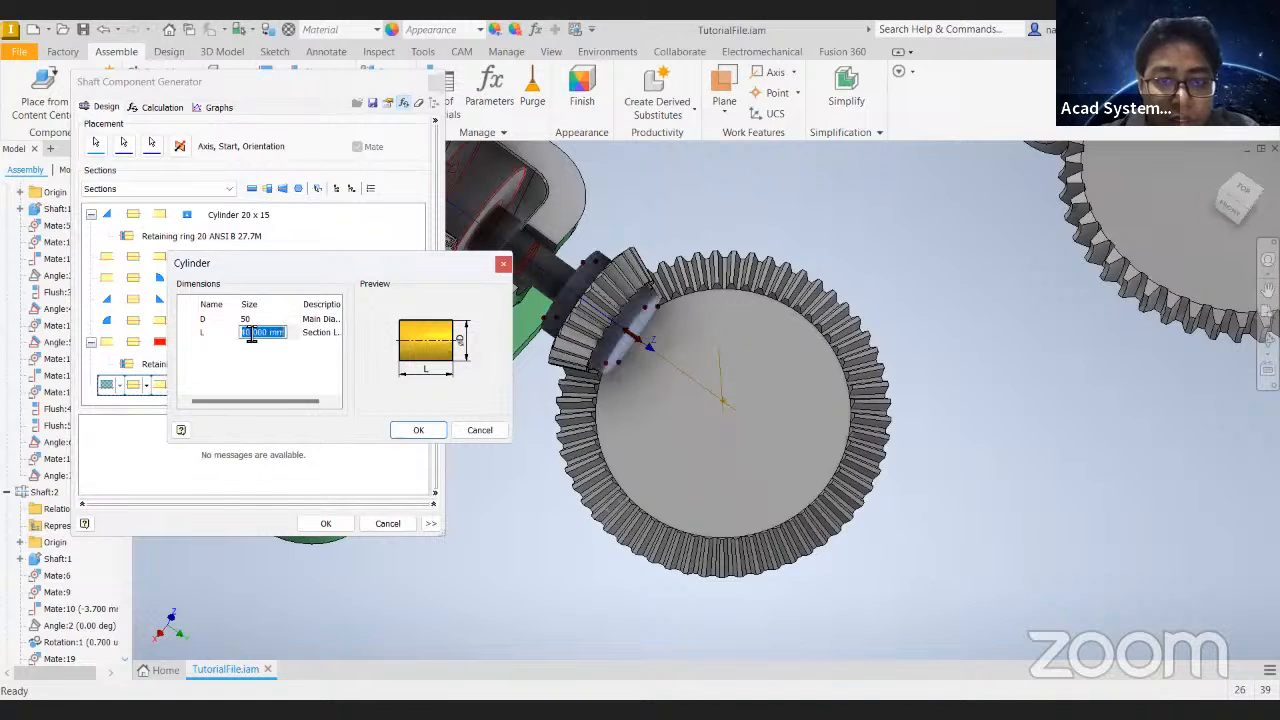
{"action": "left_click", "coordinate": [266, 320]}
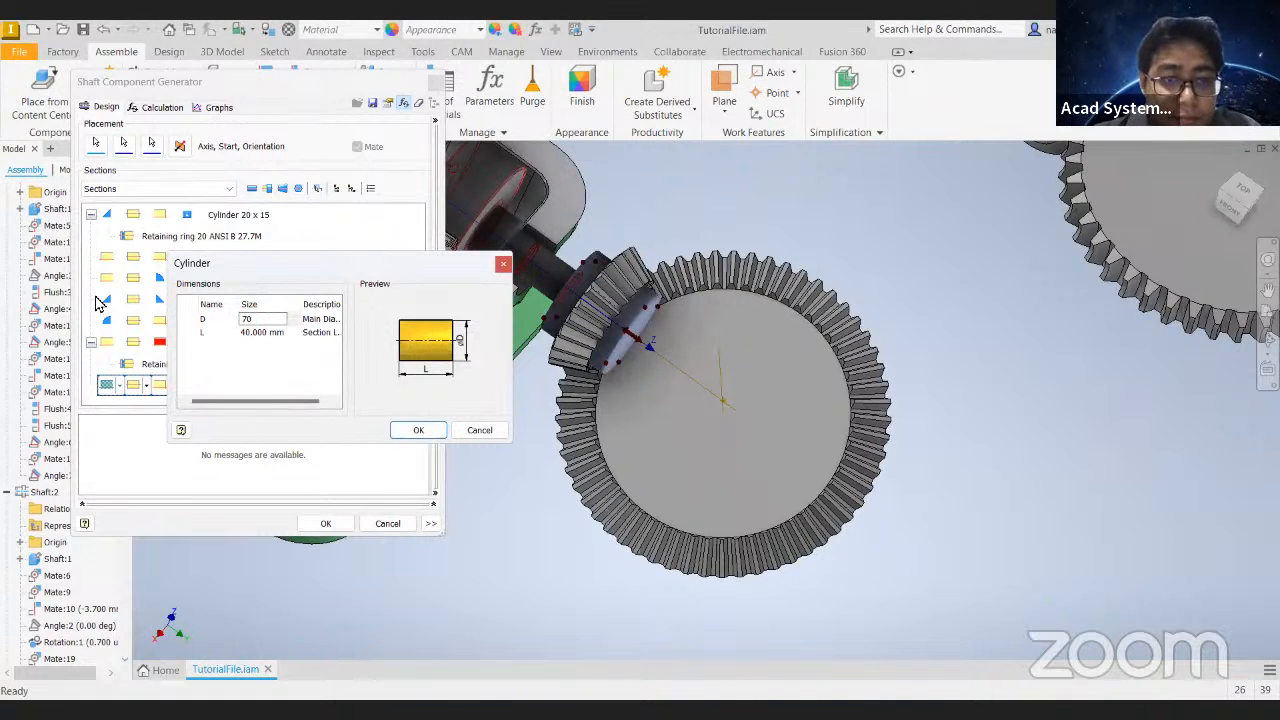
{"action": "left_click", "coordinate": [254, 335]}
{"action": "left_click", "coordinate": [264, 321]}
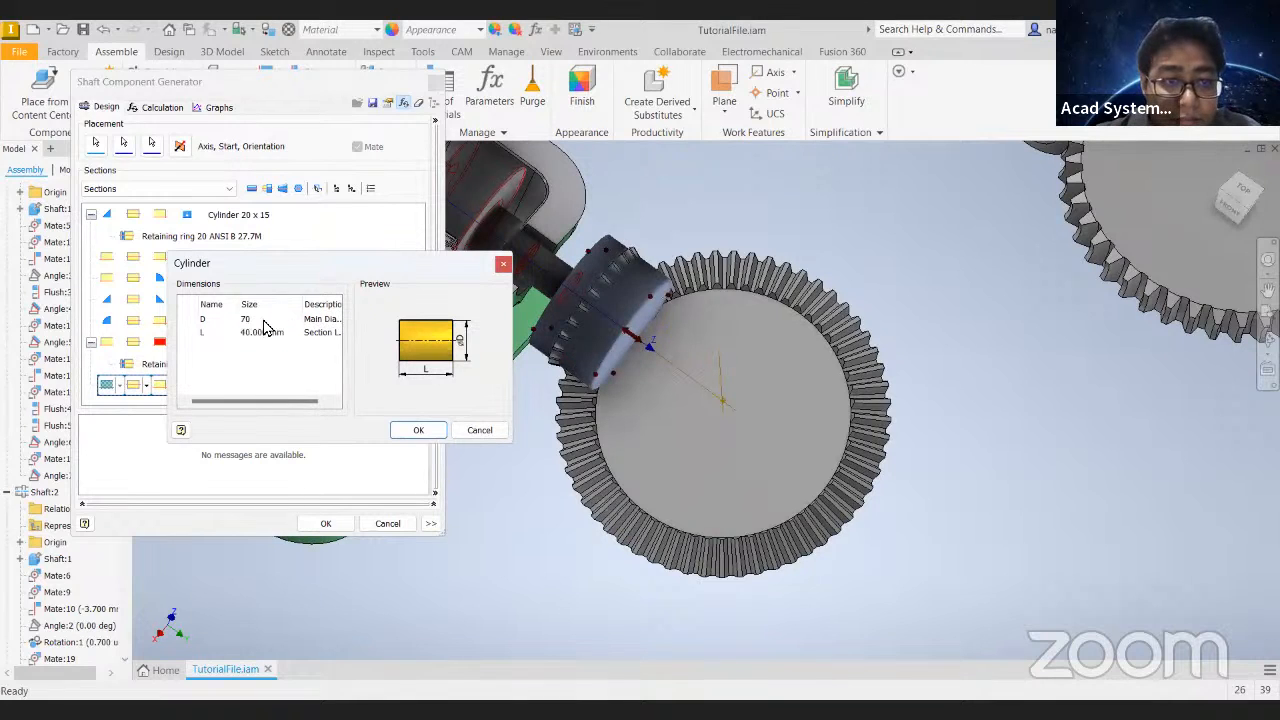
{"action": "scroll", "coordinate": [622, 280], "scroll_direction": "down", "scroll_amount": 2}
{"action": "scroll", "coordinate": [630, 262], "scroll_direction": "up", "scroll_amount": 3}
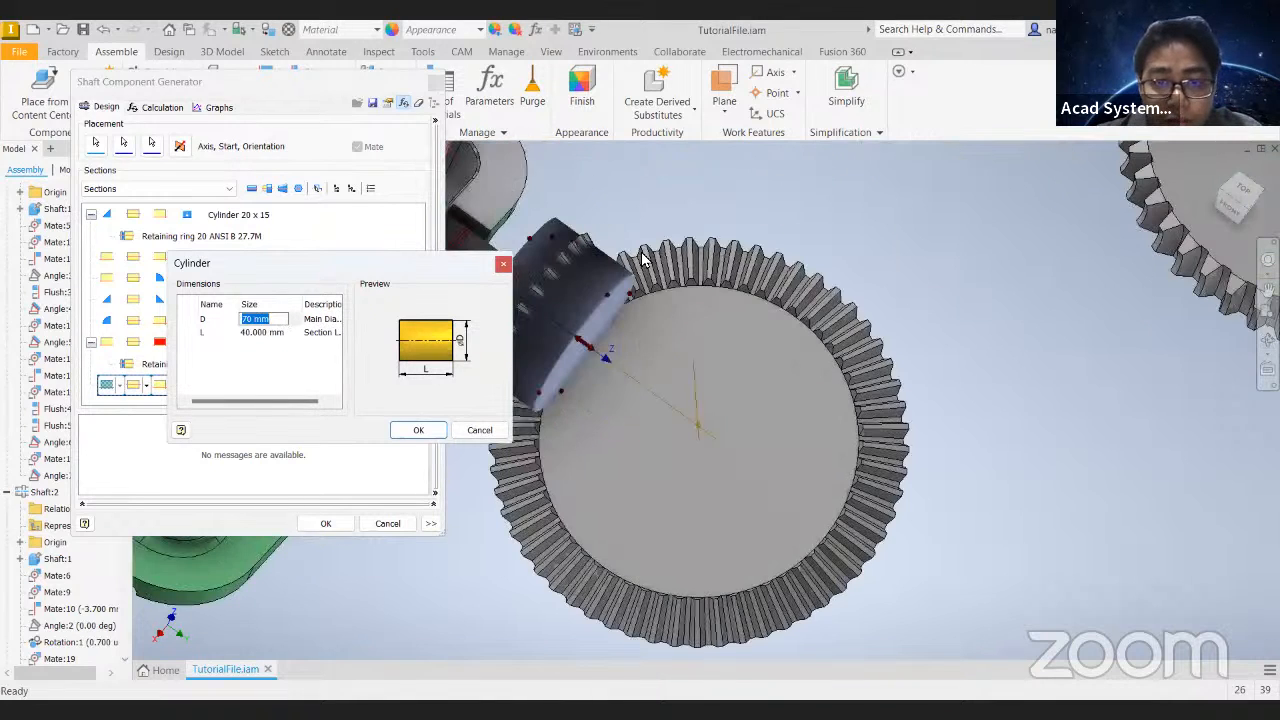
{"action": "middle_click_drag", "start_coordinate": [668, 255], "coordinate": [776, 256], "text": "shift"}
{"action": "scroll", "coordinate": [743, 306], "scroll_direction": "up", "scroll_amount": 5}
{"action": "scroll", "coordinate": [714, 320], "scroll_direction": "down", "scroll_amount": 5}
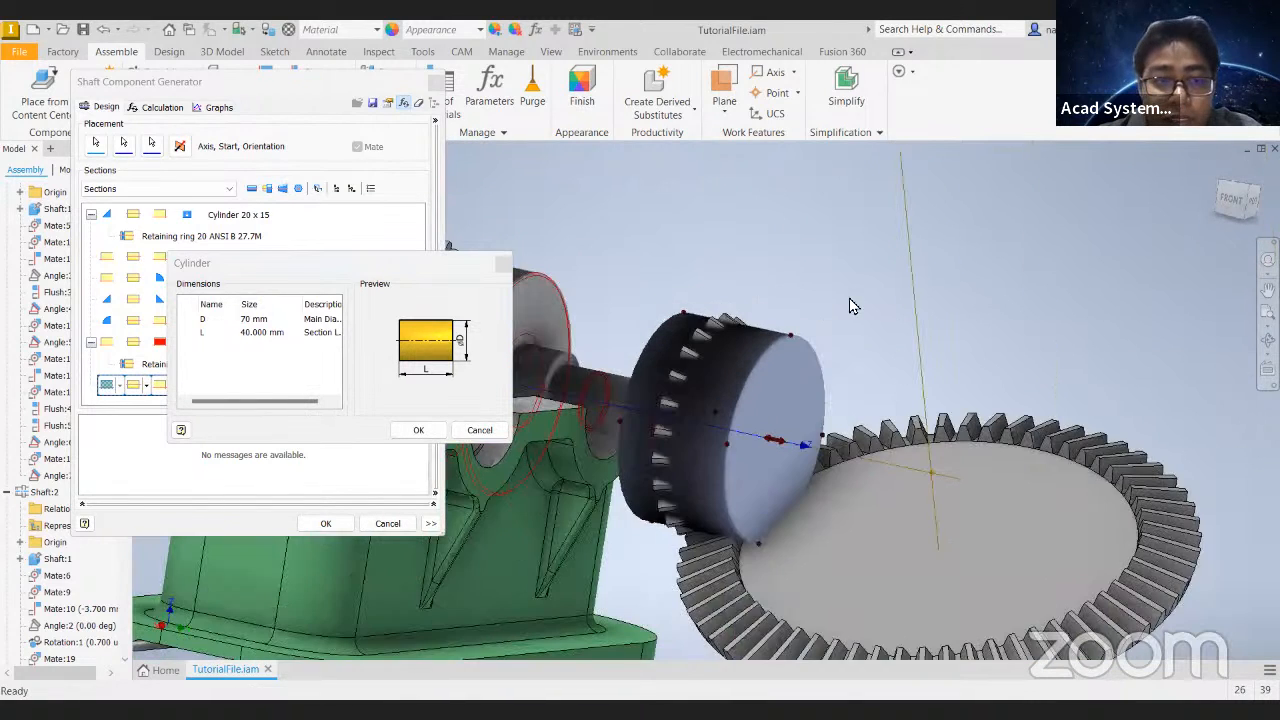
{"action": "scroll", "coordinate": [817, 338], "scroll_direction": "up", "scroll_amount": 1}
- Set the new cylinder section's diameter to 75 mm and apply the shaft changes
{"action": "left_click", "coordinate": [256, 320]}
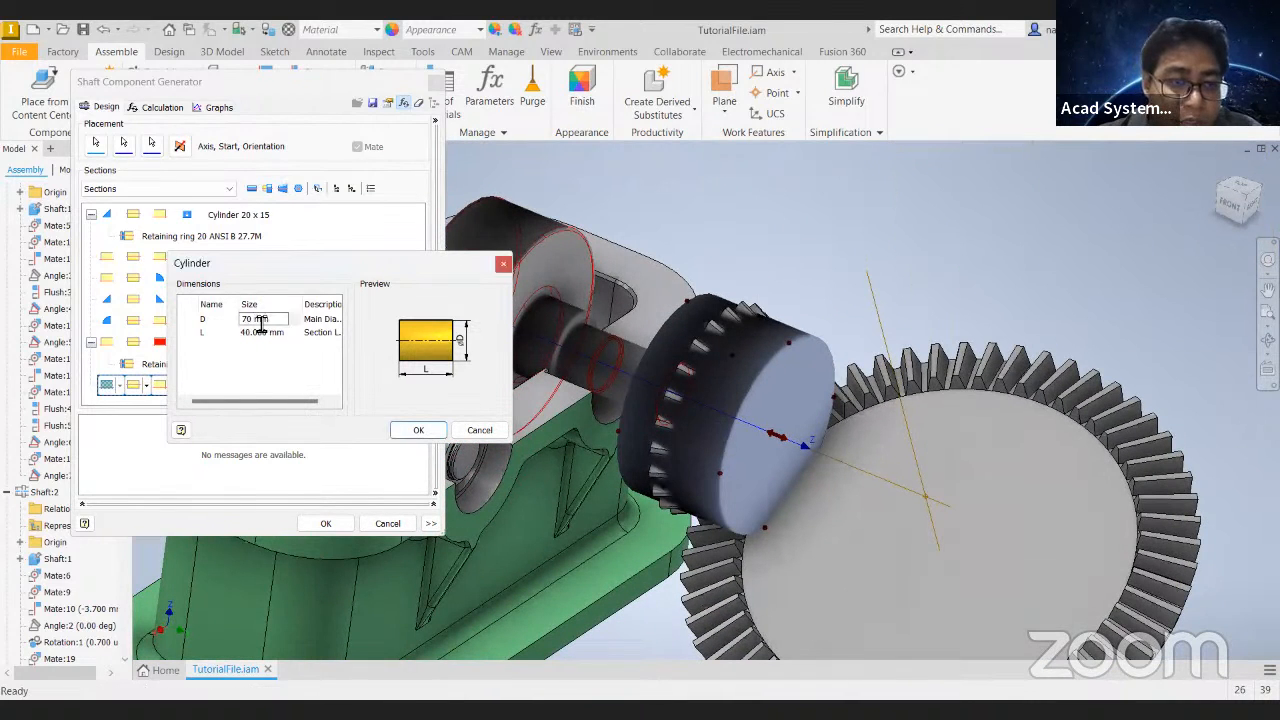
{"action": "left_click", "coordinate": [419, 430]}
{"action": "left_click", "coordinate": [326, 523]}
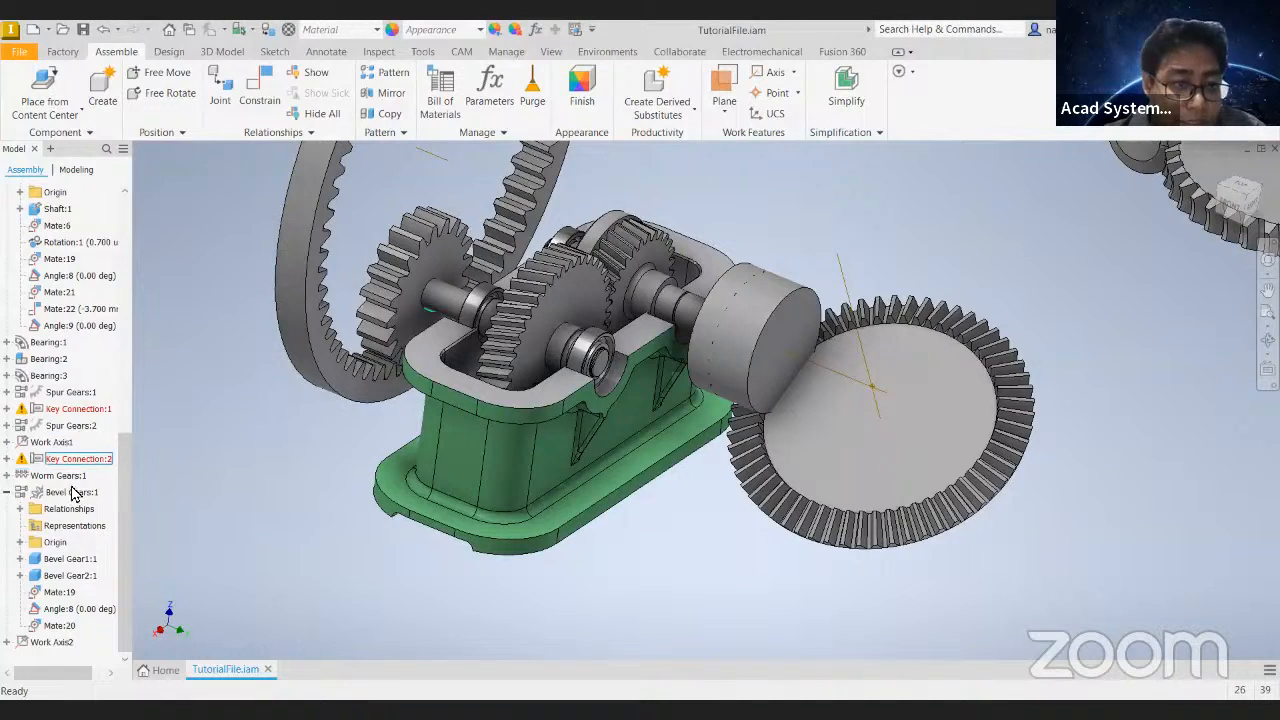
- Turn the spur gear in the gearbox to check how the assembly moves
{"action": "left_click_drag", "start_coordinate": [541, 312], "coordinate": [515, 362]}
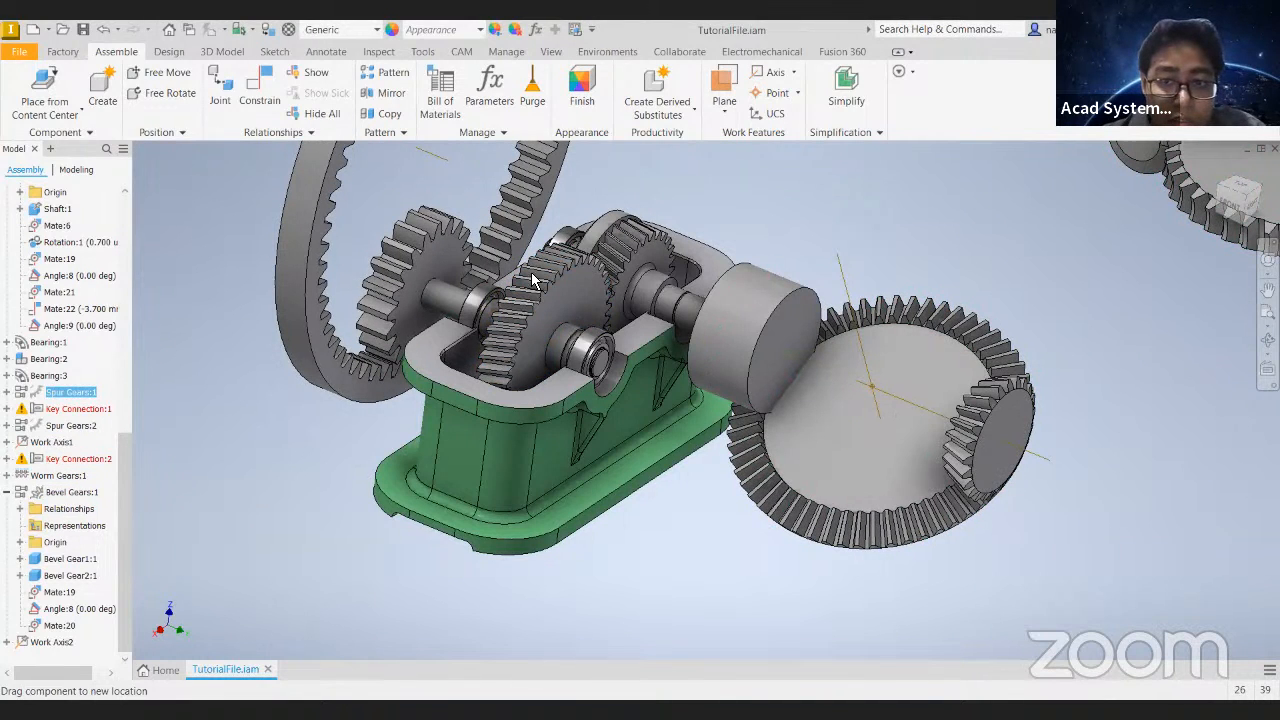
{"action": "left_click", "coordinate": [338, 166]}
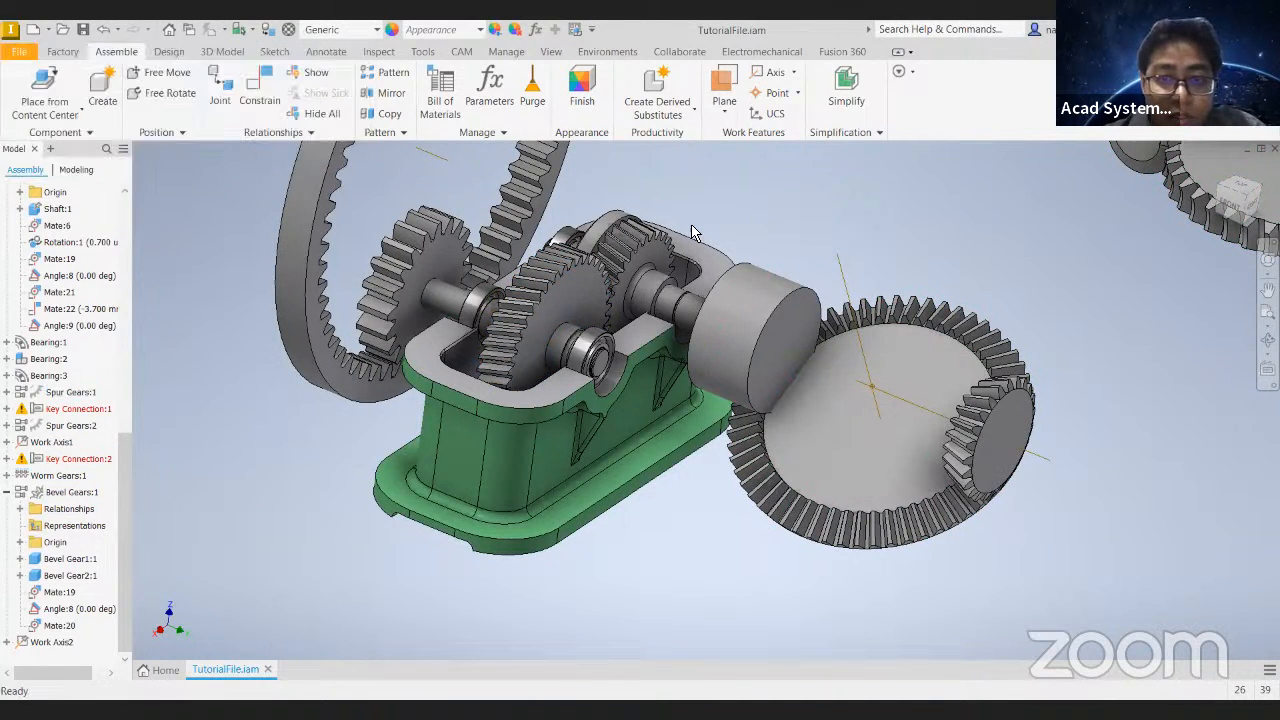
- Undo the recent input shaft reshaping and the bevel gear pair's flexible setting
{"action": "left_click", "coordinate": [551, 290]}
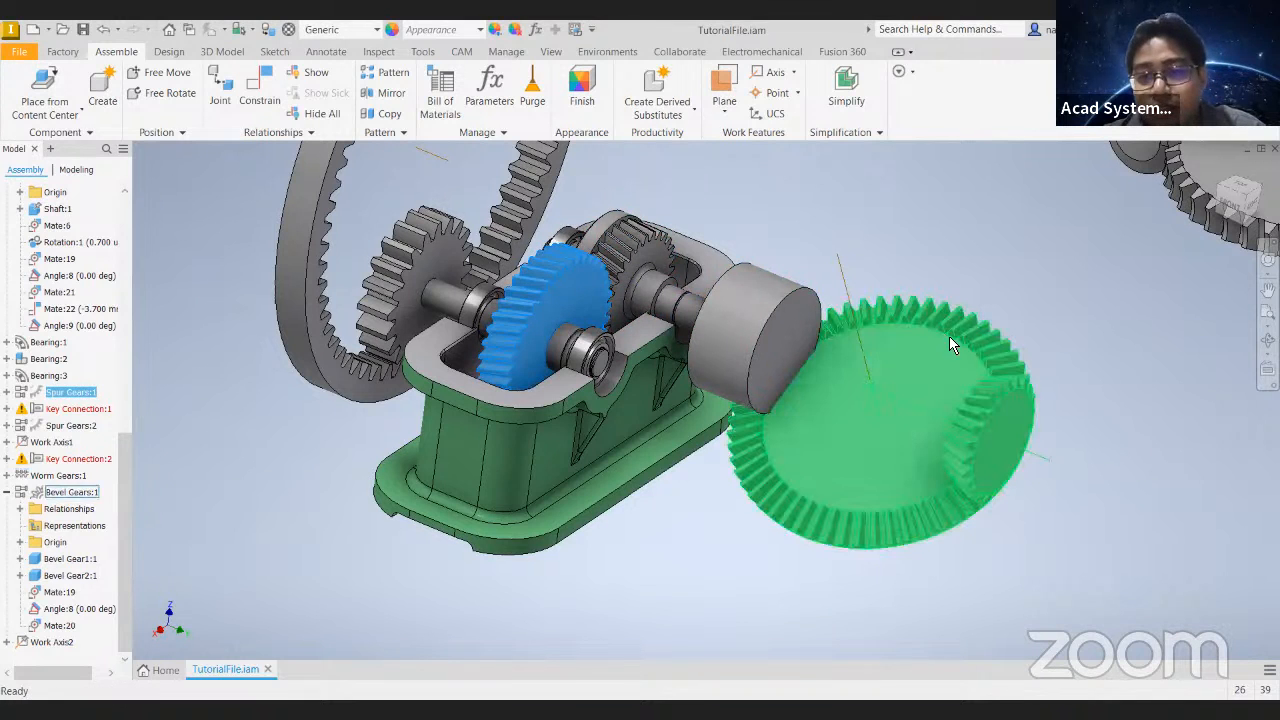
{"action": "key", "text": "ctrl+z"}
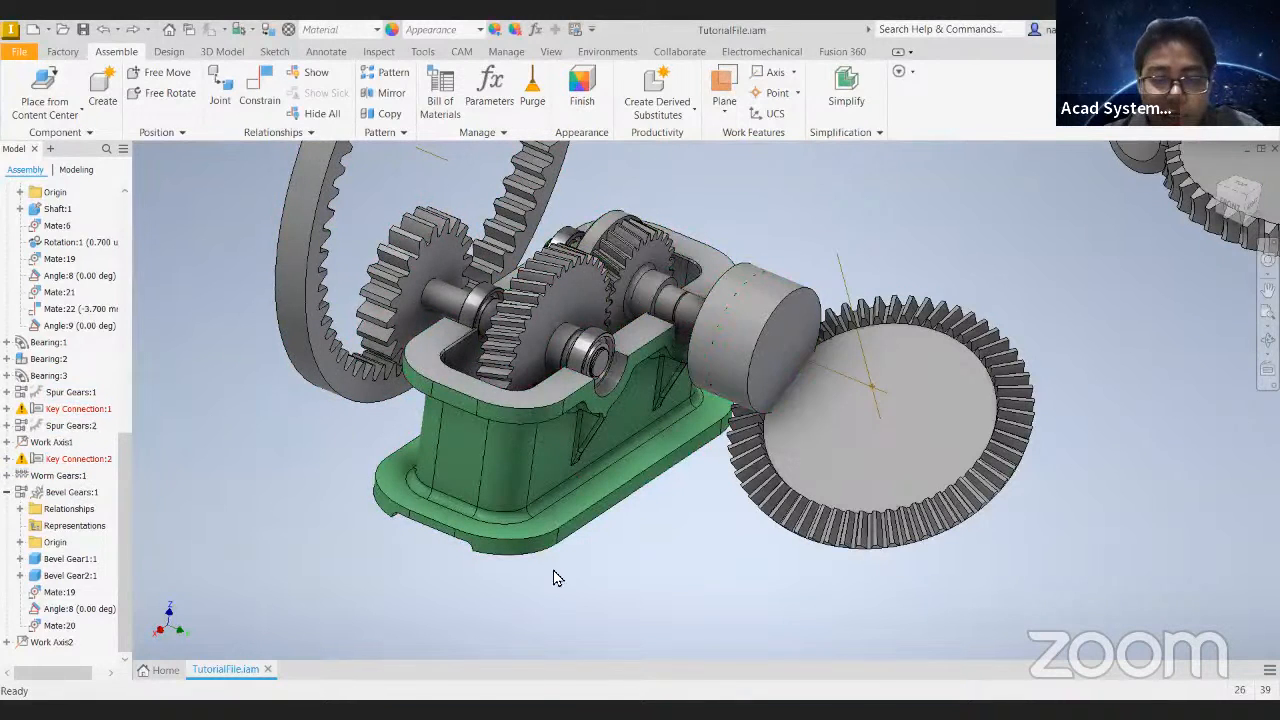
{"action": "key", "text": "ctrl+z"}
{"action": "key", "text": "ctrl+z"}
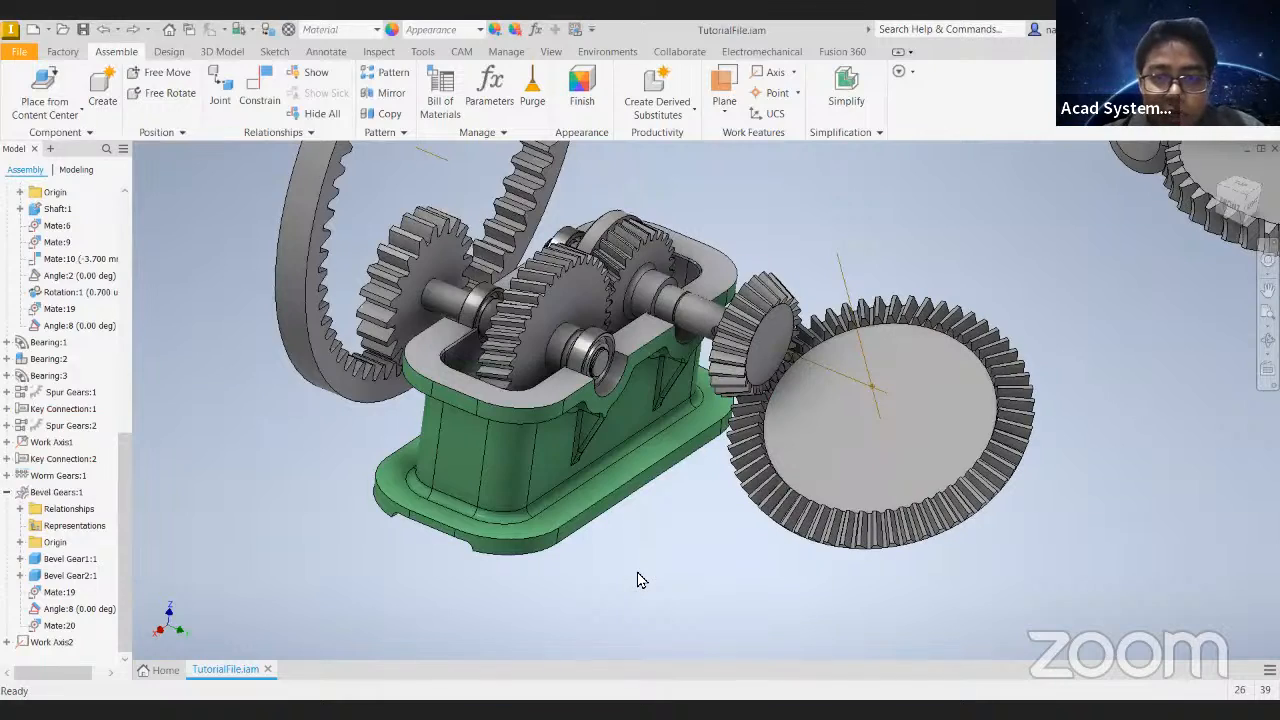
- Drag the bevel gear pair and the keyed shaft to check how they move relative to each other
{"action": "middle_click_drag", "start_coordinate": [624, 308], "coordinate": [700, 280], "text": "shift"}
{"action": "left_click_drag", "start_coordinate": [750, 284], "coordinate": [652, 328]}
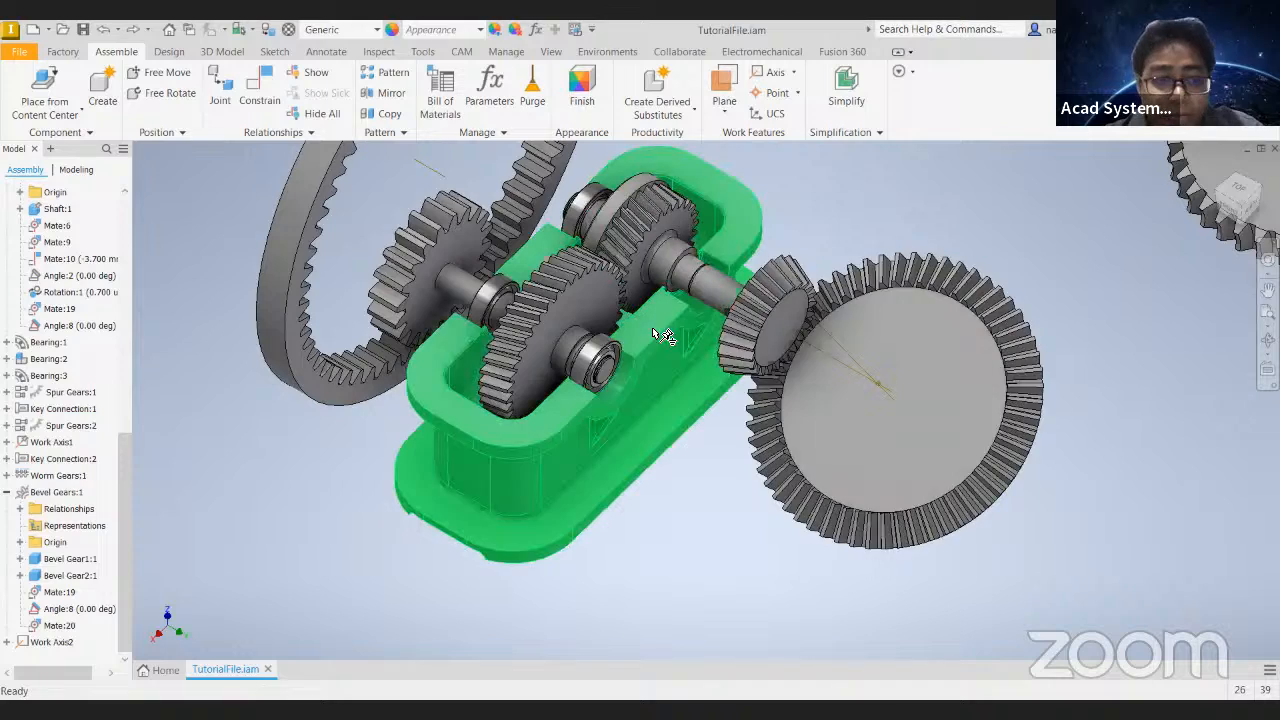
{"action": "left_click", "coordinate": [726, 308]}
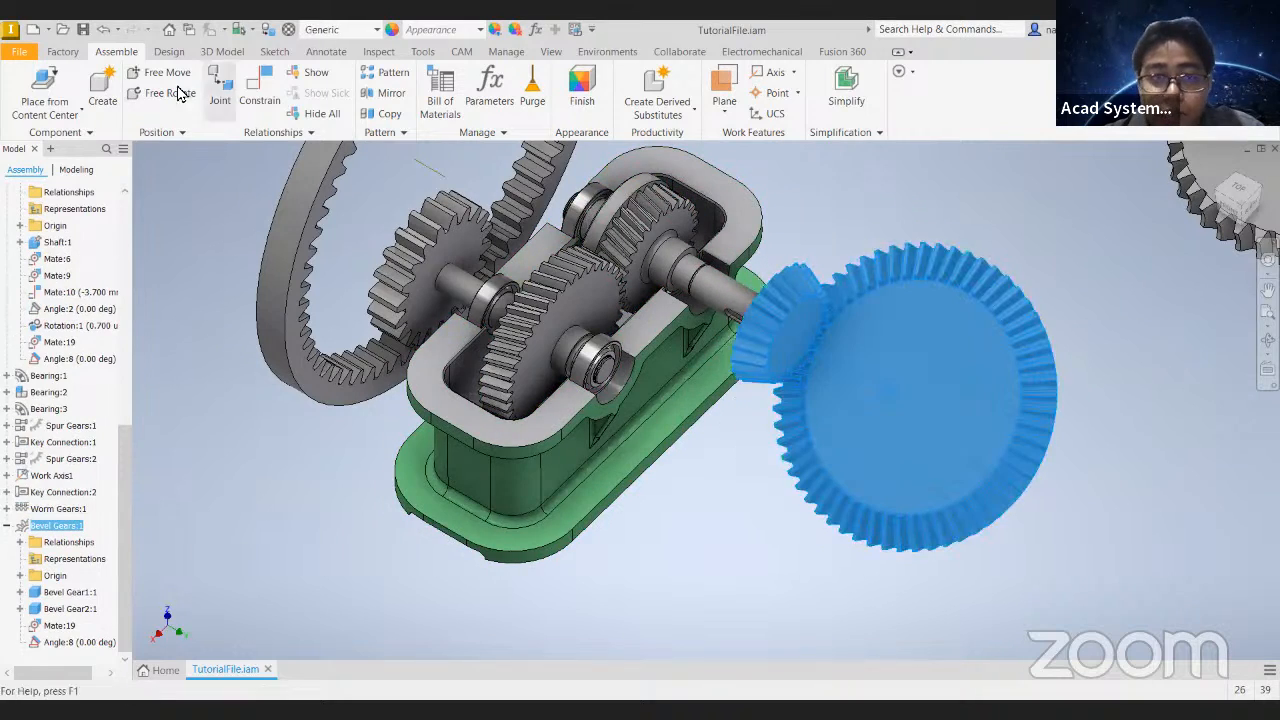
{"action": "left_click_drag", "start_coordinate": [735, 296], "coordinate": [688, 248]}
{"action": "left_click", "coordinate": [685, 247]}
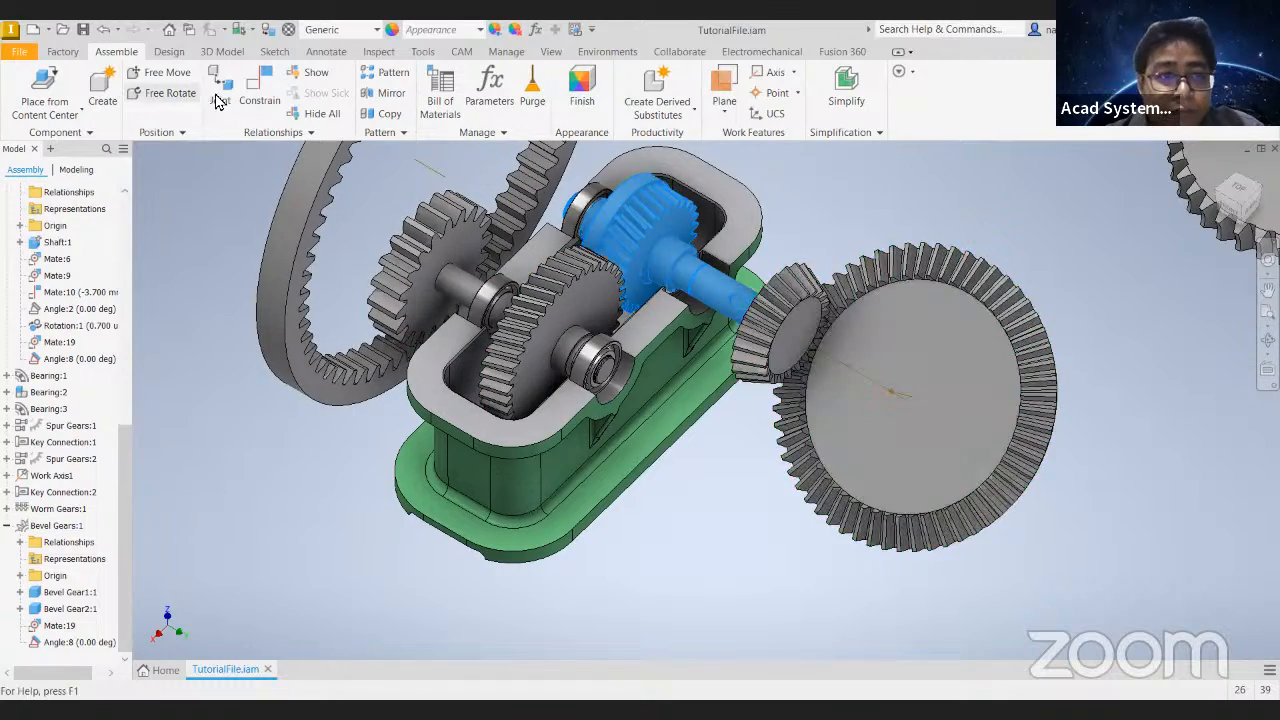
{"action": "scroll", "coordinate": [740, 302], "scroll_direction": "down", "scroll_amount": 5}
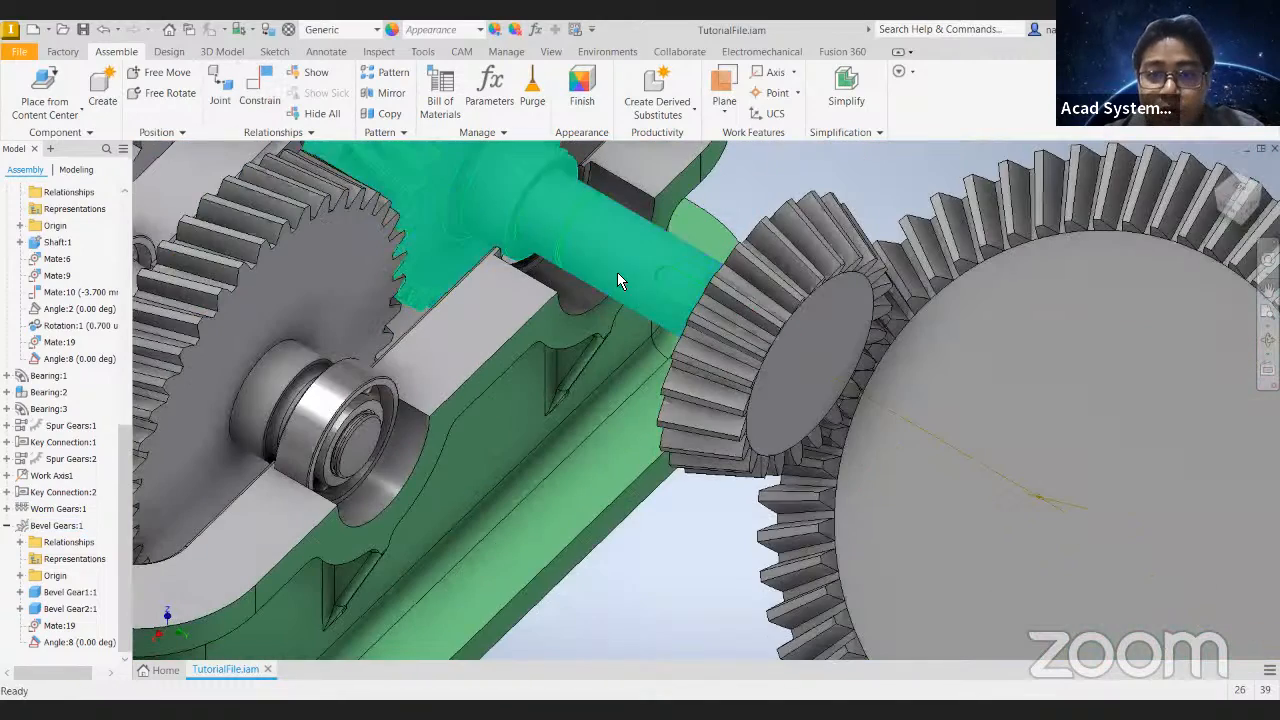
{"action": "left_click", "coordinate": [720, 90]}
{"action": "scroll", "coordinate": [663, 276], "scroll_direction": "down", "scroll_amount": 5}
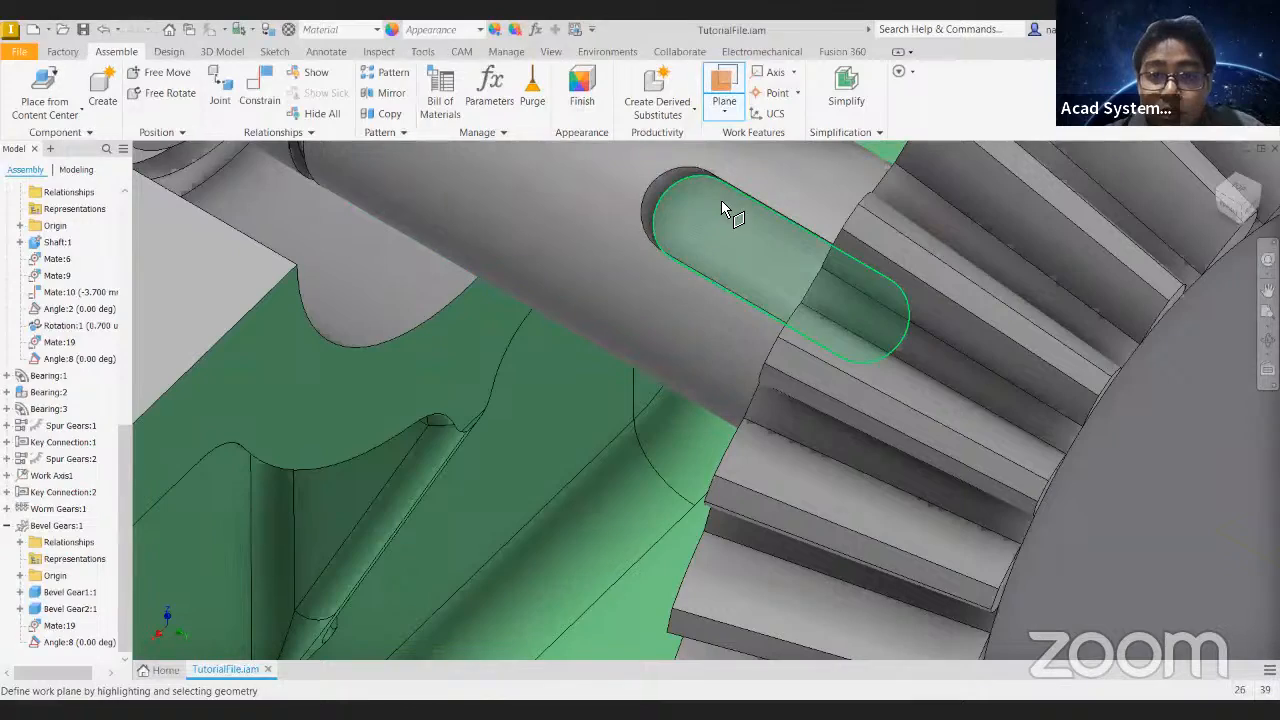
{"action": "scroll", "coordinate": [733, 197], "scroll_direction": "up", "scroll_amount": 5}
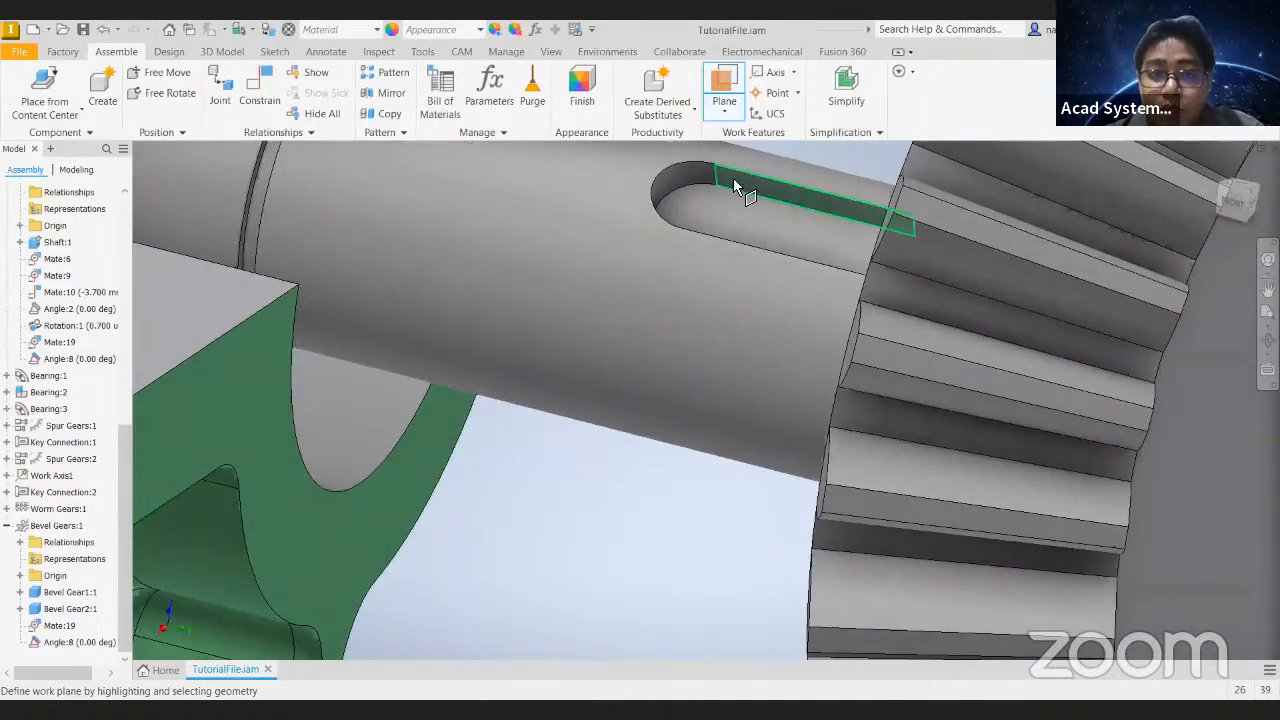
{"action": "scroll", "coordinate": [729, 192], "scroll_direction": "up", "scroll_amount": 5}
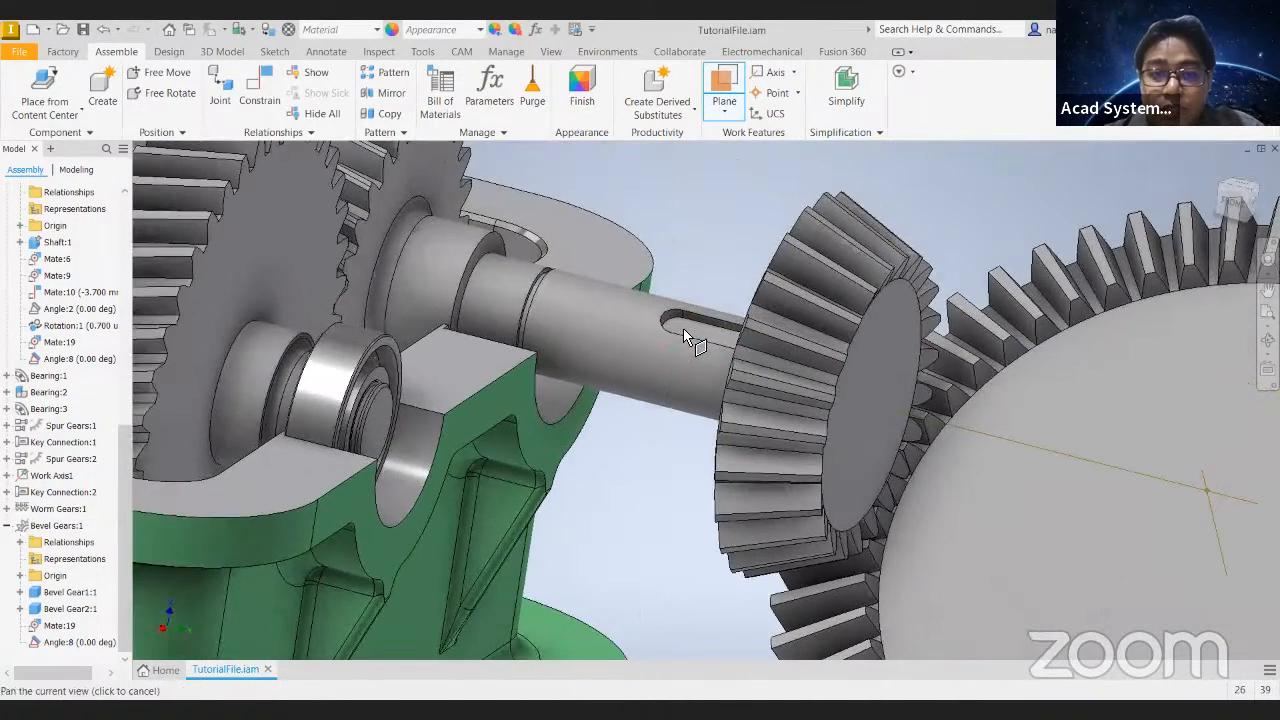
- Add a work axis through the centre of the shaft's keyed end section
{"action": "left_click", "coordinate": [773, 72]}
{"action": "left_click", "coordinate": [635, 358]}
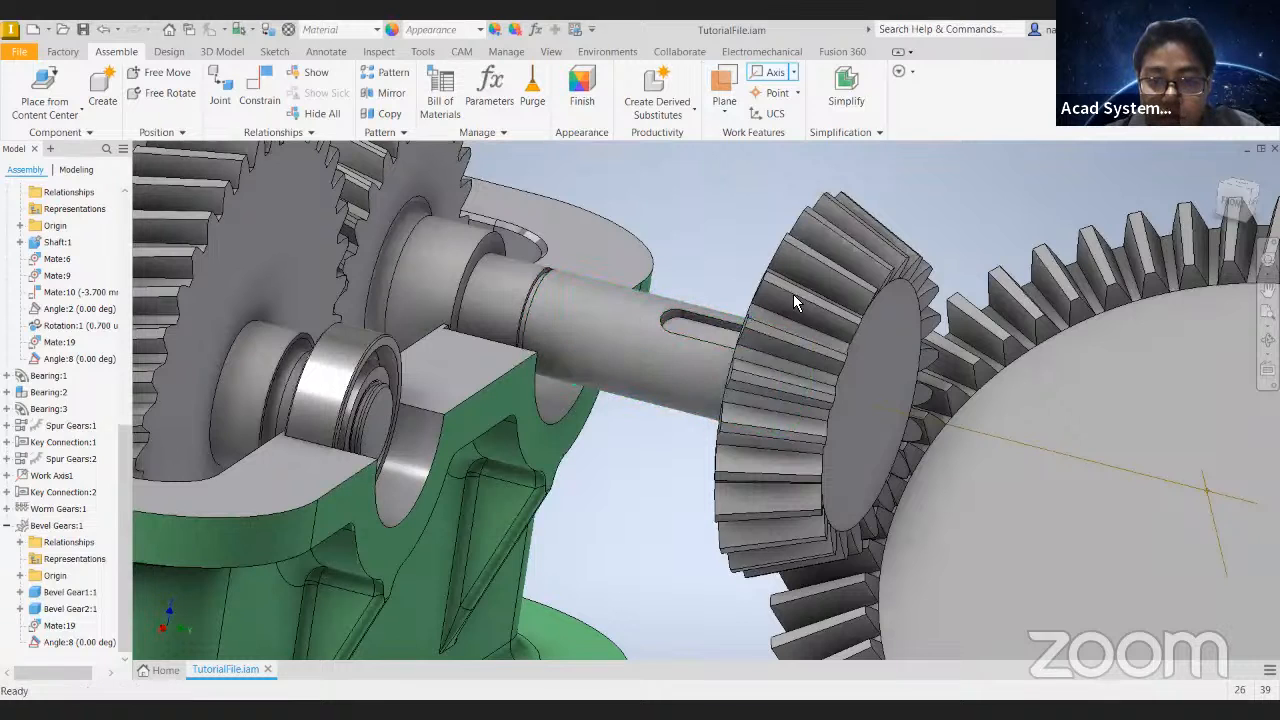
{"action": "scroll", "coordinate": [751, 306], "scroll_direction": "up", "scroll_amount": 8}
{"action": "left_click", "coordinate": [775, 72]}
{"action": "left_click", "coordinate": [997, 385]}
{"action": "left_click", "coordinate": [1050, 308]}
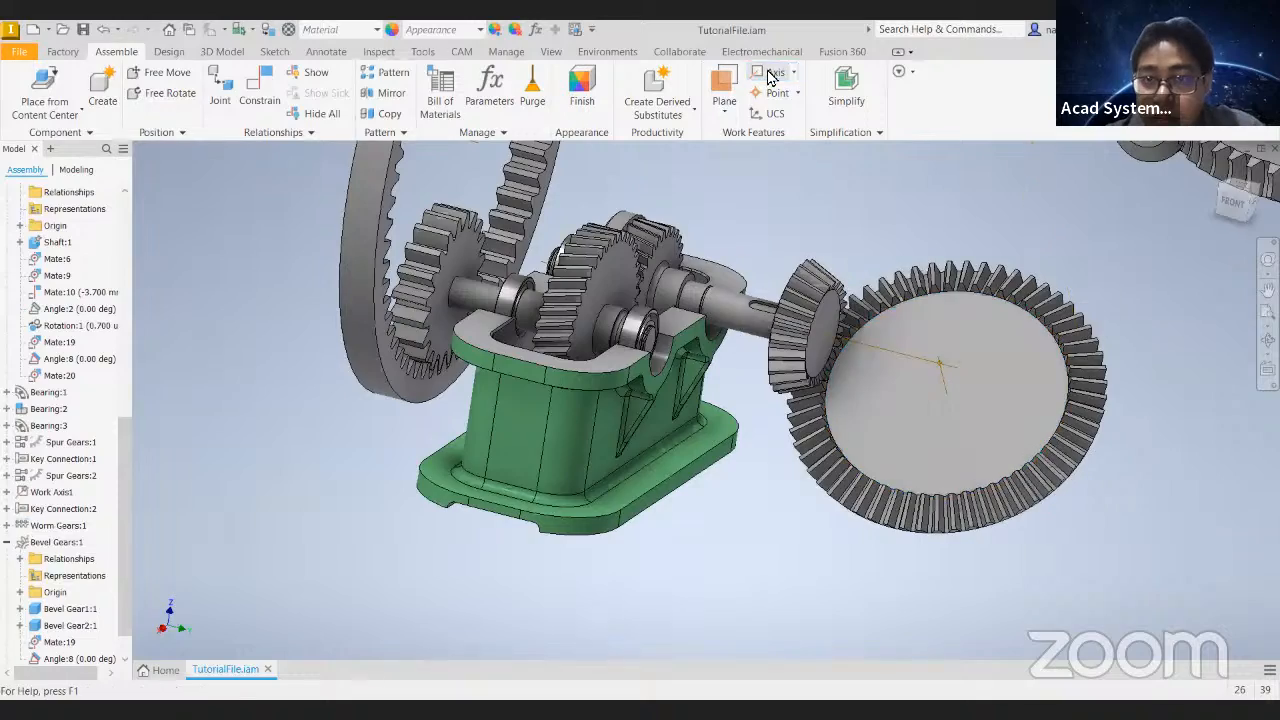
{"action": "scroll", "coordinate": [997, 328], "scroll_direction": "down", "scroll_amount": 6}
{"action": "key", "text": "Escape"}
{"action": "scroll", "coordinate": [969, 324], "scroll_direction": "up", "scroll_amount": 6}
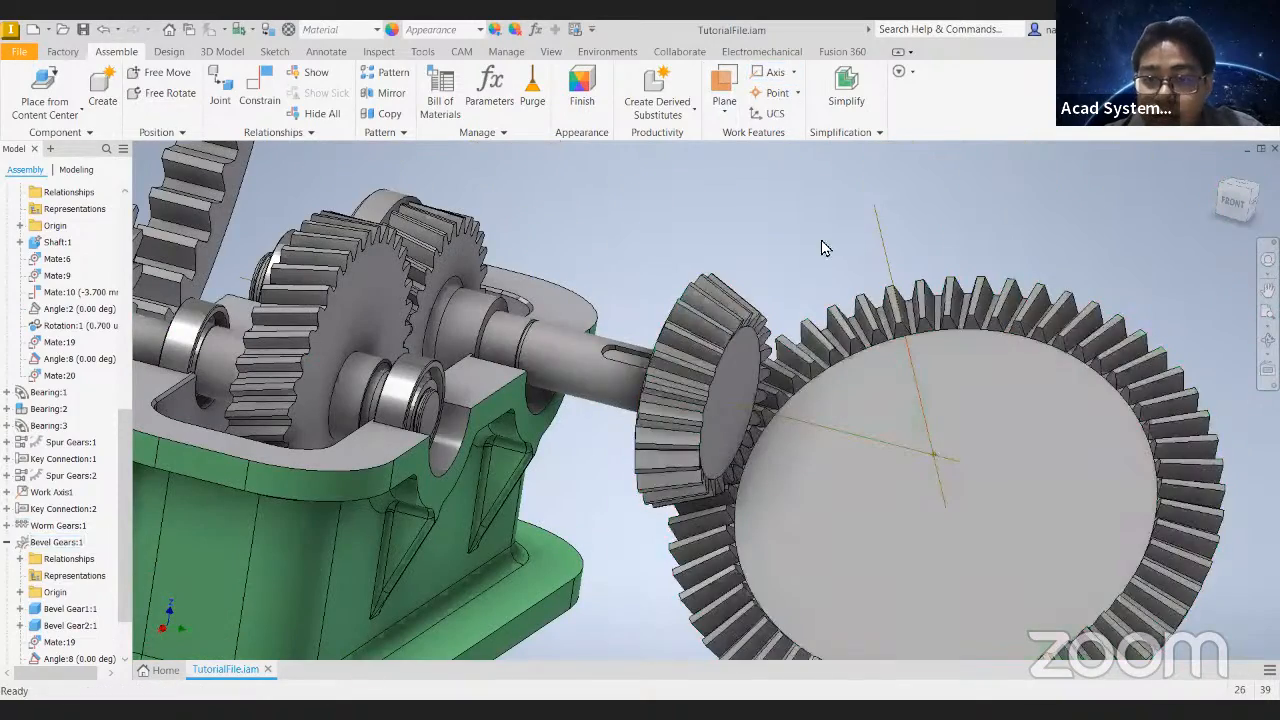
- Create a work plane through the shaft's work axis at 90 degrees to the housing's upper face
{"action": "middle_click_drag", "start_coordinate": [697, 280], "coordinate": [690, 235], "text": "shift"}
{"action": "left_click", "coordinate": [724, 85]}
{"action": "left_click", "coordinate": [797, 411]}
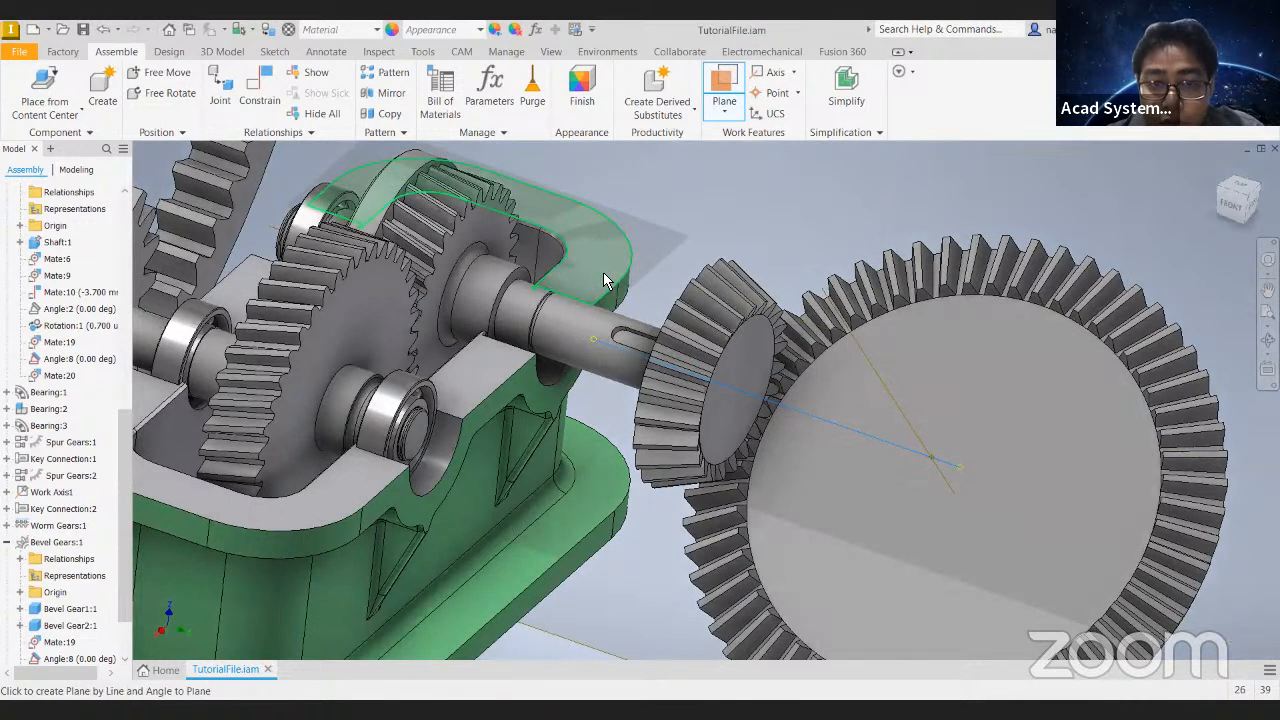
{"action": "middle_click_drag", "start_coordinate": [689, 266], "coordinate": [740, 377], "text": "shift"}
{"action": "left_click", "coordinate": [689, 266]}
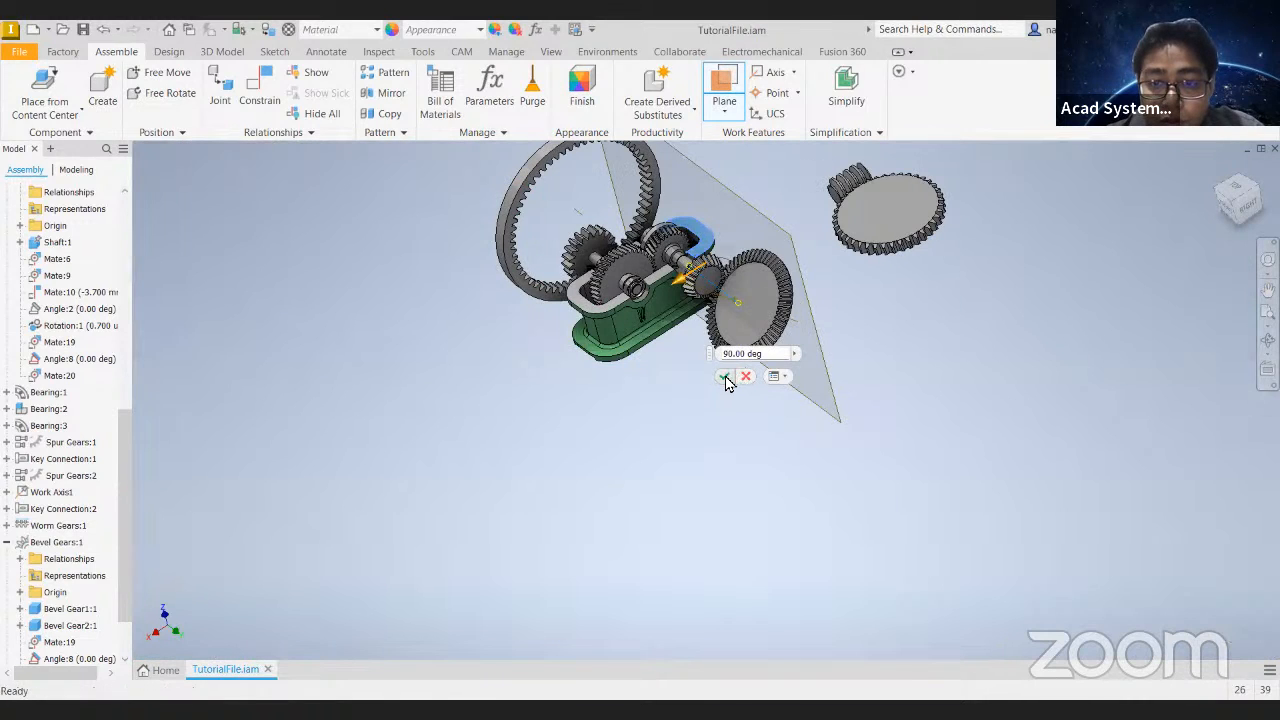
{"action": "left_click", "coordinate": [724, 376]}
- Ground the new work axis on the shaft
{"action": "scroll", "coordinate": [44, 597], "scroll_direction": "down", "scroll_amount": 2}
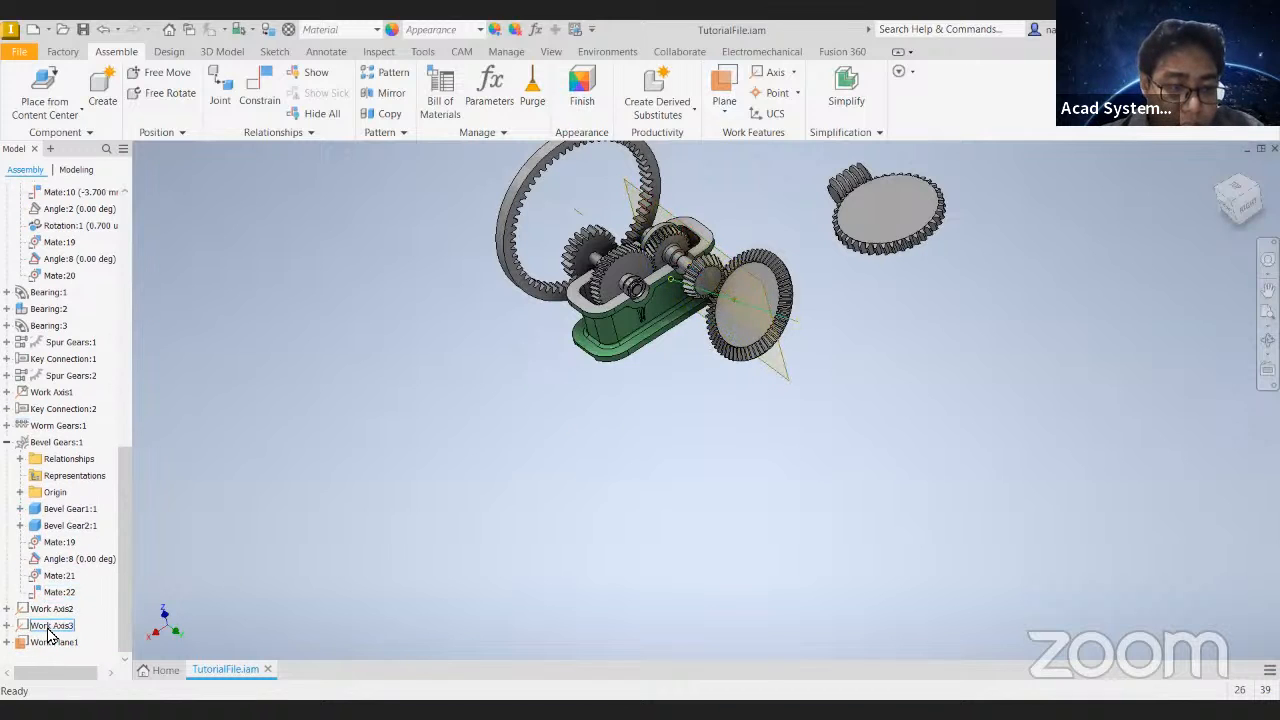
{"action": "right_click", "coordinate": [48, 628]}
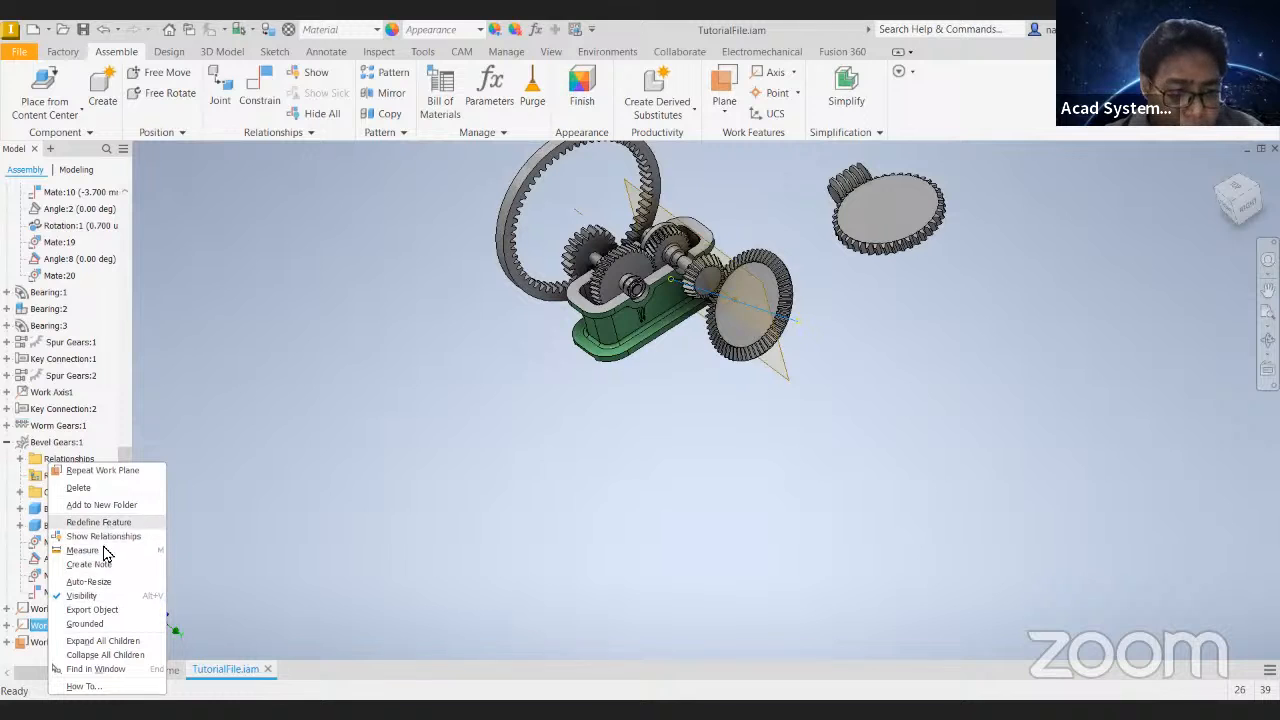
{"action": "left_click", "coordinate": [104, 624]}
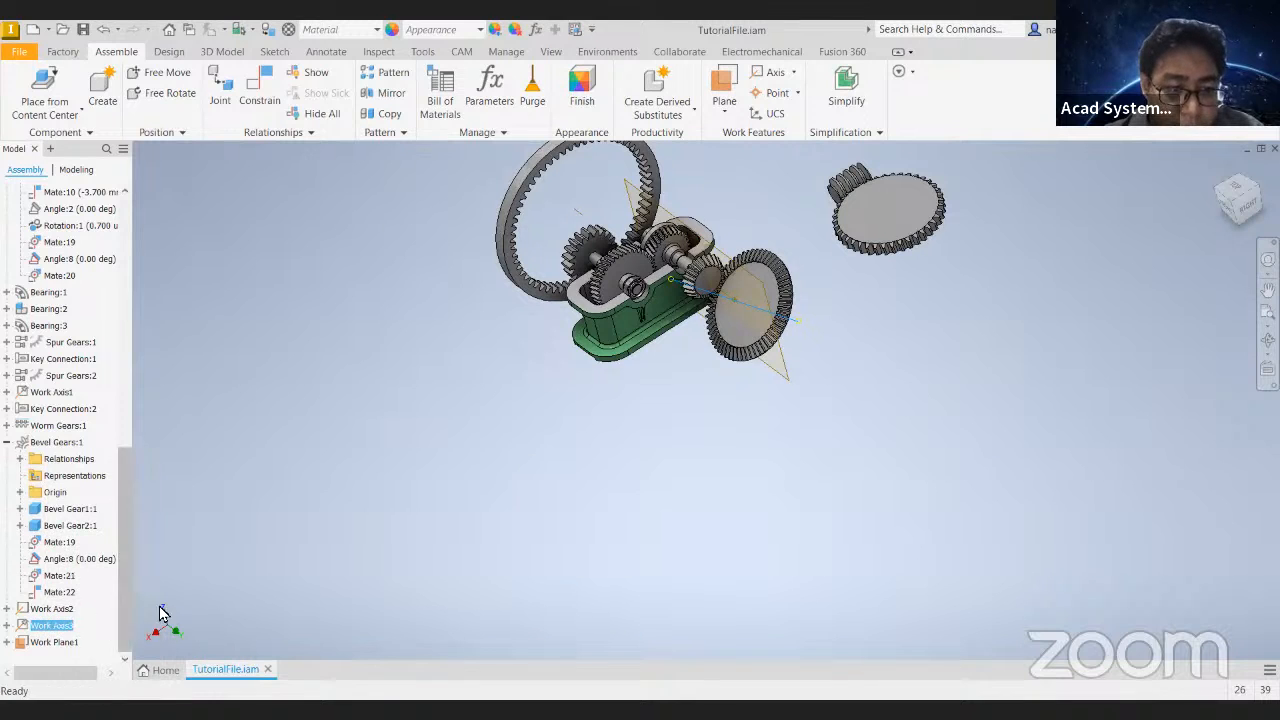
- Make the bevel gear pair flexible and turn its gears to test the movement
{"action": "left_click", "coordinate": [740, 275]}
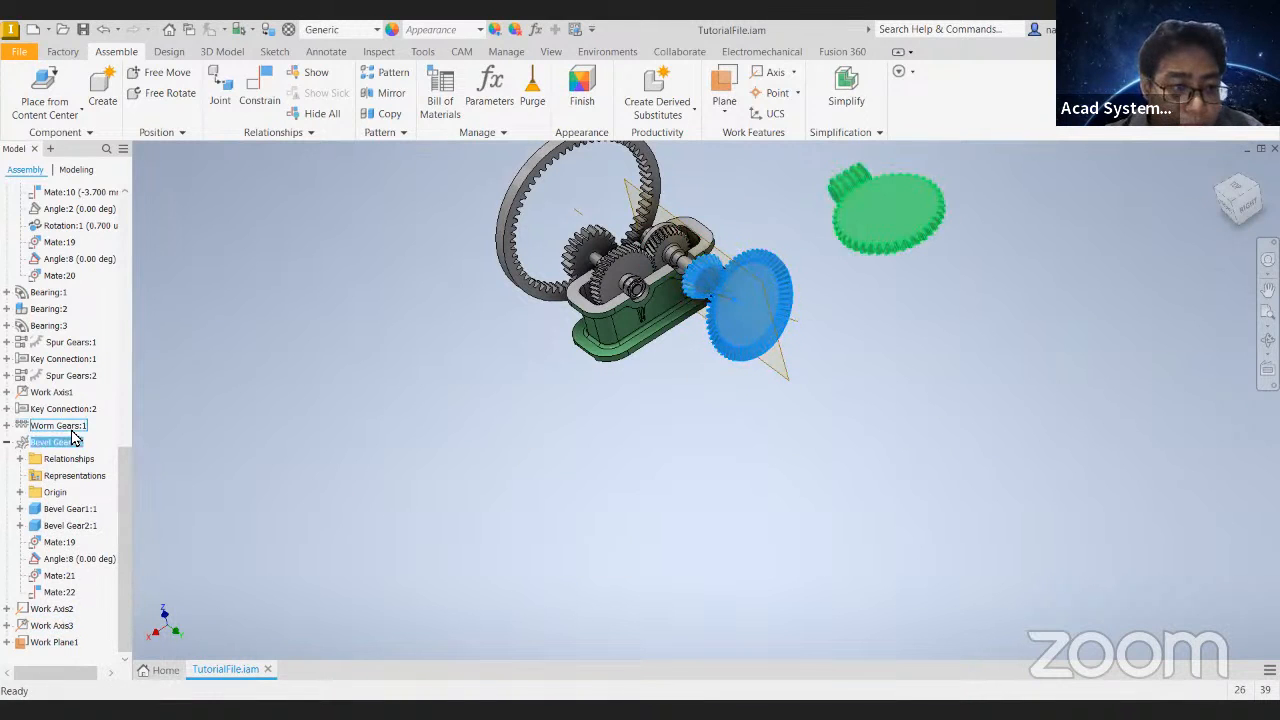
{"action": "right_click", "coordinate": [72, 436]}
{"action": "left_click", "coordinate": [104, 501]}
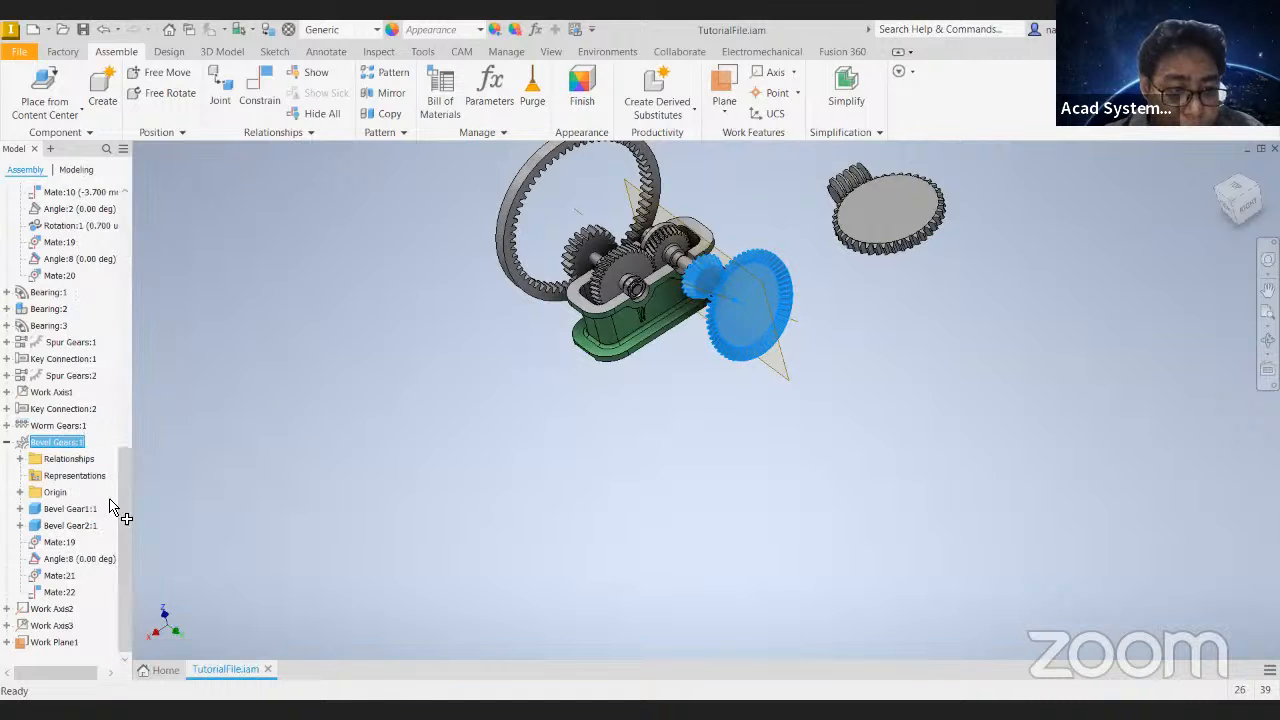
{"action": "left_click_drag", "start_coordinate": [757, 357], "coordinate": [762, 335]}
{"action": "left_click_drag", "start_coordinate": [775, 278], "coordinate": [747, 356]}
{"action": "middle_click_drag", "start_coordinate": [666, 444], "coordinate": [554, 708]}
{"action": "scroll", "coordinate": [660, 472], "scroll_direction": "up", "scroll_amount": 5}
{"action": "middle_click_drag", "start_coordinate": [541, 361], "coordinate": [481, 530]}
{"action": "mouse_move", "coordinate": [545, 375]}
{"action": "left_mouse_down"}
{"action": "mouse_move", "coordinate": [583, 308]}
{"action": "mouse_move", "coordinate": [545, 406]}
{"action": "mouse_move", "coordinate": [583, 318]}
{"action": "mouse_move", "coordinate": [543, 385]}
{"action": "left_mouse_up"}
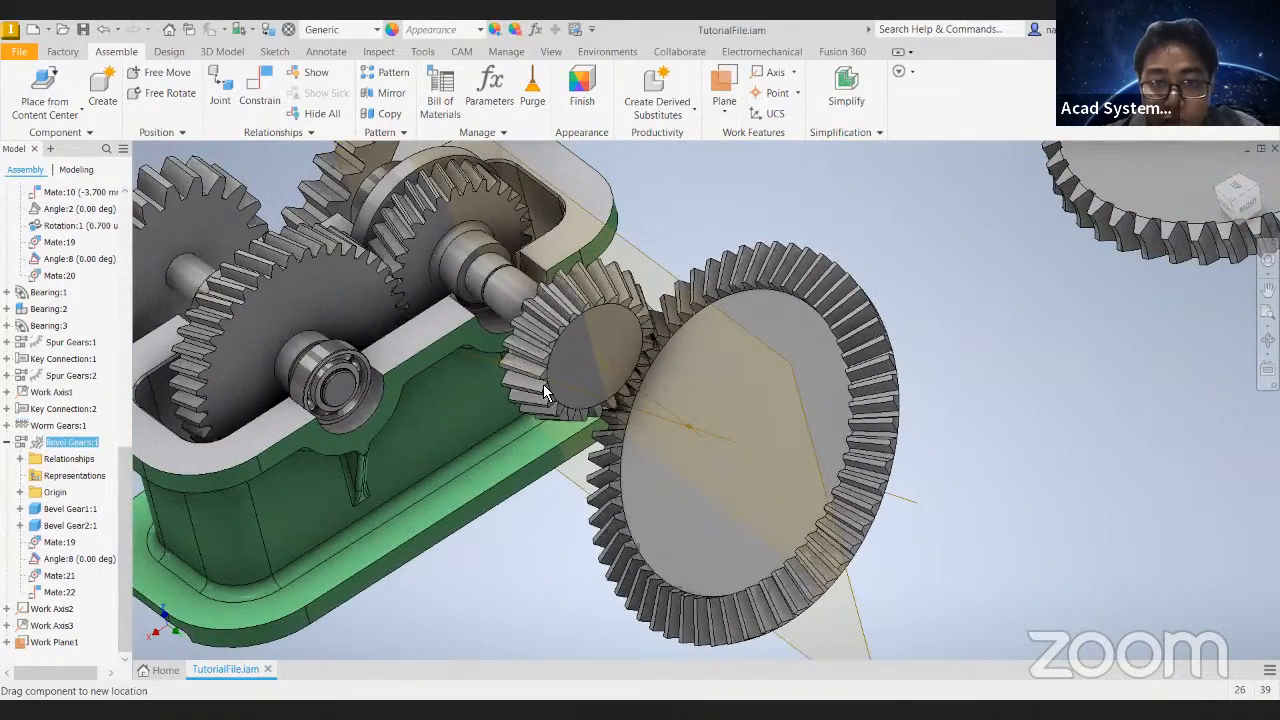
- Delete the angled work plane that runs through the shaft axis
{"action": "right_click", "coordinate": [54, 642]}
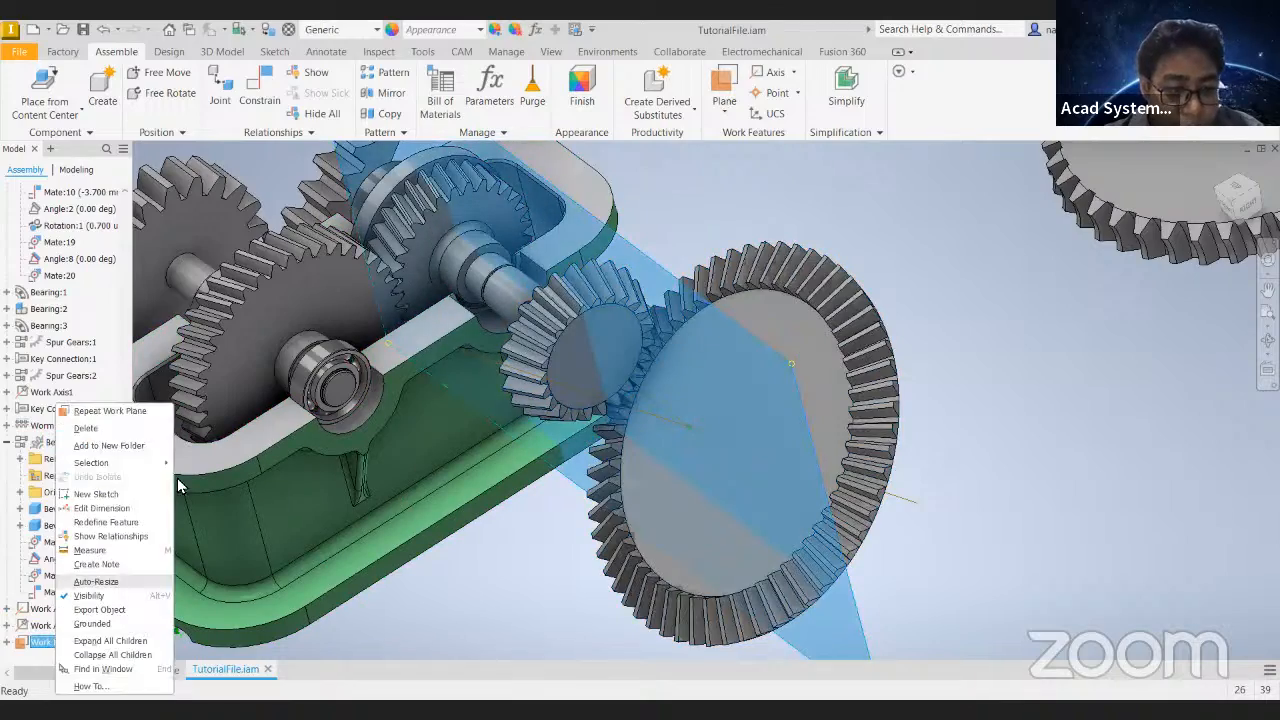
{"action": "left_click", "coordinate": [86, 428]}
{"action": "middle_click_drag", "start_coordinate": [670, 236], "coordinate": [620, 190], "text": "shift"}
{"action": "middle_click_drag", "start_coordinate": [620, 190], "coordinate": [698, 380]}
{"action": "mouse_move", "coordinate": [597, 346]}
{"action": "middle_mouse_down", "text": "shift"}
{"action": "mouse_move", "coordinate": [597, 361]}
{"action": "mouse_move", "coordinate": [615, 358]}
{"action": "middle_mouse_up", "text": "shift"}
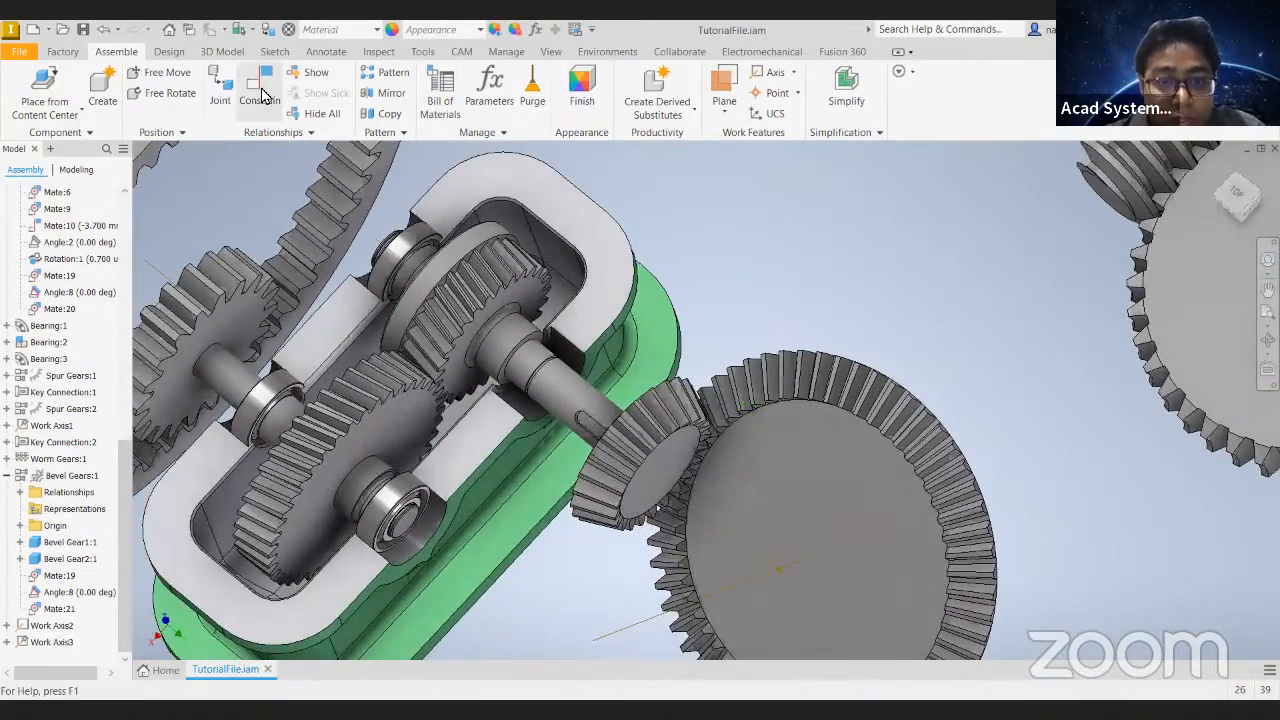
{"action": "middle_click_drag", "start_coordinate": [660, 396], "coordinate": [551, 337], "text": "shift"}
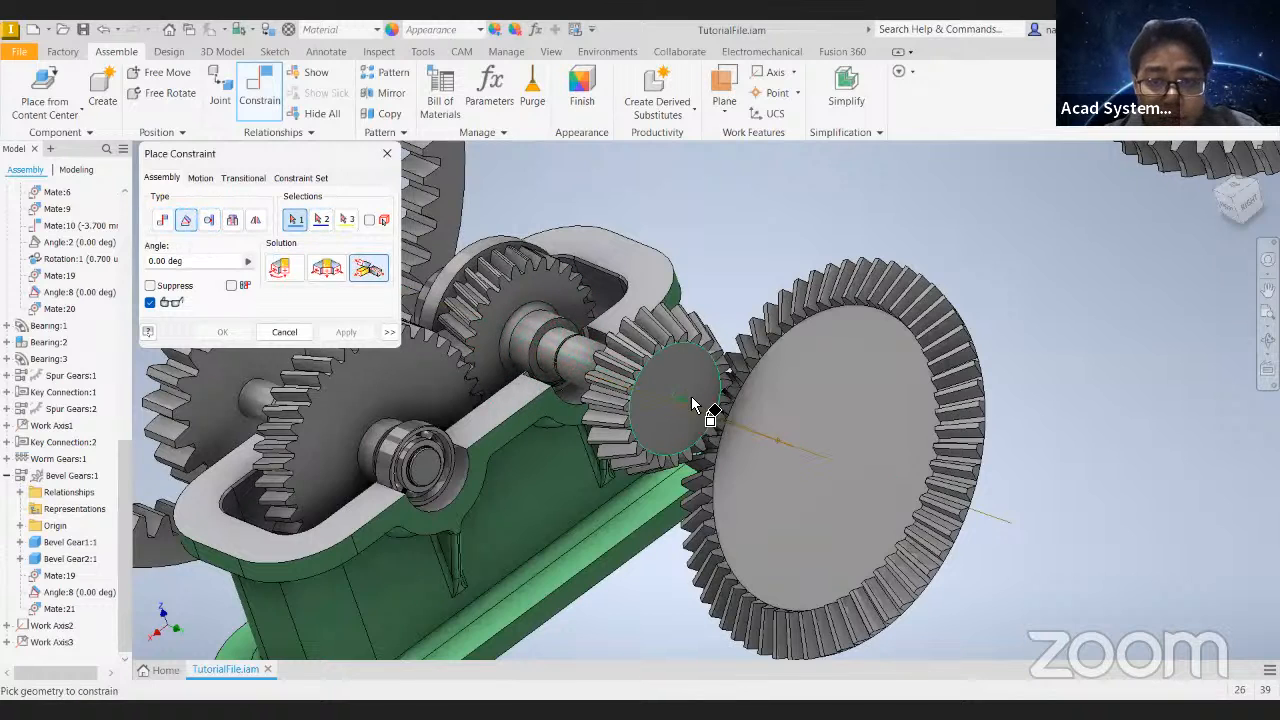
{"action": "left_click", "coordinate": [286, 332]}
{"action": "middle_click_drag", "start_coordinate": [516, 349], "coordinate": [594, 363], "text": "shift"}
- Try a work plane tangent to the shaft's keyed section and parallel to the housing's upper face
{"action": "scroll", "coordinate": [594, 360], "scroll_direction": "up", "scroll_amount": 3}
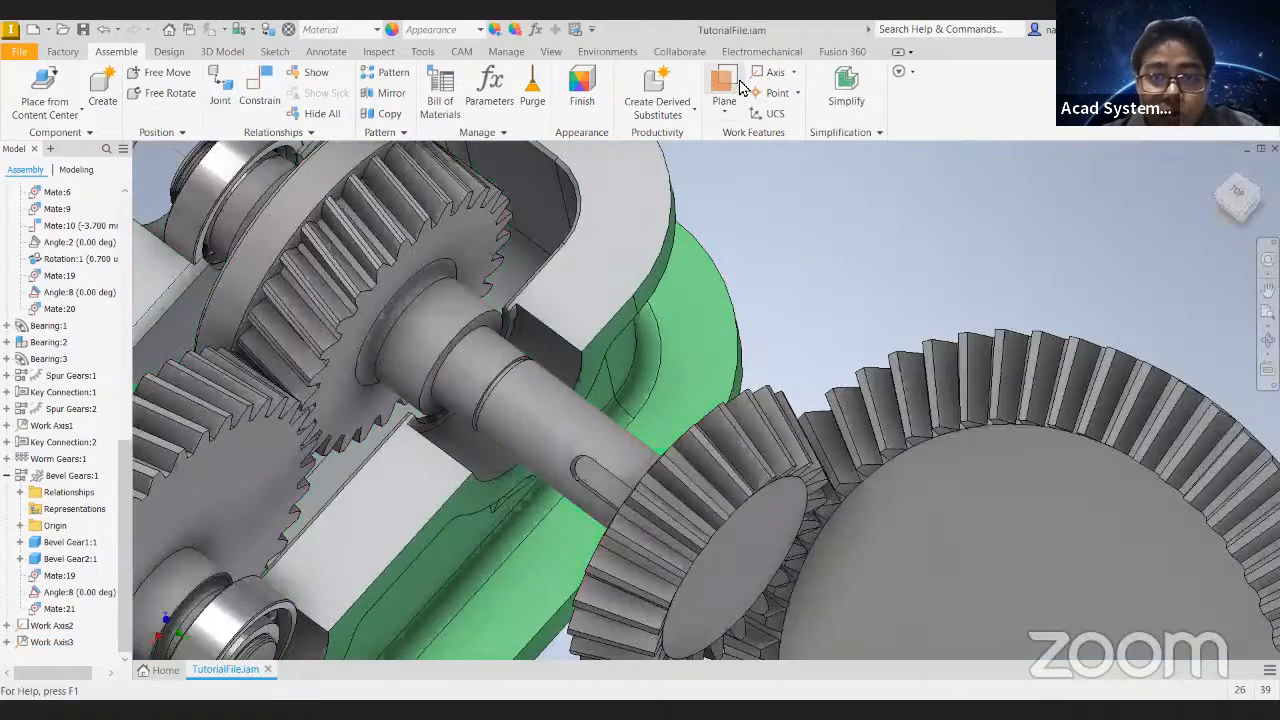
{"action": "left_click", "coordinate": [722, 84]}
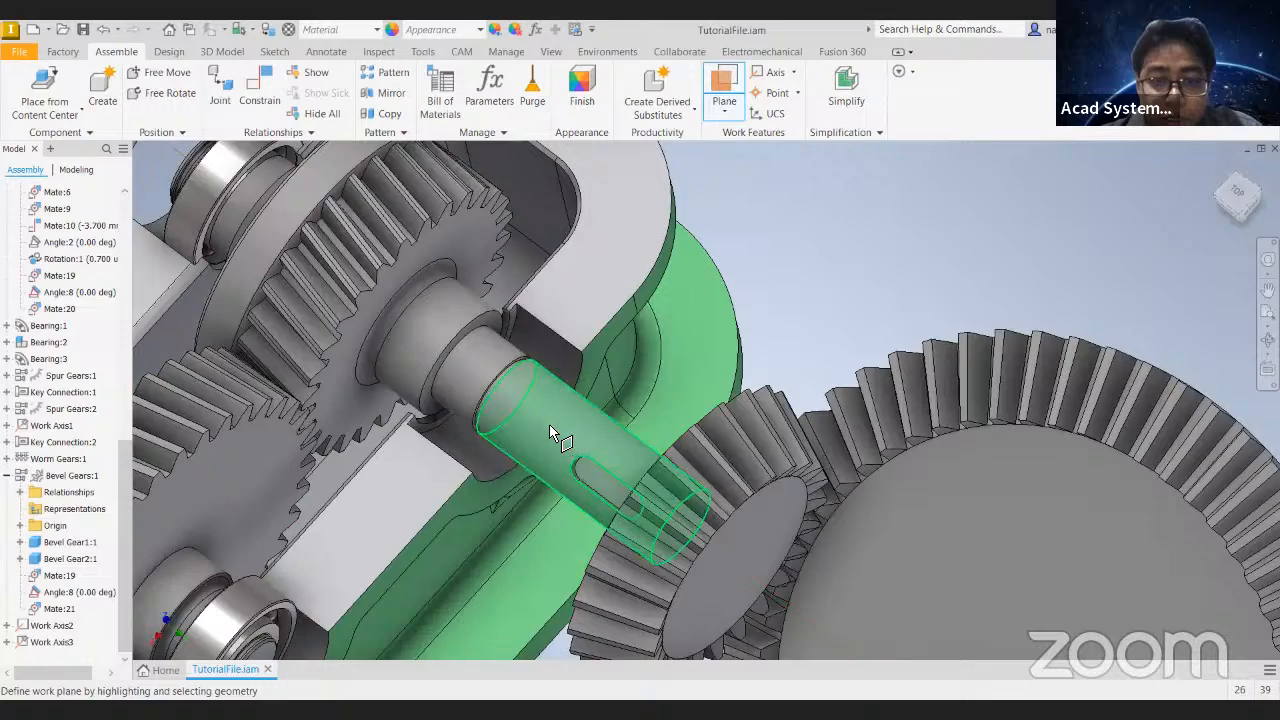
{"action": "left_click", "coordinate": [549, 424]}
{"action": "left_click", "coordinate": [575, 296]}
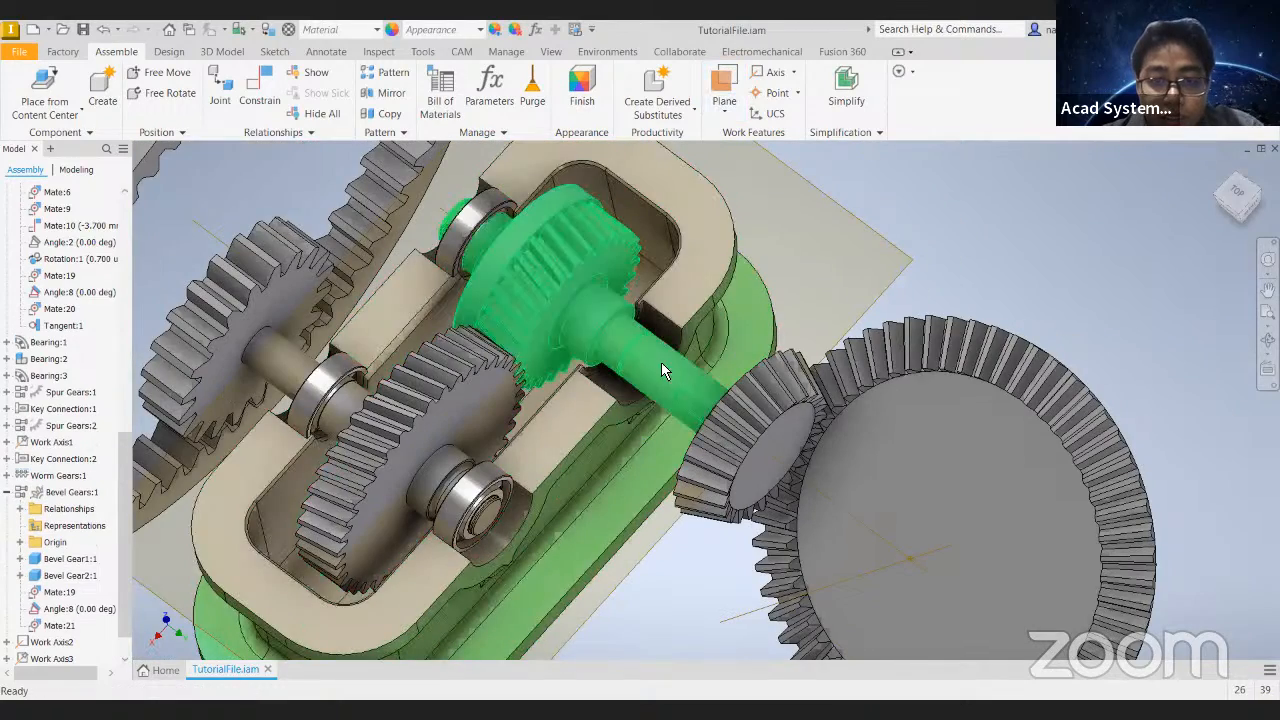
{"action": "mouse_move", "coordinate": [661, 362]}
{"action": "left_mouse_down"}
{"action": "mouse_move", "coordinate": [641, 398]}
{"action": "mouse_move", "coordinate": [660, 352]}
{"action": "left_mouse_up"}
{"action": "key", "text": "ctrl+z"}
{"action": "key", "text": "ctrl+z"}
{"action": "middle_click_drag", "start_coordinate": [882, 304], "coordinate": [706, 277], "text": "shift"}
{"action": "scroll", "coordinate": [660, 400], "scroll_direction": "up", "scroll_amount": 5}
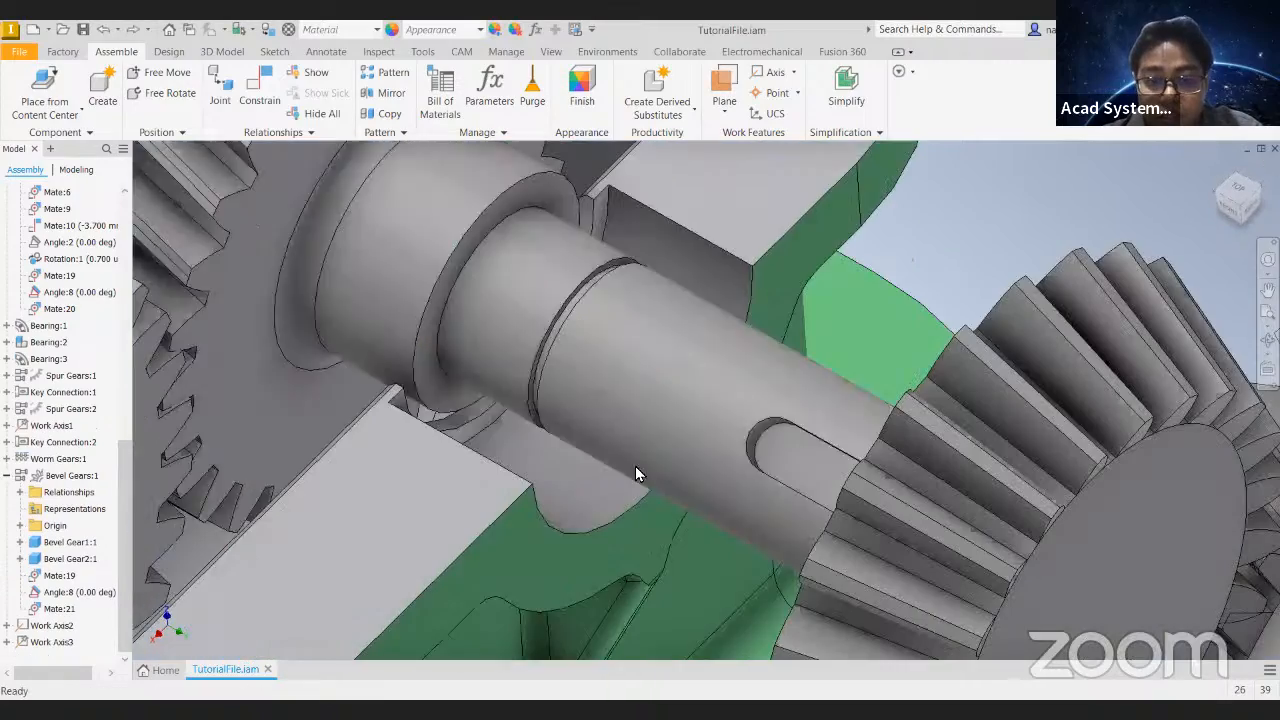
{"action": "left_click", "coordinate": [724, 88]}
{"action": "scroll", "coordinate": [803, 418], "scroll_direction": "up", "scroll_amount": 2}
{"action": "middle_click_drag", "start_coordinate": [797, 434], "coordinate": [795, 426], "text": "shift"}
{"action": "left_click", "coordinate": [798, 426]}
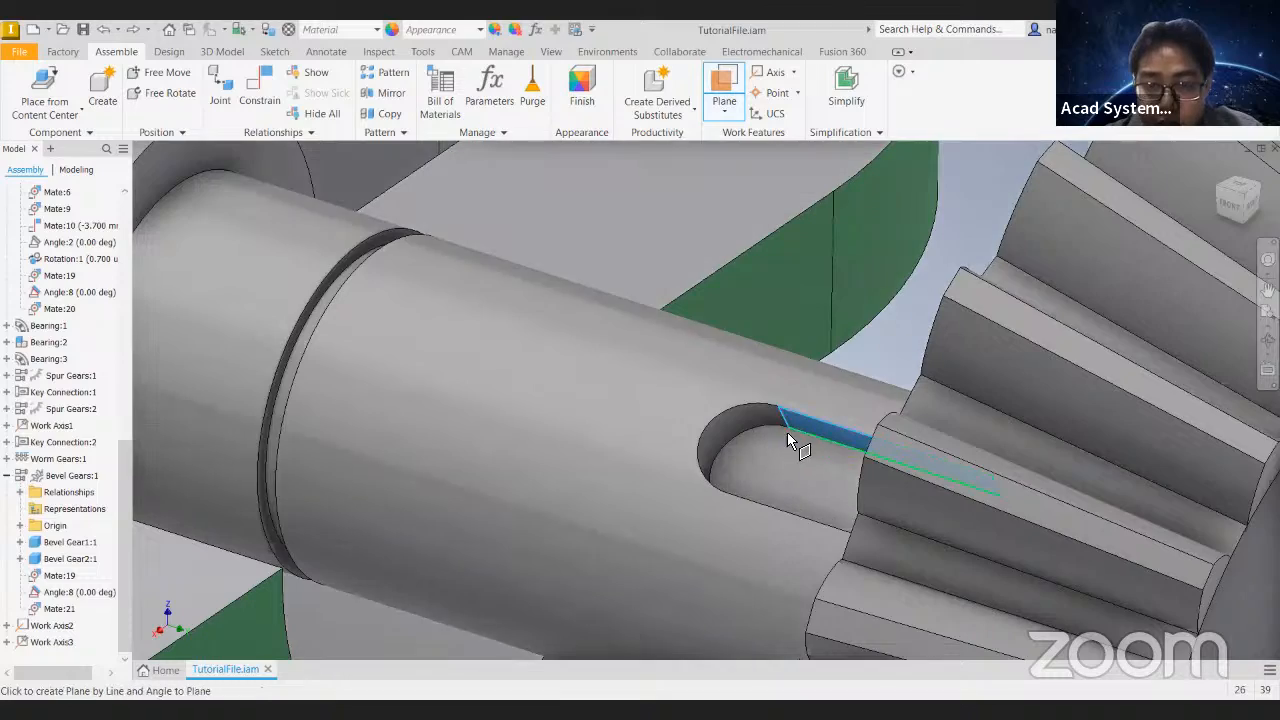
{"action": "scroll", "coordinate": [721, 448], "scroll_direction": "down", "scroll_amount": 5}
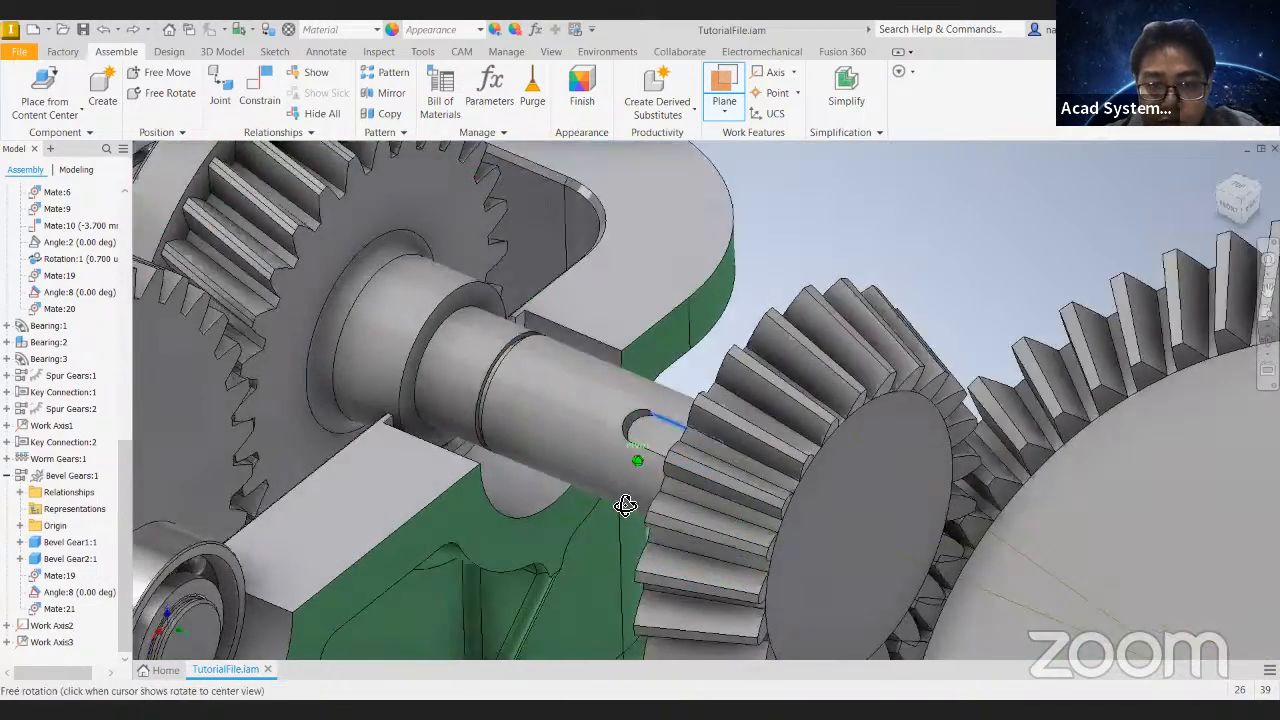
{"action": "middle_click_drag", "start_coordinate": [628, 500], "coordinate": [660, 492], "text": "shift"}
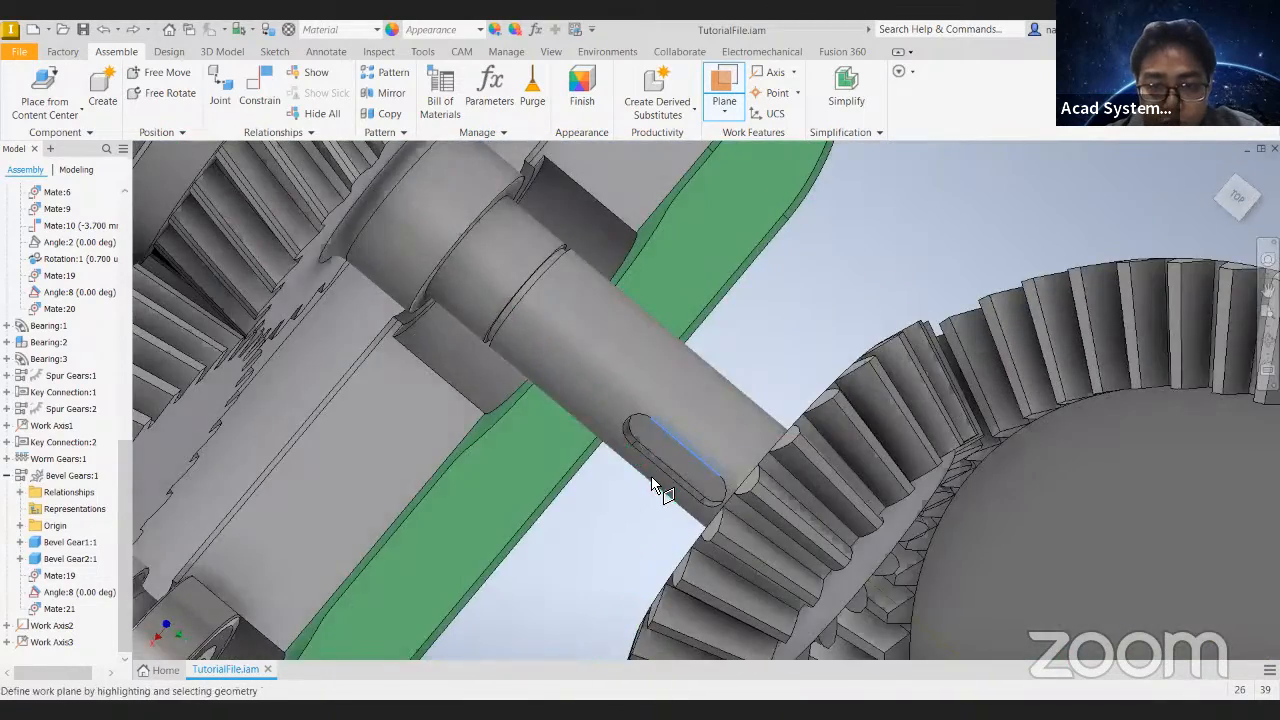
{"action": "scroll", "coordinate": [655, 490], "scroll_direction": "up", "scroll_amount": 3}
{"action": "scroll", "coordinate": [686, 463], "scroll_direction": "up", "scroll_amount": 2}
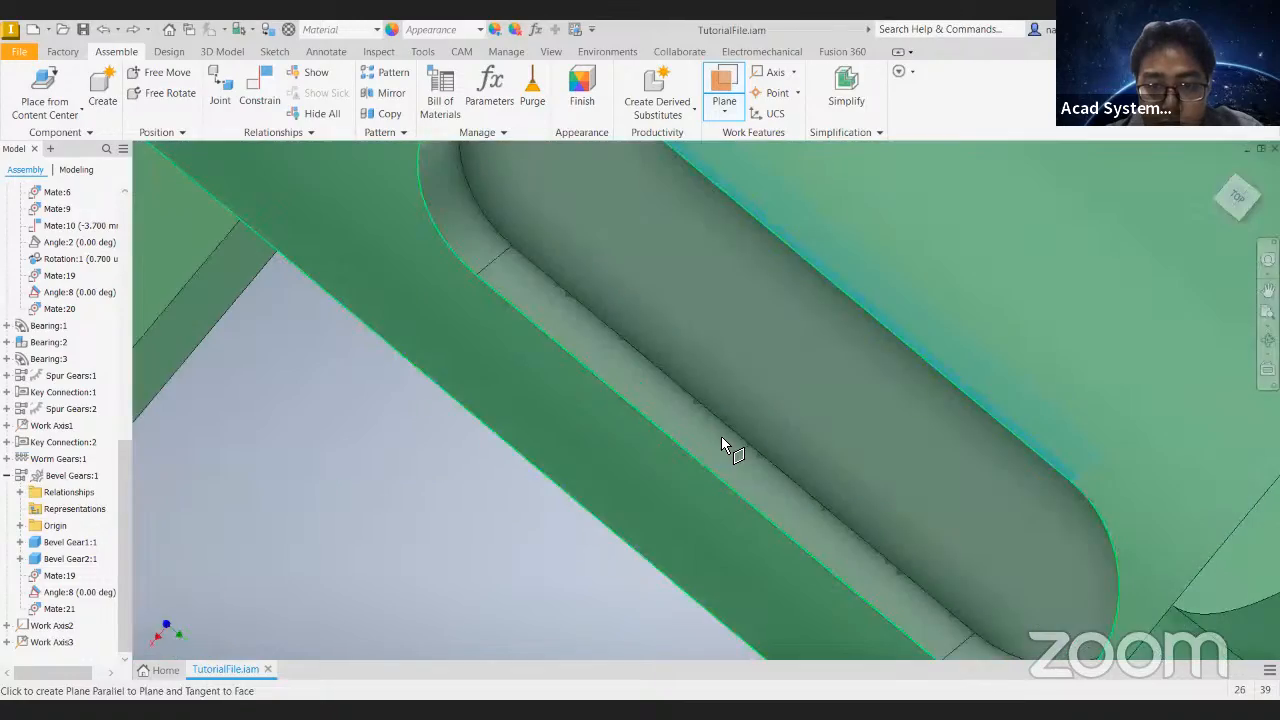
{"action": "scroll", "coordinate": [703, 470], "scroll_direction": "down", "scroll_amount": 5}
{"action": "key", "text": "Escape"}
- Edit Shaft:2 in the shaft generator, removing the 6 x 2.5 x 20 keyway and the retaining ring from its 20 x 65 cylinder
{"action": "middle_click_drag", "start_coordinate": [816, 358], "coordinate": [785, 470], "text": "shift"}
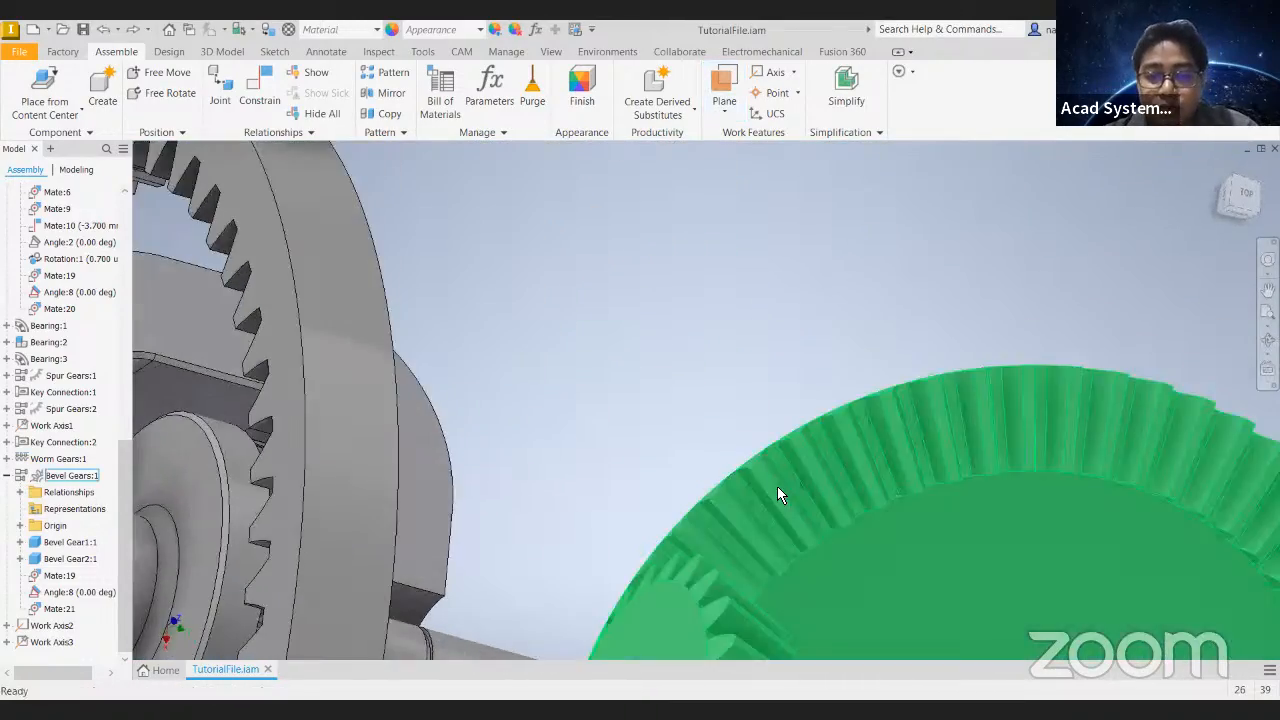
{"action": "middle_click_drag", "start_coordinate": [715, 643], "coordinate": [723, 440]}
{"action": "middle_click_drag", "start_coordinate": [610, 470], "coordinate": [500, 400], "text": "shift"}
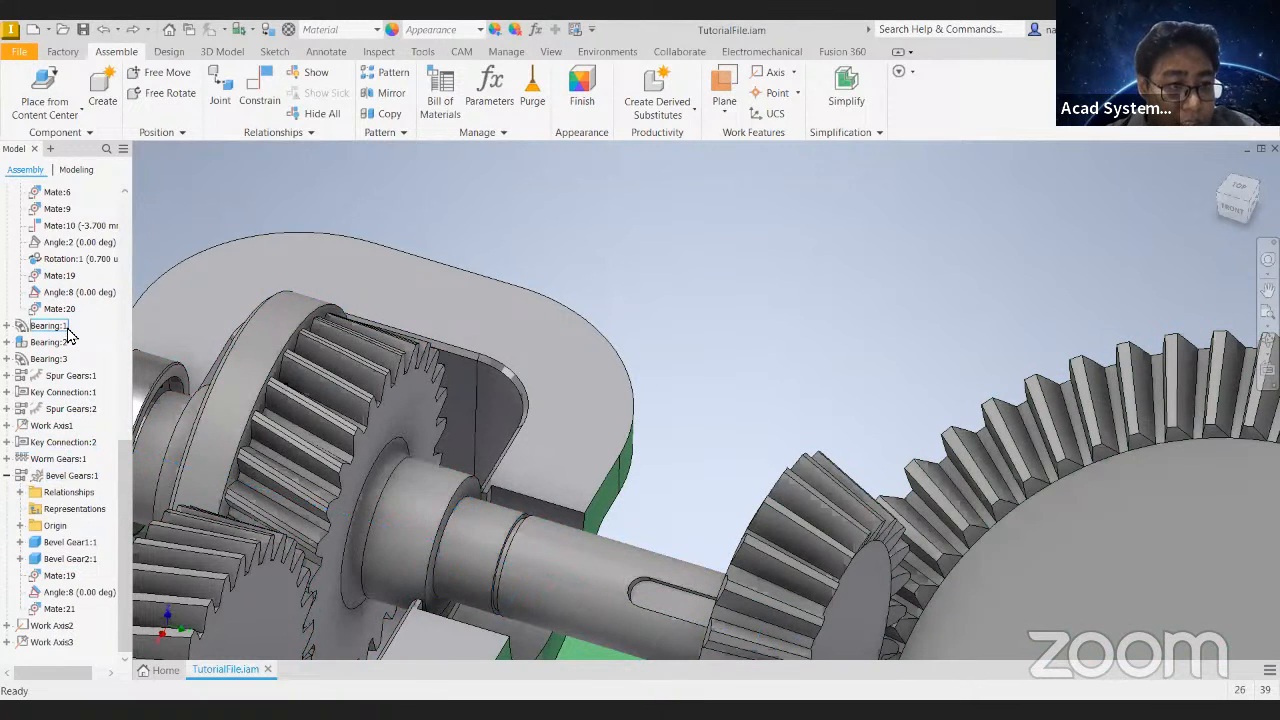
{"action": "scroll", "coordinate": [68, 335], "scroll_direction": "up", "scroll_amount": 5}
{"action": "right_click", "coordinate": [42, 360]}
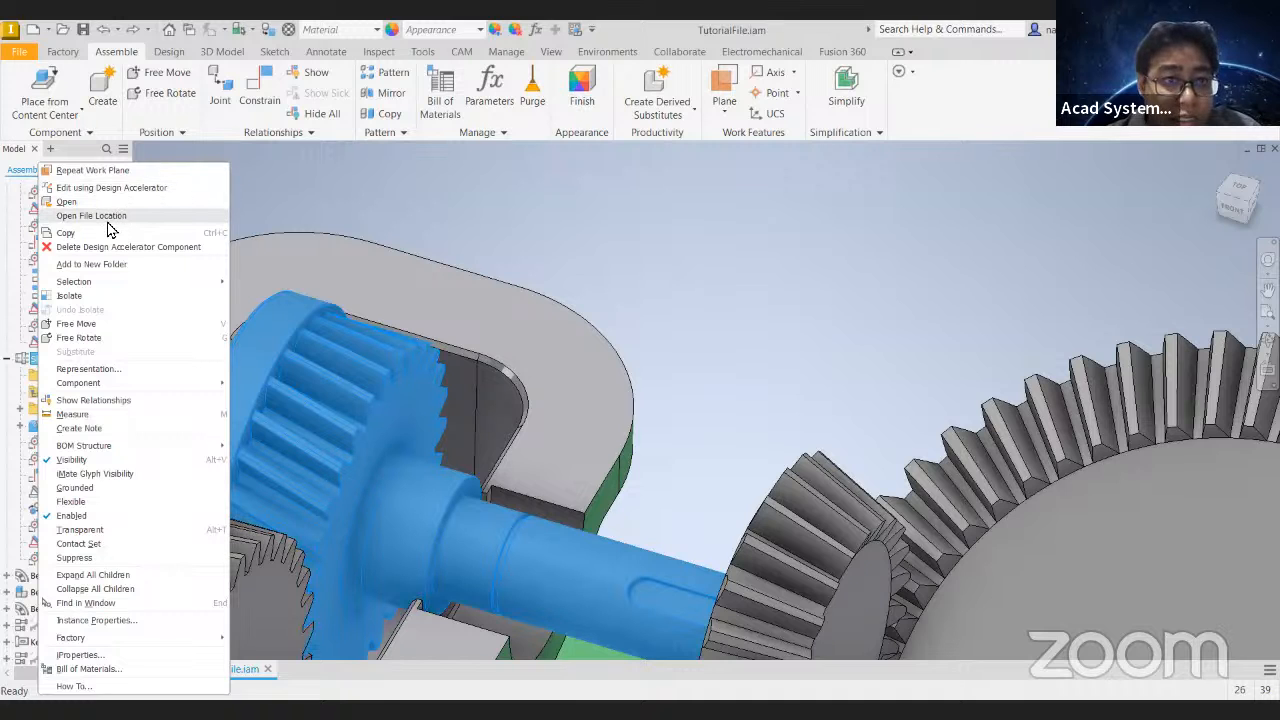
{"action": "left_click", "coordinate": [100, 188]}
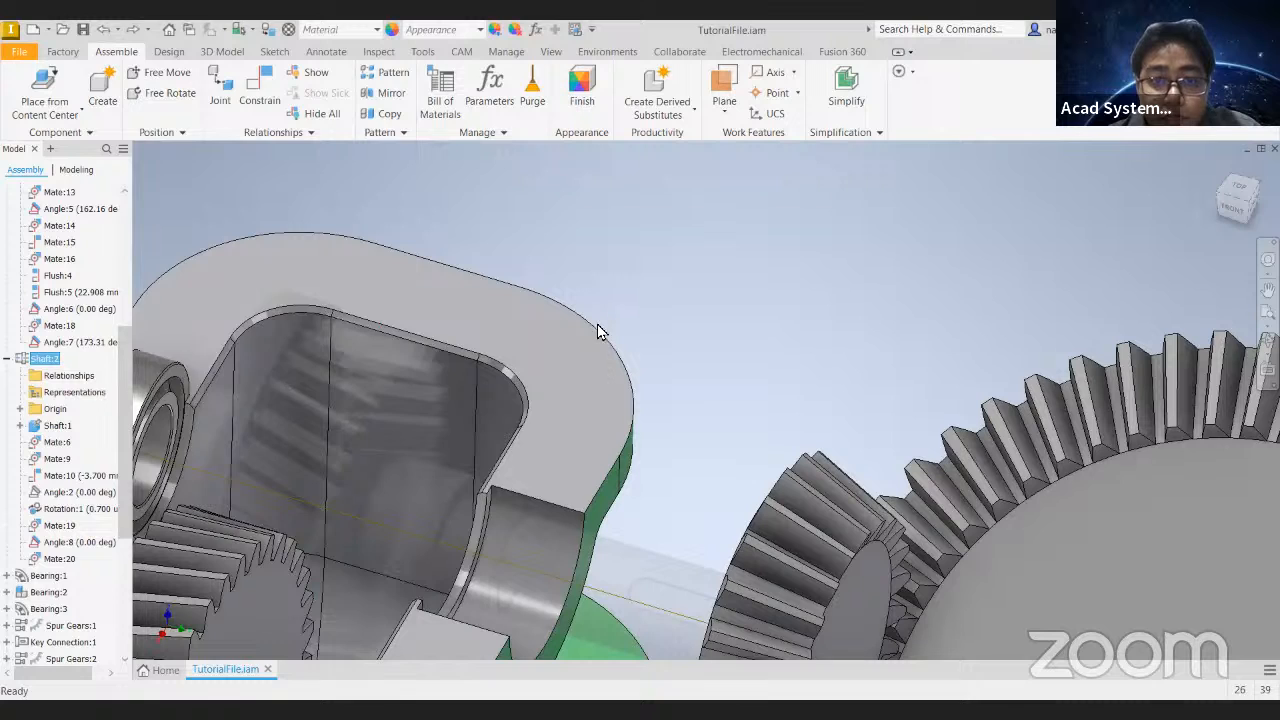
{"action": "left_click", "coordinate": [215, 389]}
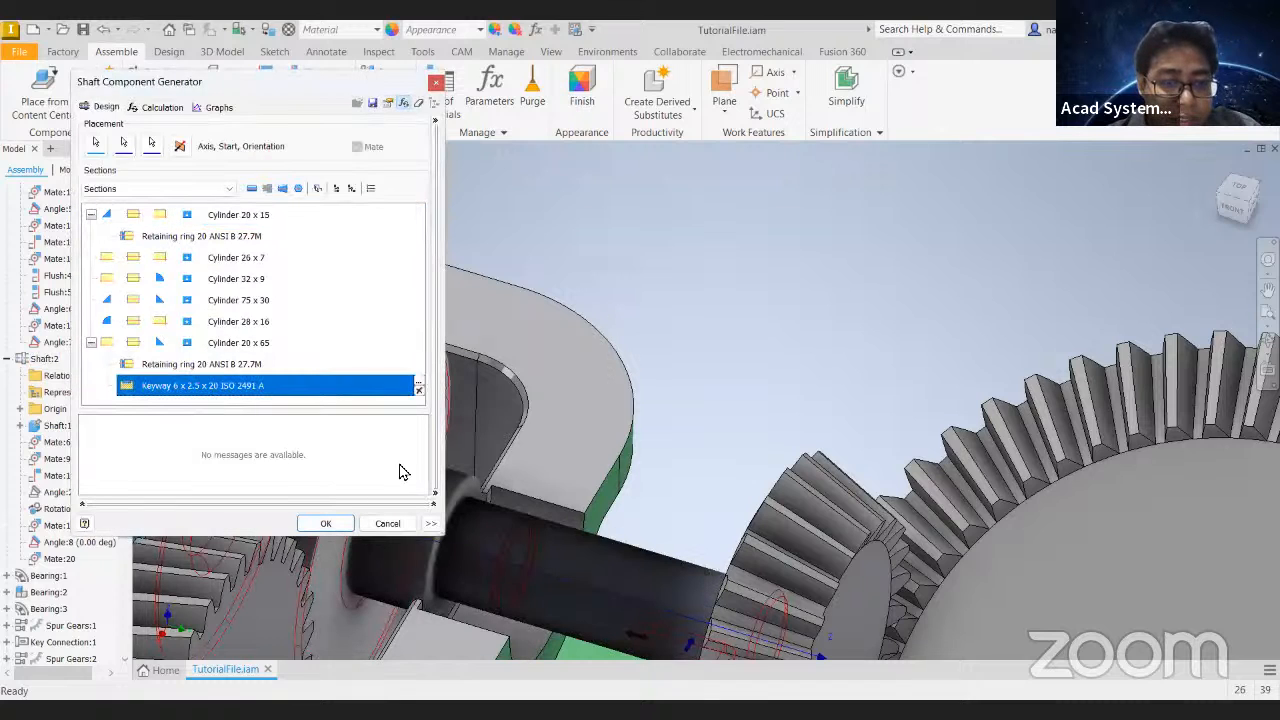
{"action": "key", "text": "Delete"}
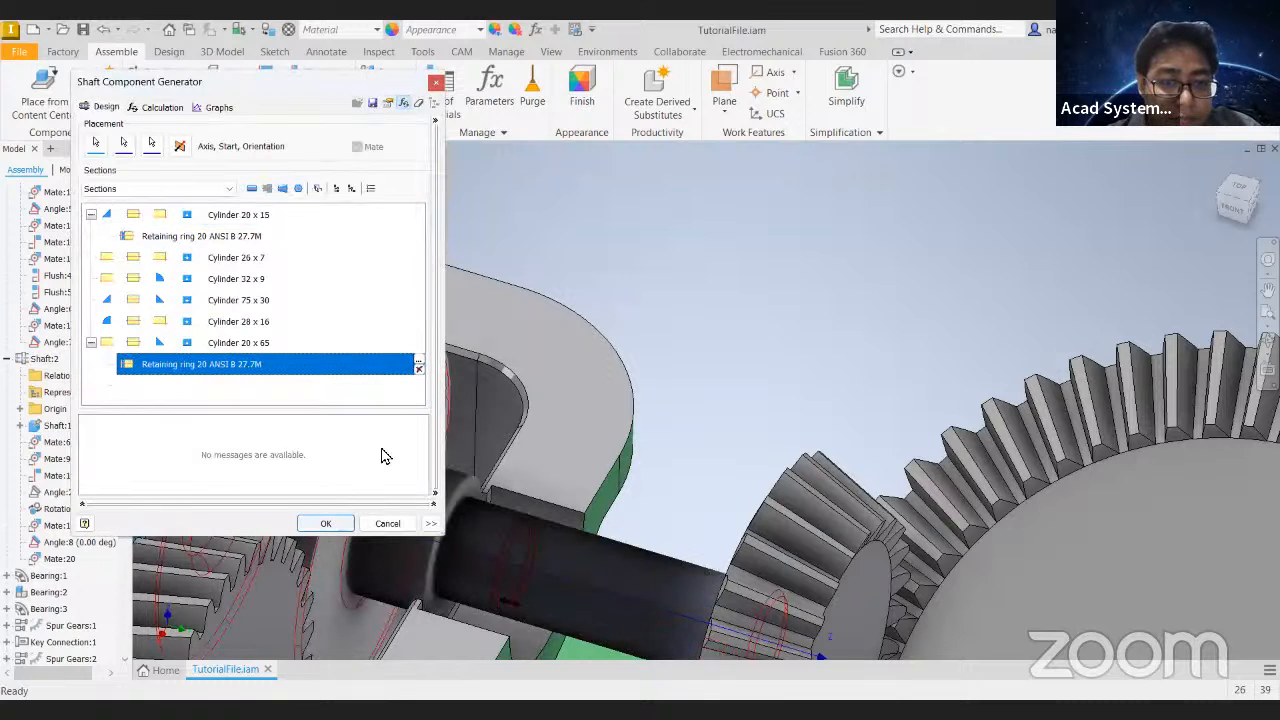
{"action": "left_click", "coordinate": [418, 368]}
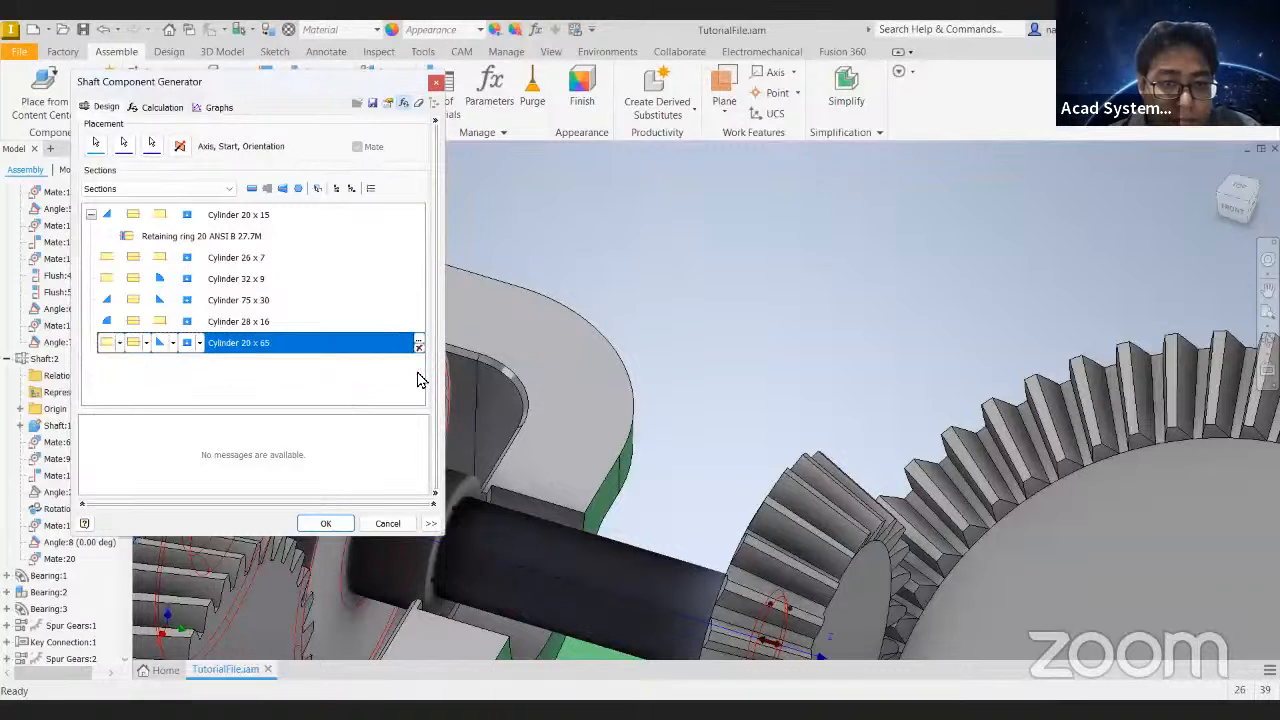
{"action": "left_click", "coordinate": [326, 524]}
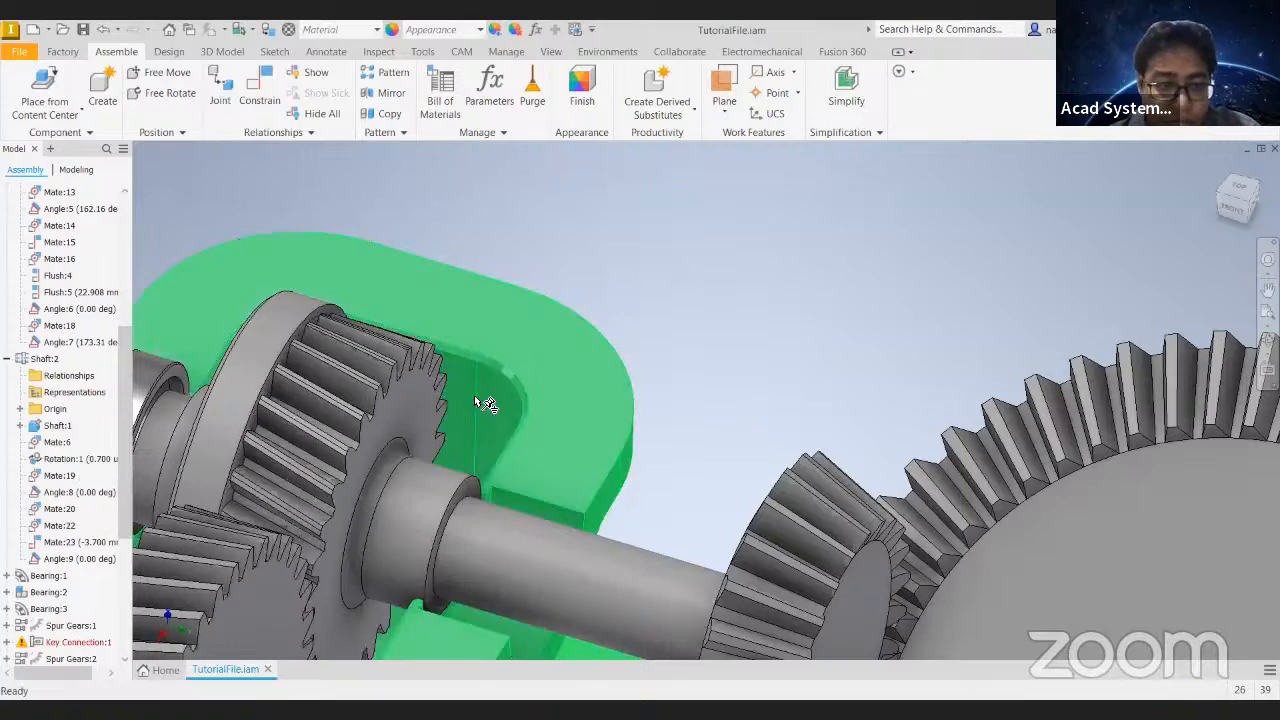
- Suppress the shaft's Angle:8 constraint and try turning the shaft to test its movement
{"action": "scroll", "coordinate": [512, 368], "scroll_direction": "down", "scroll_amount": 3}
{"action": "middle_click_drag", "start_coordinate": [592, 442], "coordinate": [645, 336]}
{"action": "left_click_drag", "start_coordinate": [634, 338], "coordinate": [590, 408]}
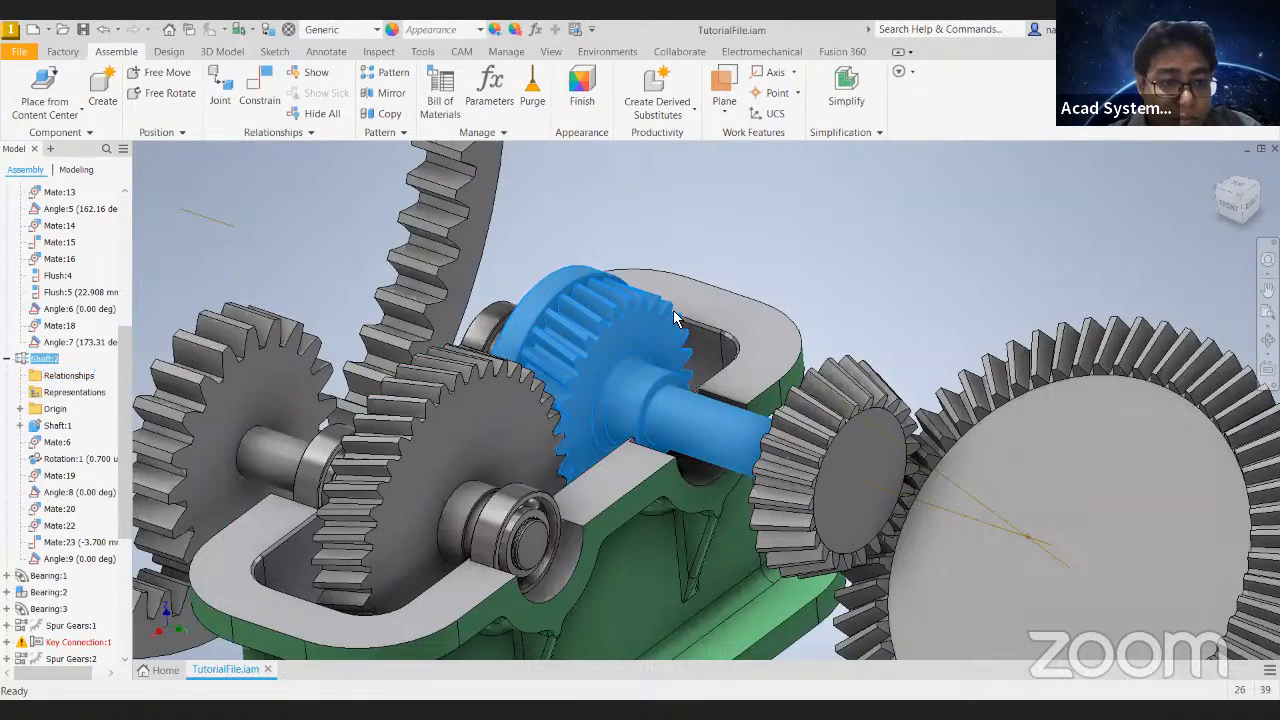
{"action": "left_click", "coordinate": [185, 337]}
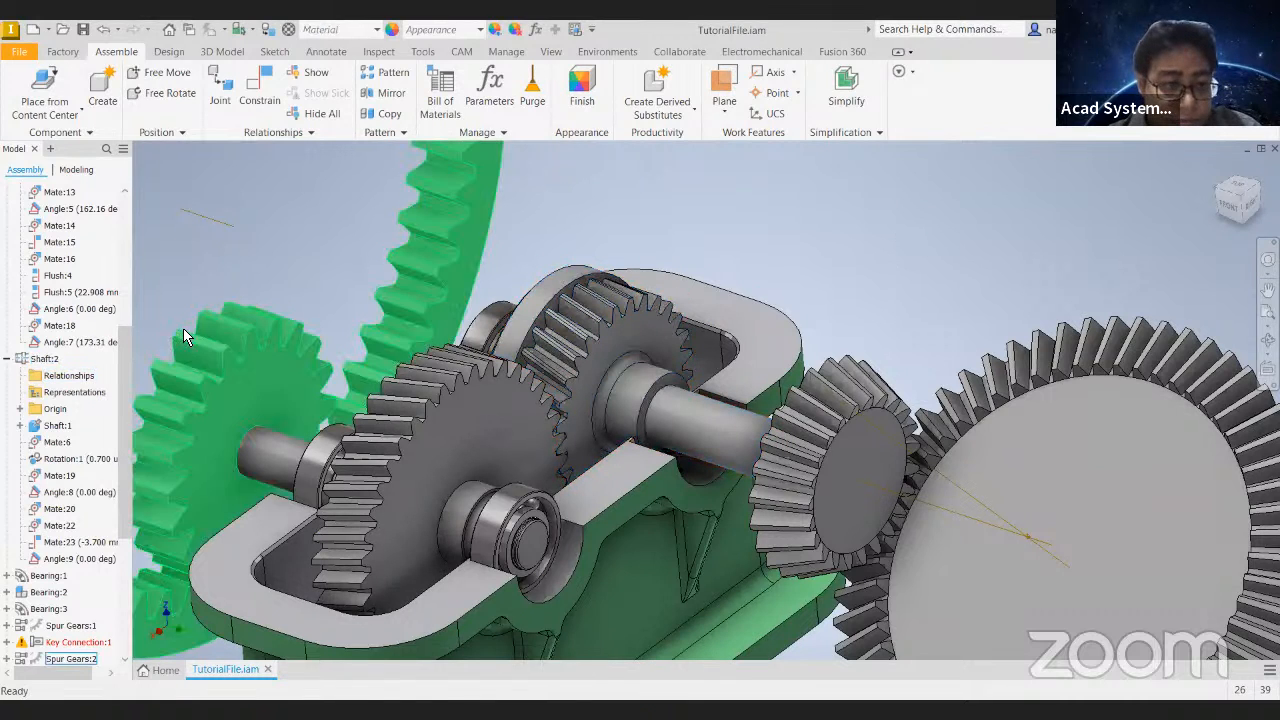
{"action": "right_click", "coordinate": [66, 492]}
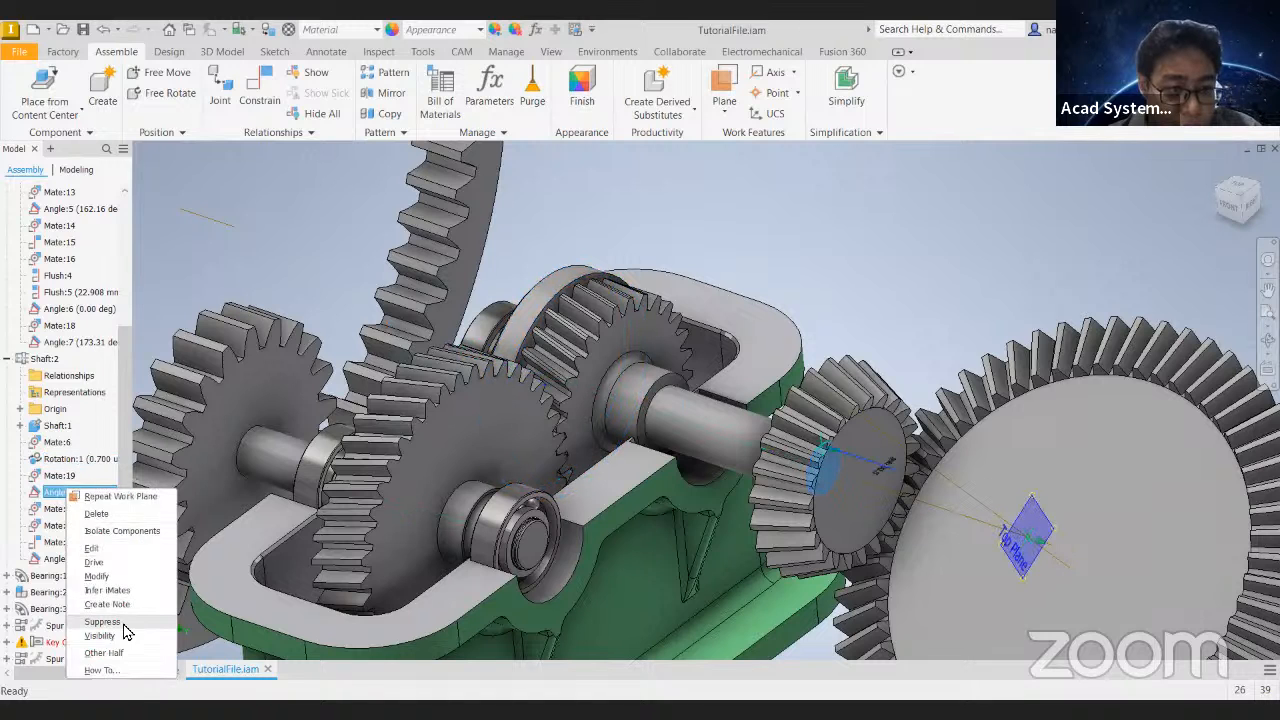
{"action": "left_click", "coordinate": [126, 626]}
{"action": "left_click_drag", "start_coordinate": [603, 325], "coordinate": [557, 387]}
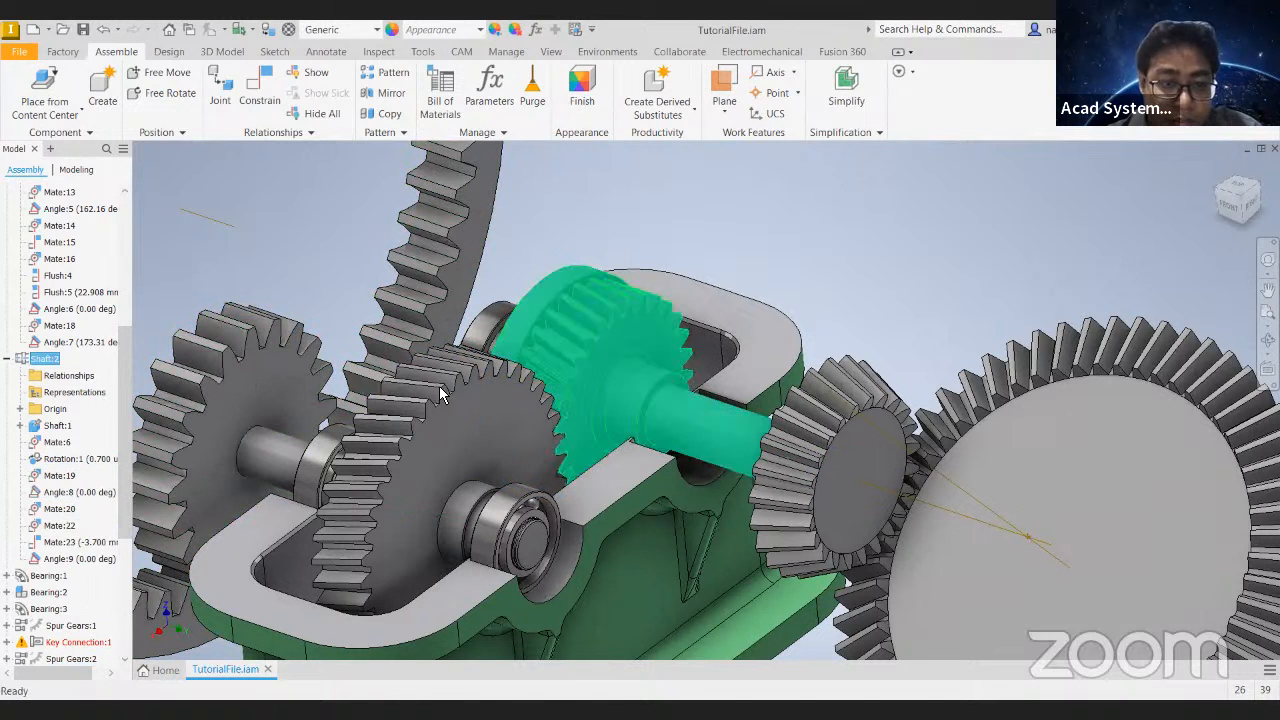
- Suppress the shaft's Angle:9 constraint and turn the shaft to test its movement
{"action": "right_click", "coordinate": [72, 562]}
{"action": "left_click", "coordinate": [140, 632]}
{"action": "left_click_drag", "start_coordinate": [575, 357], "coordinate": [400, 450]}
- Unsuppress the shaft's Angle:8 constraint and turn the gear train again to test the movement
{"action": "right_click", "coordinate": [77, 491]}
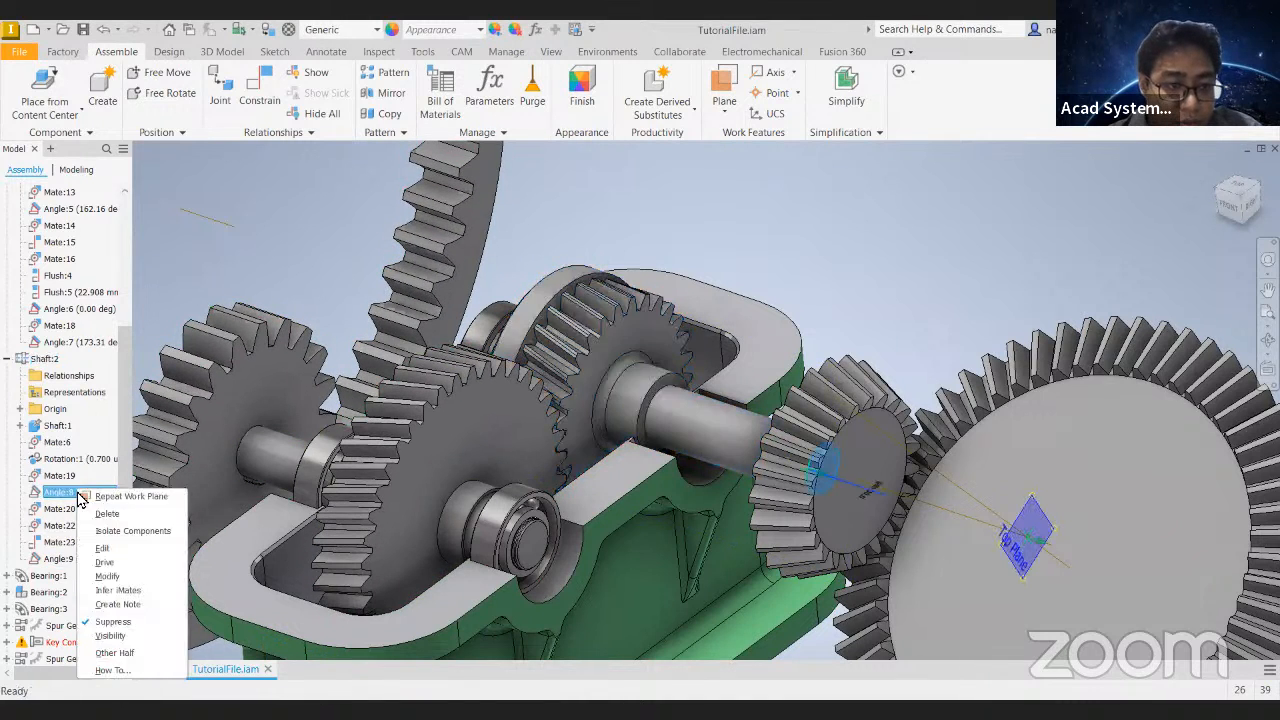
{"action": "left_click", "coordinate": [152, 624]}
{"action": "left_click_drag", "start_coordinate": [625, 342], "coordinate": [592, 456]}
{"action": "scroll", "coordinate": [786, 250], "scroll_direction": "down", "scroll_amount": 3}
{"action": "middle_click_drag", "start_coordinate": [851, 257], "coordinate": [855, 293], "text": "shift"}
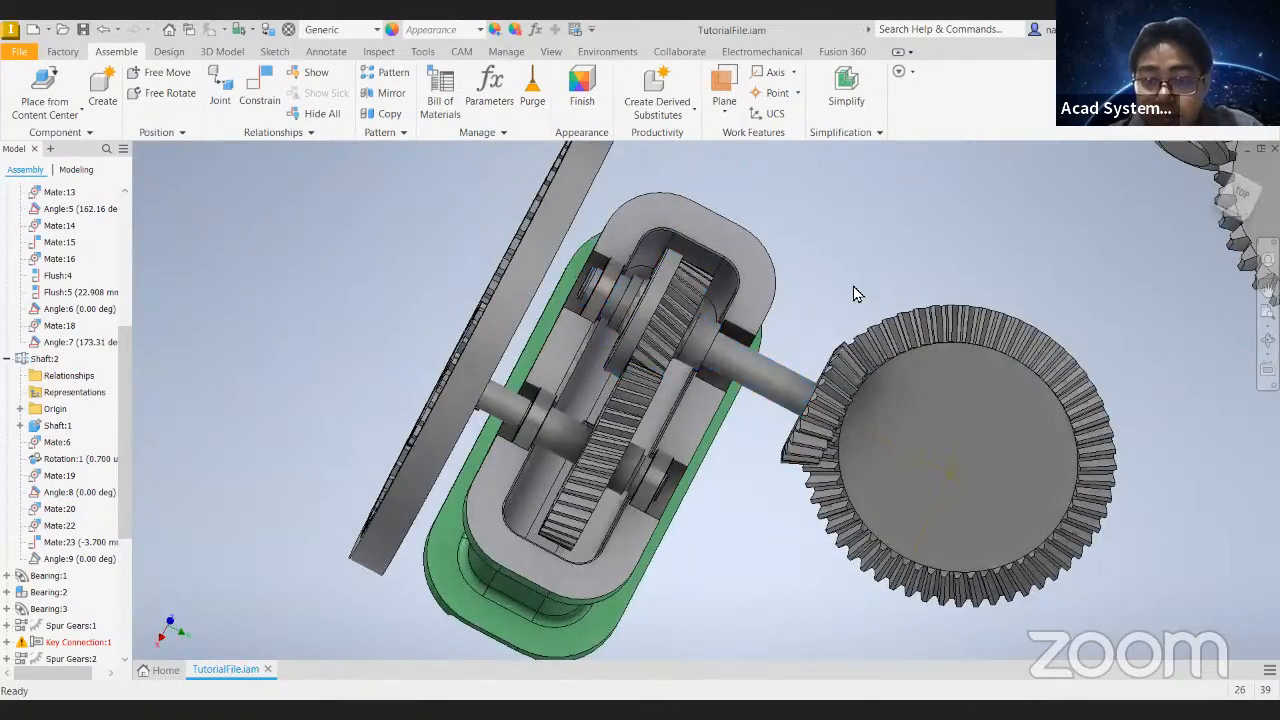
- Start a parallel key connection, referencing the shaft groove to the output cylinder of Shaft:2 and its shoulder face
{"action": "left_click", "coordinate": [169, 51]}
{"action": "left_click", "coordinate": [610, 113]}
{"action": "scroll", "coordinate": [780, 345], "scroll_direction": "up", "scroll_amount": 5}
{"action": "middle_click_drag", "start_coordinate": [771, 338], "coordinate": [833, 398]}
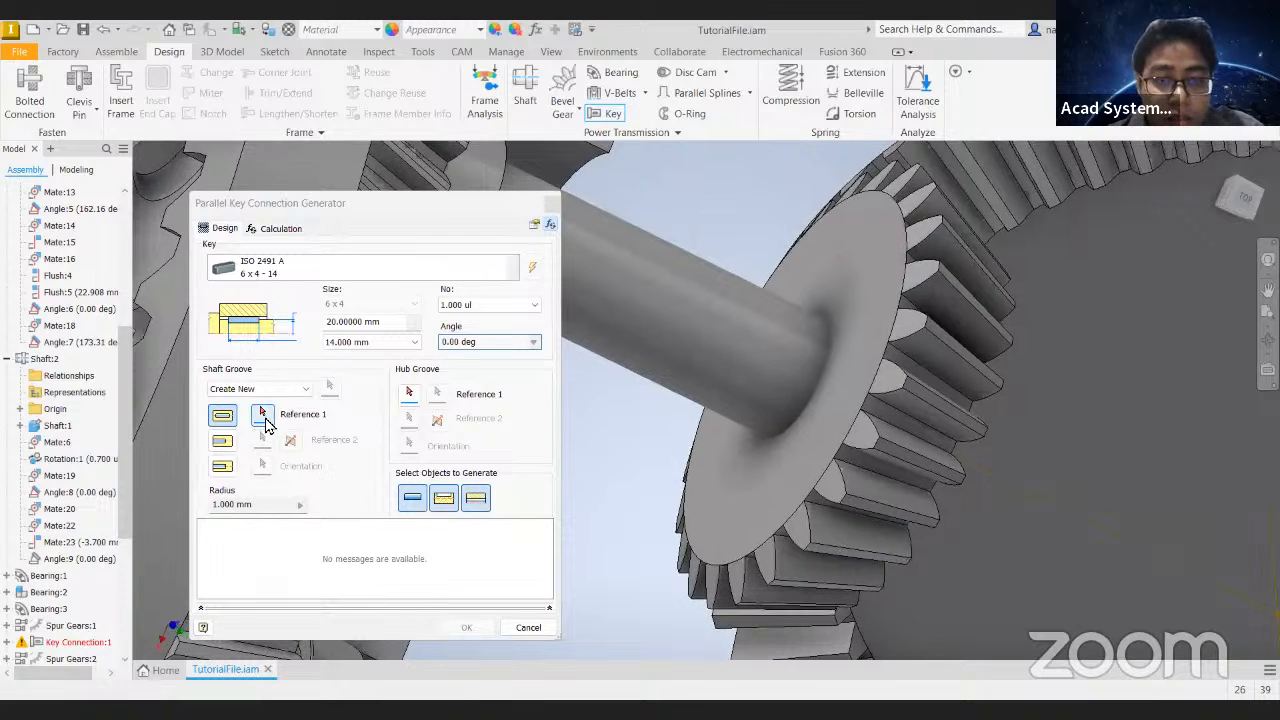
{"action": "left_click", "coordinate": [791, 343]}
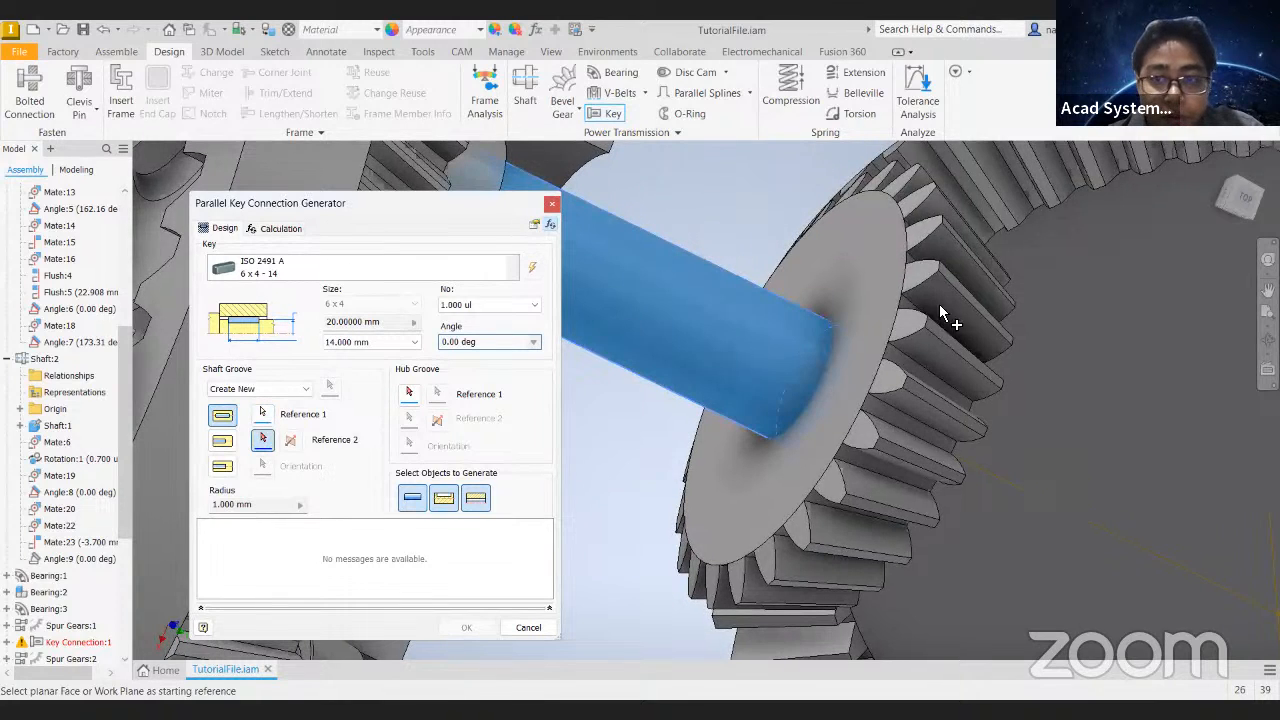
{"action": "middle_click_drag", "start_coordinate": [726, 236], "coordinate": [625, 268], "text": "shift"}
{"action": "left_click", "coordinate": [615, 268]}
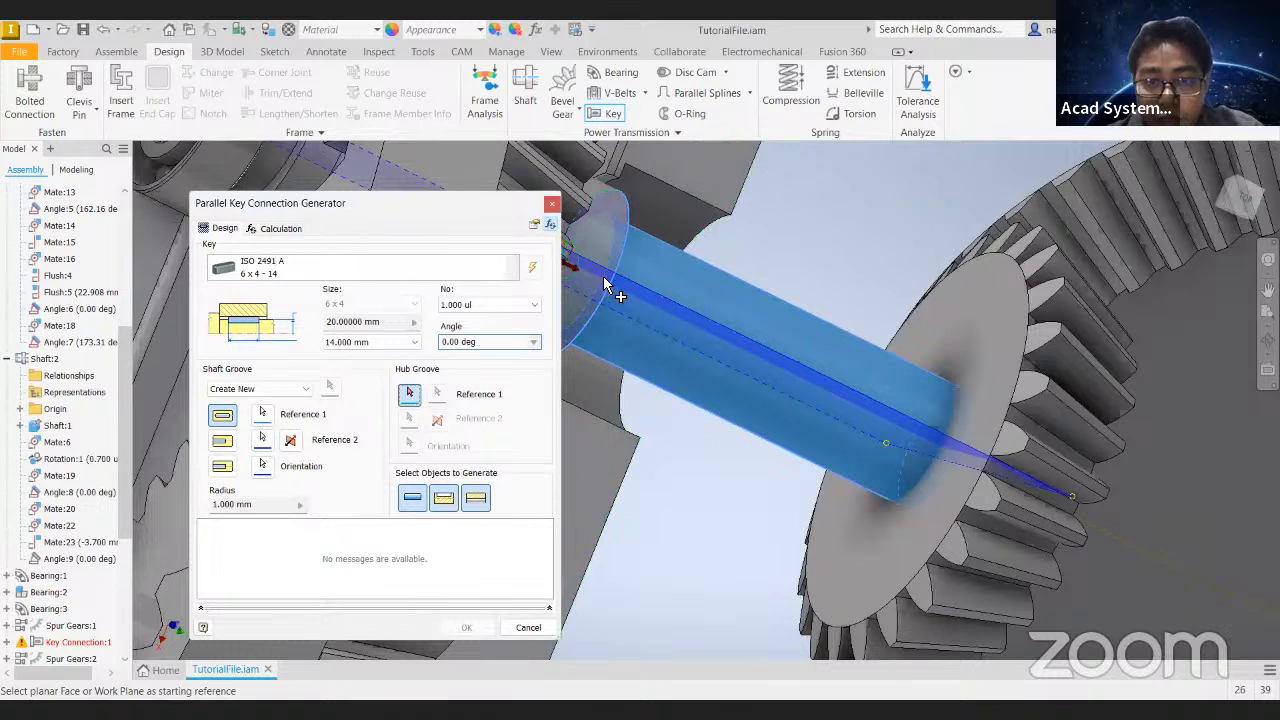
- Define the key's hub groove references on the small bevel gear, starting from its flat face towards the housing
{"action": "left_click", "coordinate": [957, 272]}
{"action": "left_click", "coordinate": [1089, 334]}
{"action": "scroll", "coordinate": [612, 317], "scroll_direction": "down", "scroll_amount": 3}
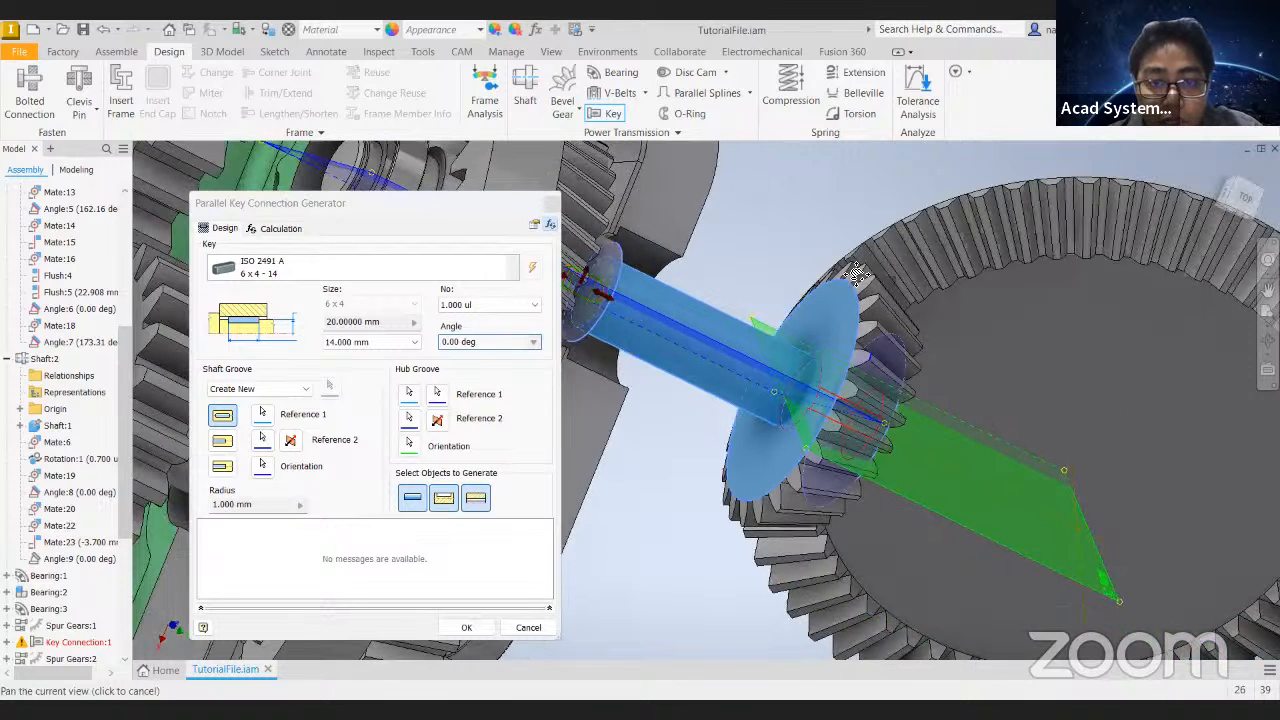
{"action": "scroll", "coordinate": [663, 340], "scroll_direction": "up", "scroll_amount": 2}
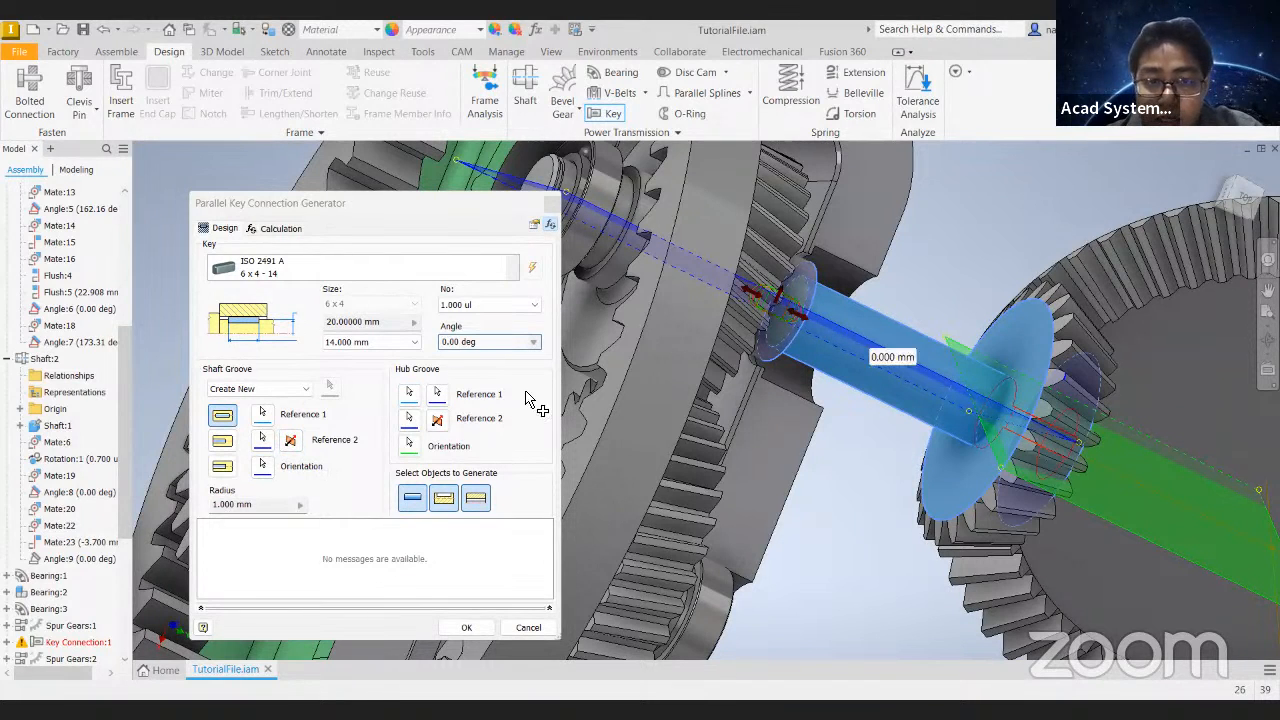
- Flip the shaft groove direction, position the key inside the small bevel gear with a 22 mm length, and generate the ISO 2491 A connection
{"action": "left_click", "coordinate": [291, 442]}
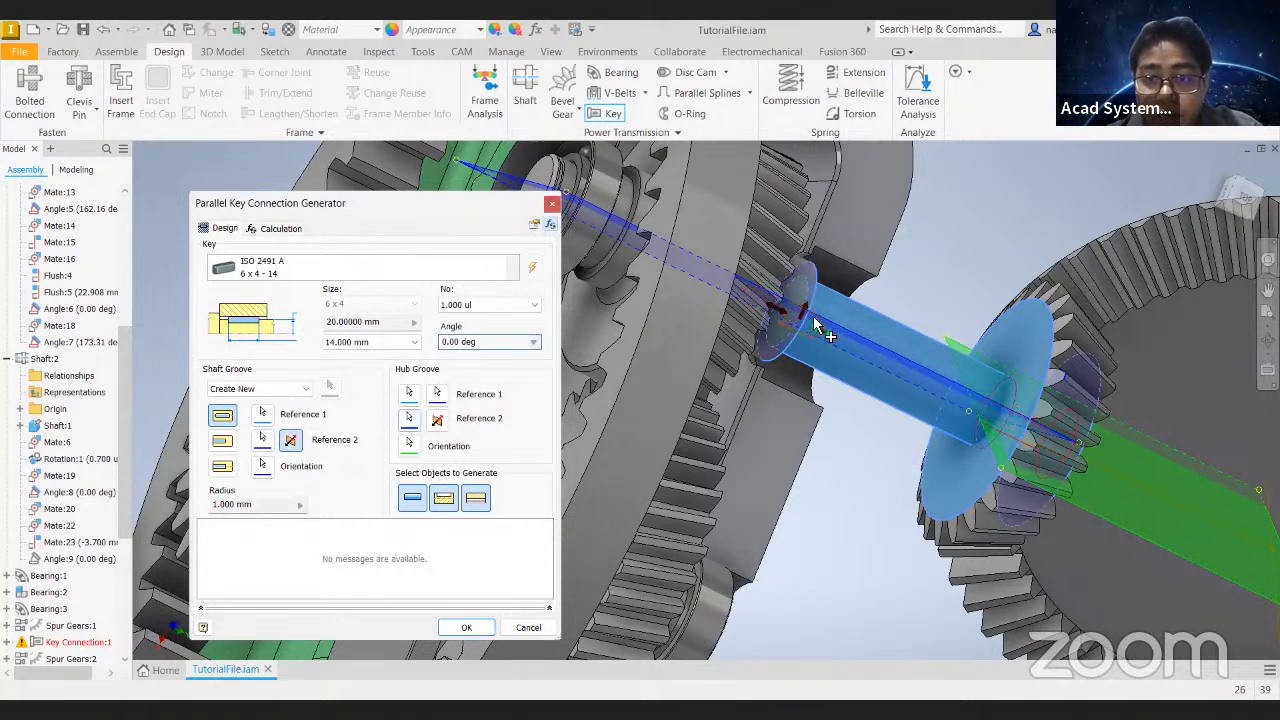
{"action": "left_click_drag", "start_coordinate": [825, 338], "coordinate": [930, 388]}
{"action": "middle_click_drag", "start_coordinate": [1009, 342], "coordinate": [950, 312], "text": "shift"}
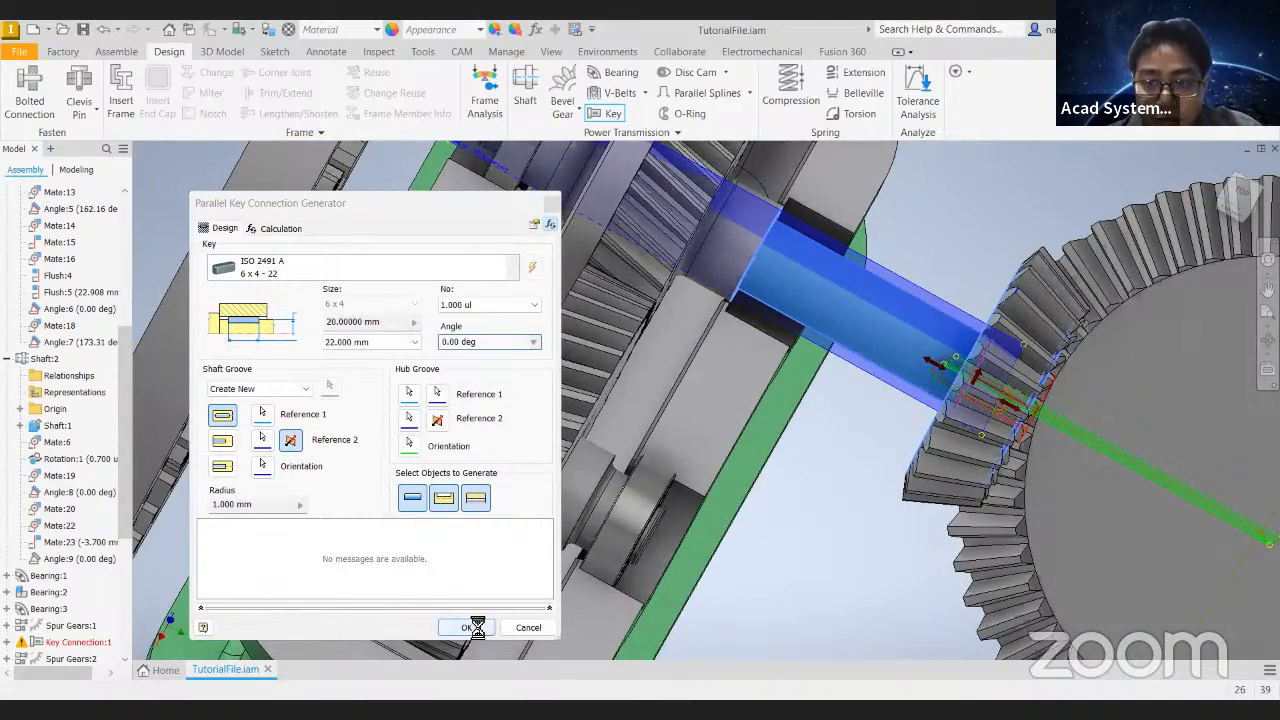
- Turn the shaft and the large ring gear to test whether the keyed gear train moves together
{"action": "scroll", "coordinate": [900, 424], "scroll_direction": "down", "scroll_amount": 5}
{"action": "middle_click_drag", "start_coordinate": [1026, 378], "coordinate": [926, 322], "text": "shift"}
{"action": "left_click_drag", "start_coordinate": [825, 382], "coordinate": [1030, 380]}
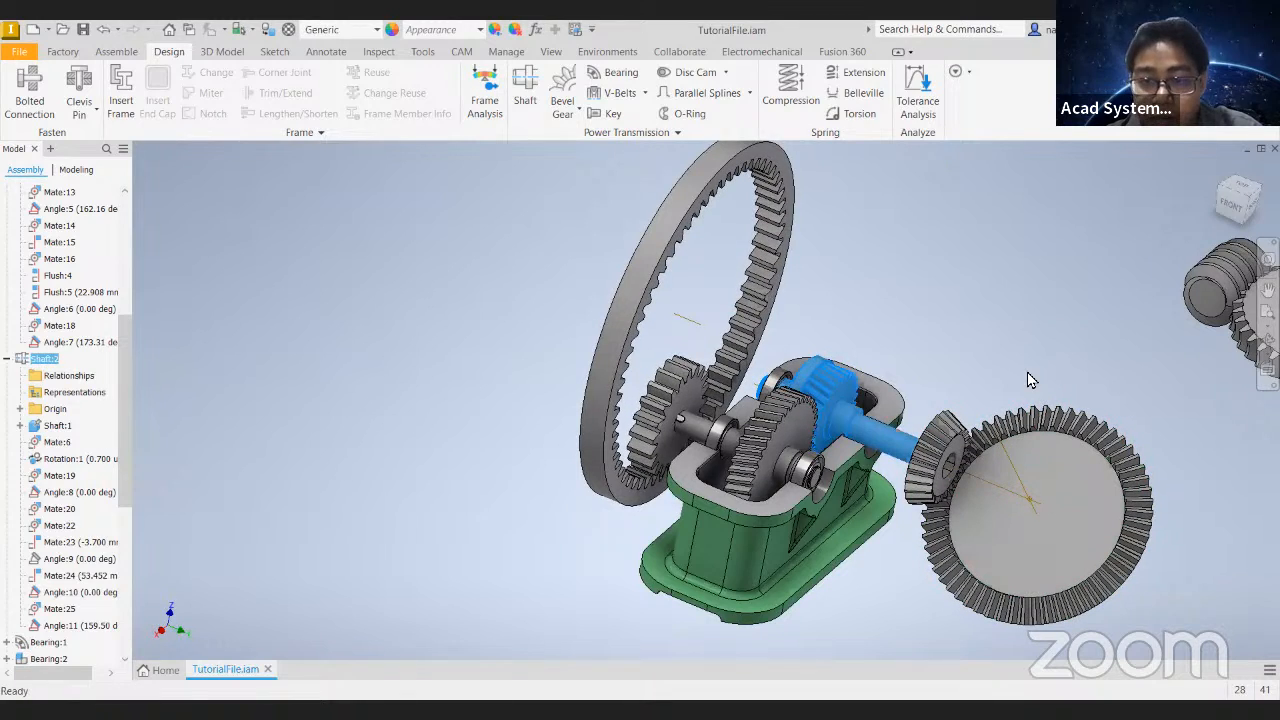
{"action": "left_click_drag", "start_coordinate": [769, 208], "coordinate": [755, 308]}
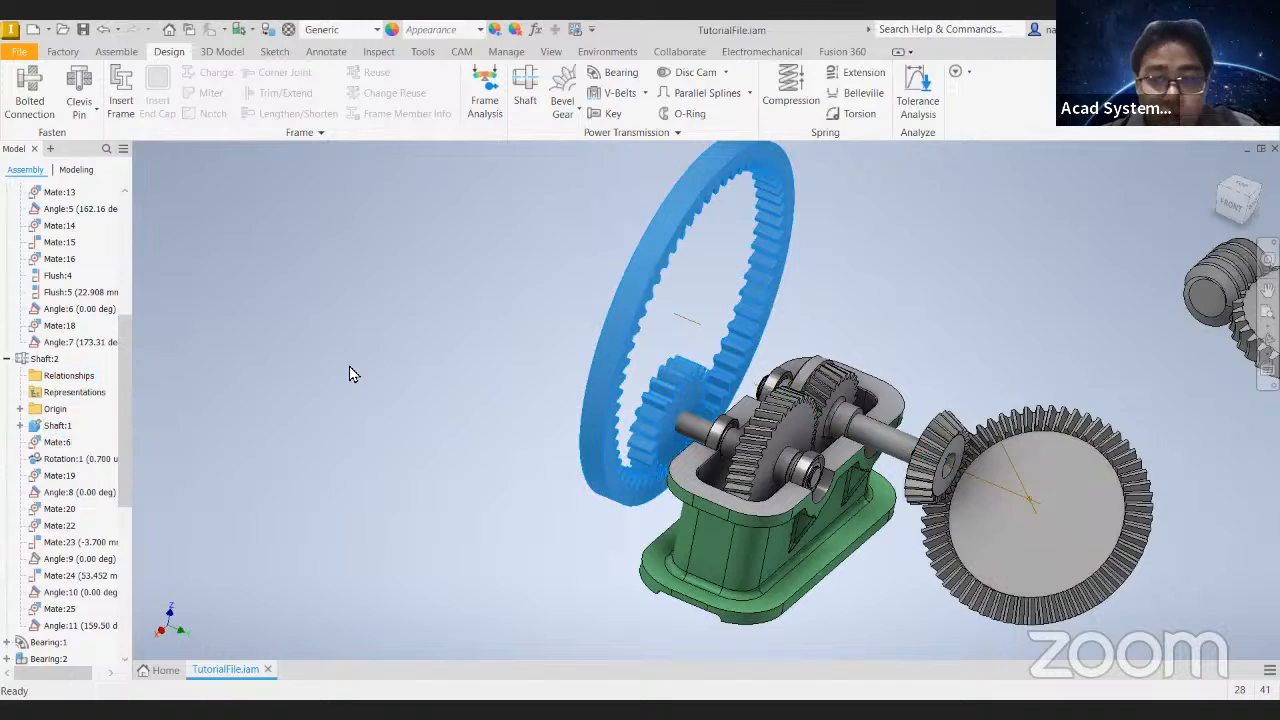
{"action": "middle_click_drag", "start_coordinate": [628, 303], "coordinate": [560, 300]}
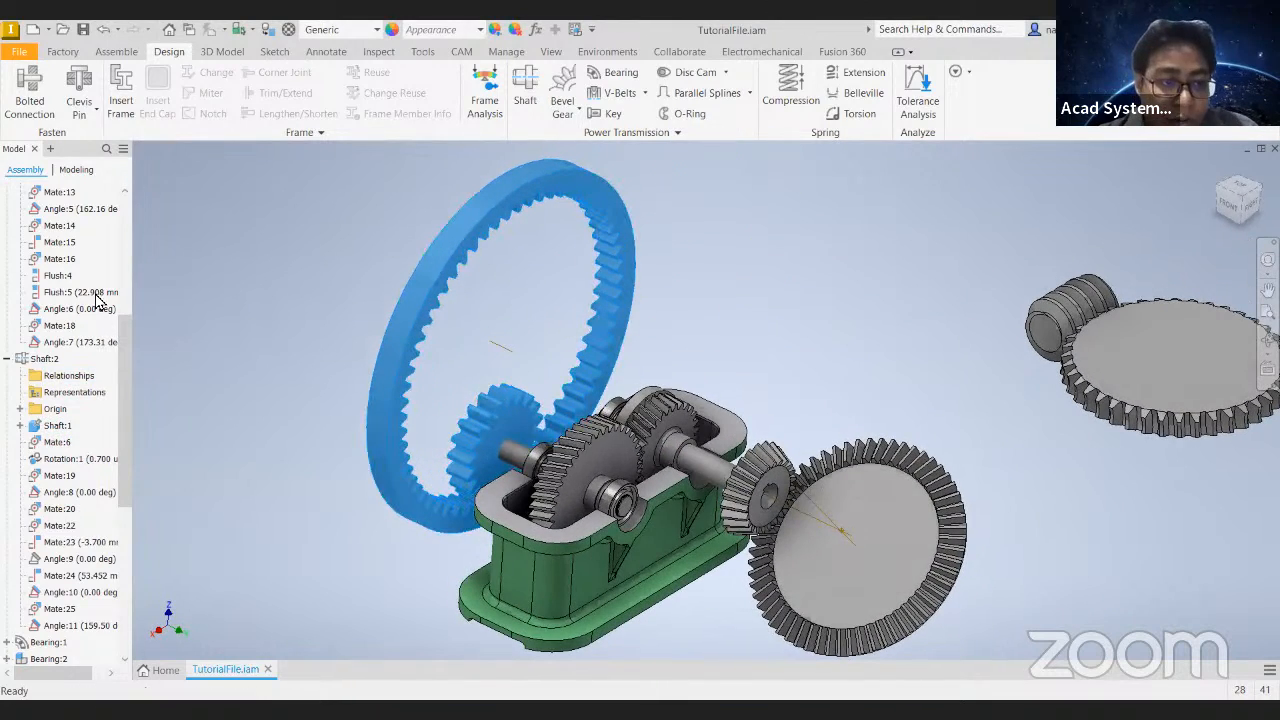
- Unsuppress the shaft's Angle:9 constraint and try driving it from 0 to 3600 deg
{"action": "scroll", "coordinate": [80, 362], "scroll_direction": "up", "scroll_amount": 2}
{"action": "scroll", "coordinate": [85, 440], "scroll_direction": "down", "scroll_amount": 2}
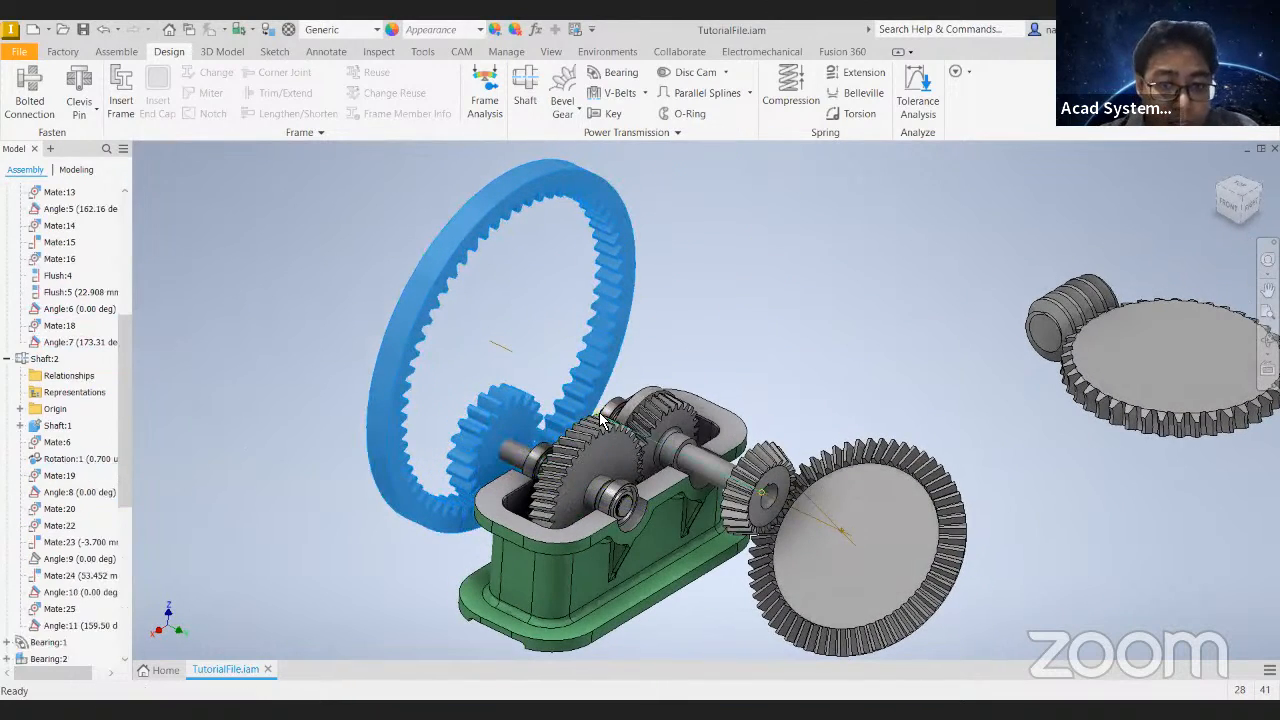
{"action": "right_click", "coordinate": [66, 561]}
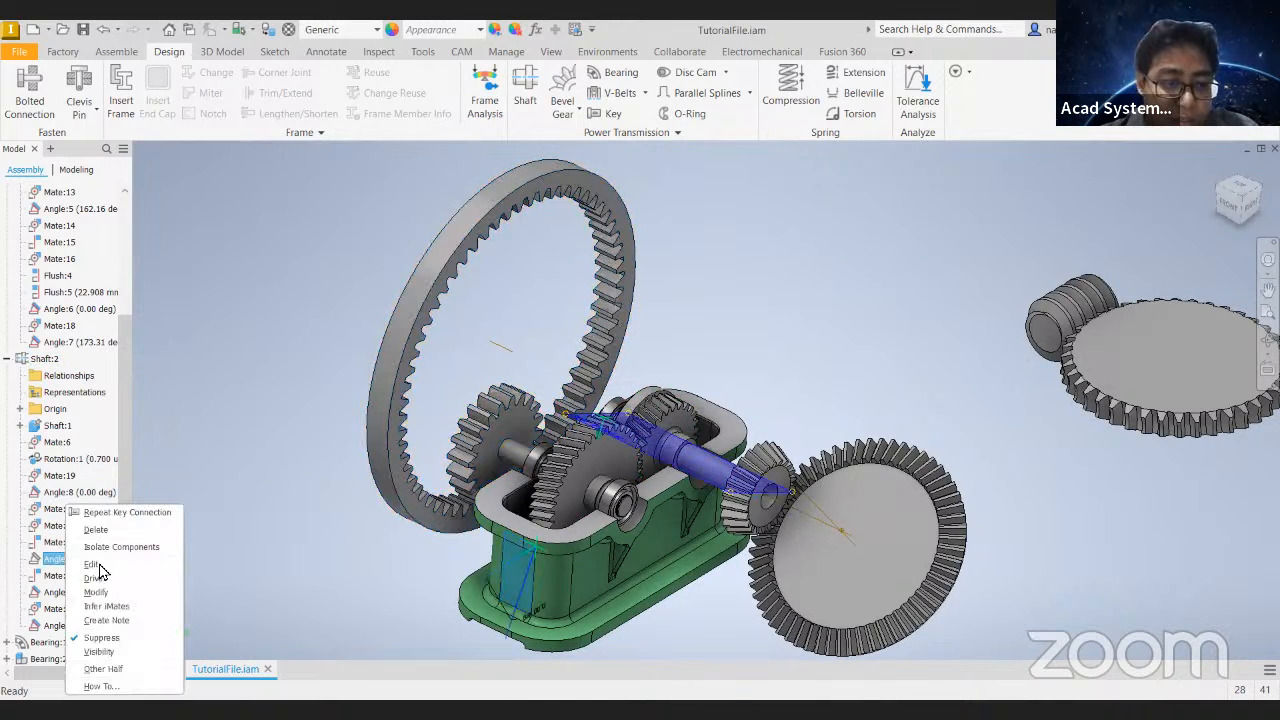
{"action": "left_click", "coordinate": [106, 636]}
{"action": "right_click", "coordinate": [69, 565]}
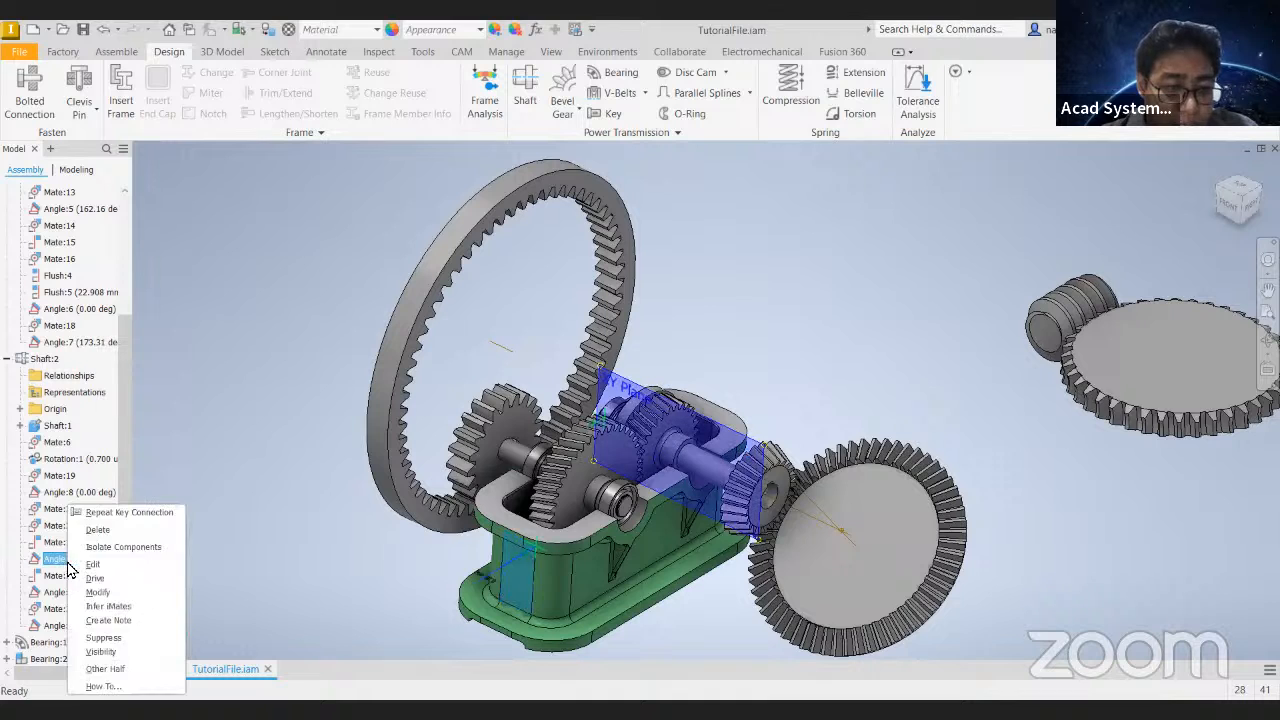
{"action": "left_click", "coordinate": [124, 576]}
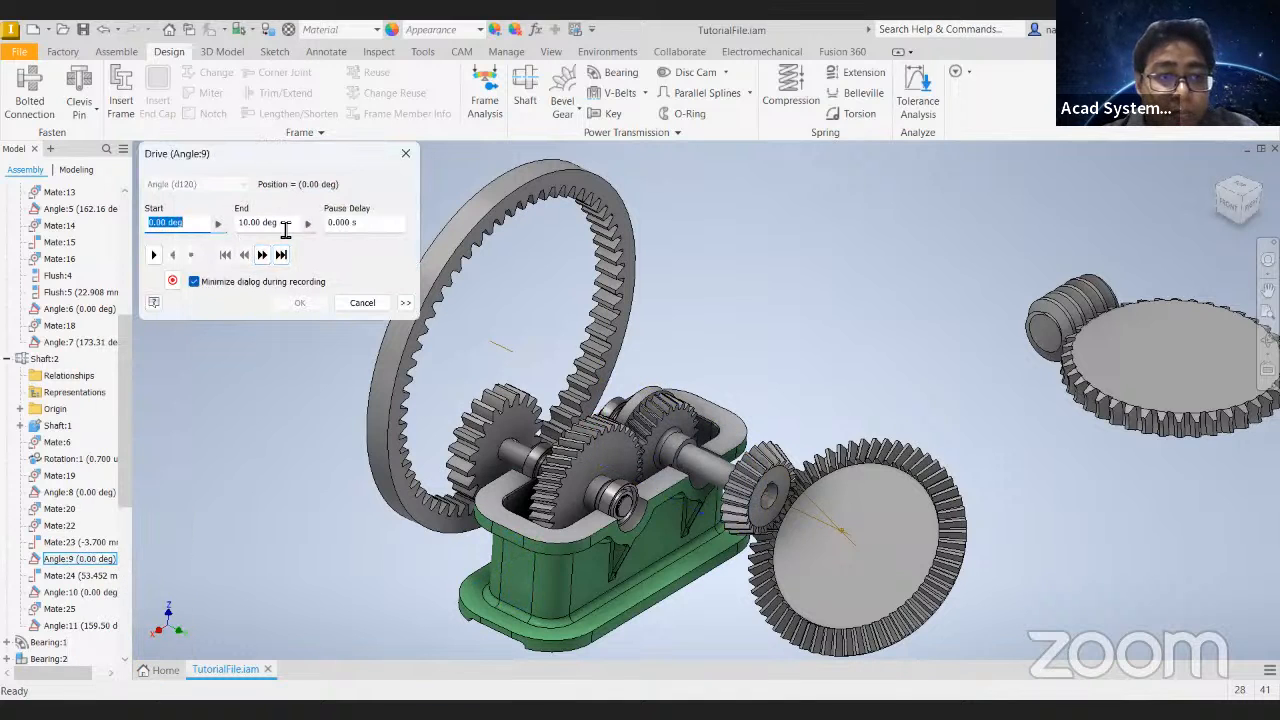
{"action": "type", "text": "3600"}
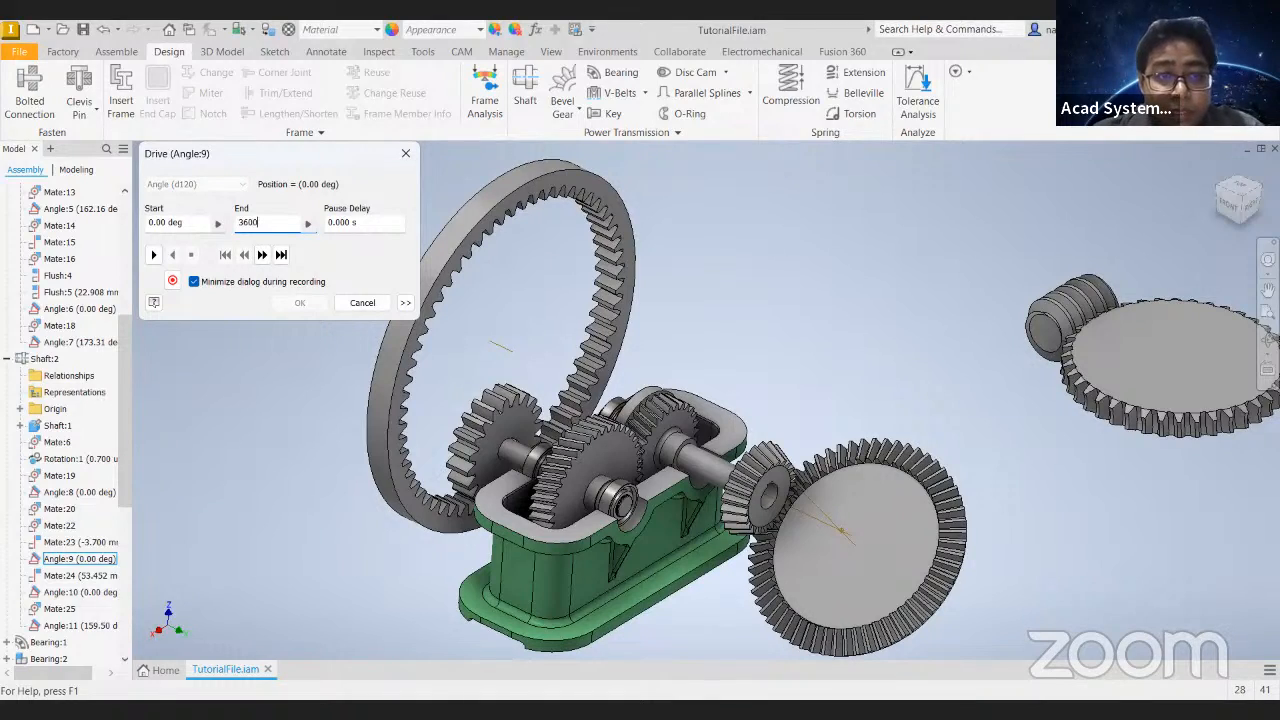
{"action": "left_click", "coordinate": [153, 254]}
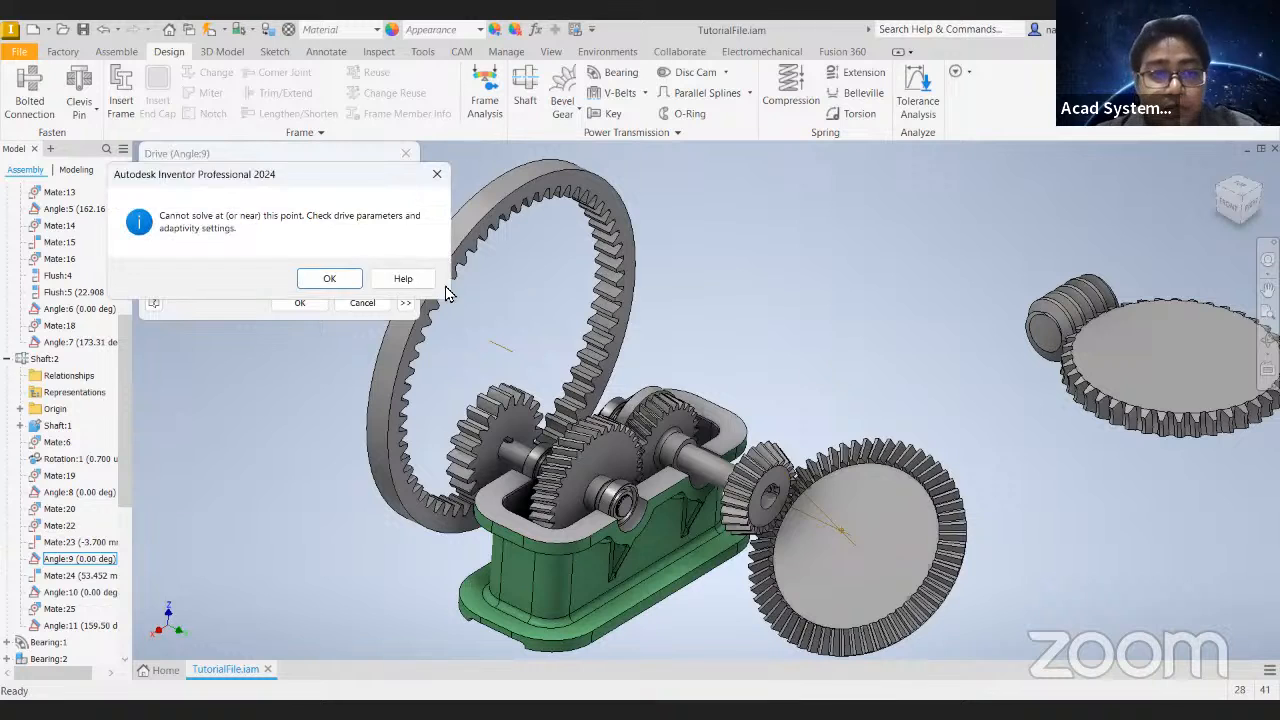
{"action": "left_click", "coordinate": [333, 279]}
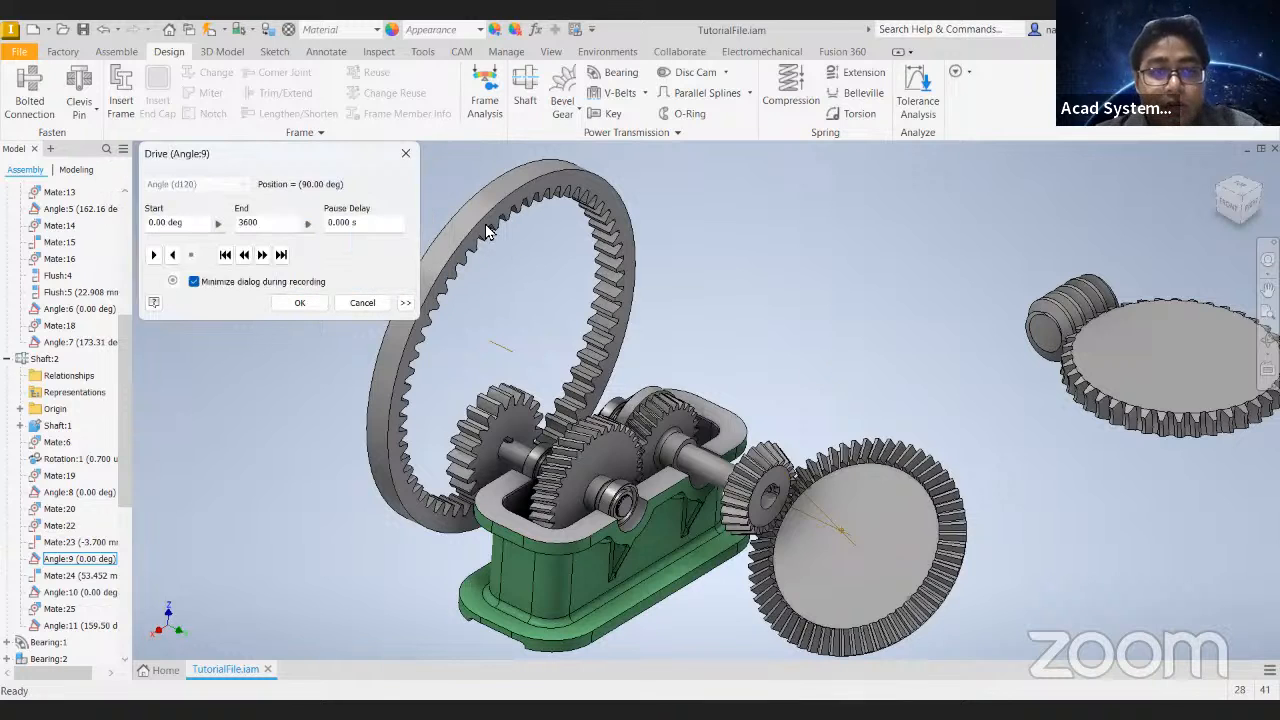
{"action": "left_click", "coordinate": [406, 156]}
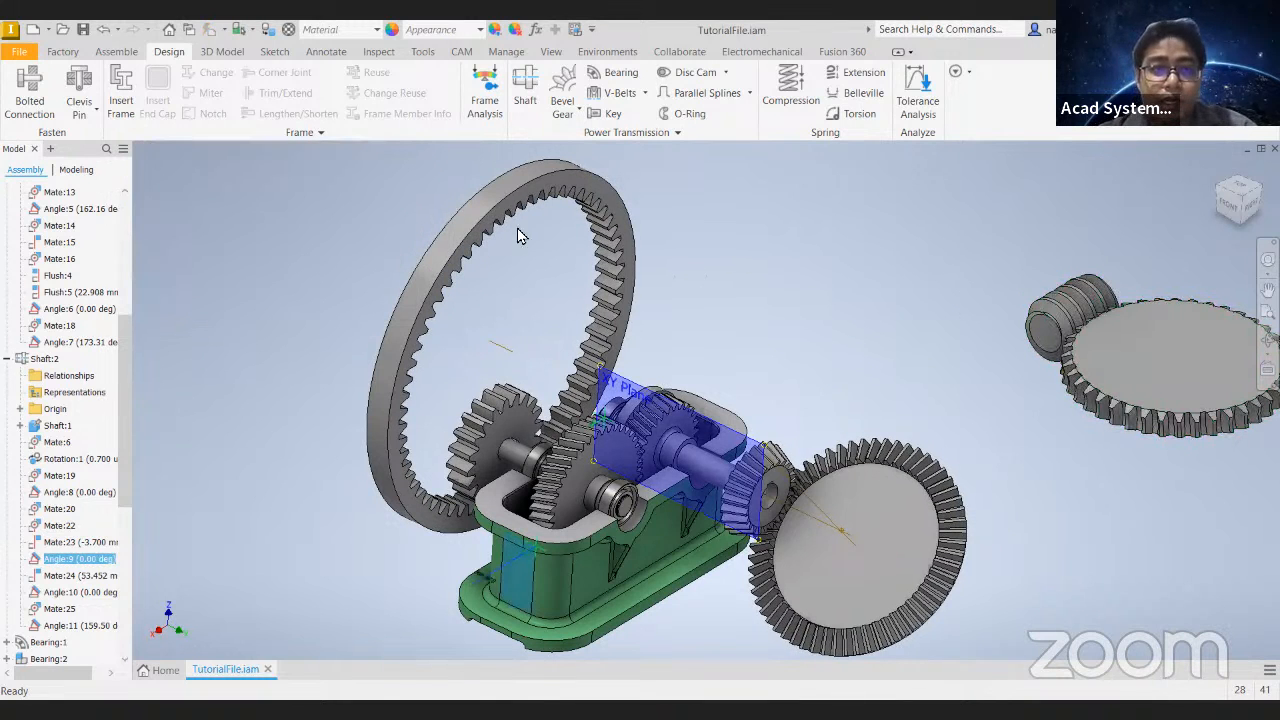